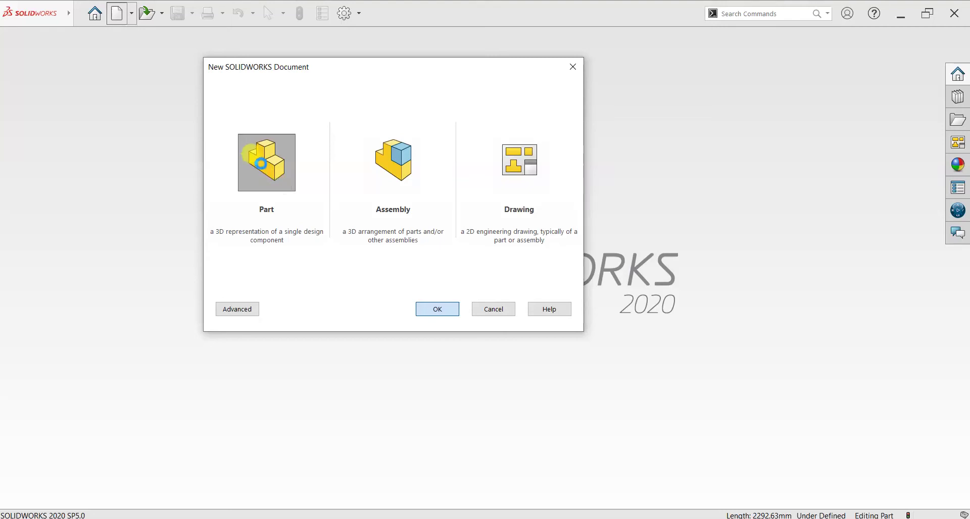
Step: Create a new part and set the background scene to Plain White
{"action": "left_click", "coordinate": [494, 309]}
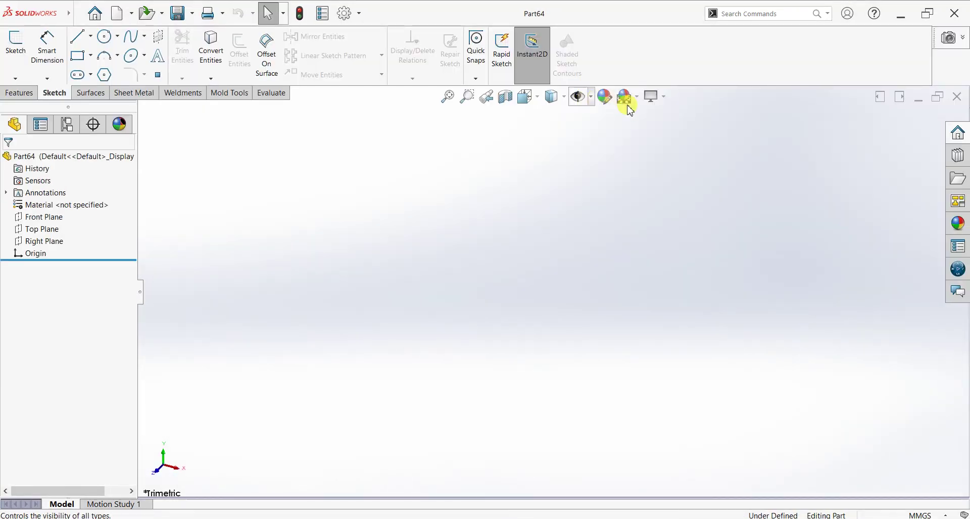
{"action": "left_click", "coordinate": [631, 97]}
{"action": "left_click", "coordinate": [638, 131]}
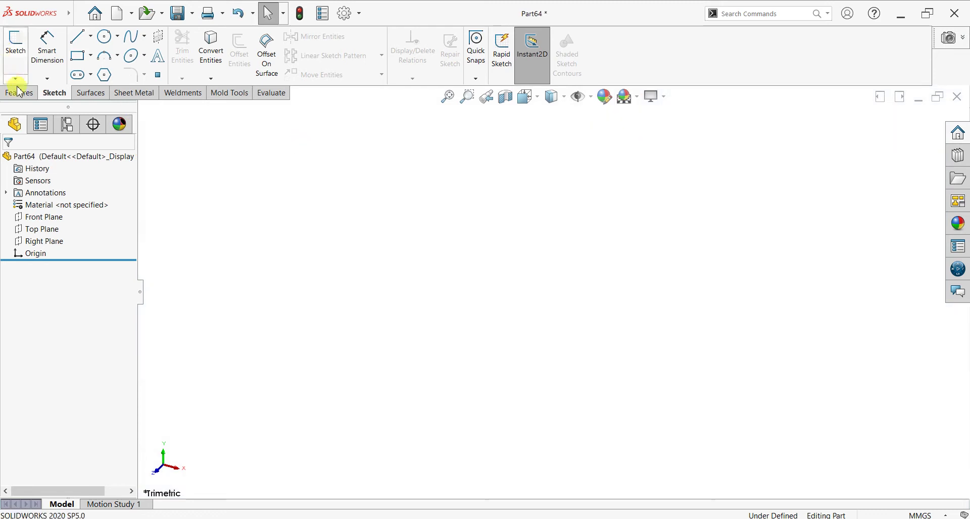
Step: Start an empty 3D sketch from the Weldments tools
{"action": "left_click", "coordinate": [16, 44]}
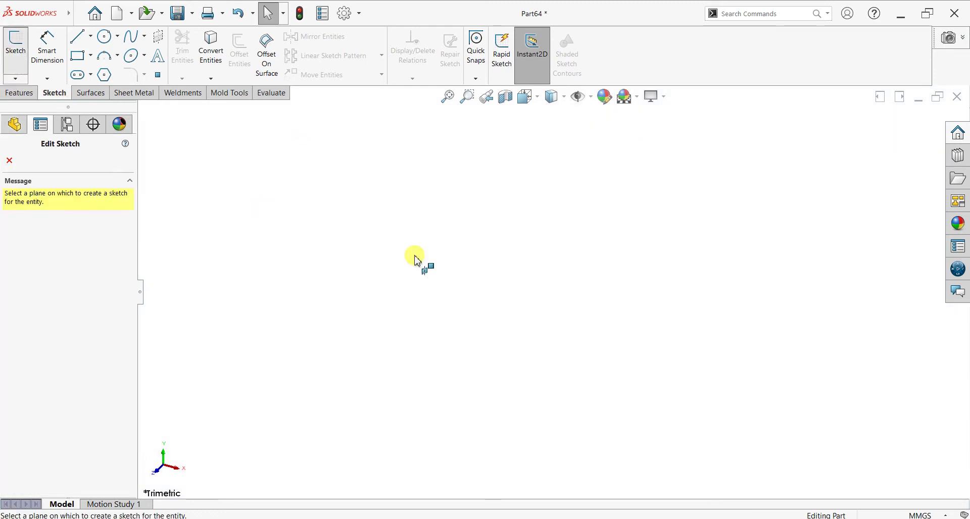
{"action": "left_click", "coordinate": [33, 130]}
{"action": "key", "text": "Escape"}
{"action": "left_click", "coordinate": [164, 98]}
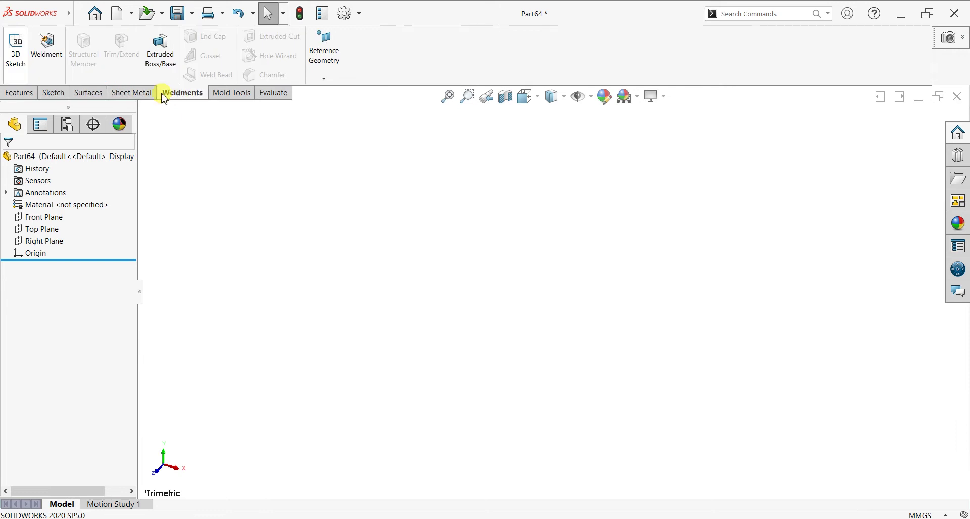
{"action": "left_click", "coordinate": [16, 51]}
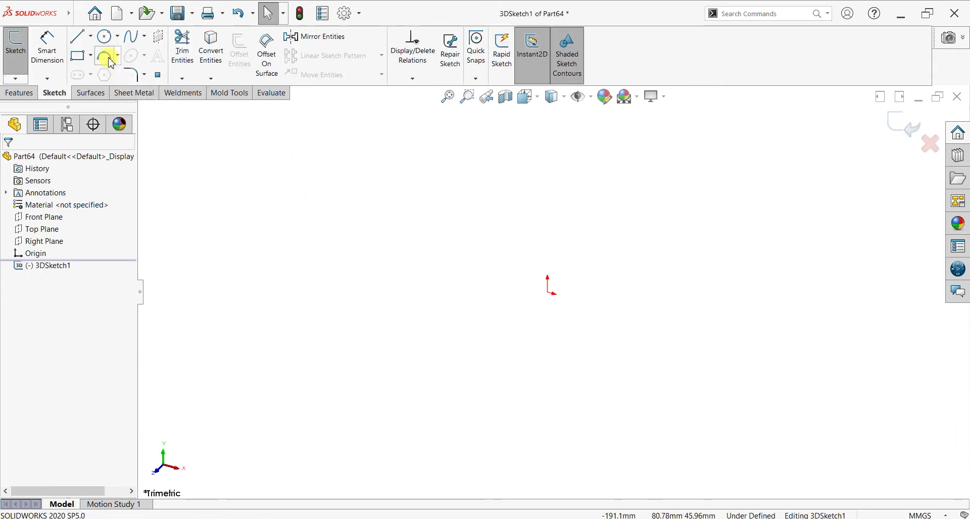
Step: Draw a corner rectangle starting at the origin and fit it in view
{"action": "left_click", "coordinate": [550, 295]}
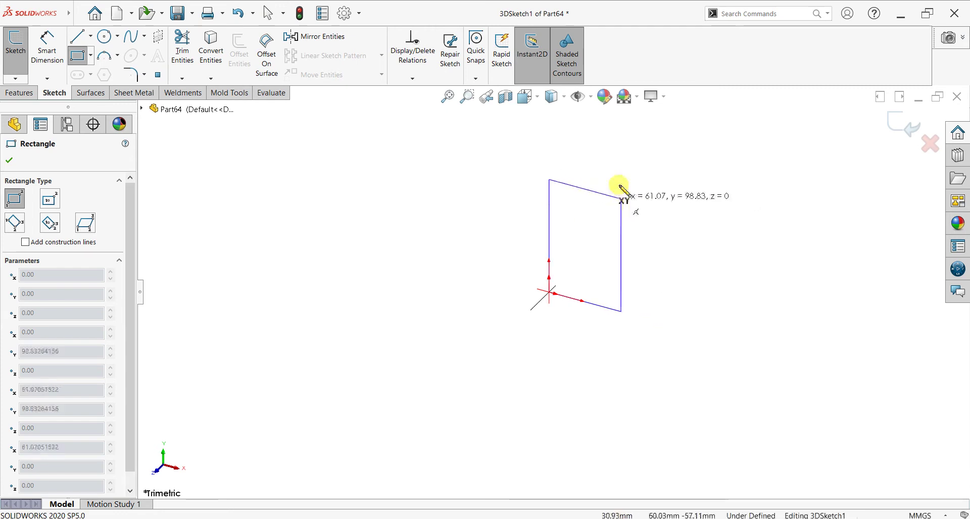
{"action": "left_click", "coordinate": [710, 160]}
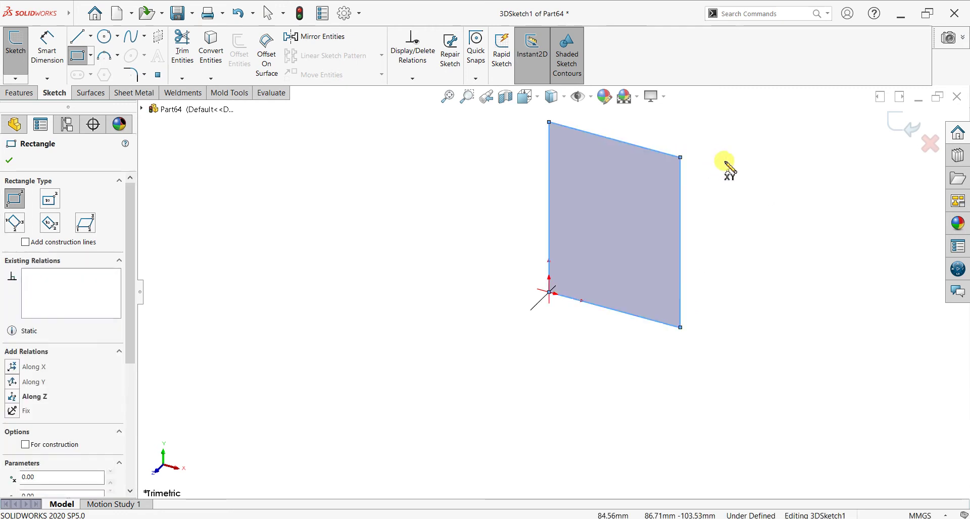
{"action": "key", "text": "Escape"}
{"action": "key", "text": "f"}
Step: Dimension the rectangle's bottom edge to 1500 and left edge to 2500
{"action": "left_click", "coordinate": [47, 53]}
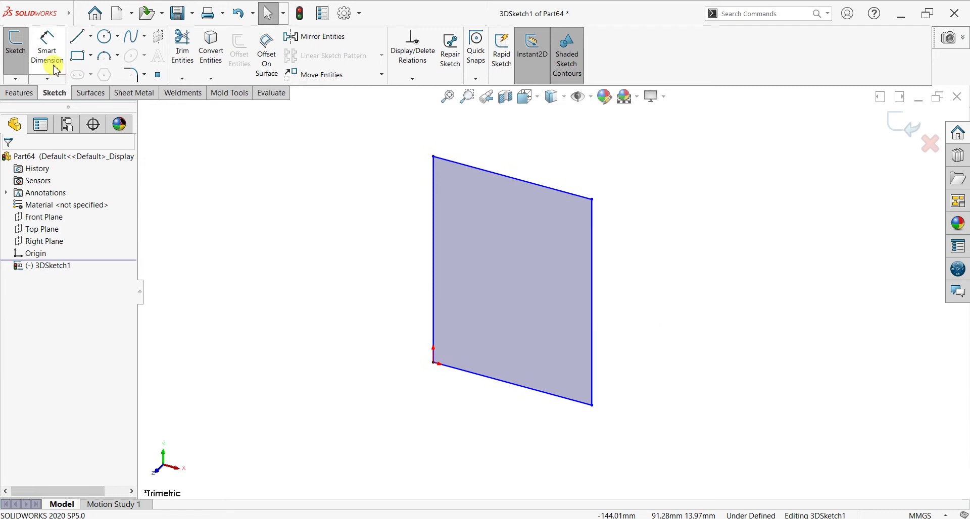
{"action": "left_click", "coordinate": [491, 411]}
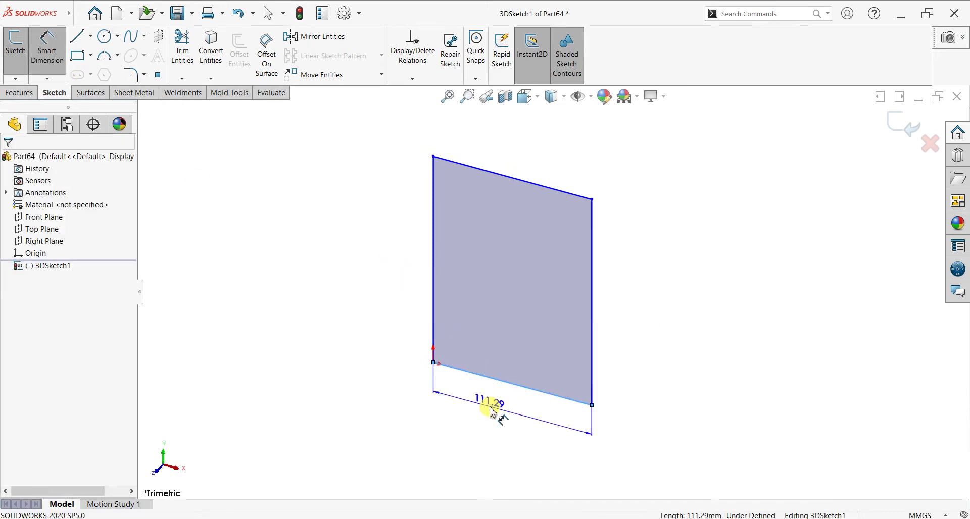
{"action": "left_click", "coordinate": [490, 411]}
{"action": "type", "text": "150"}
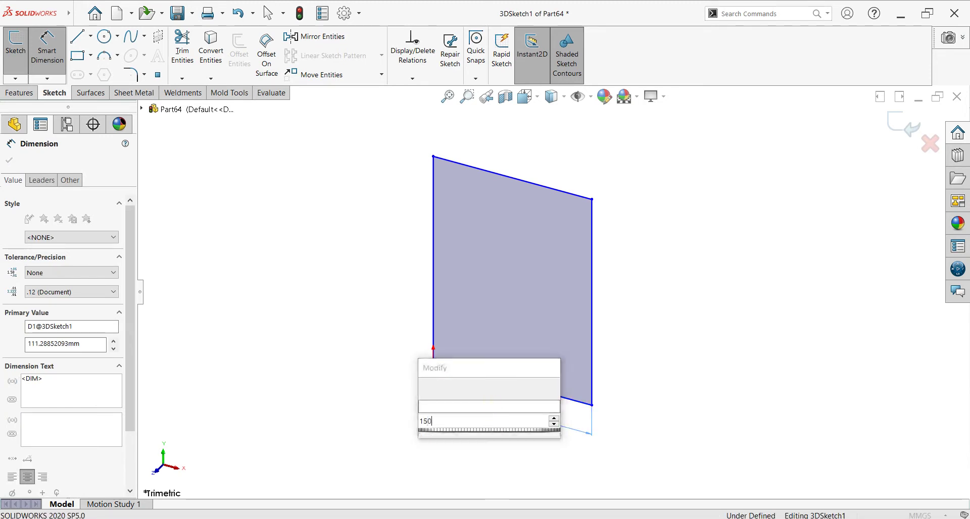
{"action": "type", "text": "0"}
{"action": "key", "text": "Return"}
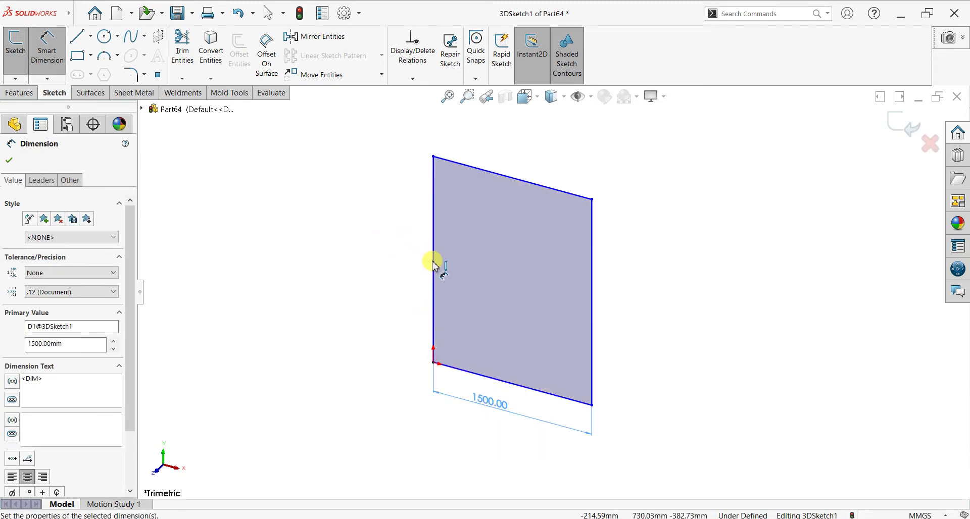
{"action": "left_click", "coordinate": [401, 261]}
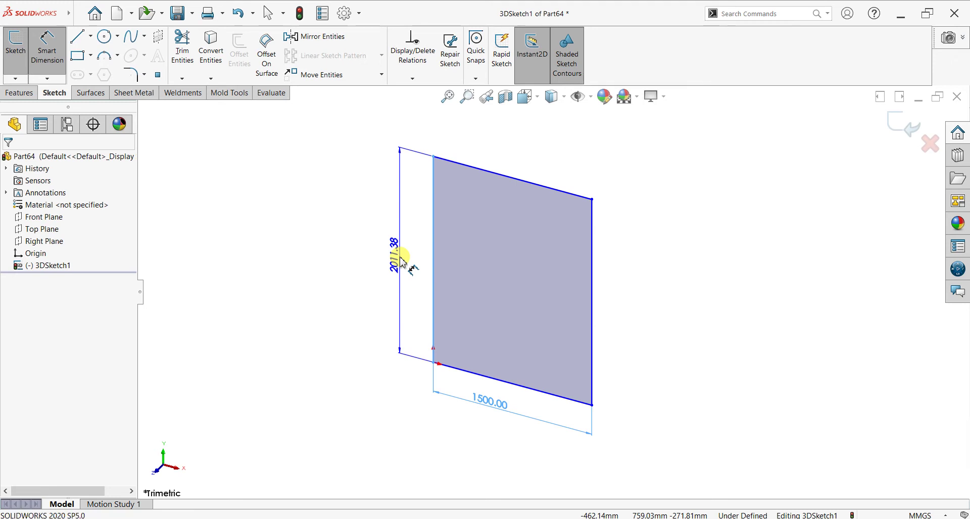
{"action": "left_click", "coordinate": [401, 261]}
{"action": "type", "text": "2000"}
{"action": "key", "text": "Return"}
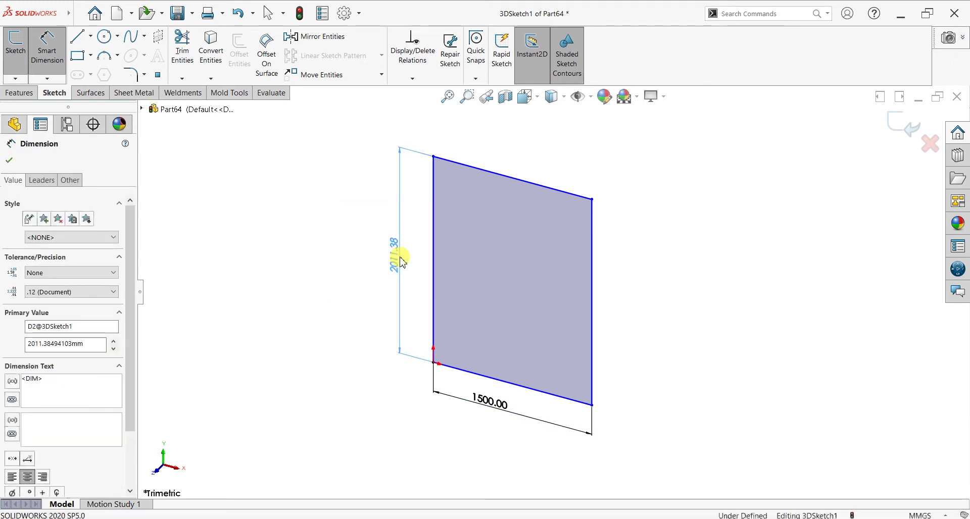
{"action": "left_click", "coordinate": [9, 162]}
{"action": "scroll", "coordinate": [656, 180], "scroll_direction": "up", "scroll_amount": 3}
{"action": "scroll", "coordinate": [640, 191], "scroll_direction": "down", "scroll_amount": 2}
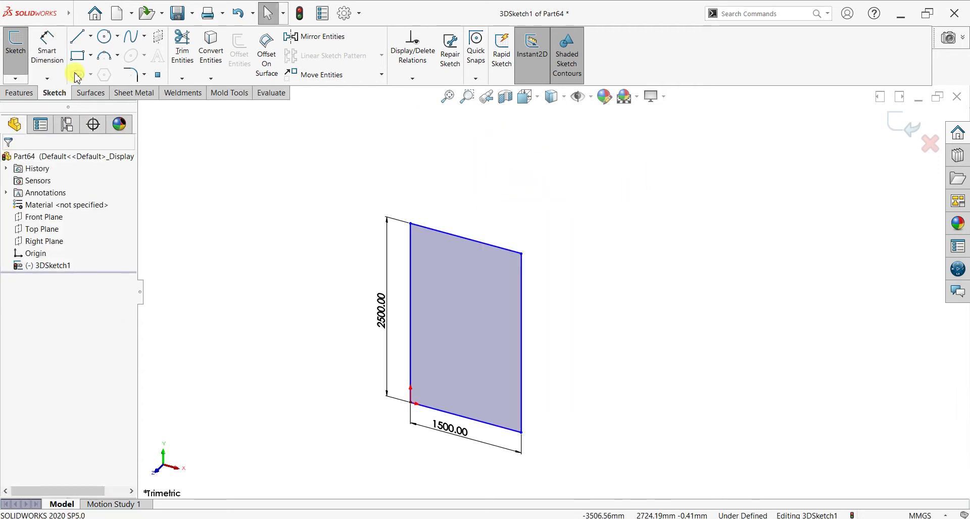
Step: Draw the depth and back edges closing the box's left side and top
{"action": "left_click", "coordinate": [71, 38]}
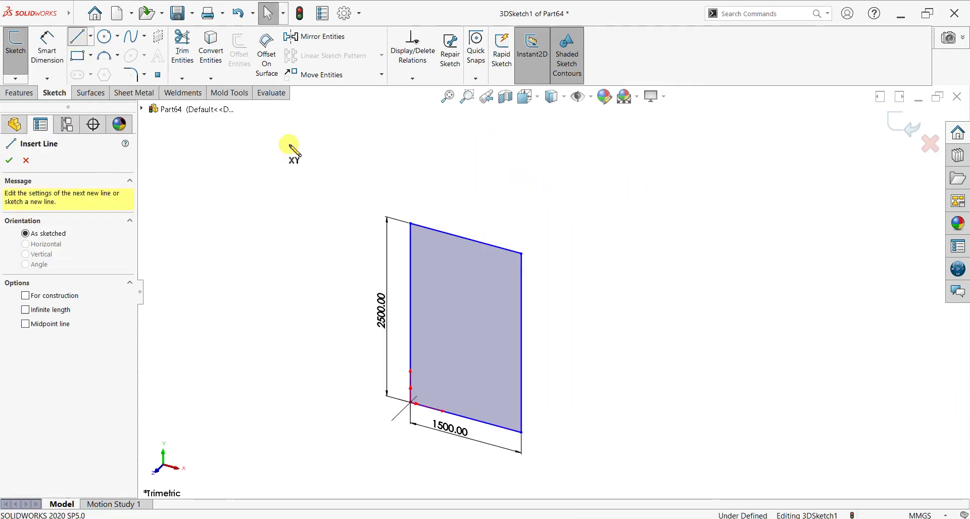
{"action": "left_click", "coordinate": [410, 223]}
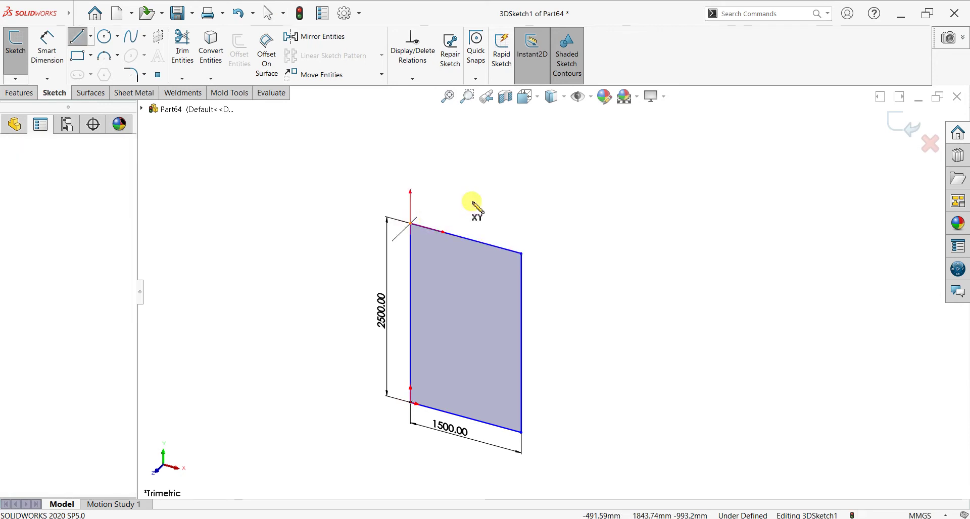
{"action": "left_click", "coordinate": [489, 147]}
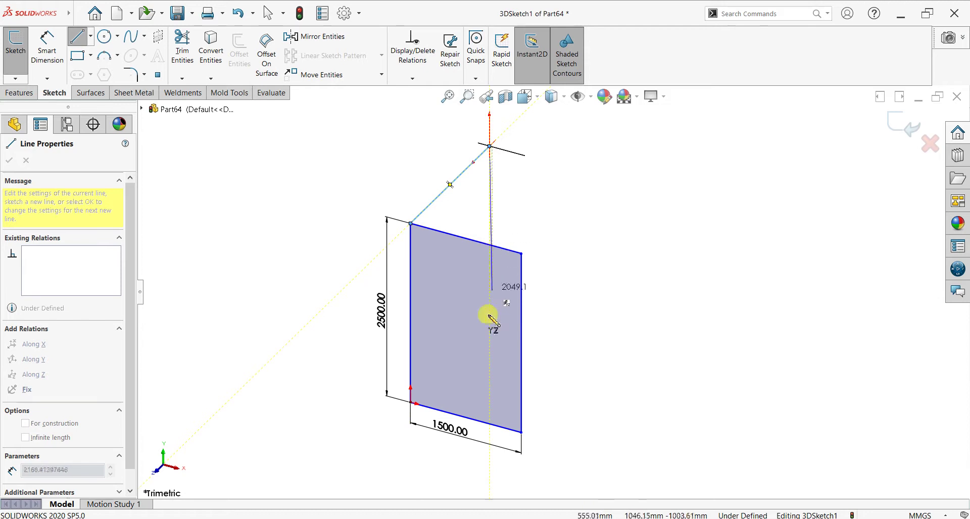
{"action": "left_click", "coordinate": [489, 357]}
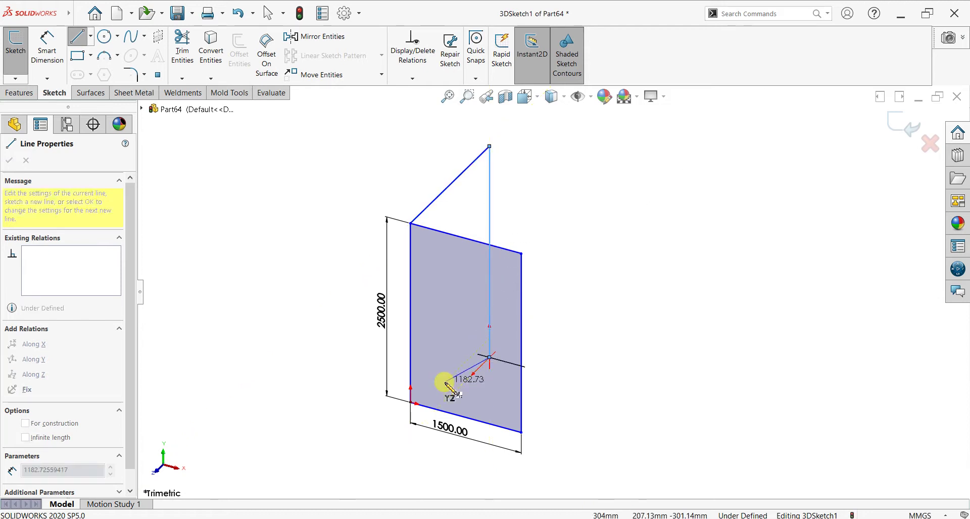
{"action": "left_click", "coordinate": [411, 403]}
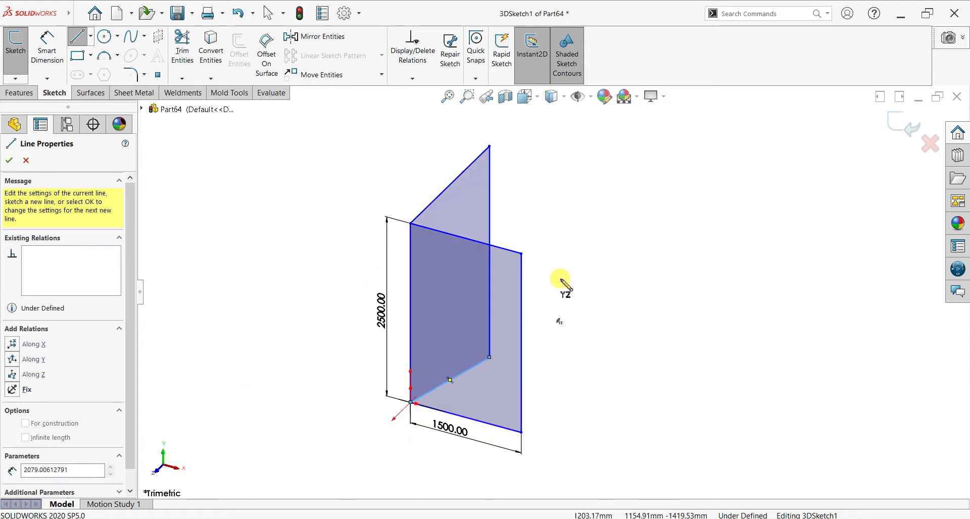
{"action": "left_click", "coordinate": [489, 146]}
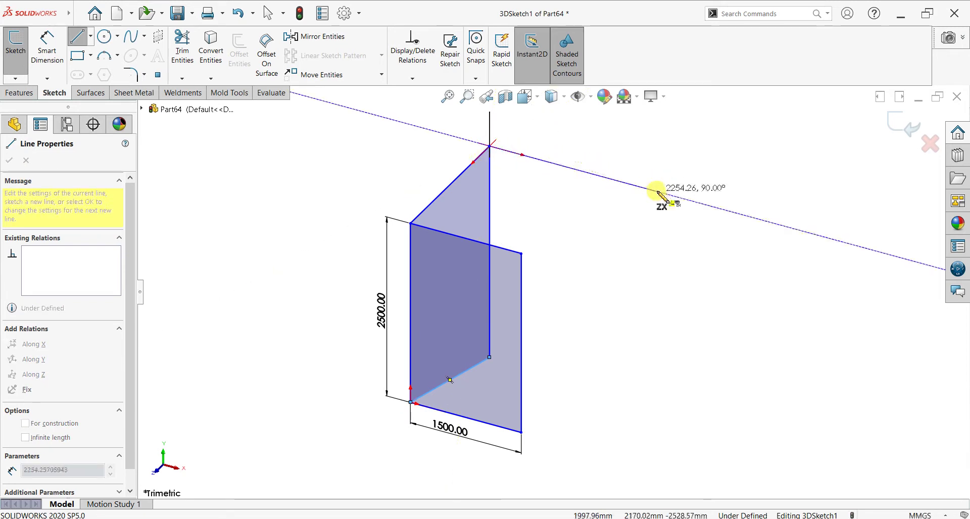
{"action": "left_click", "coordinate": [656, 191]}
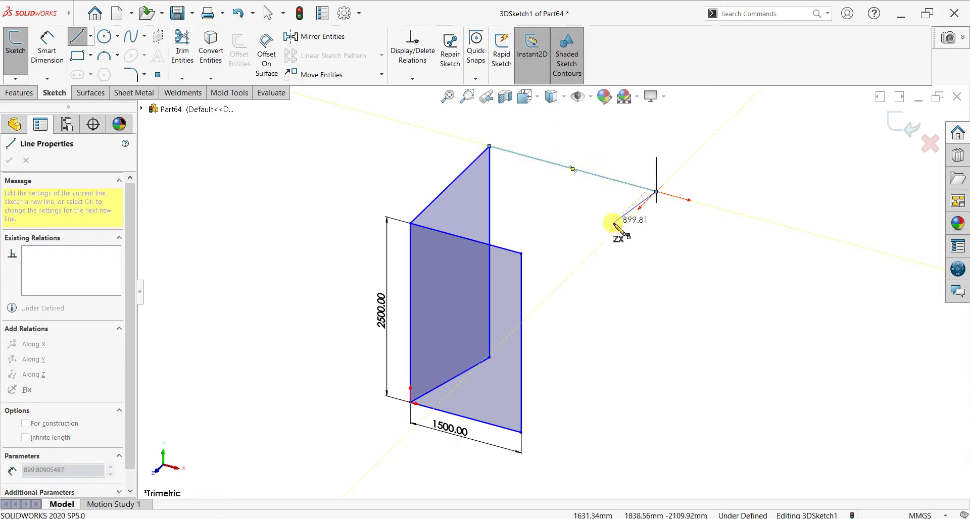
{"action": "left_click", "coordinate": [521, 254]}
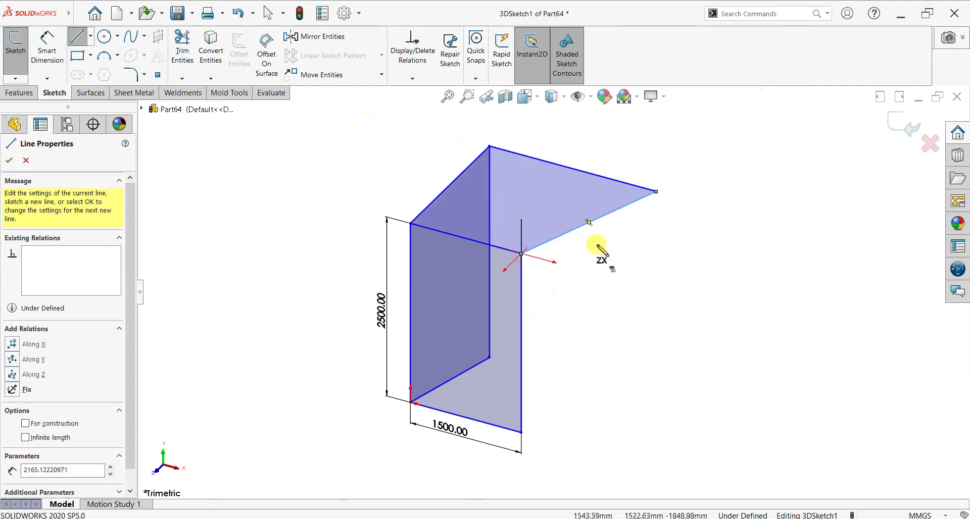
Step: Draw the far vertical and back bottom edges to close the box outline
{"action": "left_click", "coordinate": [656, 192]}
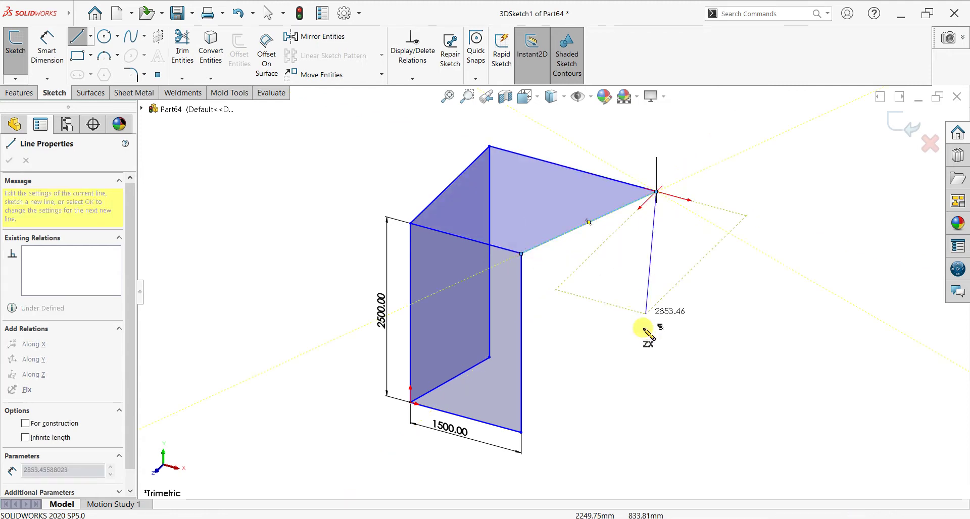
{"action": "left_click", "coordinate": [655, 411]}
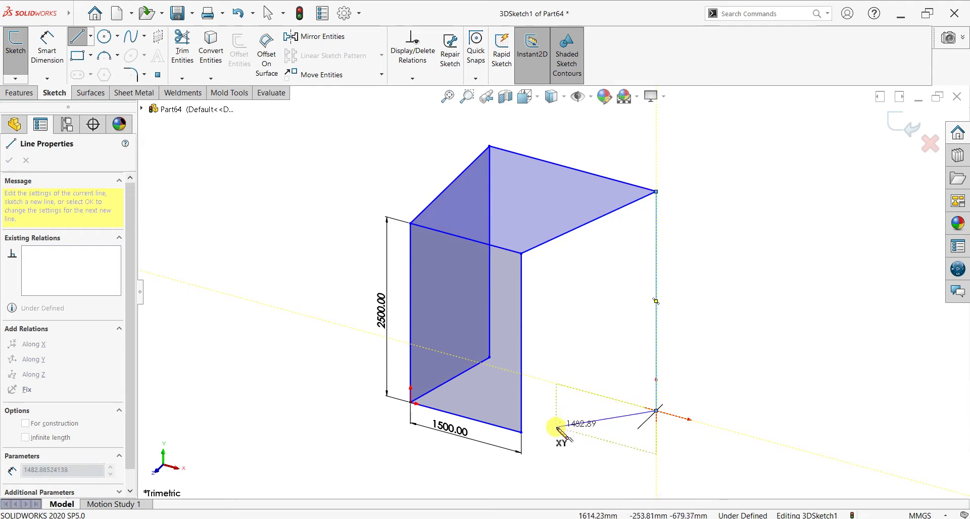
{"action": "key", "text": "Tab"}
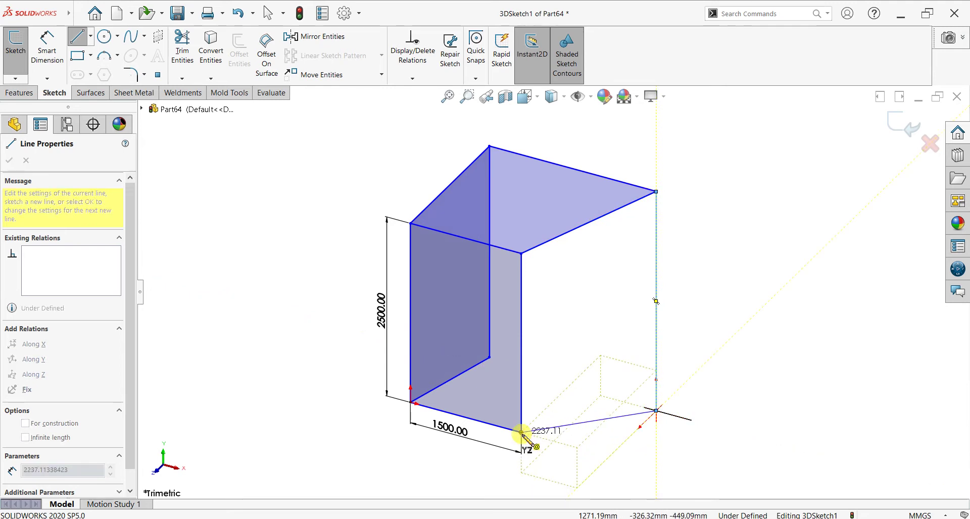
{"action": "left_click", "coordinate": [522, 433]}
{"action": "left_click", "coordinate": [490, 357]}
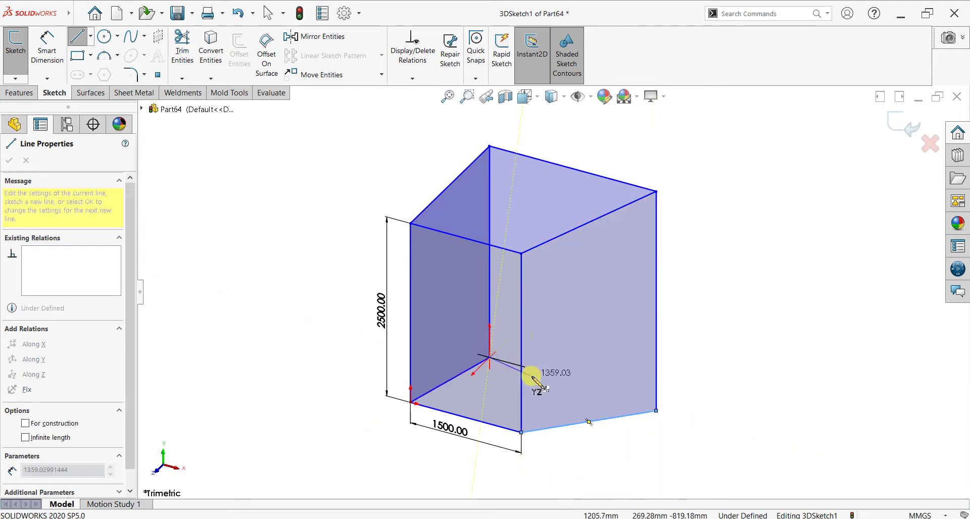
{"action": "left_click", "coordinate": [656, 412]}
{"action": "right_click", "coordinate": [561, 303]}
{"action": "left_click", "coordinate": [567, 340]}
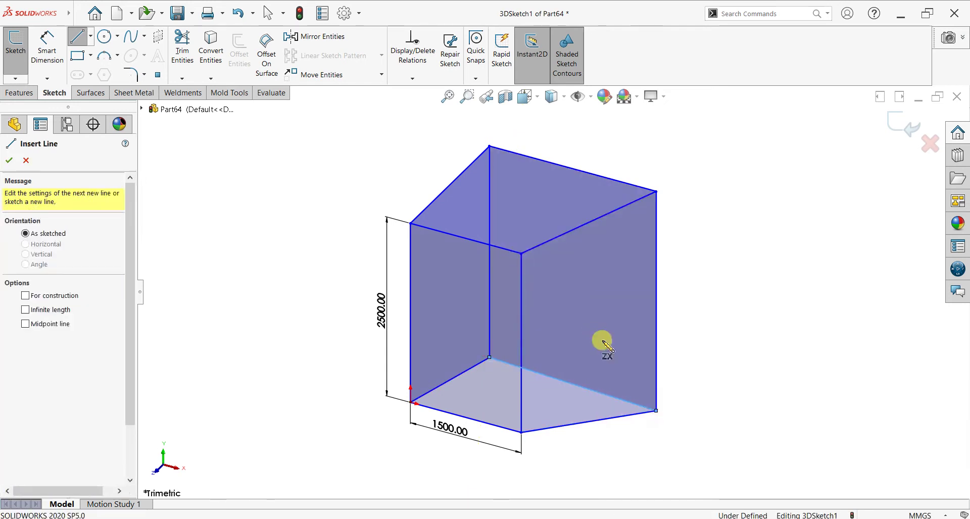
Step: Make the four vertical box edges equal in length
{"action": "left_click", "coordinate": [488, 292], "text": "ctrl"}
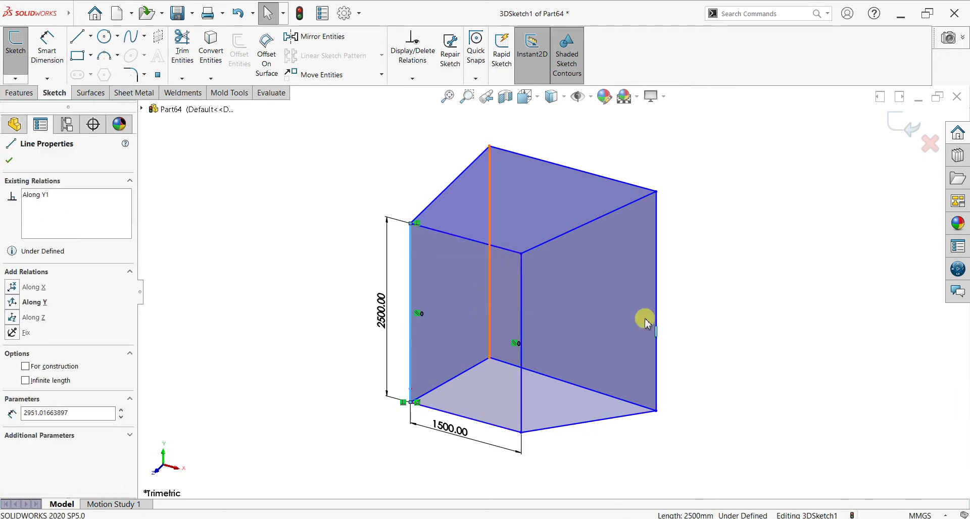
{"action": "left_click", "coordinate": [656, 287]}
{"action": "left_click", "coordinate": [656, 290], "text": "ctrl"}
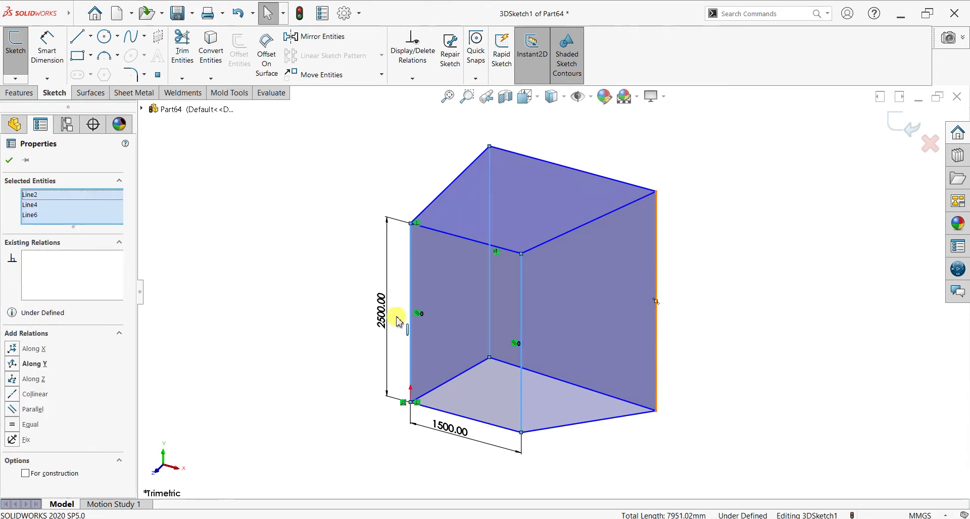
{"action": "left_click", "coordinate": [84, 380]}
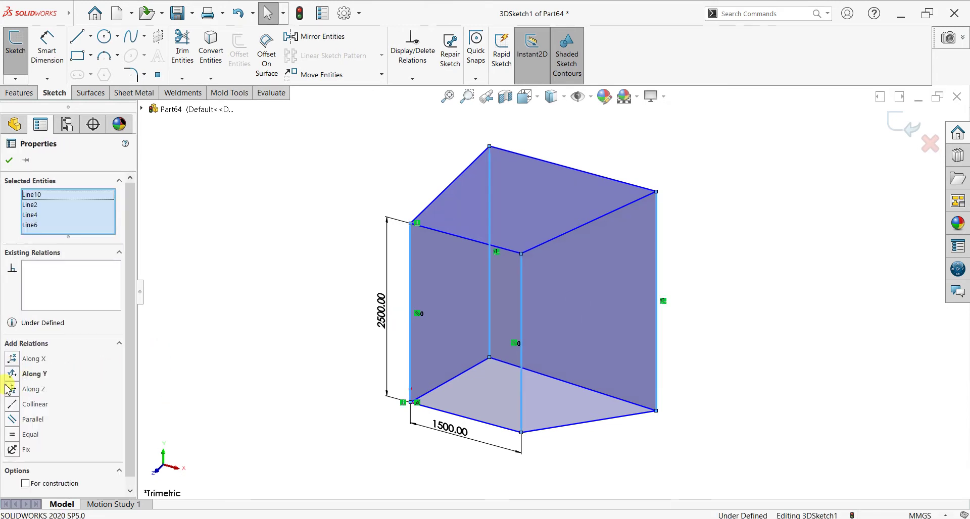
{"action": "left_click", "coordinate": [14, 438]}
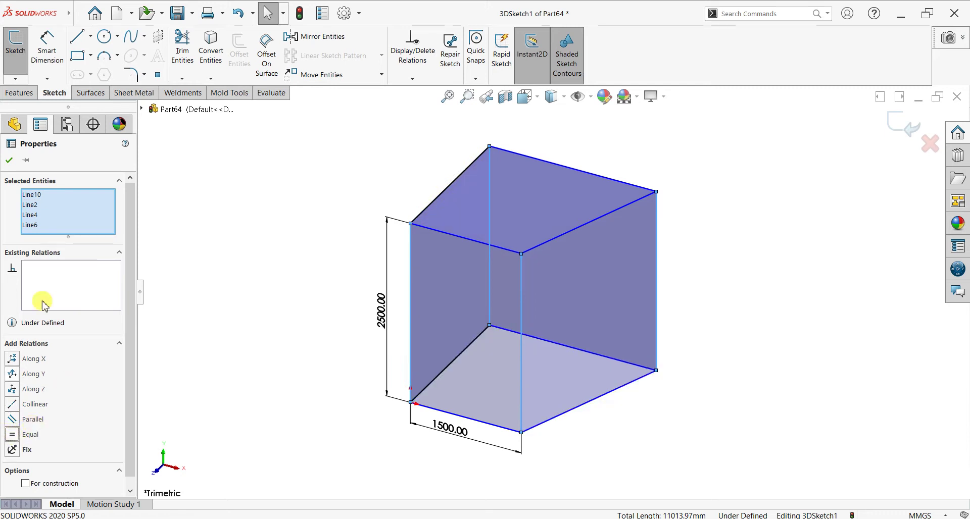
{"action": "left_click", "coordinate": [7, 163]}
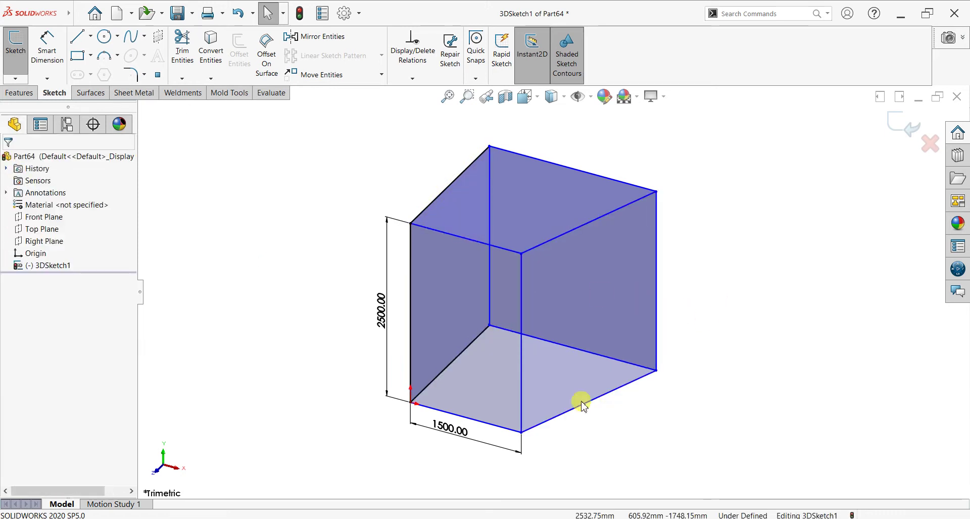
Step: Select bottom and top box edges to check their line properties
{"action": "left_click", "coordinate": [486, 357]}
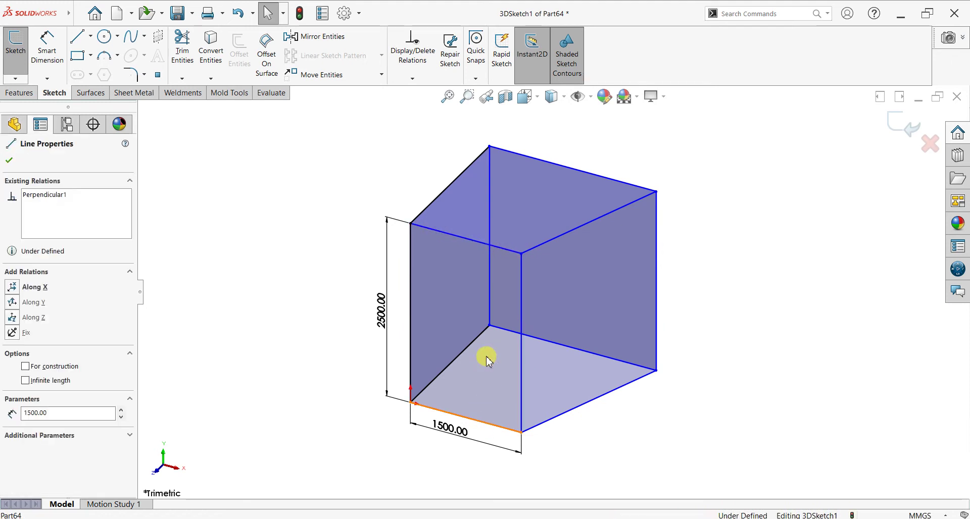
{"action": "left_click", "coordinate": [459, 361]}
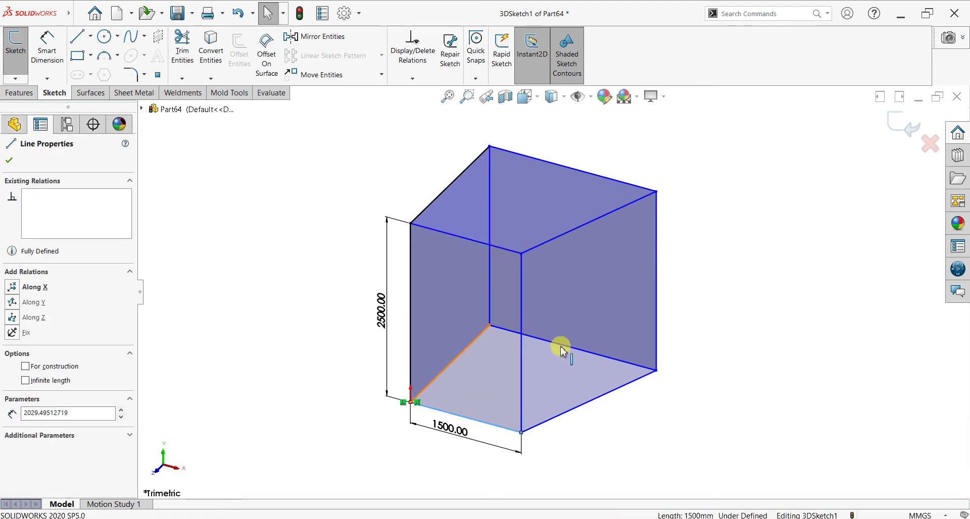
{"action": "left_click", "coordinate": [564, 346], "text": "ctrl"}
{"action": "left_click", "coordinate": [485, 384]}
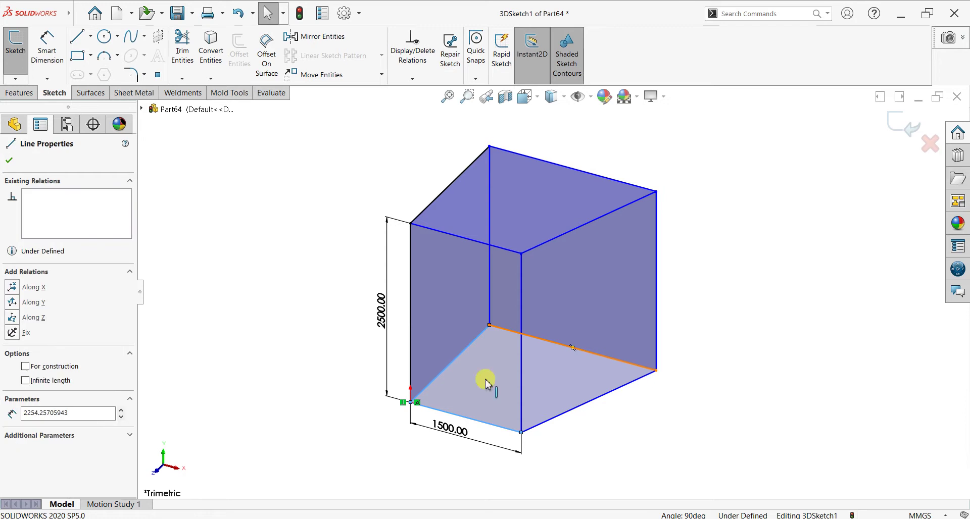
{"action": "left_click", "coordinate": [572, 347], "text": "ctrl"}
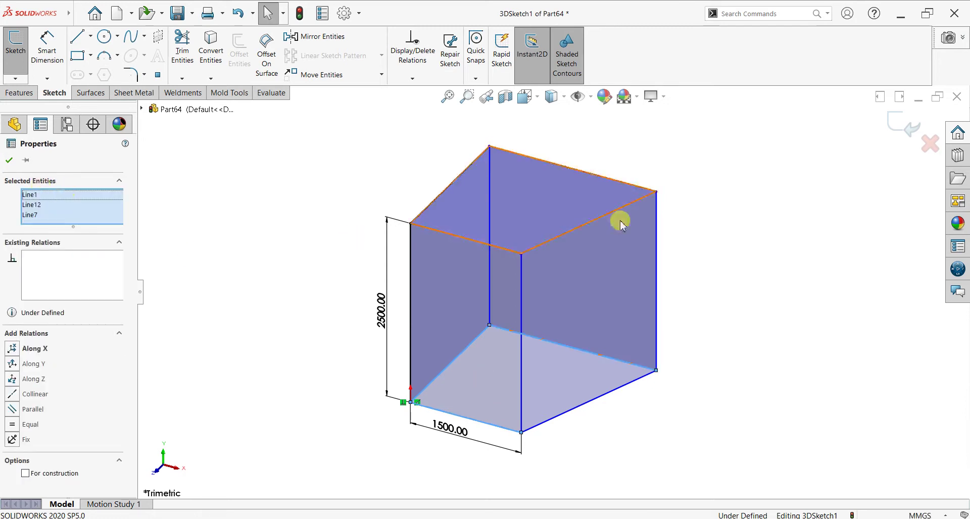
{"action": "left_click", "coordinate": [710, 218]}
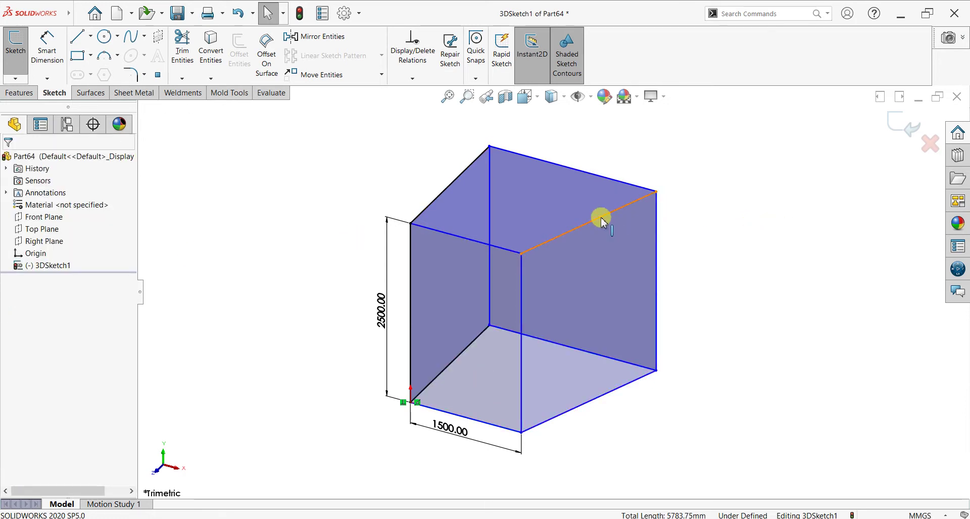
{"action": "left_click", "coordinate": [488, 272]}
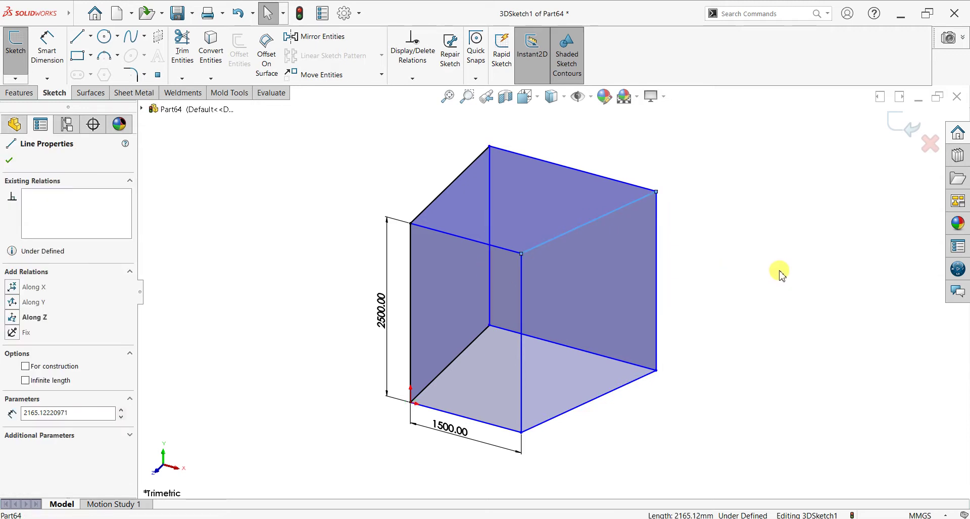
Step: Make the two top side edges parallel and equal, after undoing an Along X relation
{"action": "left_click", "coordinate": [14, 292]}
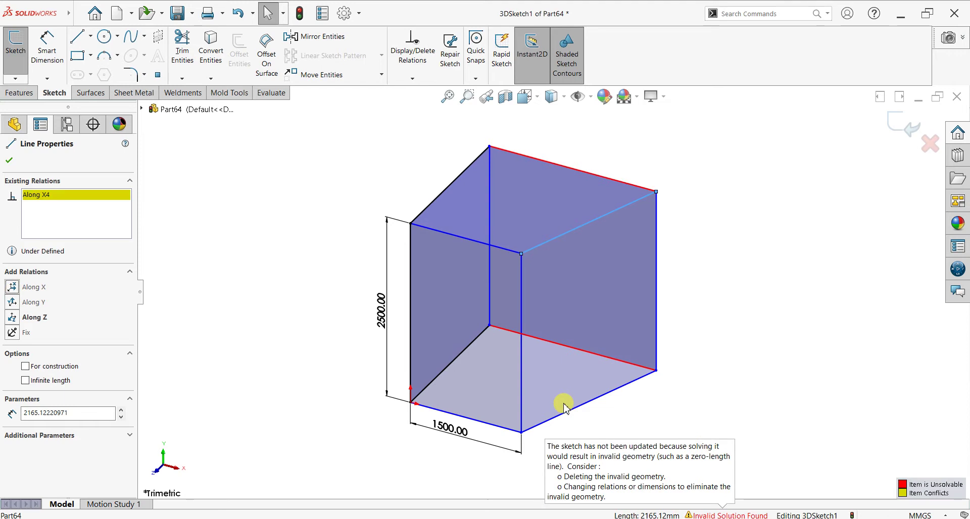
{"action": "key", "text": "ctrl+z"}
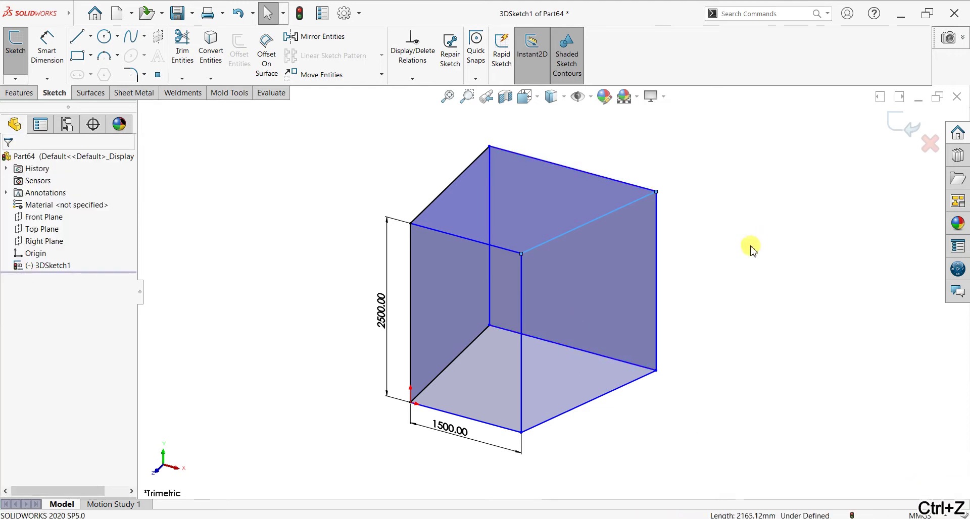
{"action": "key", "text": "Escape"}
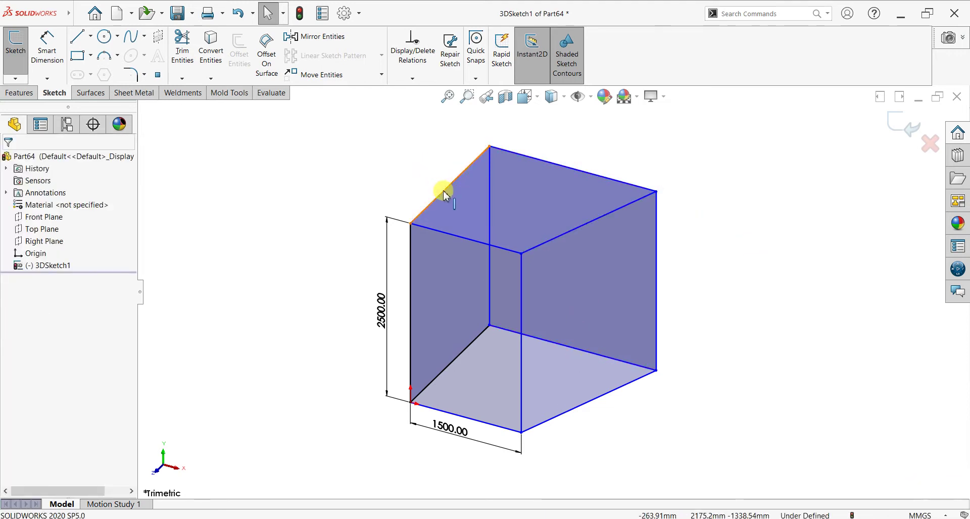
{"action": "left_click", "coordinate": [574, 243]}
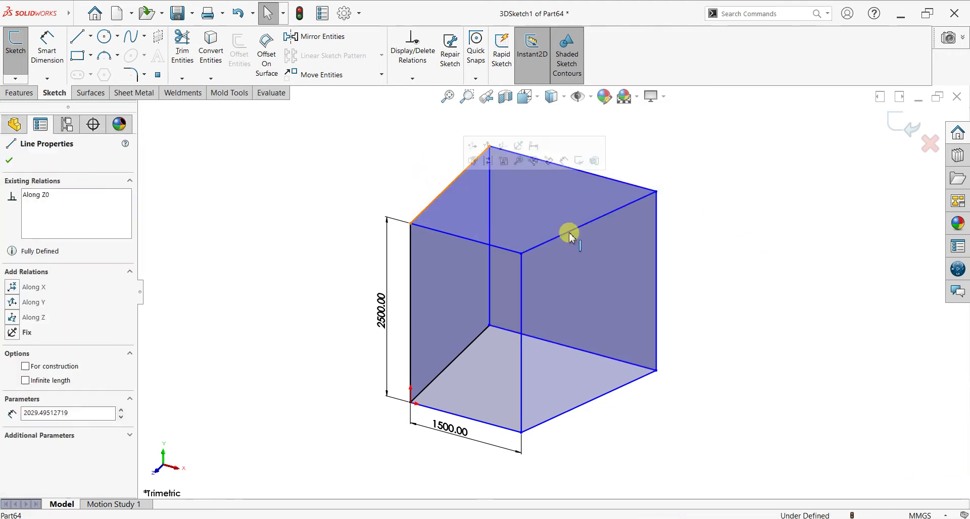
{"action": "left_click", "coordinate": [603, 331], "text": "ctrl"}
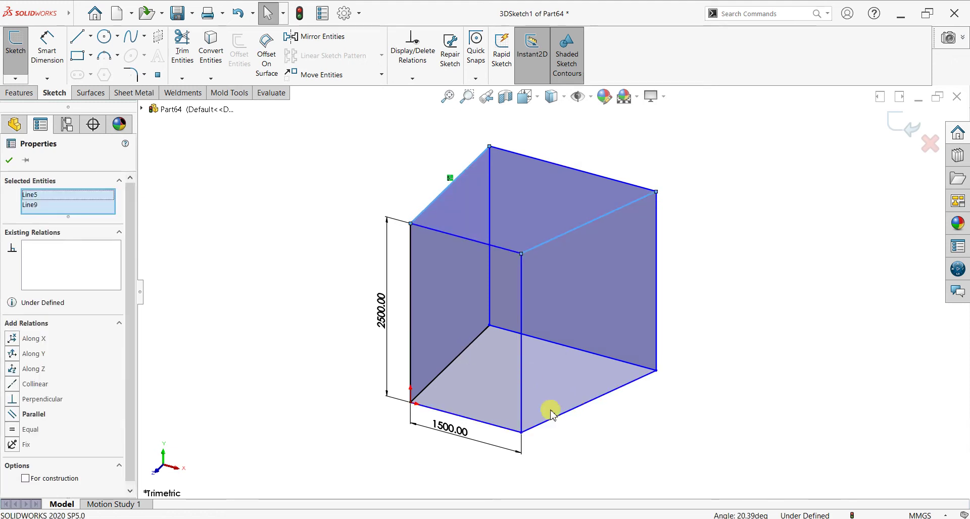
{"action": "left_click", "coordinate": [11, 416]}
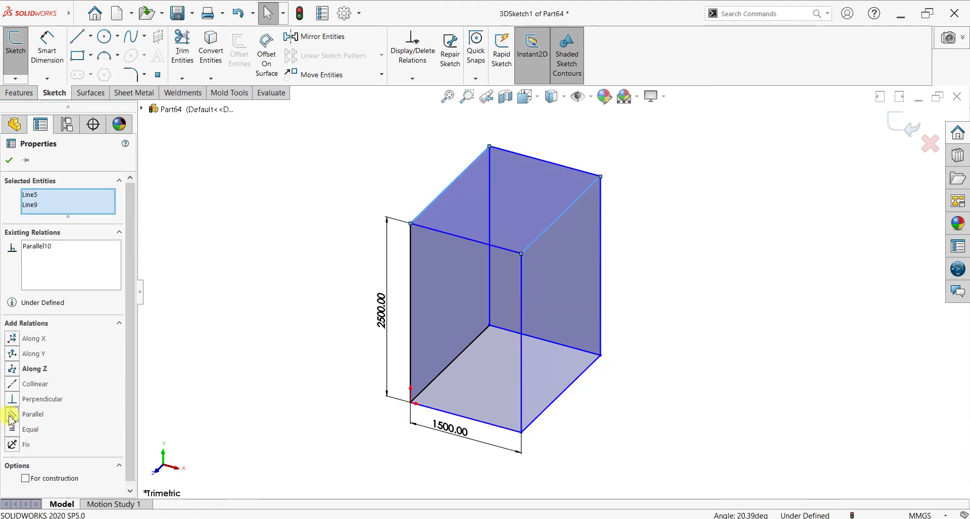
{"action": "left_click", "coordinate": [12, 430]}
{"action": "key", "text": "Escape"}
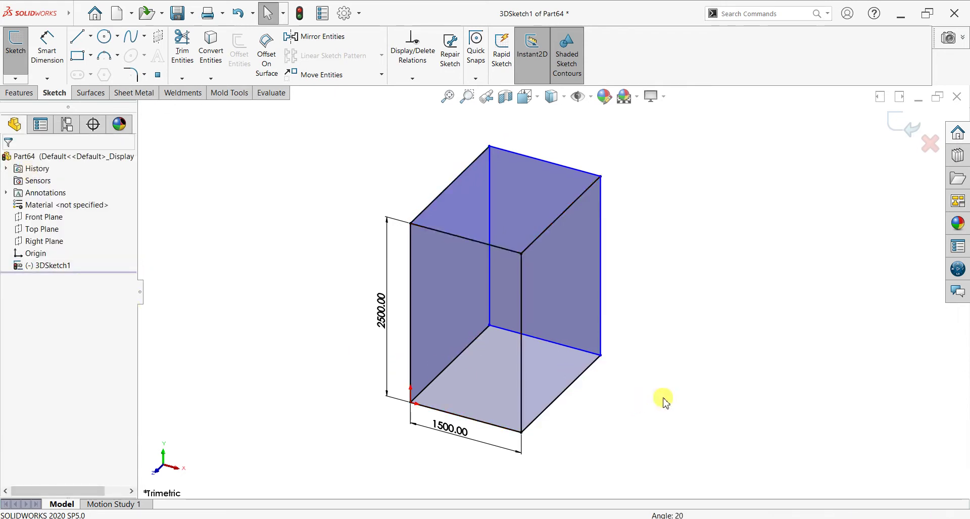
Step: Make the box's back and right vertical edges parallel
{"action": "mouse_move", "coordinate": [602, 404]}
{"action": "middle_mouse_down"}
{"action": "mouse_move", "coordinate": [611, 375]}
{"action": "mouse_move", "coordinate": [573, 372]}
{"action": "mouse_move", "coordinate": [609, 404]}
{"action": "mouse_move", "coordinate": [592, 388]}
{"action": "mouse_move", "coordinate": [598, 407]}
{"action": "middle_mouse_up"}
{"action": "key", "text": "Escape"}
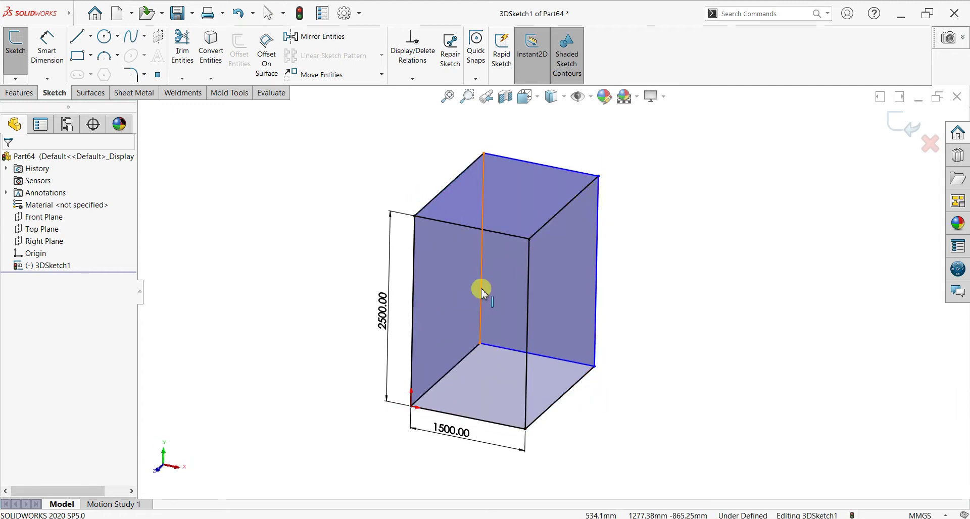
{"action": "left_click", "coordinate": [480, 287]}
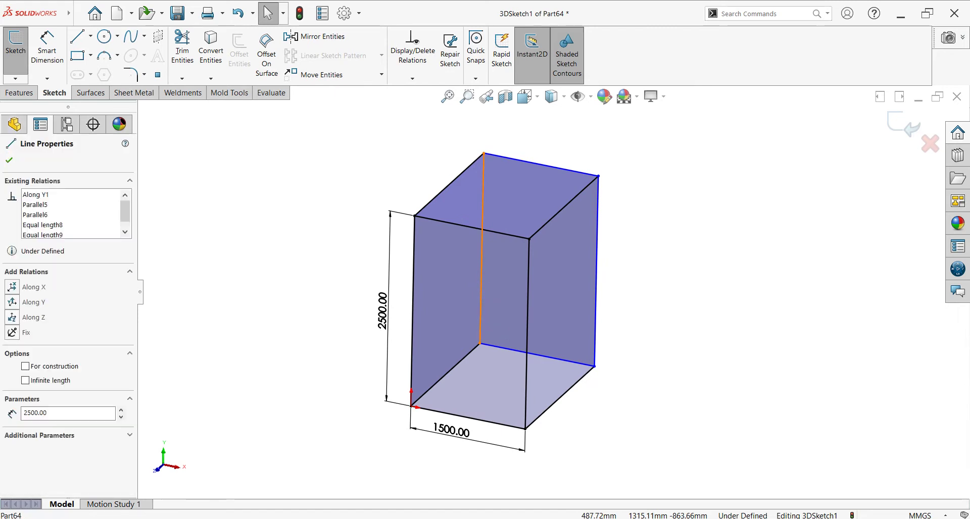
{"action": "left_click", "coordinate": [528, 329]}
{"action": "left_click", "coordinate": [599, 287], "text": "ctrl"}
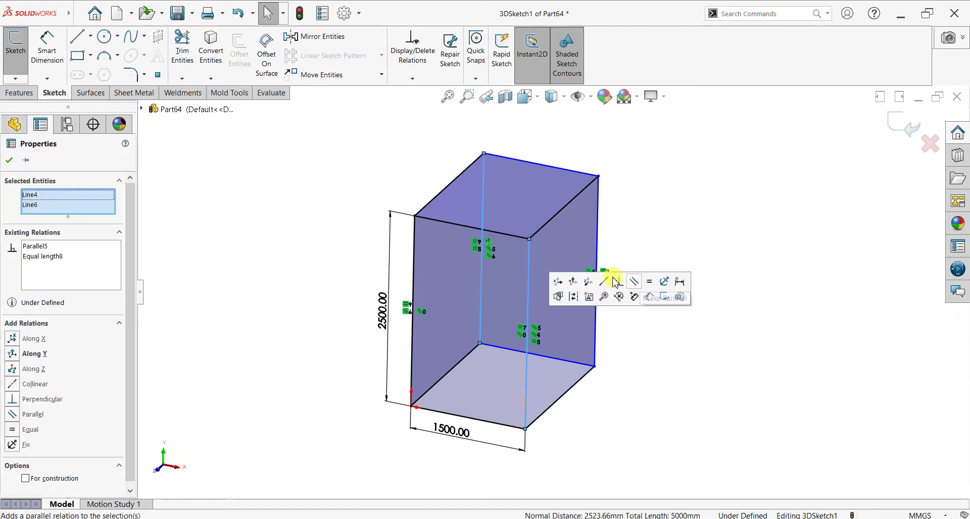
{"action": "left_click", "coordinate": [425, 306]}
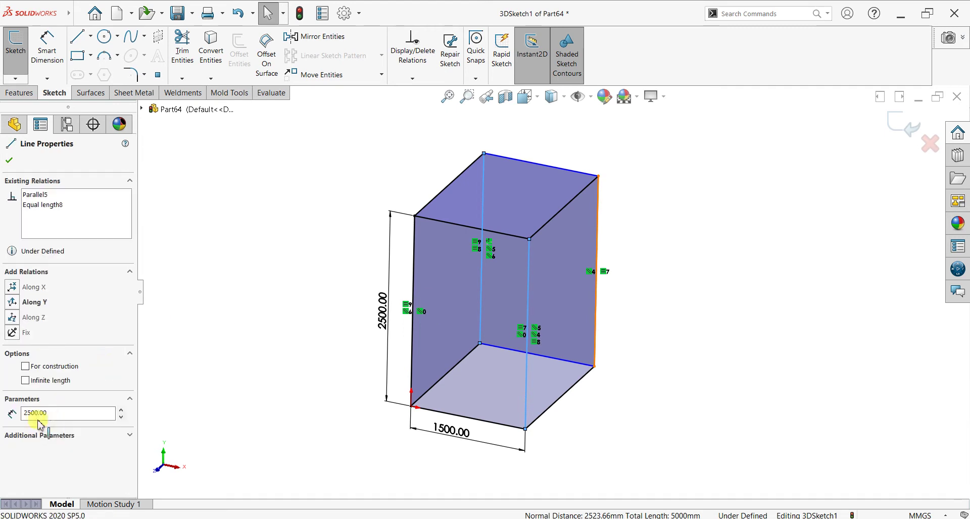
{"action": "left_click", "coordinate": [14, 410]}
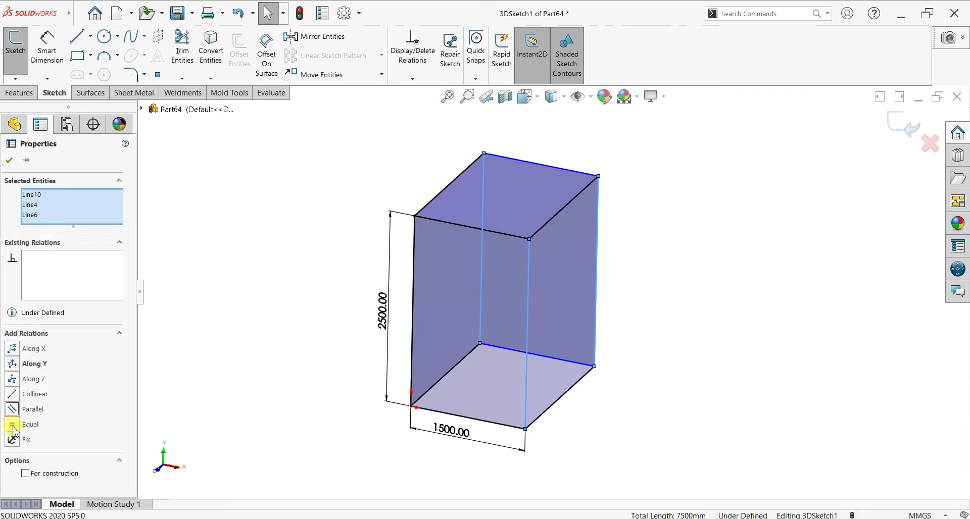
{"action": "left_click", "coordinate": [8, 160]}
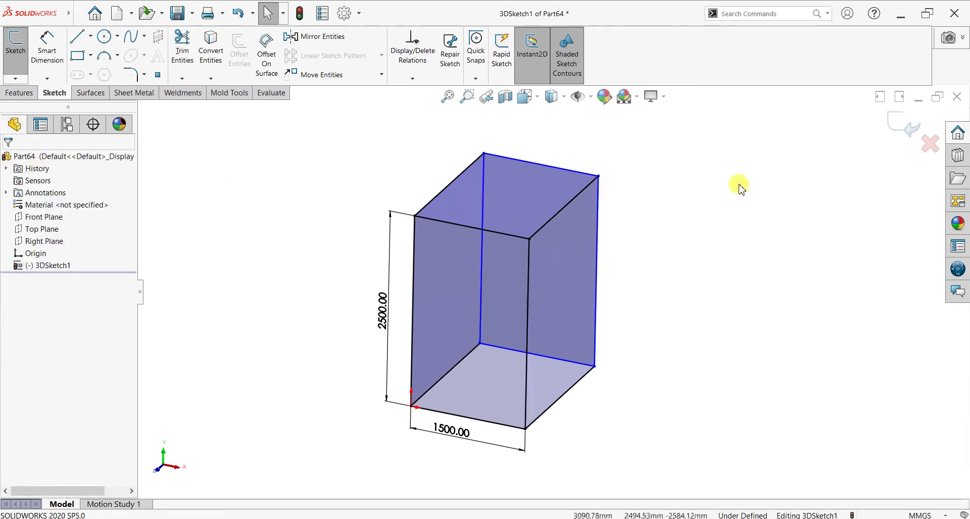
Step: Dimension the bottom-left depth edge to 1500, fully defining the sketch
{"action": "left_click", "coordinate": [46, 46]}
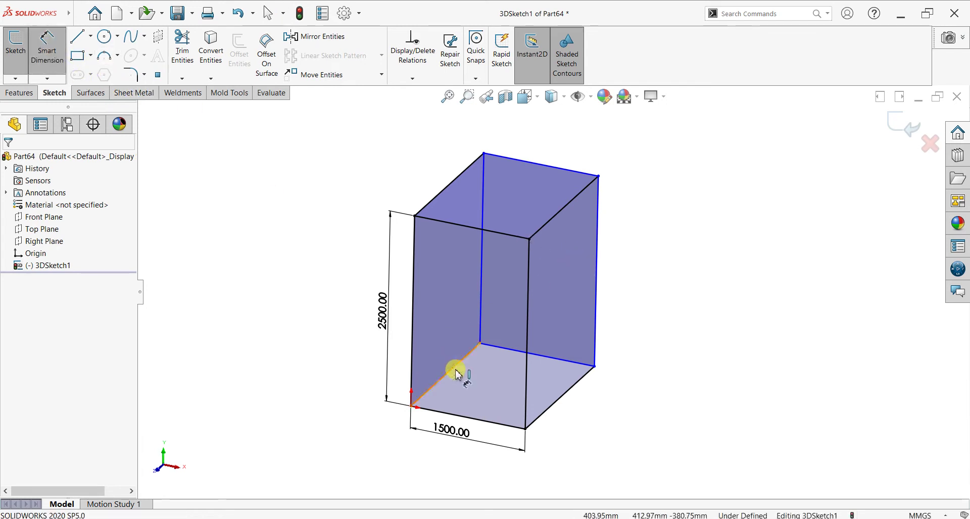
{"action": "left_click", "coordinate": [427, 365]}
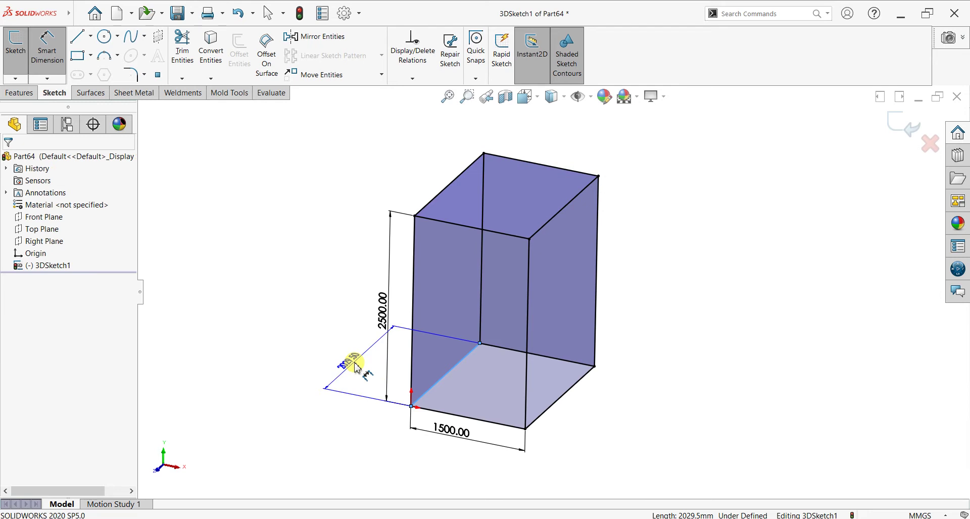
{"action": "left_click", "coordinate": [357, 367]}
{"action": "key", "text": "Return"}
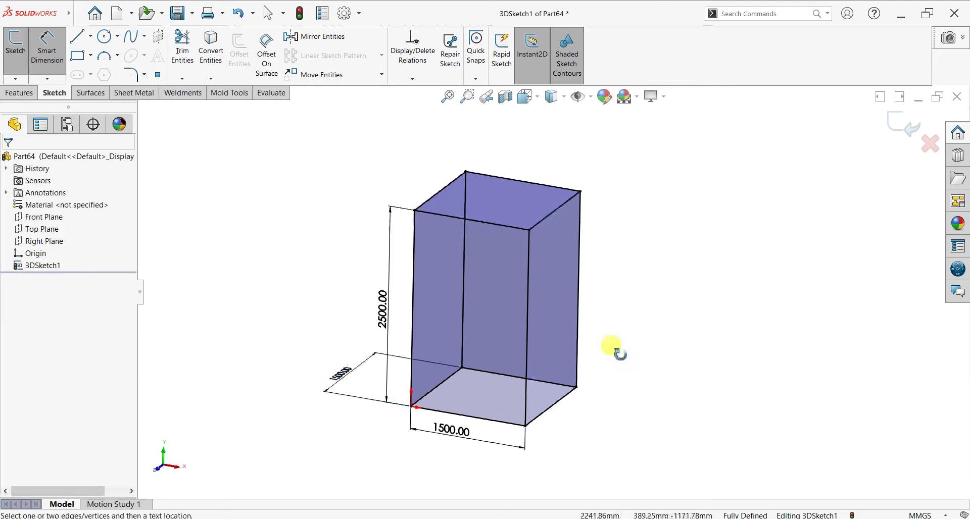
{"action": "middle_click_drag", "start_coordinate": [613, 352], "coordinate": [573, 415]}
{"action": "key", "text": "Escape"}
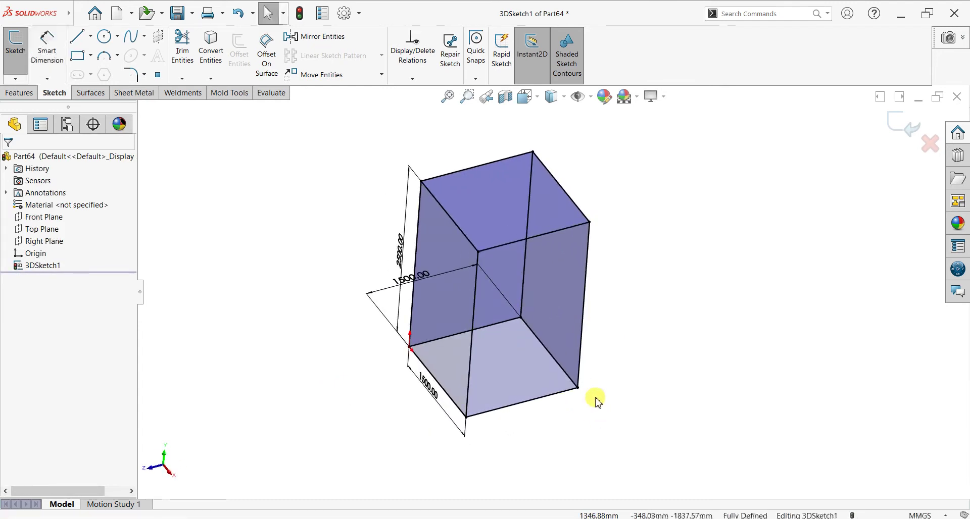
{"action": "left_click", "coordinate": [470, 168]}
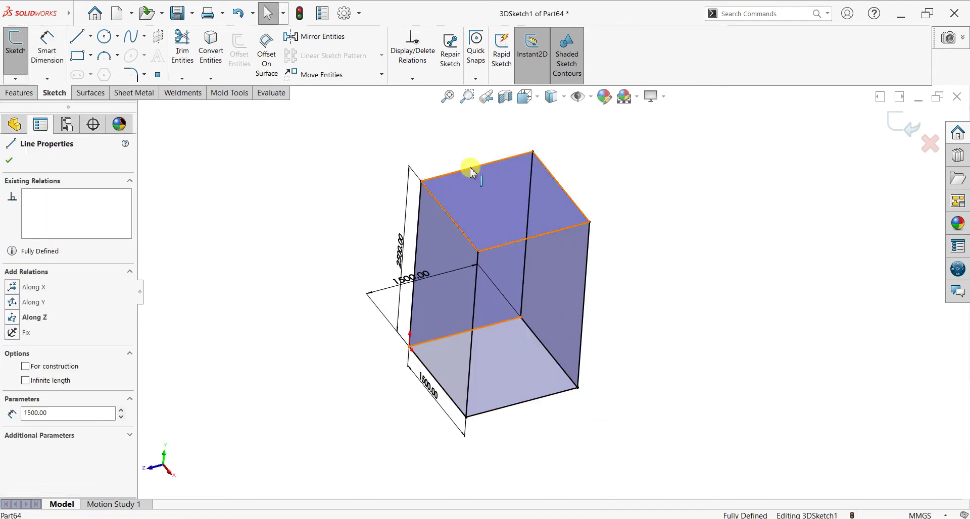
{"action": "left_click", "coordinate": [515, 244], "text": "ctrl"}
{"action": "left_click", "coordinate": [519, 403]}
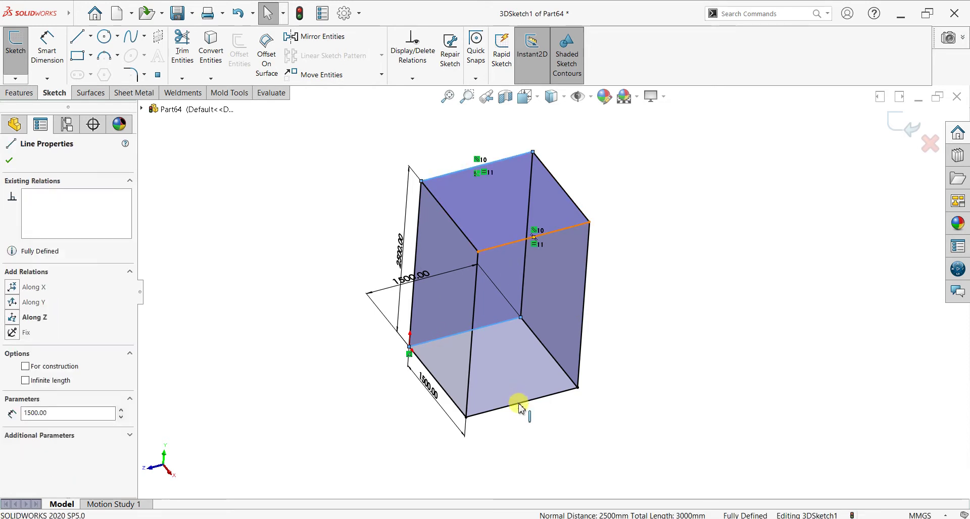
{"action": "left_click", "coordinate": [518, 405], "text": "ctrl"}
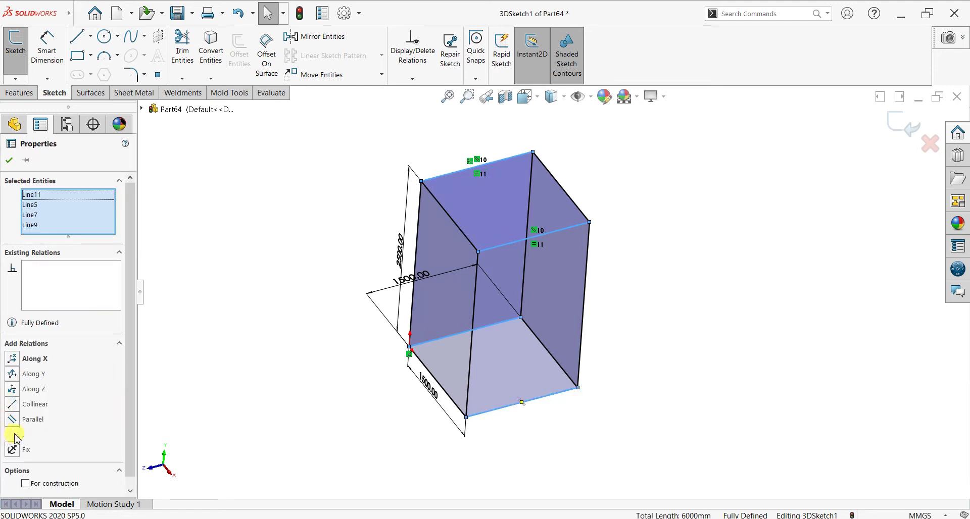
{"action": "left_click", "coordinate": [8, 160]}
{"action": "mouse_move", "coordinate": [628, 323]}
{"action": "middle_mouse_down"}
{"action": "mouse_move", "coordinate": [677, 284]}
{"action": "mouse_move", "coordinate": [689, 301]}
{"action": "mouse_move", "coordinate": [677, 283]}
{"action": "mouse_move", "coordinate": [668, 308]}
{"action": "middle_mouse_up"}
{"action": "scroll", "coordinate": [635, 277], "scroll_direction": "down", "scroll_amount": 3}
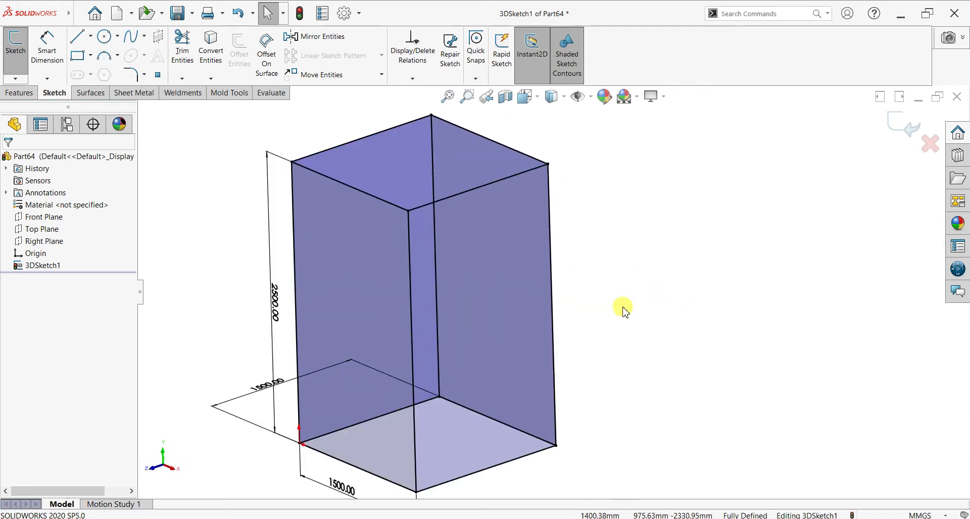
{"action": "scroll", "coordinate": [382, 442], "scroll_direction": "down", "scroll_amount": 2}
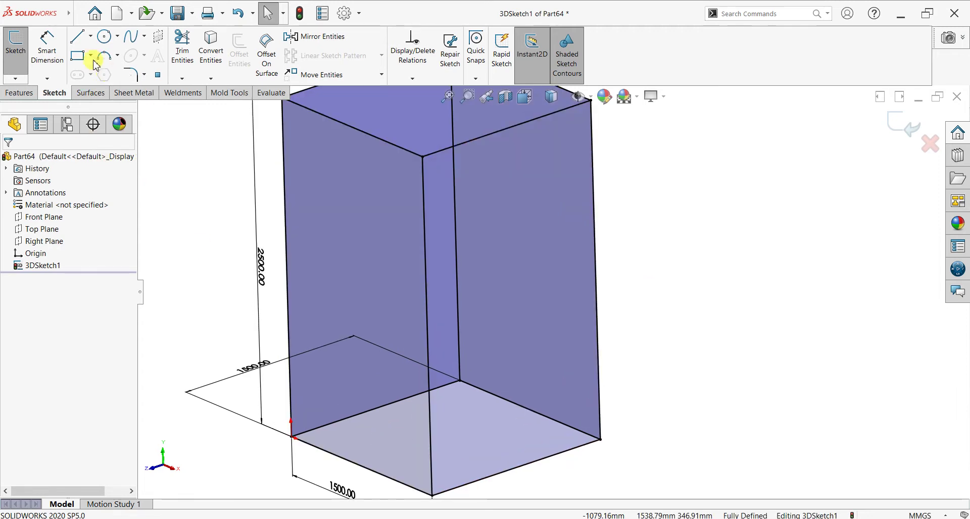
Step: Draw two lines across the box floor, each spanning between opposite edges
{"action": "left_click", "coordinate": [349, 418]}
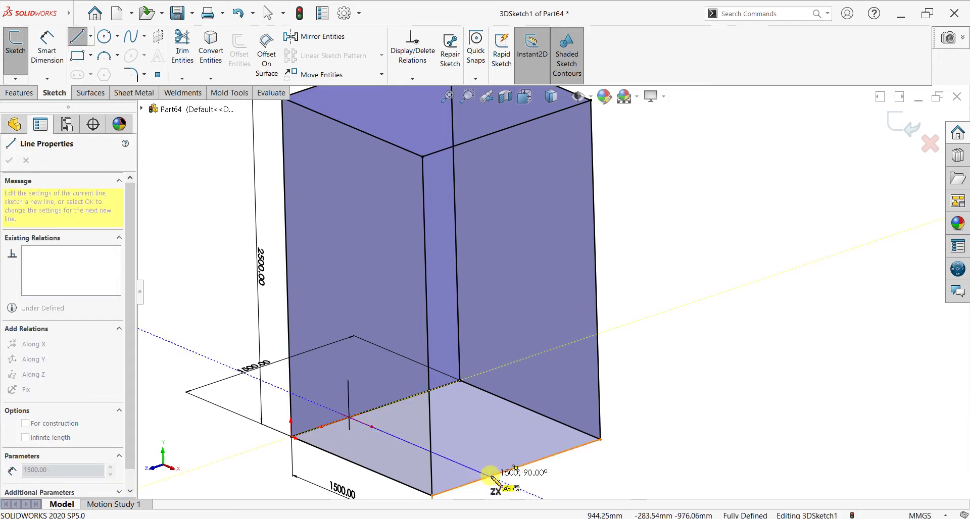
{"action": "double_click", "coordinate": [490, 476]}
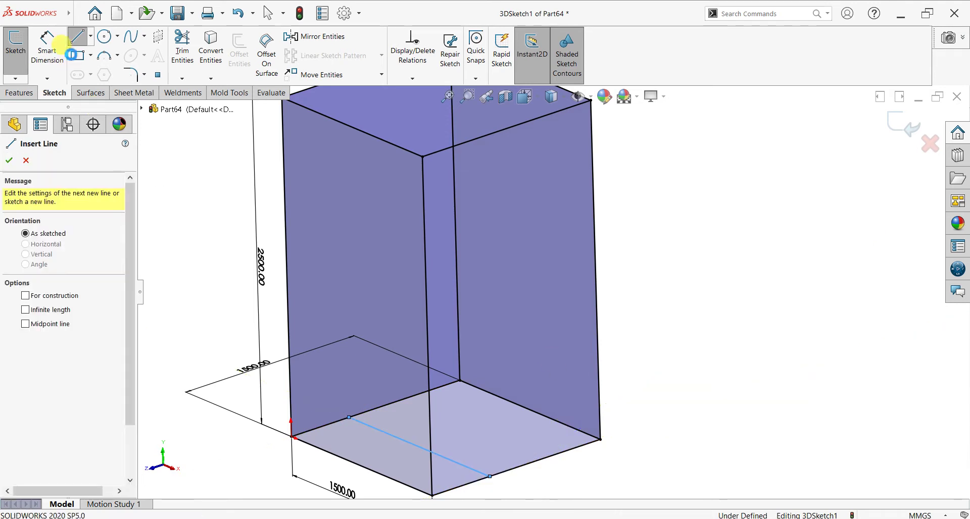
{"action": "key", "text": "Escape"}
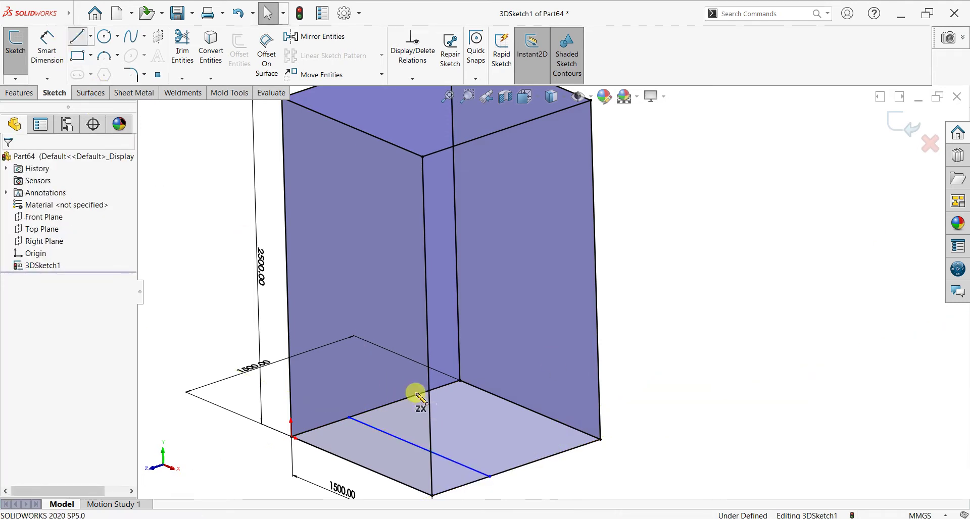
{"action": "key", "text": "l"}
{"action": "left_click", "coordinate": [419, 396]}
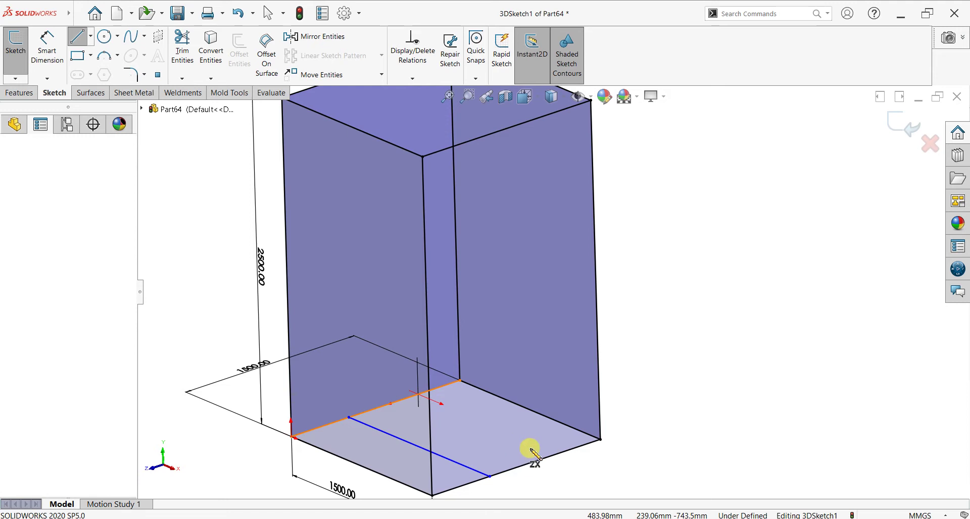
{"action": "left_click", "coordinate": [558, 454]}
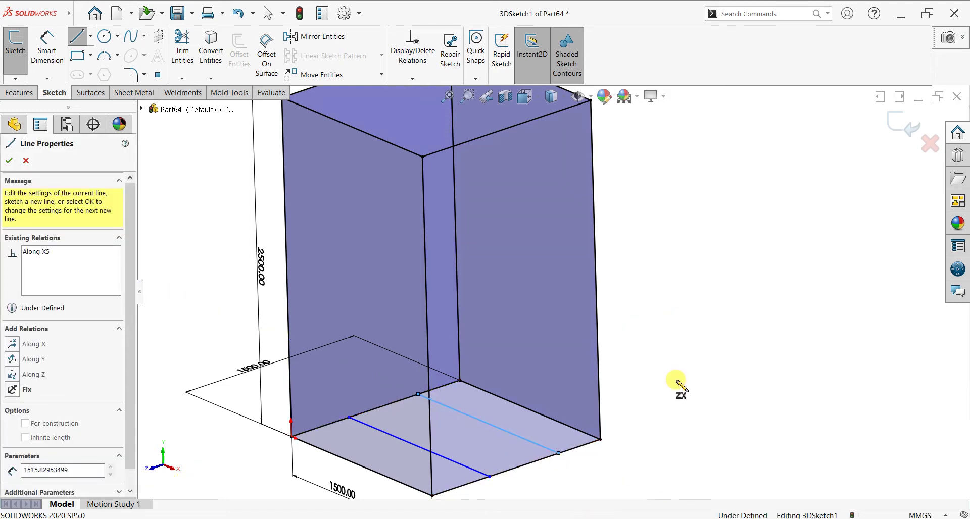
{"action": "key", "text": "Escape"}
{"action": "key", "text": "Escape"}
{"action": "mouse_move", "coordinate": [528, 461]}
{"action": "middle_mouse_down"}
{"action": "mouse_move", "coordinate": [477, 428]}
{"action": "mouse_move", "coordinate": [501, 475]}
{"action": "middle_mouse_up"}
Step: Make the two floor lines parallel and equal
{"action": "scroll", "coordinate": [444, 394], "scroll_direction": "down", "scroll_amount": 2}
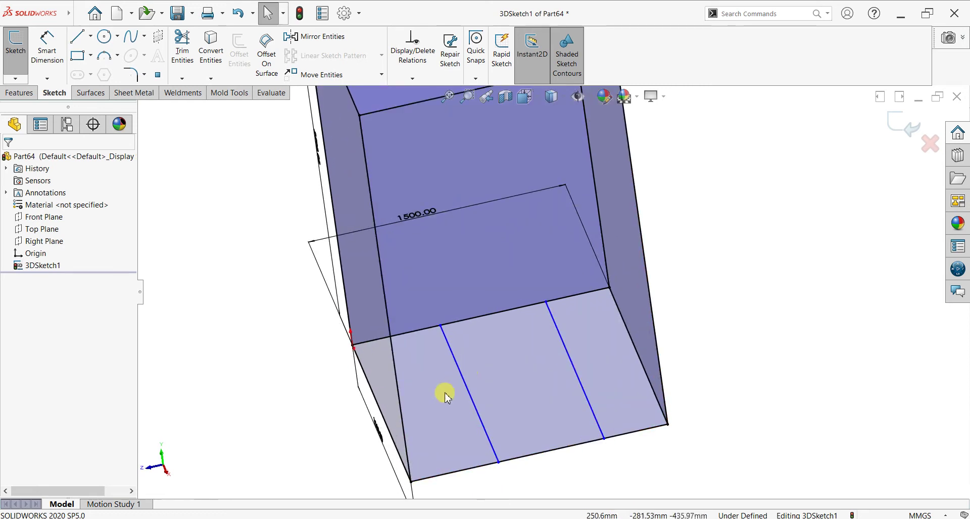
{"action": "left_click", "coordinate": [582, 393], "text": "ctrl"}
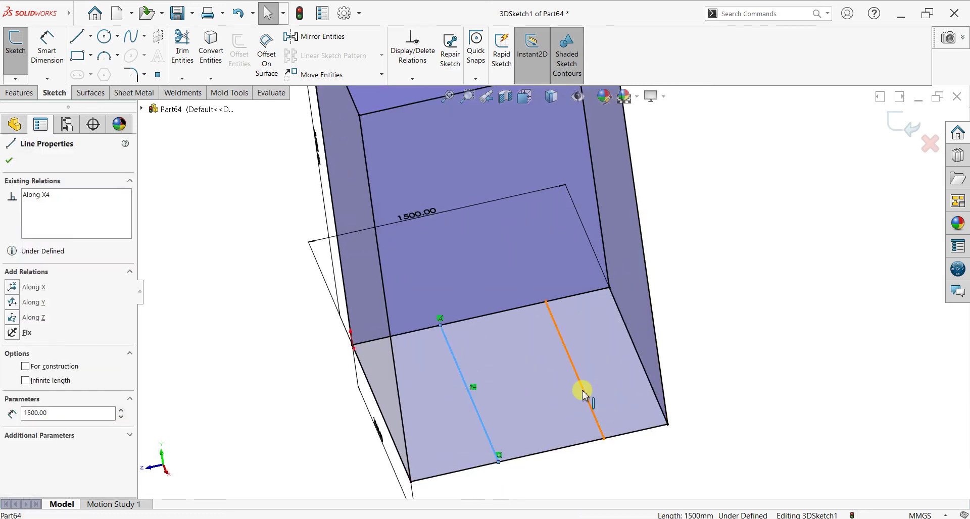
{"action": "left_click", "coordinate": [12, 416]}
{"action": "left_click", "coordinate": [12, 430]}
{"action": "left_click", "coordinate": [10, 161]}
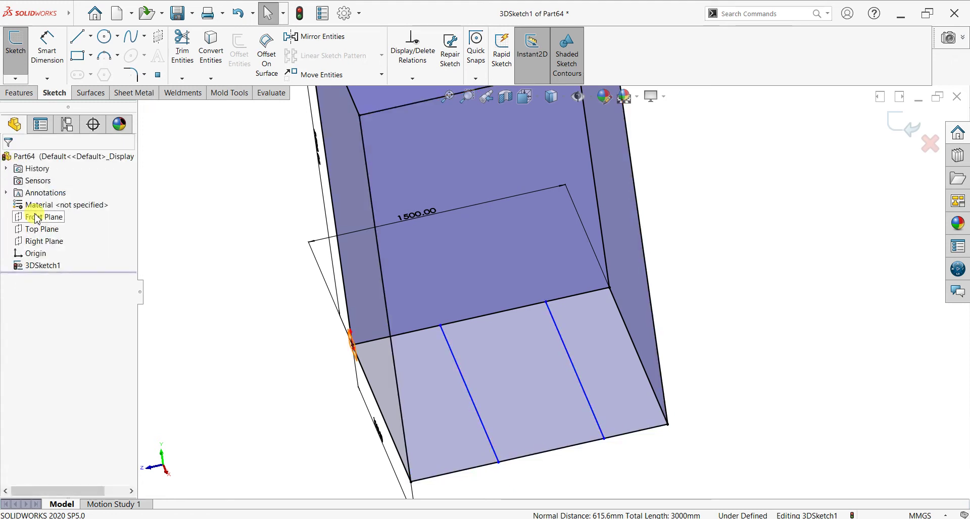
Step: Dimension each floor line 520 mm from its nearest side edge
{"action": "left_click", "coordinate": [47, 45]}
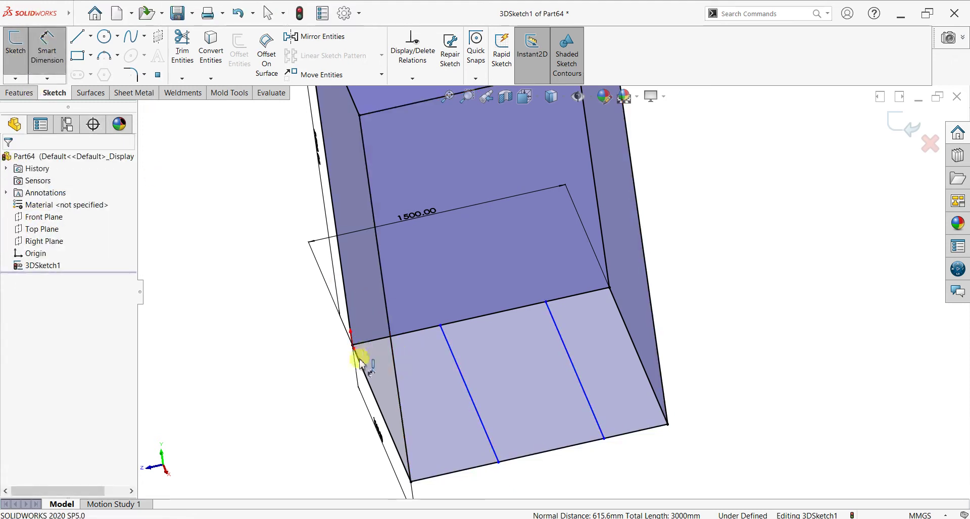
{"action": "left_click", "coordinate": [451, 361]}
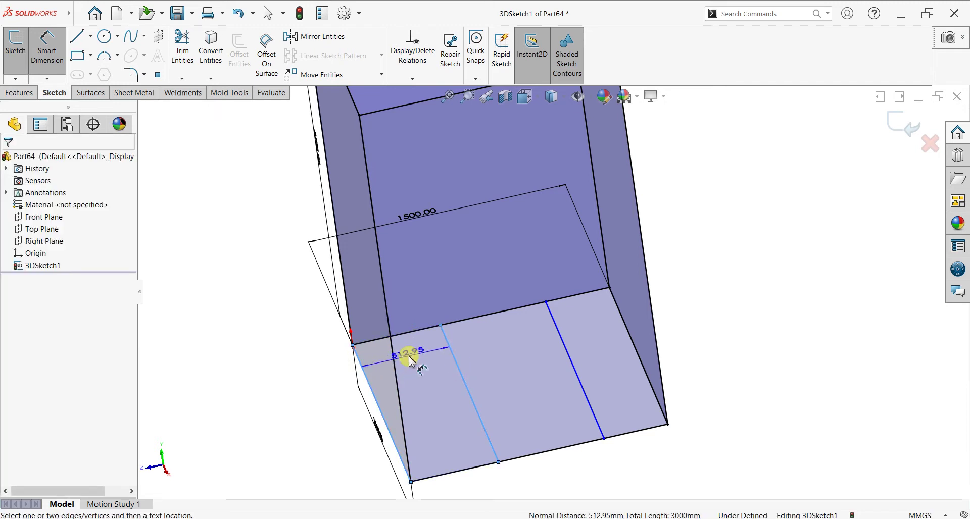
{"action": "left_click", "coordinate": [411, 360]}
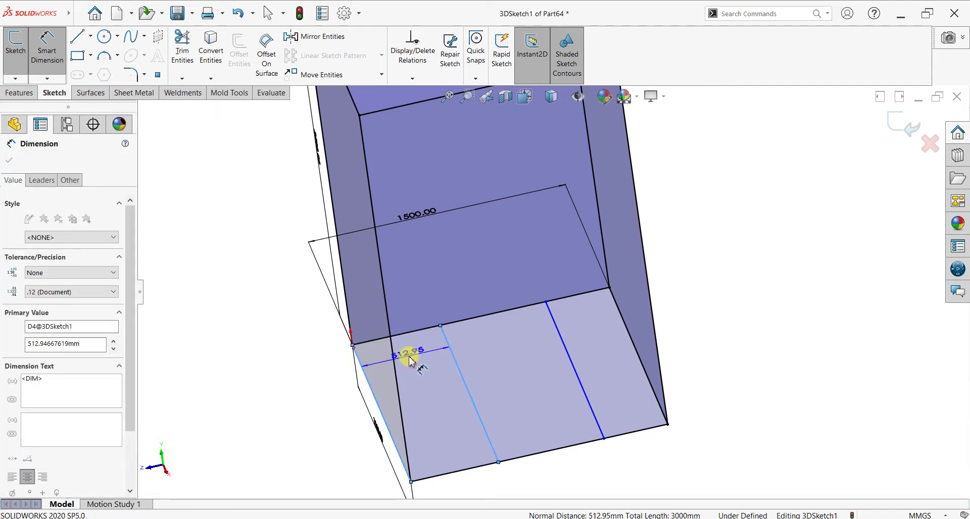
{"action": "type", "text": "250"}
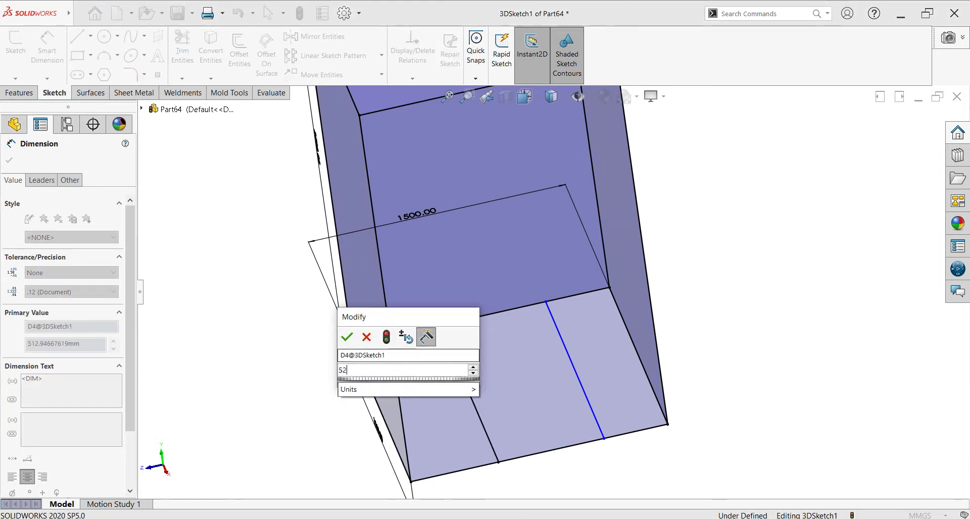
{"action": "key", "text": "Return"}
{"action": "left_click", "coordinate": [568, 357]}
{"action": "left_click", "coordinate": [633, 343]}
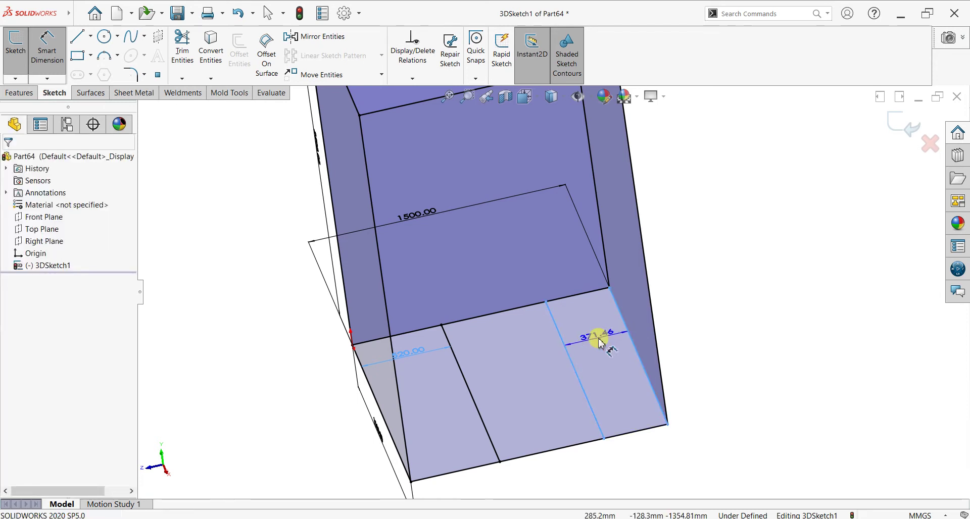
{"action": "left_click", "coordinate": [600, 342]}
{"action": "type", "text": "520"}
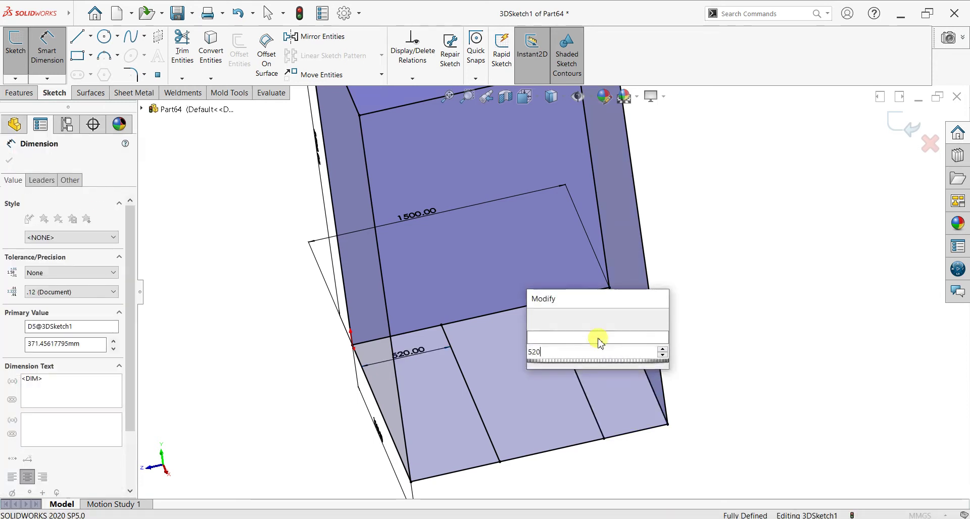
{"action": "key", "text": "Return"}
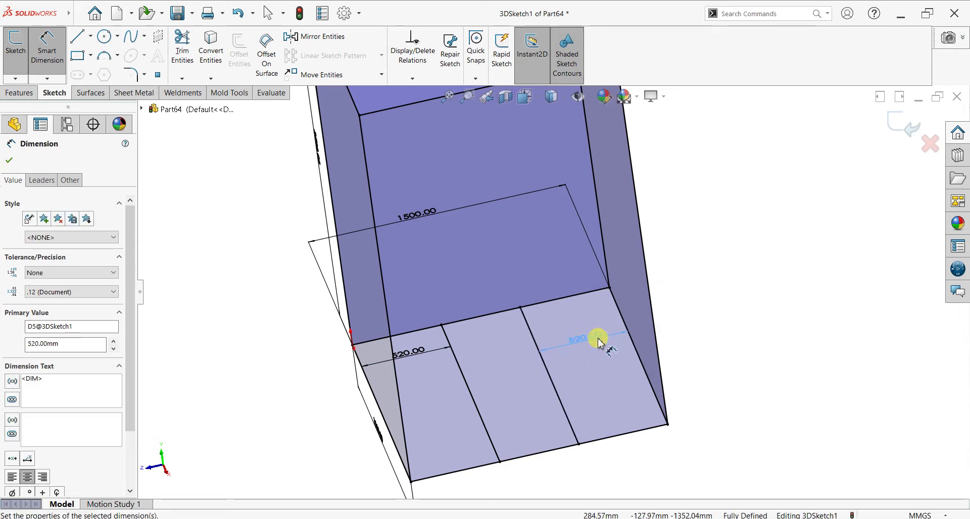
{"action": "left_click", "coordinate": [13, 167]}
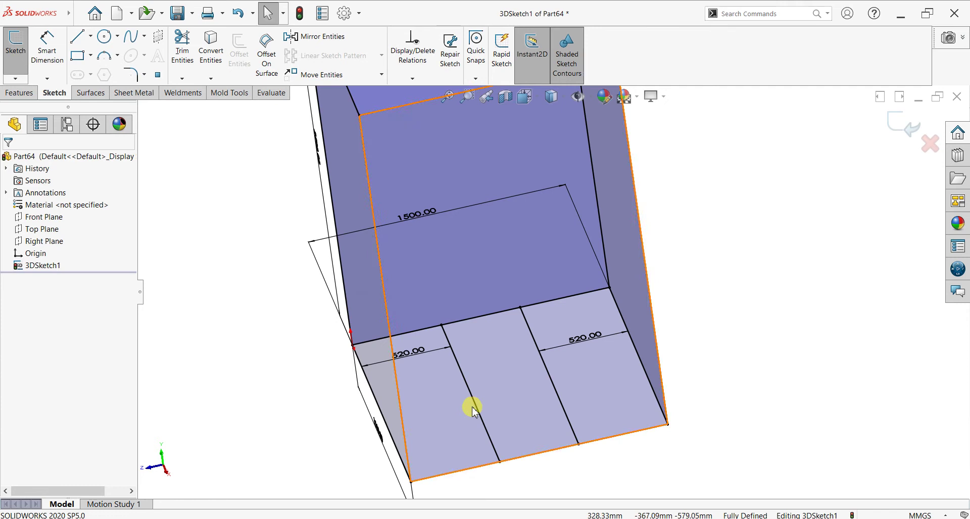
{"action": "mouse_move", "coordinate": [473, 411]}
{"action": "middle_mouse_down"}
{"action": "mouse_move", "coordinate": [461, 347]}
{"action": "mouse_move", "coordinate": [480, 381]}
{"action": "middle_mouse_up"}
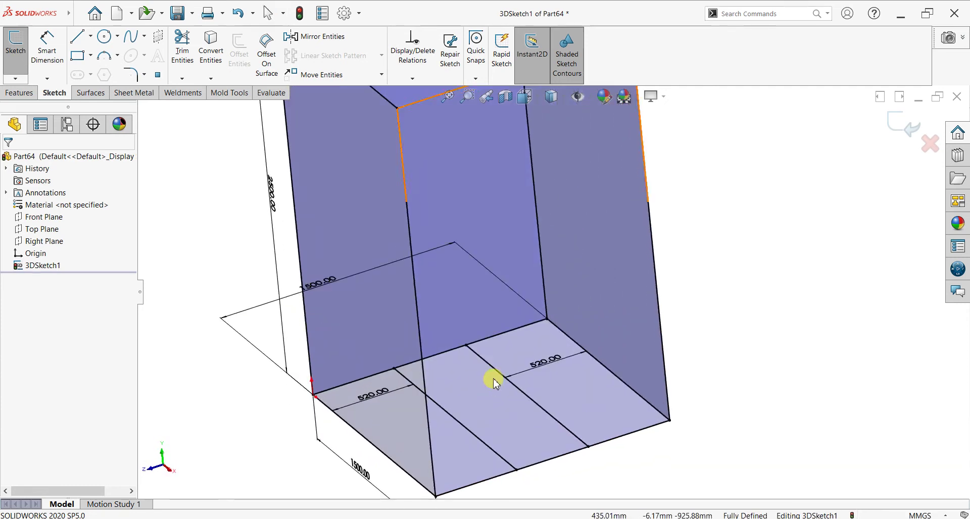
{"action": "key", "text": "ctrl+7"}
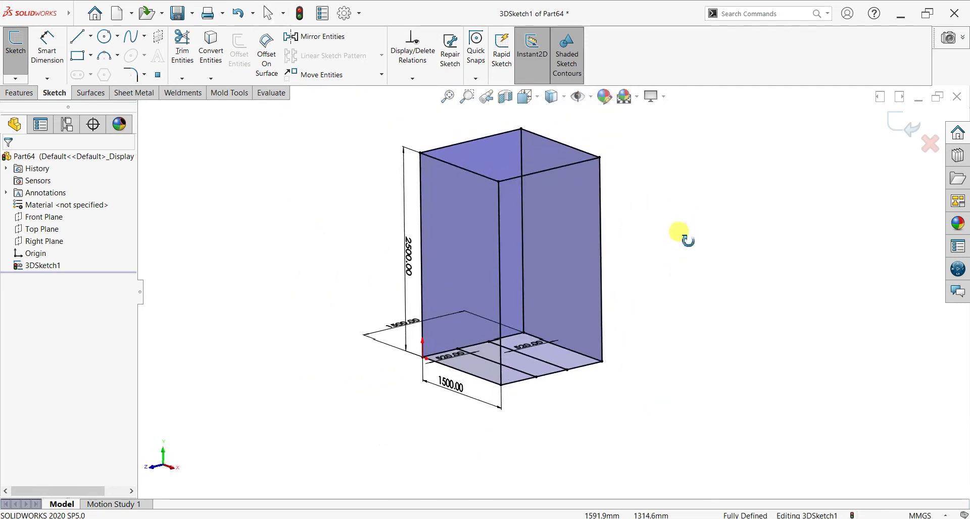
Step: Draw a closed four-line loop linking the four vertical edges partway up the box
{"action": "scroll", "coordinate": [664, 198], "scroll_direction": "down", "scroll_amount": 2}
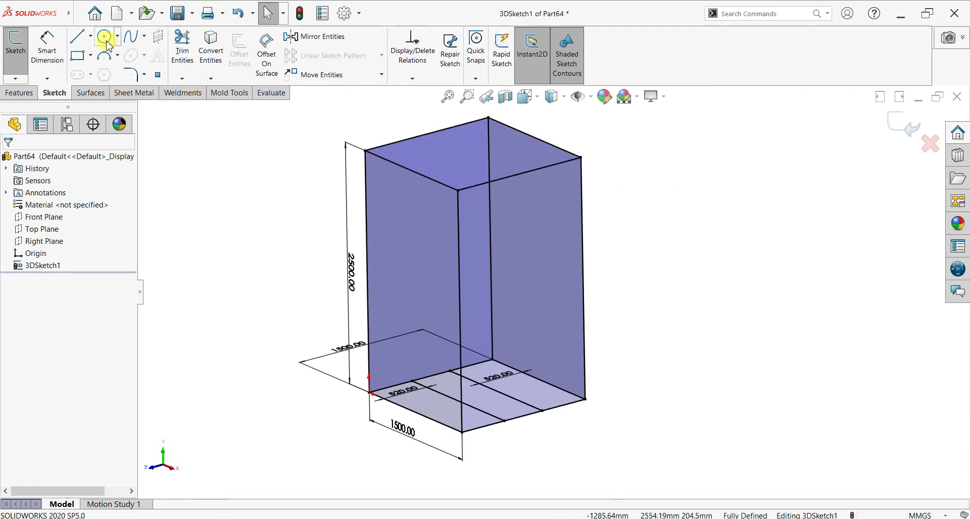
{"action": "left_click", "coordinate": [74, 39]}
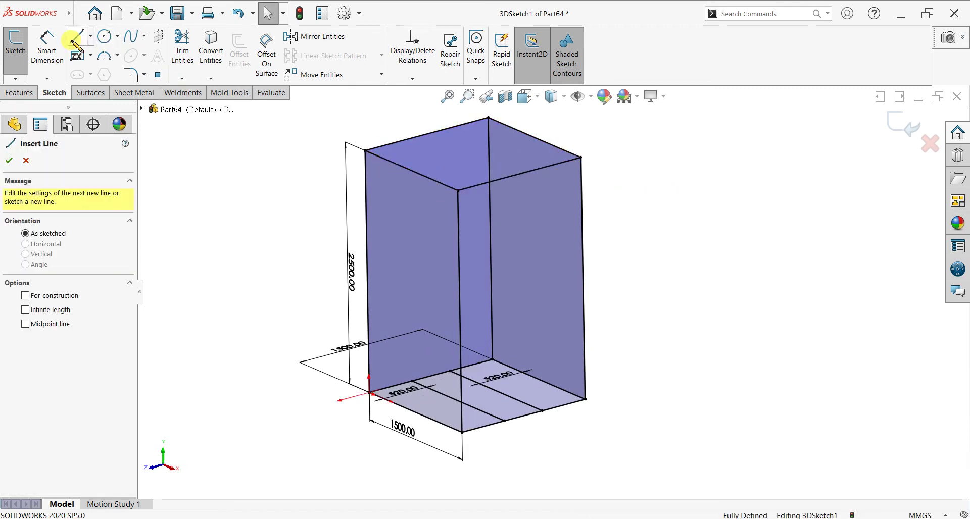
{"action": "left_click", "coordinate": [368, 254]}
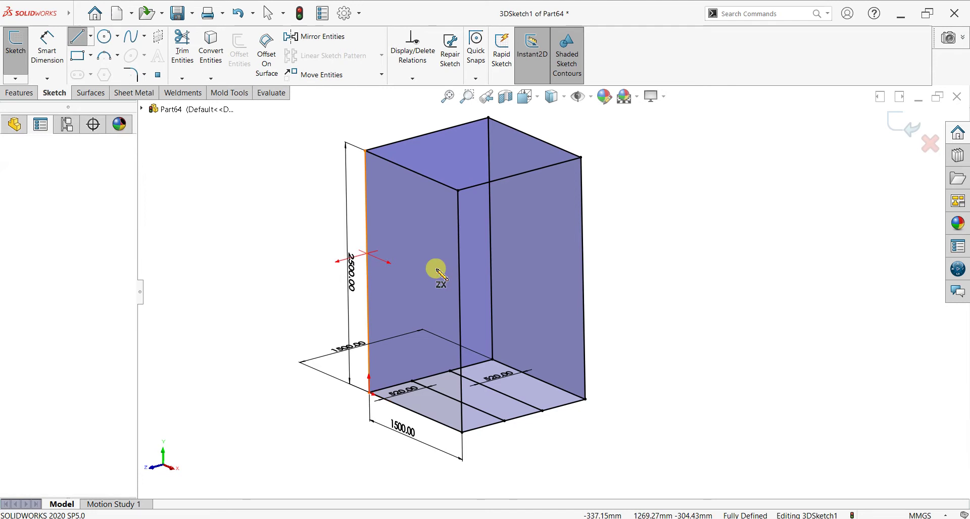
{"action": "left_click", "coordinate": [459, 293]}
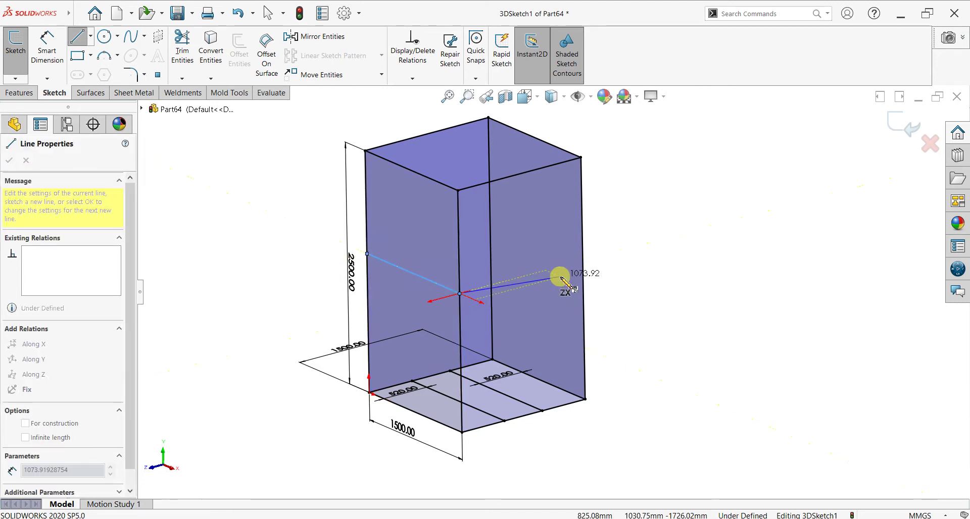
{"action": "left_click", "coordinate": [583, 261]}
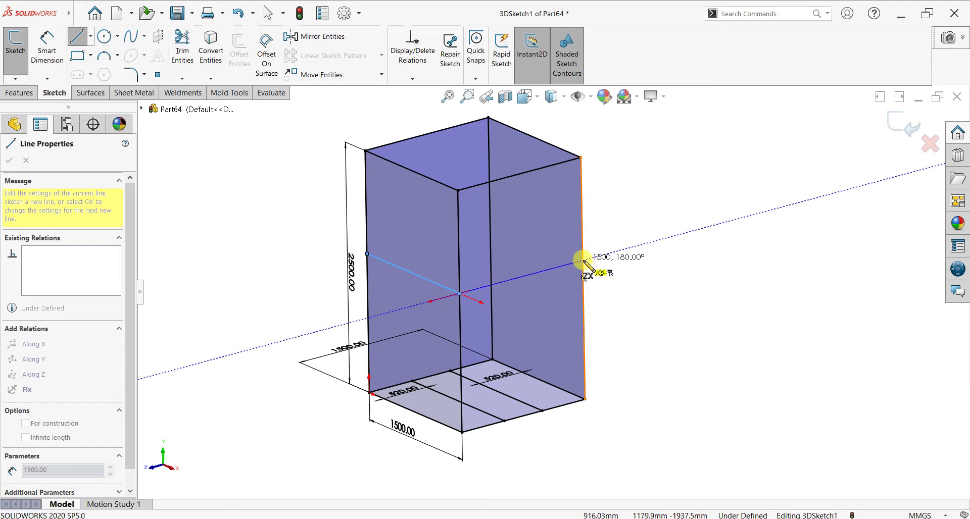
{"action": "left_click", "coordinate": [489, 217]}
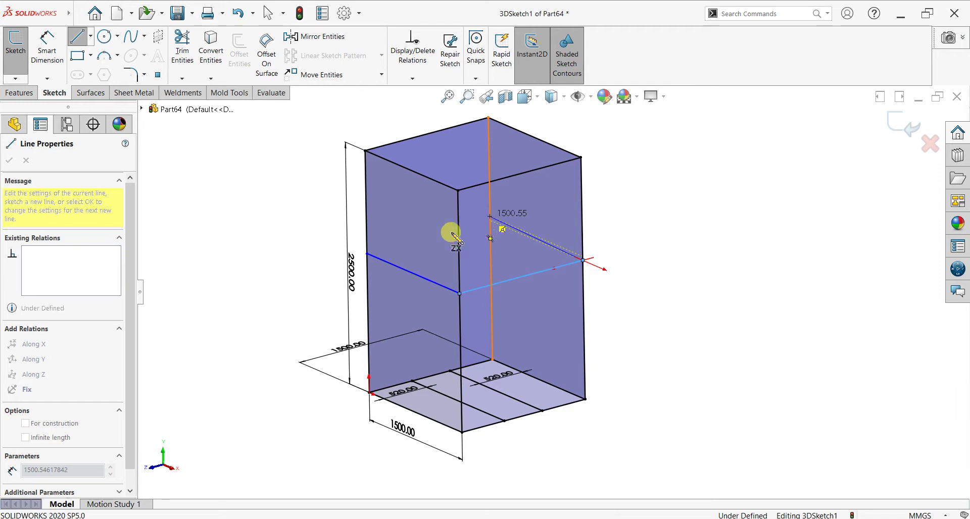
{"action": "left_click", "coordinate": [368, 253]}
{"action": "key", "text": "Escape"}
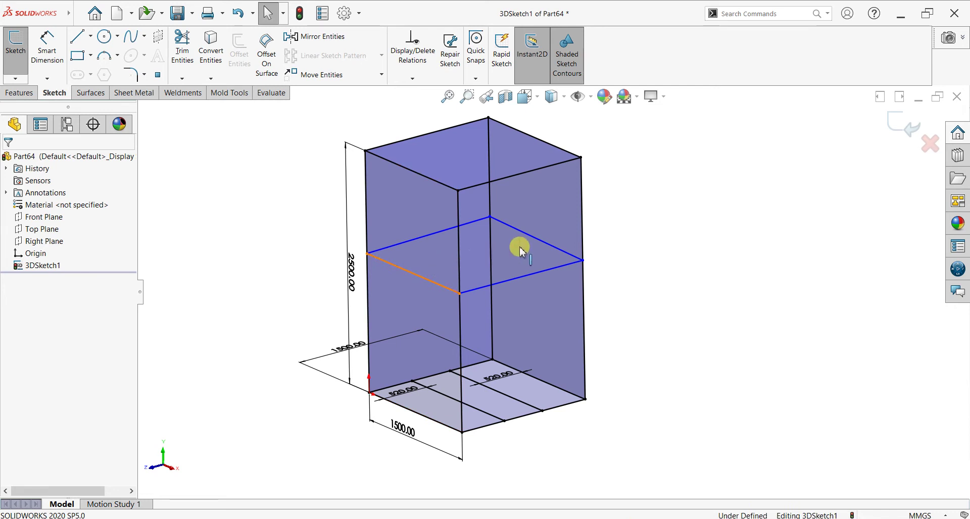
Step: Make opposite lines of the middle loop parallel and equal
{"action": "left_click", "coordinate": [531, 236], "text": "ctrl"}
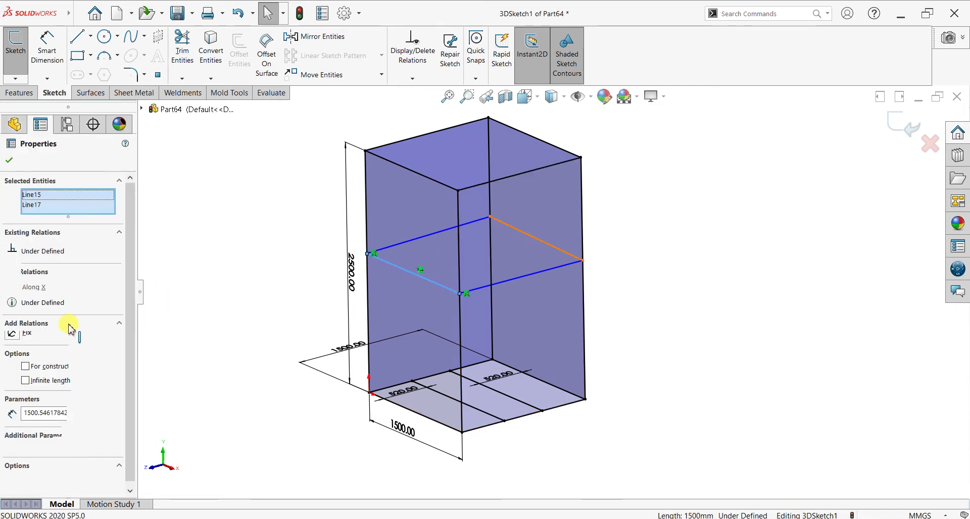
{"action": "left_click", "coordinate": [13, 416]}
{"action": "left_click", "coordinate": [12, 430]}
{"action": "left_click", "coordinate": [8, 162]}
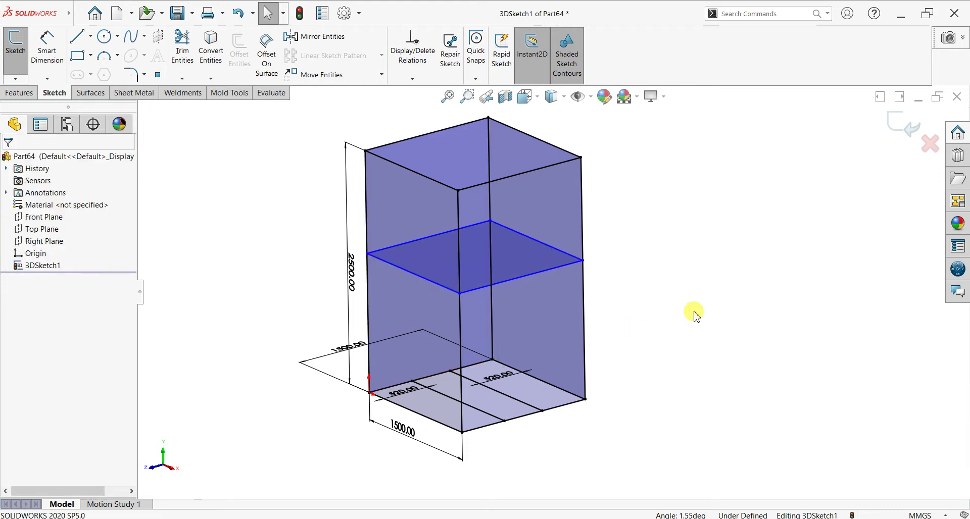
{"action": "left_click", "coordinate": [482, 286]}
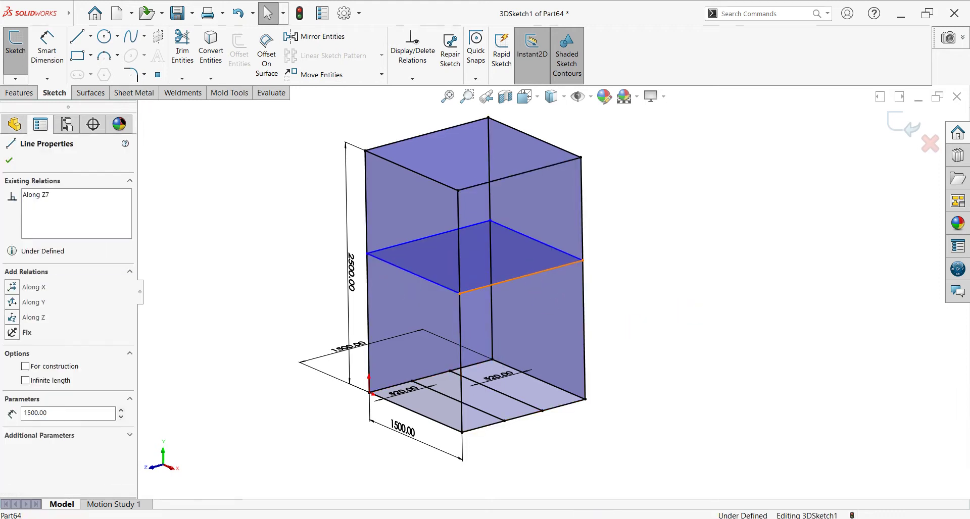
{"action": "left_click", "coordinate": [407, 243], "text": "ctrl"}
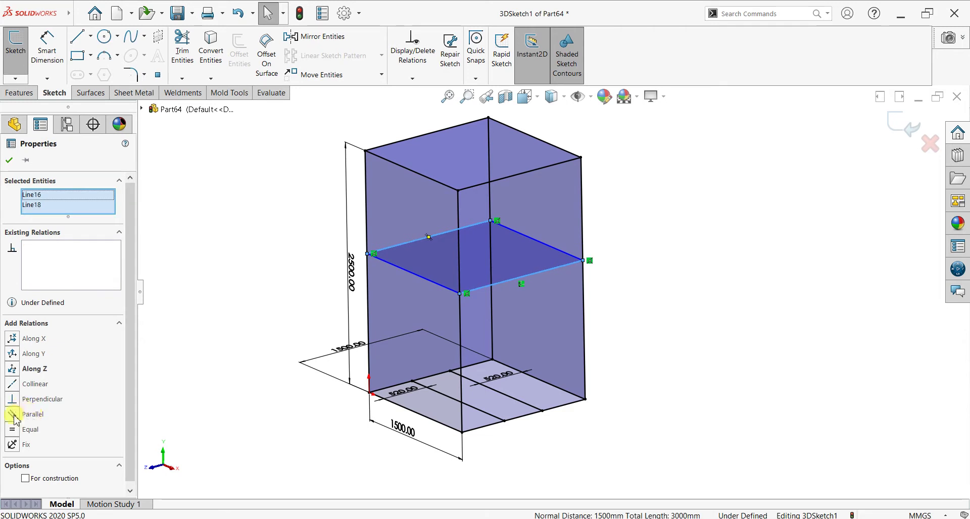
{"action": "left_click", "coordinate": [11, 161]}
Step: Set the middle frame 1500 mm above the floor, add a driven 1500 dimension, and exit the sketch
{"action": "left_click", "coordinate": [47, 48]}
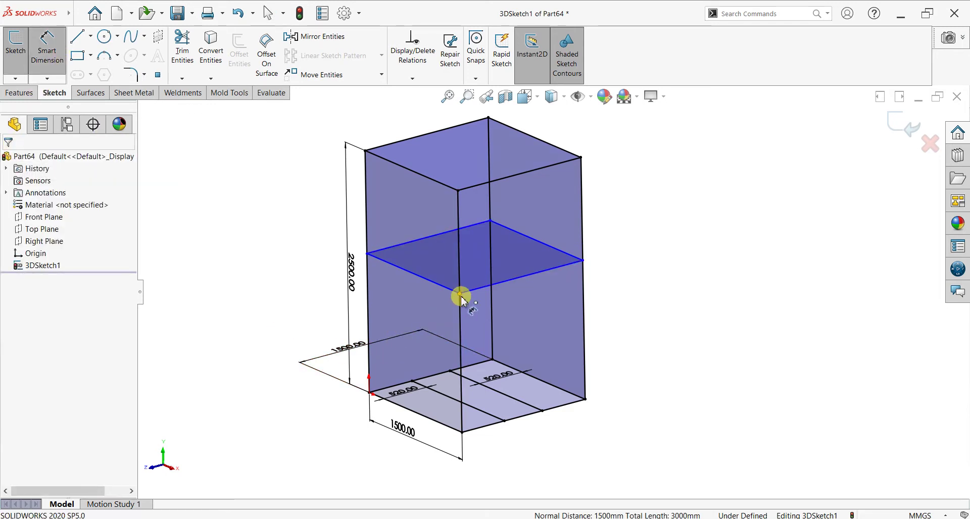
{"action": "left_click", "coordinate": [458, 434]}
{"action": "left_click", "coordinate": [461, 433]}
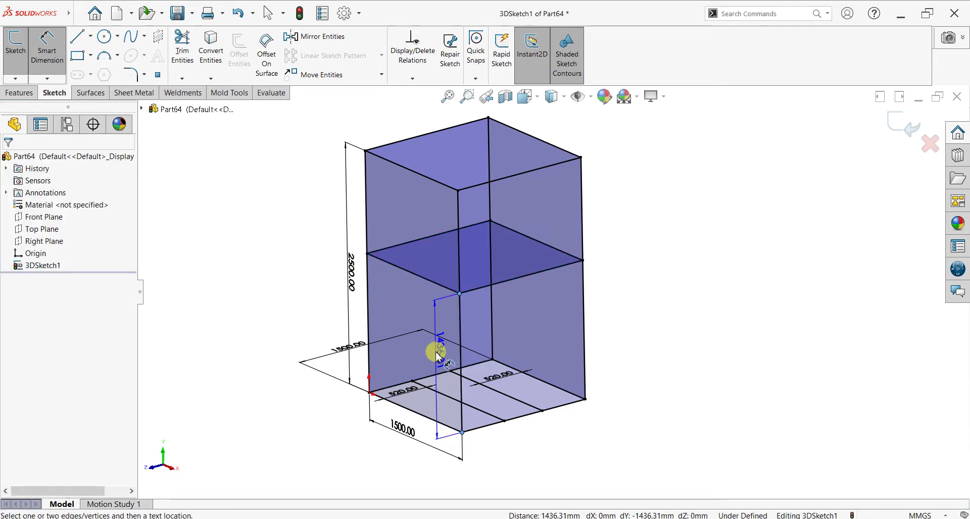
{"action": "left_click", "coordinate": [438, 356]}
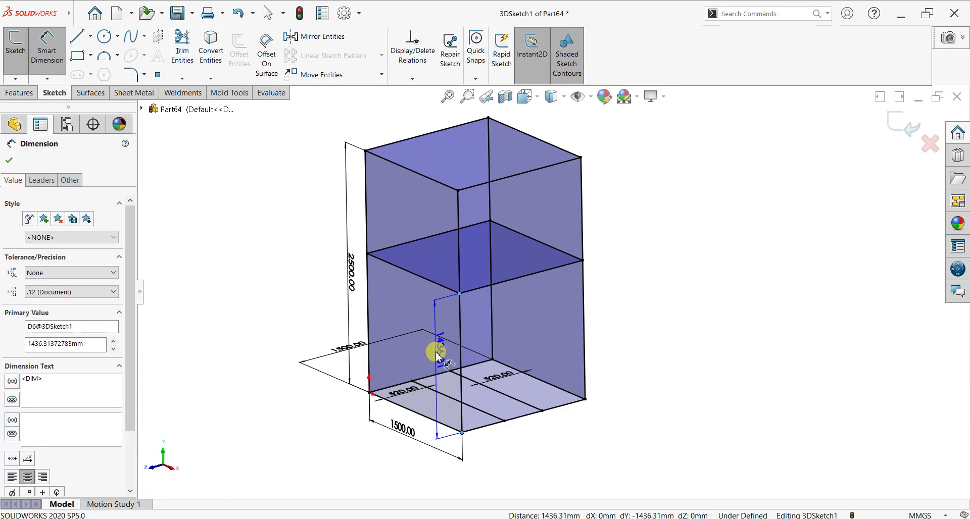
{"action": "type", "text": "1500"}
{"action": "key", "text": "Return"}
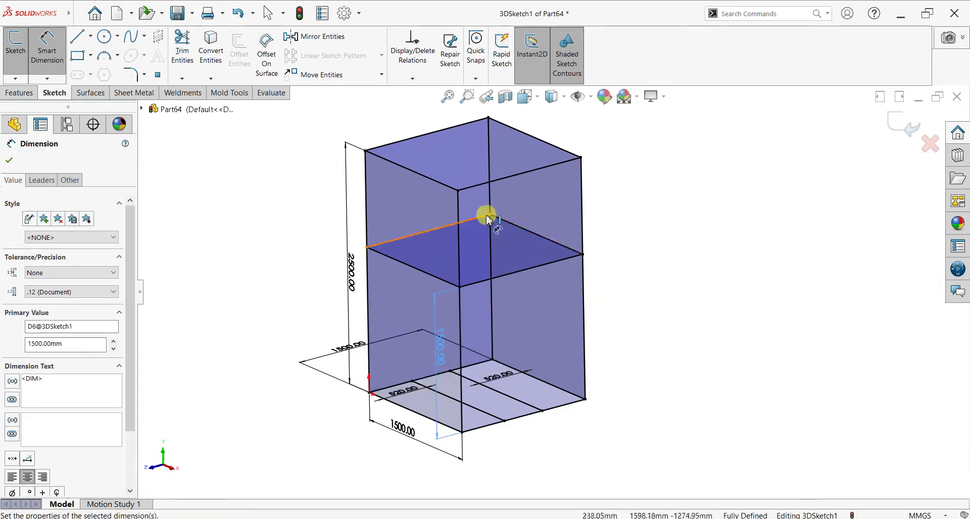
{"action": "left_click", "coordinate": [493, 361]}
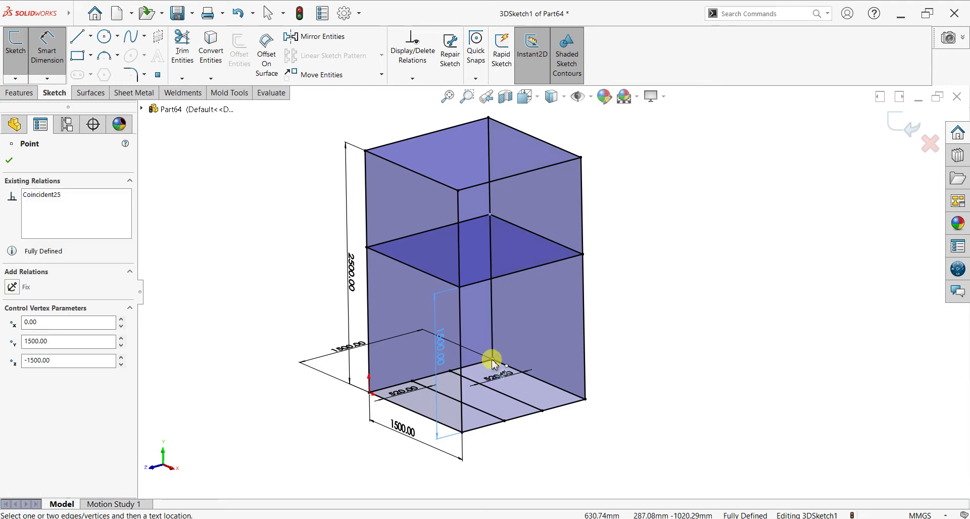
{"action": "left_click", "coordinate": [627, 285]}
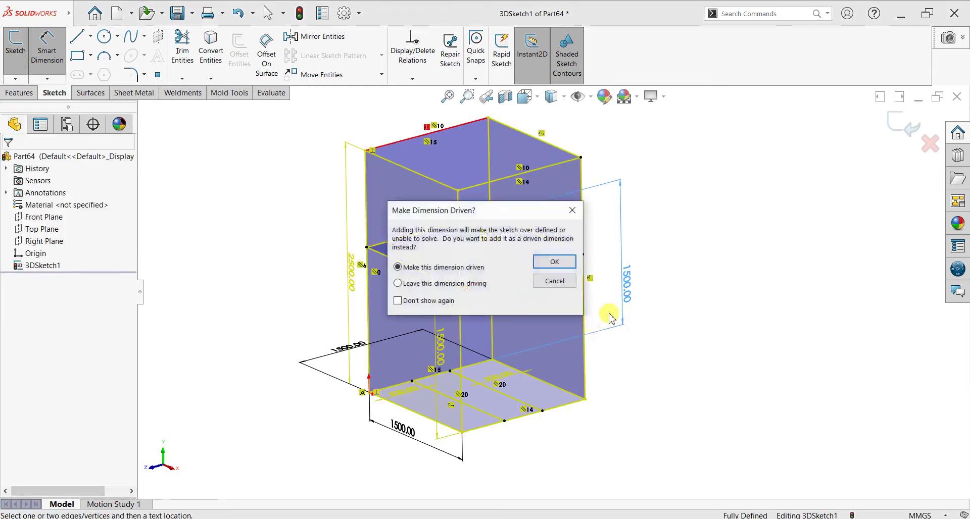
{"action": "left_click", "coordinate": [563, 261]}
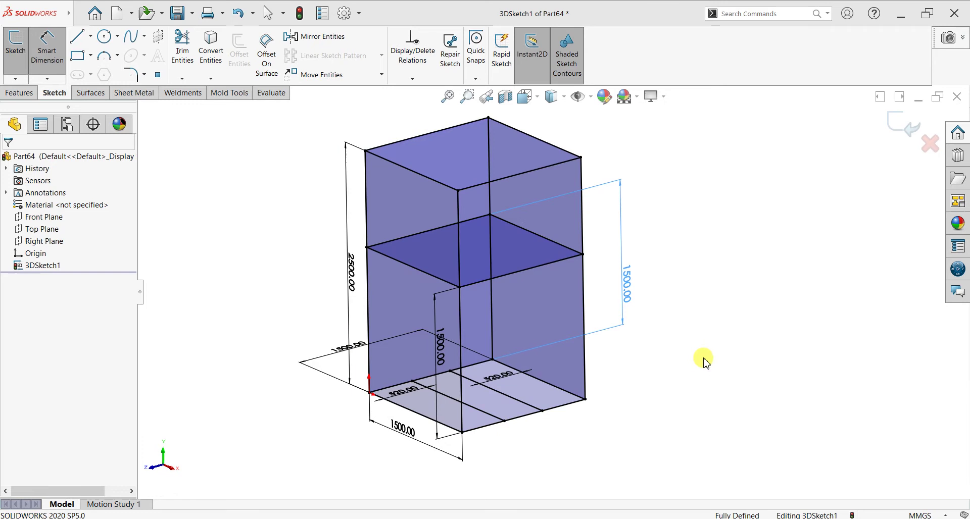
{"action": "mouse_move", "coordinate": [678, 352]}
{"action": "middle_mouse_down"}
{"action": "mouse_move", "coordinate": [706, 323]}
{"action": "mouse_move", "coordinate": [707, 368]}
{"action": "middle_mouse_up"}
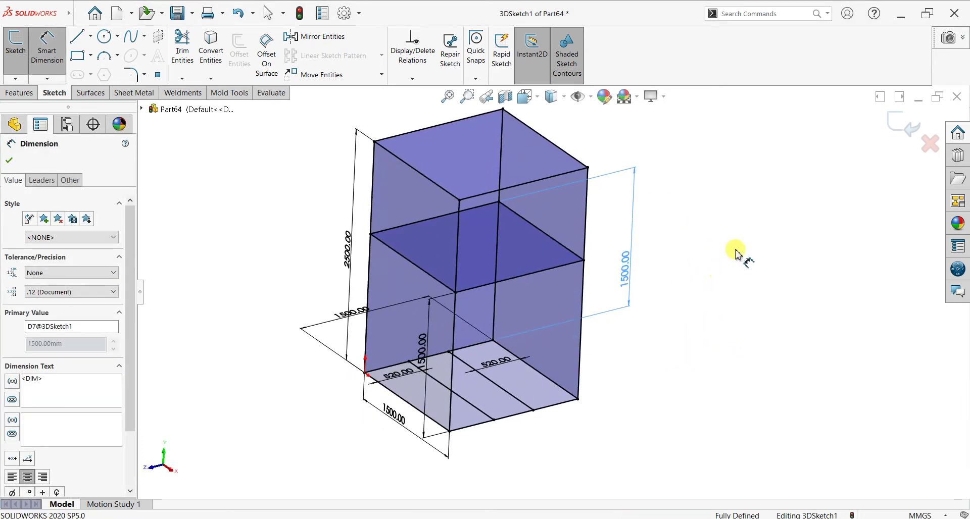
{"action": "scroll", "coordinate": [736, 252], "scroll_direction": "down", "scroll_amount": 2}
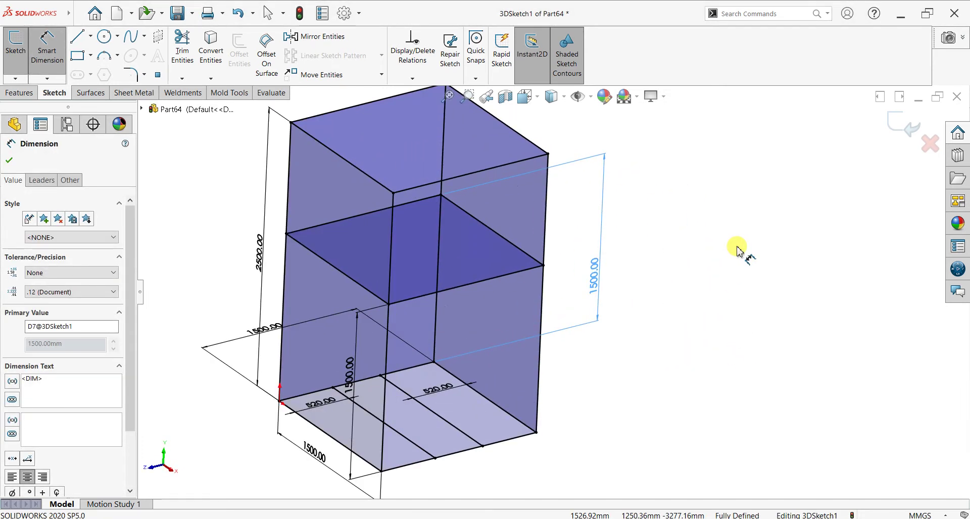
{"action": "left_click", "coordinate": [896, 121]}
{"action": "left_click", "coordinate": [898, 124]}
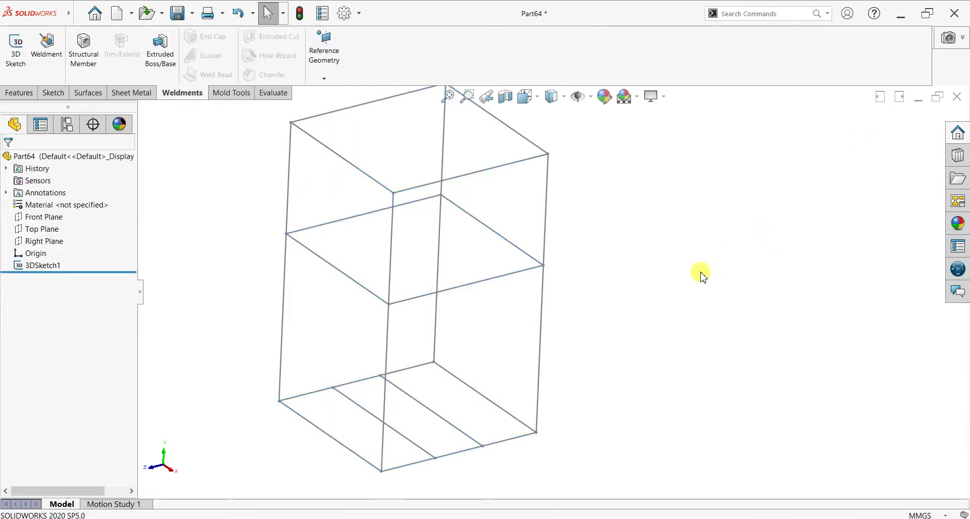
Step: Start a Structural Member using the ISO sb beam profile at size 120 x 12
{"action": "middle_click_drag", "start_coordinate": [639, 358], "coordinate": [632, 351]}
{"action": "scroll", "coordinate": [360, 162], "scroll_direction": "up", "scroll_amount": 2}
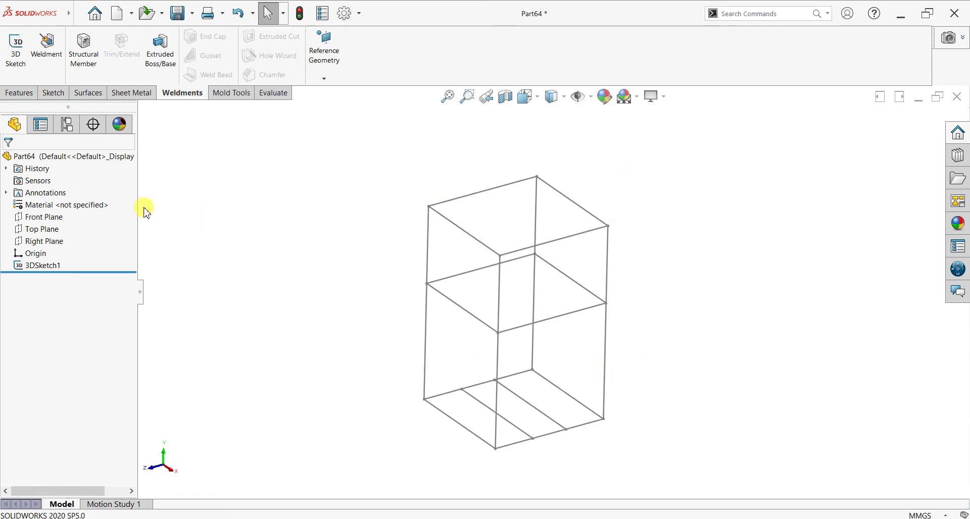
{"action": "left_click", "coordinate": [89, 69]}
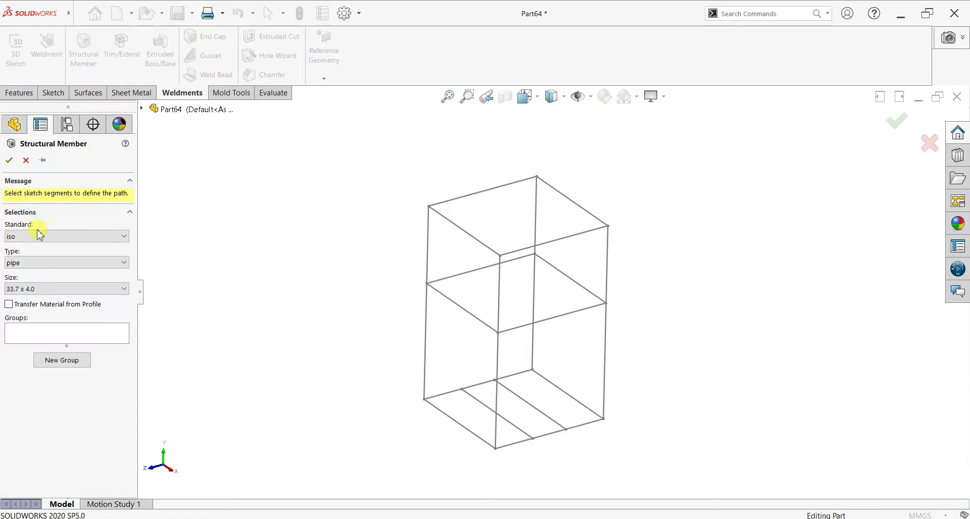
{"action": "left_click", "coordinate": [35, 263]}
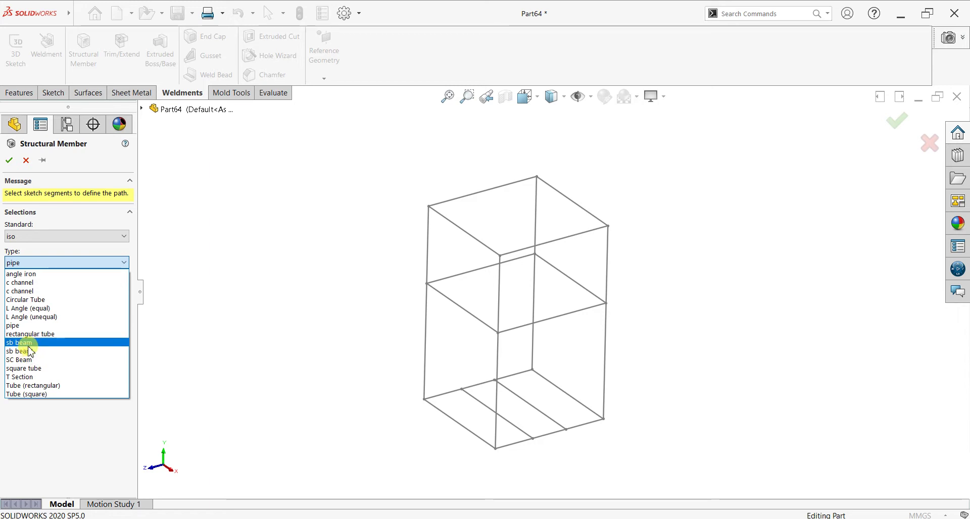
{"action": "left_click", "coordinate": [28, 347]}
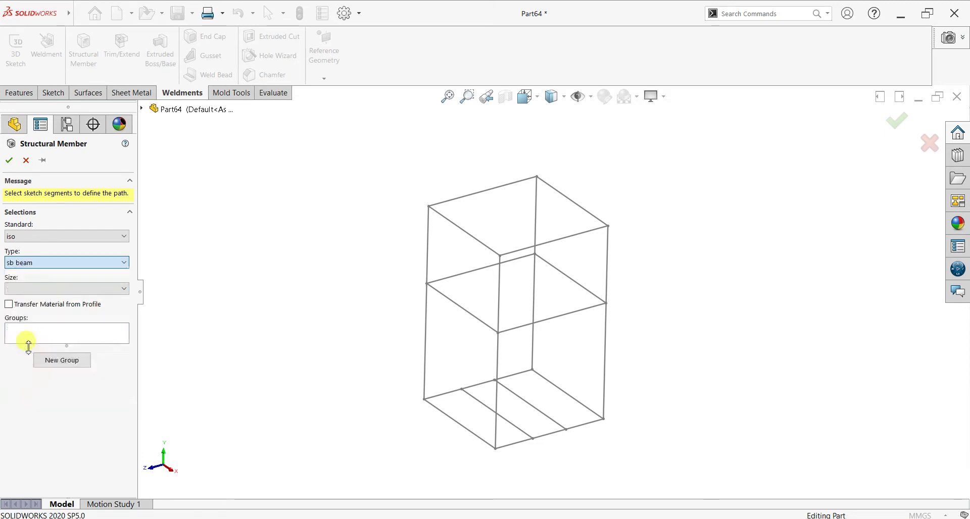
{"action": "left_click", "coordinate": [48, 289]}
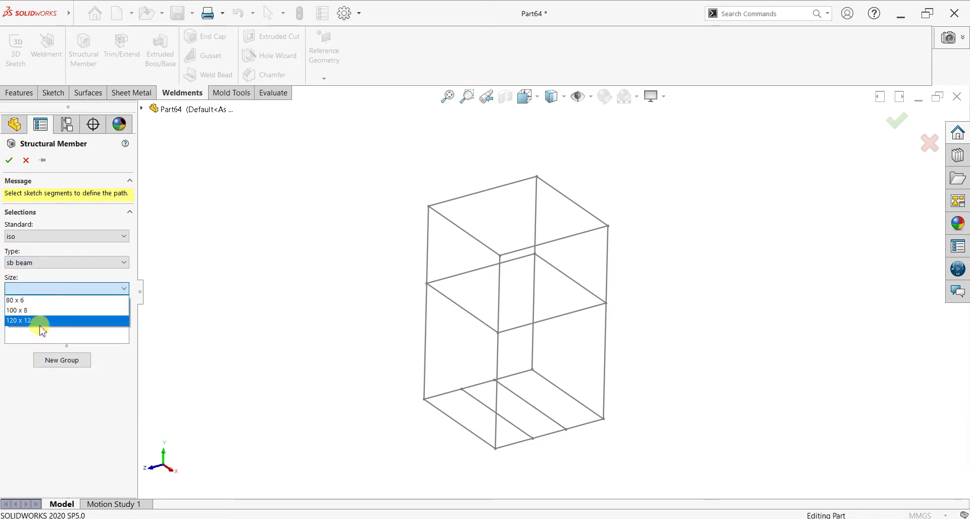
{"action": "left_click", "coordinate": [42, 328]}
{"action": "scroll", "coordinate": [495, 399], "scroll_direction": "down", "scroll_amount": 4}
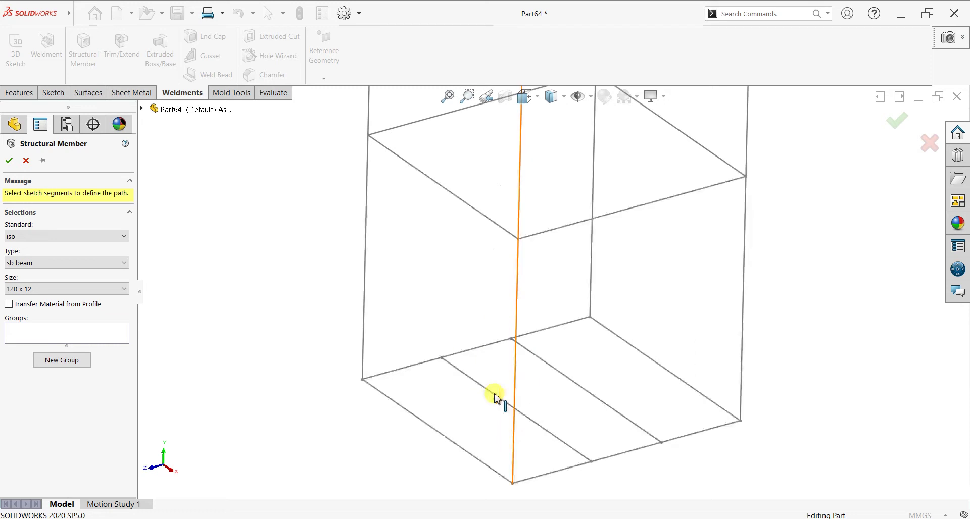
Step: Select the four bottom rectangle edges as the beam path segments
{"action": "left_click", "coordinate": [412, 415]}
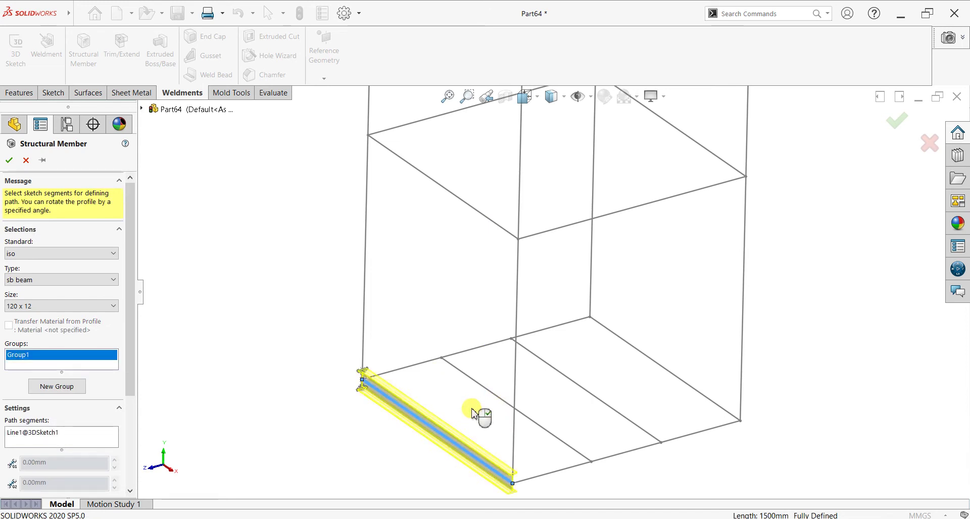
{"action": "scroll", "coordinate": [540, 454], "scroll_direction": "down", "scroll_amount": 1}
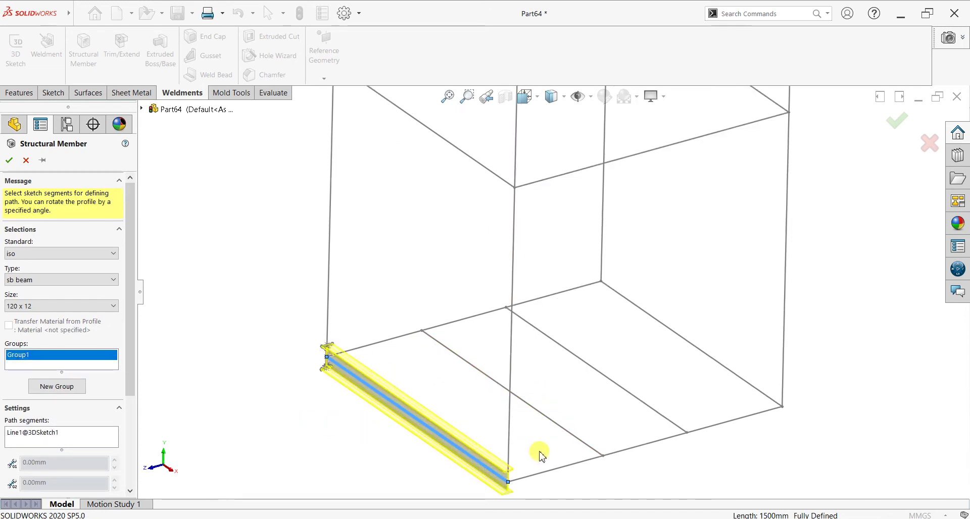
{"action": "scroll", "coordinate": [554, 477], "scroll_direction": "down", "scroll_amount": 1}
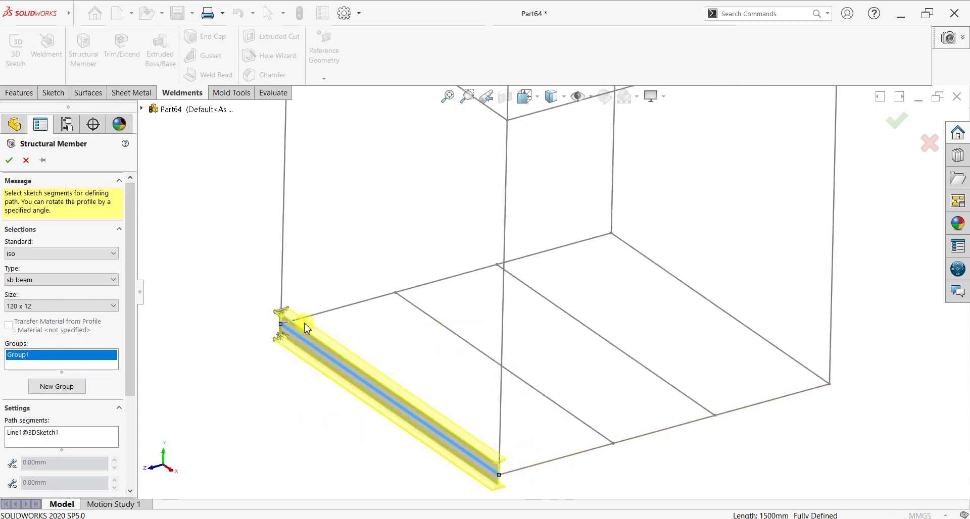
{"action": "left_click", "coordinate": [338, 312]}
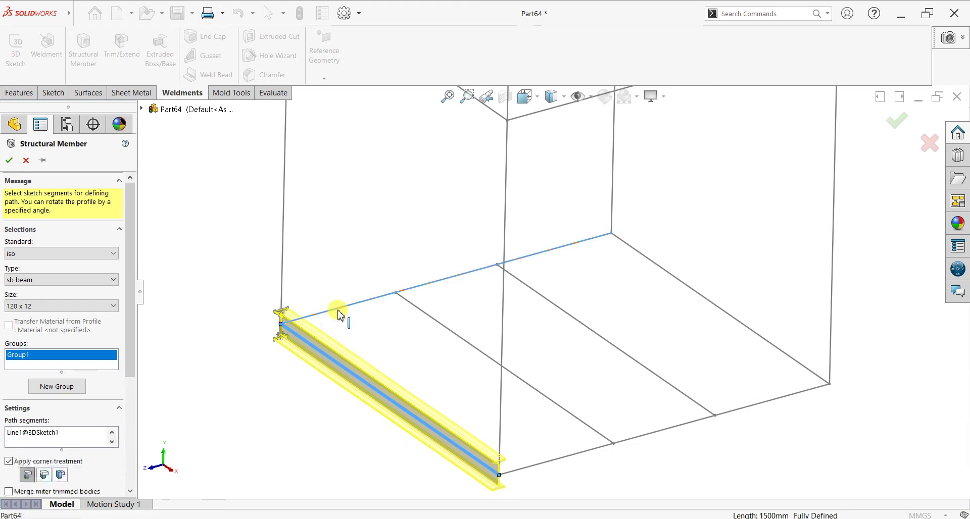
{"action": "left_click", "coordinate": [670, 276]}
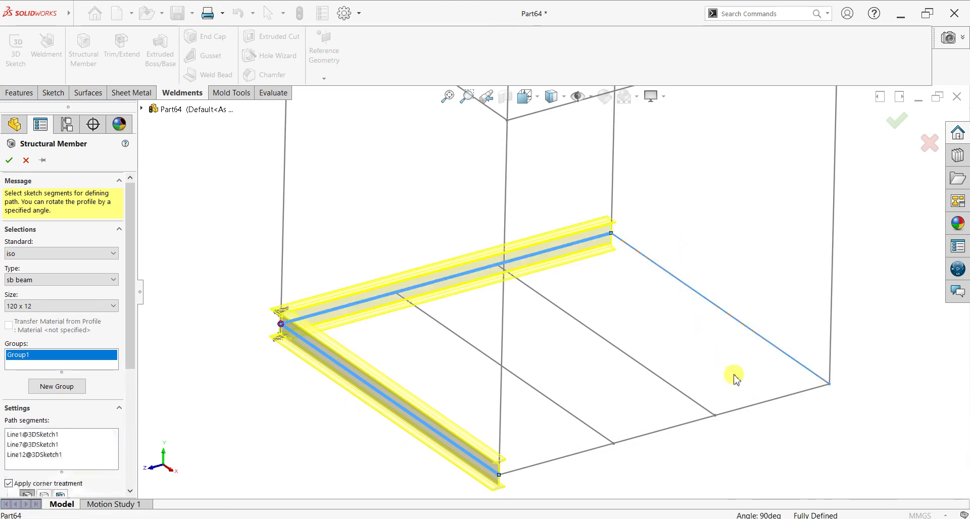
{"action": "left_click", "coordinate": [770, 403]}
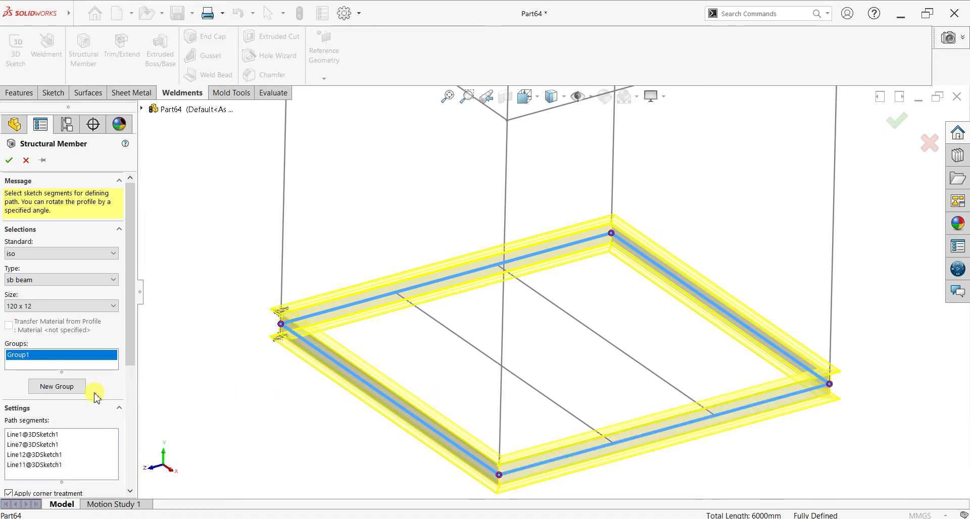
Step: Use Locate Profile to align the beam profile's corner with the path line
{"action": "scroll", "coordinate": [121, 354], "scroll_direction": "down", "scroll_amount": 5}
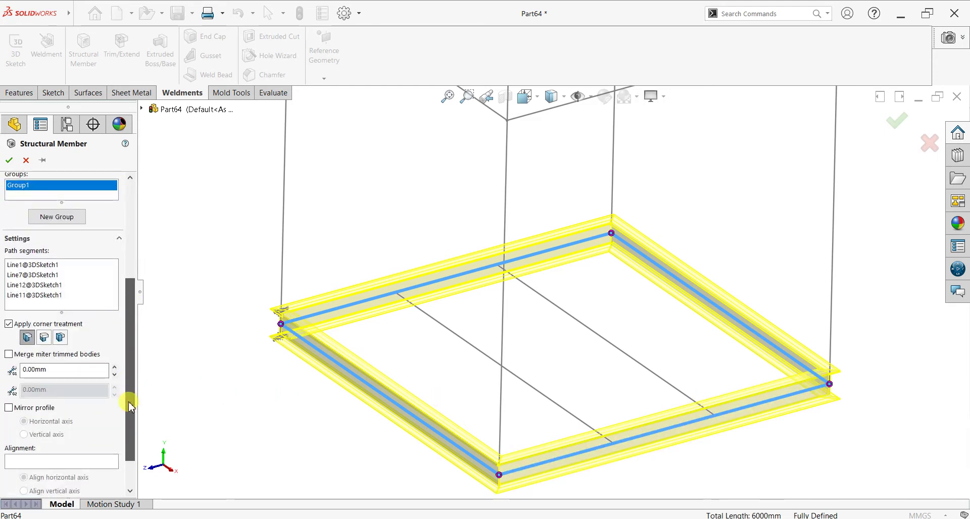
{"action": "scroll", "coordinate": [132, 390], "scroll_direction": "down", "scroll_amount": 1}
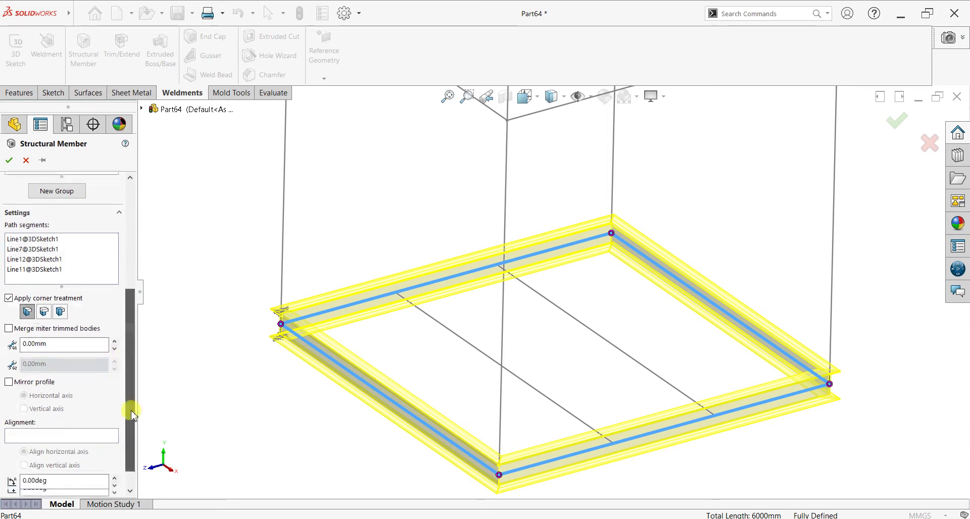
{"action": "scroll", "coordinate": [132, 391], "scroll_direction": "down", "scroll_amount": 1}
{"action": "left_click", "coordinate": [62, 484]}
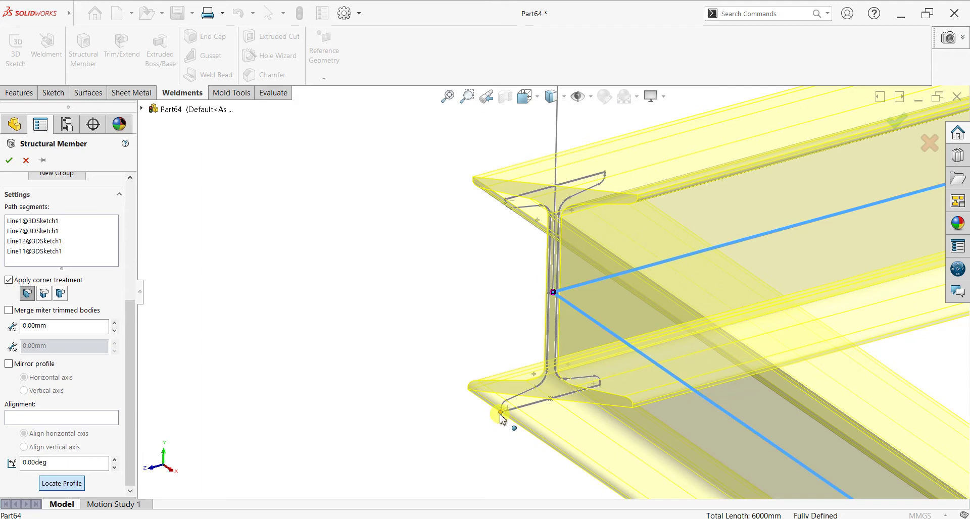
{"action": "left_click", "coordinate": [500, 418]}
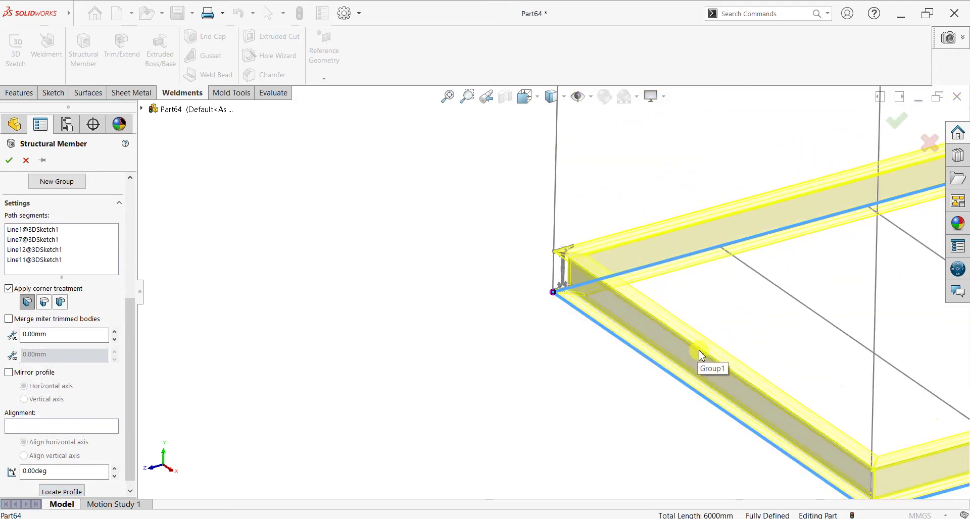
{"action": "scroll", "coordinate": [809, 329], "scroll_direction": "up", "scroll_amount": 2}
{"action": "scroll", "coordinate": [832, 325], "scroll_direction": "up", "scroll_amount": 2}
{"action": "scroll", "coordinate": [642, 263], "scroll_direction": "down", "scroll_amount": 2}
{"action": "scroll", "coordinate": [537, 262], "scroll_direction": "down", "scroll_amount": 2}
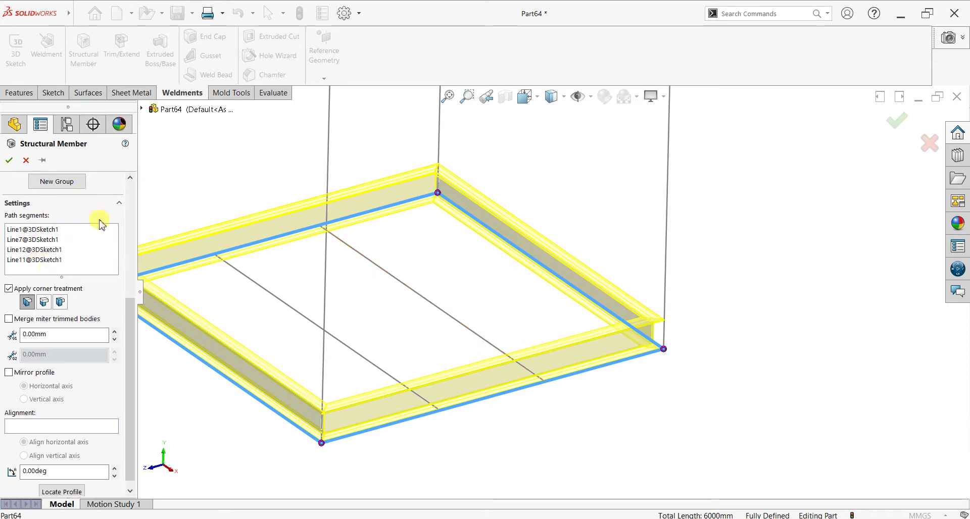
{"action": "left_click_drag", "start_coordinate": [129, 303], "coordinate": [132, 184]}
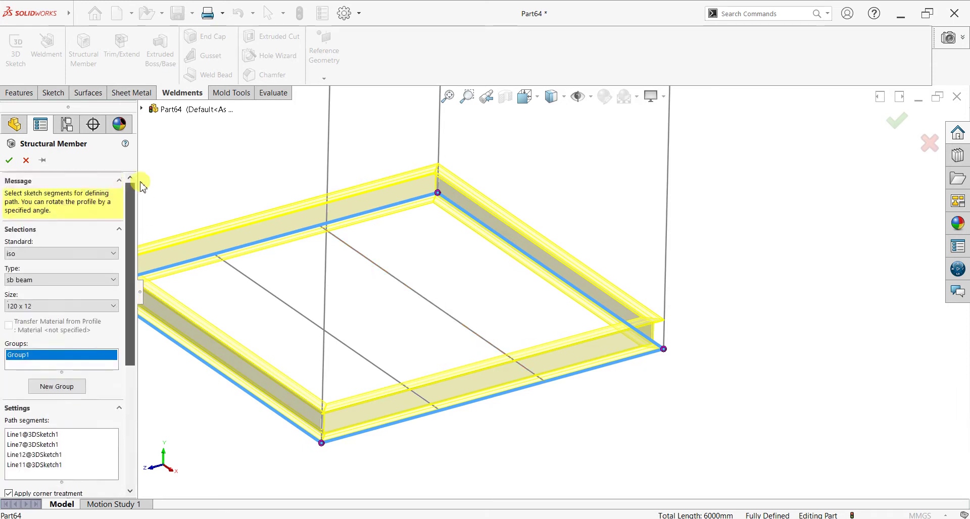
Step: Add a new group using an inner floor line as the beam path and zoom to its profile
{"action": "left_click", "coordinate": [56, 386]}
{"action": "left_click", "coordinate": [297, 313]}
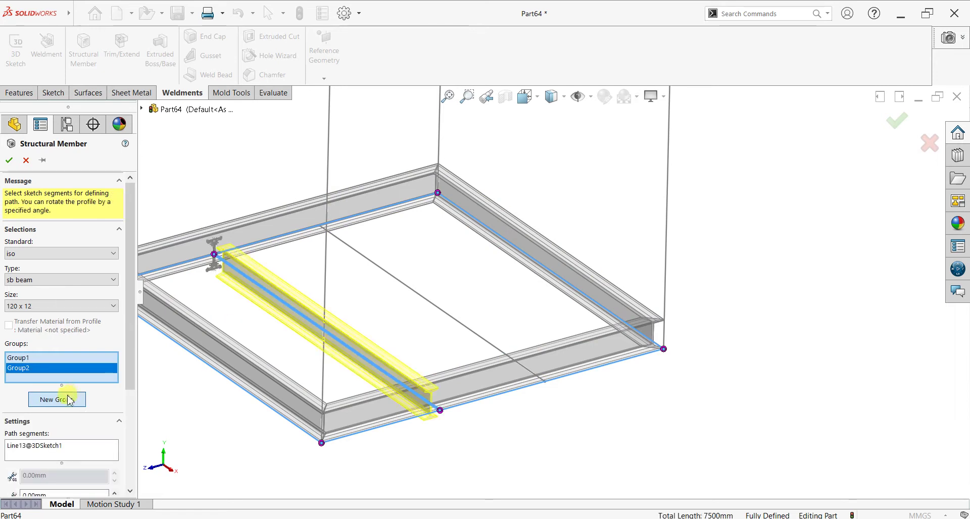
{"action": "left_click_drag", "start_coordinate": [132, 336], "coordinate": [137, 449]}
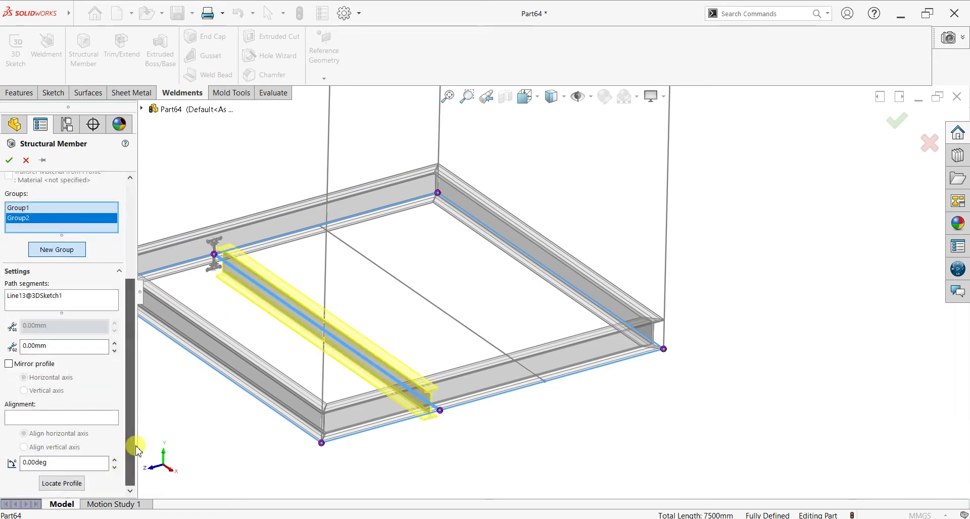
{"action": "left_click", "coordinate": [55, 486]}
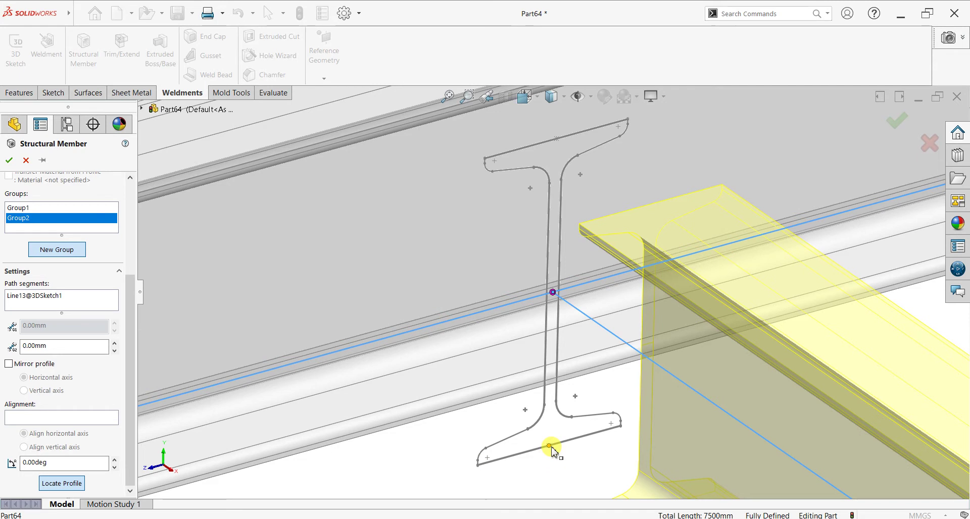
{"action": "scroll", "coordinate": [551, 450], "scroll_direction": "up", "scroll_amount": 2}
{"action": "scroll", "coordinate": [569, 352], "scroll_direction": "up", "scroll_amount": 2}
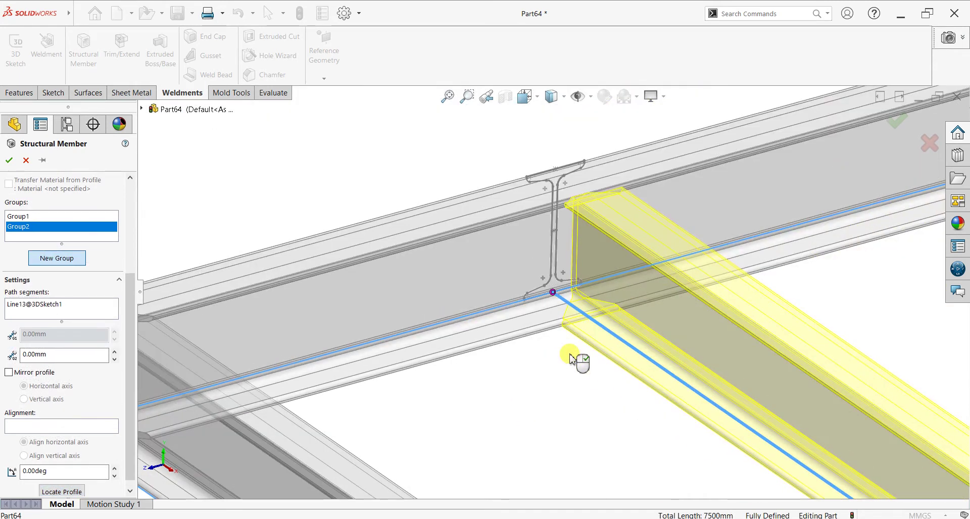
{"action": "scroll", "coordinate": [576, 359], "scroll_direction": "up", "scroll_amount": 2}
{"action": "scroll", "coordinate": [569, 358], "scroll_direction": "up", "scroll_amount": 2}
{"action": "scroll", "coordinate": [569, 371], "scroll_direction": "down", "scroll_amount": 1}
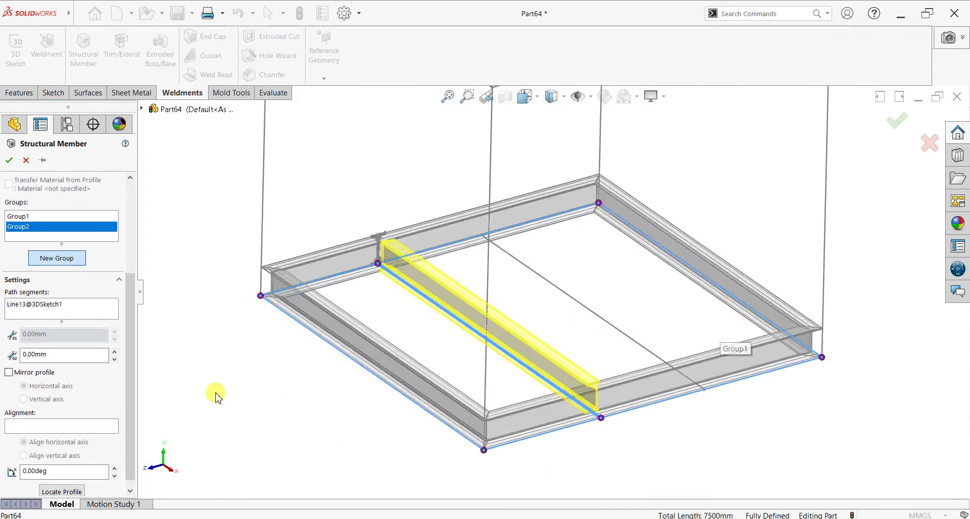
Step: Add a group on the second cross line, snap its profile to the bottom flange midpoint, and confirm
{"action": "left_click", "coordinate": [78, 256]}
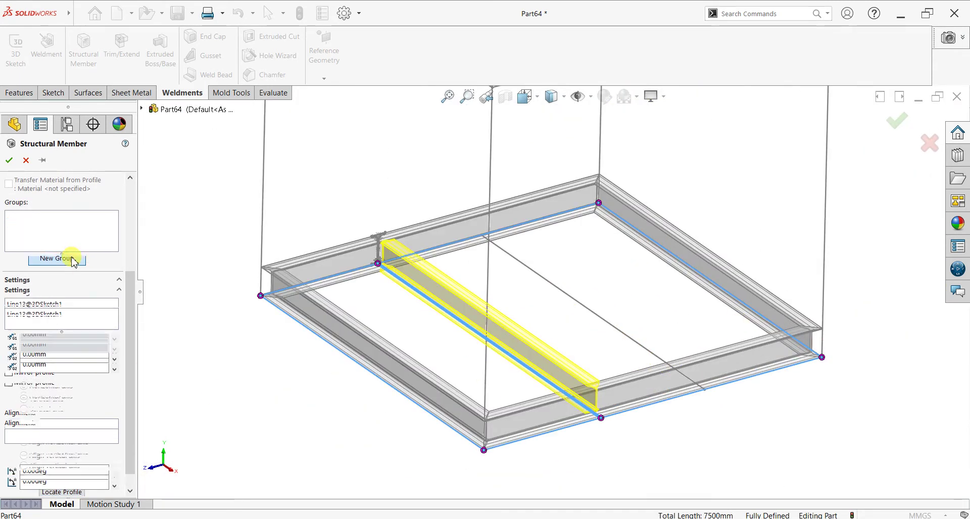
{"action": "left_click", "coordinate": [558, 289]}
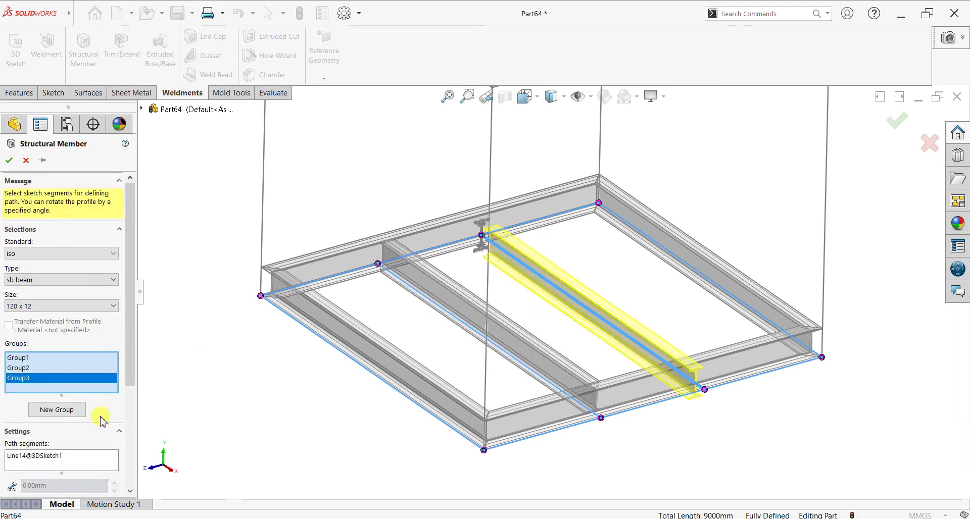
{"action": "left_click_drag", "start_coordinate": [130, 364], "coordinate": [130, 478]}
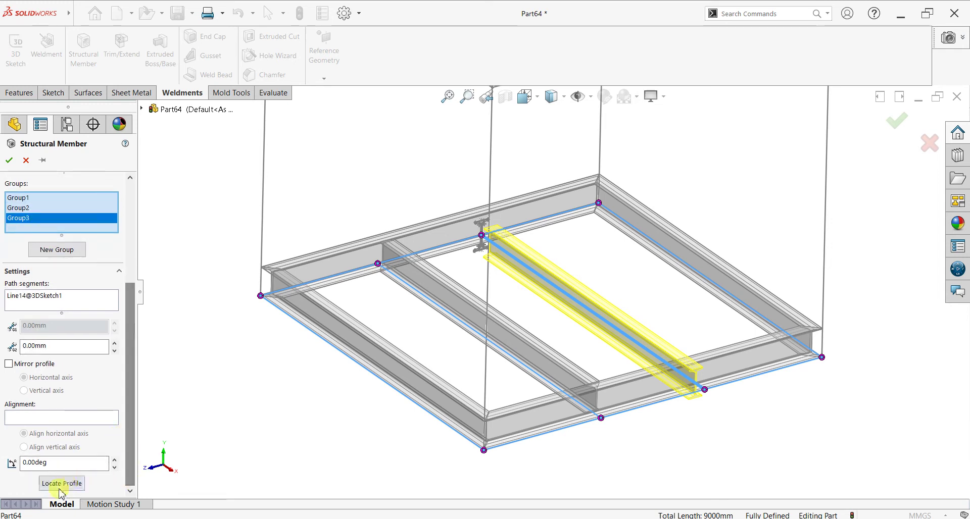
{"action": "left_click", "coordinate": [61, 483]}
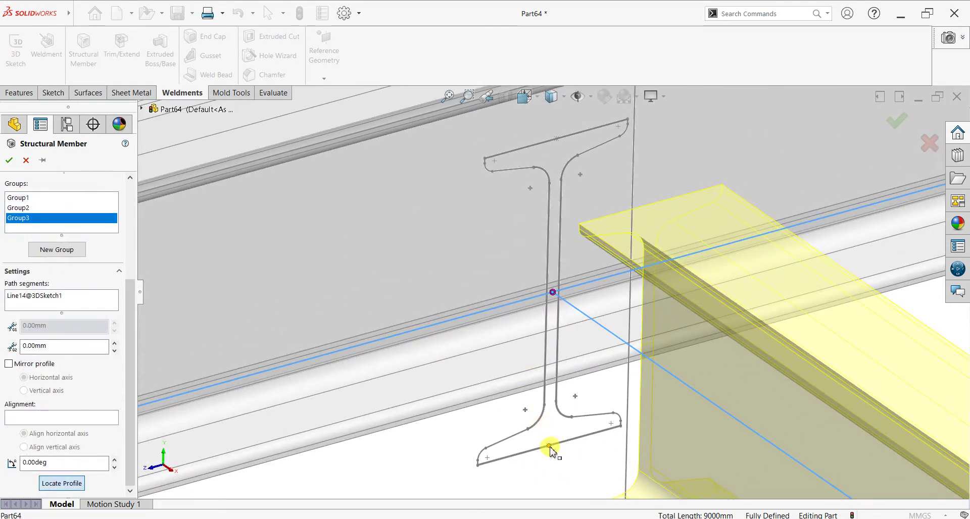
{"action": "left_click", "coordinate": [550, 447]}
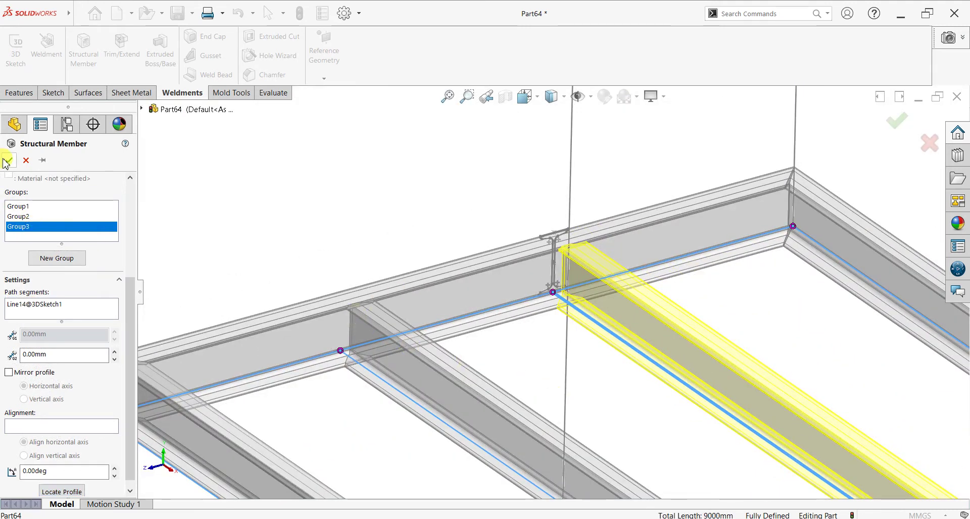
{"action": "key", "text": "Return"}
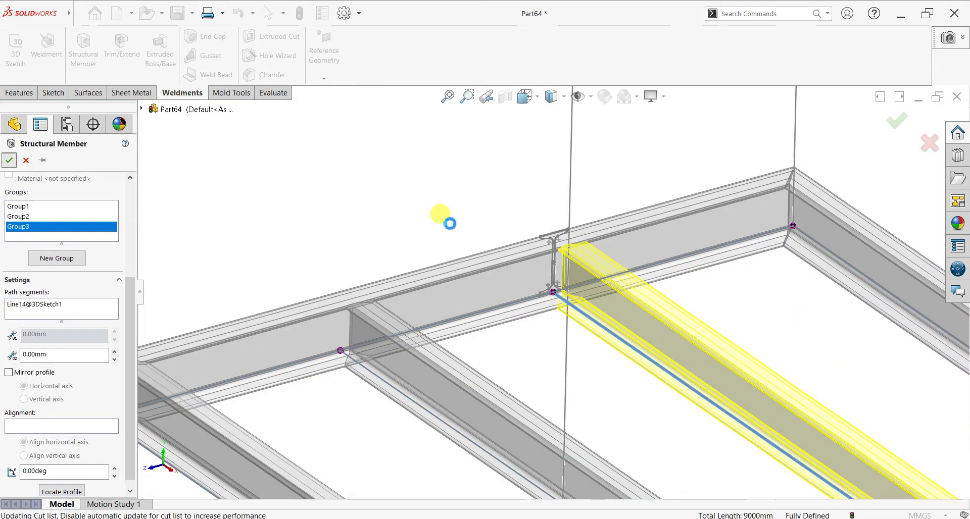
{"action": "mouse_move", "coordinate": [414, 344]}
{"action": "middle_mouse_down"}
{"action": "mouse_move", "coordinate": [445, 302]}
{"action": "mouse_move", "coordinate": [461, 314]}
{"action": "mouse_move", "coordinate": [494, 303]}
{"action": "mouse_move", "coordinate": [423, 319]}
{"action": "middle_mouse_up"}
{"action": "scroll", "coordinate": [505, 338], "scroll_direction": "up", "scroll_amount": 5}
{"action": "mouse_move", "coordinate": [589, 357]}
{"action": "middle_mouse_down"}
{"action": "mouse_move", "coordinate": [817, 319]}
{"action": "mouse_move", "coordinate": [710, 368]}
{"action": "mouse_move", "coordinate": [689, 335]}
{"action": "middle_mouse_up"}
{"action": "scroll", "coordinate": [589, 255], "scroll_direction": "up", "scroll_amount": 2}
Step: Try a square tube 80 x 80 x 5 member on two top edges, then cancel it
{"action": "scroll", "coordinate": [584, 191], "scroll_direction": "up", "scroll_amount": 3}
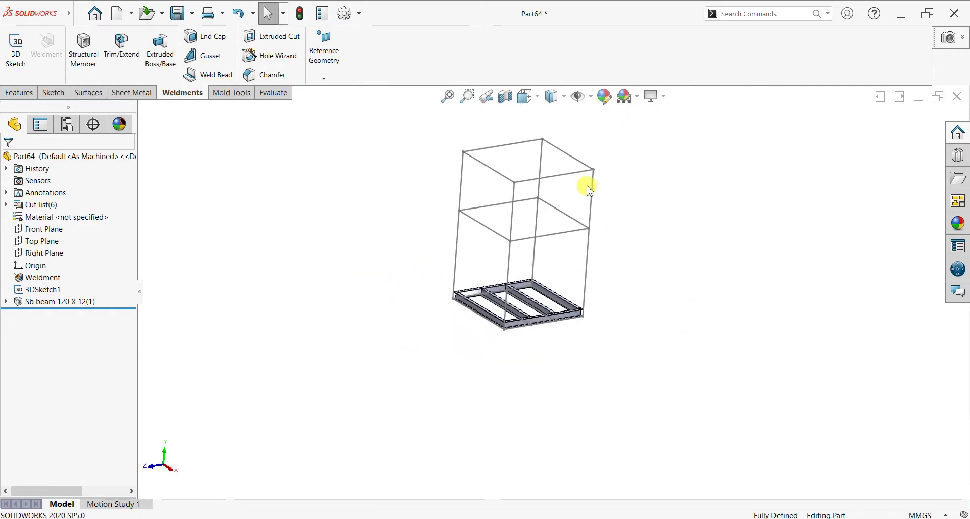
{"action": "scroll", "coordinate": [573, 162], "scroll_direction": "down", "scroll_amount": 2}
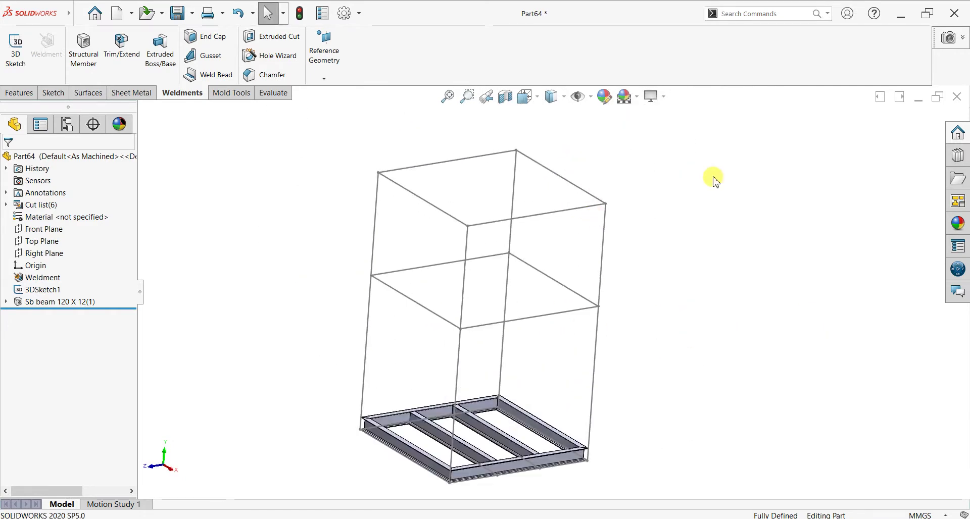
{"action": "left_click", "coordinate": [94, 69]}
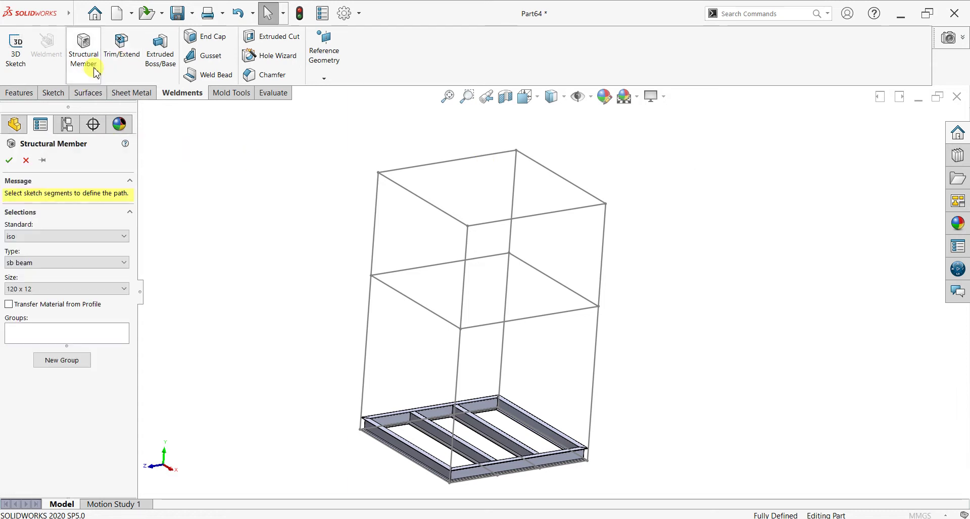
{"action": "left_click", "coordinate": [39, 263]}
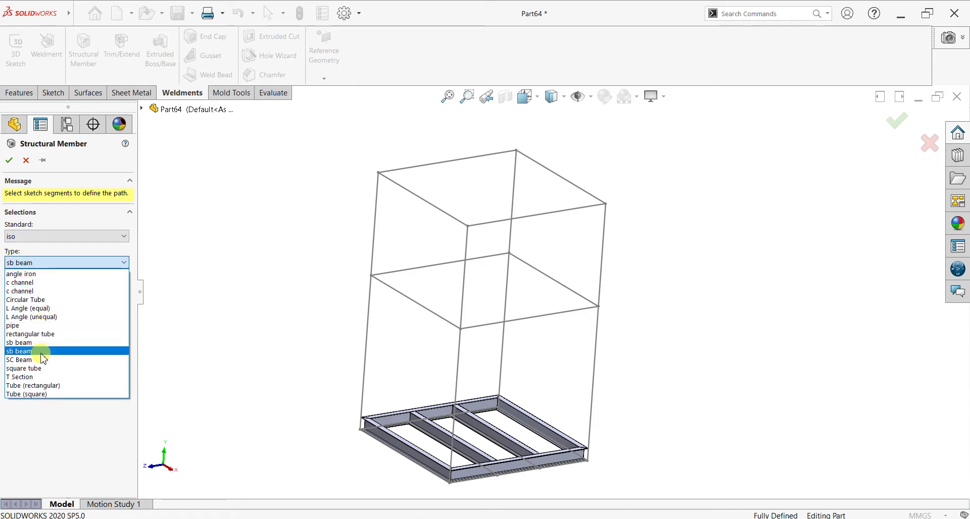
{"action": "left_click", "coordinate": [33, 288]}
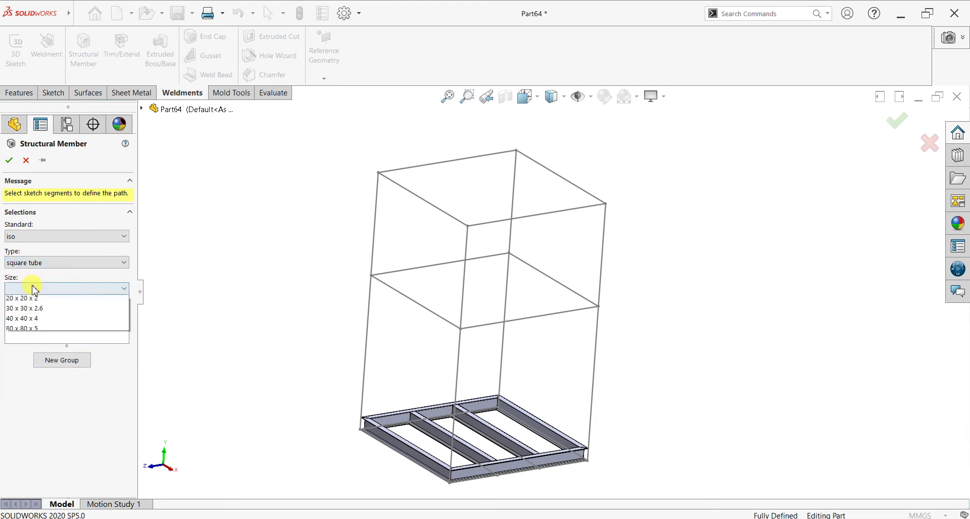
{"action": "left_click", "coordinate": [38, 331]}
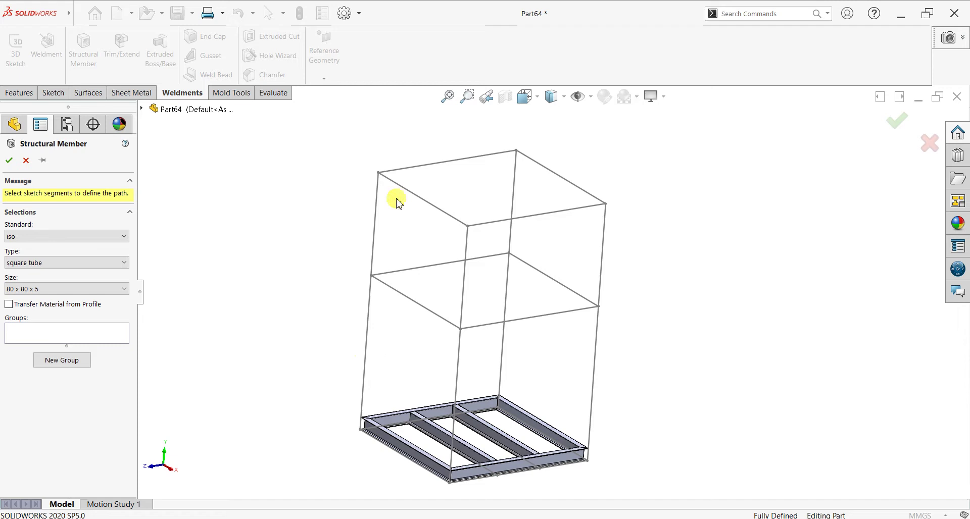
{"action": "left_click", "coordinate": [407, 169]}
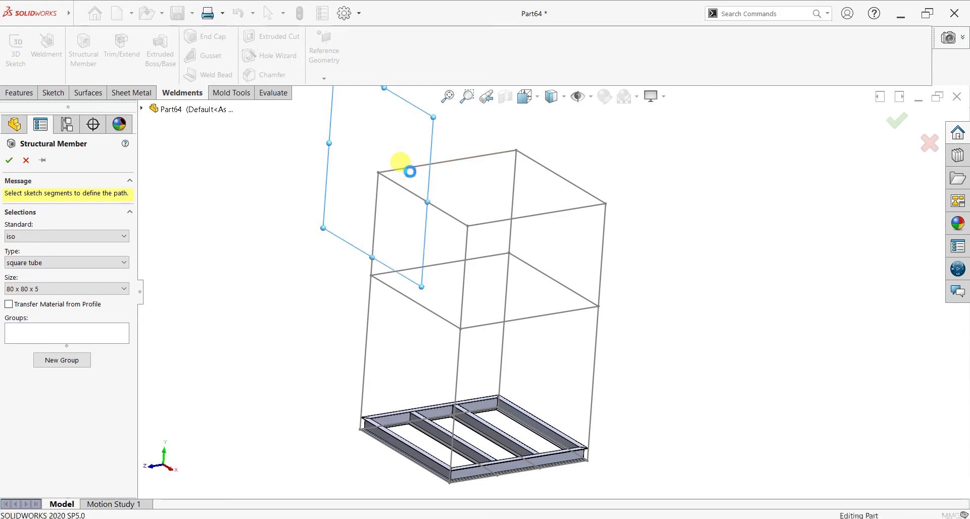
{"action": "left_click", "coordinate": [440, 161]}
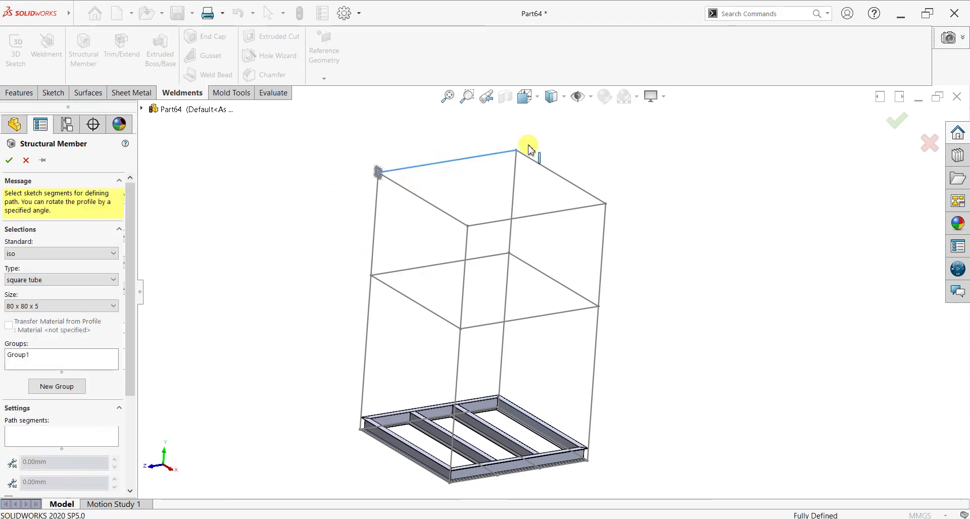
{"action": "left_click", "coordinate": [536, 167]}
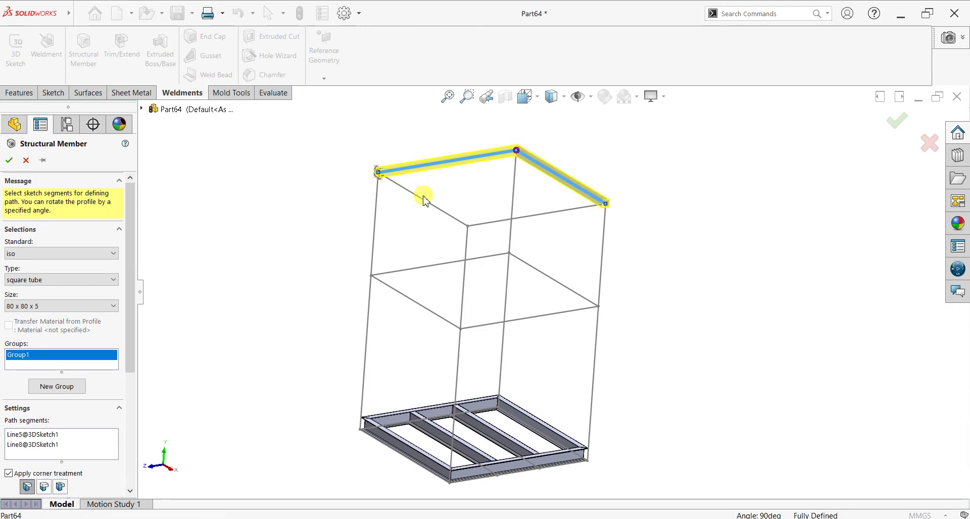
{"action": "left_click", "coordinate": [26, 161]}
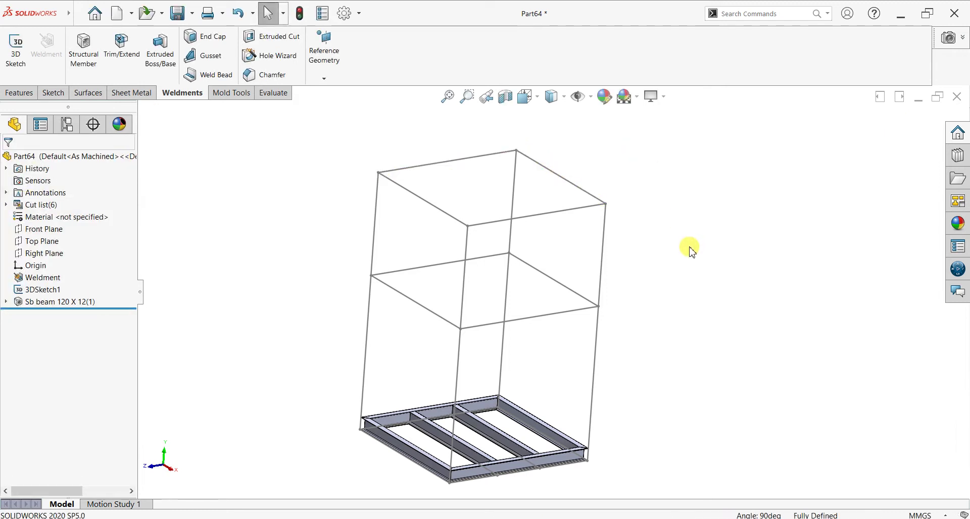
Step: Reopen 3DSketch1 for editing from the design tree
{"action": "mouse_move", "coordinate": [691, 261]}
{"action": "middle_mouse_down"}
{"action": "mouse_move", "coordinate": [647, 225]}
{"action": "mouse_move", "coordinate": [674, 202]}
{"action": "mouse_move", "coordinate": [695, 251]}
{"action": "middle_mouse_up"}
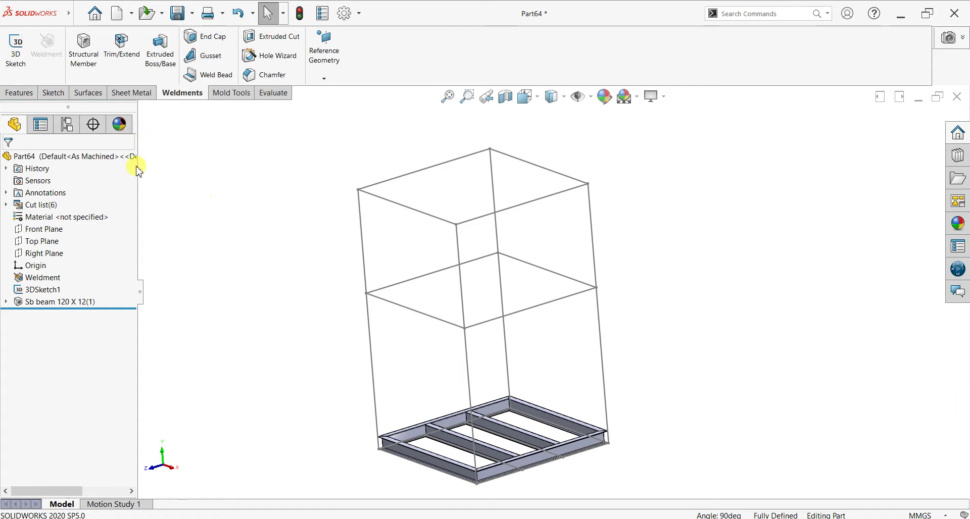
{"action": "left_click", "coordinate": [41, 290]}
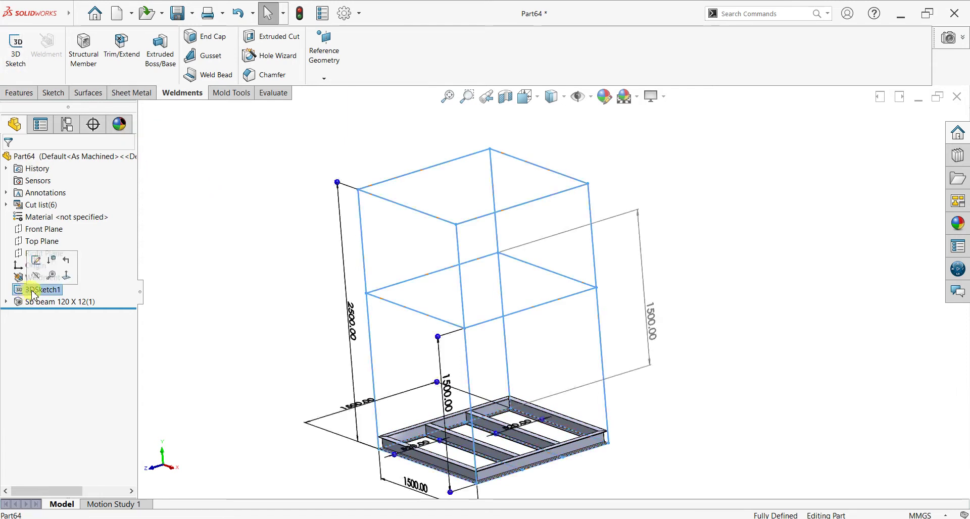
{"action": "left_click", "coordinate": [38, 259]}
Step: Draw two vertical lines from the top rectangle edge down to the middle rectangle edge
{"action": "mouse_move", "coordinate": [444, 147]}
{"action": "middle_mouse_down"}
{"action": "mouse_move", "coordinate": [568, 273]}
{"action": "mouse_move", "coordinate": [583, 221]}
{"action": "mouse_move", "coordinate": [565, 256]}
{"action": "mouse_move", "coordinate": [552, 259]}
{"action": "middle_mouse_up"}
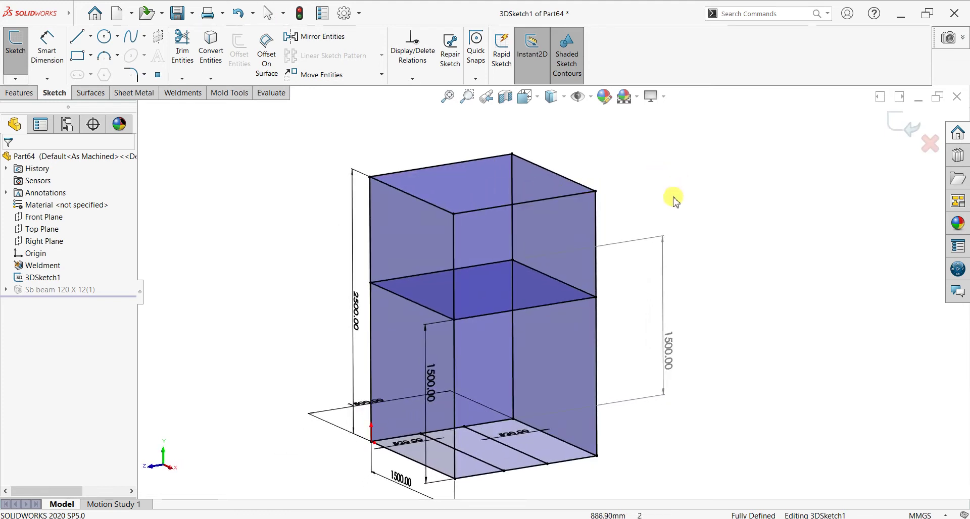
{"action": "scroll", "coordinate": [674, 197], "scroll_direction": "down", "scroll_amount": 2}
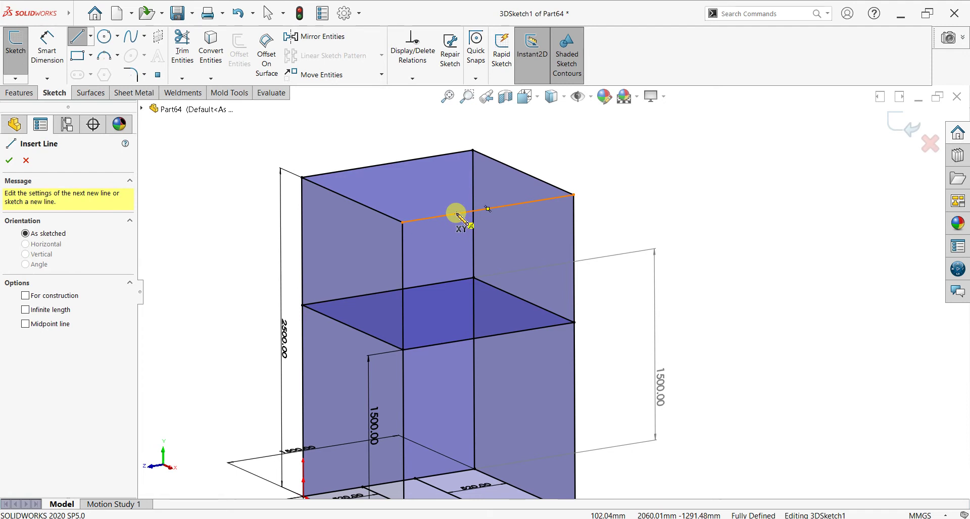
{"action": "left_click", "coordinate": [453, 214]}
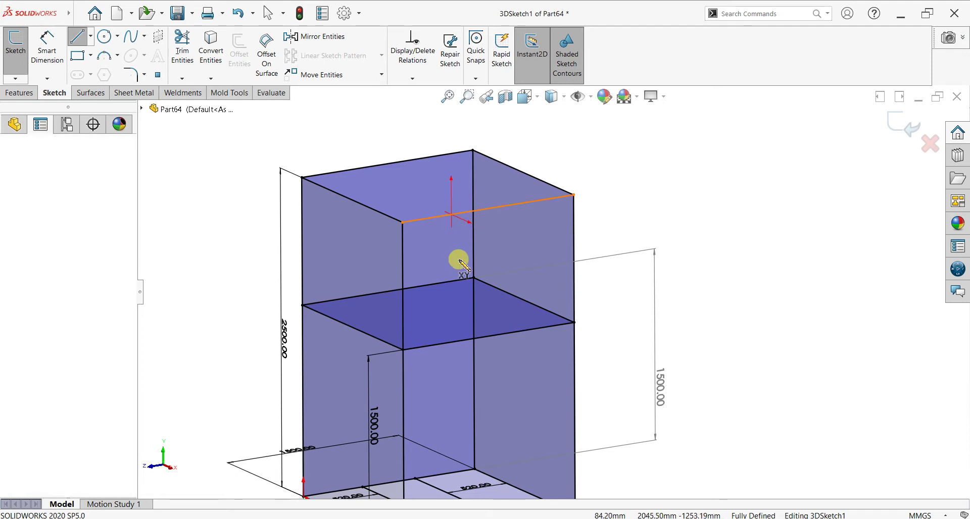
{"action": "left_click", "coordinate": [452, 342]}
{"action": "right_click", "coordinate": [600, 180]}
{"action": "left_click", "coordinate": [614, 222]}
{"action": "left_click", "coordinate": [76, 40]}
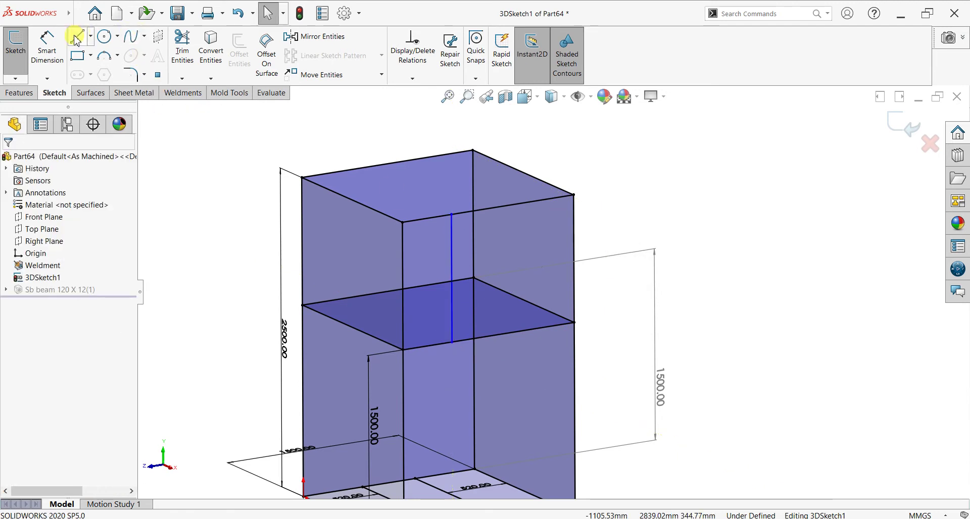
{"action": "left_click", "coordinate": [510, 205]}
{"action": "left_click", "coordinate": [512, 334]}
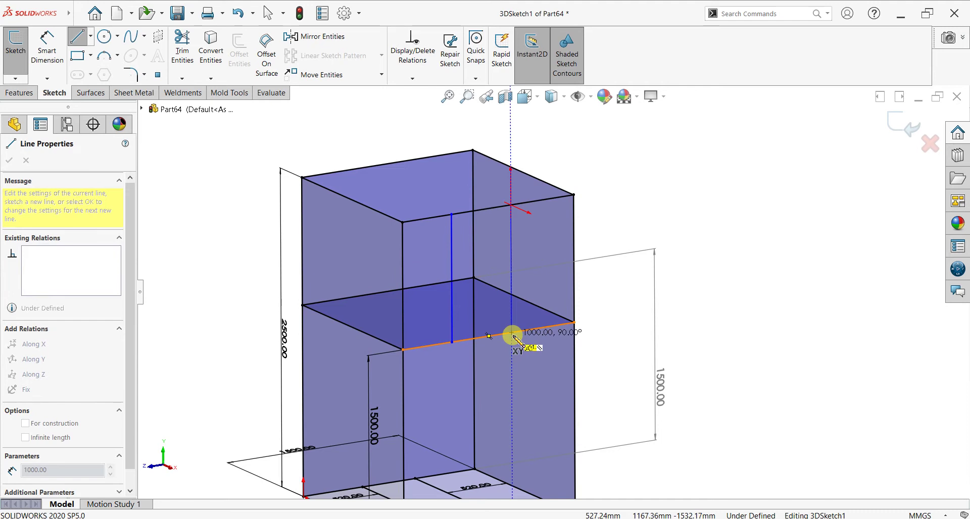
{"action": "right_click", "coordinate": [601, 244]}
{"action": "left_click", "coordinate": [609, 250]}
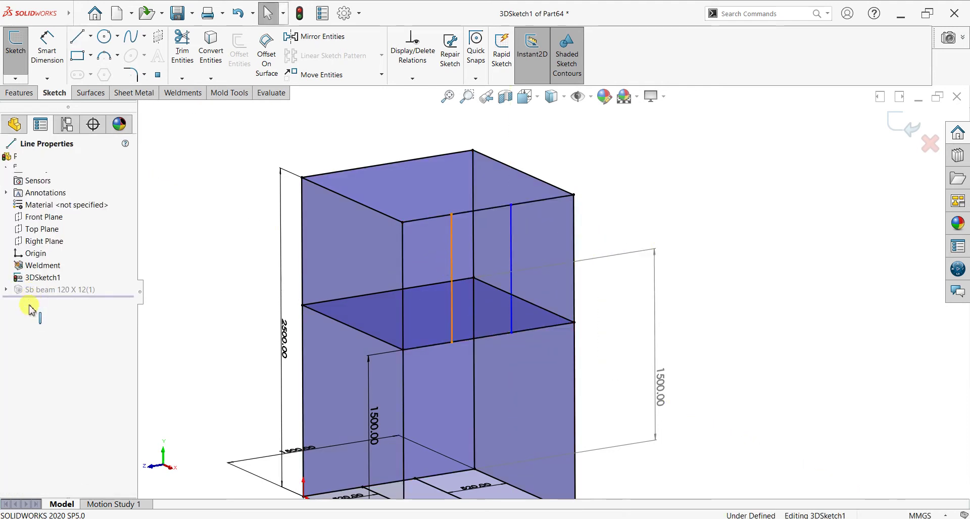
Step: Add Equal and Parallel relations between the two vertical lines
{"action": "left_click", "coordinate": [511, 231], "text": "ctrl"}
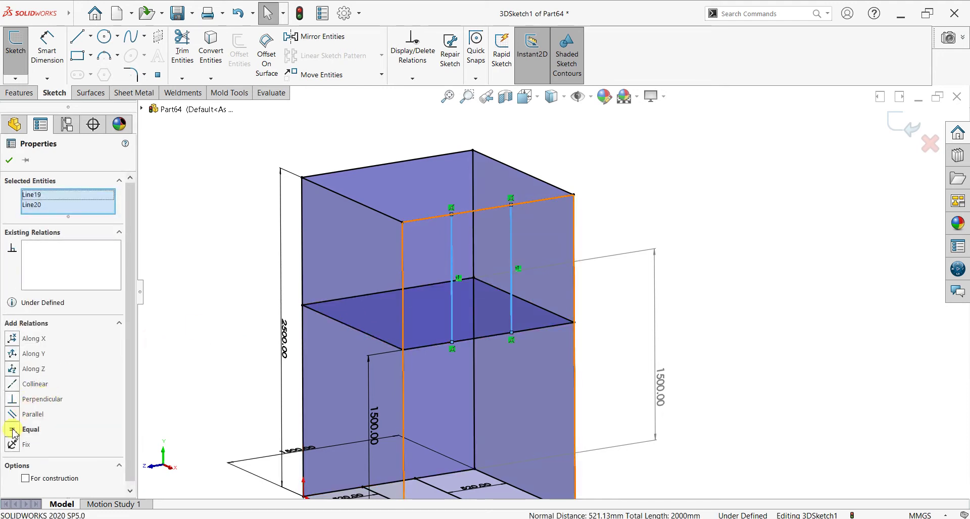
{"action": "left_click", "coordinate": [12, 430]}
{"action": "left_click", "coordinate": [13, 417]}
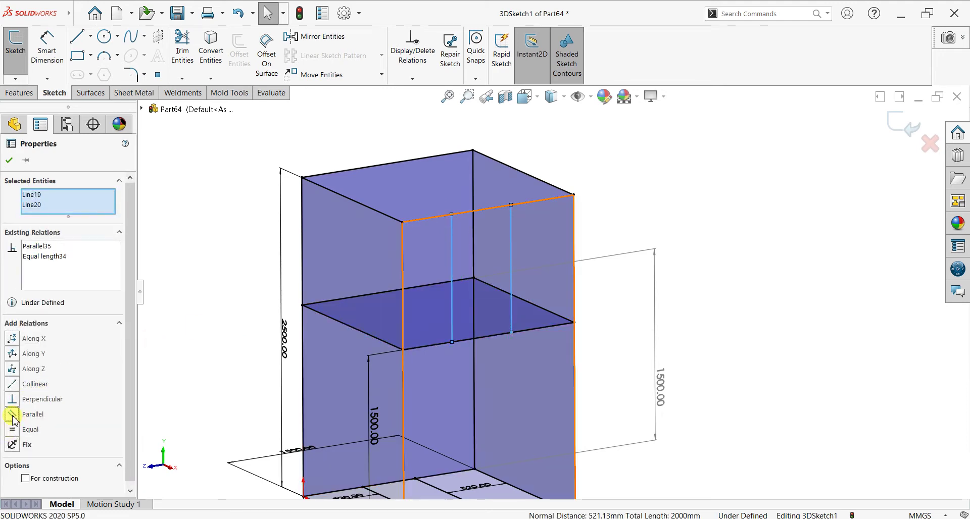
{"action": "left_click", "coordinate": [9, 159]}
Step: Begin a Smart Dimension from the box corner to the first line's top endpoint
{"action": "left_click", "coordinate": [47, 48]}
{"action": "left_click", "coordinate": [403, 223]}
{"action": "left_click", "coordinate": [451, 216]}
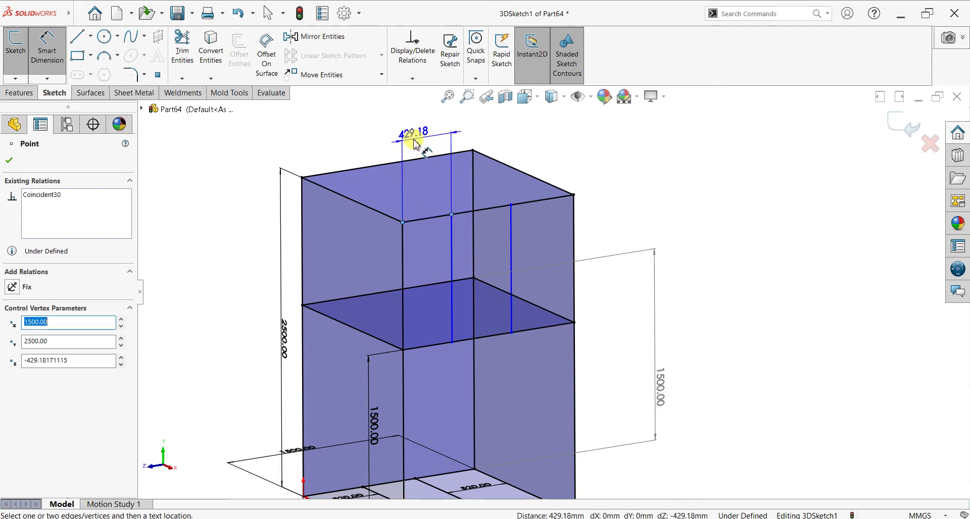
Step: Set the first inner post's distance from the corner to 450 mm
{"action": "left_click", "coordinate": [407, 135]}
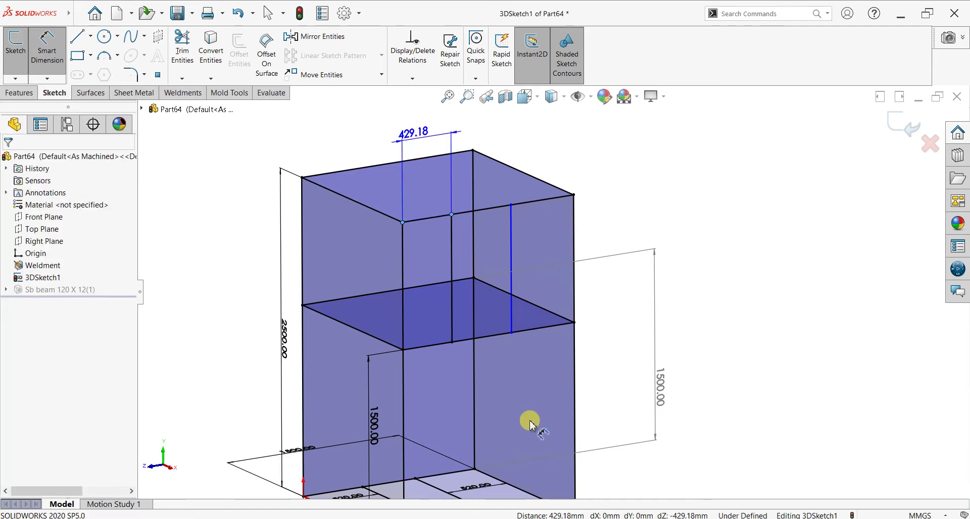
{"action": "mouse_move", "coordinate": [561, 371]}
{"action": "middle_mouse_down"}
{"action": "mouse_move", "coordinate": [541, 346]}
{"action": "mouse_move", "coordinate": [550, 370]}
{"action": "middle_mouse_up"}
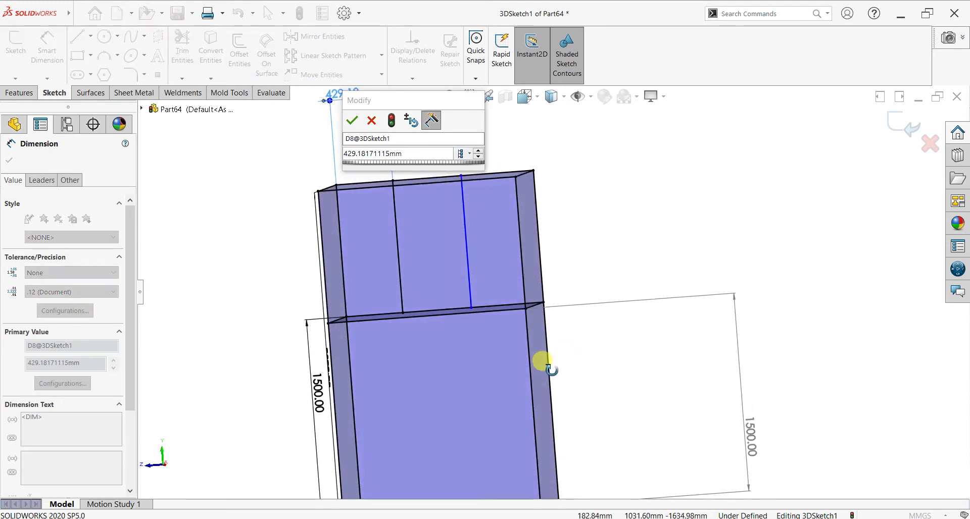
{"action": "left_click", "coordinate": [367, 155]}
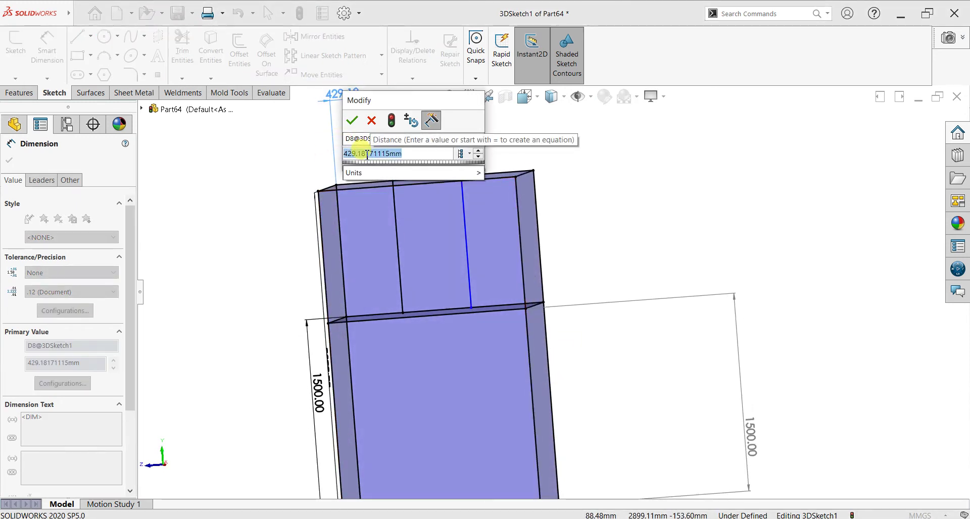
{"action": "type", "text": "450"}
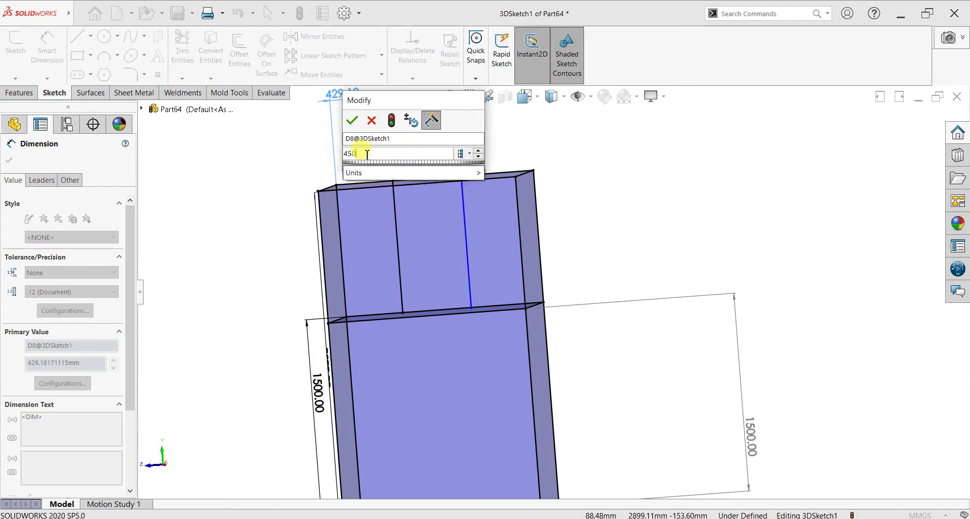
{"action": "key", "text": "Return"}
Step: Dimension the second inner post 450 mm from its corner
{"action": "middle_click_drag", "start_coordinate": [445, 263], "coordinate": [450, 294]}
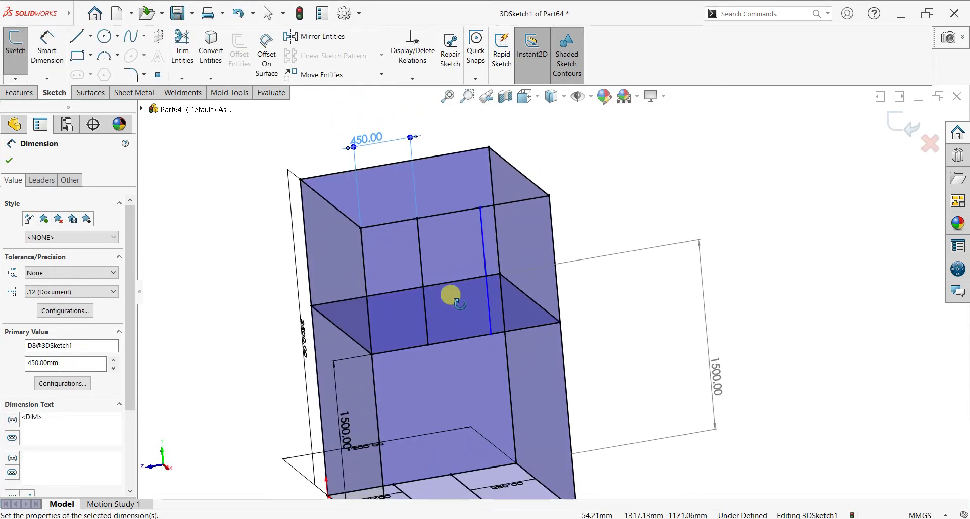
{"action": "left_click", "coordinate": [484, 212]}
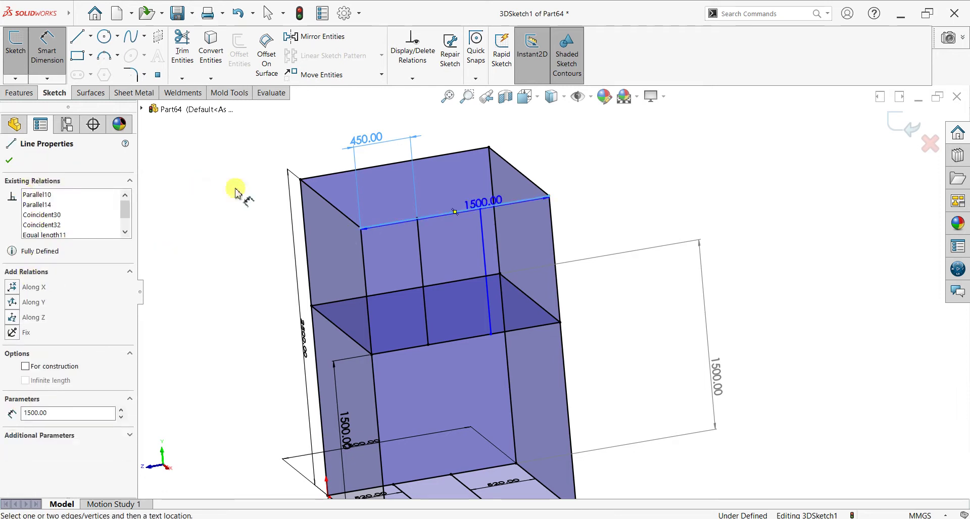
{"action": "key", "text": "Escape"}
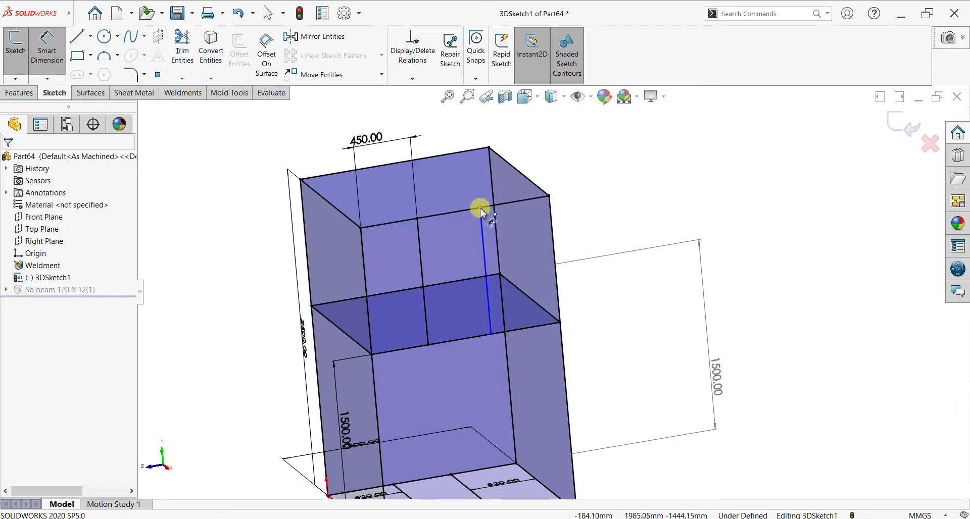
{"action": "left_click", "coordinate": [556, 200]}
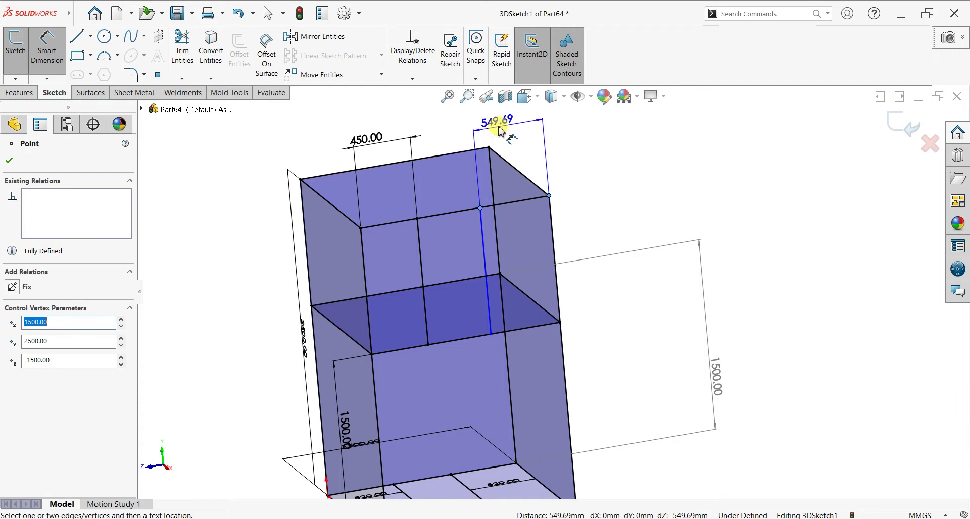
{"action": "key", "text": "Escape"}
{"action": "left_click", "coordinate": [500, 131]}
{"action": "type", "text": "45"}
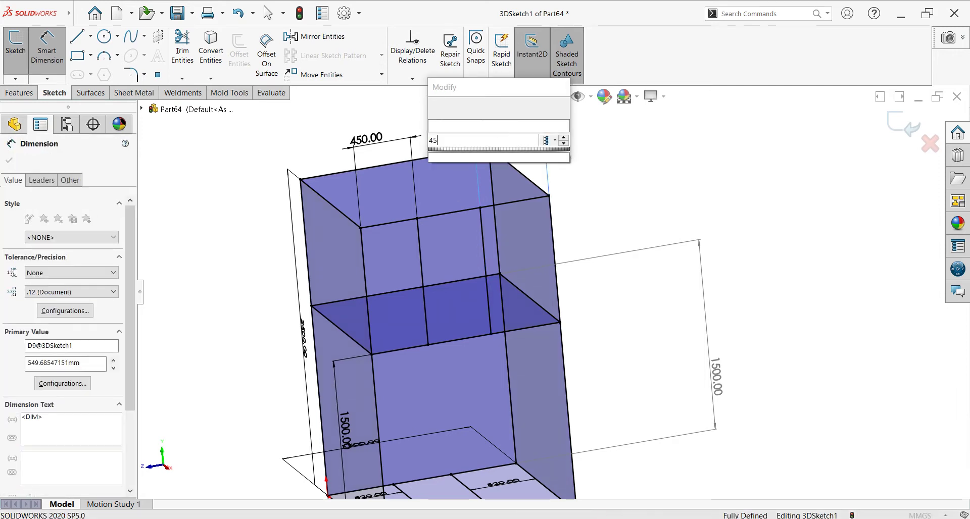
{"action": "type", "text": "0"}
{"action": "key", "text": "Return"}
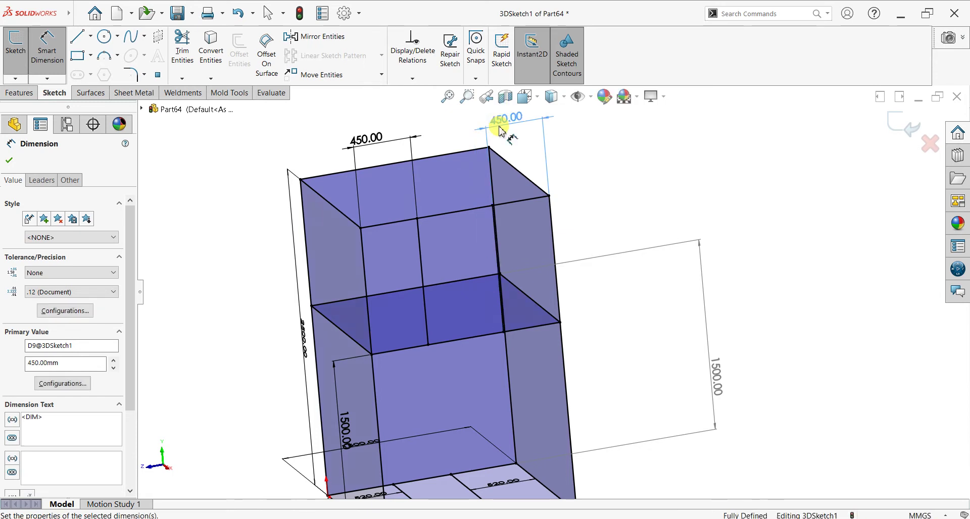
{"action": "left_click", "coordinate": [9, 160]}
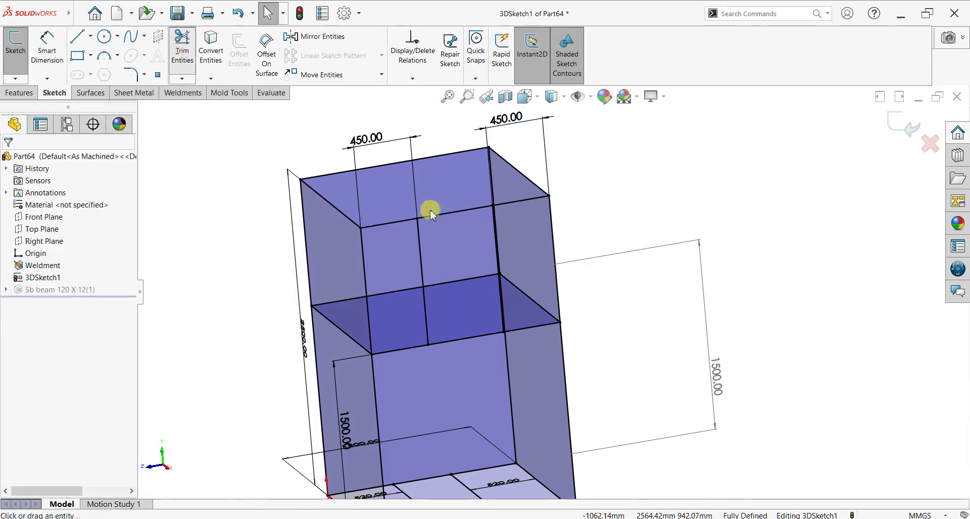
Step: Trim away the top cross line and exit the 3D sketch
{"action": "key", "text": "t"}
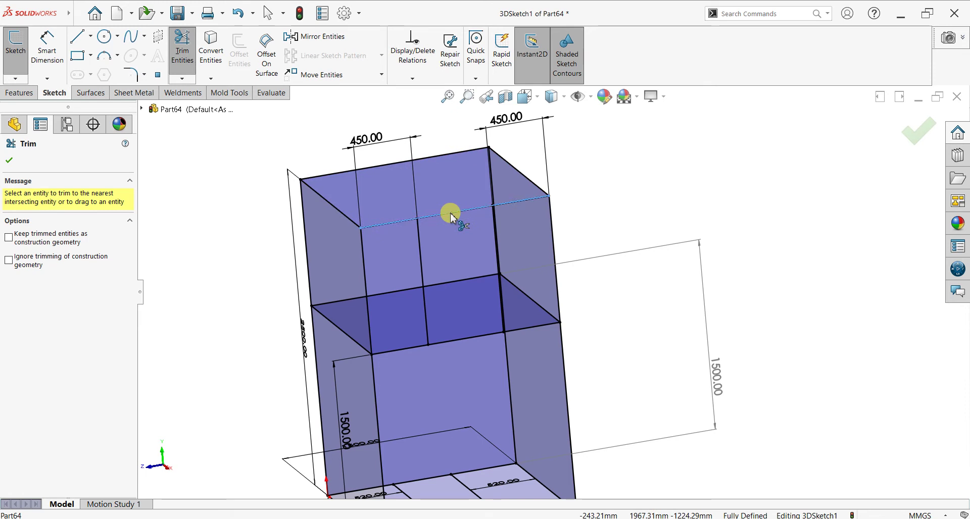
{"action": "left_click", "coordinate": [452, 217]}
{"action": "left_click", "coordinate": [503, 278]}
{"action": "mouse_move", "coordinate": [423, 317]}
{"action": "middle_mouse_down"}
{"action": "mouse_move", "coordinate": [427, 288]}
{"action": "mouse_move", "coordinate": [437, 336]}
{"action": "middle_mouse_up"}
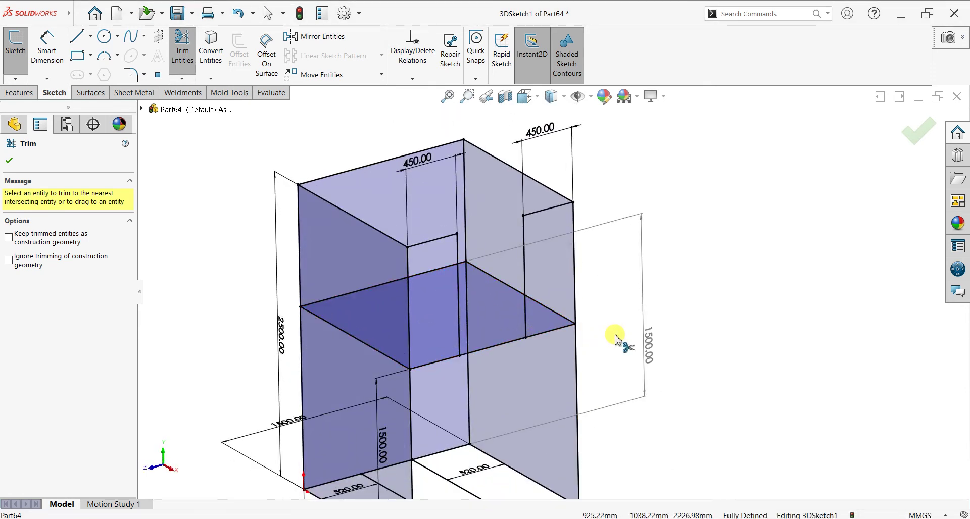
{"action": "left_click", "coordinate": [10, 162]}
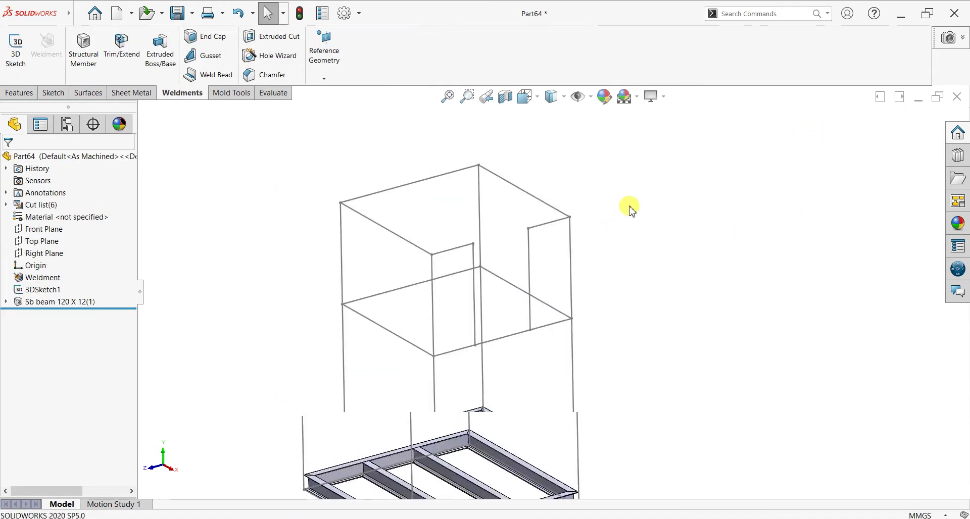
Step: Start a square tube 80 x 80 x 5 structural member with the short inner top segment as path
{"action": "scroll", "coordinate": [627, 288], "scroll_direction": "up", "scroll_amount": 2}
{"action": "scroll", "coordinate": [624, 301], "scroll_direction": "down", "scroll_amount": 1}
{"action": "left_click", "coordinate": [84, 55]}
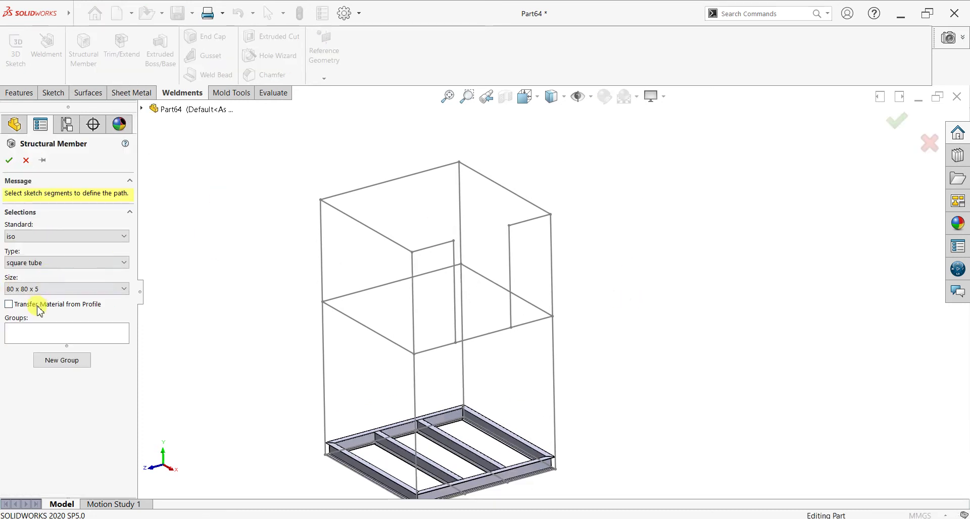
{"action": "left_click", "coordinate": [65, 334]}
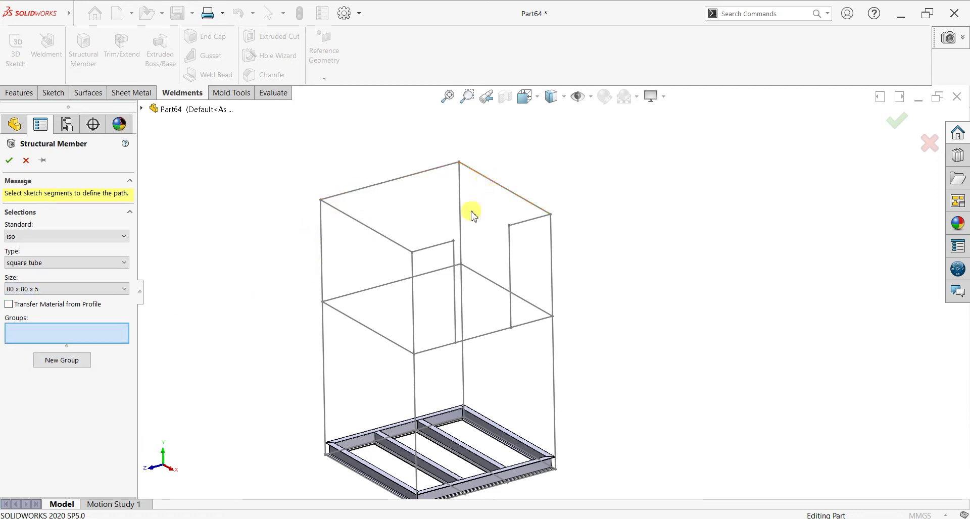
{"action": "left_click", "coordinate": [444, 245]}
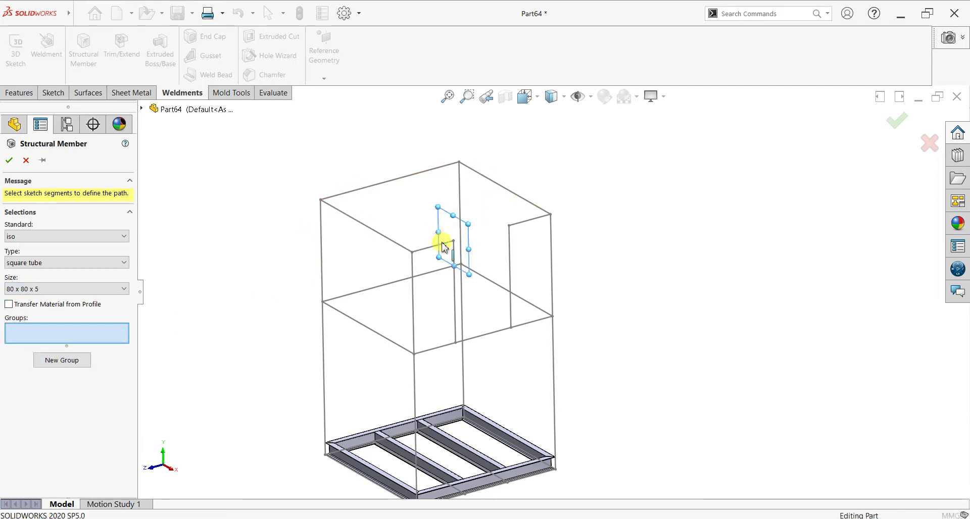
{"action": "left_click", "coordinate": [444, 247]}
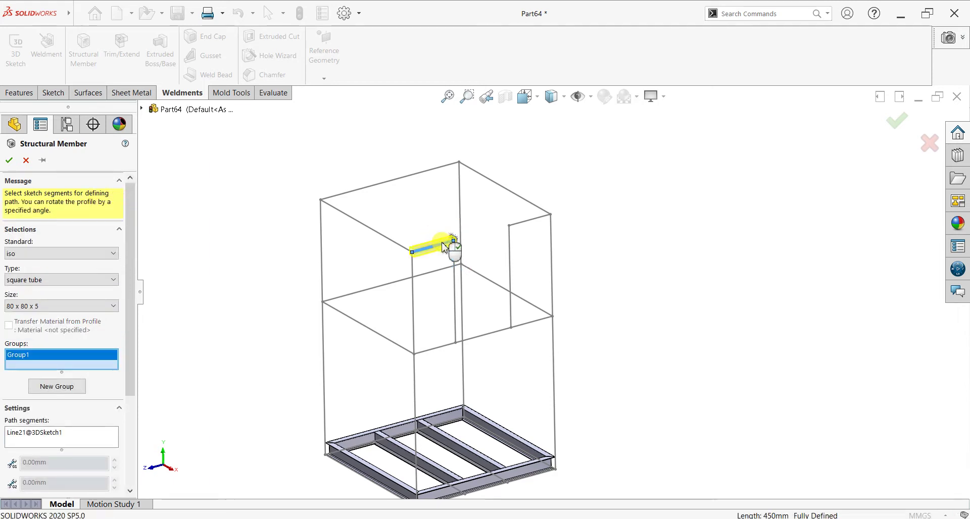
Step: Add the left, back and right top edges and short right segment, excluding the vertical post
{"action": "scroll", "coordinate": [444, 247], "scroll_direction": "down", "scroll_amount": 2}
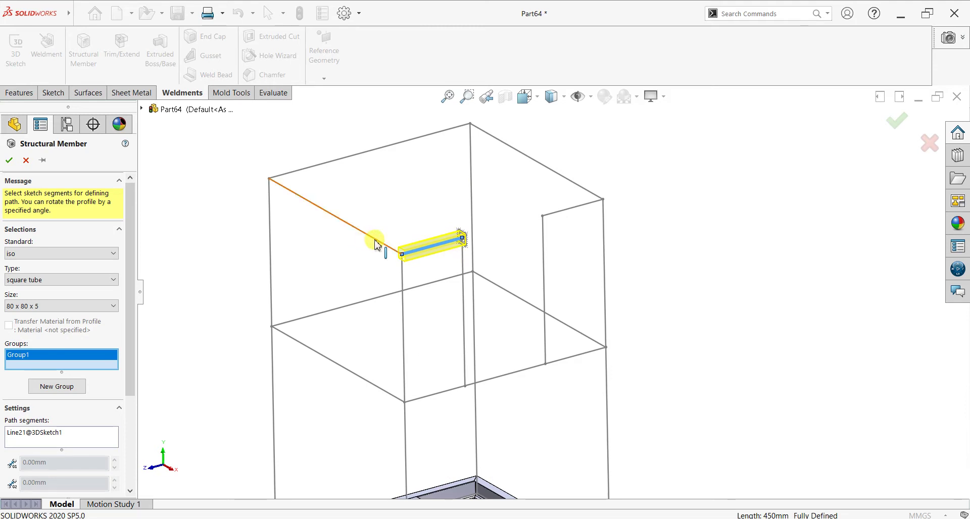
{"action": "left_click", "coordinate": [362, 230]}
{"action": "left_click", "coordinate": [335, 167]}
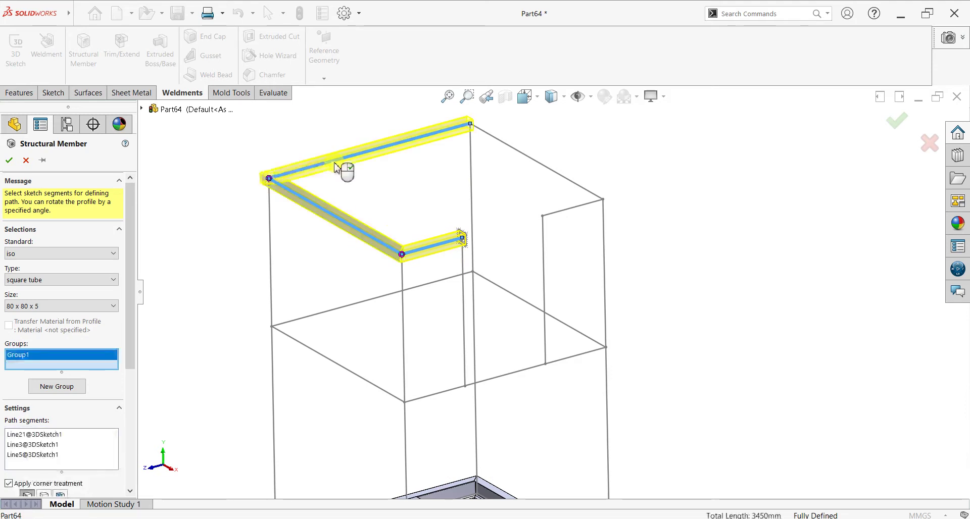
{"action": "left_click", "coordinate": [504, 151]}
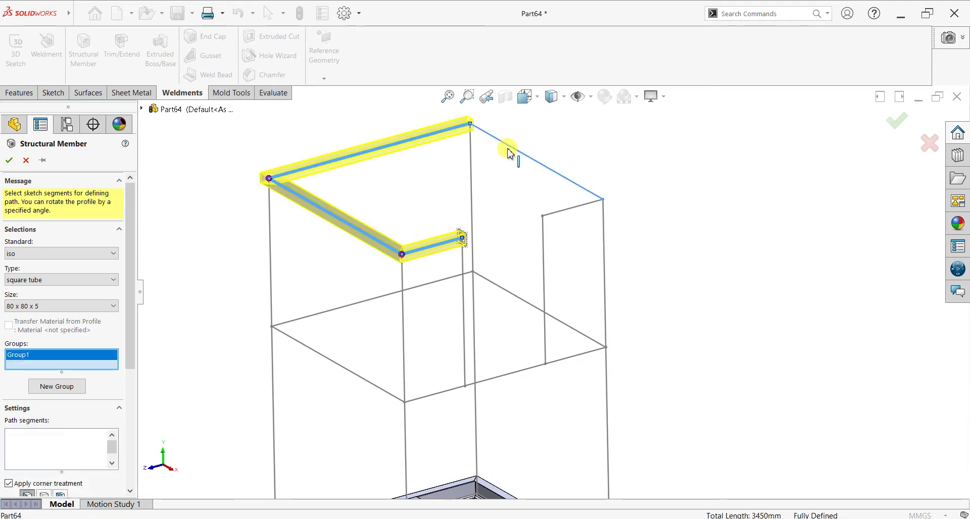
{"action": "left_click", "coordinate": [574, 214]}
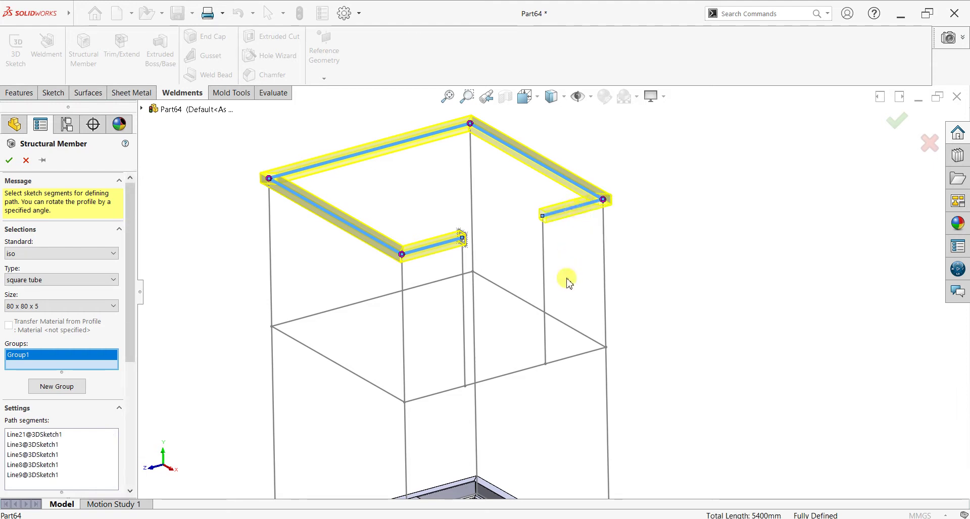
{"action": "scroll", "coordinate": [572, 292], "scroll_direction": "down", "scroll_amount": 1}
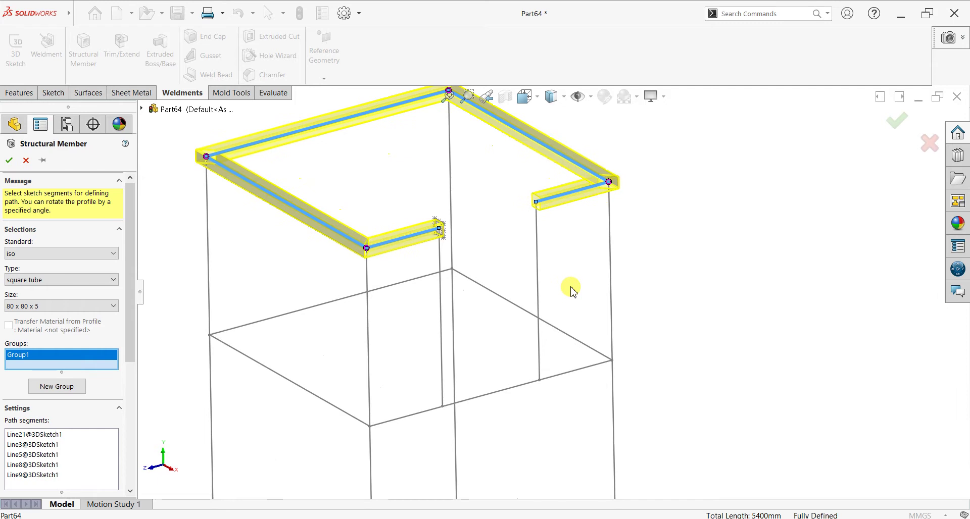
{"action": "left_click", "coordinate": [439, 291]}
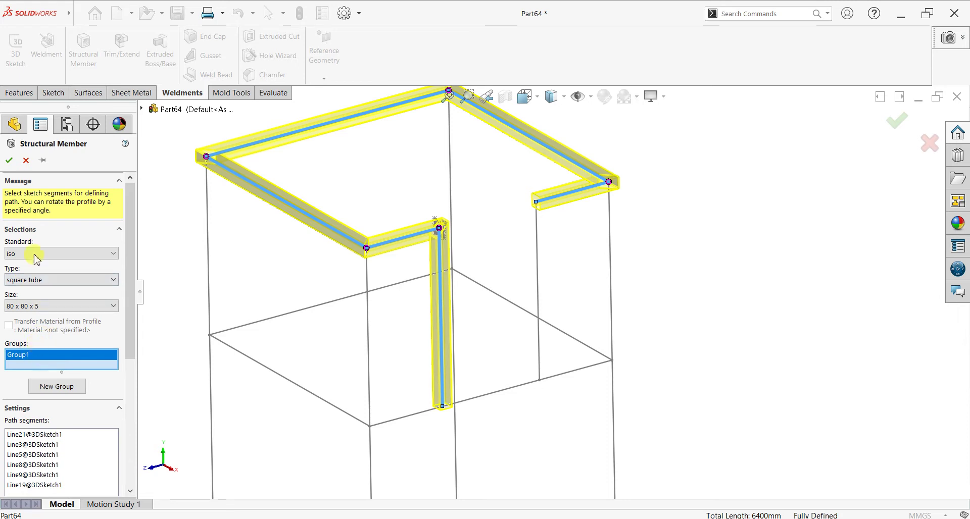
{"action": "left_click", "coordinate": [71, 462]}
{"action": "mouse_move", "coordinate": [455, 274]}
{"action": "middle_mouse_down"}
{"action": "mouse_move", "coordinate": [403, 282]}
{"action": "mouse_move", "coordinate": [443, 272]}
{"action": "middle_mouse_up"}
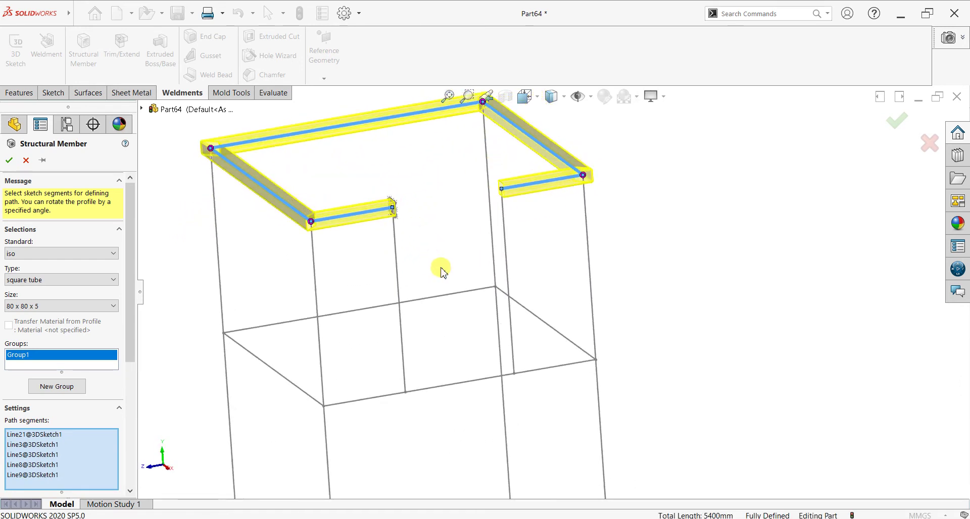
Step: Clear all selected path segments from the member groups
{"action": "right_click", "coordinate": [51, 453]}
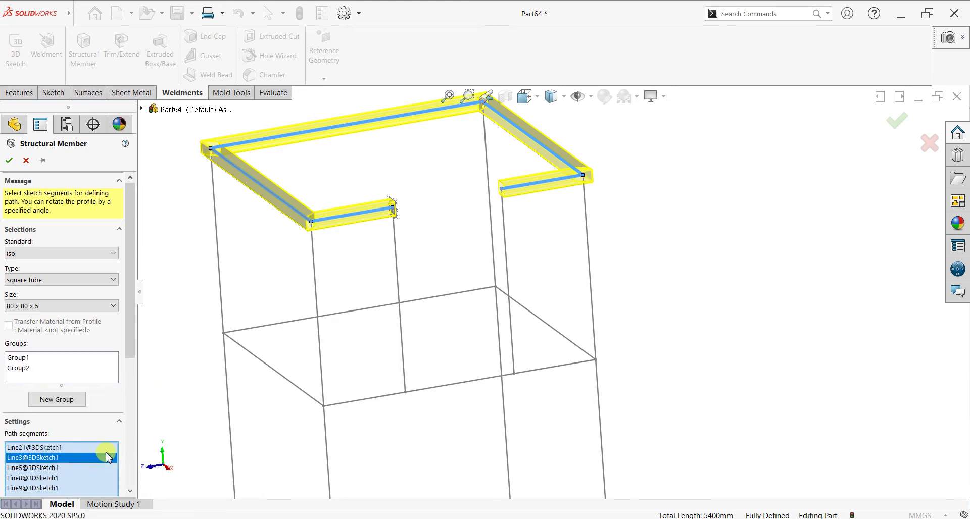
{"action": "left_click", "coordinate": [67, 386]}
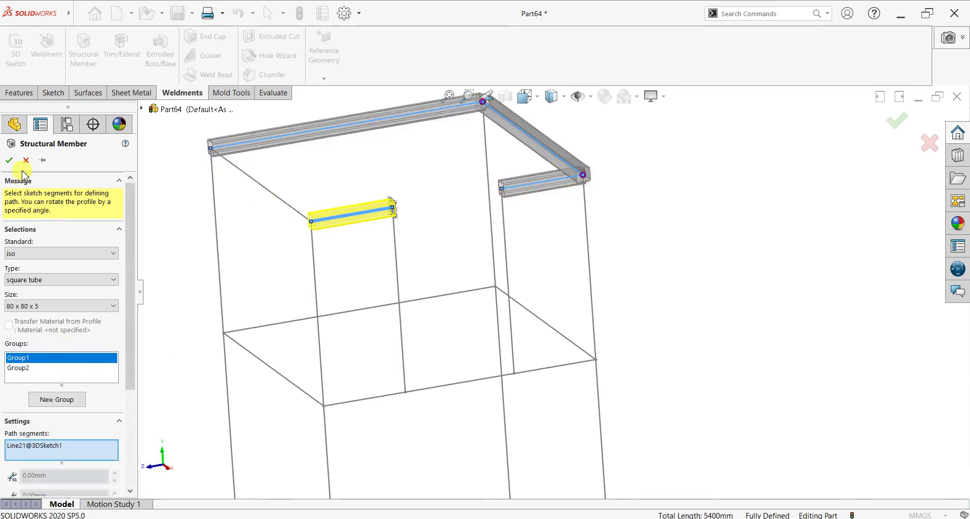
{"action": "right_click", "coordinate": [51, 454]}
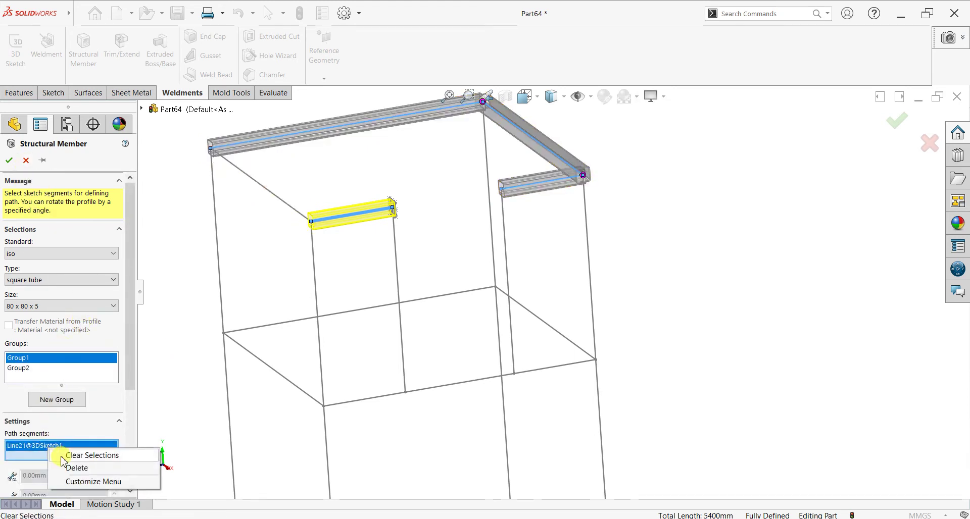
{"action": "left_click", "coordinate": [71, 465]}
{"action": "left_click", "coordinate": [38, 355]}
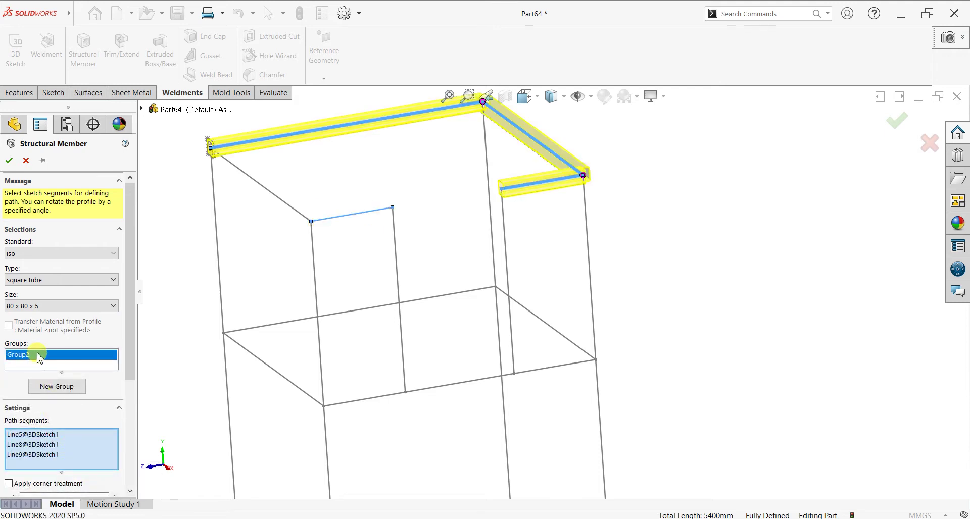
{"action": "right_click", "coordinate": [47, 453]}
{"action": "left_click", "coordinate": [66, 464]}
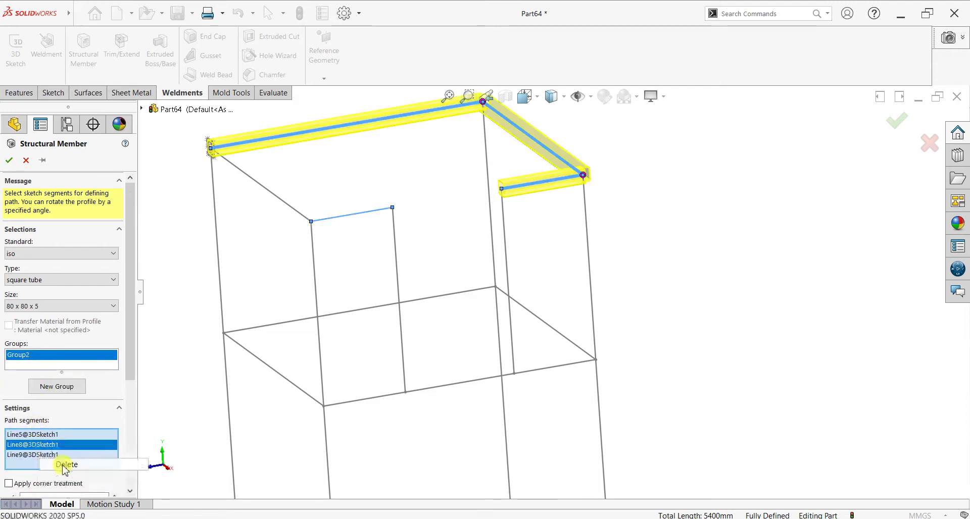
{"action": "right_click", "coordinate": [60, 451]}
{"action": "left_click", "coordinate": [76, 456]}
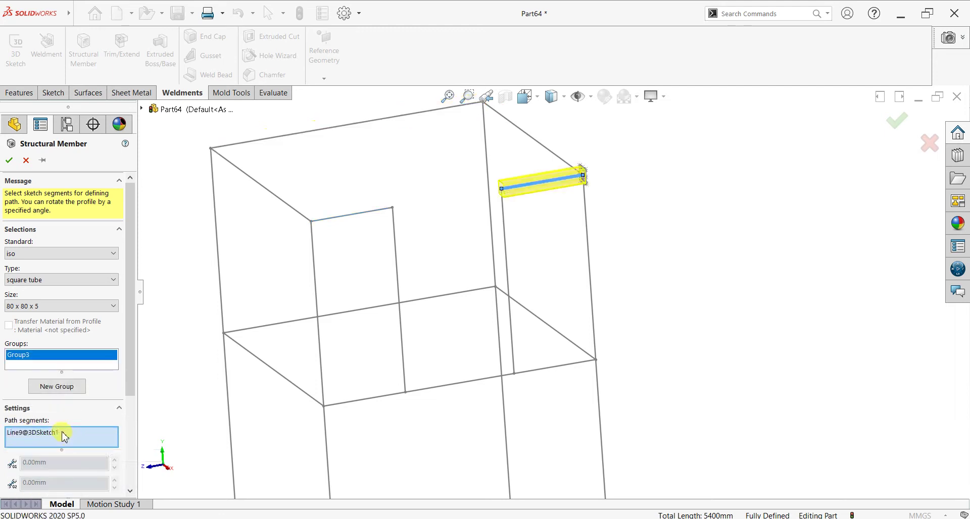
{"action": "right_click", "coordinate": [76, 437]}
{"action": "left_click", "coordinate": [75, 441]}
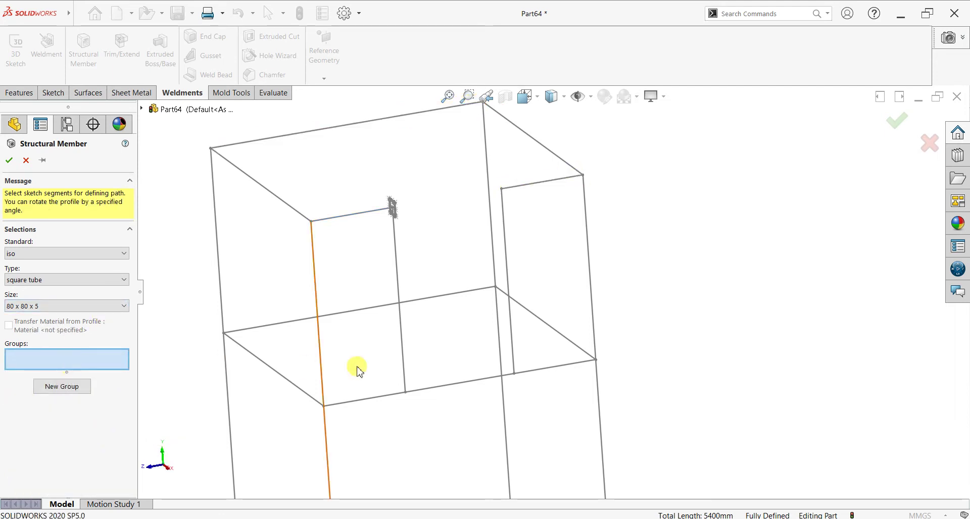
Step: Select the four middle-frame edges as the square tube path
{"action": "left_click", "coordinate": [445, 392]}
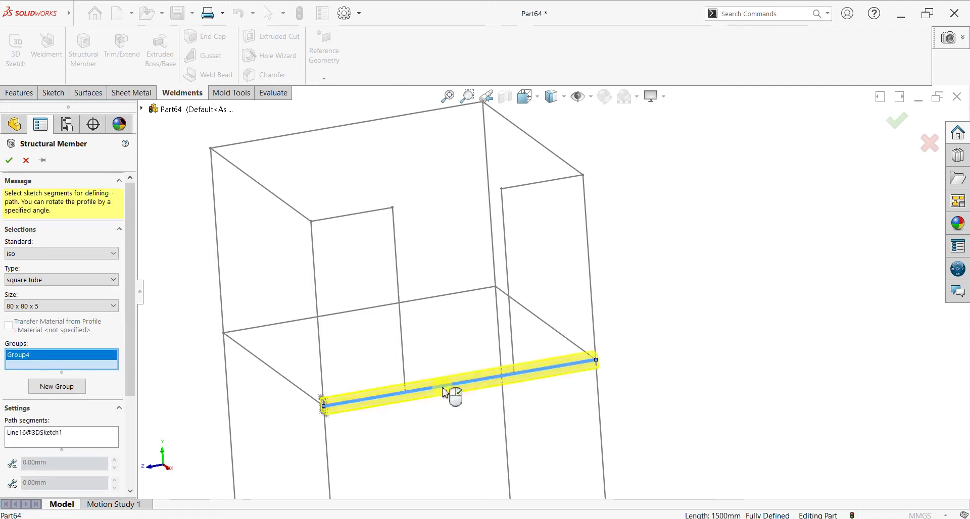
{"action": "left_click", "coordinate": [284, 381]}
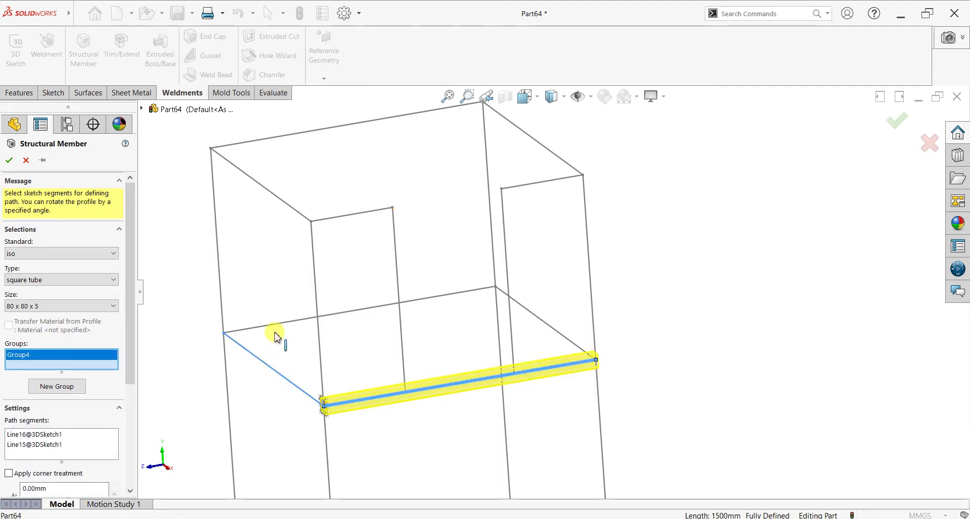
{"action": "left_click", "coordinate": [280, 326]}
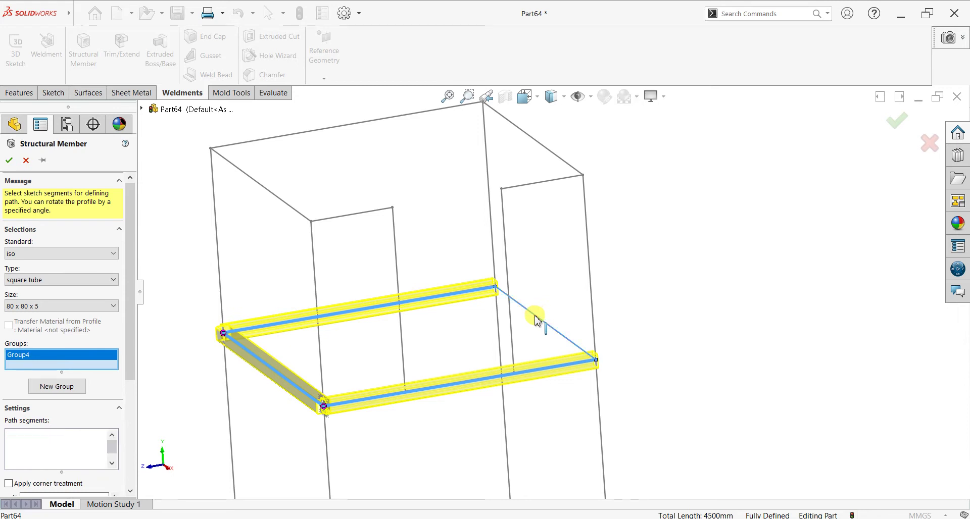
{"action": "left_click", "coordinate": [537, 320]}
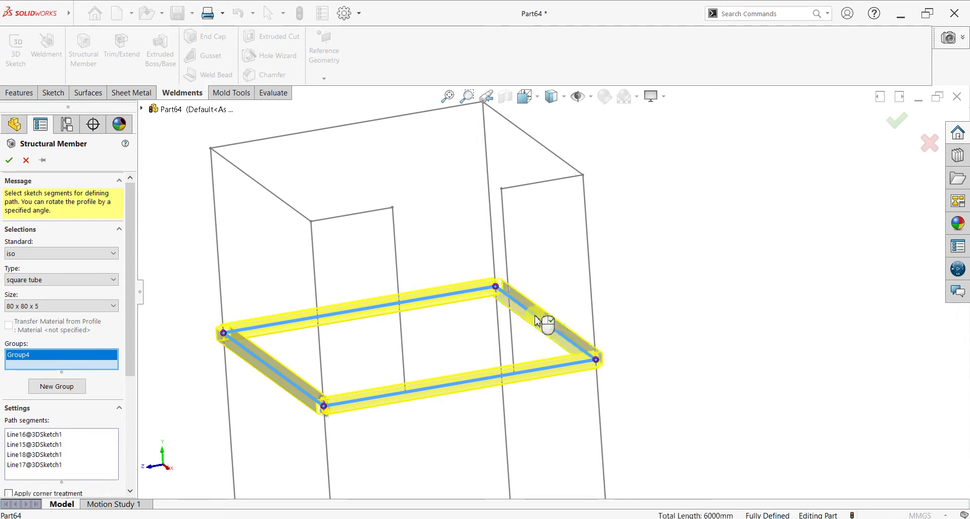
Step: Add the inner post and two top lines in a new group, then cancel the member
{"action": "left_click", "coordinate": [47, 387]}
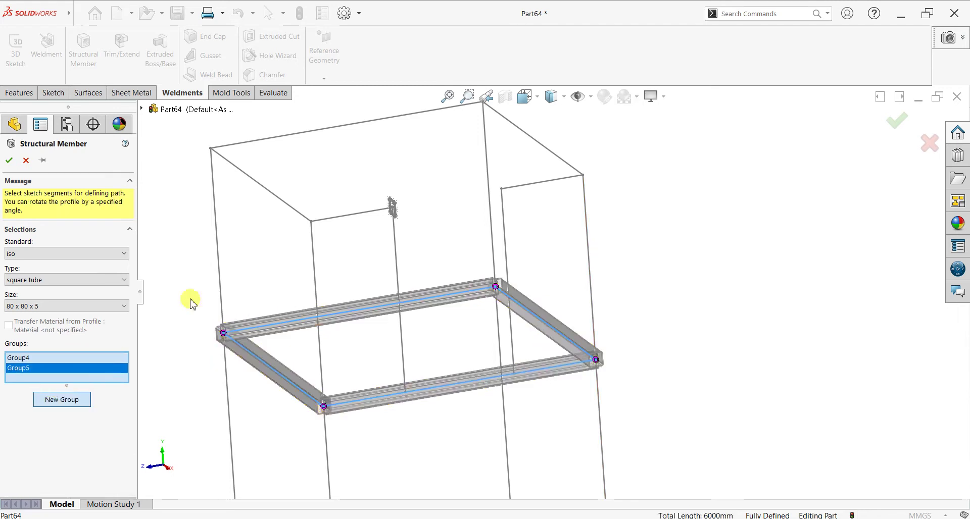
{"action": "left_click", "coordinate": [404, 362]}
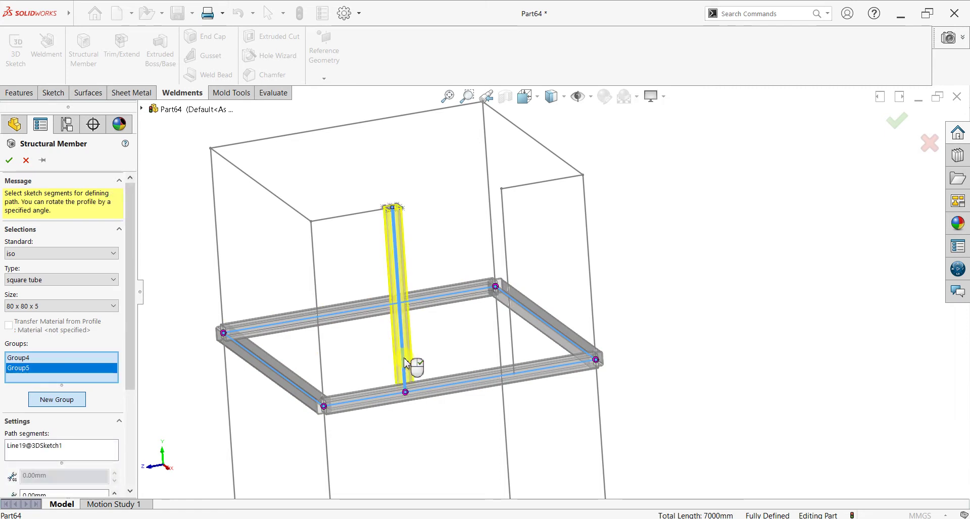
{"action": "scroll", "coordinate": [382, 299], "scroll_direction": "down", "scroll_amount": 3}
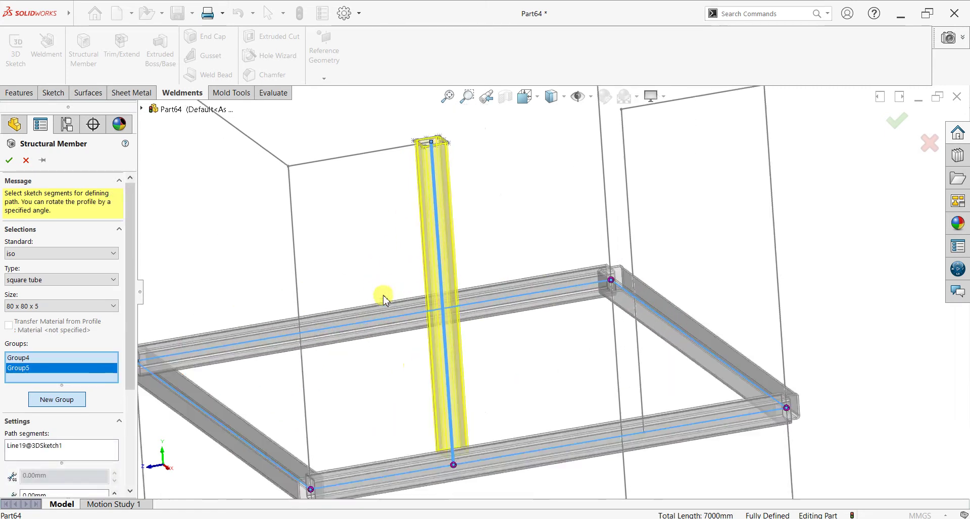
{"action": "left_click", "coordinate": [387, 152]}
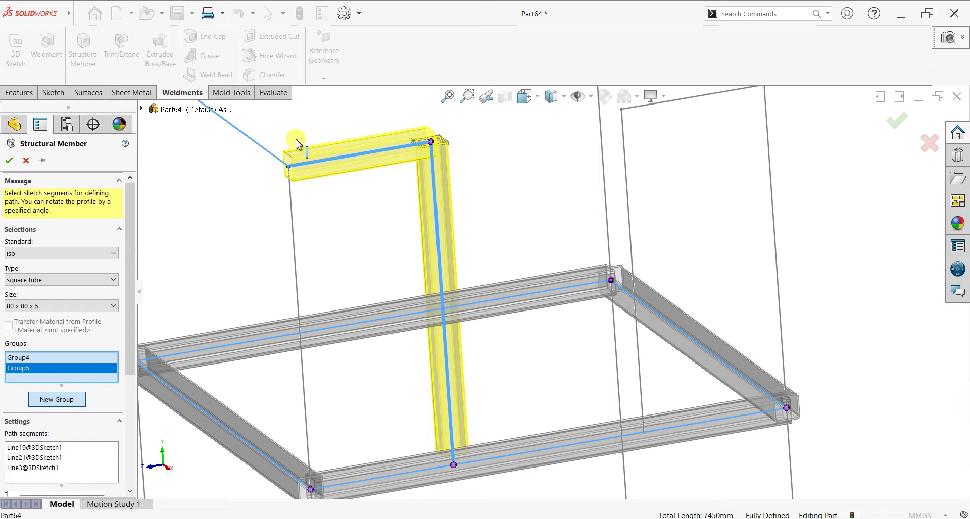
{"action": "left_click", "coordinate": [297, 144]}
{"action": "middle_click_drag", "start_coordinate": [405, 176], "coordinate": [403, 205]}
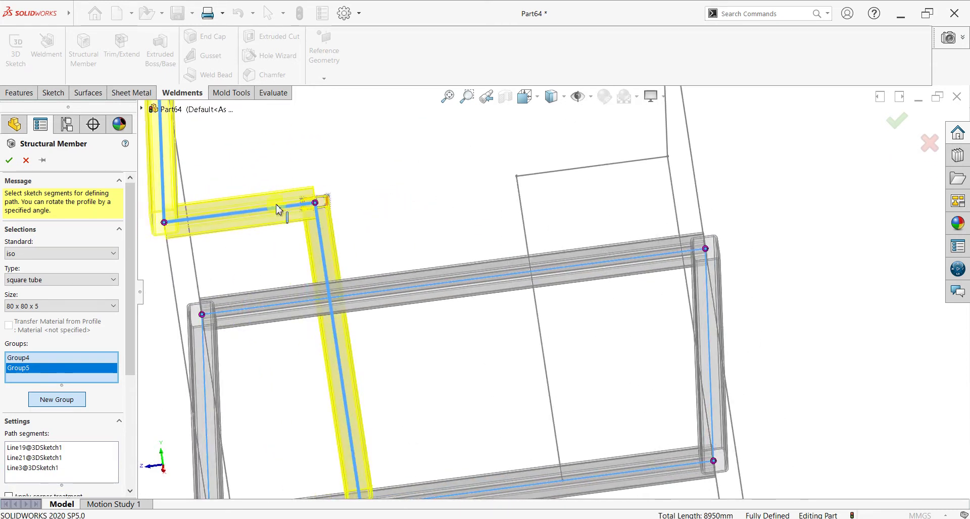
{"action": "left_click", "coordinate": [26, 160]}
{"action": "mouse_move", "coordinate": [366, 238]}
{"action": "middle_mouse_down"}
{"action": "mouse_move", "coordinate": [440, 245]}
{"action": "mouse_move", "coordinate": [433, 264]}
{"action": "middle_mouse_up"}
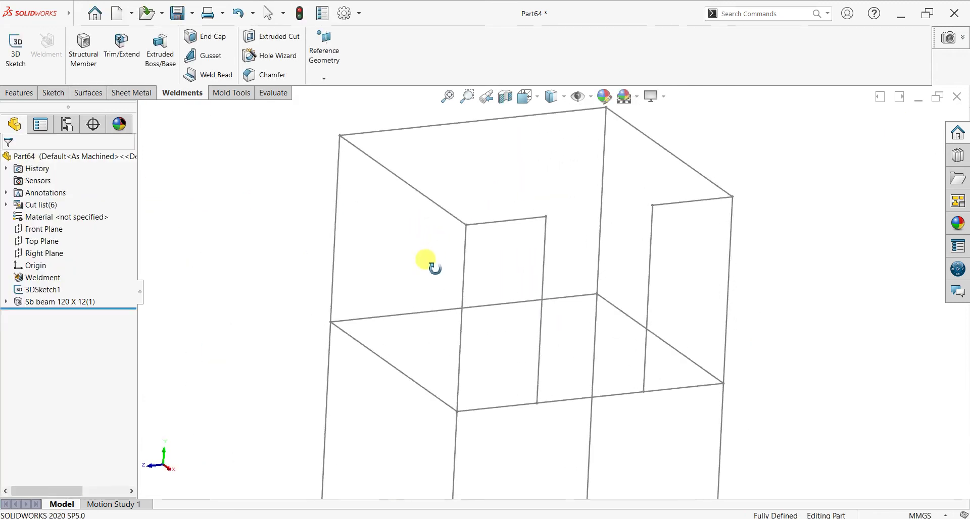
Step: Place 80 x 80 x 5 square tube on the front, right, back and left middle-frame edges
{"action": "left_click", "coordinate": [83, 76]}
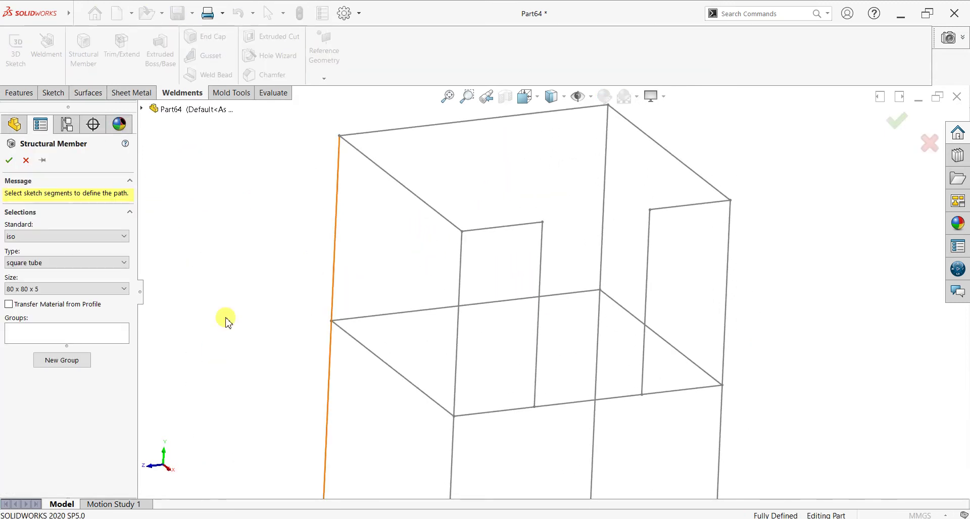
{"action": "left_click", "coordinate": [505, 413]}
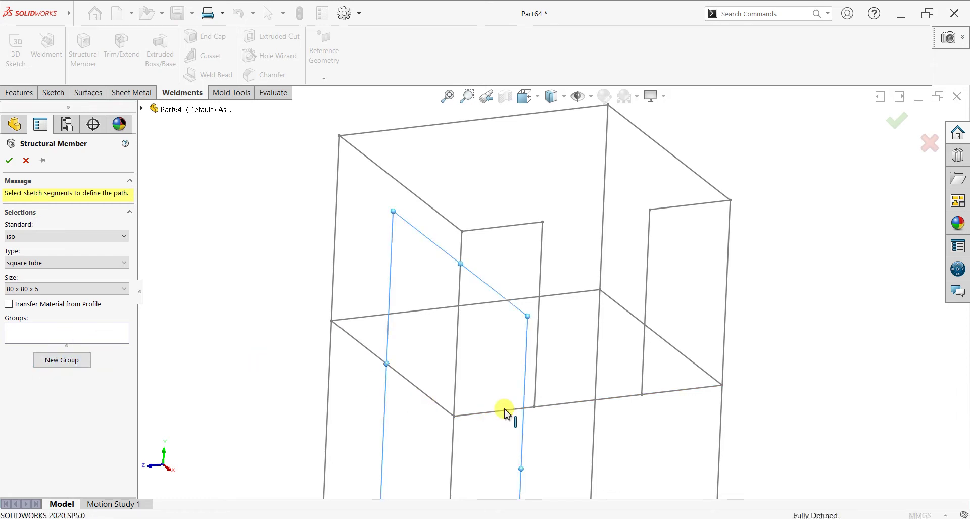
{"action": "left_click", "coordinate": [675, 352]}
{"action": "left_click", "coordinate": [566, 295]}
{"action": "left_click", "coordinate": [376, 359]}
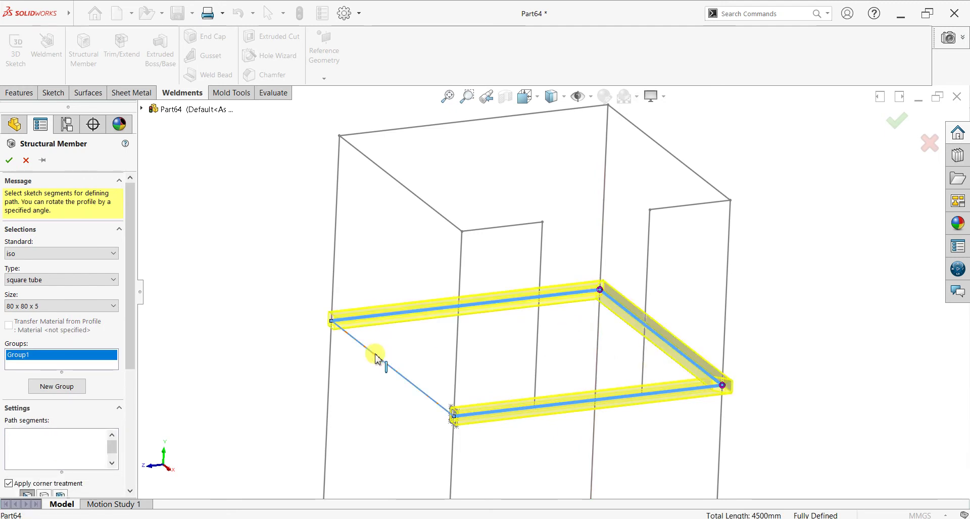
Step: In a new group, add tube to the left inner post, short top line and upper-left top edge
{"action": "left_click", "coordinate": [60, 386]}
{"action": "left_click", "coordinate": [536, 361]}
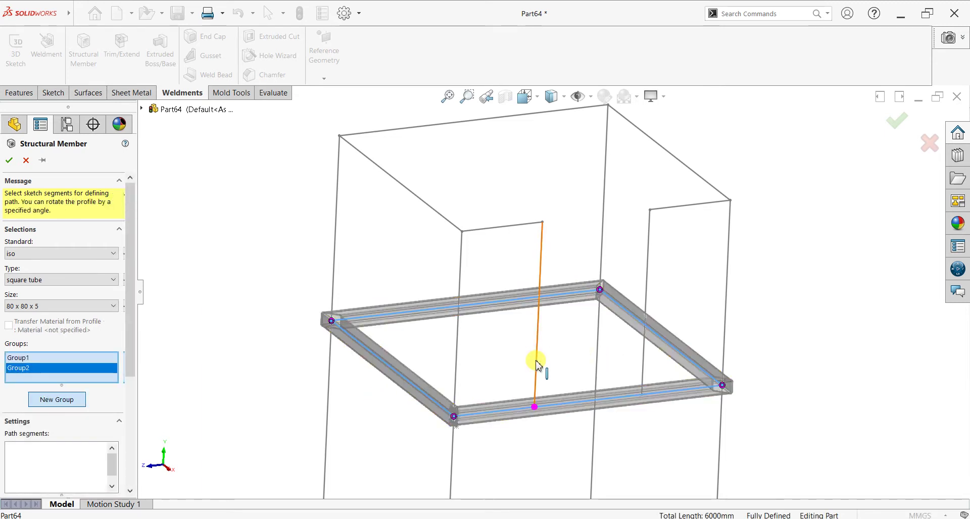
{"action": "left_click", "coordinate": [510, 233]}
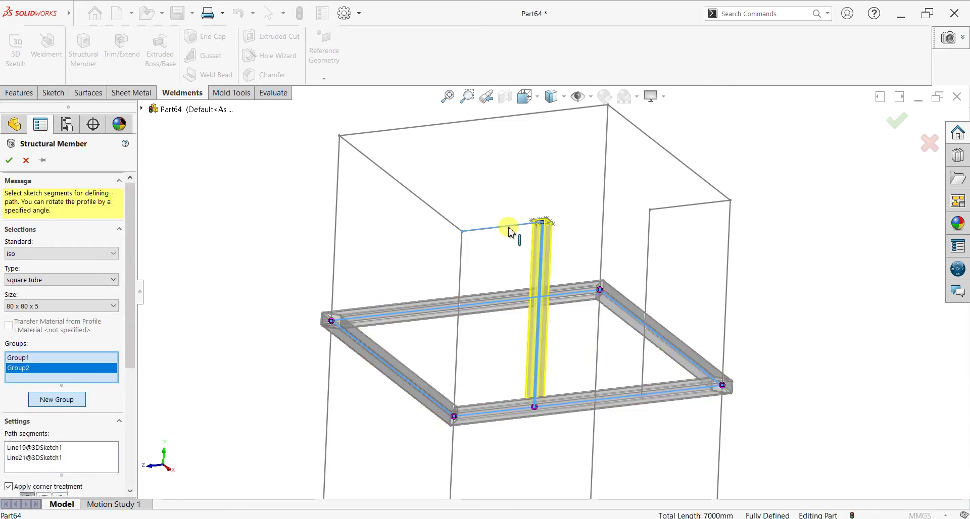
{"action": "left_click", "coordinate": [451, 226]}
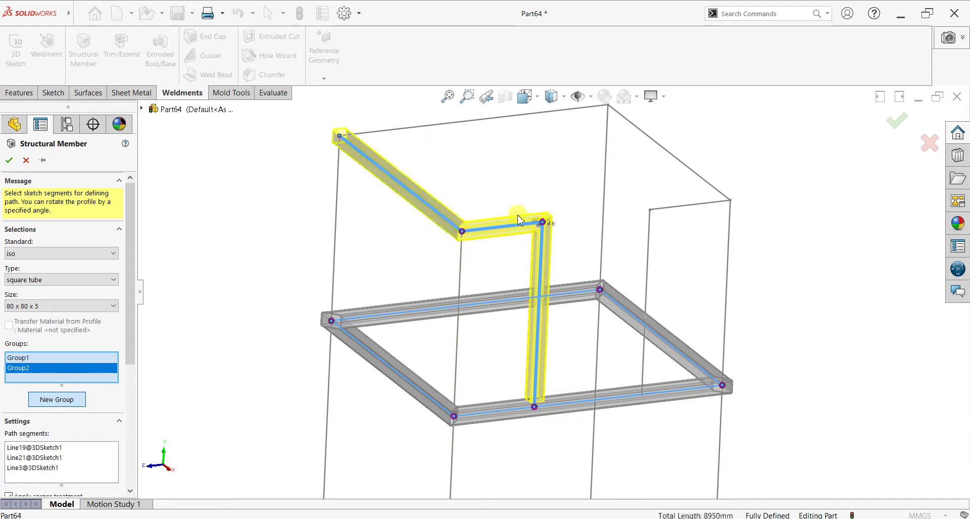
{"action": "scroll", "coordinate": [572, 217], "scroll_direction": "down", "scroll_amount": 1}
{"action": "scroll", "coordinate": [588, 217], "scroll_direction": "down", "scroll_amount": 2}
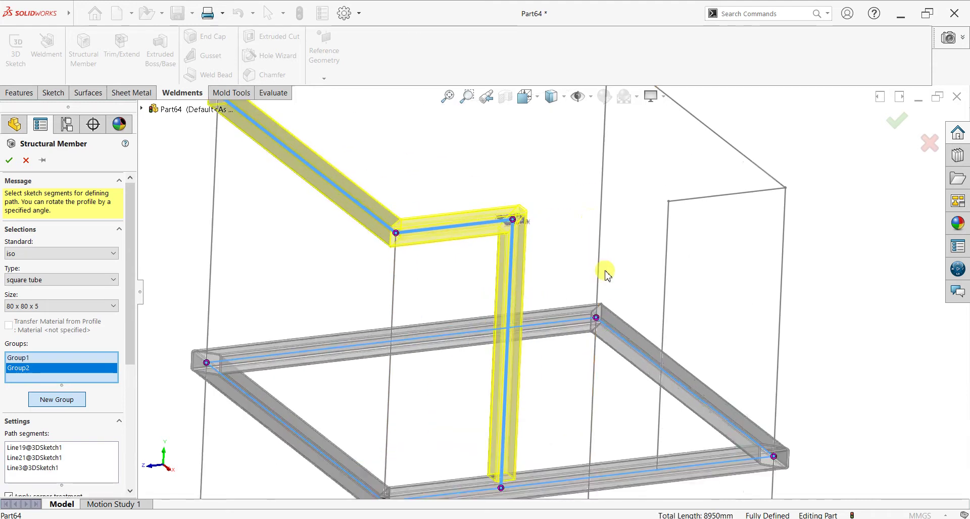
{"action": "scroll", "coordinate": [472, 165], "scroll_direction": "up", "scroll_amount": 2}
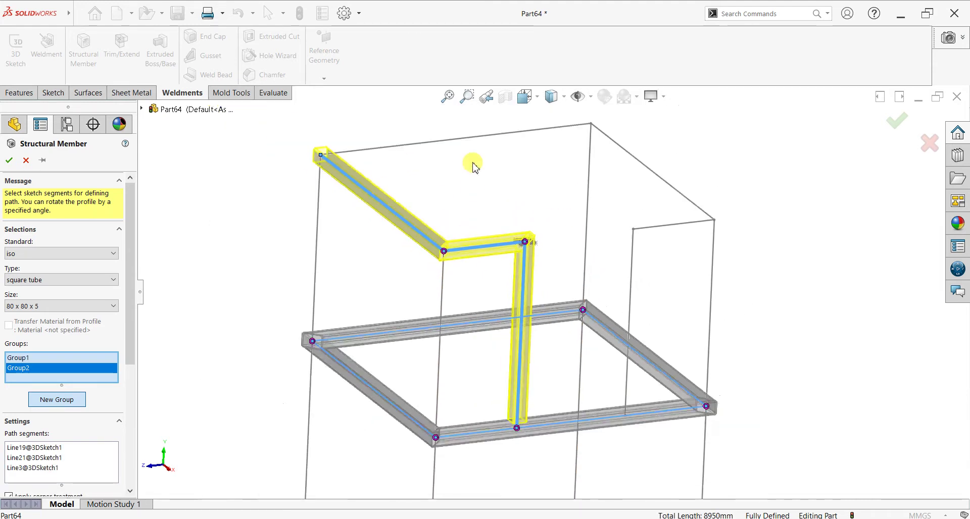
Step: Add the back and right top edges, short top-right line and right inner post, then confirm
{"action": "left_click", "coordinate": [469, 141]}
{"action": "left_click", "coordinate": [620, 150]}
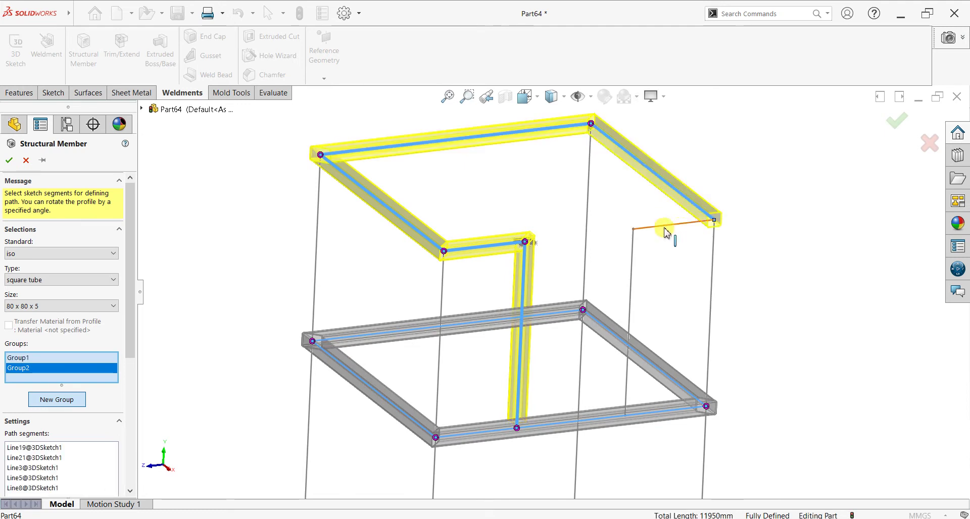
{"action": "left_click", "coordinate": [665, 230]}
{"action": "left_click", "coordinate": [631, 271]}
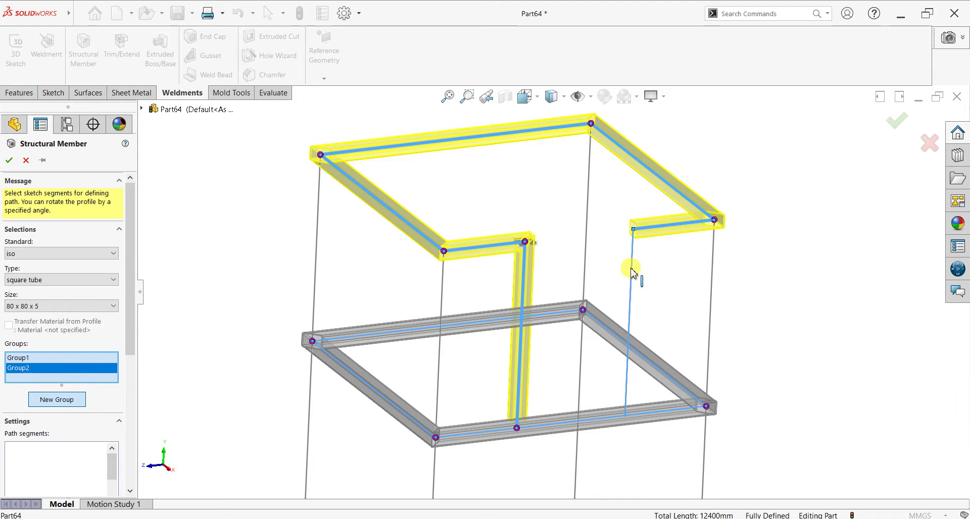
{"action": "middle_click_drag", "start_coordinate": [631, 271], "coordinate": [608, 303]}
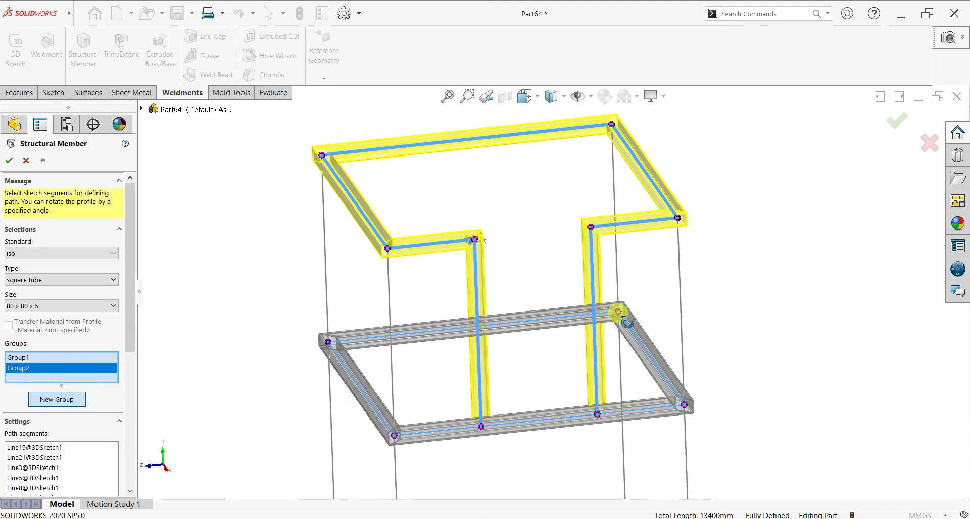
{"action": "left_click", "coordinate": [548, 230]}
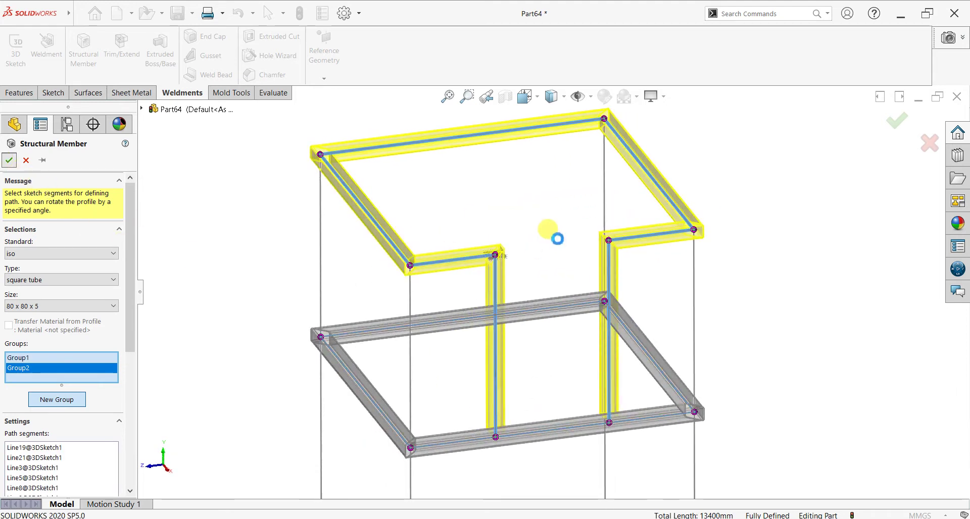
{"action": "left_click", "coordinate": [542, 280]}
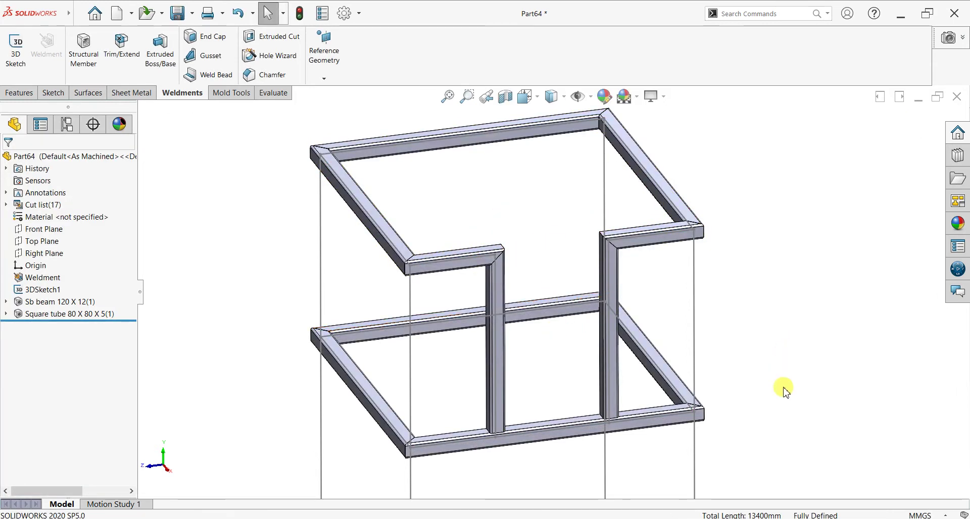
{"action": "middle_click_drag", "start_coordinate": [784, 391], "coordinate": [792, 396]}
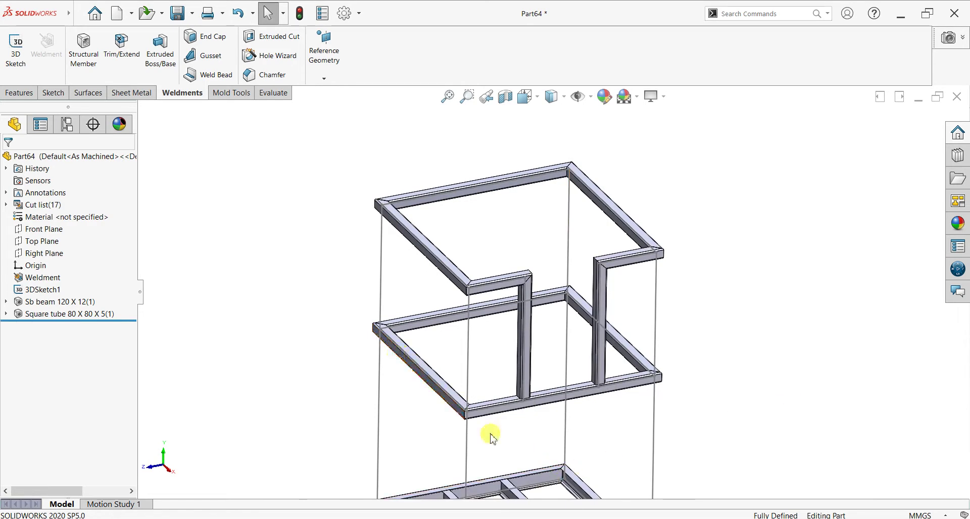
{"action": "scroll", "coordinate": [526, 433], "scroll_direction": "up", "scroll_amount": 2}
{"action": "scroll", "coordinate": [562, 435], "scroll_direction": "down", "scroll_amount": 2}
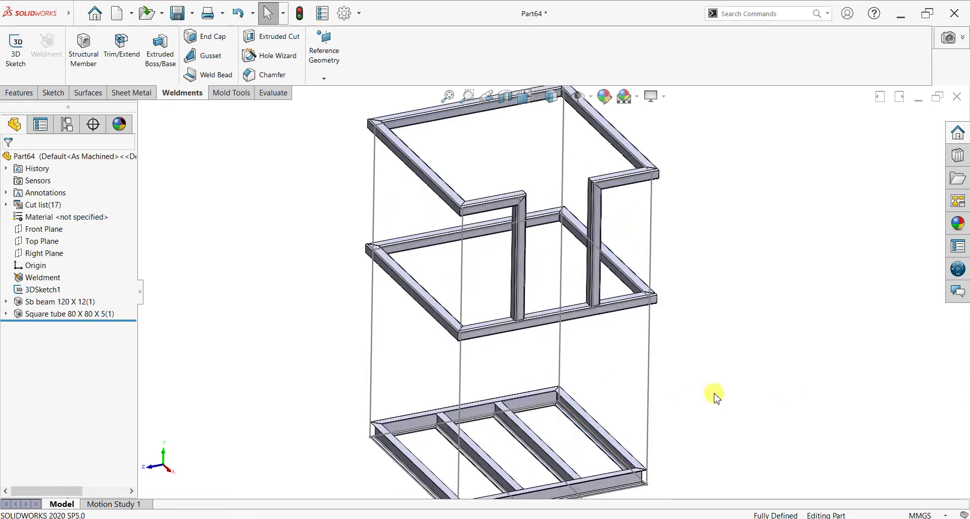
{"action": "left_click", "coordinate": [84, 50]}
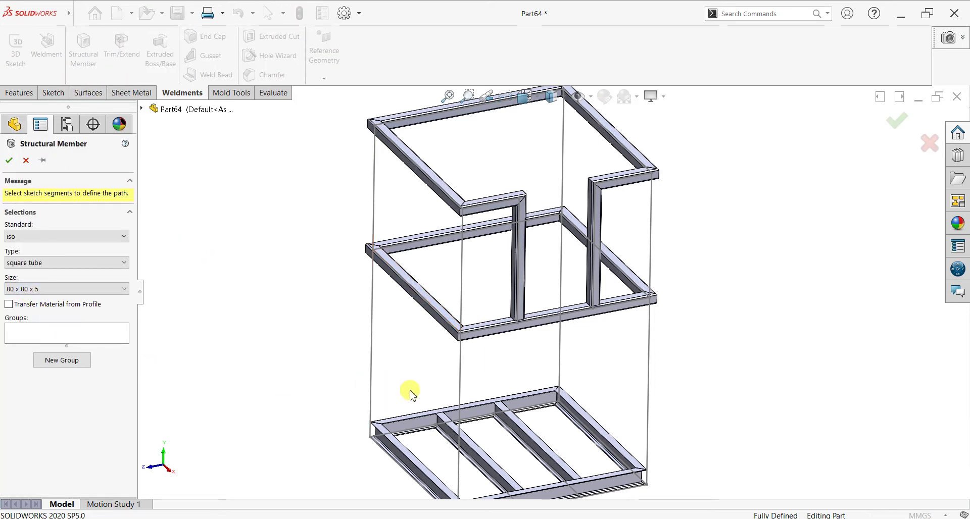
{"action": "scroll", "coordinate": [428, 405], "scroll_direction": "down", "scroll_amount": 2}
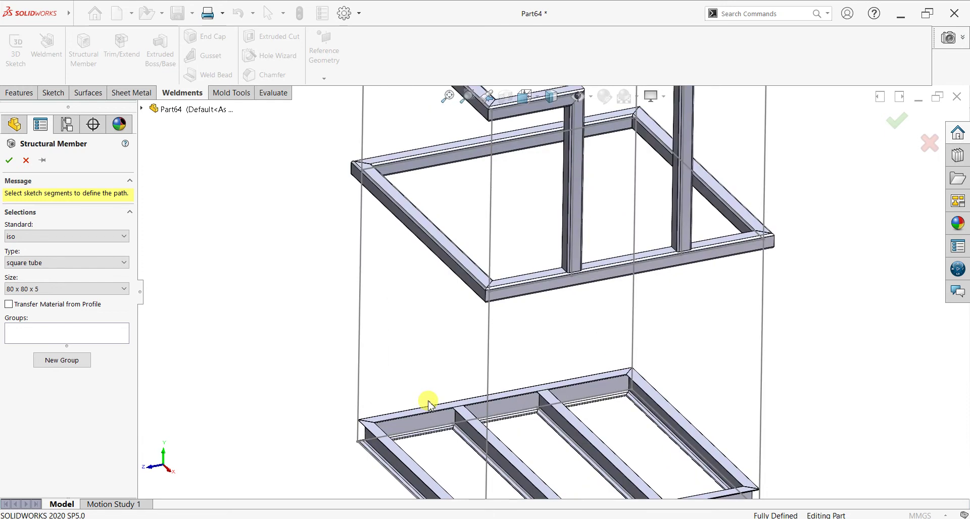
{"action": "key", "text": "z"}
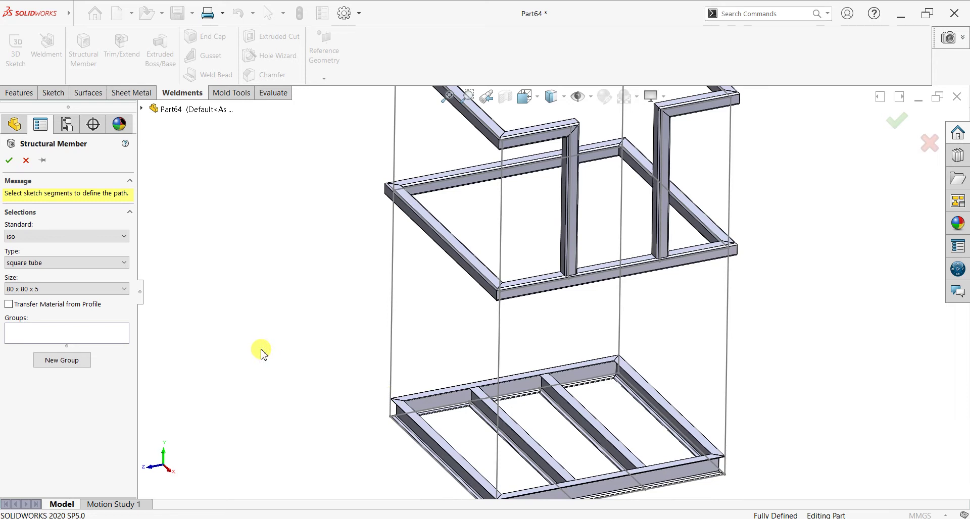
{"action": "left_click", "coordinate": [27, 161]}
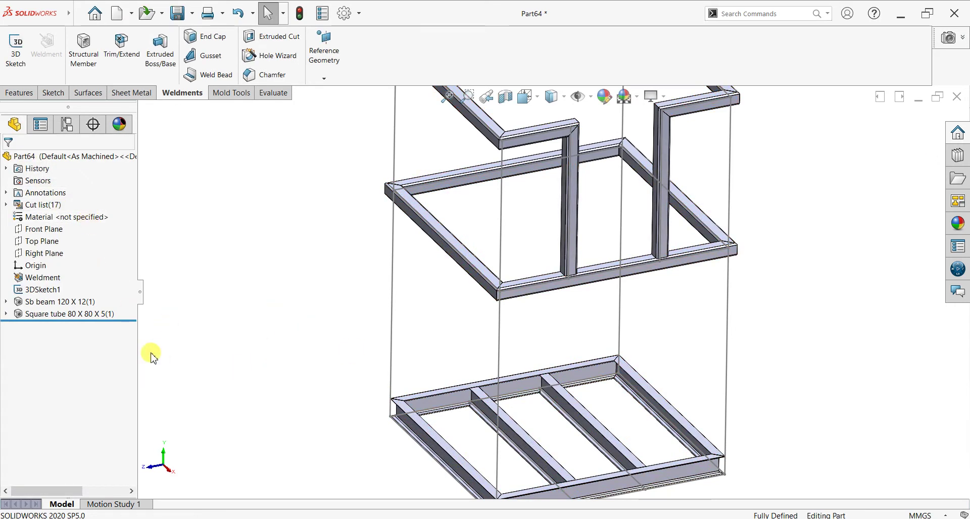
Step: Edit Sb beam 120 X 12(1) and relocate its profile to a new pierce point
{"action": "left_click", "coordinate": [6, 302]}
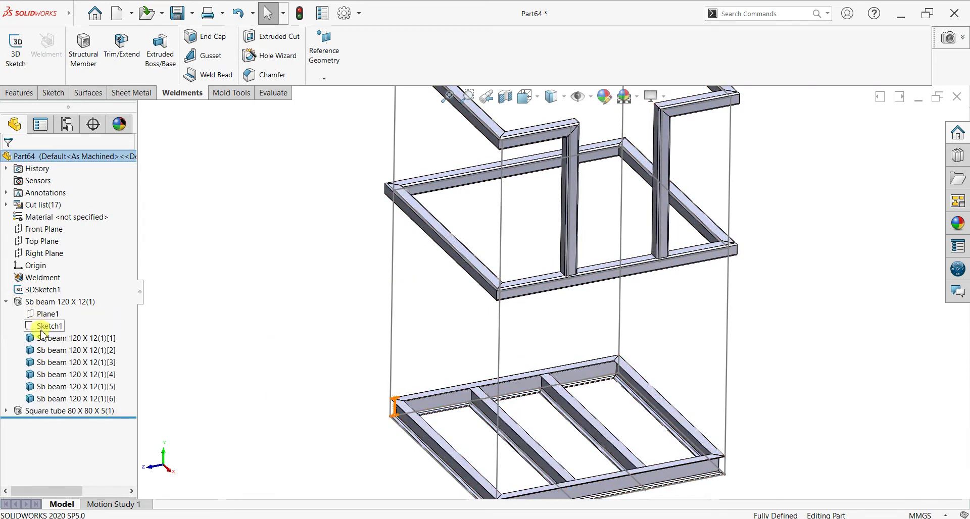
{"action": "left_click", "coordinate": [38, 303]}
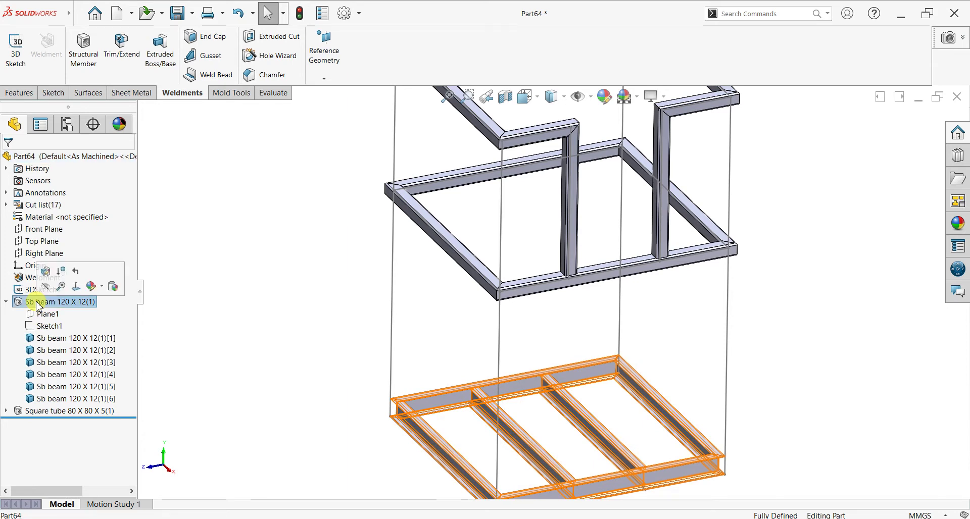
{"action": "left_click", "coordinate": [45, 272]}
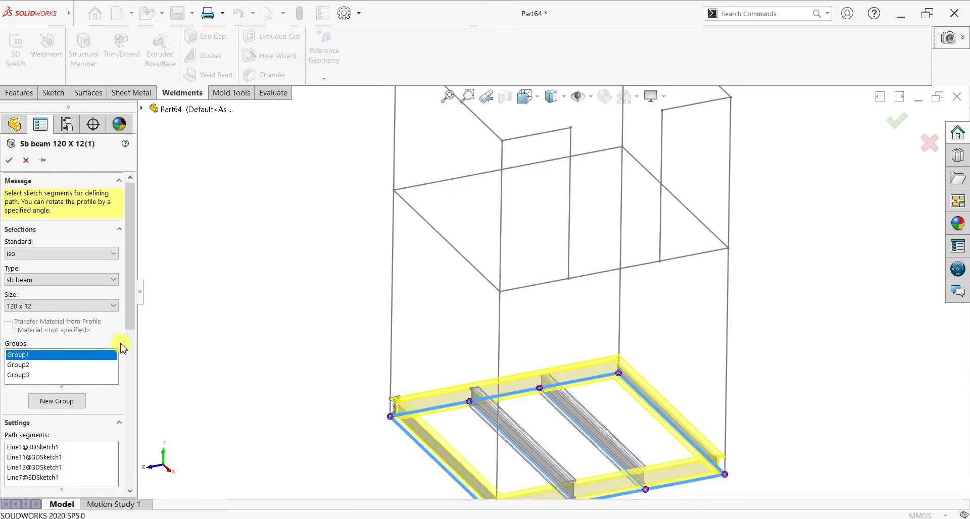
{"action": "scroll", "coordinate": [131, 377], "scroll_direction": "down", "scroll_amount": 3}
{"action": "scroll", "coordinate": [133, 377], "scroll_direction": "down", "scroll_amount": 5}
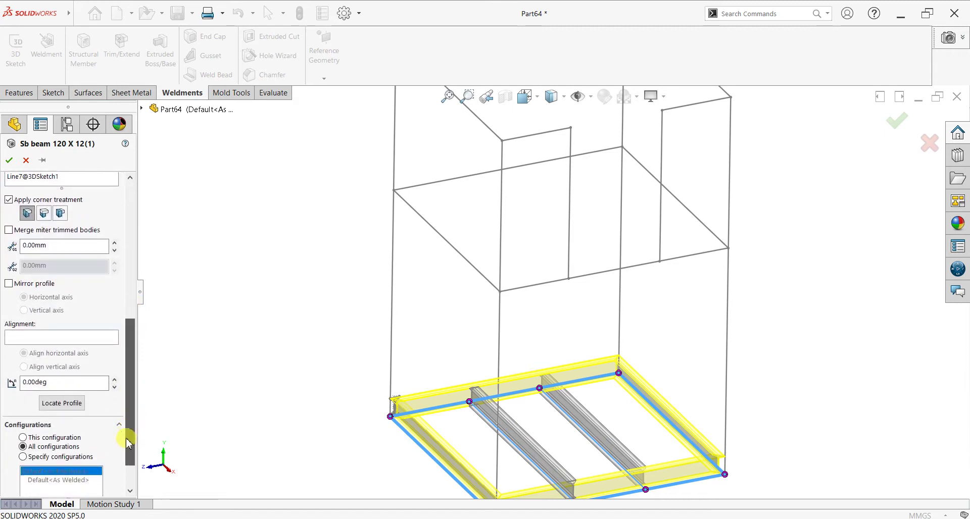
{"action": "left_click", "coordinate": [71, 399]}
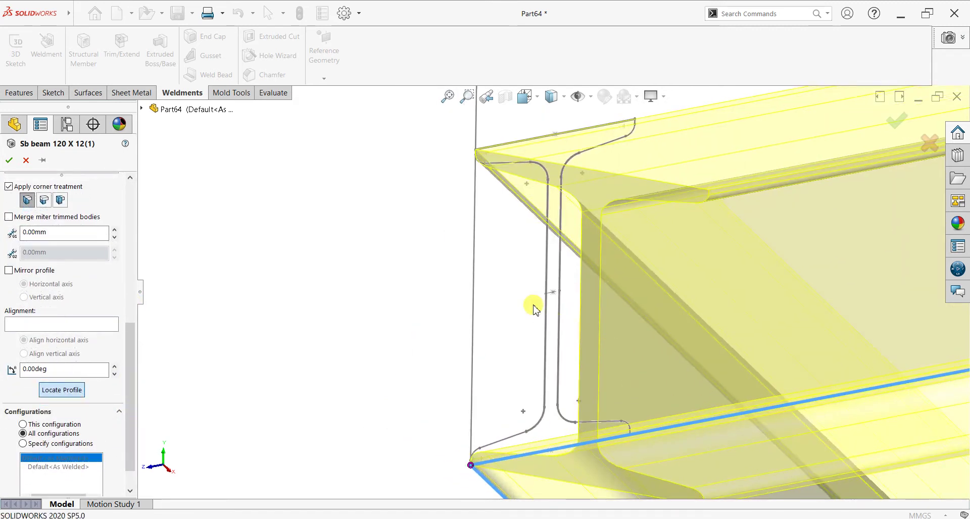
{"action": "left_click", "coordinate": [555, 293]}
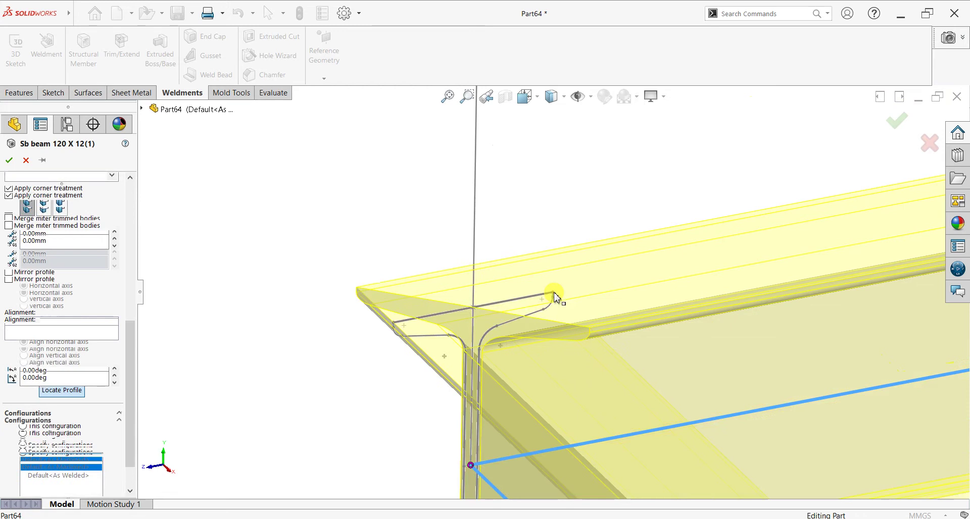
{"action": "scroll", "coordinate": [550, 404], "scroll_direction": "down", "scroll_amount": 2}
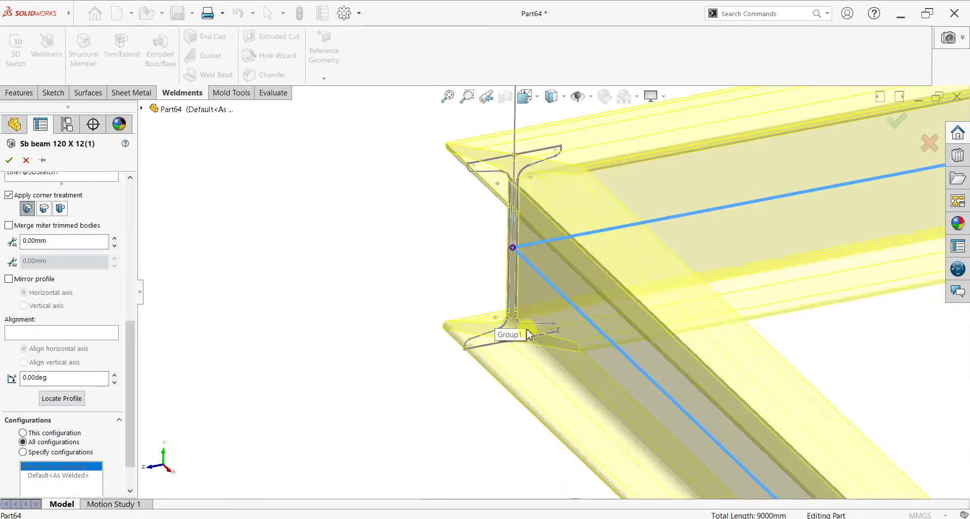
{"action": "scroll", "coordinate": [529, 335], "scroll_direction": "down", "scroll_amount": 2}
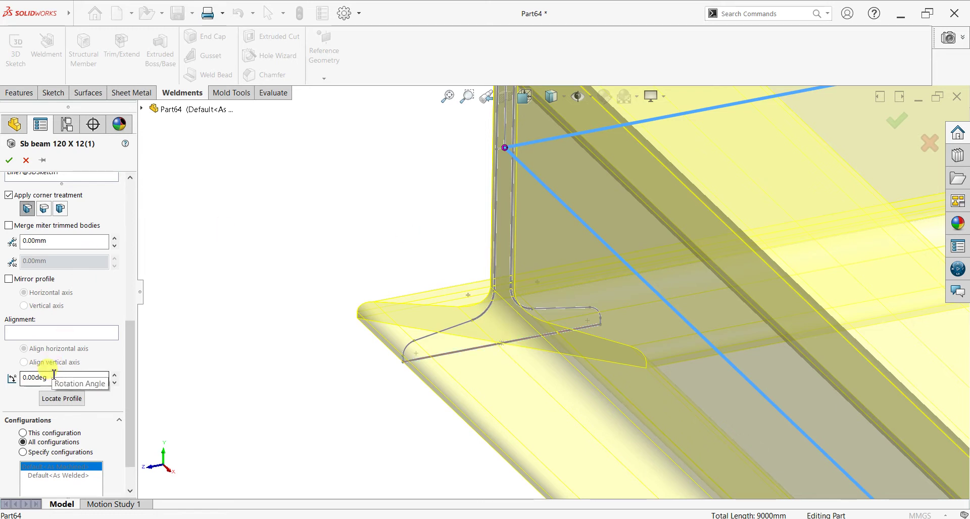
{"action": "left_click", "coordinate": [15, 160]}
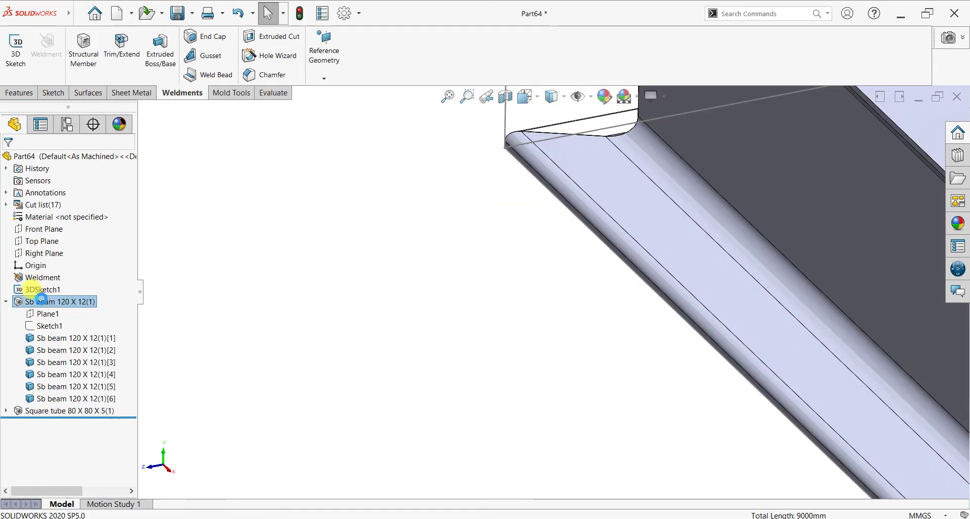
Step: Re-edit the Sb beam, anchoring the profile so the web sits on the path, and rebuild
{"action": "right_click", "coordinate": [35, 302]}
{"action": "left_click", "coordinate": [43, 289]}
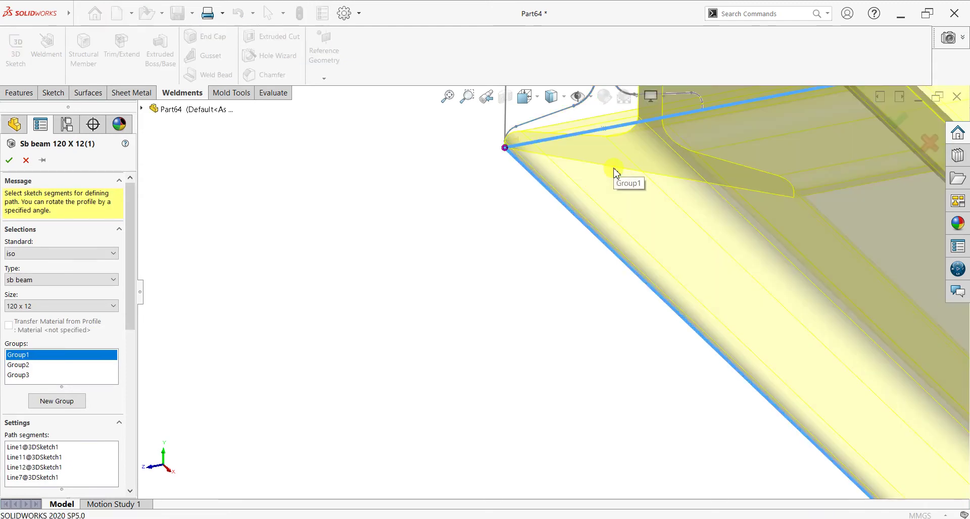
{"action": "scroll", "coordinate": [615, 173], "scroll_direction": "up", "scroll_amount": 2}
{"action": "mouse_move", "coordinate": [129, 325]}
{"action": "left_mouse_down"}
{"action": "mouse_move", "coordinate": [138, 354]}
{"action": "mouse_move", "coordinate": [130, 459]}
{"action": "left_mouse_up"}
{"action": "left_click", "coordinate": [76, 396]}
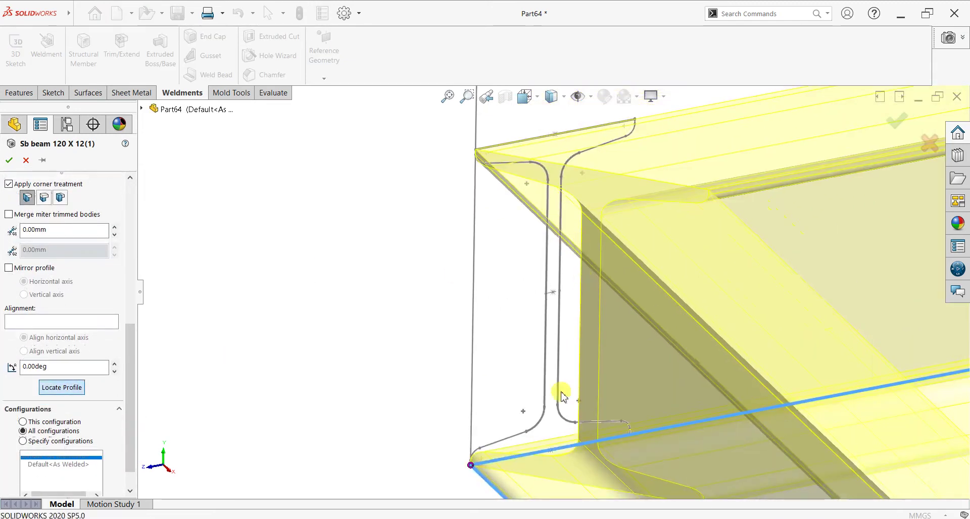
{"action": "left_click", "coordinate": [551, 450]}
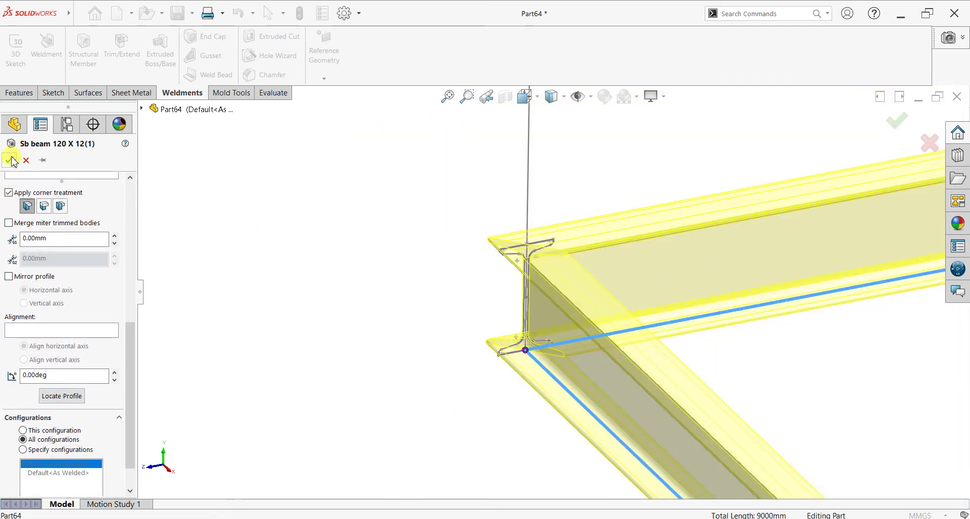
{"action": "key", "text": "Return"}
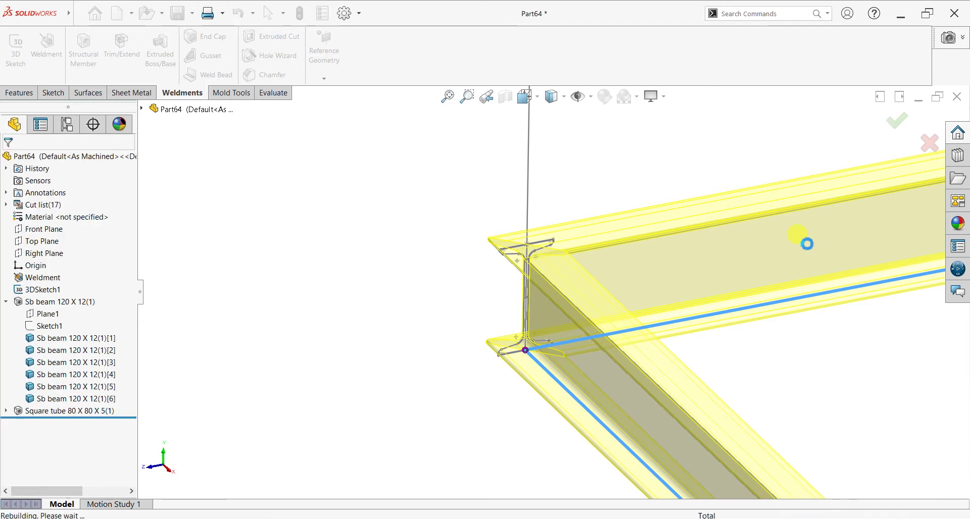
{"action": "middle_click_drag", "start_coordinate": [729, 297], "coordinate": [752, 304]}
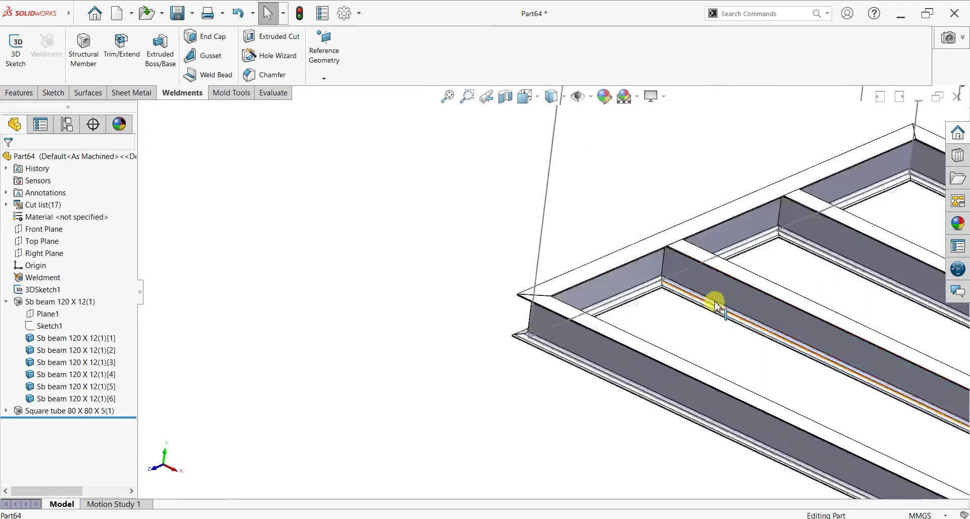
Step: Start an 80 x 80 x 5 square-tube member on the first vertical corner line
{"action": "scroll", "coordinate": [715, 297], "scroll_direction": "up", "scroll_amount": 3}
{"action": "scroll", "coordinate": [834, 311], "scroll_direction": "up", "scroll_amount": 2}
{"action": "scroll", "coordinate": [826, 252], "scroll_direction": "down", "scroll_amount": 3}
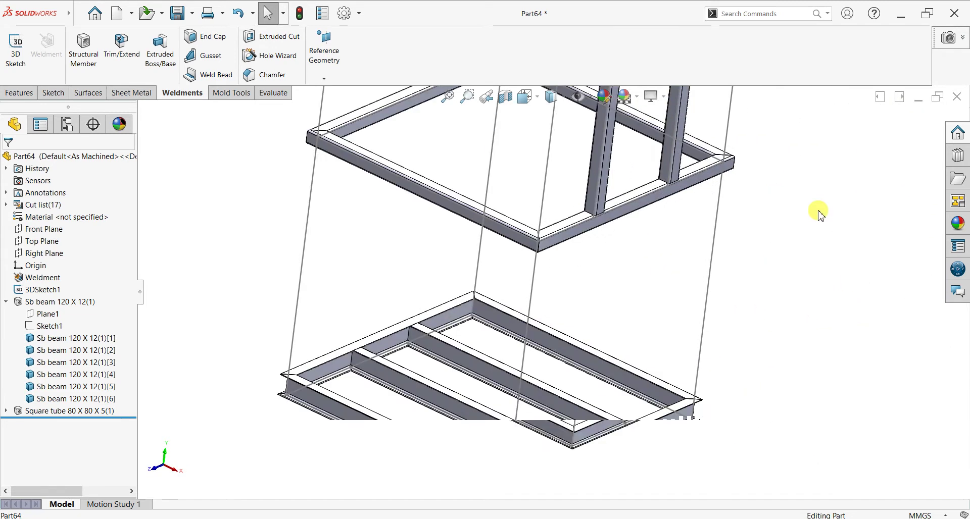
{"action": "mouse_move", "coordinate": [738, 264]}
{"action": "middle_mouse_down"}
{"action": "mouse_move", "coordinate": [719, 234]}
{"action": "mouse_move", "coordinate": [729, 256]}
{"action": "middle_mouse_up"}
{"action": "key", "text": "Escape"}
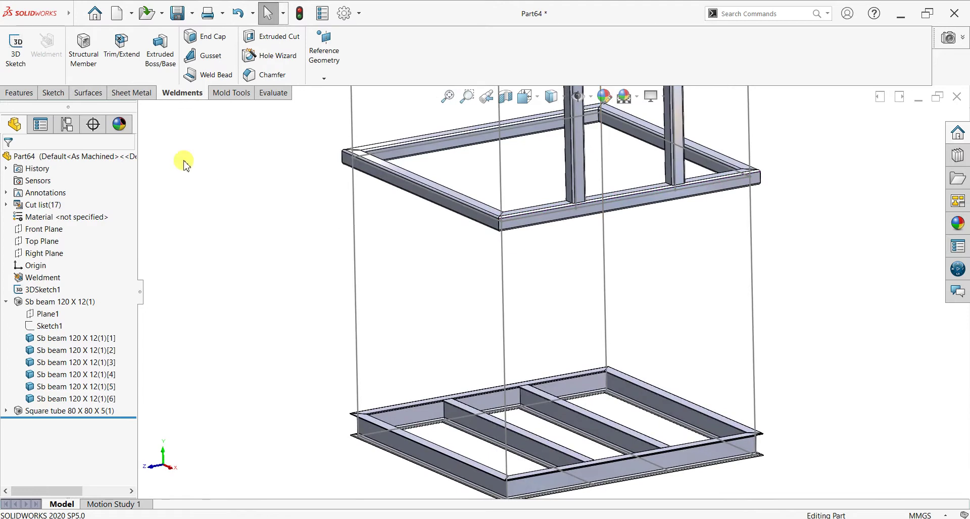
{"action": "left_click", "coordinate": [74, 73]}
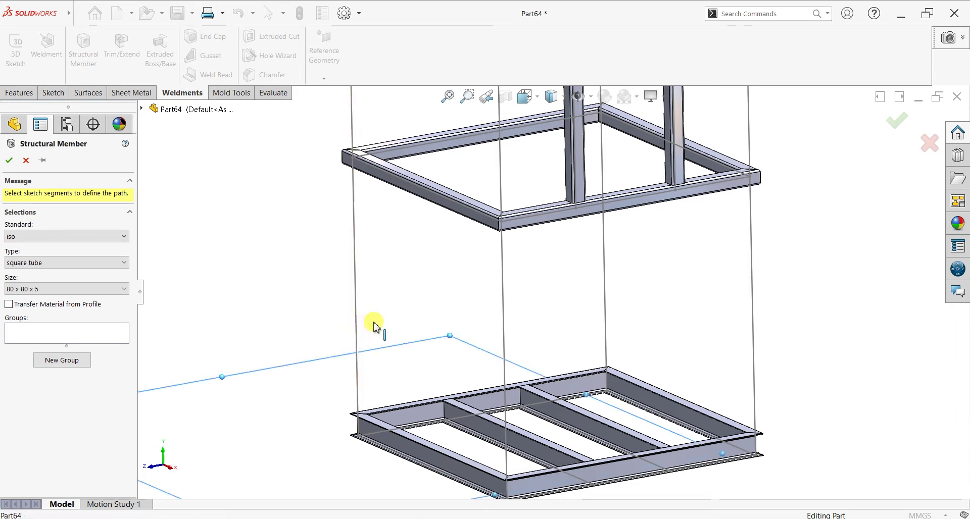
{"action": "left_click", "coordinate": [353, 217]}
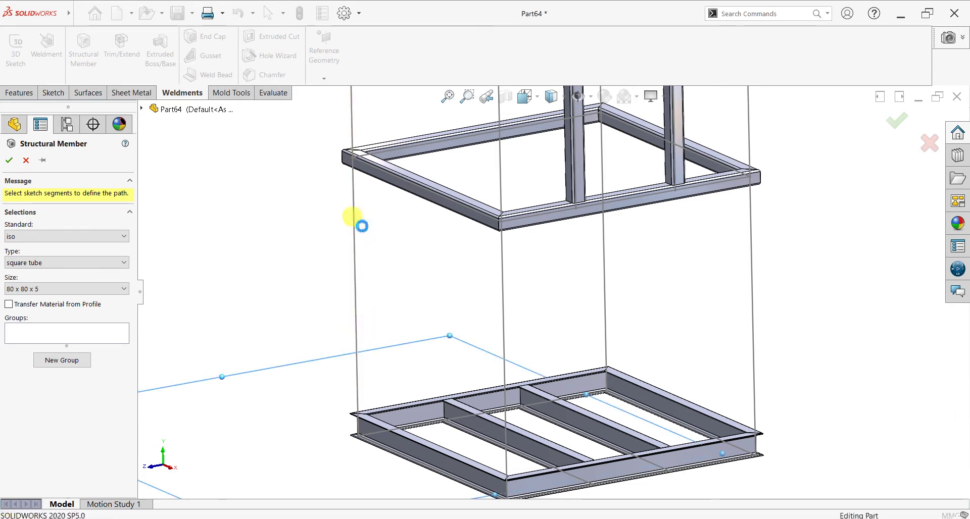
{"action": "left_click", "coordinate": [361, 228]}
{"action": "mouse_move", "coordinate": [366, 216]}
{"action": "middle_mouse_down"}
{"action": "mouse_move", "coordinate": [411, 264]}
{"action": "mouse_move", "coordinate": [353, 275]}
{"action": "mouse_move", "coordinate": [393, 252]}
{"action": "middle_mouse_up"}
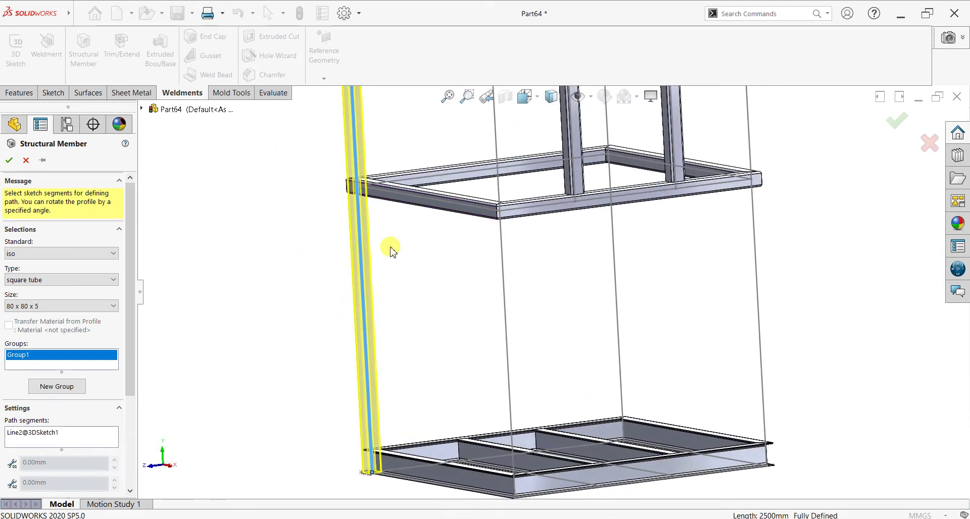
Step: Add the remaining three vertical corner lines and create the four corner posts
{"action": "left_click", "coordinate": [616, 286]}
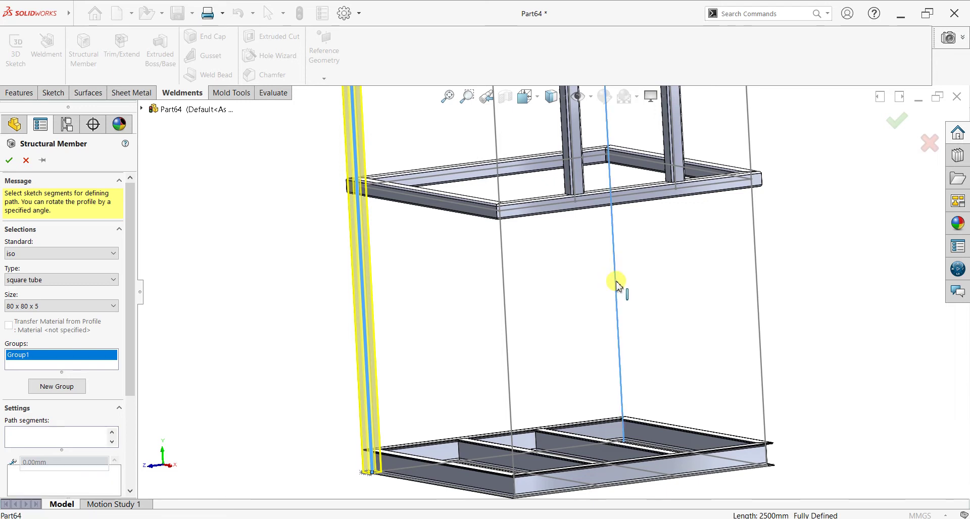
{"action": "left_click", "coordinate": [759, 296]}
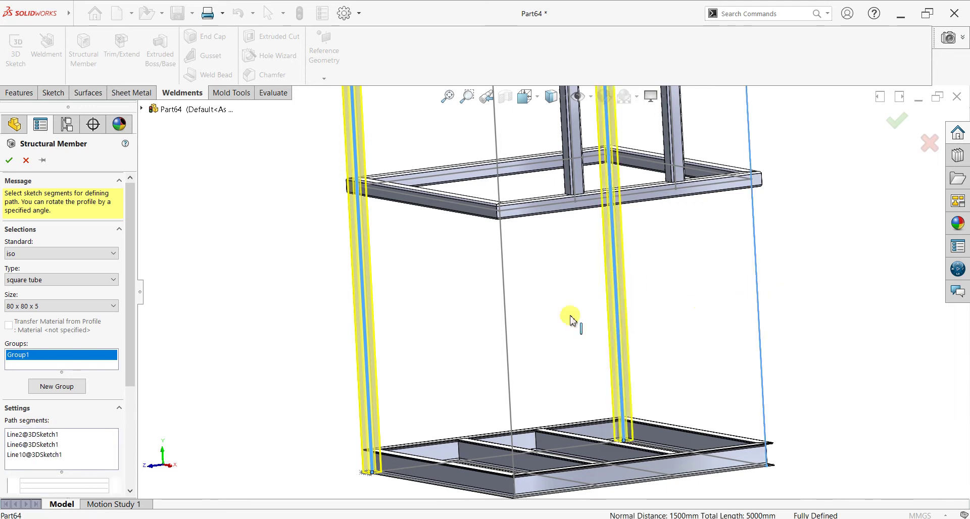
{"action": "left_click", "coordinate": [505, 320]}
{"action": "scroll", "coordinate": [568, 260], "scroll_direction": "up", "scroll_amount": 3}
{"action": "mouse_move", "coordinate": [596, 180]}
{"action": "middle_mouse_down"}
{"action": "mouse_move", "coordinate": [595, 244]}
{"action": "mouse_move", "coordinate": [574, 142]}
{"action": "middle_mouse_up"}
{"action": "scroll", "coordinate": [556, 171], "scroll_direction": "down", "scroll_amount": 3}
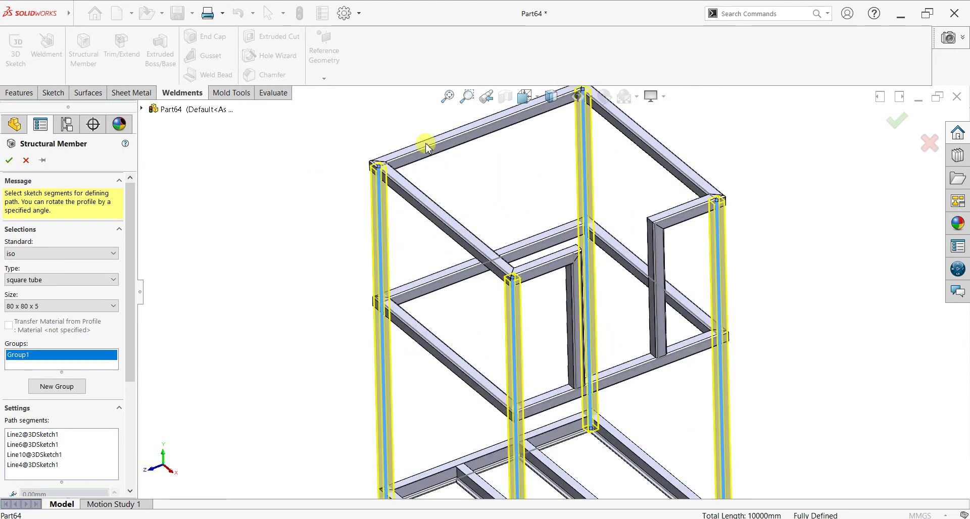
{"action": "scroll", "coordinate": [426, 147], "scroll_direction": "down", "scroll_amount": 3}
{"action": "key", "text": "Return"}
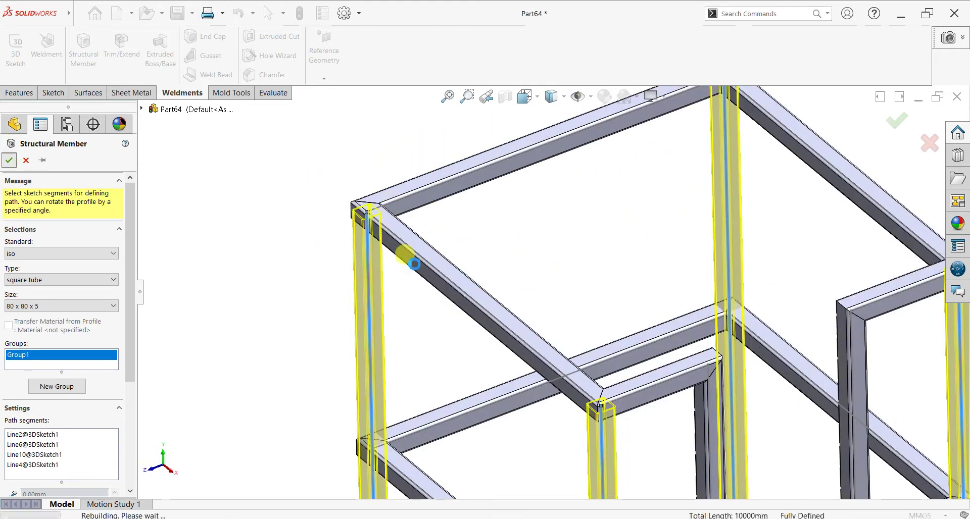
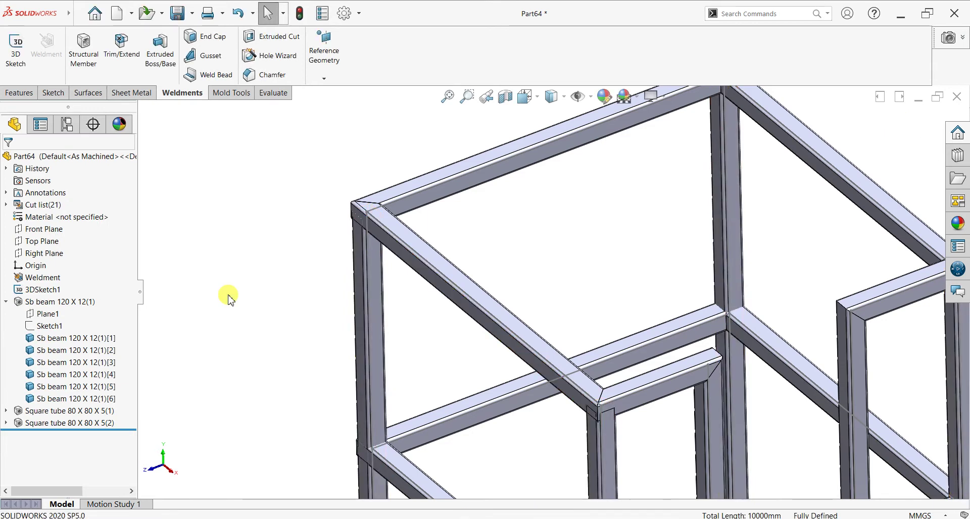
Step: Start Trim/Extend and pick the four vertical square tubes as bodies to trim
{"action": "left_click", "coordinate": [128, 59]}
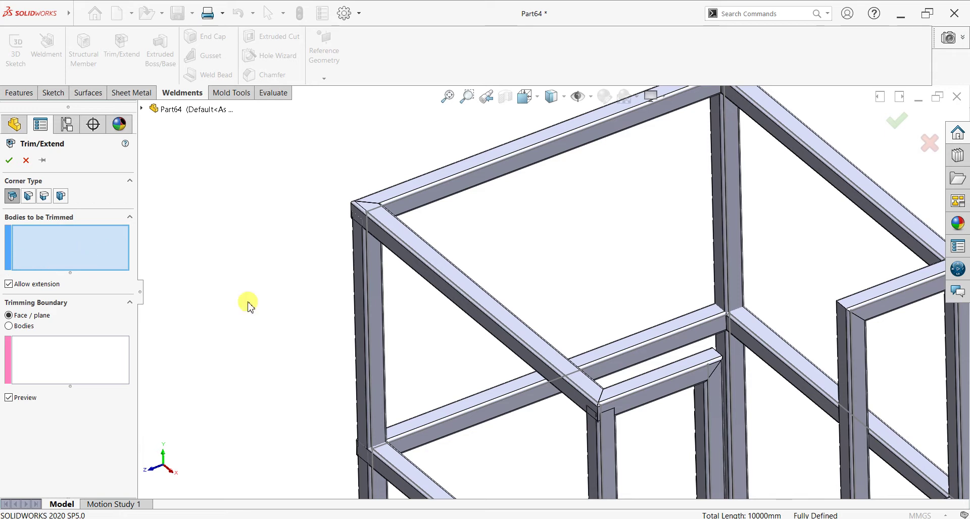
{"action": "left_click", "coordinate": [373, 326]}
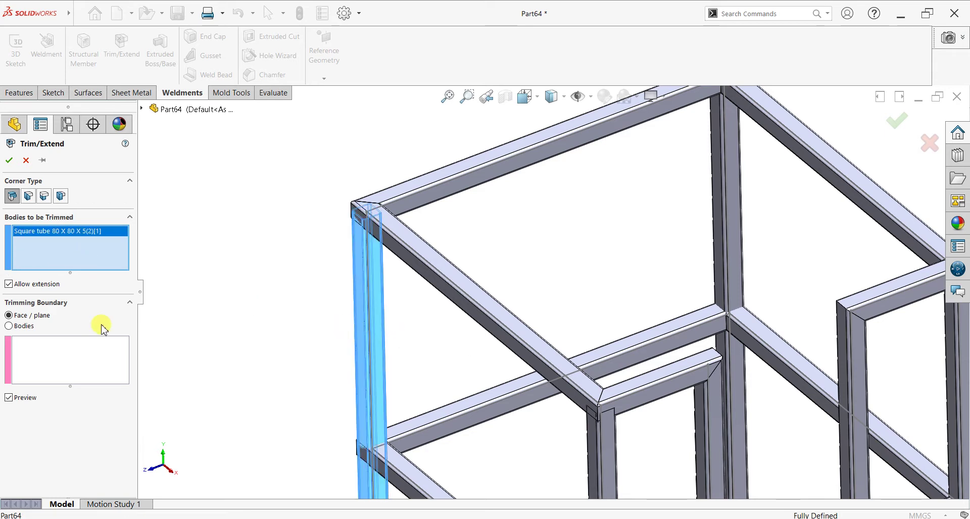
{"action": "left_click", "coordinate": [721, 271]}
{"action": "scroll", "coordinate": [658, 456], "scroll_direction": "up", "scroll_amount": 3}
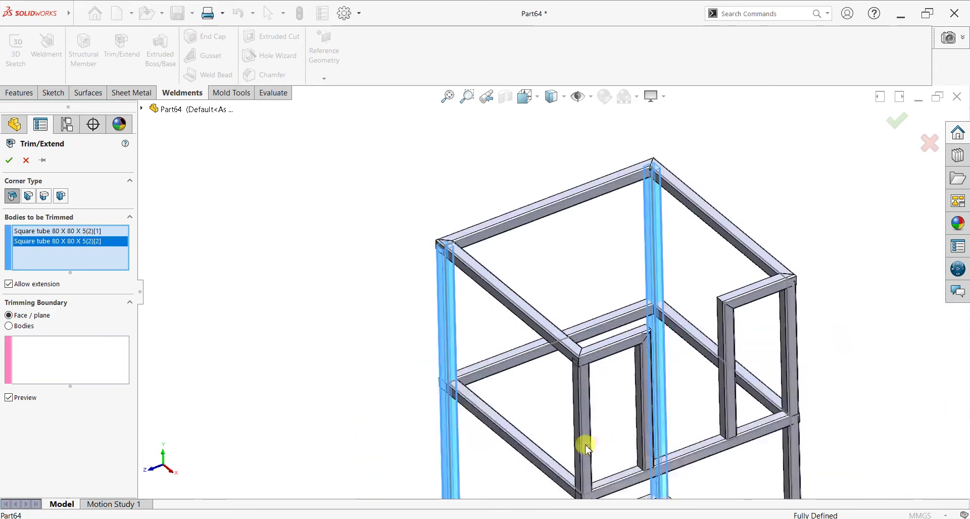
{"action": "left_click", "coordinate": [586, 452]}
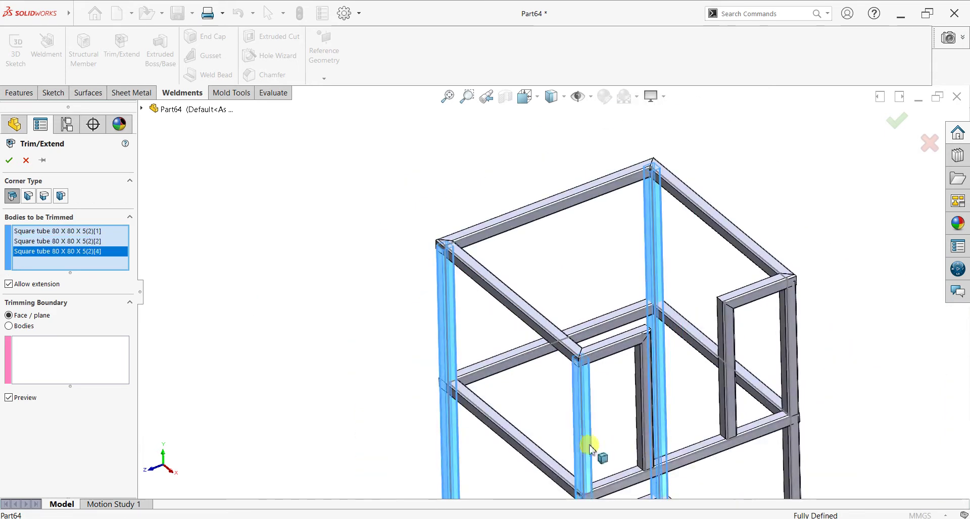
{"action": "left_click", "coordinate": [795, 365]}
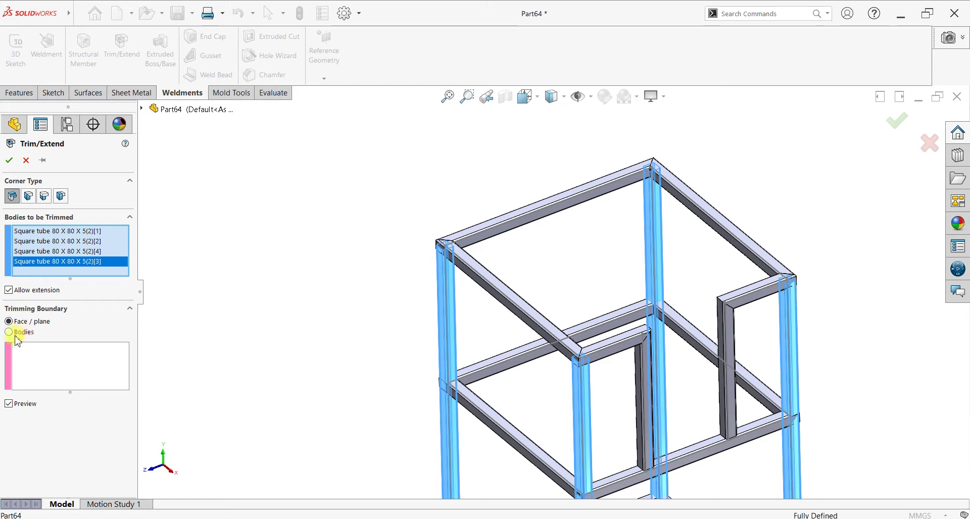
Step: Use seven horizontal frame tubes as body boundaries and confirm the Trim/Extend1 feature
{"action": "left_click", "coordinate": [9, 332]}
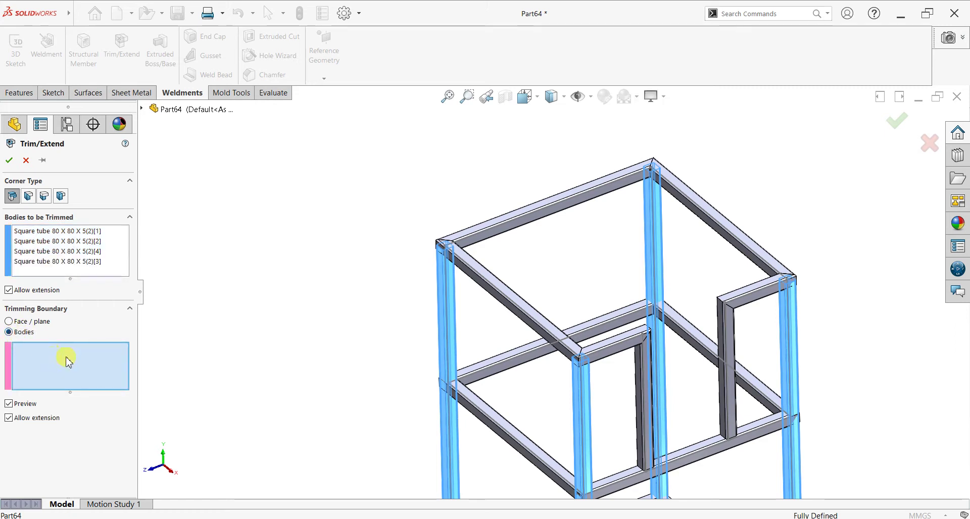
{"action": "left_click", "coordinate": [465, 374]}
{"action": "left_click", "coordinate": [475, 279]}
{"action": "left_click", "coordinate": [469, 235]}
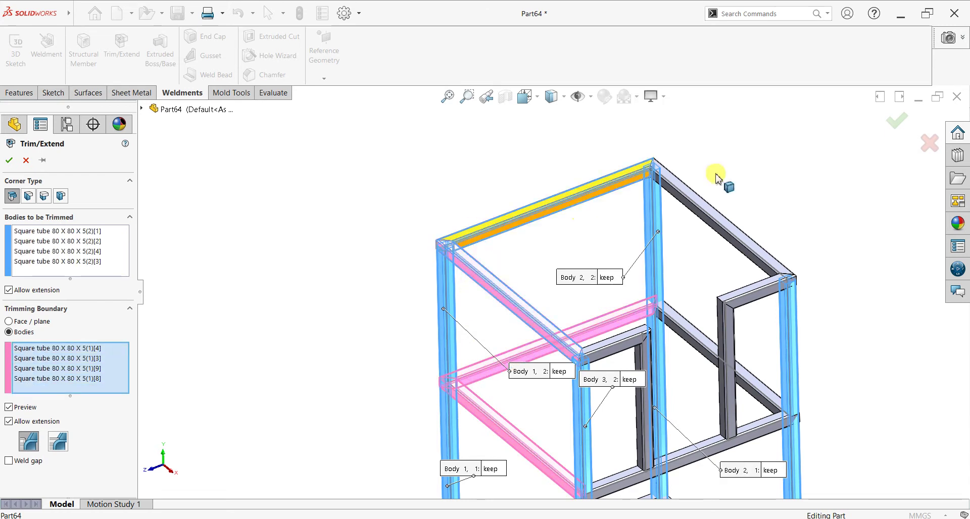
{"action": "left_click", "coordinate": [706, 208]}
{"action": "left_click", "coordinate": [723, 233]}
{"action": "left_click", "coordinate": [772, 410]}
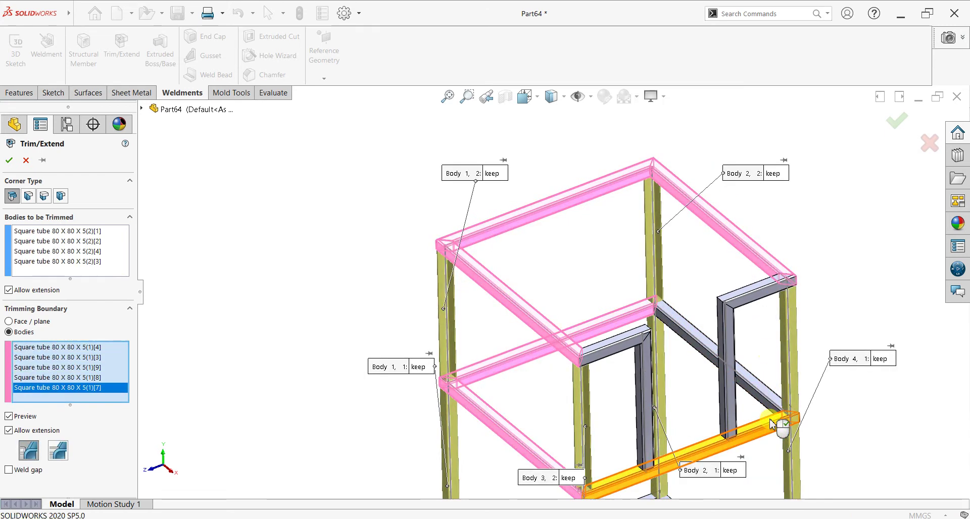
{"action": "left_click", "coordinate": [768, 400]}
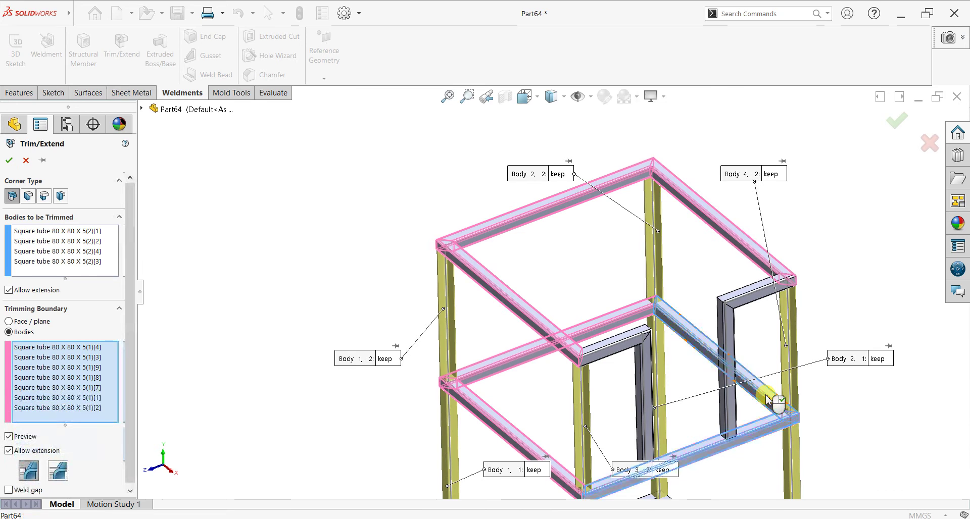
{"action": "mouse_move", "coordinate": [674, 433]}
{"action": "middle_mouse_down"}
{"action": "mouse_move", "coordinate": [599, 459]}
{"action": "mouse_move", "coordinate": [589, 407]}
{"action": "mouse_move", "coordinate": [3, 245]}
{"action": "middle_mouse_up"}
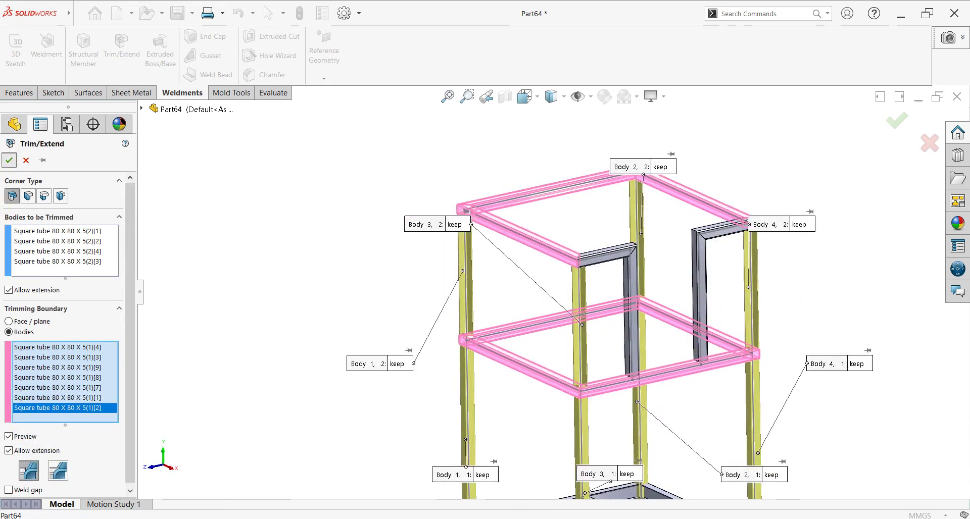
{"action": "key", "text": "Return"}
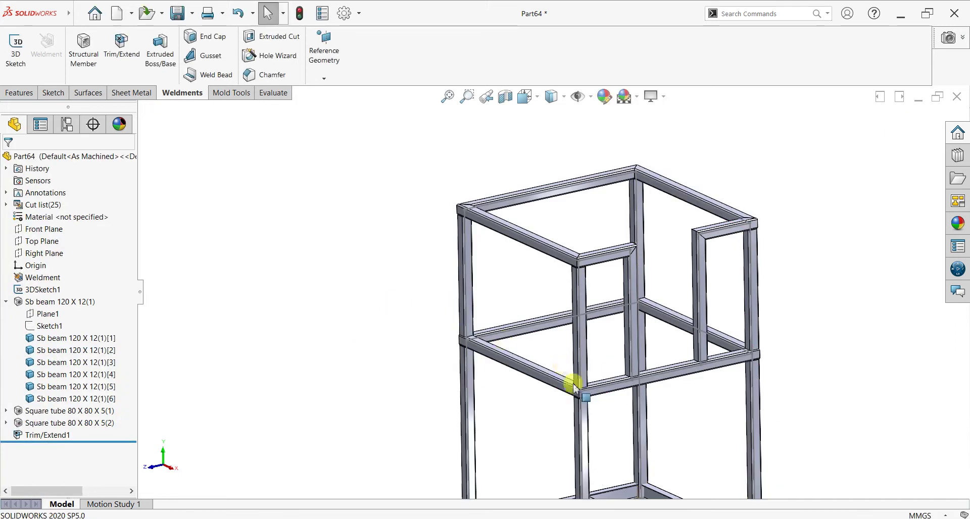
Step: Orbit and zoom around the frame to inspect the trimmed tube joints
{"action": "mouse_move", "coordinate": [574, 387]}
{"action": "middle_mouse_down"}
{"action": "mouse_move", "coordinate": [596, 398]}
{"action": "mouse_move", "coordinate": [613, 368]}
{"action": "mouse_move", "coordinate": [613, 335]}
{"action": "mouse_move", "coordinate": [626, 371]}
{"action": "mouse_move", "coordinate": [576, 383]}
{"action": "mouse_move", "coordinate": [556, 360]}
{"action": "middle_mouse_up"}
{"action": "scroll", "coordinate": [554, 344], "scroll_direction": "down", "scroll_amount": 5}
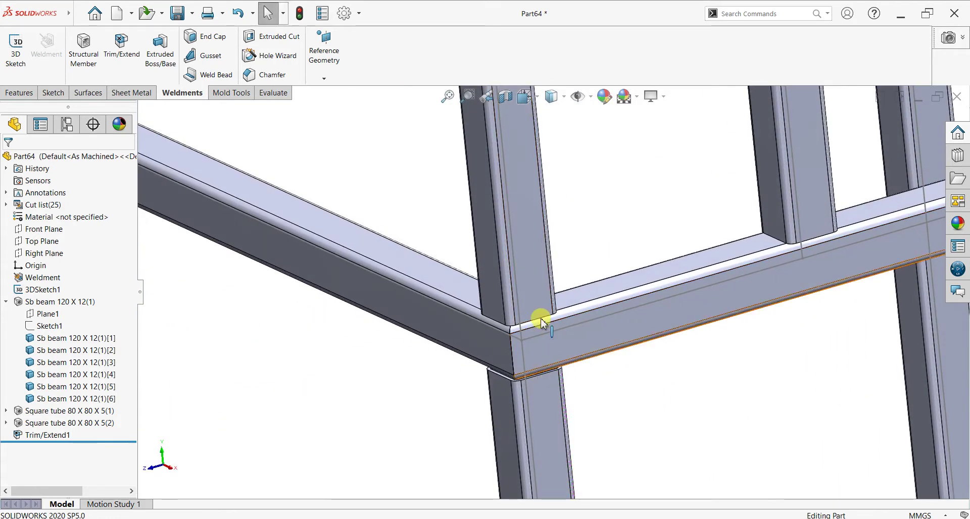
{"action": "scroll", "coordinate": [275, 169], "scroll_direction": "up", "scroll_amount": 3}
{"action": "scroll", "coordinate": [407, 184], "scroll_direction": "down", "scroll_amount": 3}
{"action": "scroll", "coordinate": [379, 257], "scroll_direction": "down", "scroll_amount": 3}
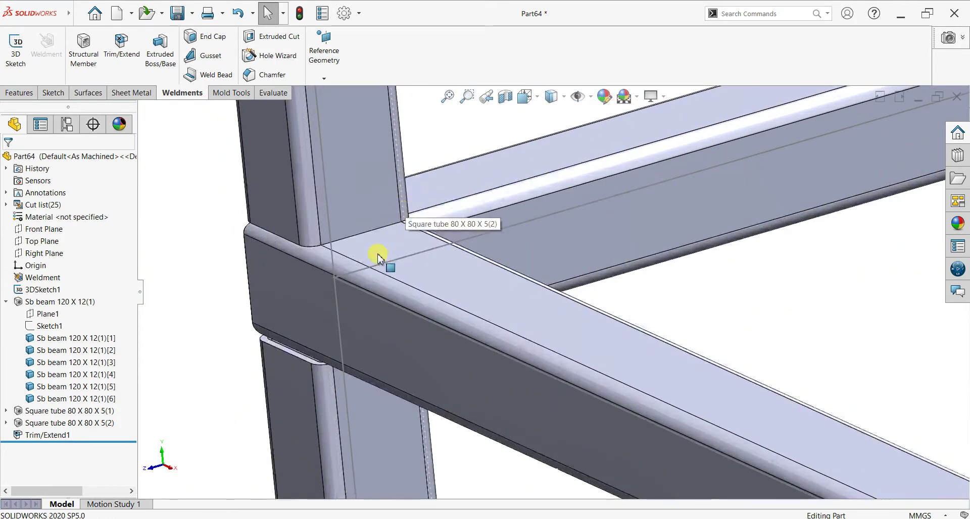
{"action": "scroll", "coordinate": [405, 217], "scroll_direction": "up", "scroll_amount": 3}
{"action": "scroll", "coordinate": [445, 264], "scroll_direction": "down", "scroll_amount": 3}
{"action": "scroll", "coordinate": [506, 261], "scroll_direction": "down", "scroll_amount": 2}
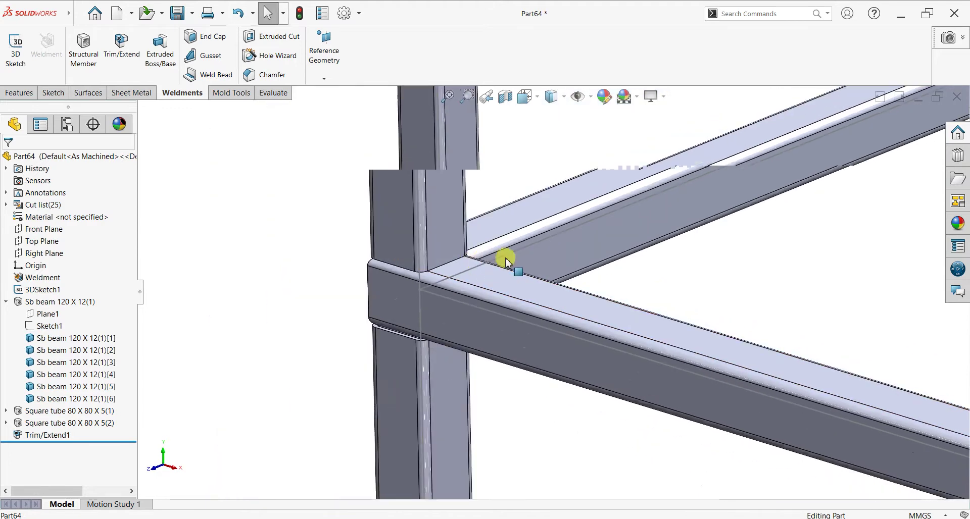
{"action": "scroll", "coordinate": [506, 262], "scroll_direction": "up", "scroll_amount": 3}
{"action": "scroll", "coordinate": [622, 255], "scroll_direction": "up", "scroll_amount": 2}
{"action": "scroll", "coordinate": [638, 262], "scroll_direction": "down", "scroll_amount": 1}
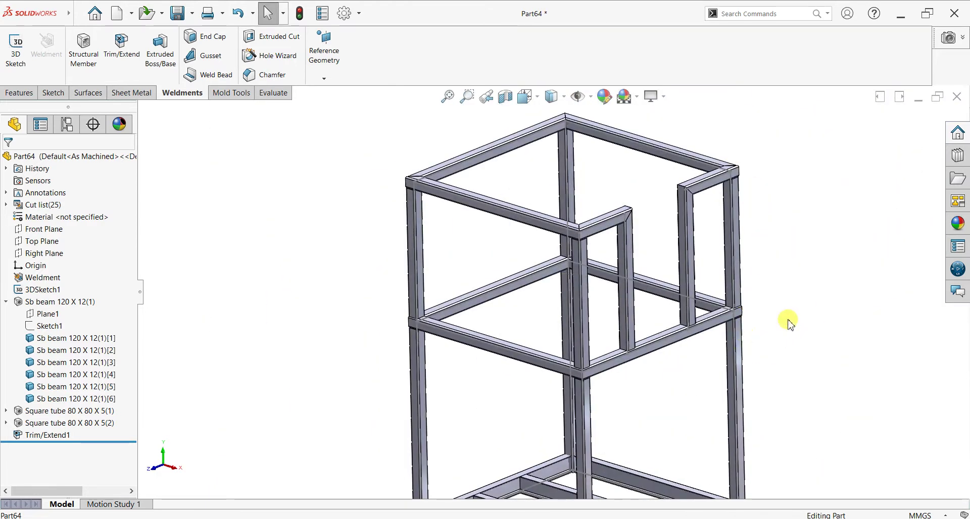
{"action": "scroll", "coordinate": [764, 315], "scroll_direction": "up", "scroll_amount": 2}
{"action": "mouse_move", "coordinate": [812, 283]}
{"action": "middle_mouse_down"}
{"action": "mouse_move", "coordinate": [747, 311]}
{"action": "mouse_move", "coordinate": [771, 368]}
{"action": "mouse_move", "coordinate": [739, 276]}
{"action": "mouse_move", "coordinate": [683, 319]}
{"action": "mouse_move", "coordinate": [766, 305]}
{"action": "mouse_move", "coordinate": [741, 310]}
{"action": "mouse_move", "coordinate": [741, 321]}
{"action": "middle_mouse_up"}
{"action": "scroll", "coordinate": [541, 347], "scroll_direction": "down", "scroll_amount": 2}
{"action": "scroll", "coordinate": [542, 346], "scroll_direction": "down", "scroll_amount": 1}
{"action": "scroll", "coordinate": [541, 346], "scroll_direction": "down", "scroll_amount": 1}
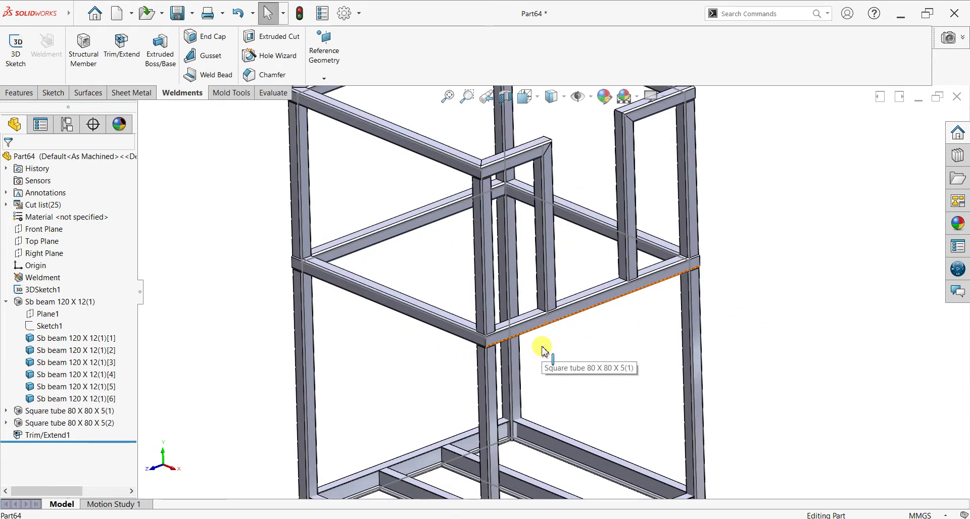
Step: Fit the frame in view, collapse the Sb beam 120 X 12(1) folder, and select 3DSketch1
{"action": "key", "text": "f"}
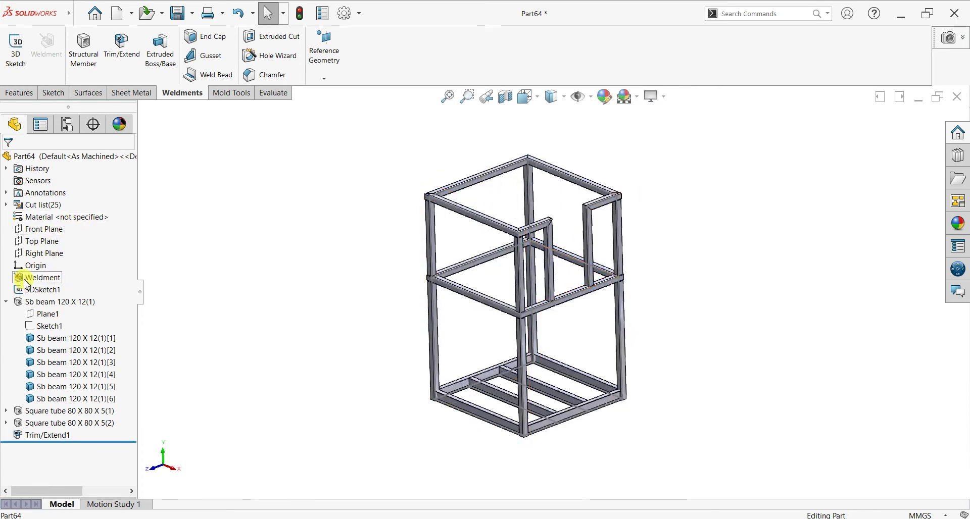
{"action": "left_click", "coordinate": [6, 301]}
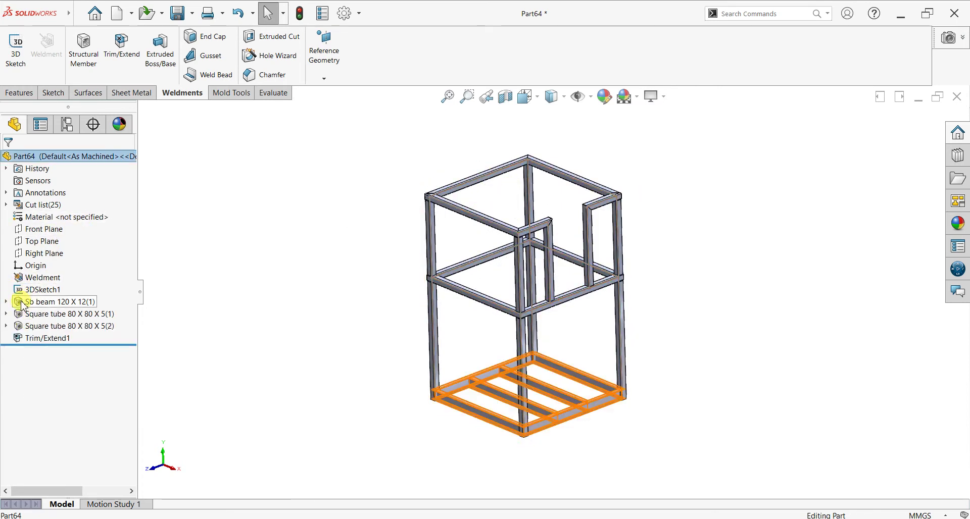
{"action": "left_click", "coordinate": [40, 288]}
Step: Edit 3DSketch1 and draw a first 1500 mm line along Z across the middle shelf
{"action": "left_click", "coordinate": [37, 260]}
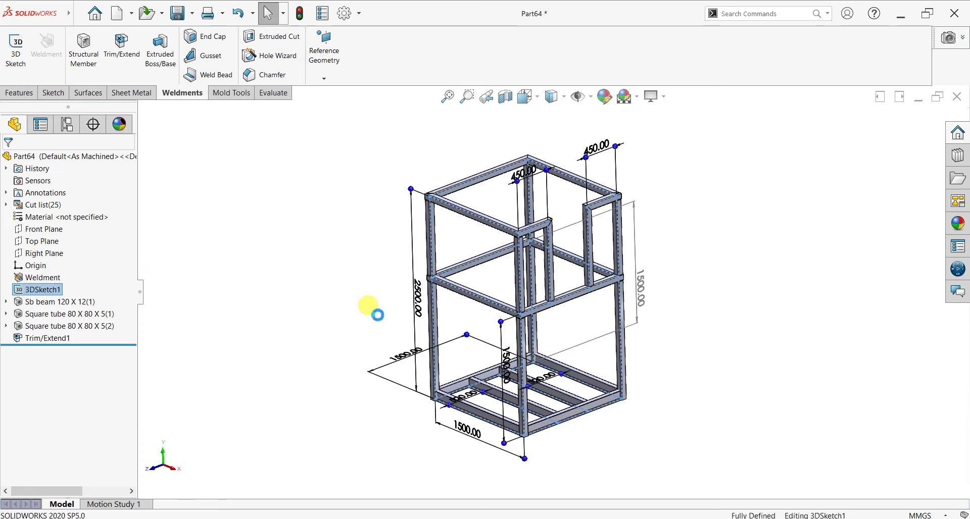
{"action": "scroll", "coordinate": [638, 271], "scroll_direction": "down", "scroll_amount": 3}
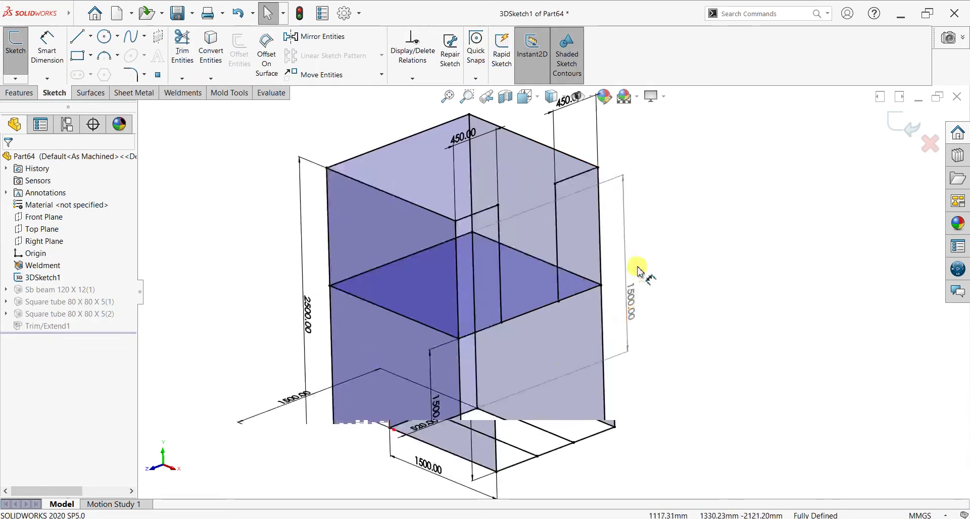
{"action": "left_click", "coordinate": [77, 36]}
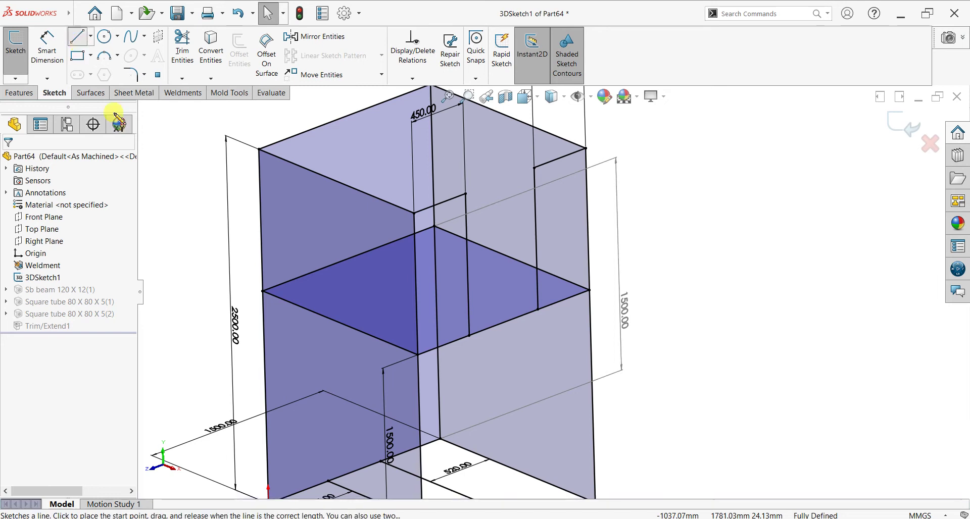
{"action": "left_click", "coordinate": [304, 309]}
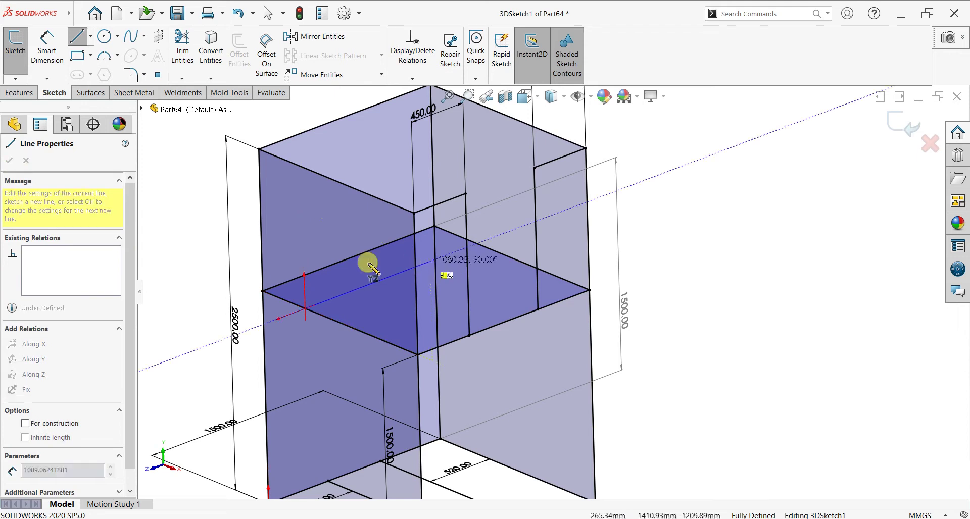
{"action": "left_click", "coordinate": [477, 244]}
{"action": "right_click", "coordinate": [707, 212]}
{"action": "left_click", "coordinate": [734, 215]}
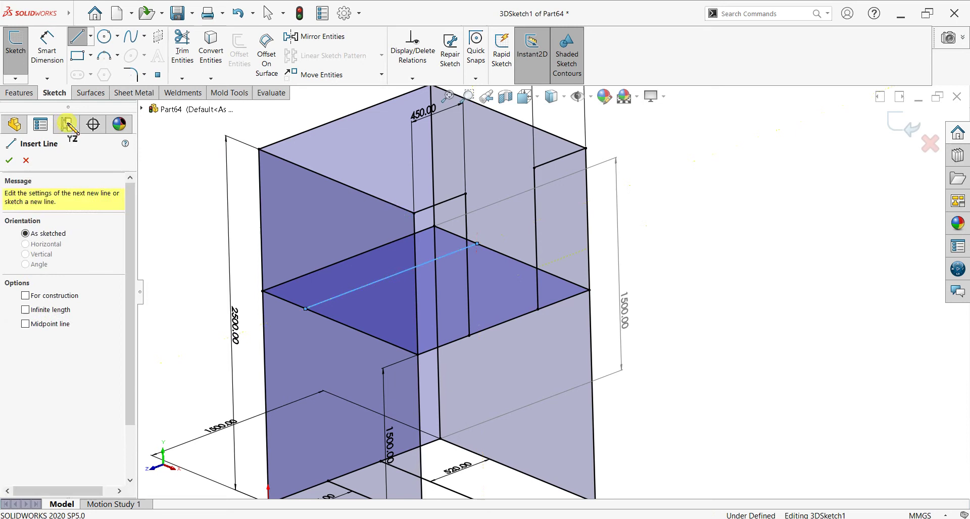
Step: Draw two more parallel 1500 mm shelf lines and select the new lines
{"action": "left_click", "coordinate": [372, 332]}
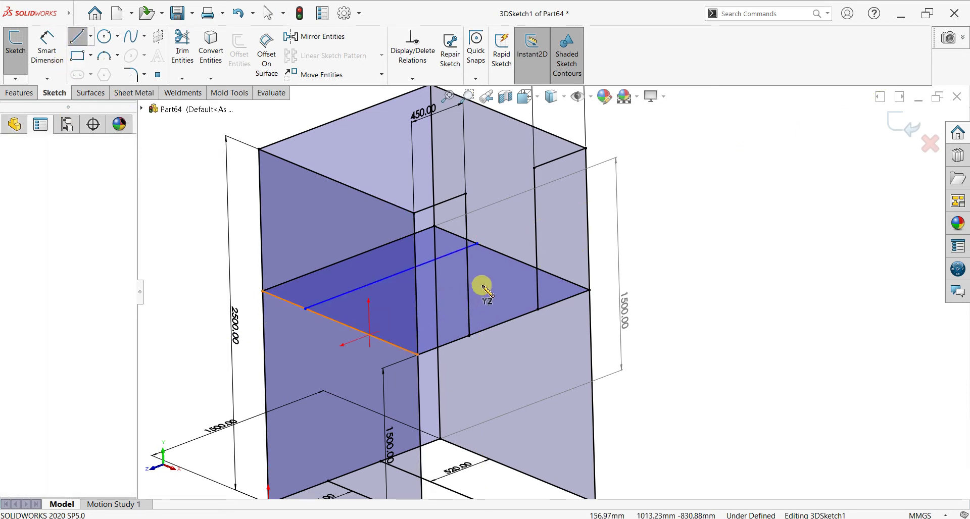
{"action": "left_click", "coordinate": [542, 271]}
{"action": "right_click", "coordinate": [622, 253]}
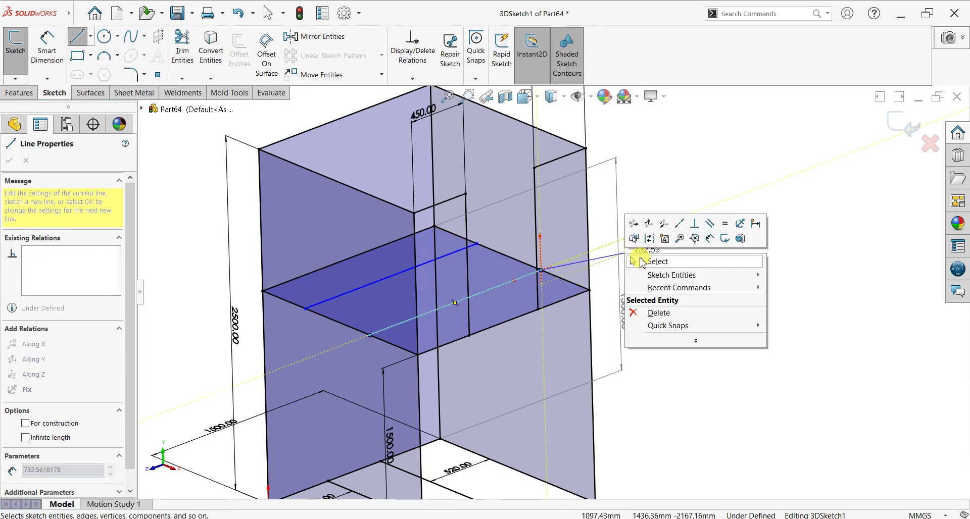
{"action": "left_click", "coordinate": [638, 257]}
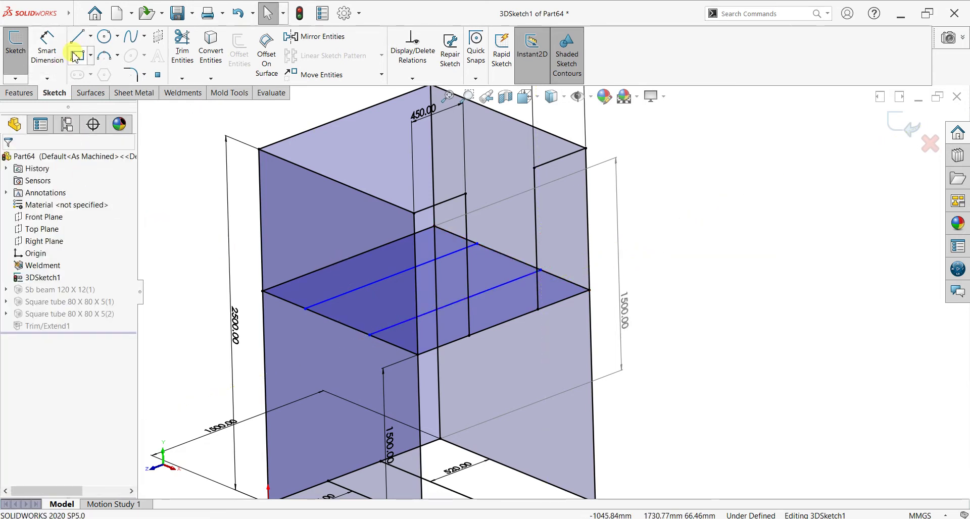
{"action": "key", "text": "l"}
{"action": "left_click", "coordinate": [340, 323]}
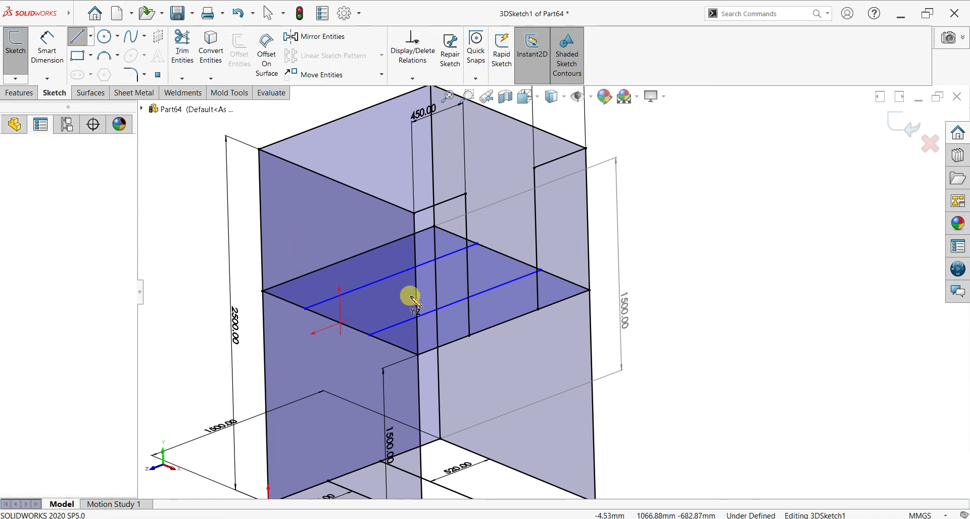
{"action": "left_click", "coordinate": [513, 259]}
{"action": "right_click", "coordinate": [651, 242]}
{"action": "left_click", "coordinate": [657, 244]}
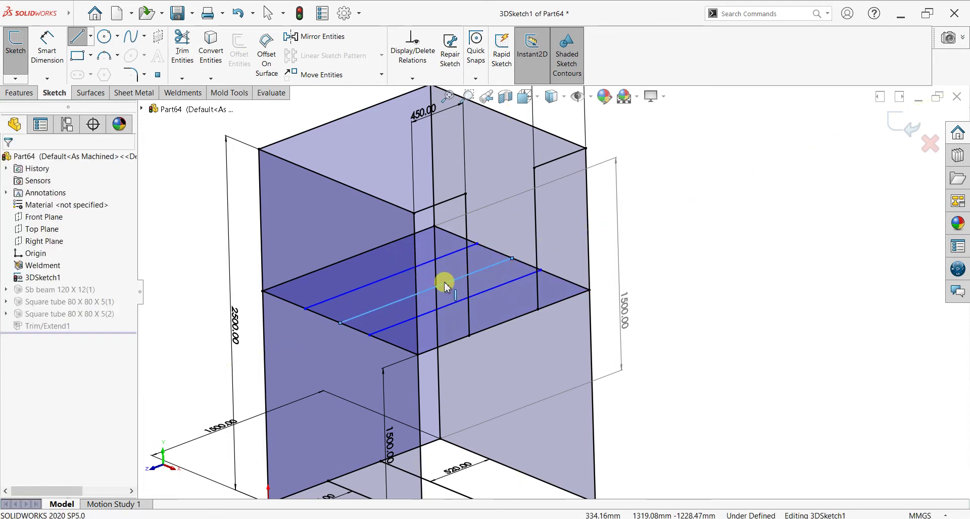
{"action": "left_click", "coordinate": [446, 260]}
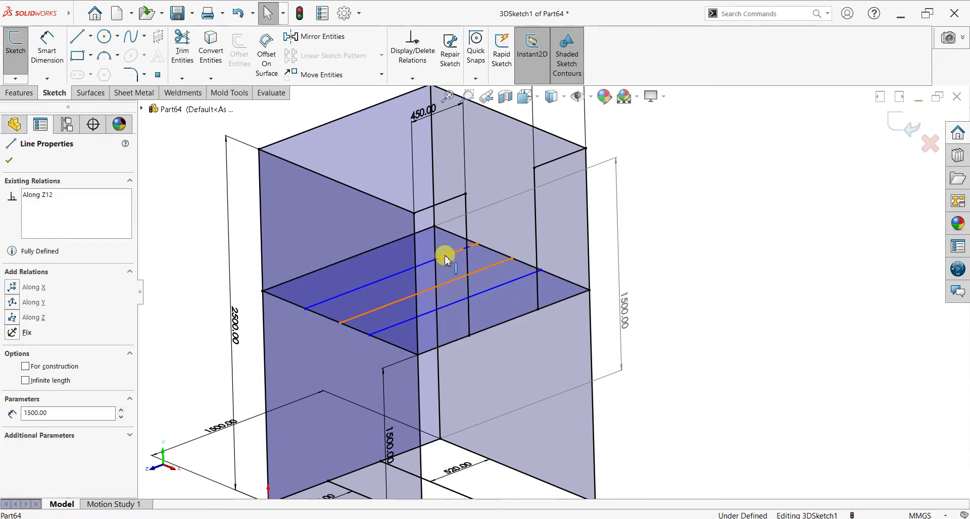
{"action": "left_click", "coordinate": [486, 297], "text": "ctrl"}
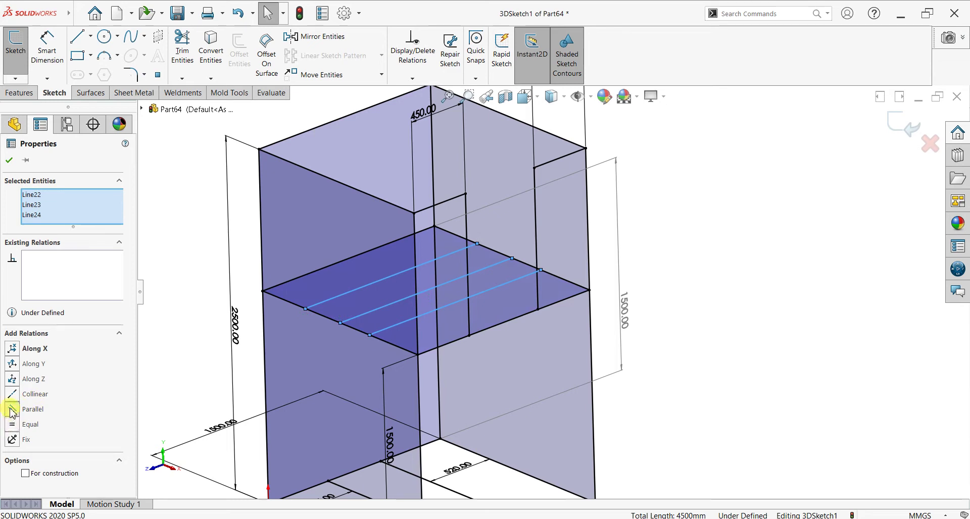
Step: Dimension the first shelf-line spacing as 750/2 (375 mm) between line endpoints
{"action": "left_click", "coordinate": [9, 161]}
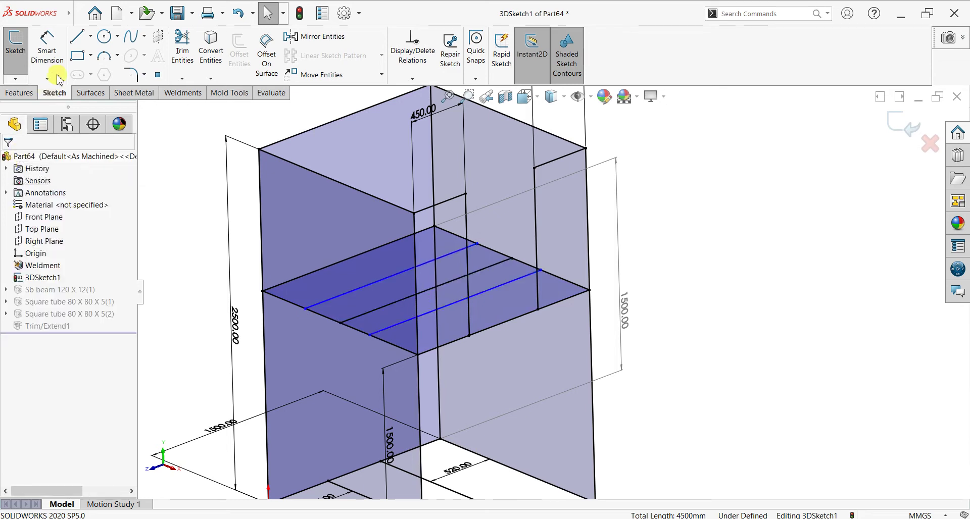
{"action": "left_click", "coordinate": [47, 48]}
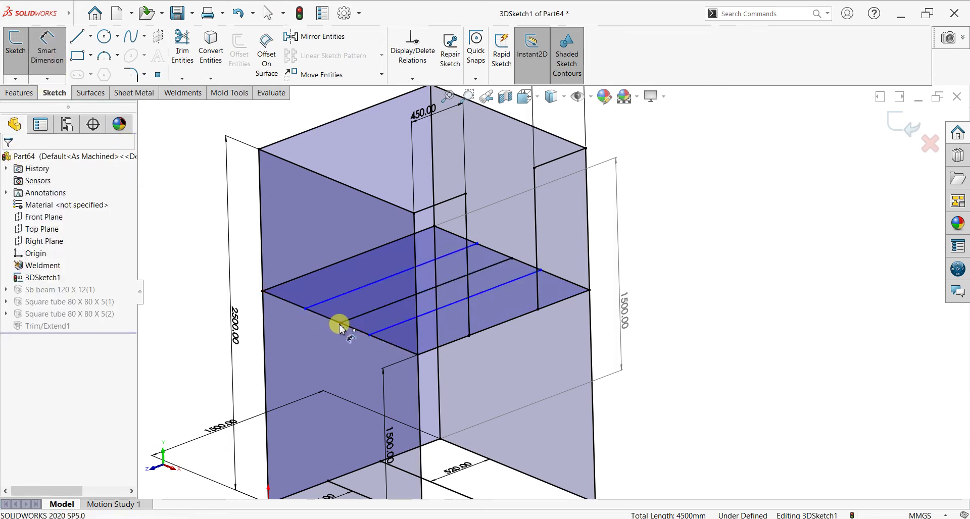
{"action": "scroll", "coordinate": [339, 324], "scroll_direction": "down", "scroll_amount": 3}
{"action": "left_click", "coordinate": [365, 320]}
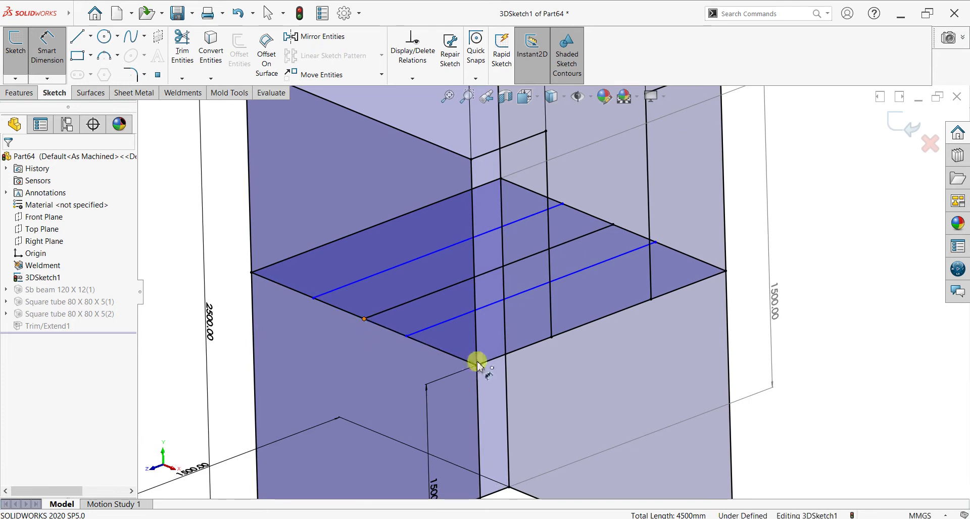
{"action": "left_click", "coordinate": [477, 364]}
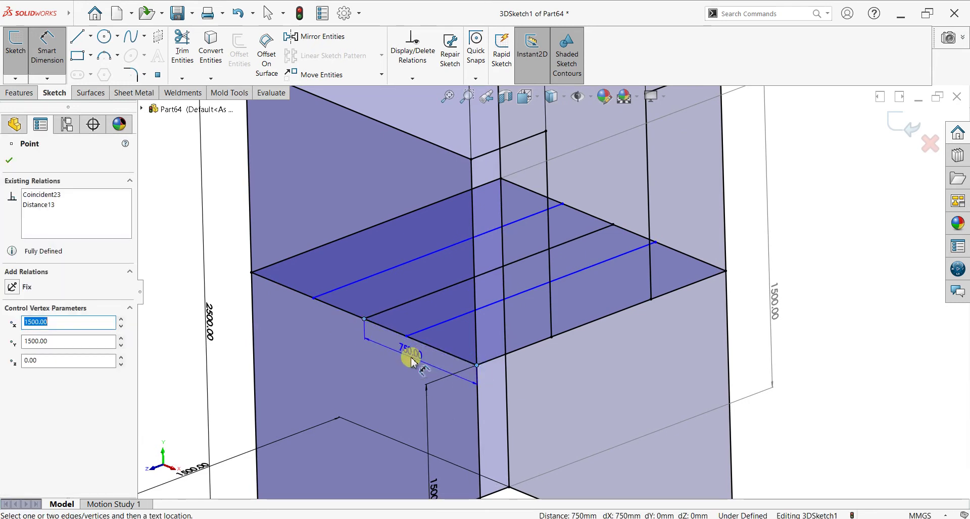
{"action": "key", "text": "Escape"}
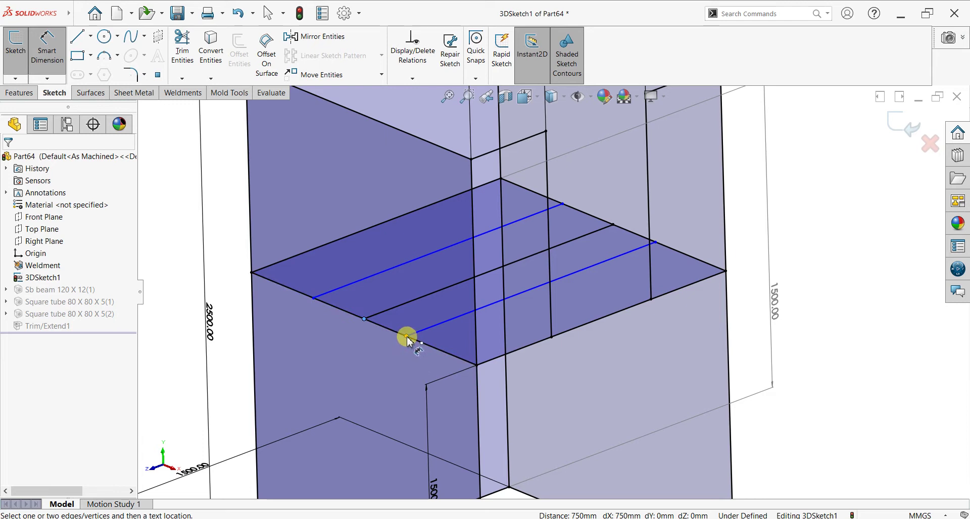
{"action": "left_click", "coordinate": [477, 365]}
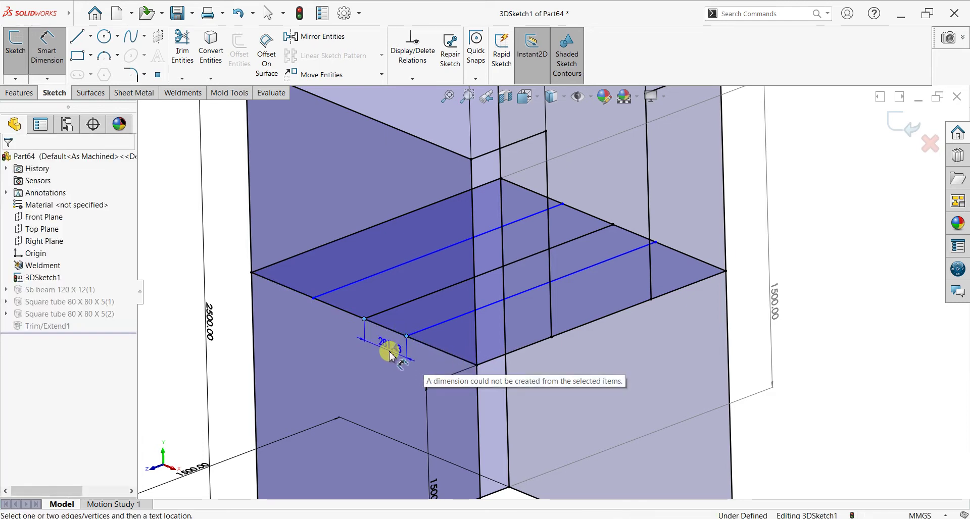
{"action": "left_click", "coordinate": [390, 354]}
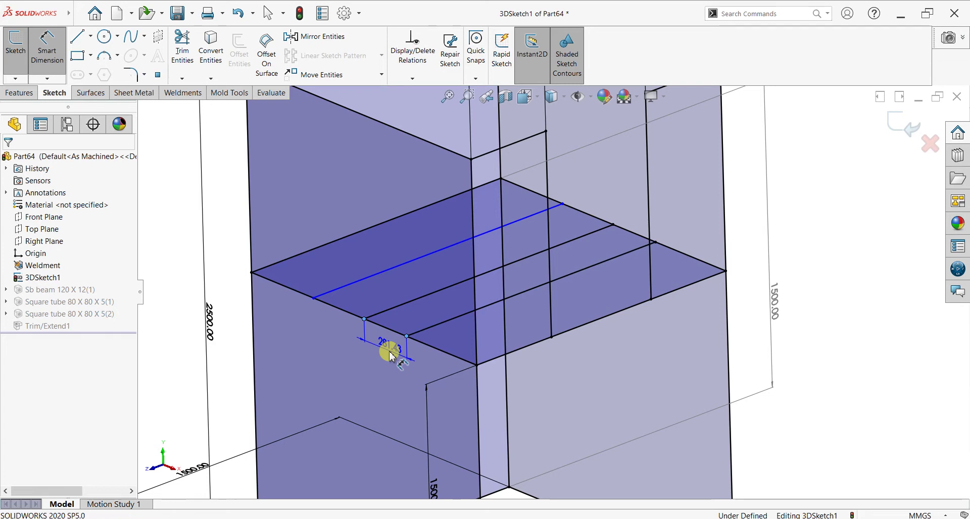
{"action": "type", "text": "750/"}
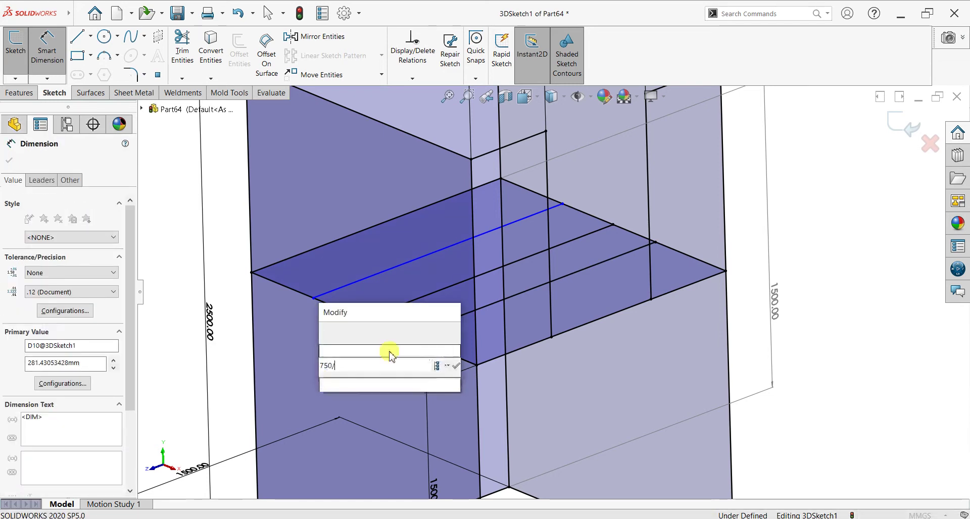
{"action": "type", "text": "2"}
{"action": "key", "text": "Return"}
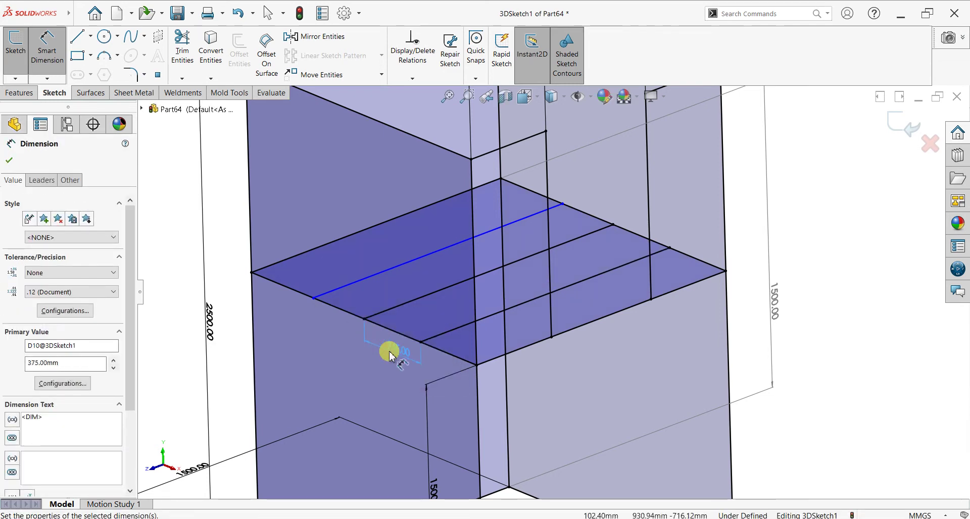
Step: Dimension the second spacing at 375 mm, fully defining and exiting the 3D sketch
{"action": "left_click", "coordinate": [363, 321]}
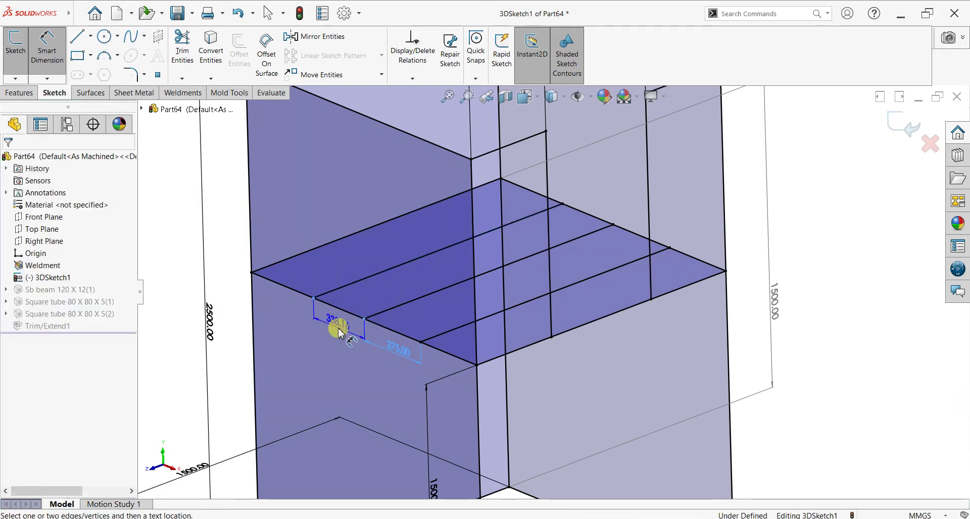
{"action": "left_click", "coordinate": [338, 331]}
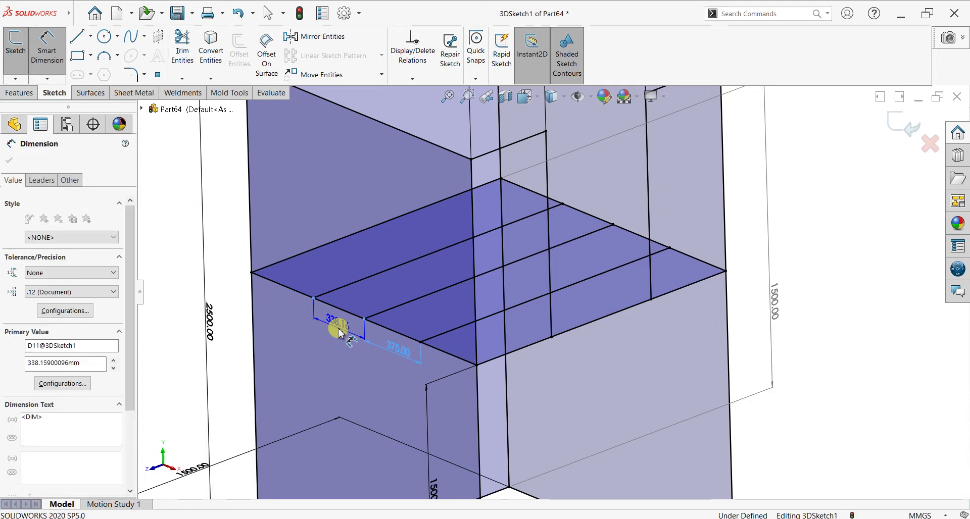
{"action": "type", "text": "37"}
{"action": "key", "text": "Return"}
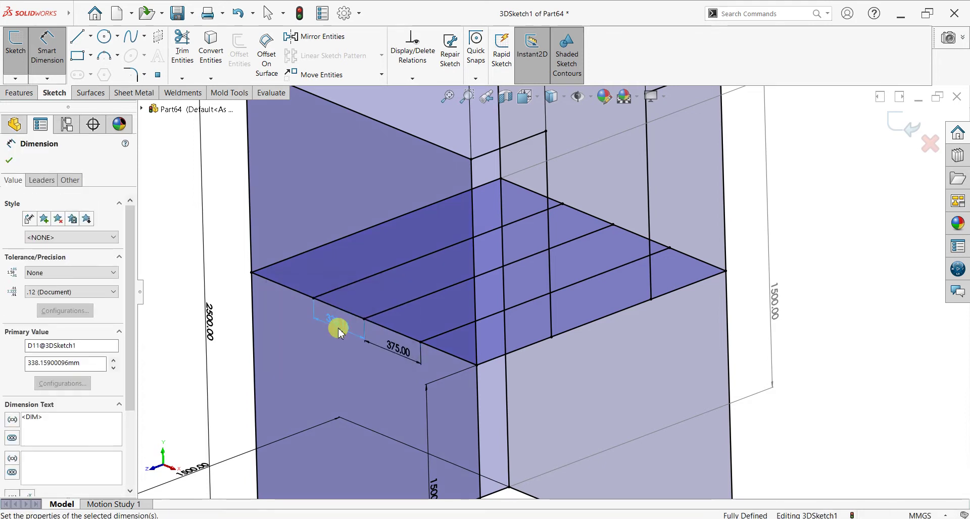
{"action": "left_click", "coordinate": [11, 161]}
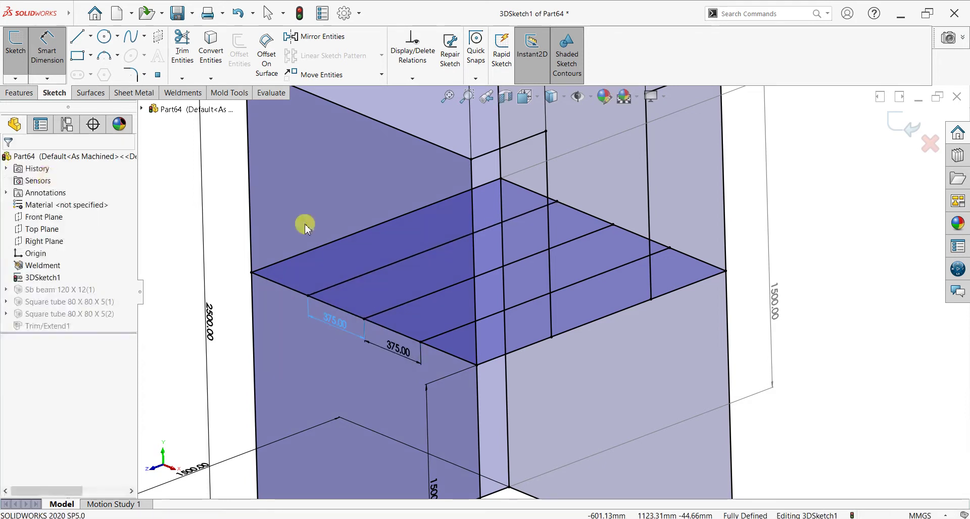
{"action": "key", "text": "Escape"}
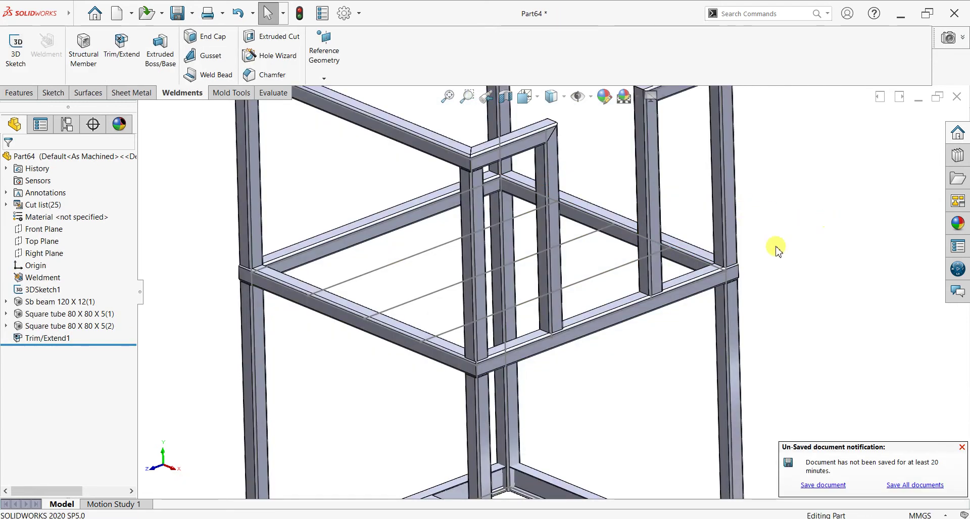
Step: Set up an ISO 80 x 80 x 5 square-tube structural member along the three shelf lines
{"action": "middle_click_drag", "start_coordinate": [776, 250], "coordinate": [794, 275]}
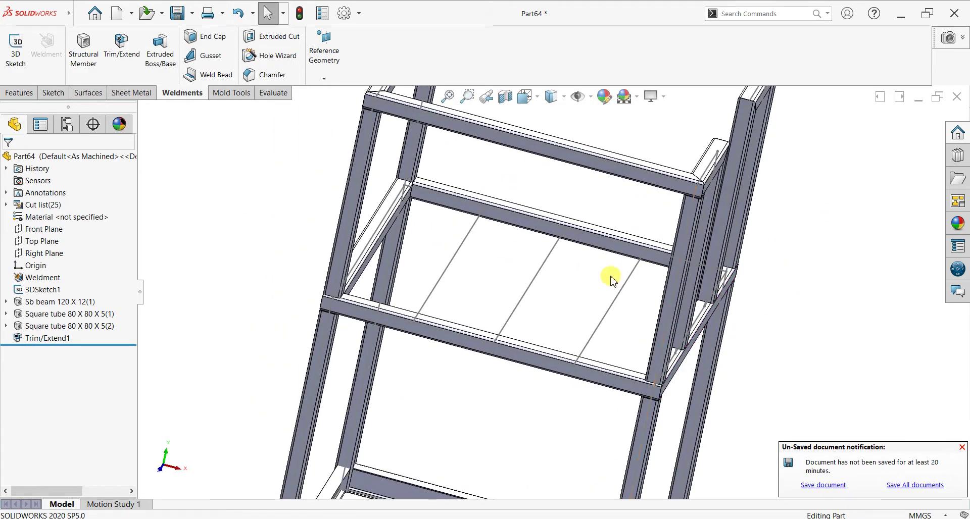
{"action": "scroll", "coordinate": [610, 275], "scroll_direction": "down", "scroll_amount": 3}
{"action": "left_click", "coordinate": [90, 67]}
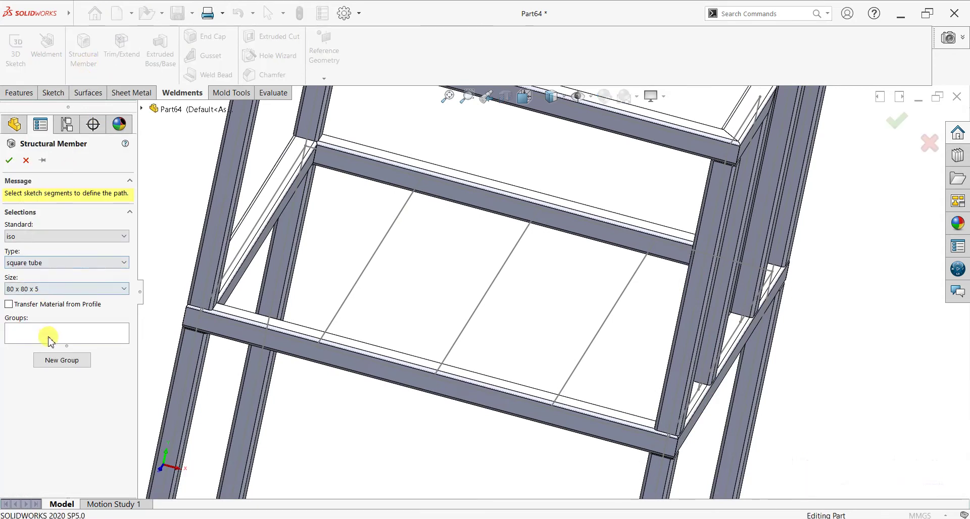
{"action": "left_click", "coordinate": [57, 339]}
{"action": "left_click", "coordinate": [360, 277]}
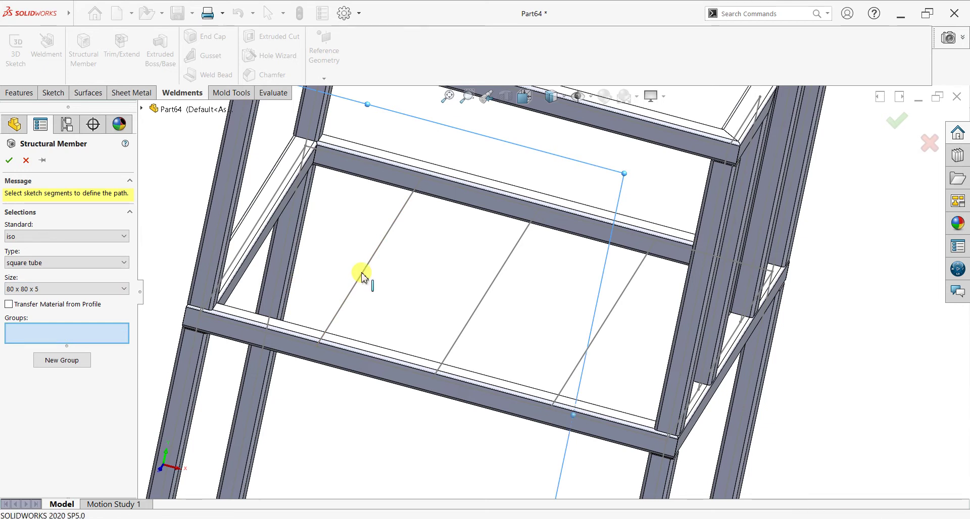
{"action": "left_click", "coordinate": [361, 277]}
{"action": "left_click", "coordinate": [504, 273]}
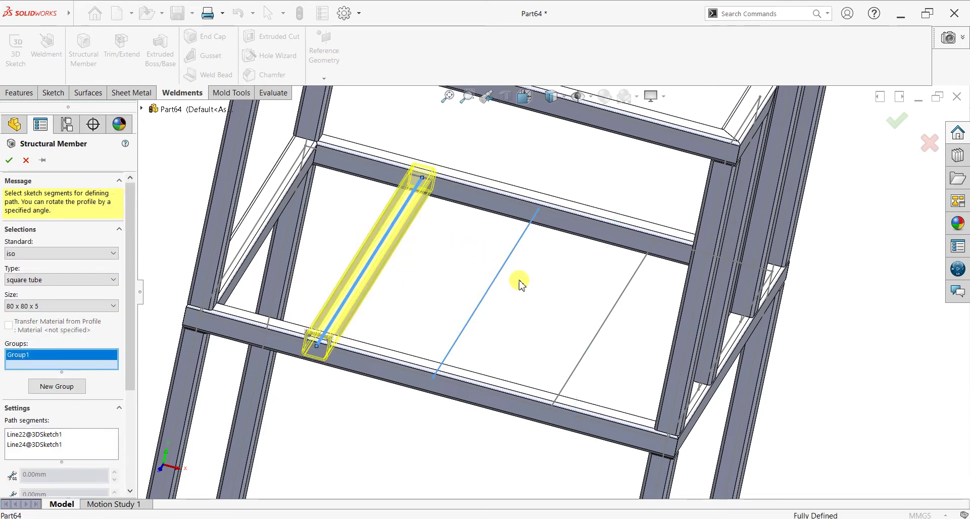
{"action": "left_click", "coordinate": [610, 313]}
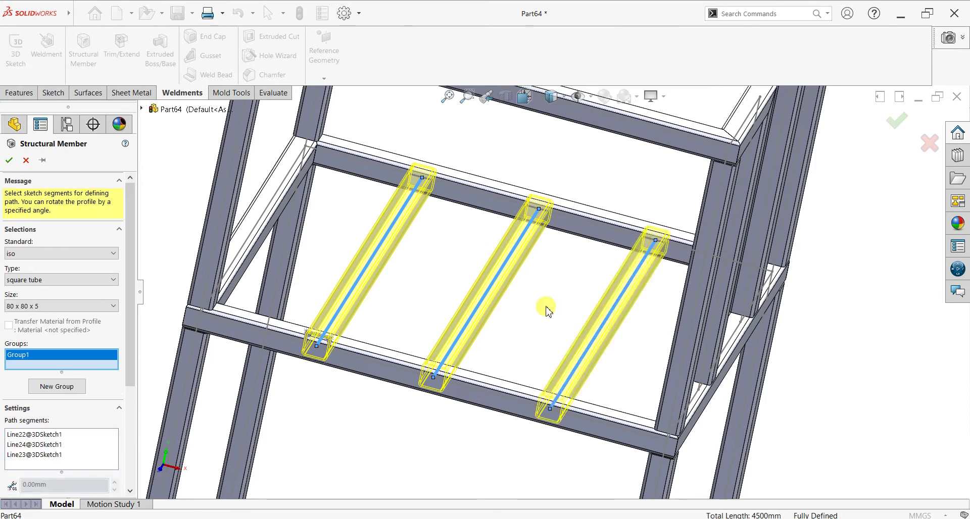
Step: Accept the three square-tube rungs and view the frame from above
{"action": "middle_click_drag", "start_coordinate": [545, 310], "coordinate": [553, 275]}
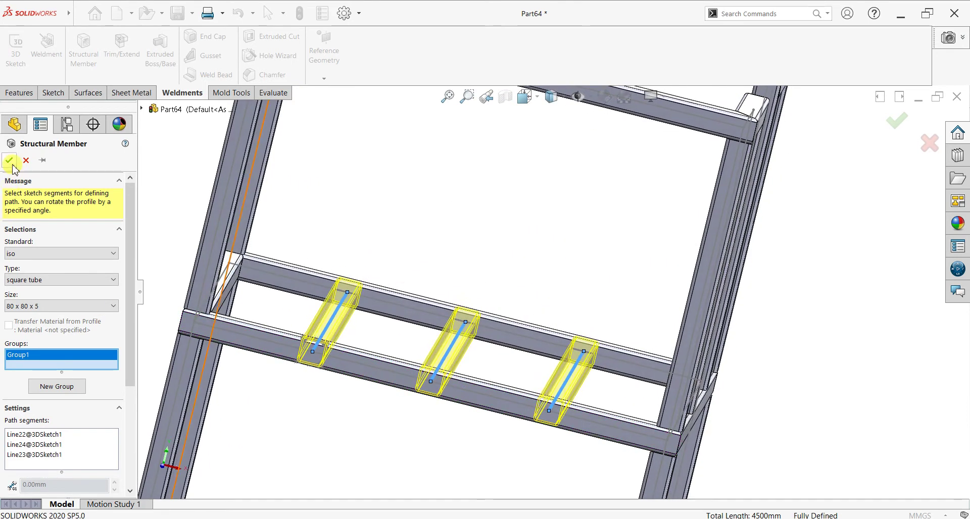
{"action": "right_click", "coordinate": [510, 211]}
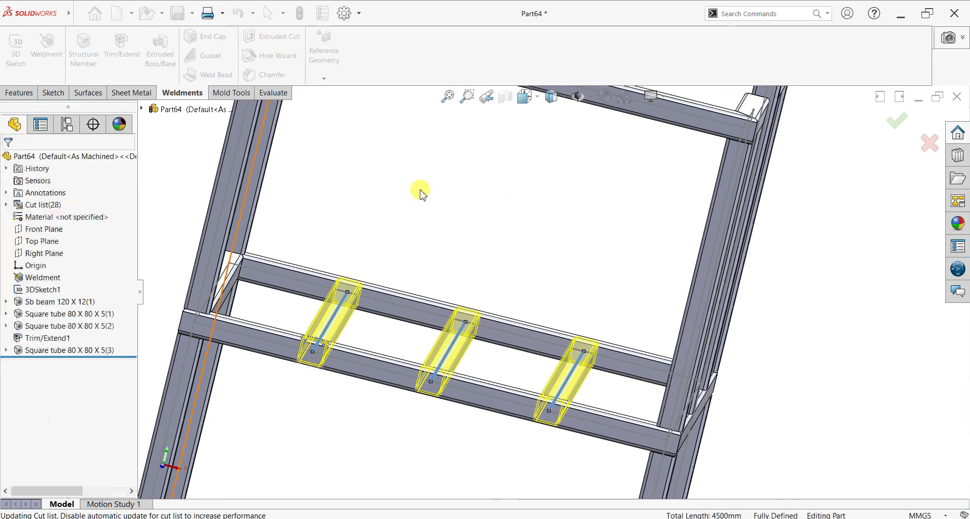
{"action": "scroll", "coordinate": [619, 236], "scroll_direction": "up", "scroll_amount": 3}
{"action": "scroll", "coordinate": [693, 303], "scroll_direction": "up", "scroll_amount": 2}
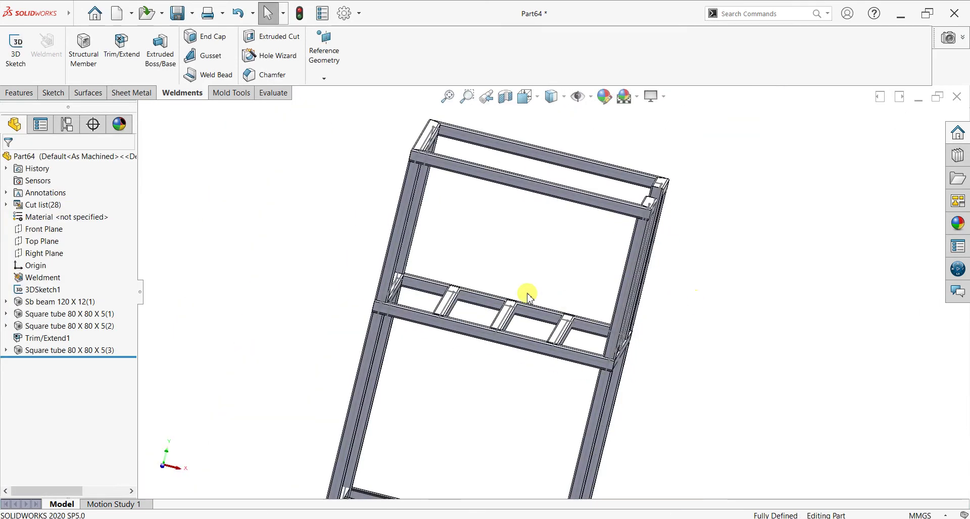
{"action": "middle_click_drag", "start_coordinate": [494, 319], "coordinate": [457, 288]}
{"action": "scroll", "coordinate": [526, 327], "scroll_direction": "down", "scroll_amount": 4}
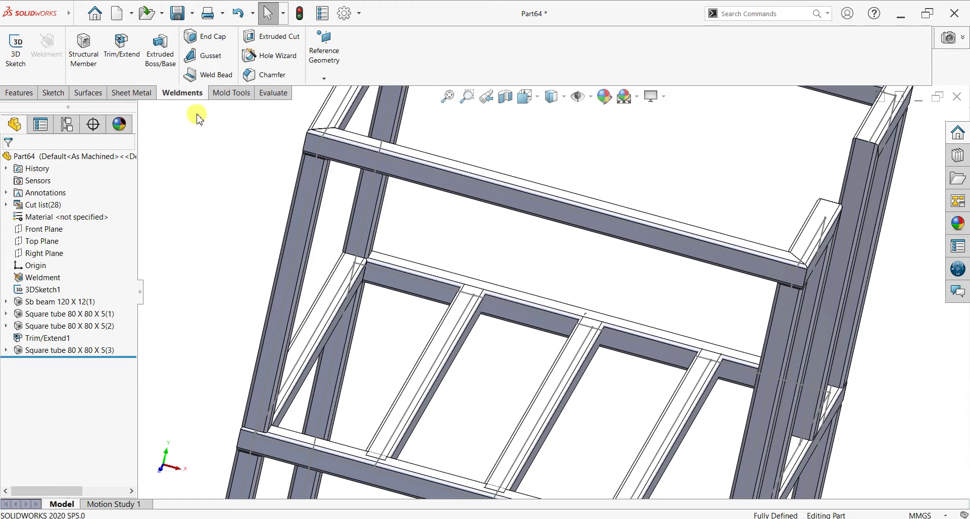
Step: Set the three new 80 x 80 x 5 tubes to trim against the two shelf-side beams
{"action": "left_click", "coordinate": [122, 46]}
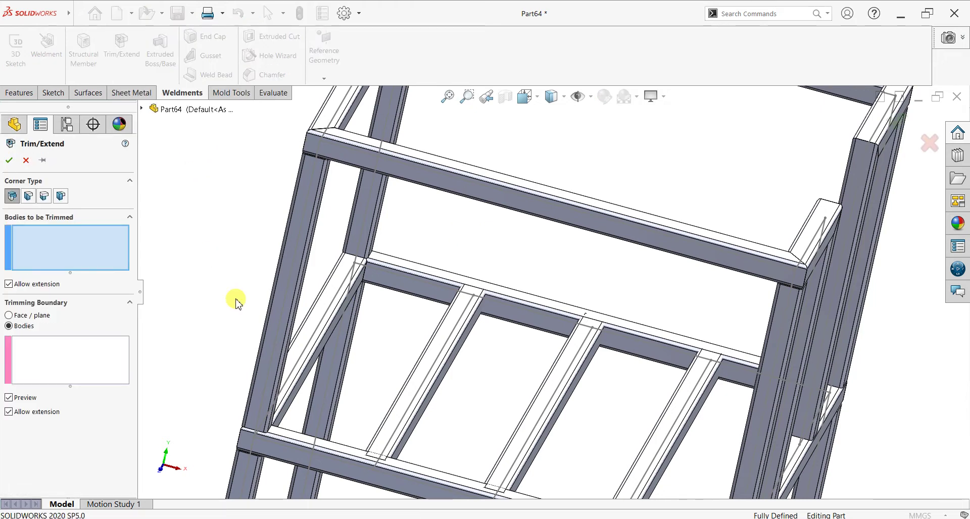
{"action": "left_click", "coordinate": [445, 368]}
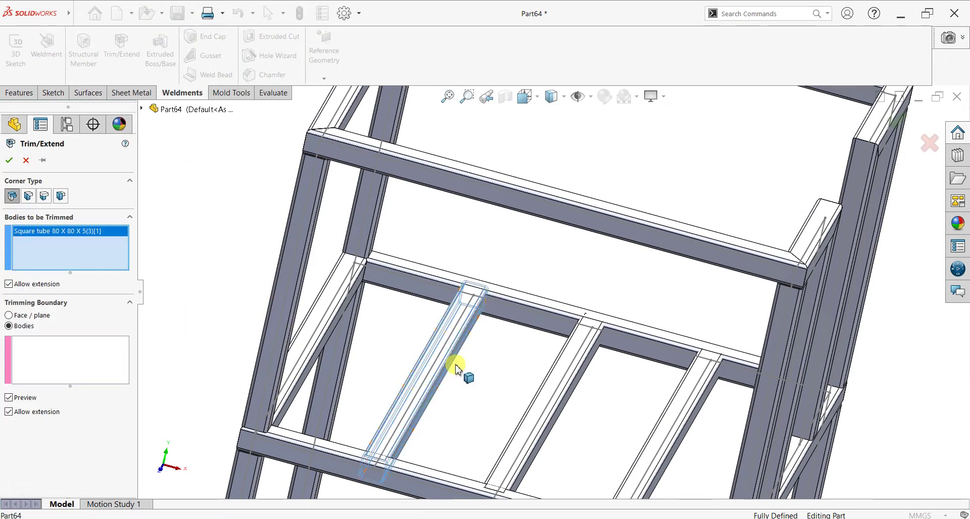
{"action": "left_click", "coordinate": [555, 394]}
{"action": "left_click", "coordinate": [666, 430]}
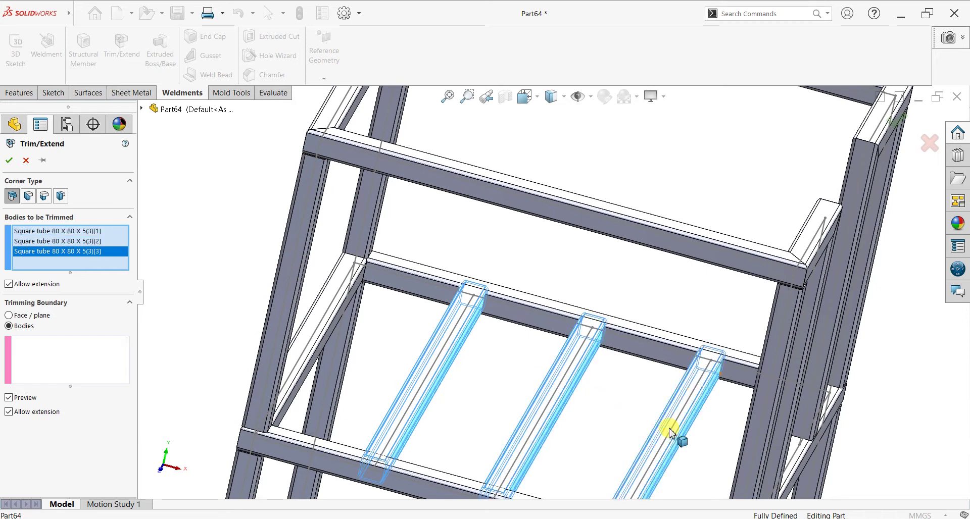
{"action": "left_click", "coordinate": [12, 382]}
{"action": "left_click", "coordinate": [504, 309]}
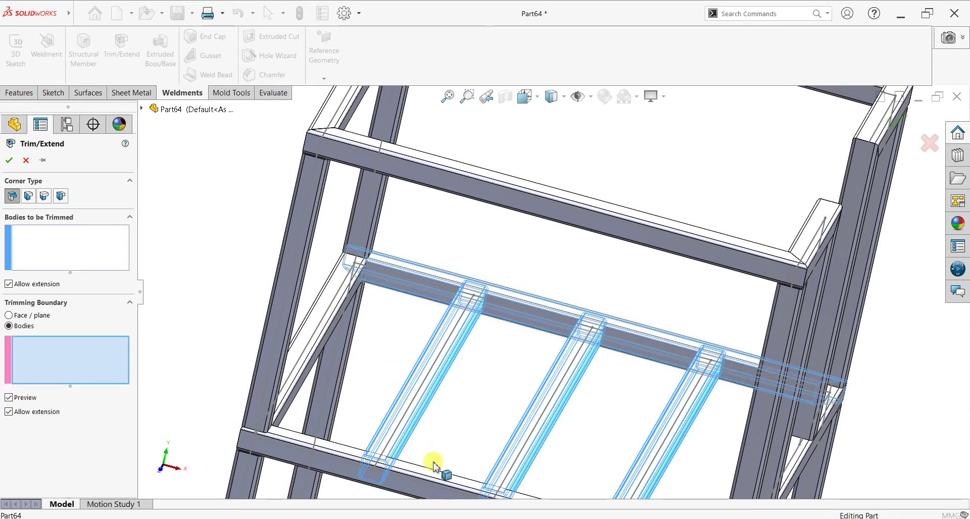
{"action": "left_click", "coordinate": [427, 488]}
{"action": "scroll", "coordinate": [542, 454], "scroll_direction": "up", "scroll_amount": 2}
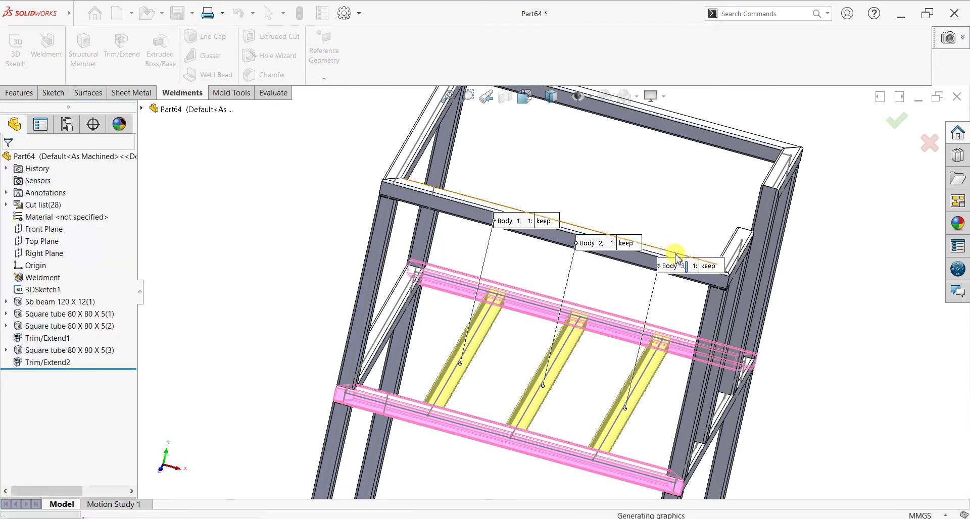
Step: Orbit and zoom around the frame to inspect the trimmed rungs on both shelves
{"action": "scroll", "coordinate": [500, 298], "scroll_direction": "down", "scroll_amount": 3}
{"action": "scroll", "coordinate": [552, 288], "scroll_direction": "down", "scroll_amount": 3}
{"action": "scroll", "coordinate": [544, 279], "scroll_direction": "up", "scroll_amount": 3}
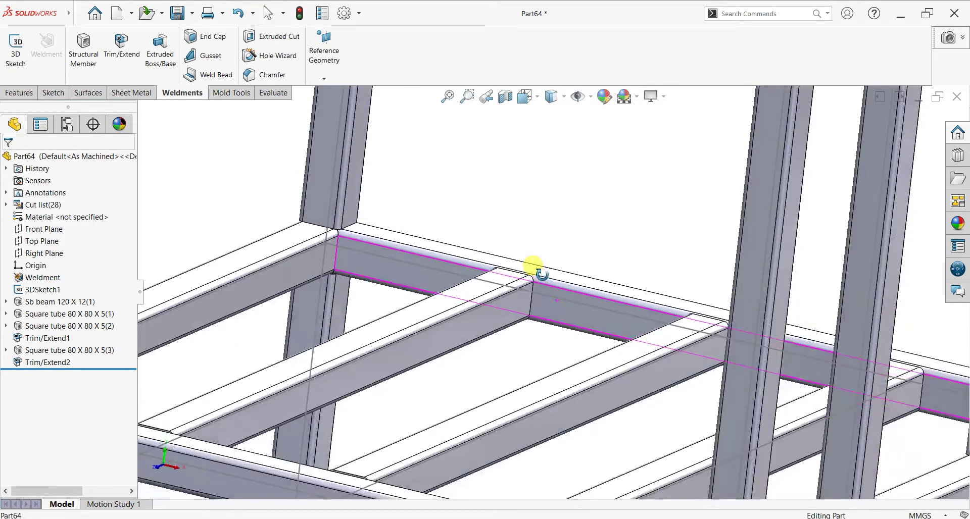
{"action": "scroll", "coordinate": [539, 303], "scroll_direction": "up", "scroll_amount": 3}
{"action": "scroll", "coordinate": [533, 359], "scroll_direction": "up", "scroll_amount": 3}
{"action": "scroll", "coordinate": [505, 384], "scroll_direction": "down", "scroll_amount": 1}
{"action": "scroll", "coordinate": [499, 386], "scroll_direction": "down", "scroll_amount": 3}
{"action": "mouse_move", "coordinate": [454, 383]}
{"action": "middle_mouse_down"}
{"action": "mouse_move", "coordinate": [444, 372]}
{"action": "mouse_move", "coordinate": [502, 372]}
{"action": "mouse_move", "coordinate": [483, 383]}
{"action": "mouse_move", "coordinate": [407, 372]}
{"action": "middle_mouse_up"}
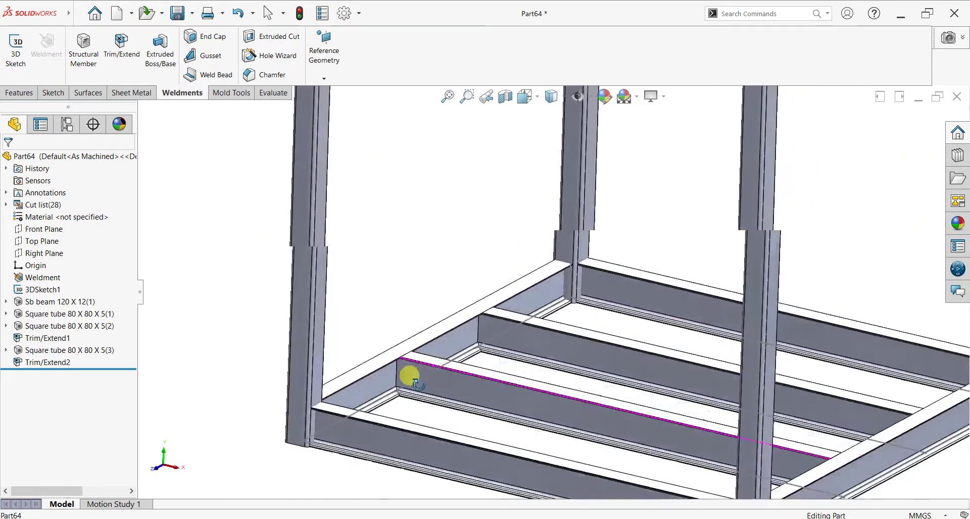
{"action": "scroll", "coordinate": [435, 383], "scroll_direction": "up", "scroll_amount": 2}
{"action": "scroll", "coordinate": [505, 353], "scroll_direction": "up", "scroll_amount": 3}
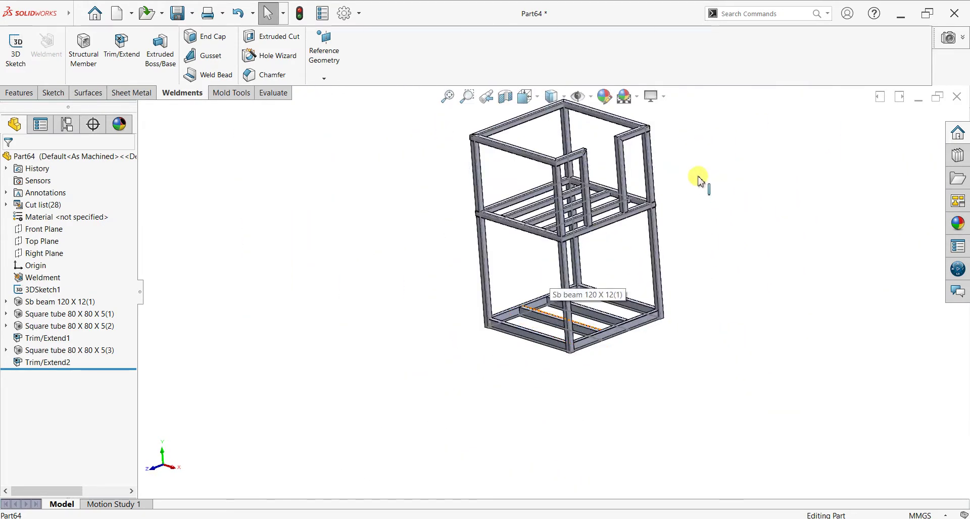
{"action": "scroll", "coordinate": [613, 234], "scroll_direction": "down", "scroll_amount": 3}
{"action": "middle_click_drag", "start_coordinate": [613, 234], "coordinate": [604, 243]}
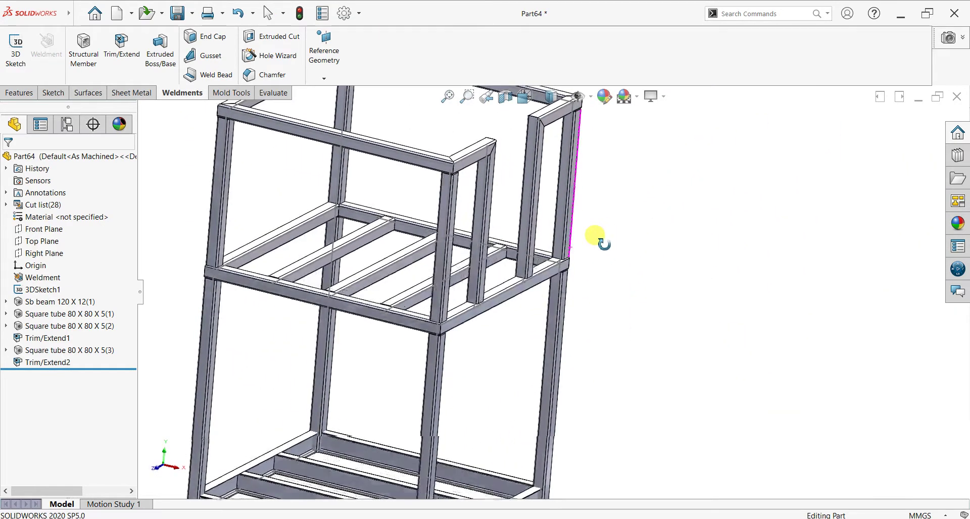
{"action": "scroll", "coordinate": [604, 242], "scroll_direction": "up", "scroll_amount": 3}
{"action": "scroll", "coordinate": [587, 290], "scroll_direction": "up", "scroll_amount": 2}
{"action": "mouse_move", "coordinate": [586, 290]}
{"action": "middle_mouse_down"}
{"action": "mouse_move", "coordinate": [562, 270]}
{"action": "mouse_move", "coordinate": [514, 281]}
{"action": "mouse_move", "coordinate": [559, 294]}
{"action": "mouse_move", "coordinate": [566, 331]}
{"action": "middle_mouse_up"}
{"action": "scroll", "coordinate": [500, 284], "scroll_direction": "down", "scroll_amount": 2}
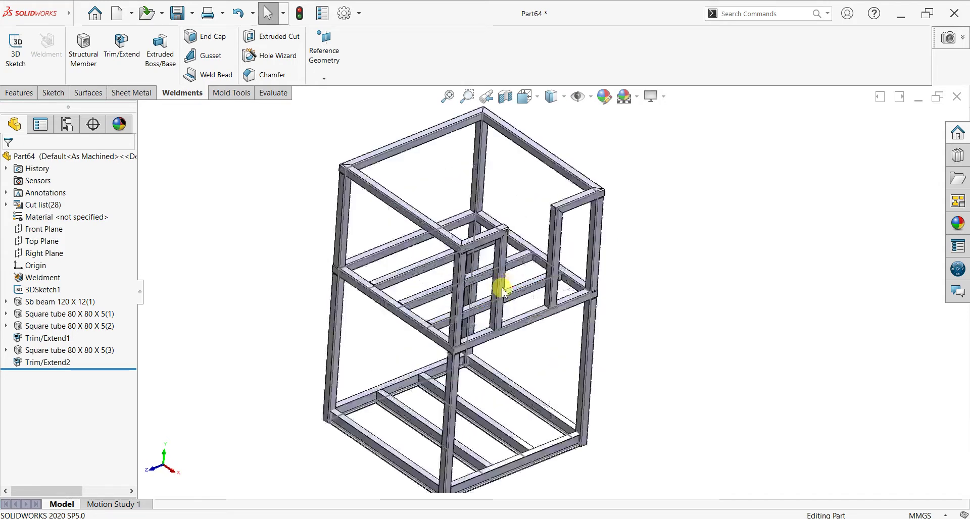
{"action": "scroll", "coordinate": [503, 291], "scroll_direction": "down", "scroll_amount": 2}
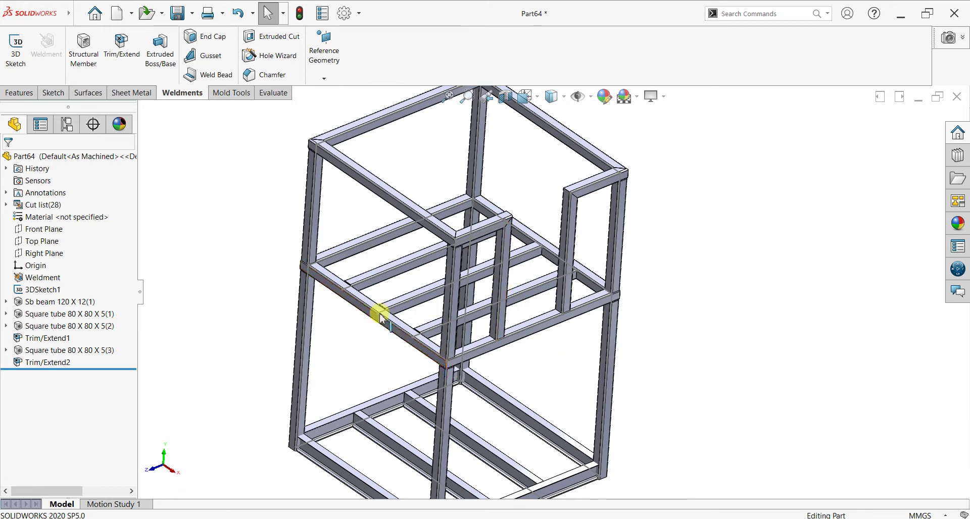
{"action": "mouse_move", "coordinate": [689, 376]}
{"action": "middle_mouse_down"}
{"action": "mouse_move", "coordinate": [667, 340]}
{"action": "mouse_move", "coordinate": [685, 369]}
{"action": "middle_mouse_up"}
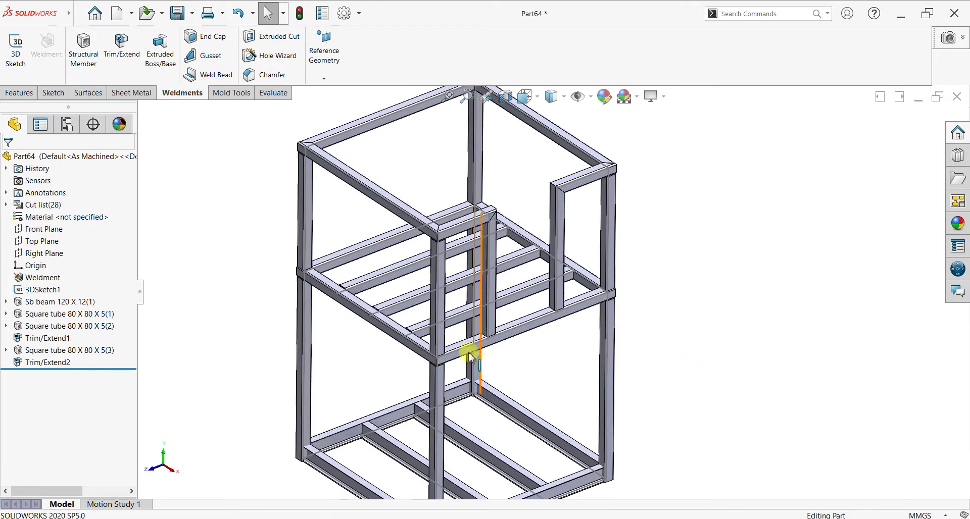
Step: Inspect a middle-shelf tube, then select the 3DSketch1 line at the shelf's front edge
{"action": "left_click", "coordinate": [376, 241]}
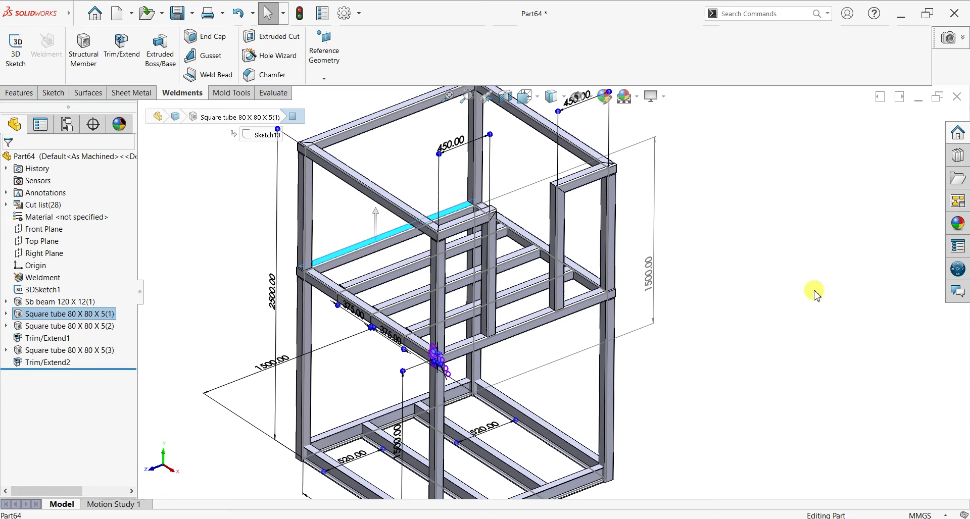
{"action": "left_click", "coordinate": [732, 361]}
{"action": "mouse_move", "coordinate": [732, 362]}
{"action": "middle_mouse_down"}
{"action": "mouse_move", "coordinate": [692, 310]}
{"action": "mouse_move", "coordinate": [621, 292]}
{"action": "mouse_move", "coordinate": [625, 357]}
{"action": "middle_mouse_up"}
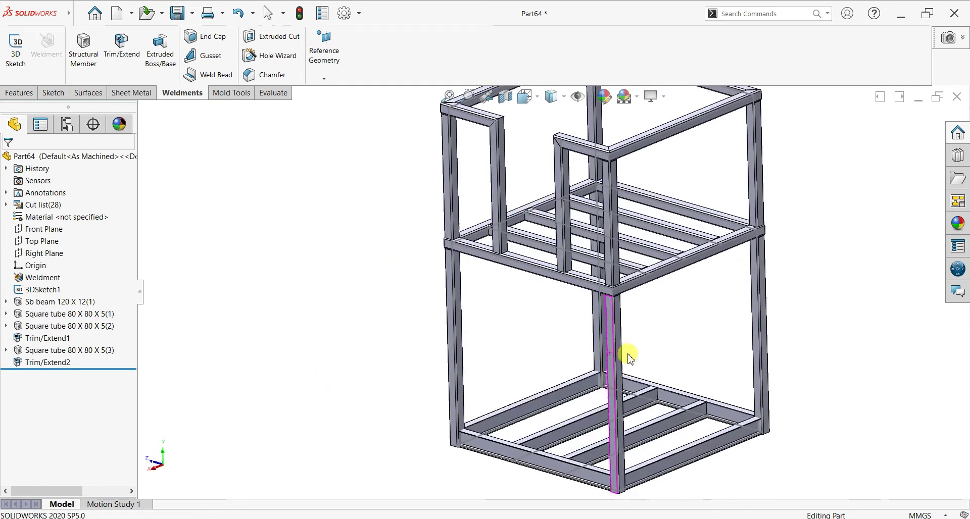
{"action": "scroll", "coordinate": [528, 319], "scroll_direction": "down", "scroll_amount": 2}
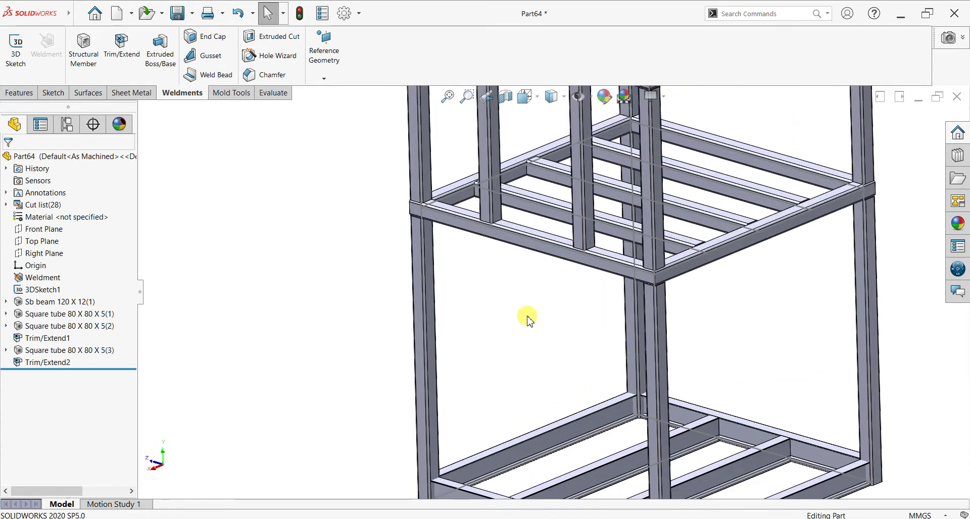
{"action": "left_click", "coordinate": [508, 236]}
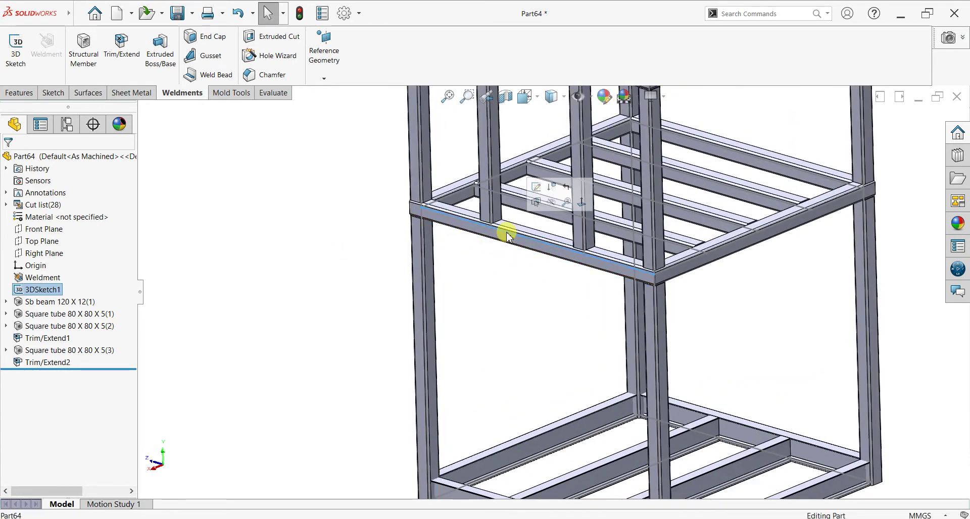
Step: Edit 3DSketch1 and draw the first ladder rail from the shelf's front edge to floor level
{"action": "left_click", "coordinate": [15, 61]}
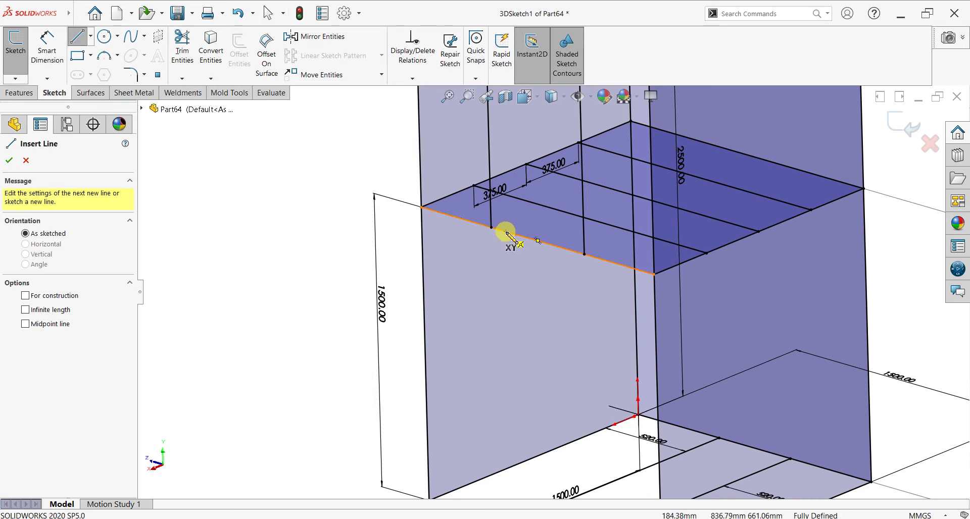
{"action": "left_click", "coordinate": [506, 232]}
{"action": "left_click", "coordinate": [440, 259]}
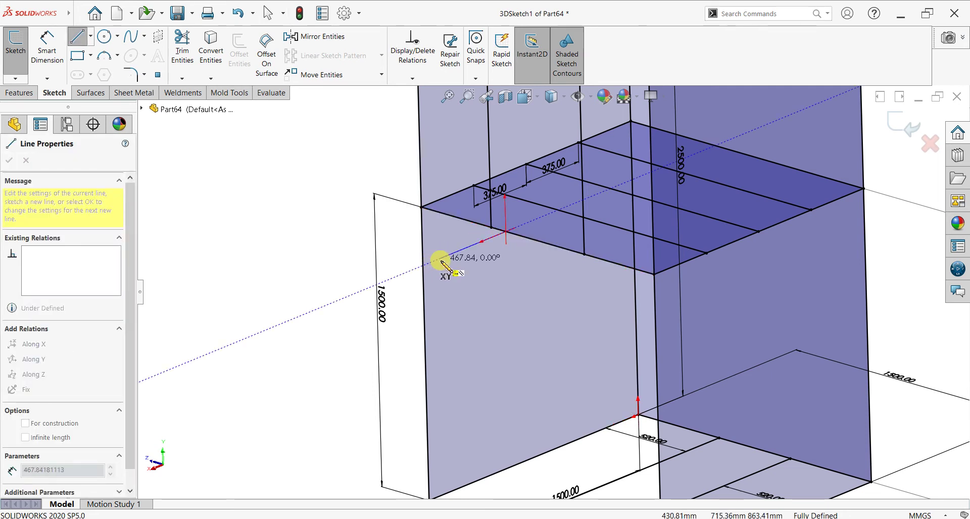
{"action": "key", "text": "z"}
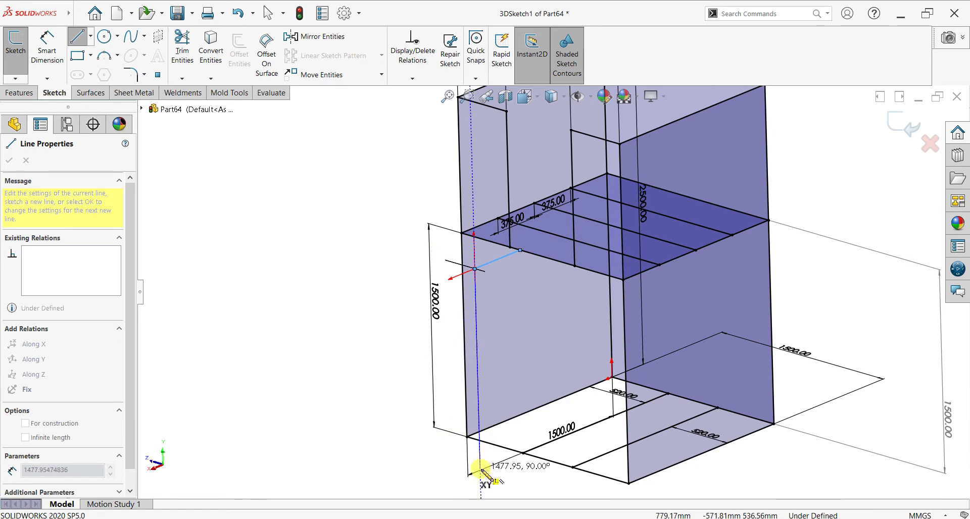
{"action": "left_click", "coordinate": [481, 470]}
{"action": "right_click", "coordinate": [346, 348]}
{"action": "left_click", "coordinate": [358, 355]}
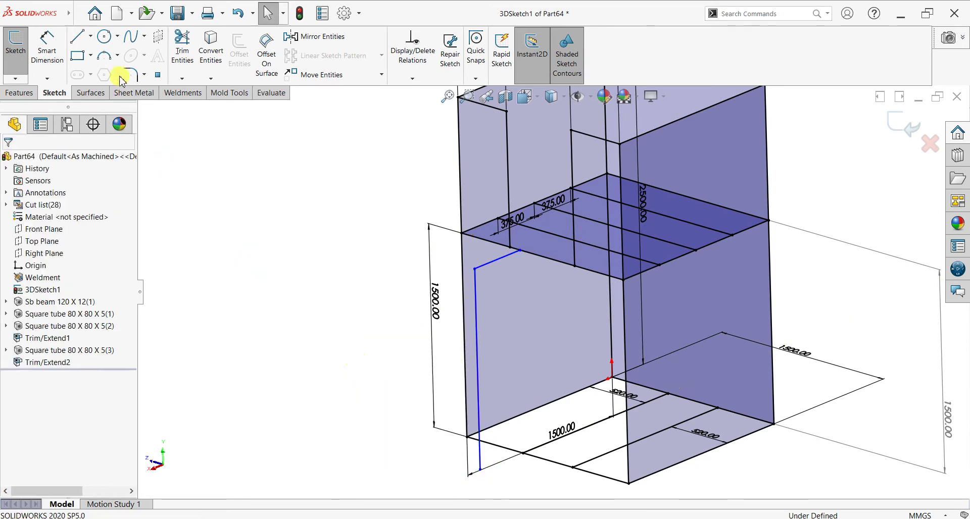
Step: Draw the second ladder rail from the shelf's front edge down to floor level
{"action": "key", "text": "l"}
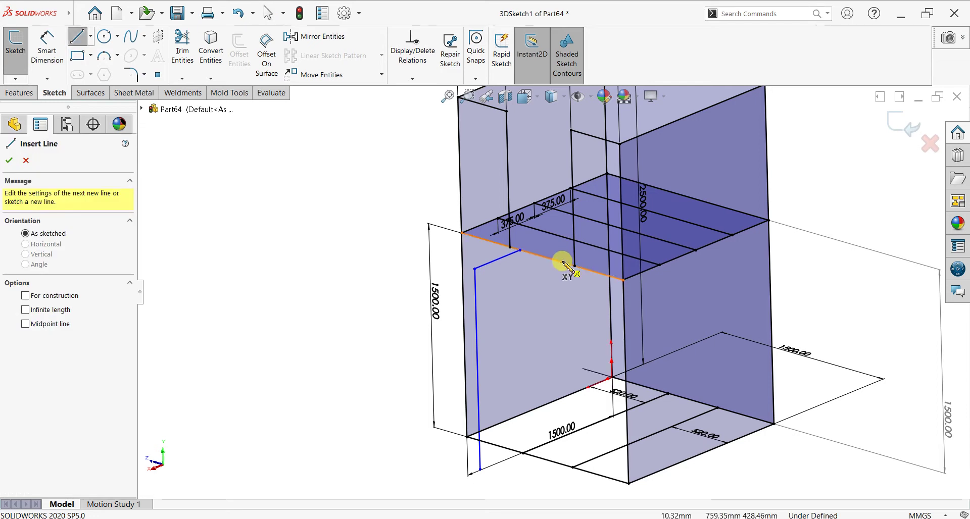
{"action": "left_click", "coordinate": [562, 262]}
{"action": "left_click", "coordinate": [517, 286]}
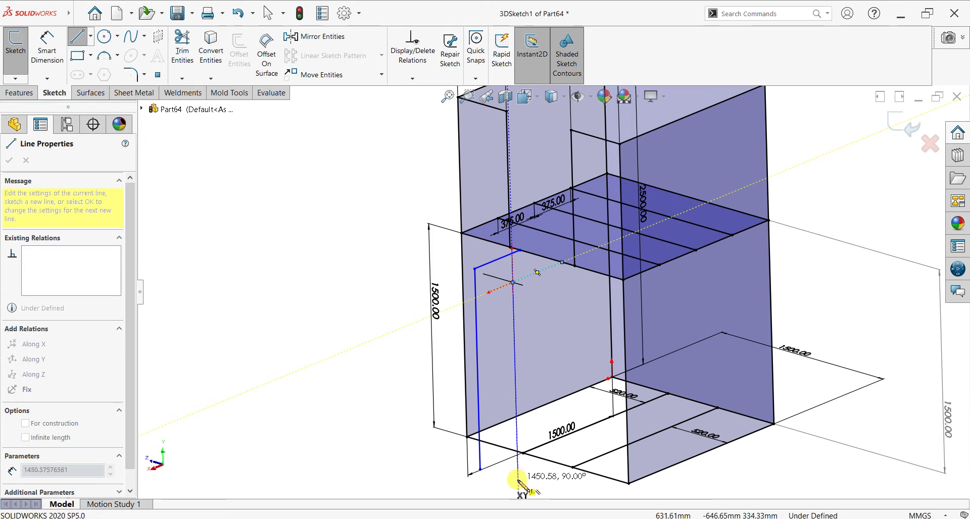
{"action": "left_click", "coordinate": [518, 479]}
{"action": "right_click", "coordinate": [314, 351]}
{"action": "left_click", "coordinate": [316, 357]}
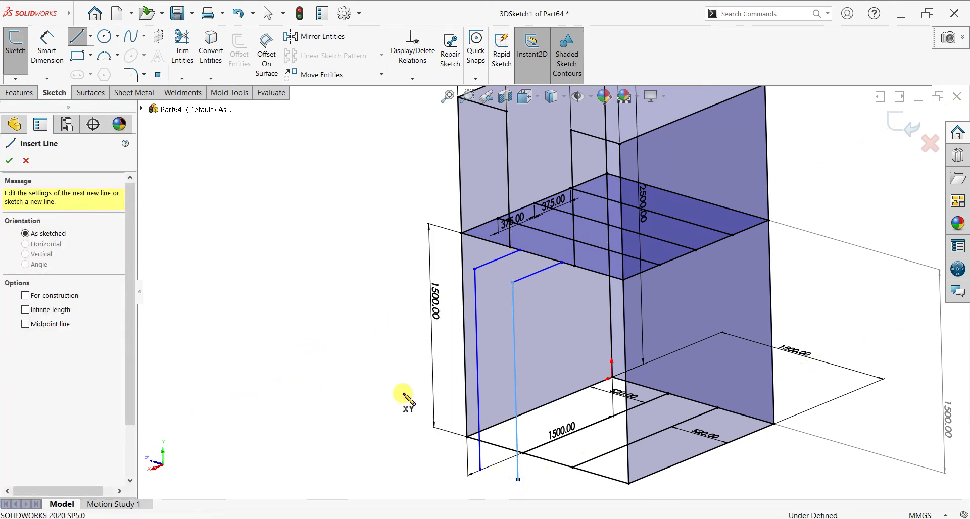
{"action": "key", "text": "Escape"}
{"action": "middle_click_drag", "start_coordinate": [414, 353], "coordinate": [412, 340]}
{"action": "scroll", "coordinate": [445, 386], "scroll_direction": "down", "scroll_amount": 3}
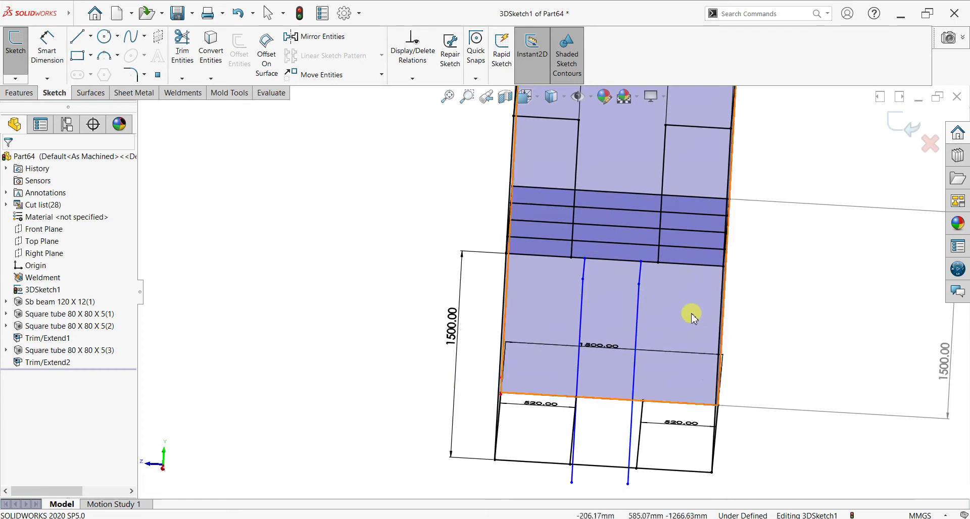
Step: Dimension the first ladder rail's offset from a point on the middle shelf's front edge
{"action": "left_click", "coordinate": [47, 48]}
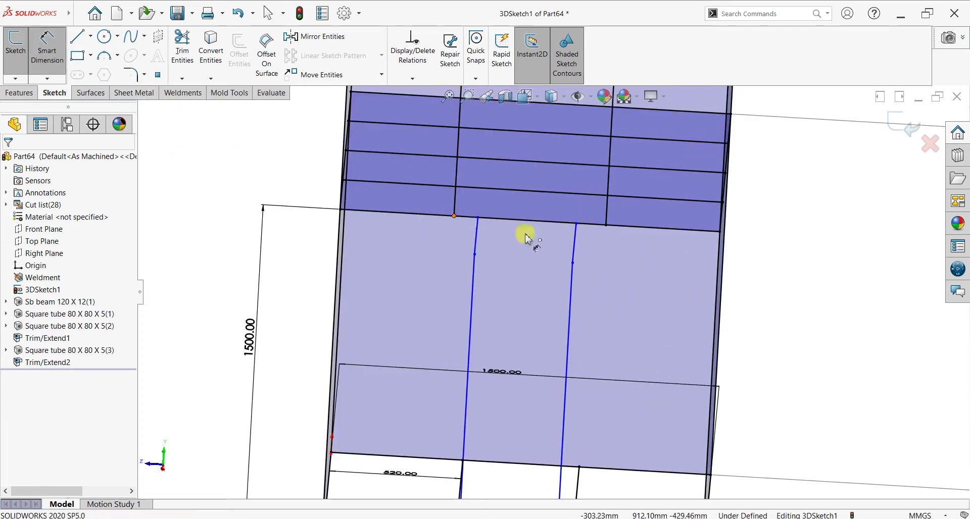
{"action": "left_click", "coordinate": [606, 225]}
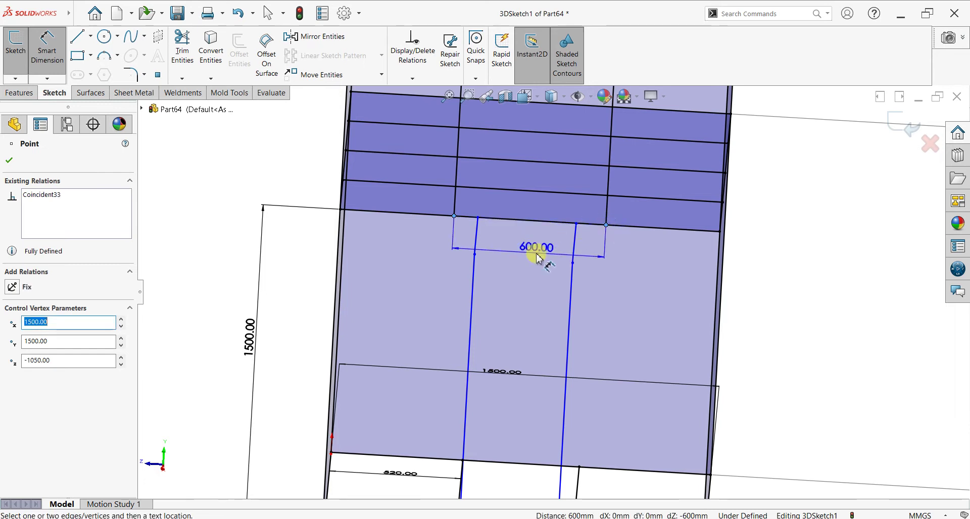
{"action": "key", "text": "Escape"}
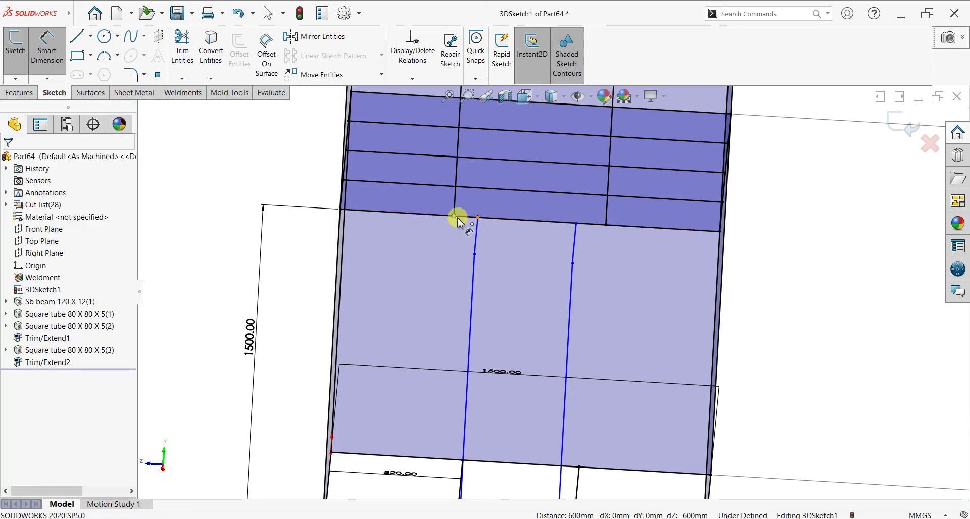
{"action": "left_click", "coordinate": [459, 224]}
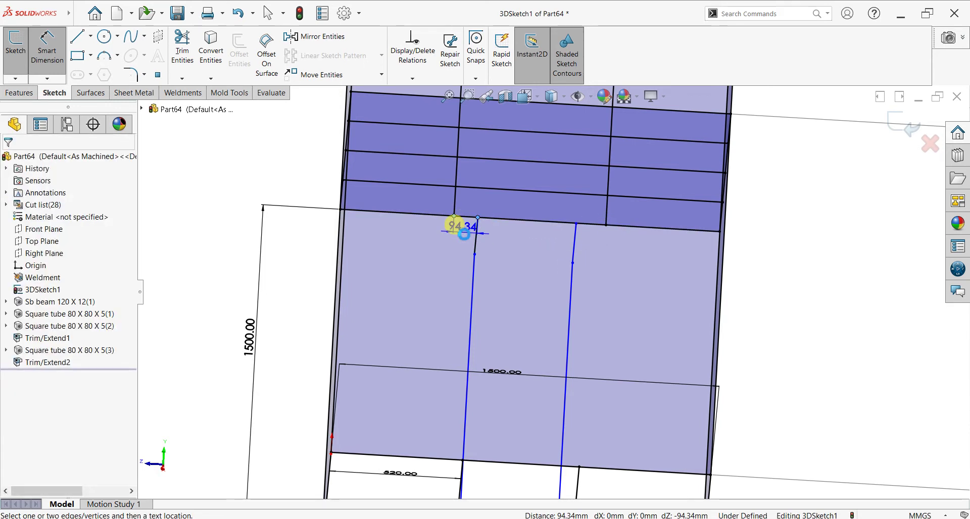
{"action": "left_click", "coordinate": [463, 233]}
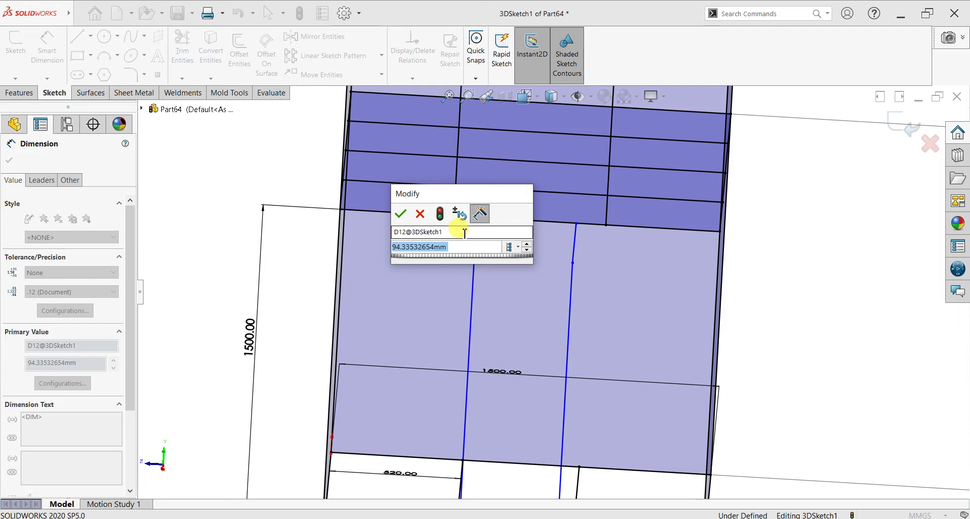
{"action": "type", "text": "90"}
{"action": "key", "text": "Return"}
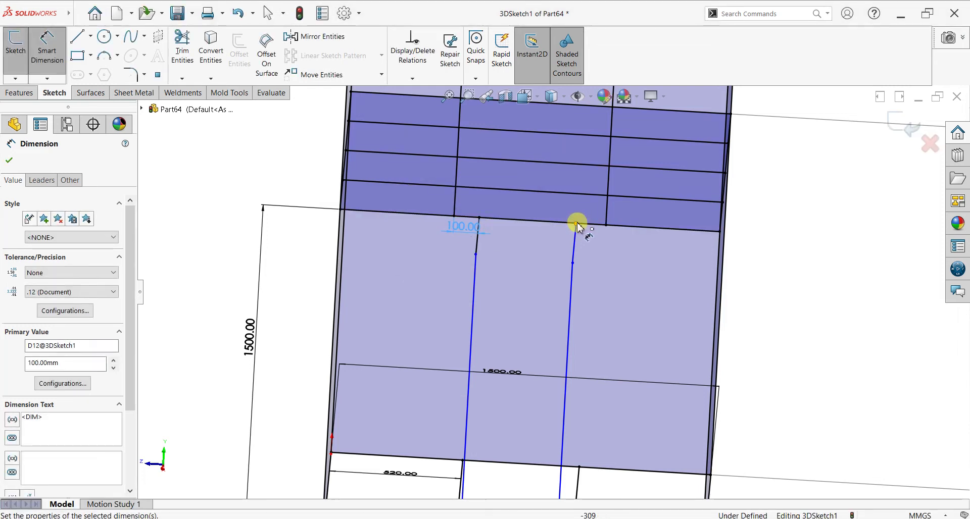
Step: Dimension the second ladder rail 100 mm from its shelf-edge vertex
{"action": "left_click", "coordinate": [606, 226]}
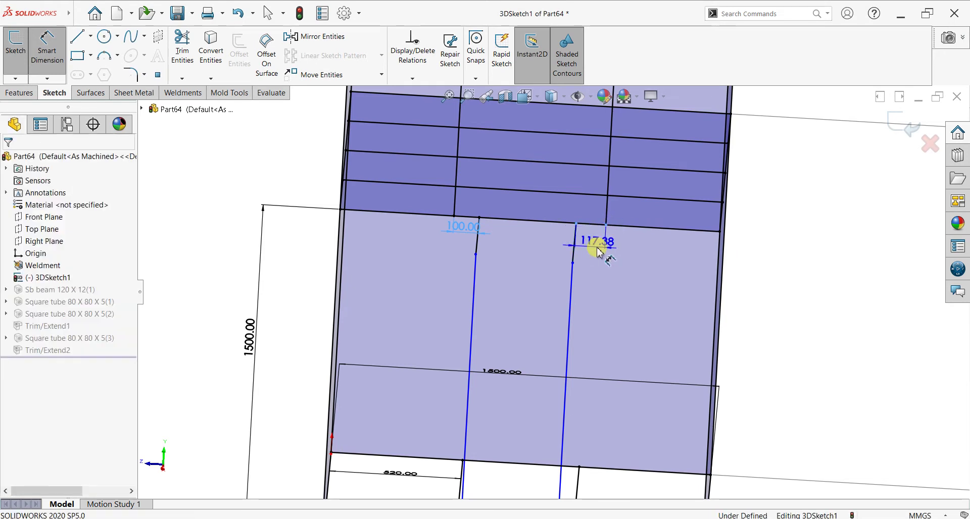
{"action": "left_click", "coordinate": [598, 251]}
{"action": "type", "text": "100"}
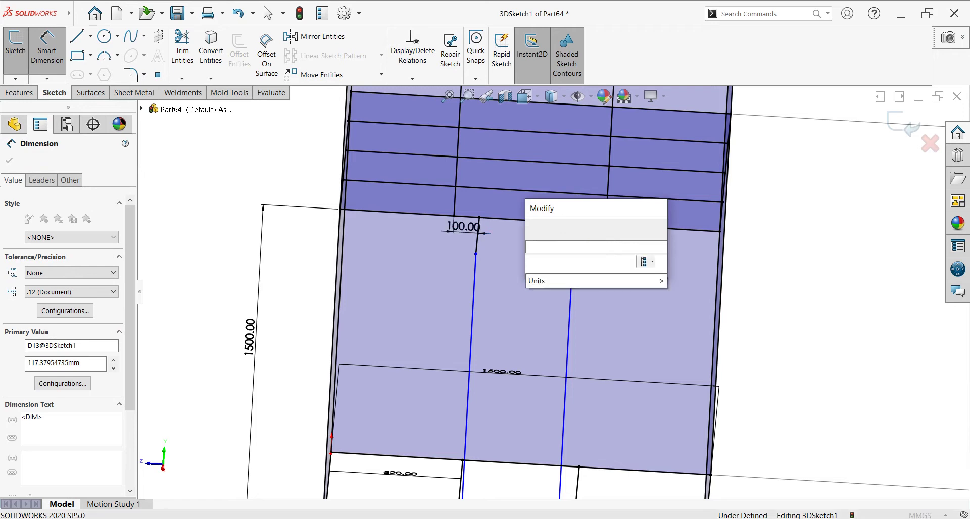
{"action": "key", "text": "Return"}
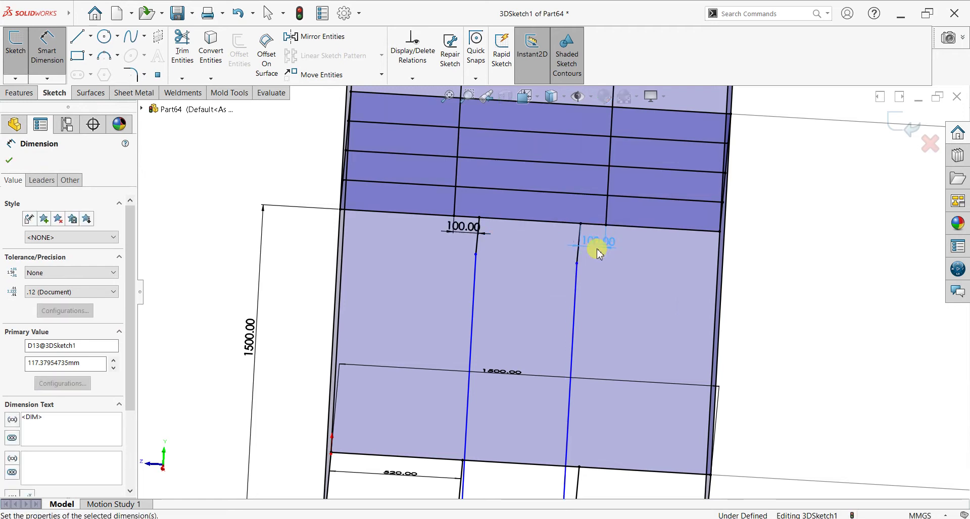
{"action": "left_click", "coordinate": [11, 164]}
{"action": "mouse_move", "coordinate": [433, 318]}
{"action": "middle_mouse_down"}
{"action": "mouse_move", "coordinate": [401, 260]}
{"action": "mouse_move", "coordinate": [384, 290]}
{"action": "mouse_move", "coordinate": [319, 245]}
{"action": "middle_mouse_up"}
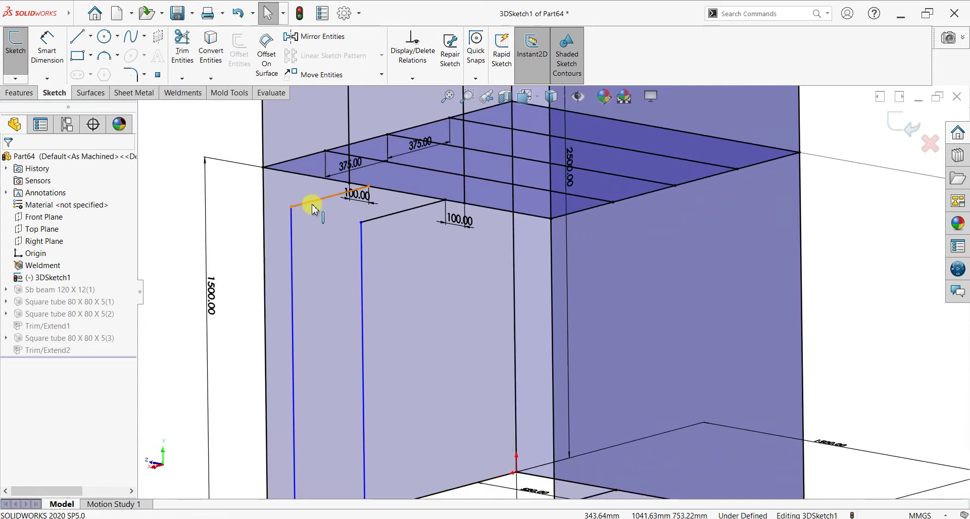
Step: Make the ladder's two short top lines equal in length
{"action": "left_click", "coordinate": [349, 192]}
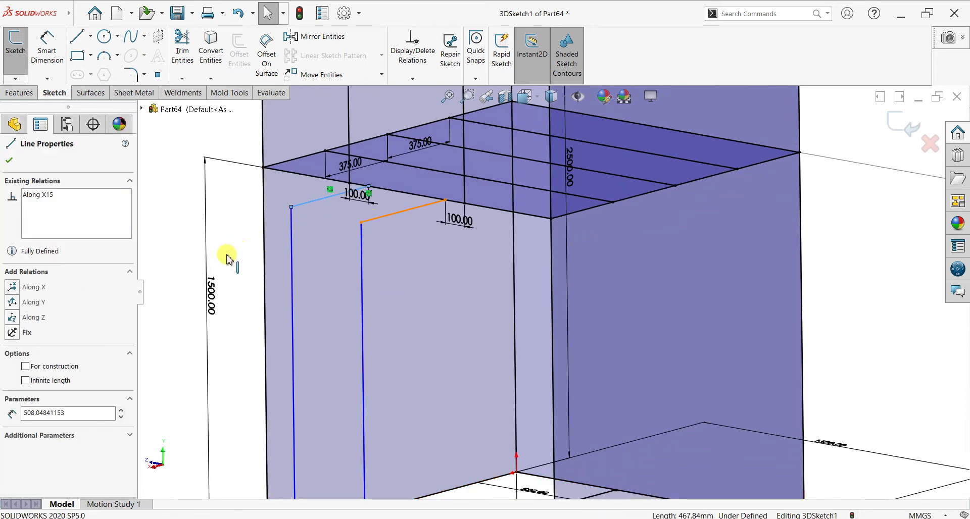
{"action": "left_click", "coordinate": [12, 414]}
{"action": "left_click", "coordinate": [12, 429]}
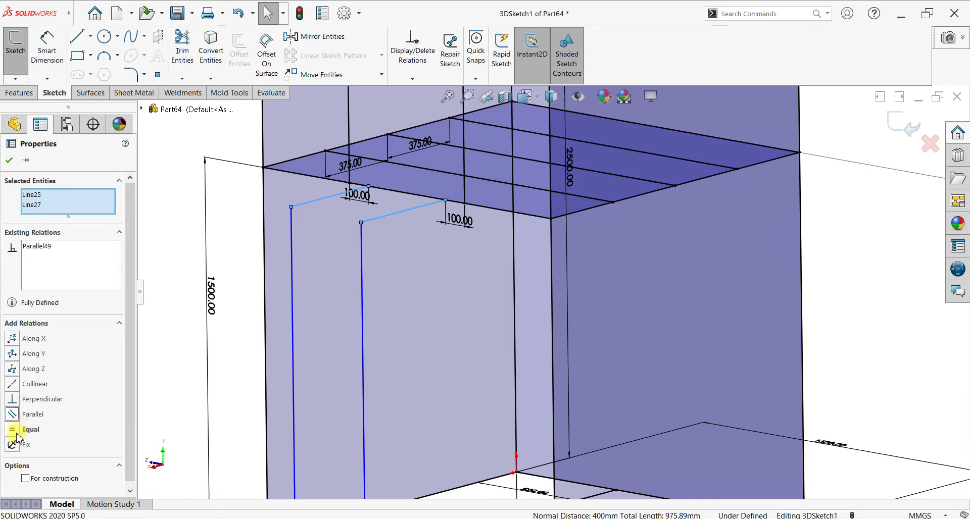
{"action": "left_click", "coordinate": [9, 162]}
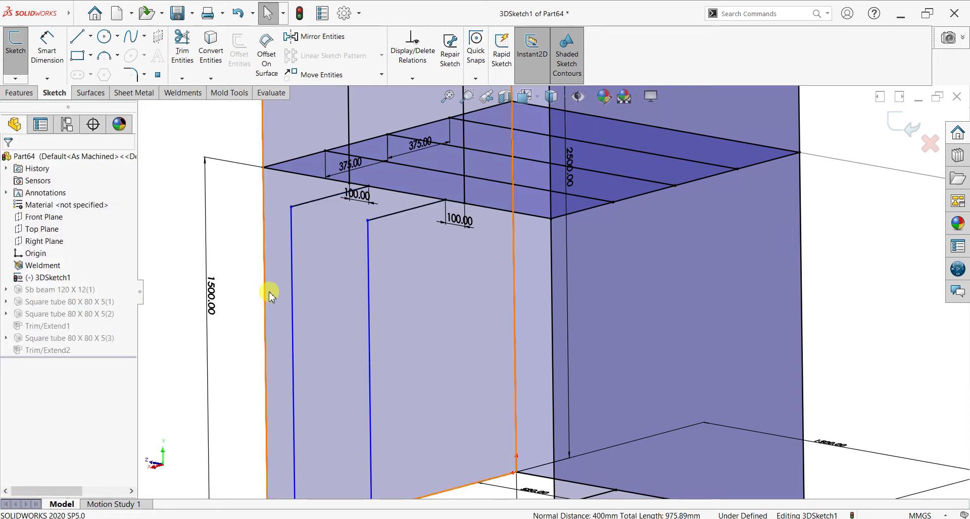
Step: Make the two vertical ladder rails equal in length
{"action": "scroll", "coordinate": [363, 364], "scroll_direction": "up", "scroll_amount": 2}
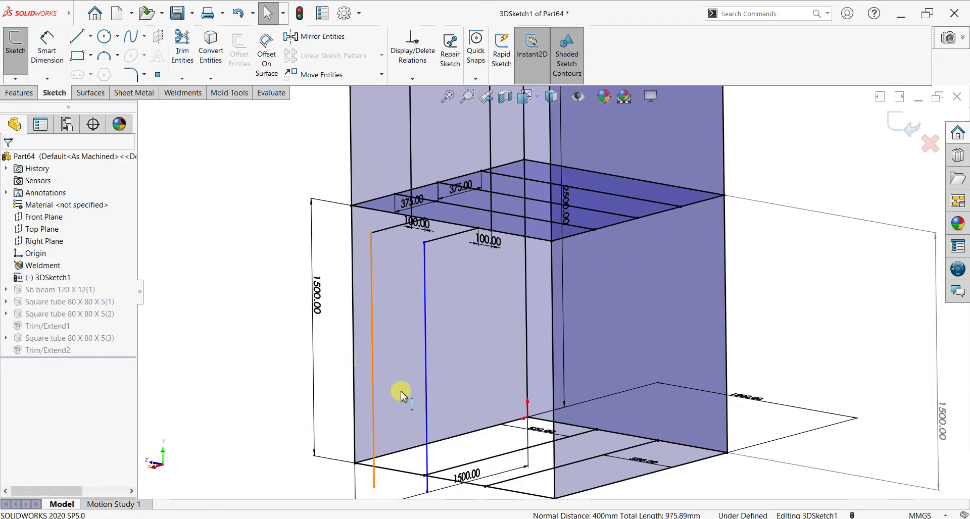
{"action": "left_click", "coordinate": [424, 387]}
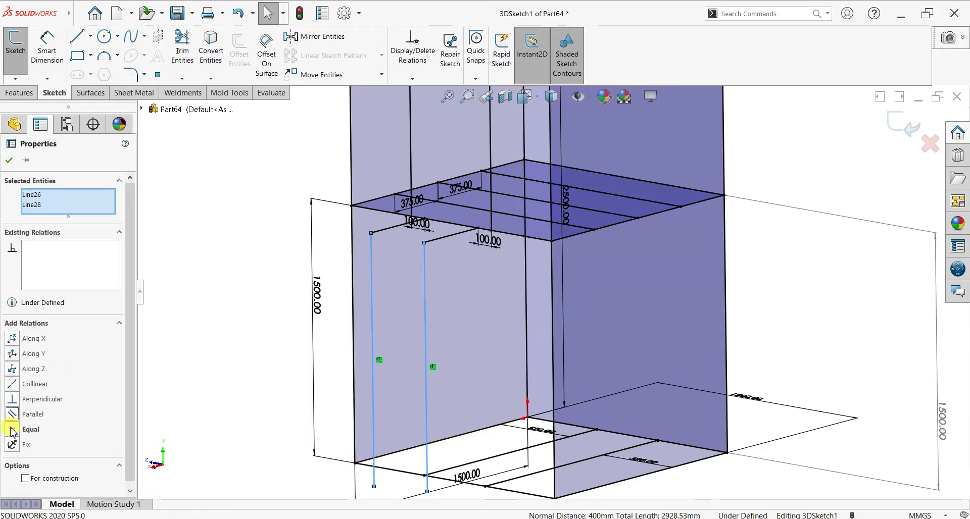
{"action": "left_click", "coordinate": [9, 160]}
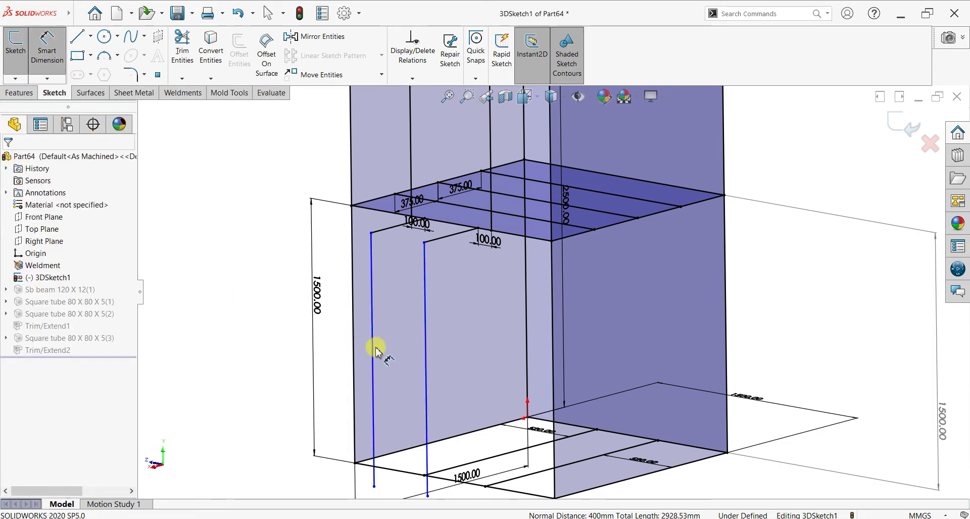
Step: Dimension the left ladder rail to 1500 mm long
{"action": "left_click", "coordinate": [267, 337]}
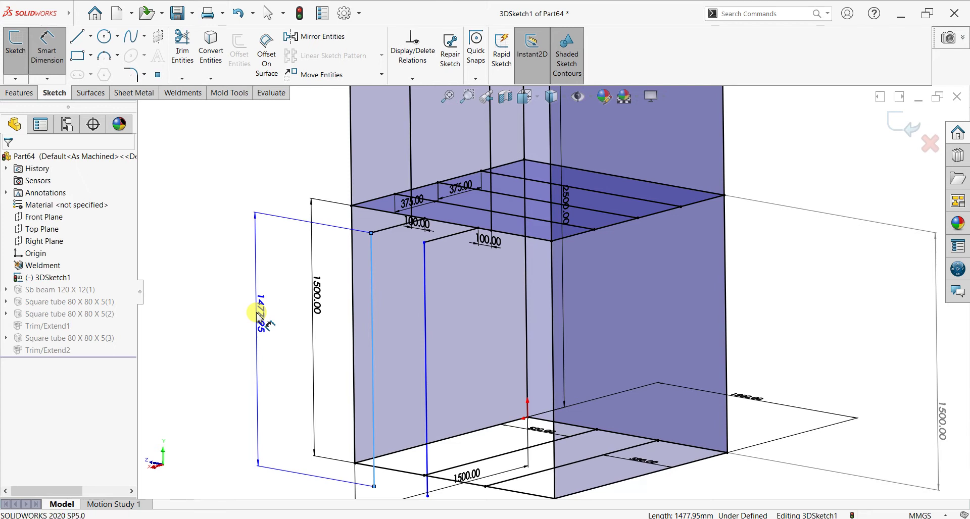
{"action": "left_click", "coordinate": [258, 318]}
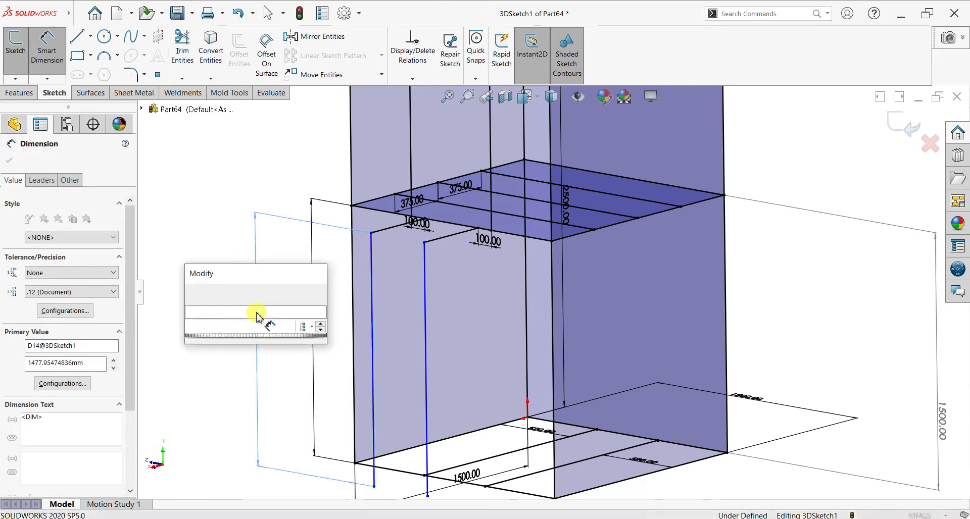
{"action": "type", "text": "1500"}
{"action": "key", "text": "Return"}
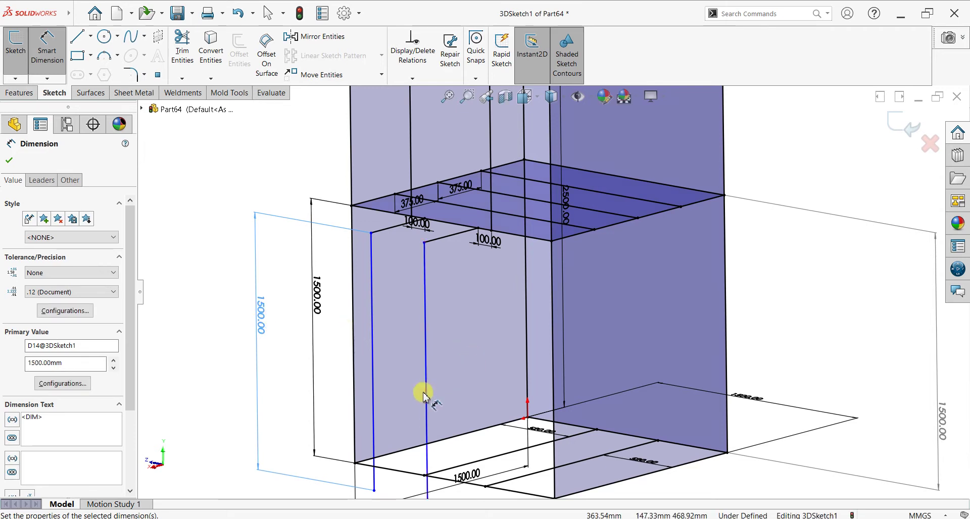
{"action": "left_click", "coordinate": [7, 160]}
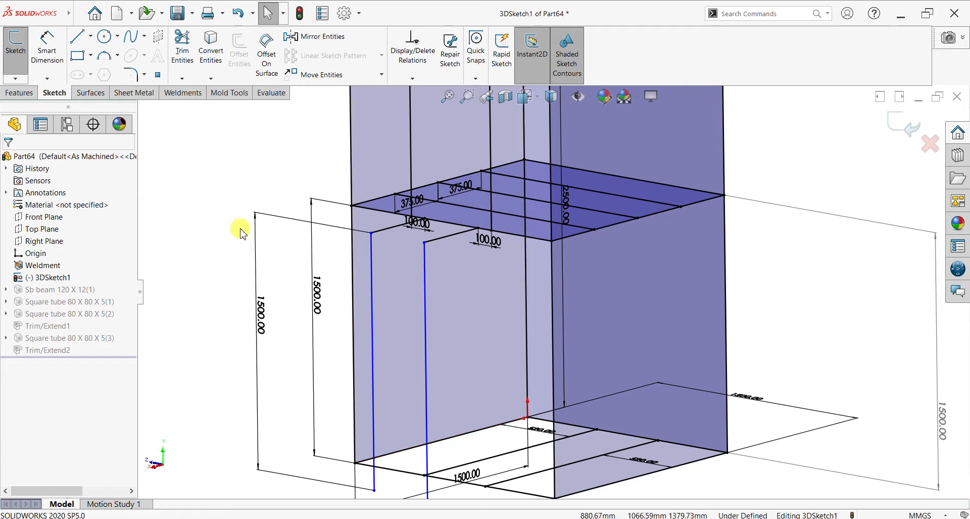
Step: Dimension the short top line to 500 mm, fully defining the sketch
{"action": "left_click", "coordinate": [53, 53]}
{"action": "left_click", "coordinate": [384, 235]}
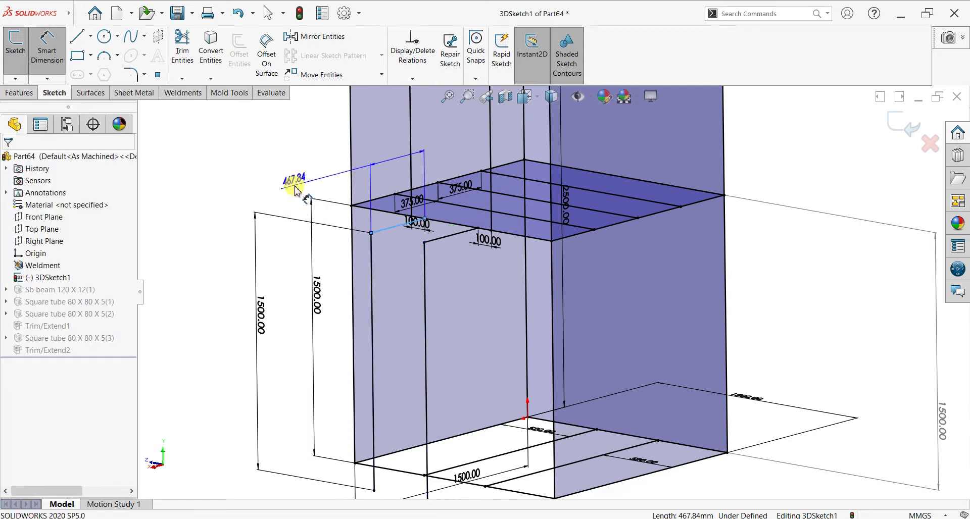
{"action": "left_click", "coordinate": [296, 189]}
{"action": "type", "text": "500"}
{"action": "key", "text": "Return"}
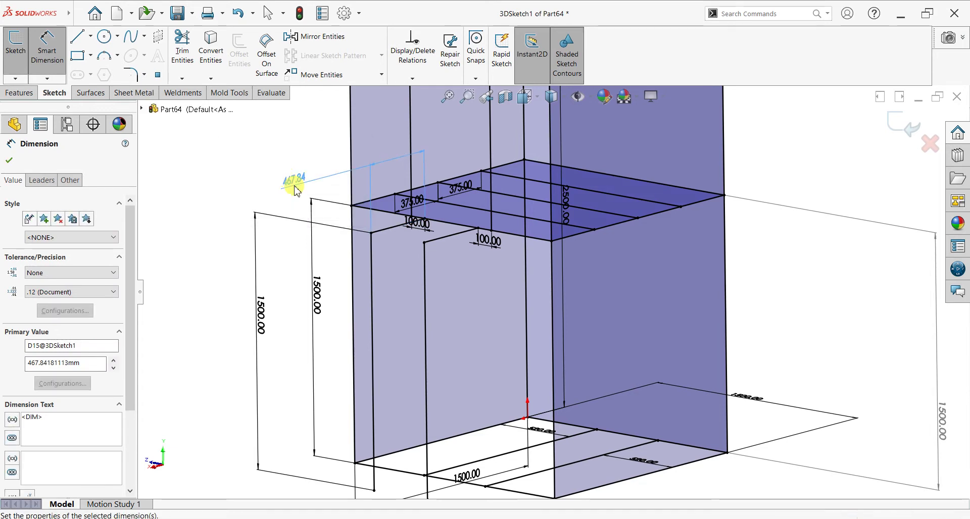
{"action": "left_click", "coordinate": [9, 162]}
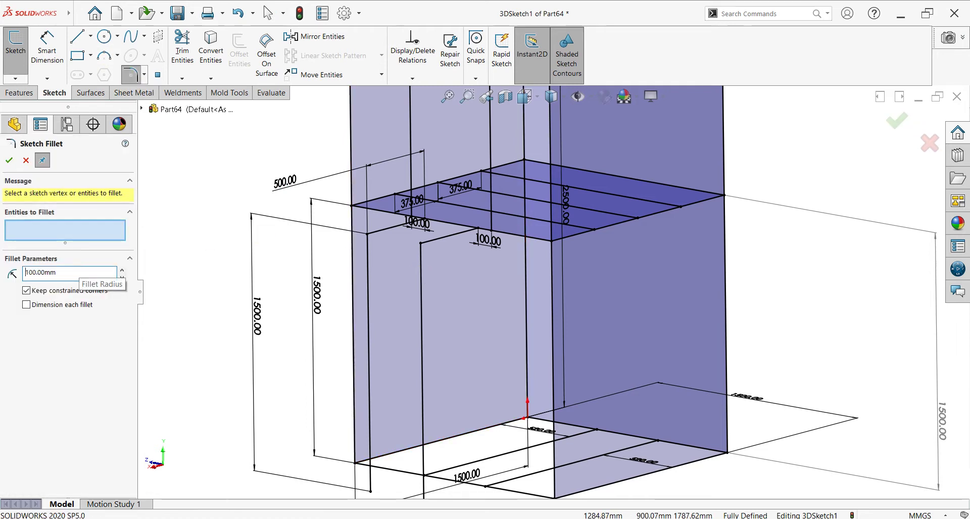
Step: Fillet both top ladder corner vertices at 100 mm radius, accepting each warning
{"action": "left_click", "coordinate": [368, 235]}
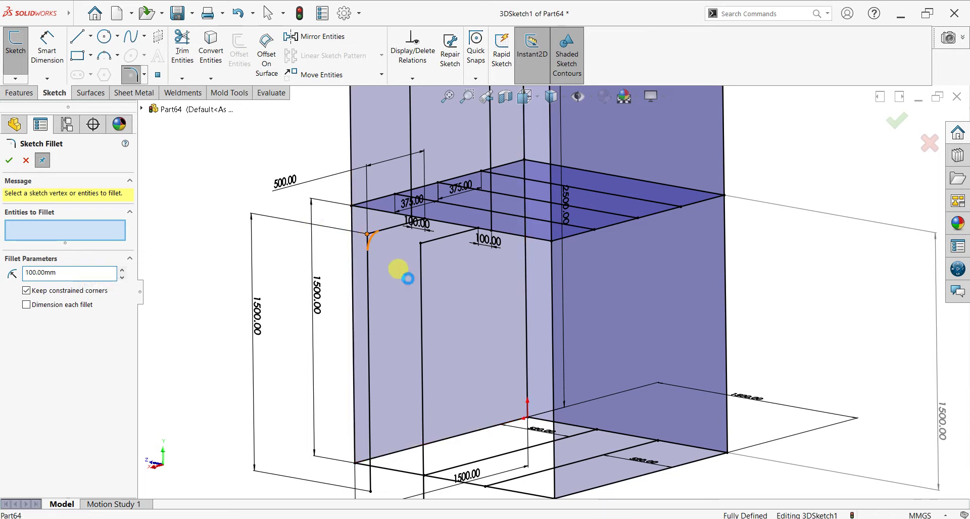
{"action": "left_click", "coordinate": [517, 281]}
{"action": "left_click", "coordinate": [421, 243]}
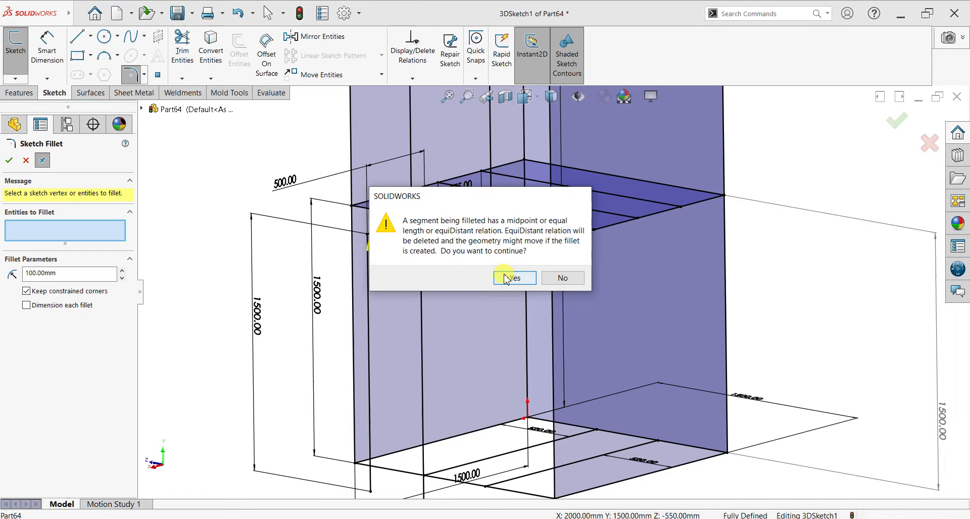
{"action": "left_click", "coordinate": [515, 277]}
{"action": "left_click", "coordinate": [9, 161]}
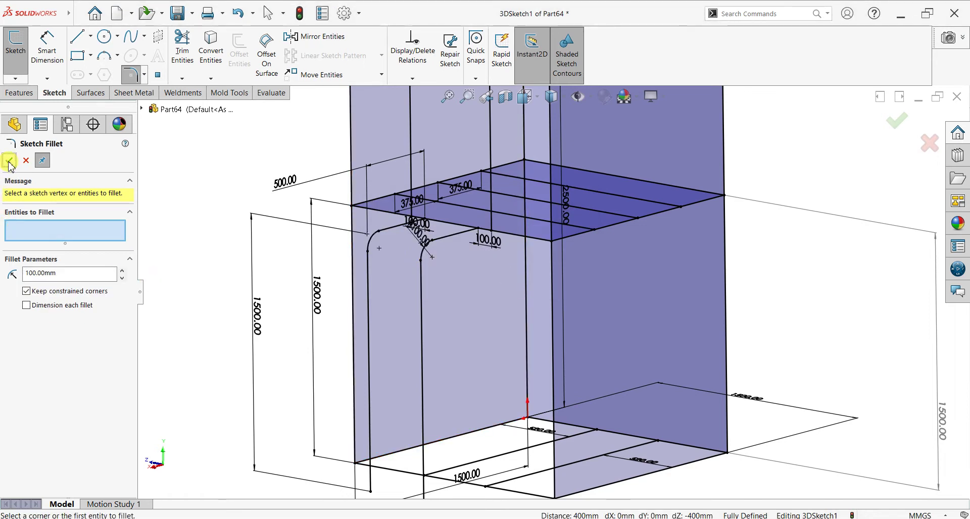
{"action": "left_click", "coordinate": [9, 164]}
{"action": "key", "text": "f"}
{"action": "scroll", "coordinate": [520, 348], "scroll_direction": "down", "scroll_amount": 2}
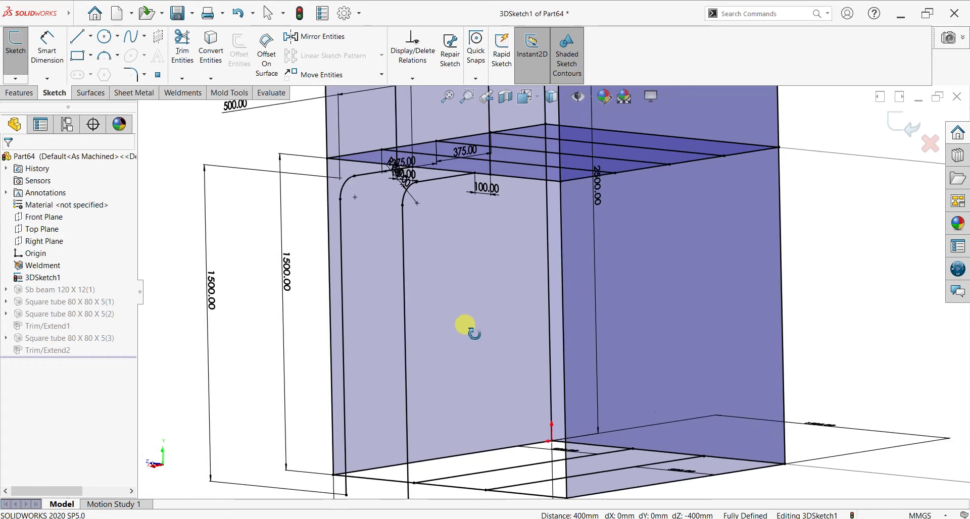
Step: Draw the first two rung lines between the left and right ladder rails
{"action": "scroll", "coordinate": [475, 350], "scroll_direction": "up", "scroll_amount": 2}
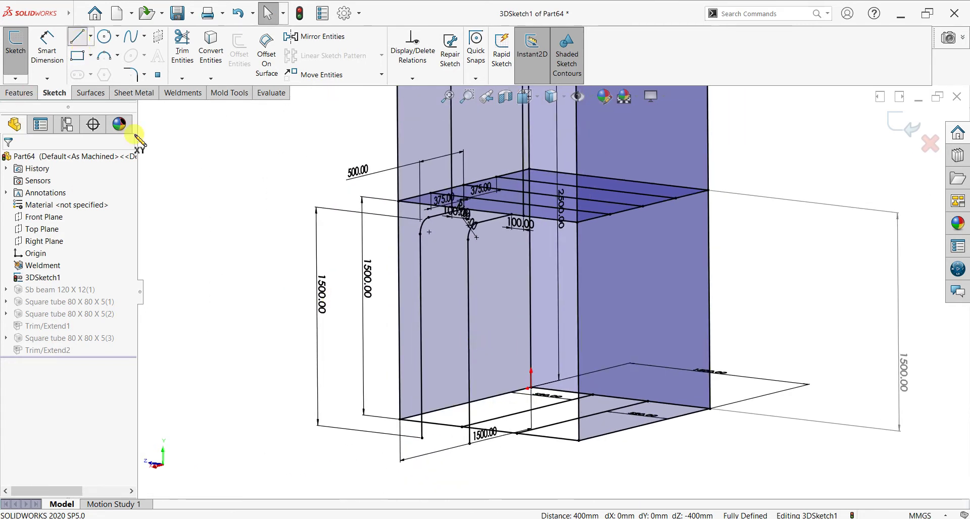
{"action": "left_click", "coordinate": [421, 260]}
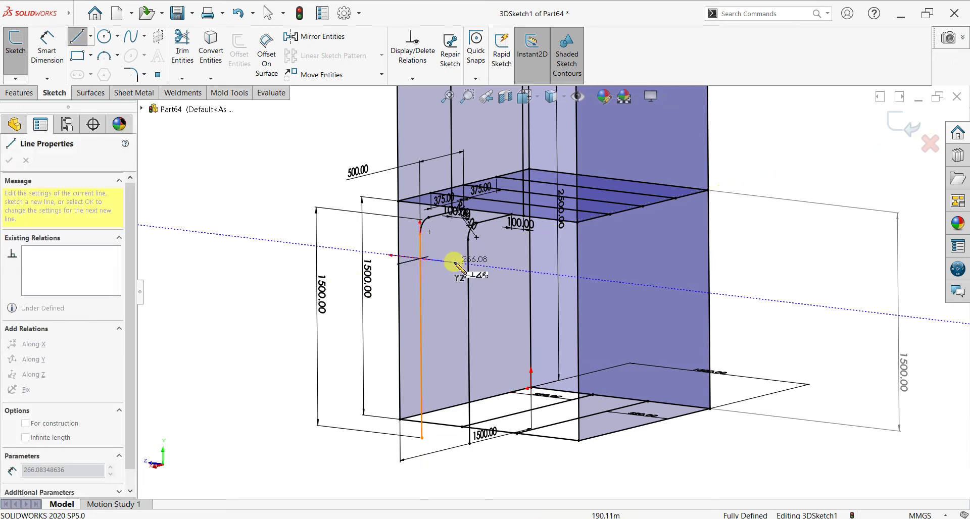
{"action": "left_click", "coordinate": [463, 265]}
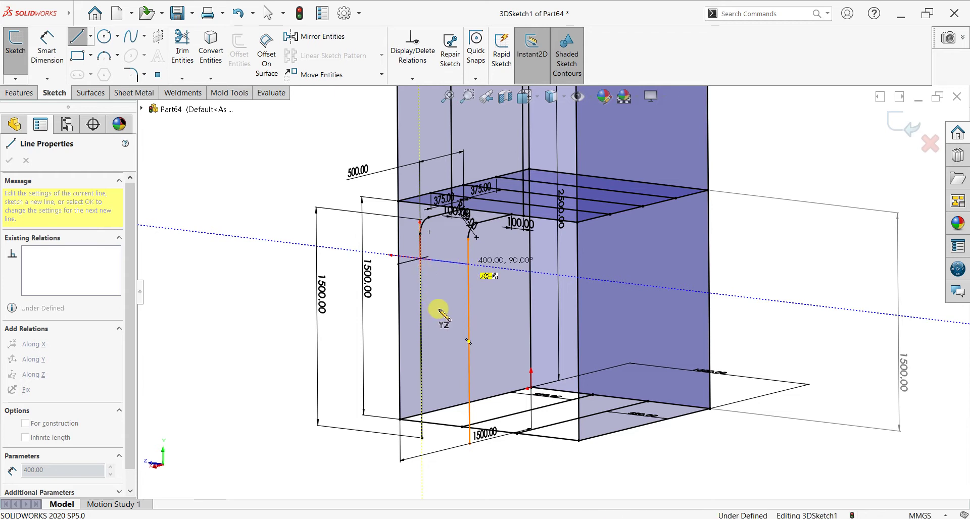
{"action": "key", "text": "Escape"}
{"action": "left_click", "coordinate": [76, 37]}
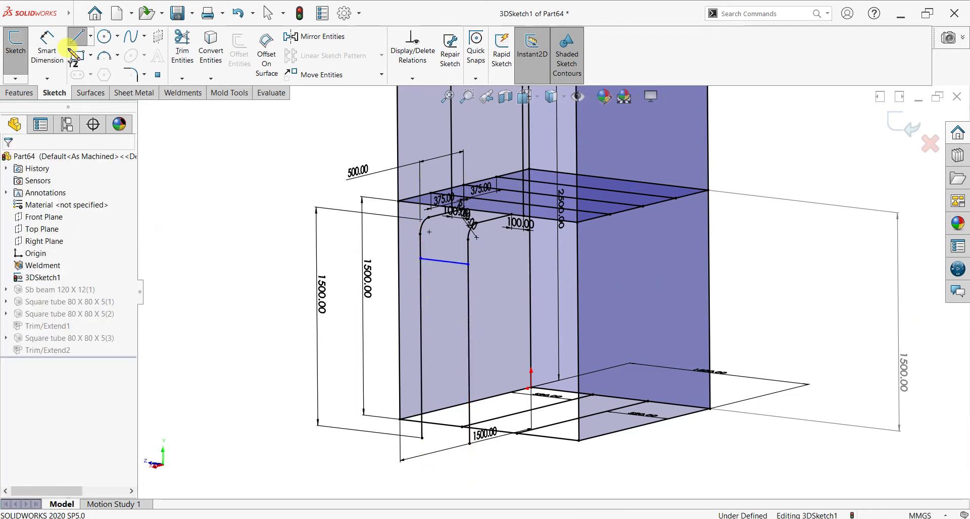
{"action": "key", "text": "l"}
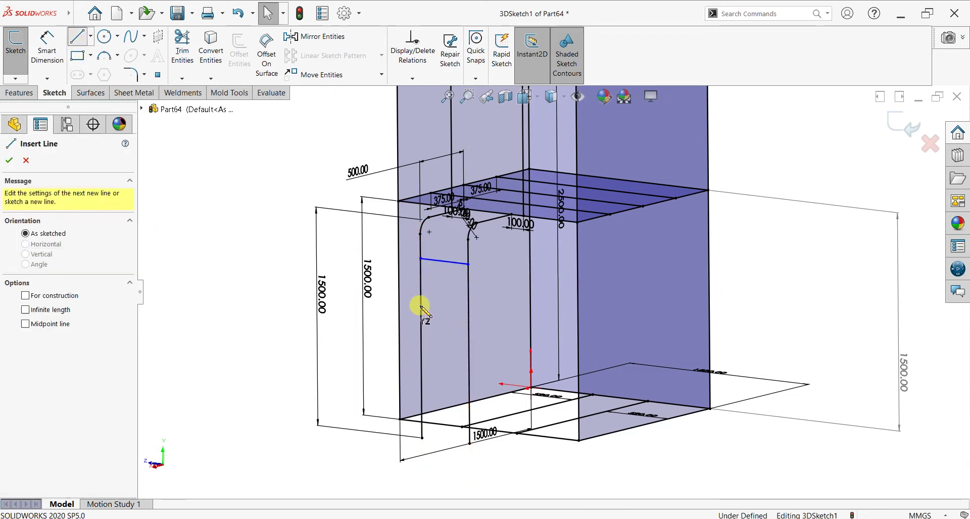
{"action": "left_click", "coordinate": [421, 305]}
{"action": "left_click", "coordinate": [467, 314]}
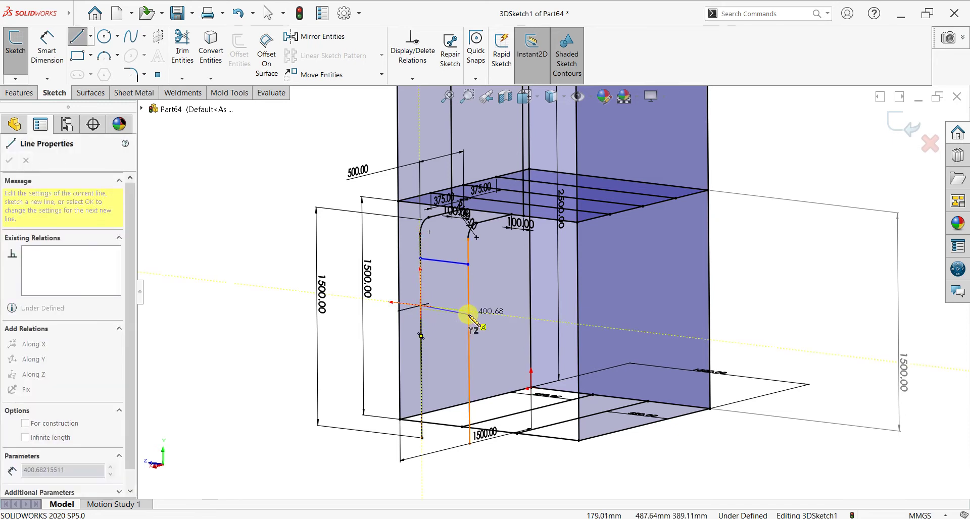
{"action": "key", "text": "Escape"}
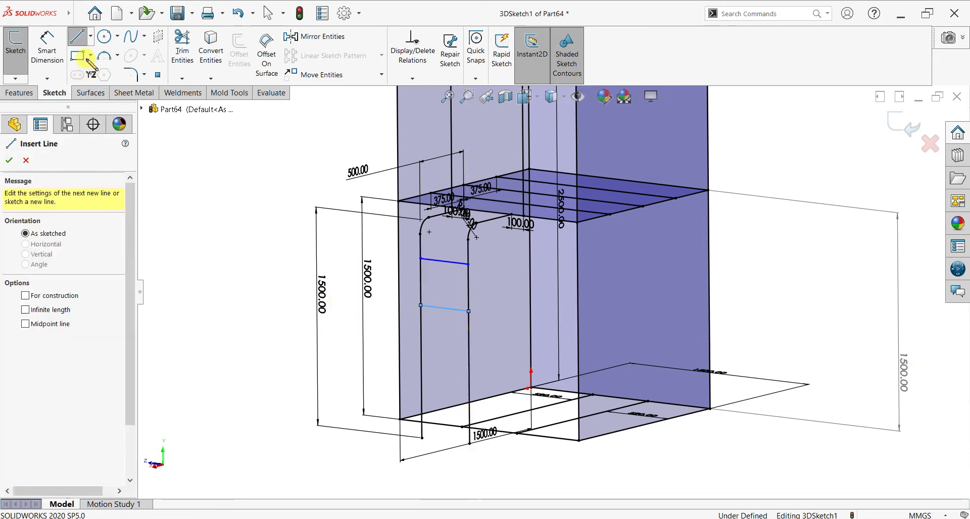
{"action": "left_click", "coordinate": [78, 41]}
Step: Draw a third 400 mm rung and a fourth rung near the uprights' bottom ends
{"action": "left_click", "coordinate": [78, 41]}
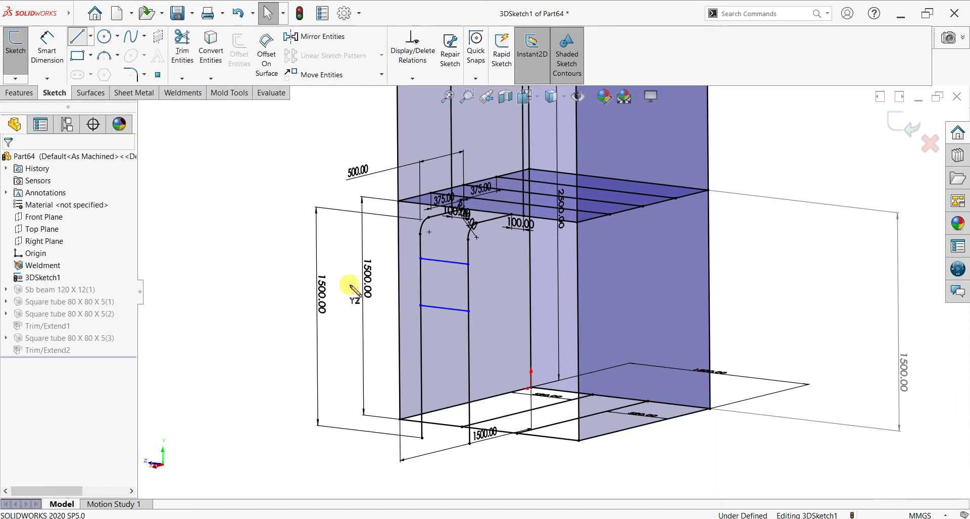
{"action": "left_click", "coordinate": [422, 348]}
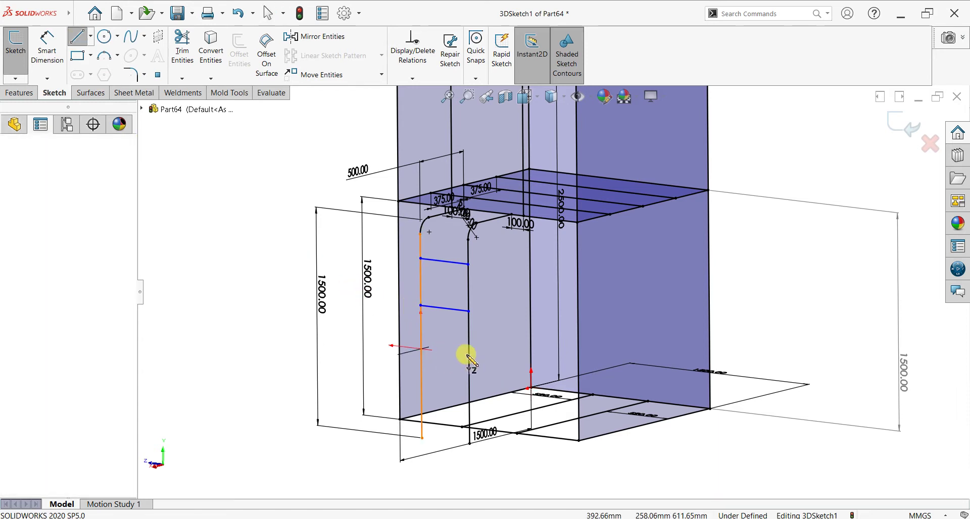
{"action": "left_click", "coordinate": [470, 355]}
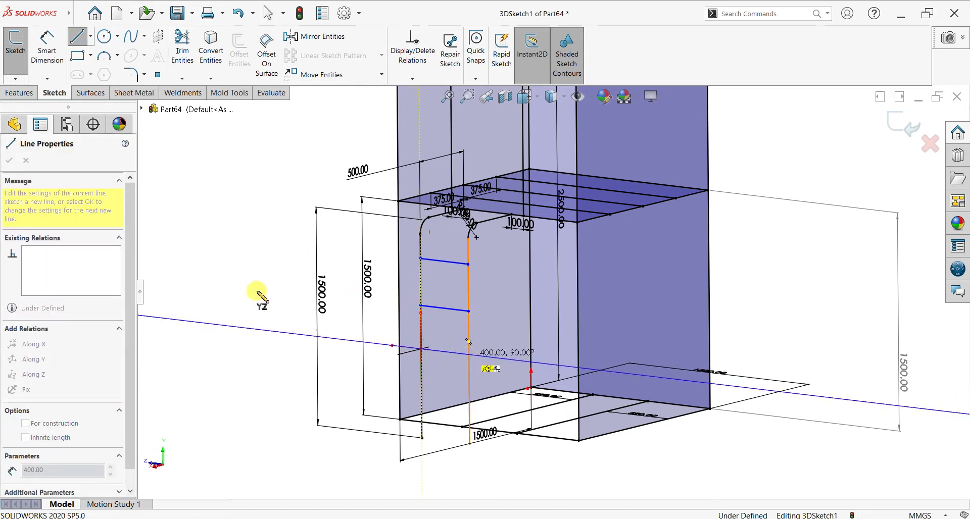
{"action": "key", "text": "Escape"}
{"action": "key", "text": "Escape"}
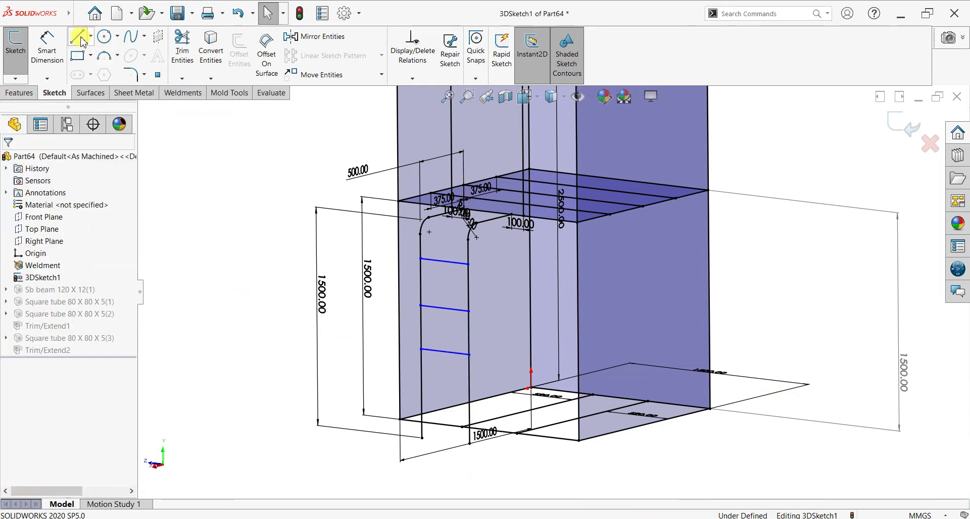
{"action": "key", "text": "l"}
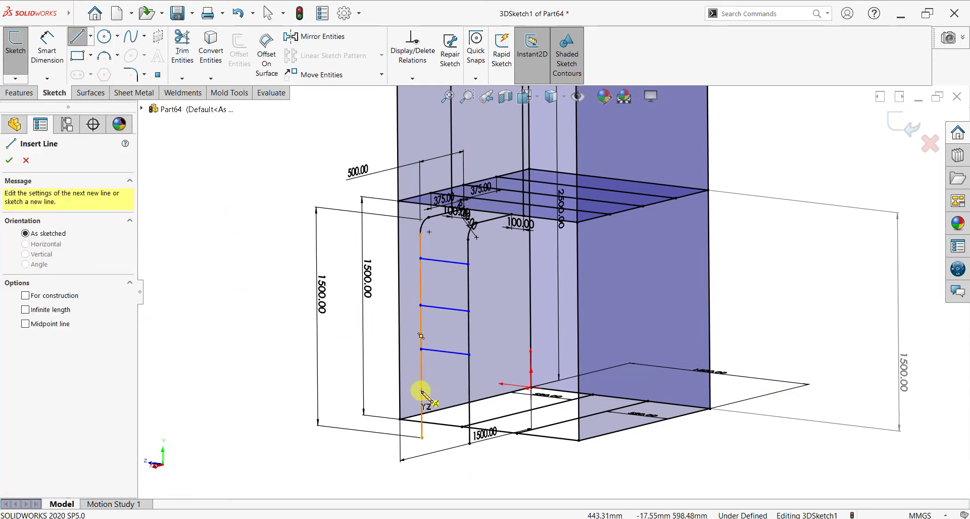
{"action": "left_click", "coordinate": [469, 399]}
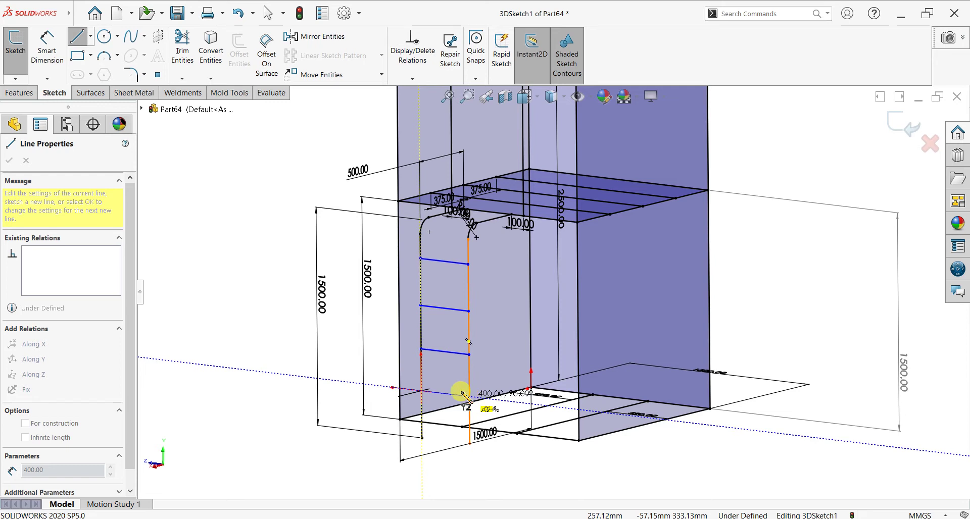
{"action": "key", "text": "Escape"}
{"action": "key", "text": "Escape"}
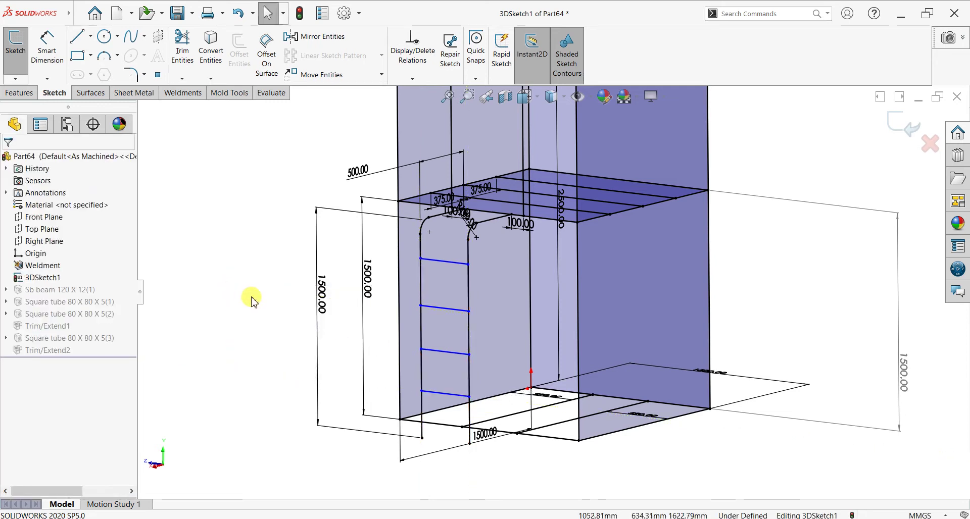
{"action": "scroll", "coordinate": [468, 386], "scroll_direction": "down", "scroll_amount": 2}
{"action": "left_click", "coordinate": [47, 46]}
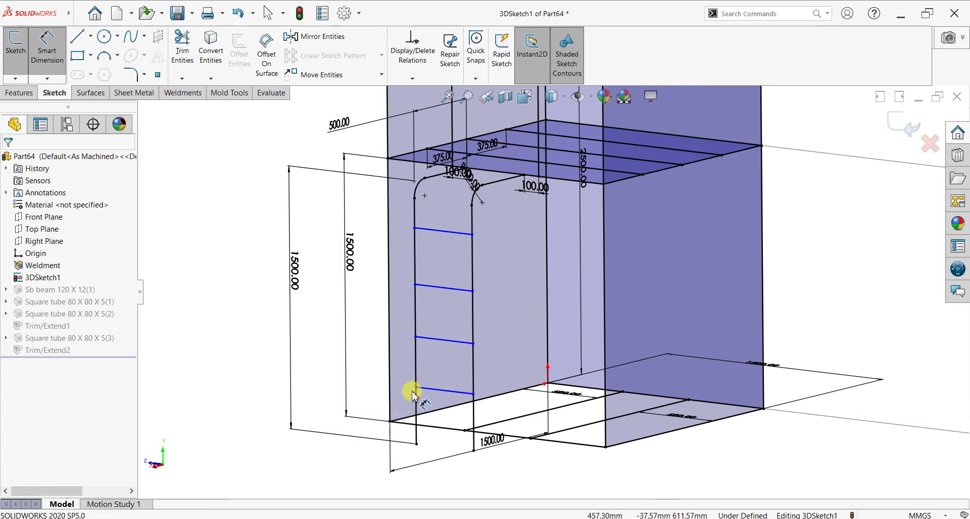
{"action": "key", "text": "Escape"}
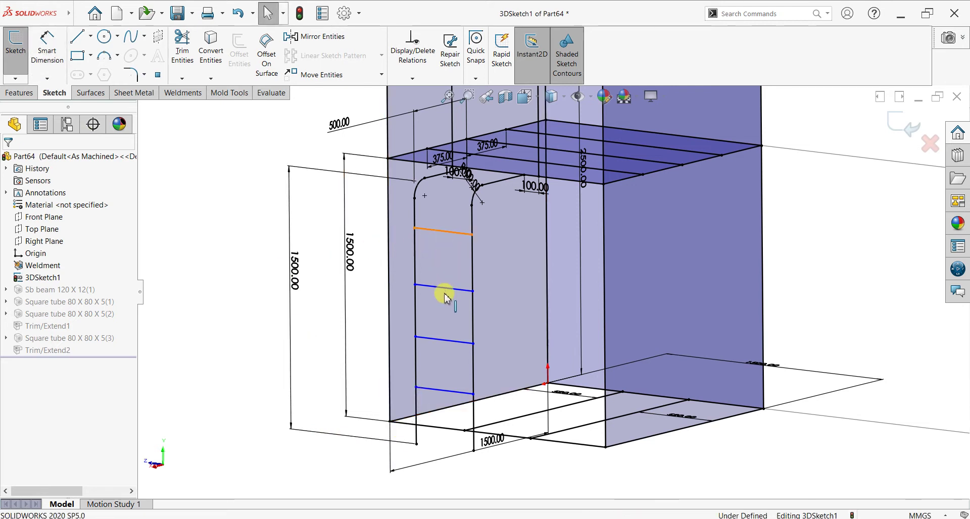
{"action": "left_click", "coordinate": [442, 291]}
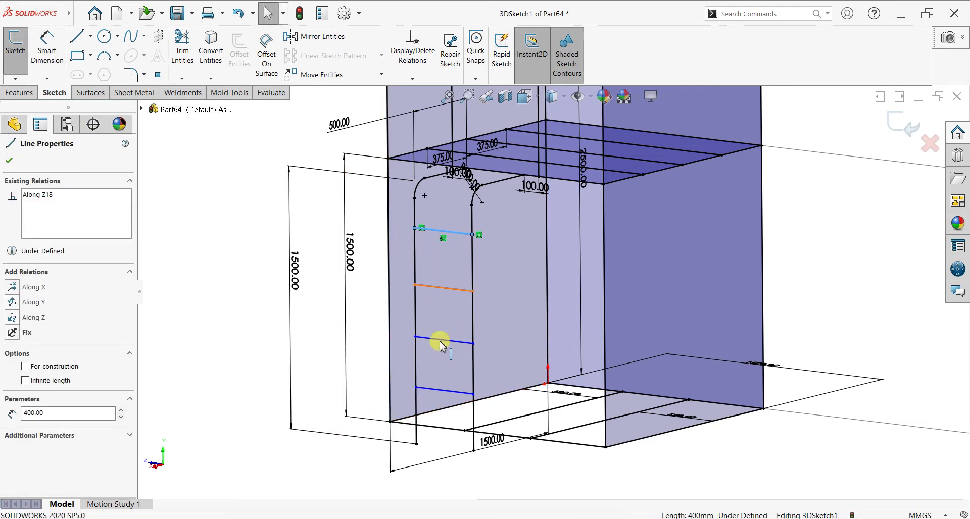
{"action": "left_click", "coordinate": [432, 393]}
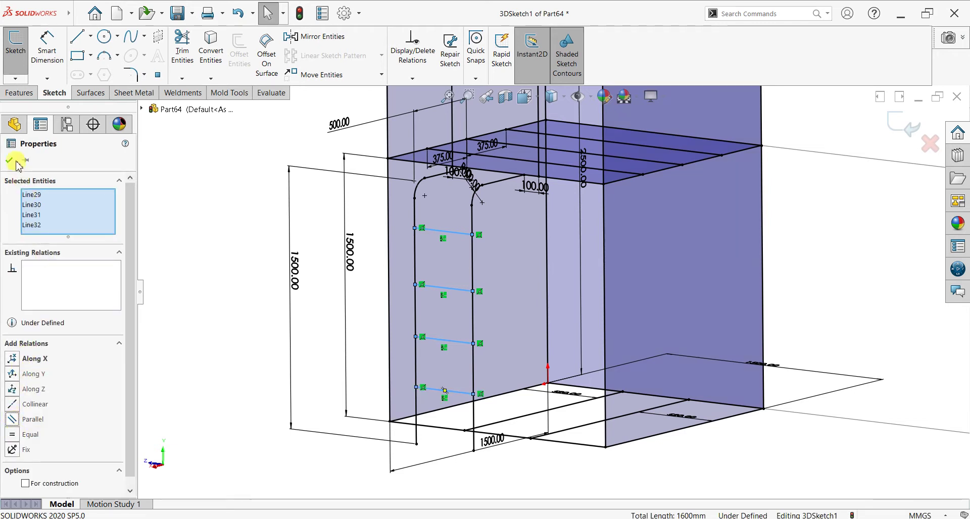
{"action": "left_click", "coordinate": [172, 167]}
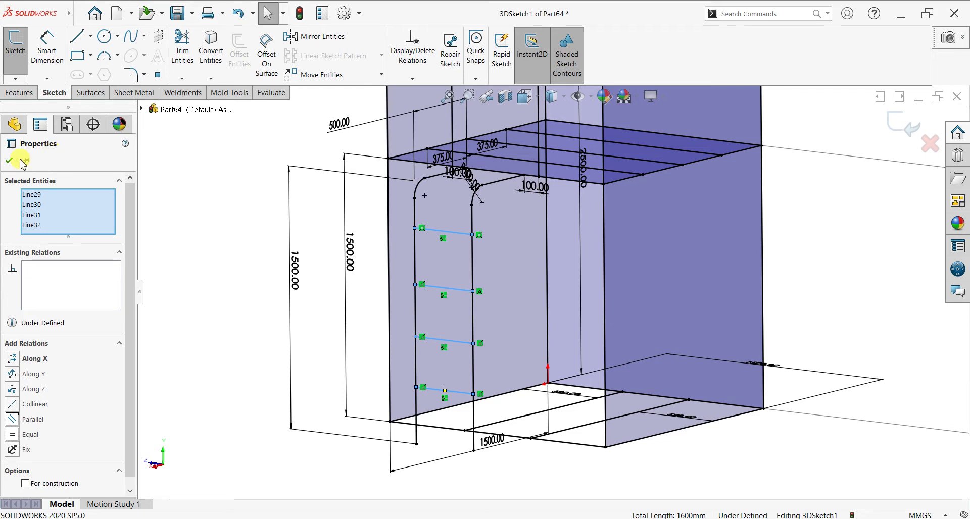
Step: Dimension the bottom rung 300 mm above the upright end and 300 mm below the next rung
{"action": "left_click", "coordinate": [47, 52]}
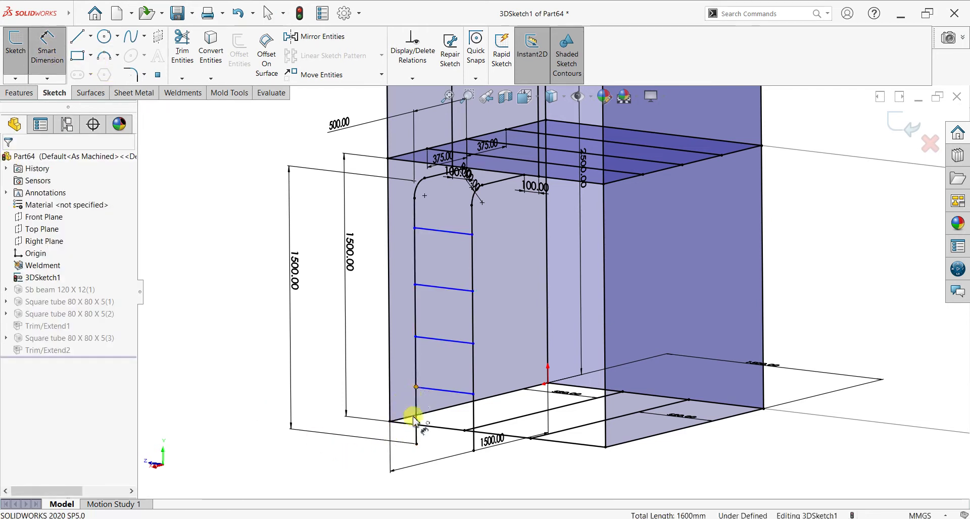
{"action": "left_click", "coordinate": [416, 445]}
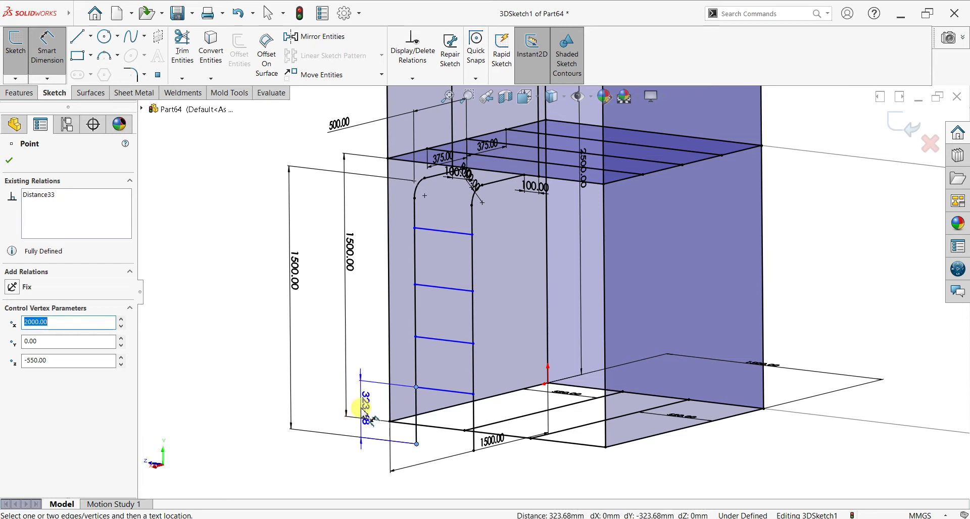
{"action": "key", "text": "Escape"}
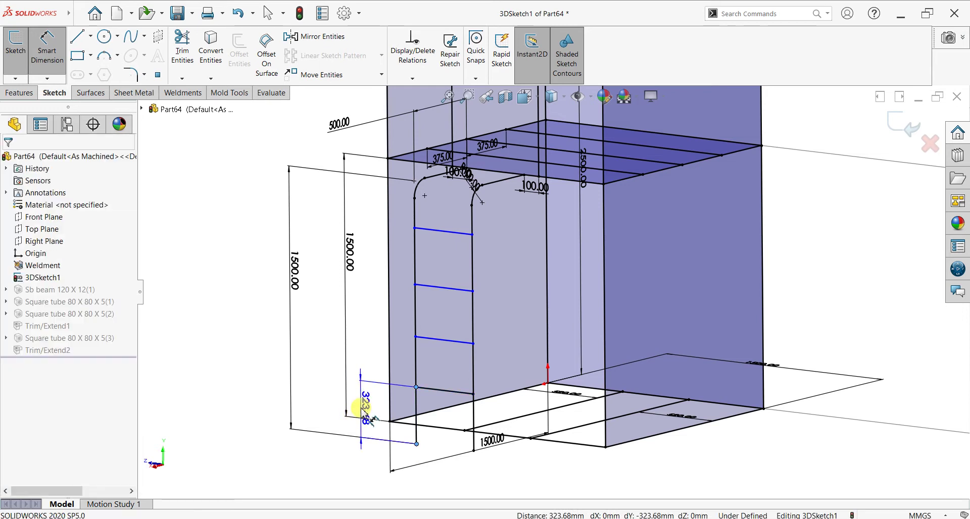
{"action": "left_click", "coordinate": [363, 408]}
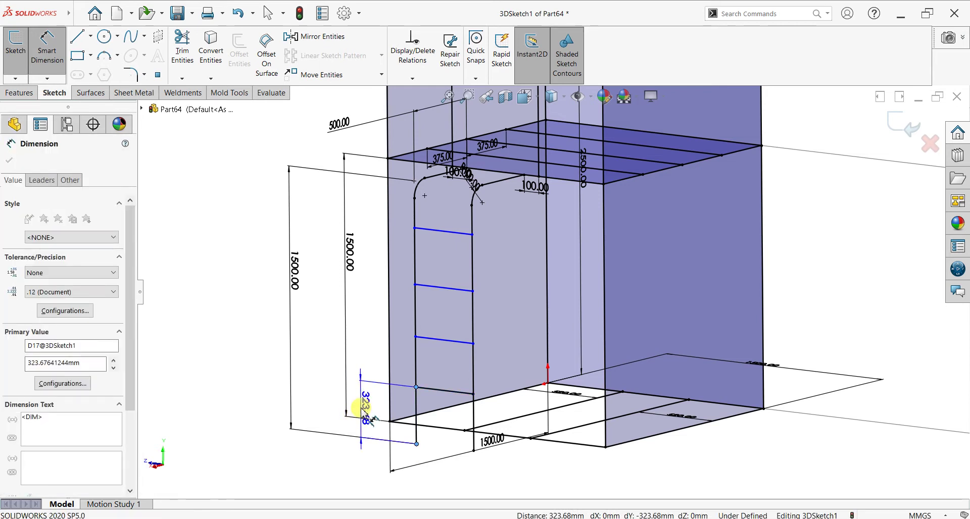
{"action": "type", "text": "300"}
{"action": "key", "text": "Return"}
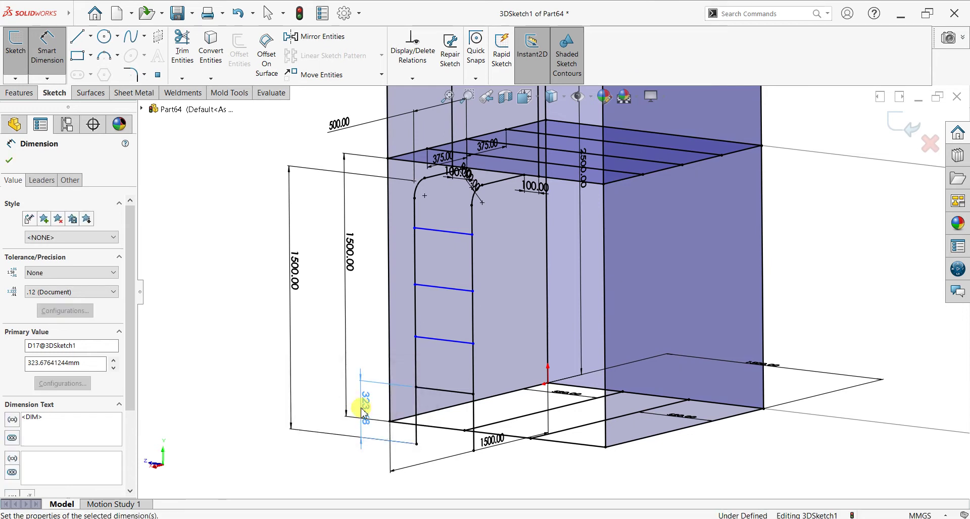
{"action": "left_click", "coordinate": [416, 337]}
{"action": "left_click", "coordinate": [416, 390]}
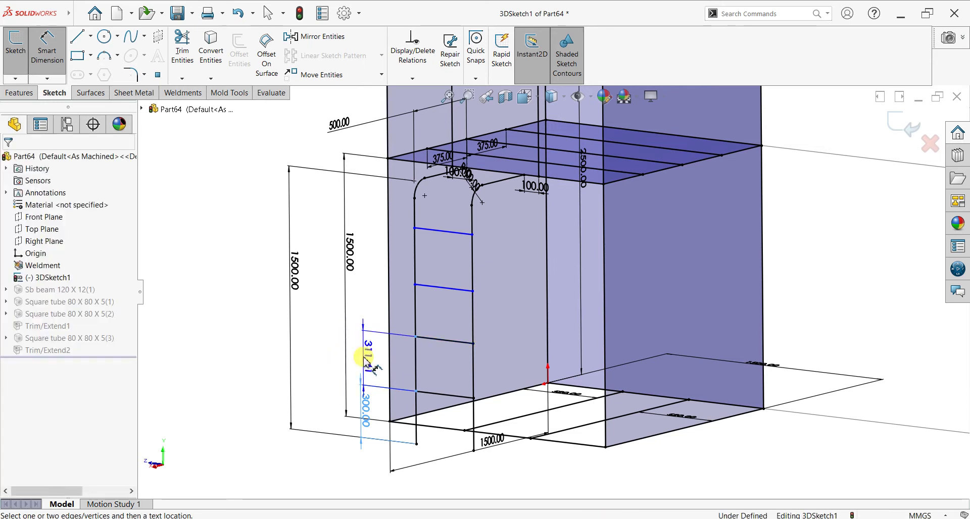
{"action": "left_click", "coordinate": [364, 358]}
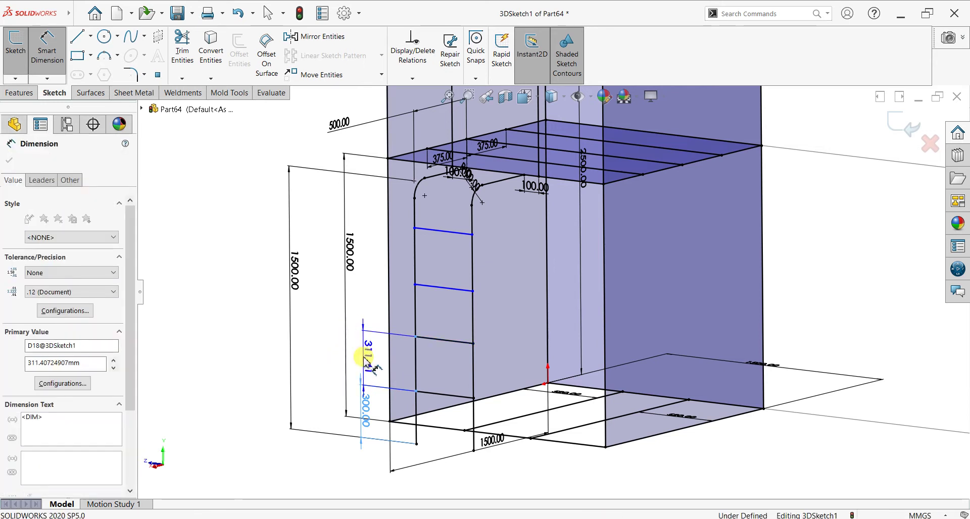
{"action": "type", "text": "300"}
{"action": "key", "text": "Return"}
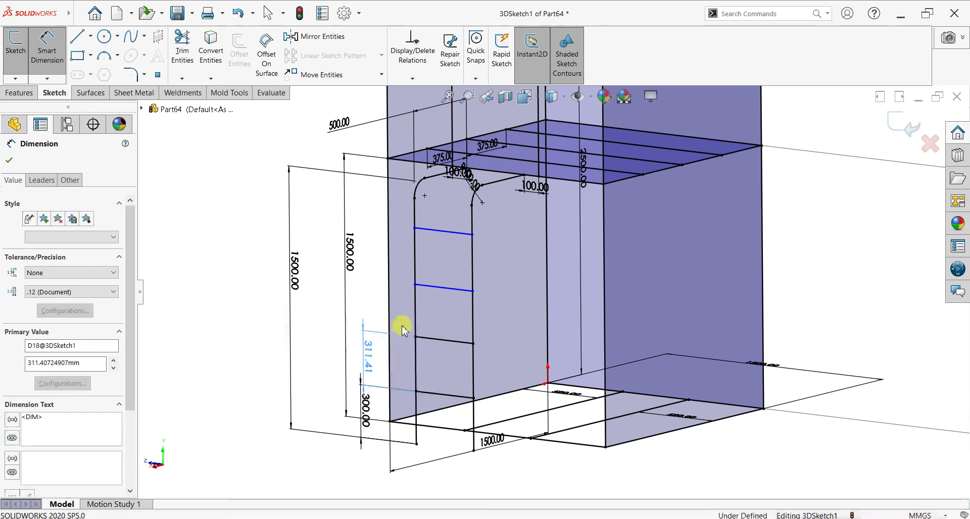
Step: Set the two upper rung spacings to 300 mm as well
{"action": "left_click", "coordinate": [415, 285]}
{"action": "left_click", "coordinate": [415, 339]}
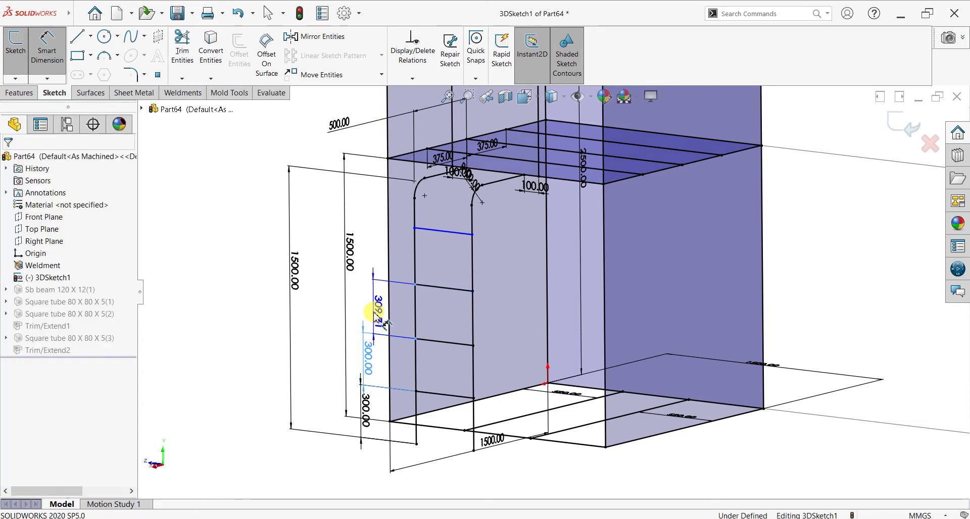
{"action": "left_click", "coordinate": [375, 314]}
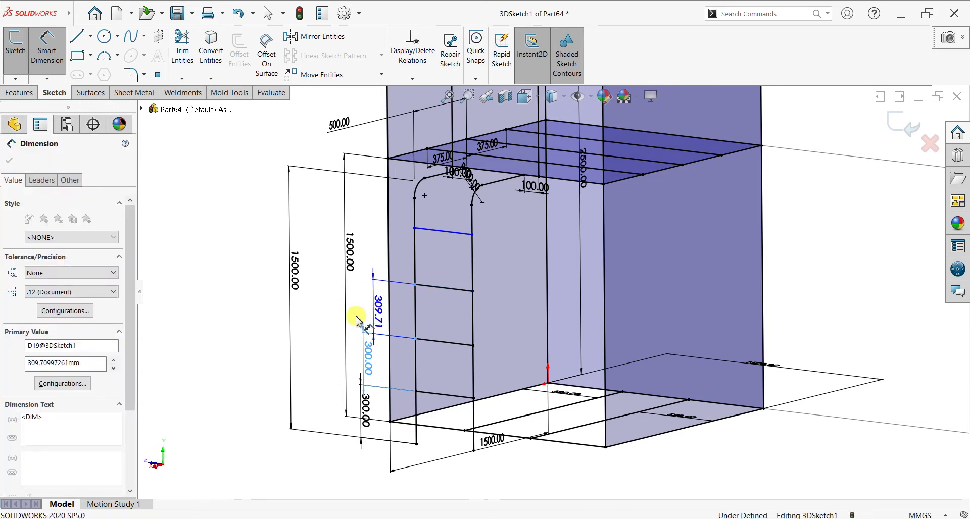
{"action": "left_click", "coordinate": [397, 309]}
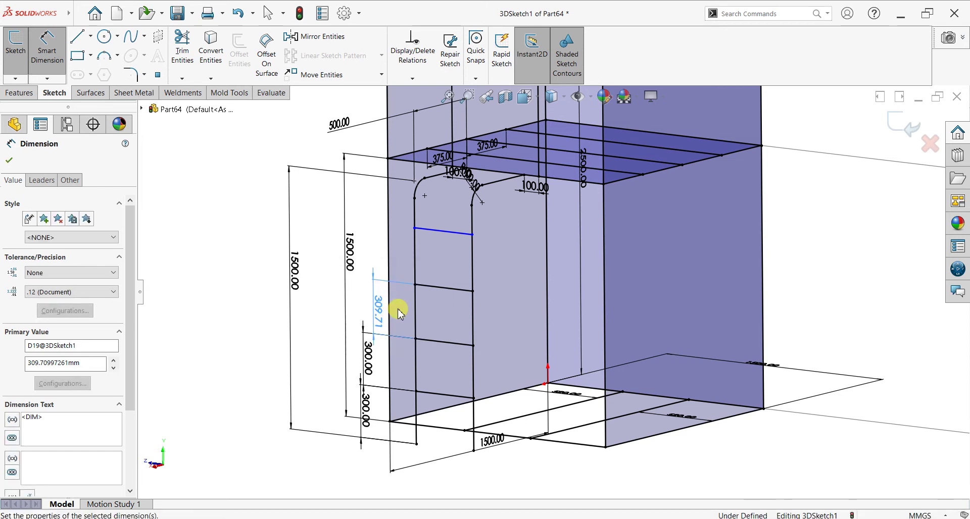
{"action": "left_click", "coordinate": [415, 228]}
{"action": "left_click", "coordinate": [416, 286]}
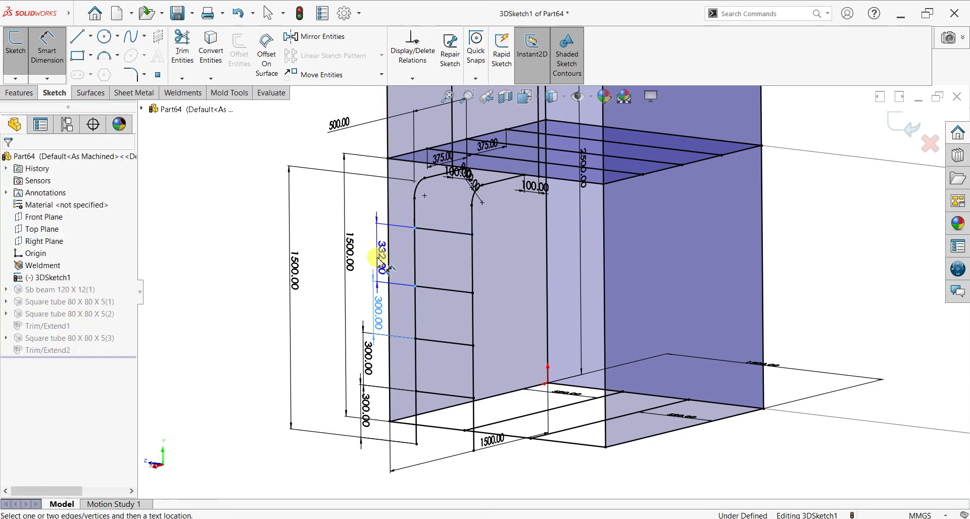
{"action": "left_click", "coordinate": [382, 265]}
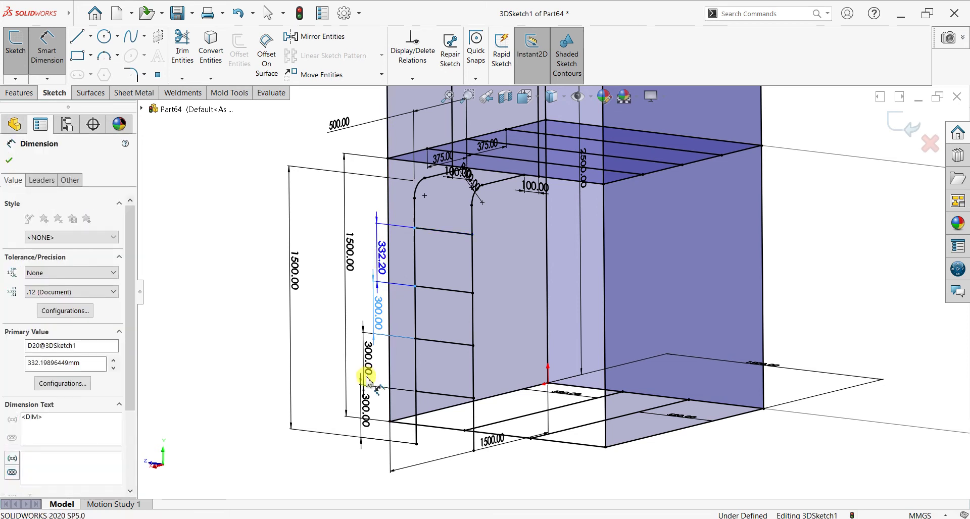
{"action": "type", "text": "3"}
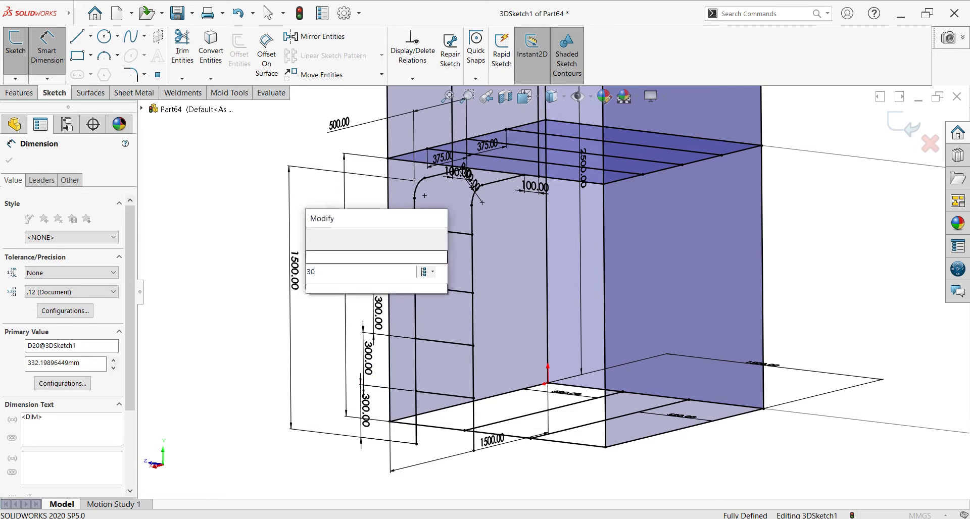
{"action": "type", "text": "0"}
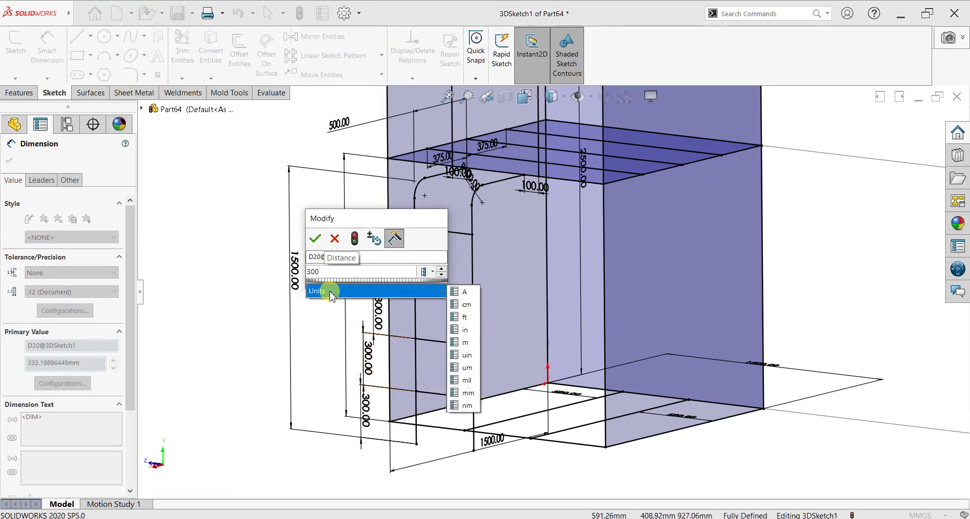
{"action": "left_click", "coordinate": [314, 238]}
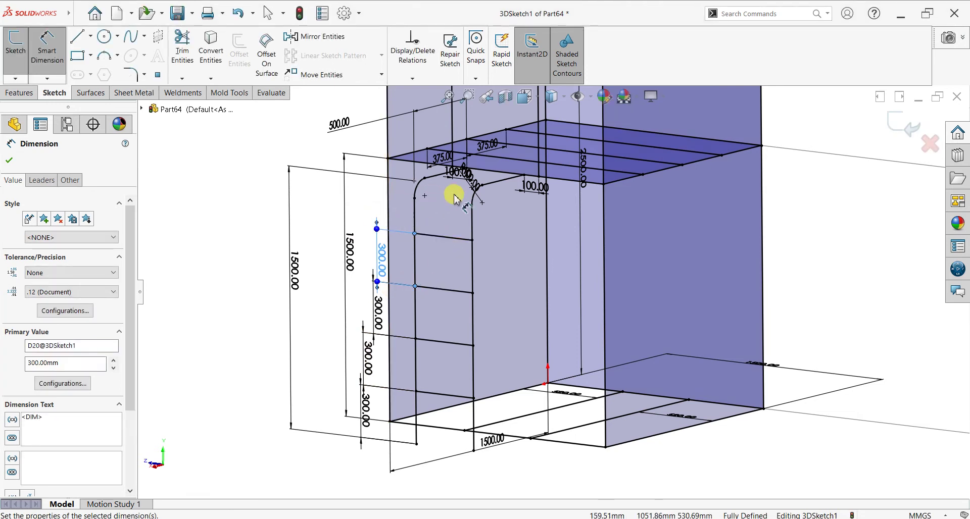
{"action": "scroll", "coordinate": [454, 202], "scroll_direction": "down", "scroll_amount": 2}
Step: Draw a 400 mm crossbar line joining the tops of the two uprights
{"action": "left_click", "coordinate": [77, 37]}
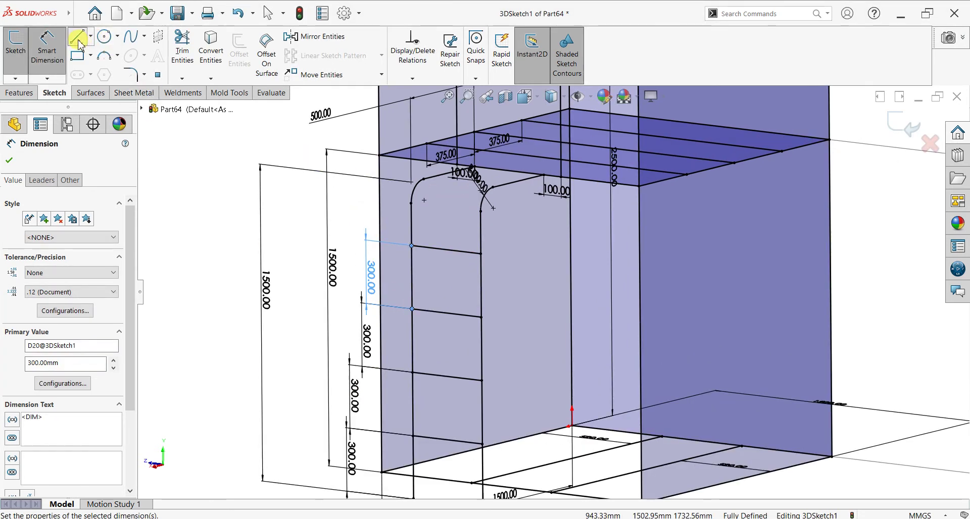
{"action": "left_click", "coordinate": [412, 203]}
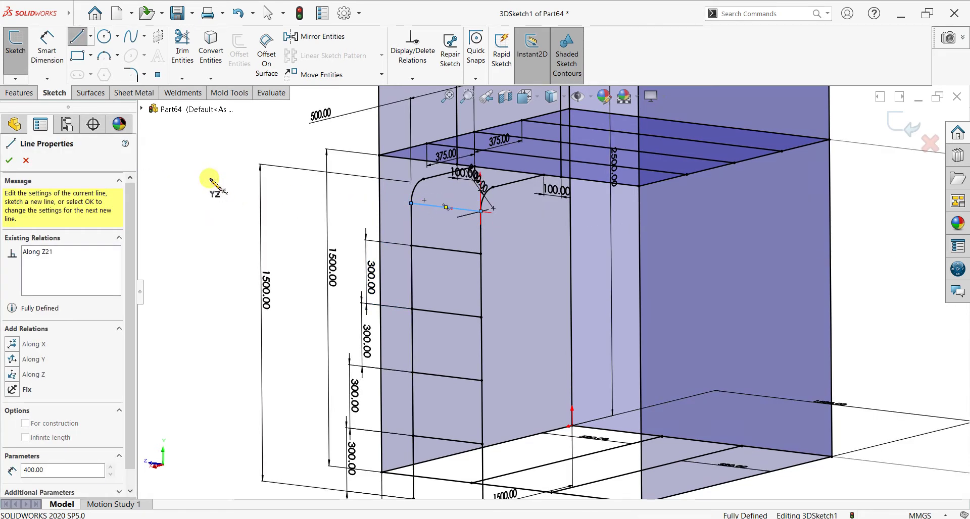
{"action": "key", "text": "Escape"}
{"action": "key", "text": "Escape"}
{"action": "scroll", "coordinate": [450, 223], "scroll_direction": "up", "scroll_amount": 2}
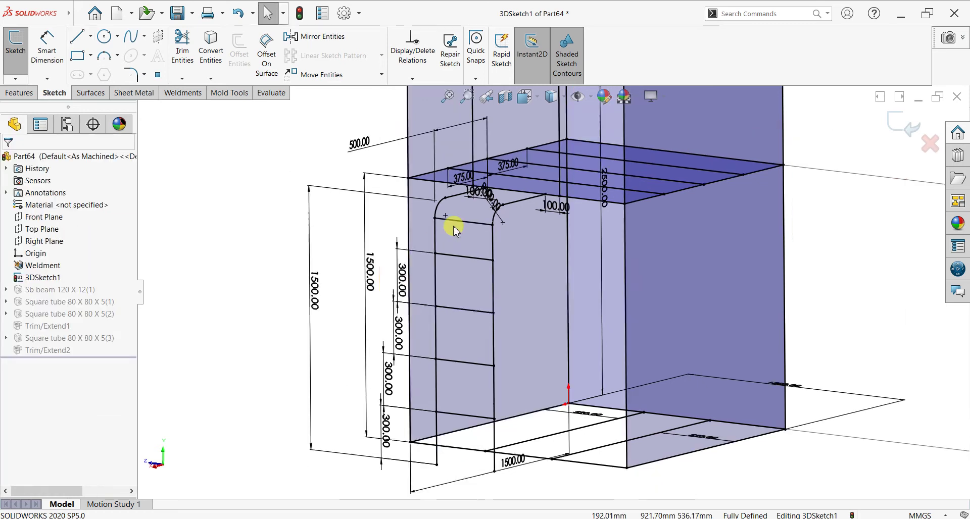
{"action": "scroll", "coordinate": [555, 212], "scroll_direction": "up", "scroll_amount": 2}
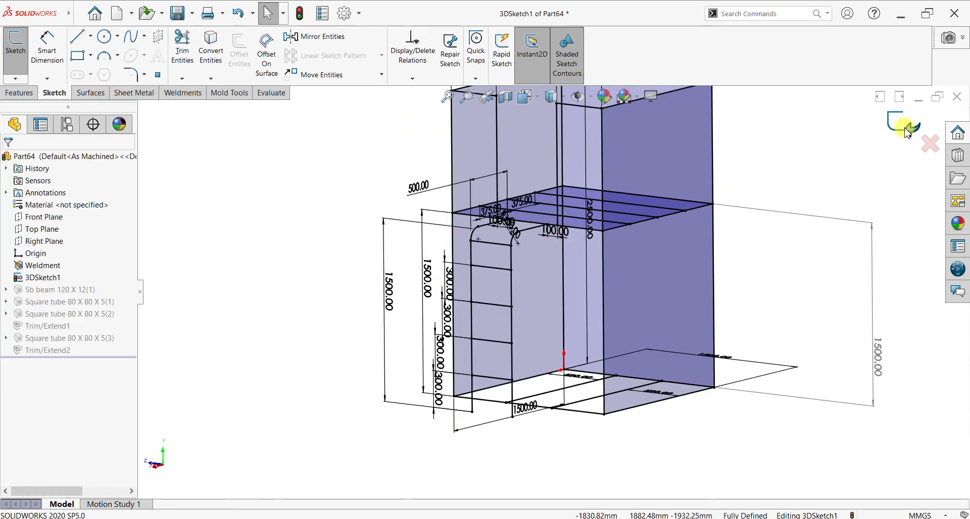
{"action": "left_click", "coordinate": [904, 127]}
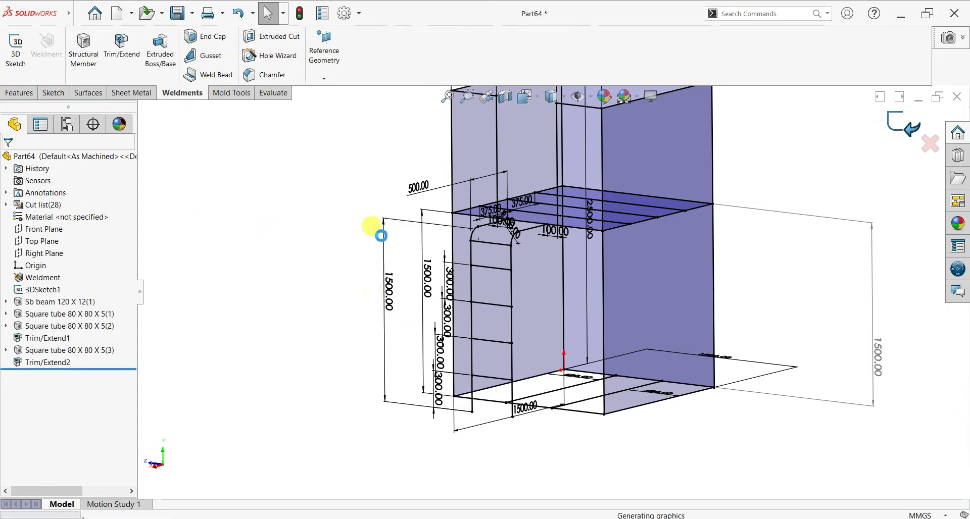
{"action": "mouse_move", "coordinate": [297, 287]}
{"action": "middle_mouse_down"}
{"action": "mouse_move", "coordinate": [372, 368]}
{"action": "mouse_move", "coordinate": [328, 309]}
{"action": "mouse_move", "coordinate": [271, 363]}
{"action": "middle_mouse_up"}
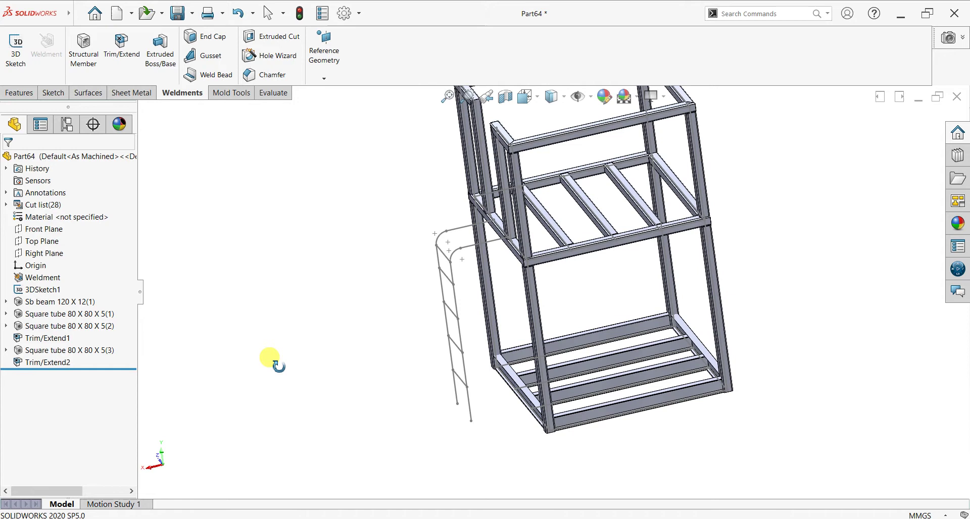
{"action": "key", "text": "Escape"}
{"action": "scroll", "coordinate": [554, 312], "scroll_direction": "down", "scroll_amount": 2}
{"action": "mouse_move", "coordinate": [439, 313]}
{"action": "middle_mouse_down"}
{"action": "mouse_move", "coordinate": [439, 275]}
{"action": "mouse_move", "coordinate": [452, 306]}
{"action": "middle_mouse_up"}
{"action": "middle_click_drag", "start_coordinate": [272, 223], "coordinate": [288, 206]}
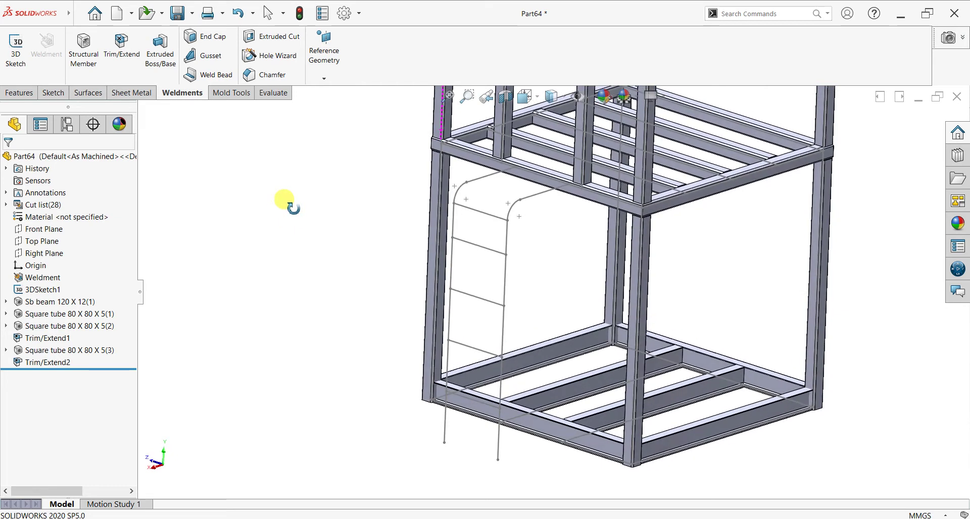
Step: Start a structural member with a pipe profile of size 33.7 x 4.0
{"action": "left_click", "coordinate": [73, 73]}
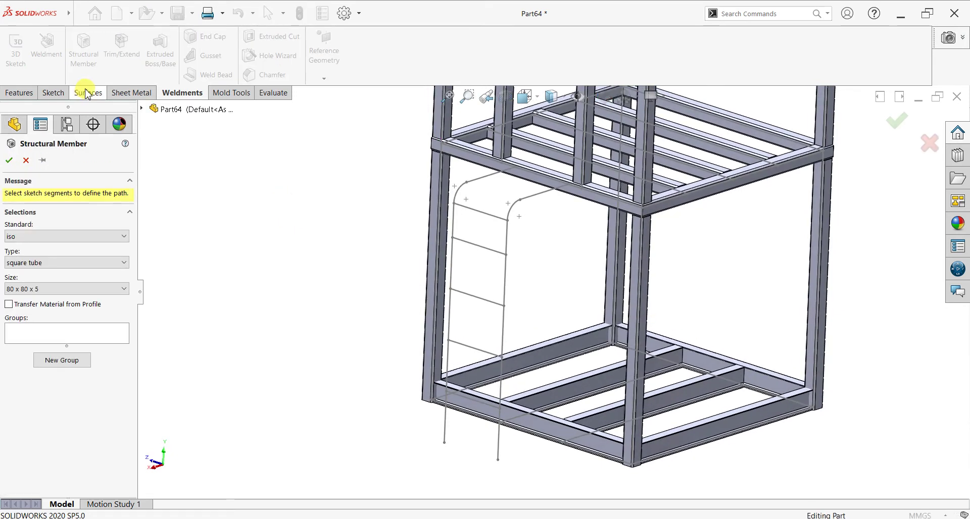
{"action": "left_click", "coordinate": [64, 293]}
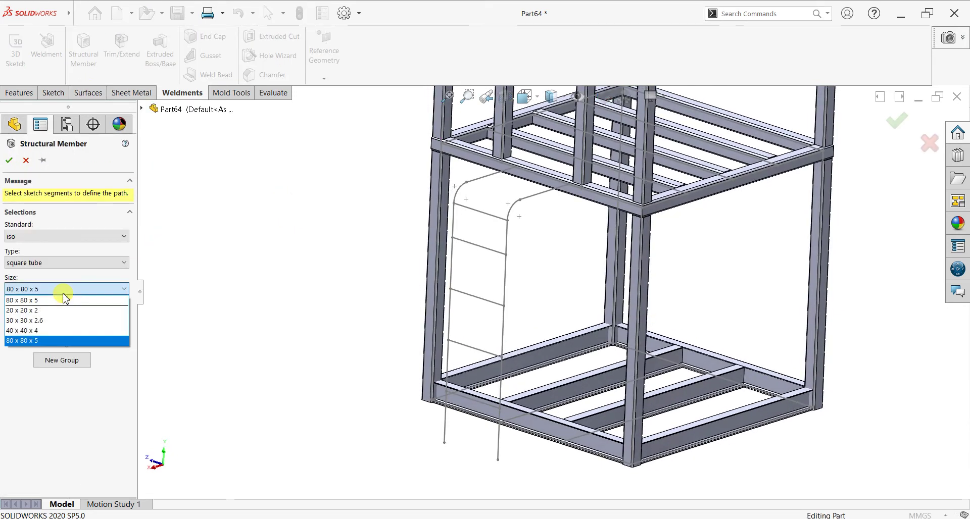
{"action": "left_click", "coordinate": [58, 267]}
{"action": "left_click", "coordinate": [60, 264]}
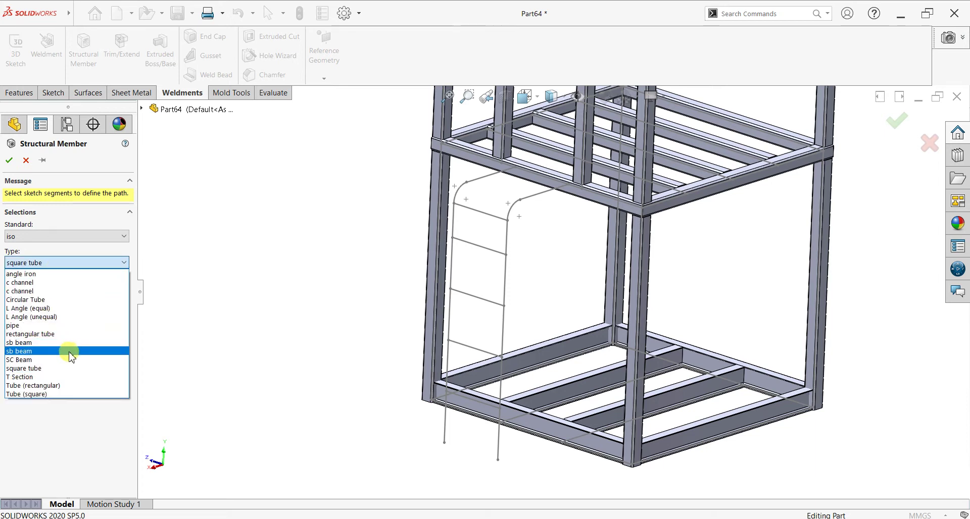
{"action": "left_click", "coordinate": [39, 325]}
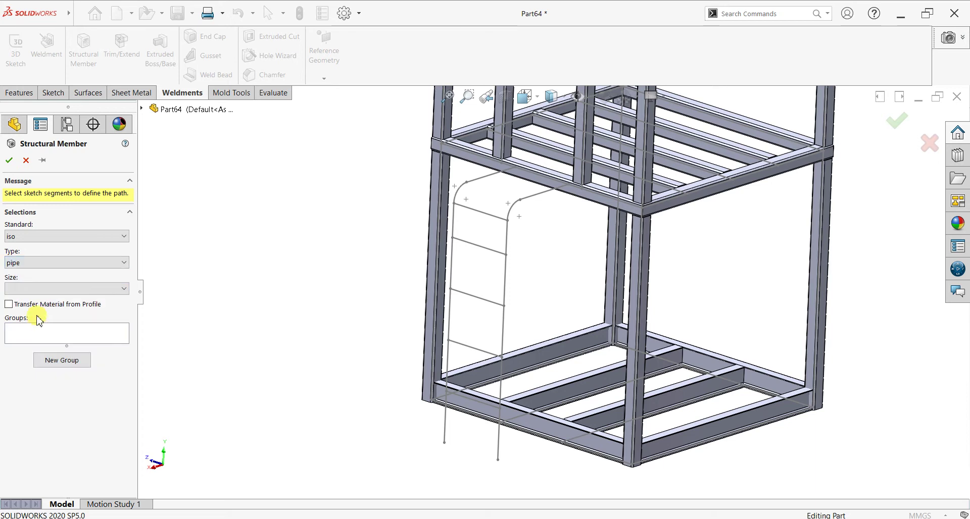
{"action": "left_click", "coordinate": [46, 289]}
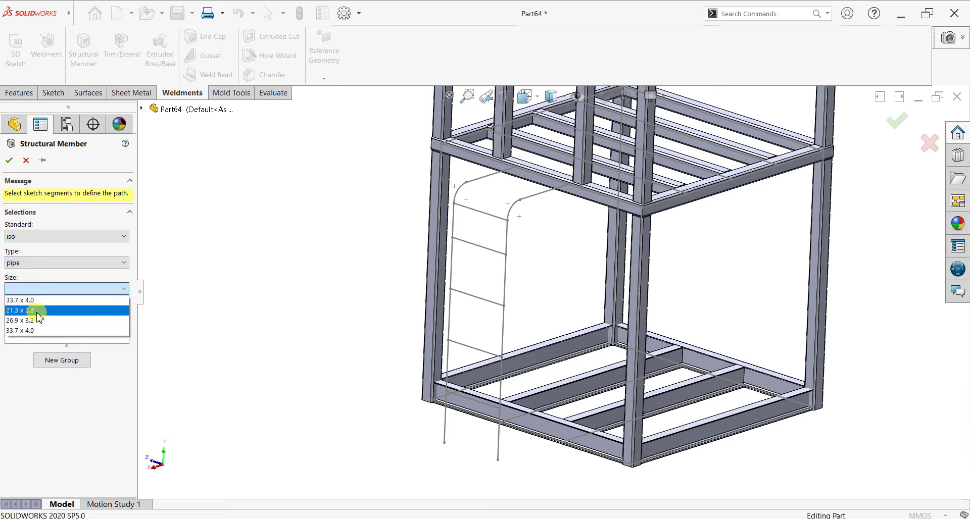
{"action": "left_click", "coordinate": [29, 331]}
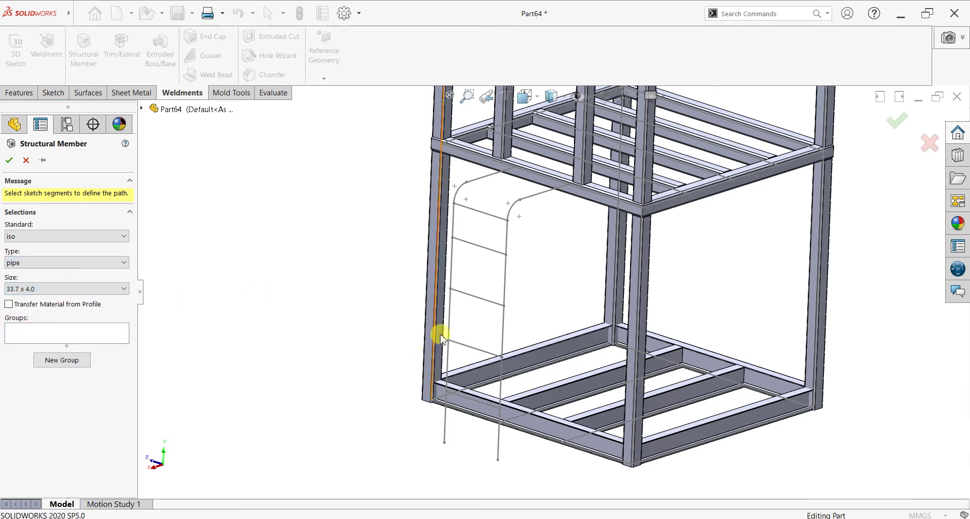
Step: Run the pipe along the left rail's line, arc and top, then in a new group the right rail's
{"action": "left_click", "coordinate": [440, 376]}
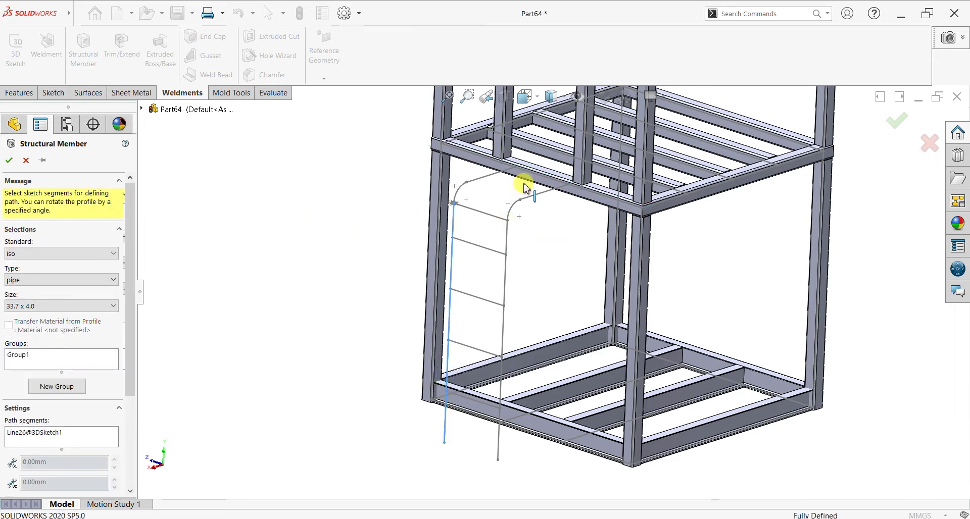
{"action": "left_click", "coordinate": [460, 193]}
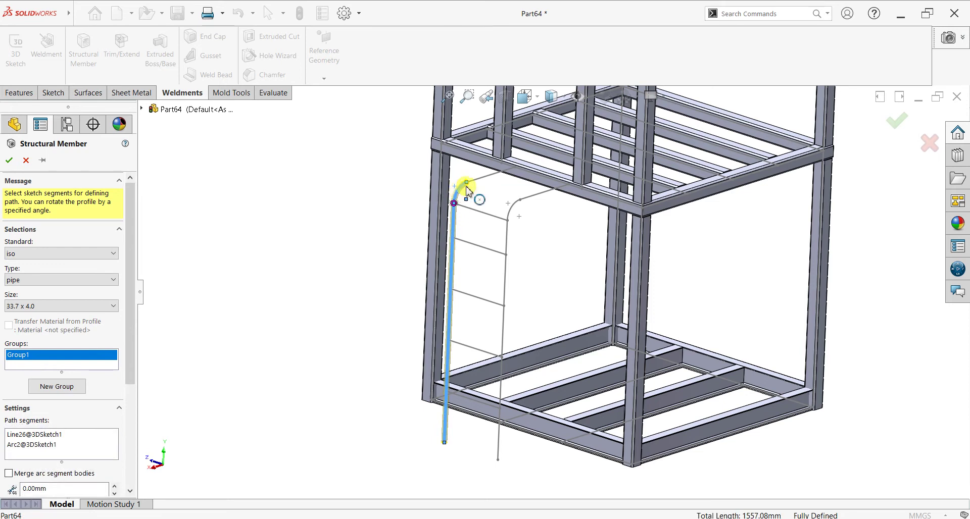
{"action": "left_click", "coordinate": [474, 184]}
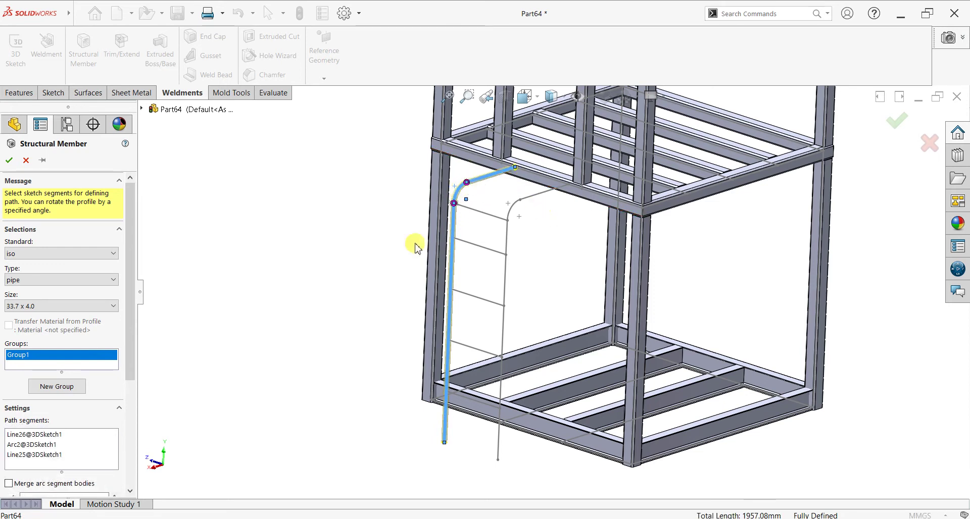
{"action": "left_click", "coordinate": [55, 388]}
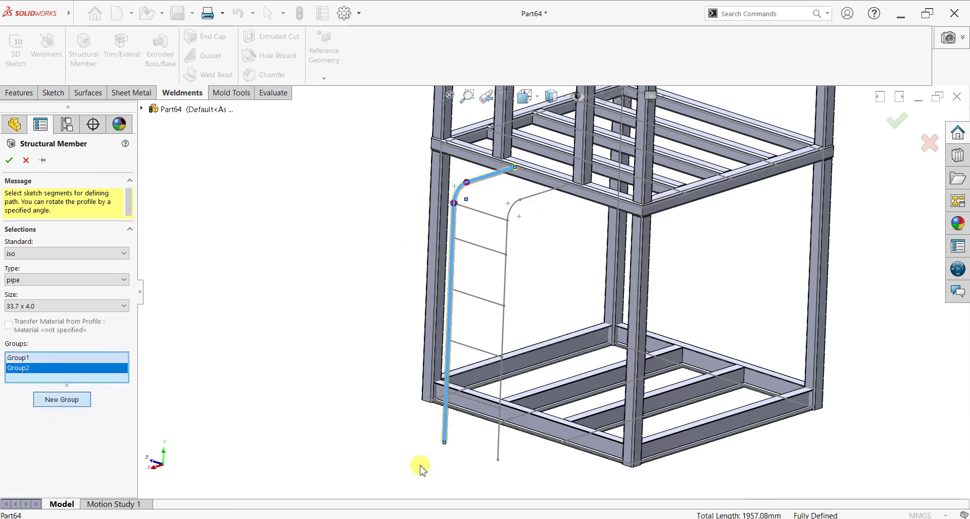
{"action": "left_click", "coordinate": [500, 447]}
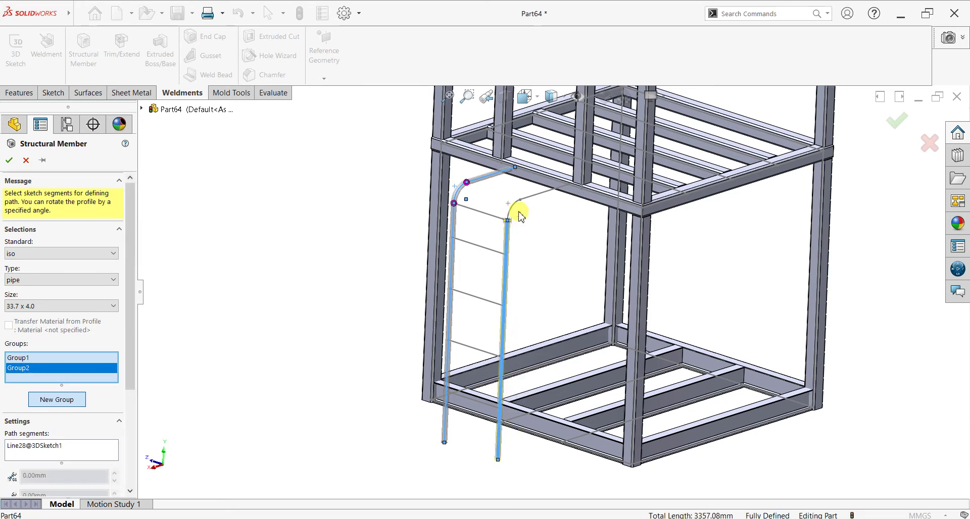
{"action": "left_click", "coordinate": [513, 207]}
{"action": "left_click", "coordinate": [540, 195]}
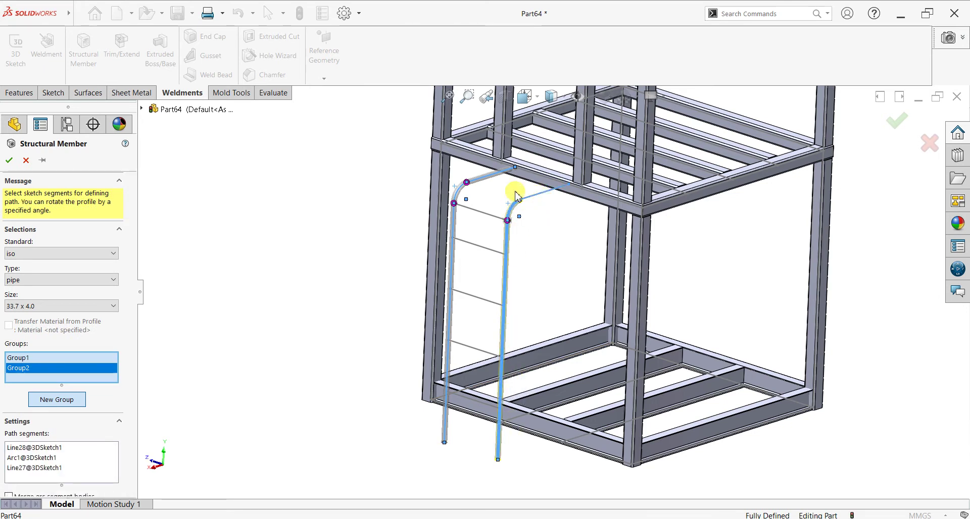
{"action": "scroll", "coordinate": [500, 192], "scroll_direction": "down", "scroll_amount": 3}
{"action": "scroll", "coordinate": [541, 259], "scroll_direction": "down", "scroll_amount": 2}
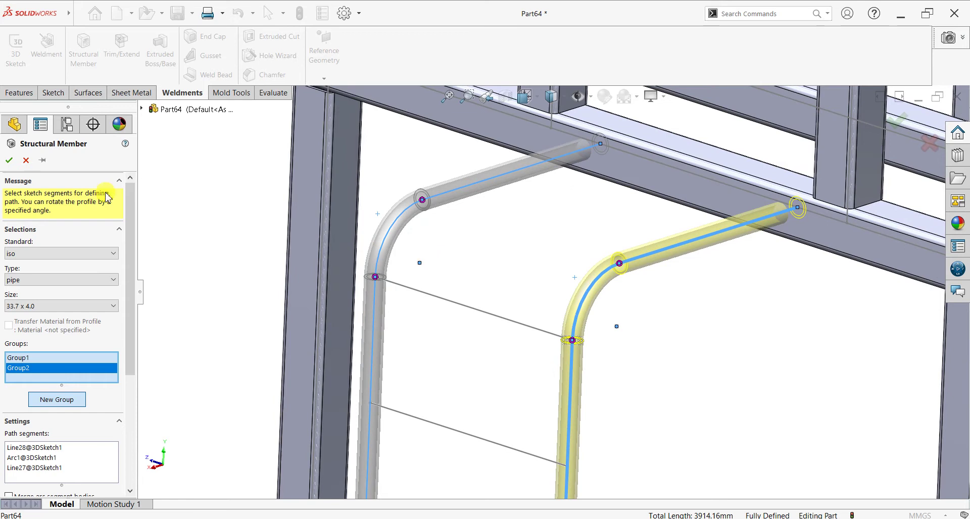
{"action": "left_click", "coordinate": [531, 247]}
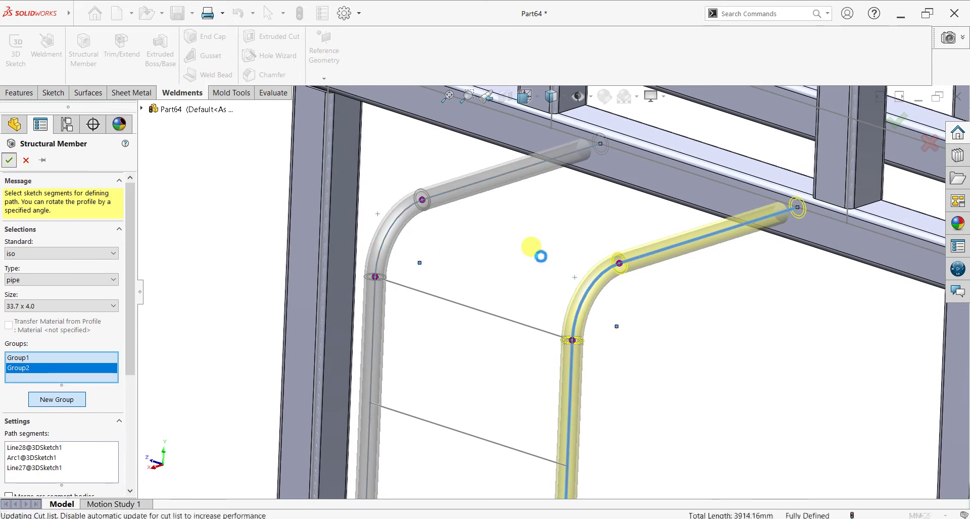
{"action": "mouse_move", "coordinate": [523, 267]}
{"action": "middle_mouse_down"}
{"action": "mouse_move", "coordinate": [493, 228]}
{"action": "mouse_move", "coordinate": [532, 221]}
{"action": "mouse_move", "coordinate": [574, 314]}
{"action": "mouse_move", "coordinate": [585, 368]}
{"action": "mouse_move", "coordinate": [613, 379]}
{"action": "middle_mouse_up"}
{"action": "scroll", "coordinate": [612, 331], "scroll_direction": "up", "scroll_amount": 5}
{"action": "scroll", "coordinate": [613, 336], "scroll_direction": "up", "scroll_amount": 2}
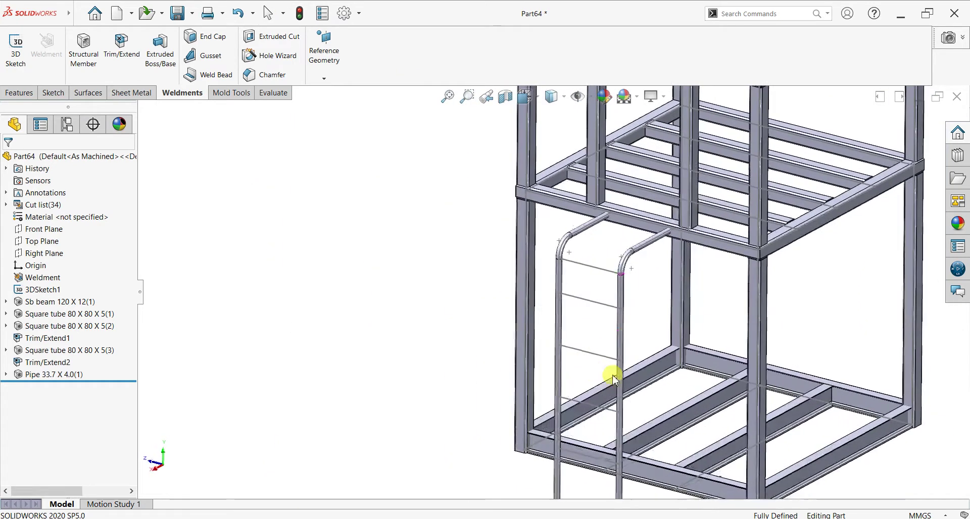
Step: Add a second 33.7 x 4.0 pipe member along all five rung lines
{"action": "left_click", "coordinate": [94, 61]}
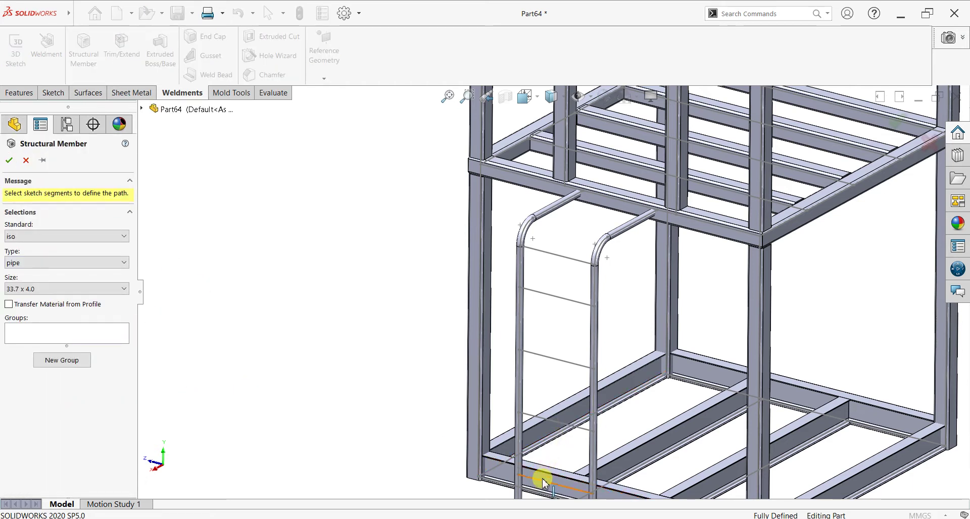
{"action": "left_click", "coordinate": [568, 425]}
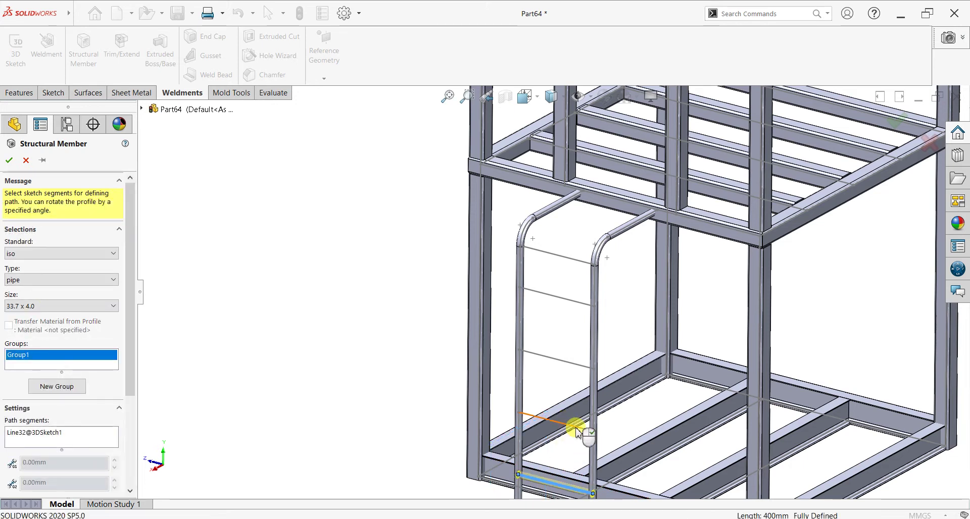
{"action": "left_click", "coordinate": [576, 429]}
{"action": "left_click", "coordinate": [566, 367]}
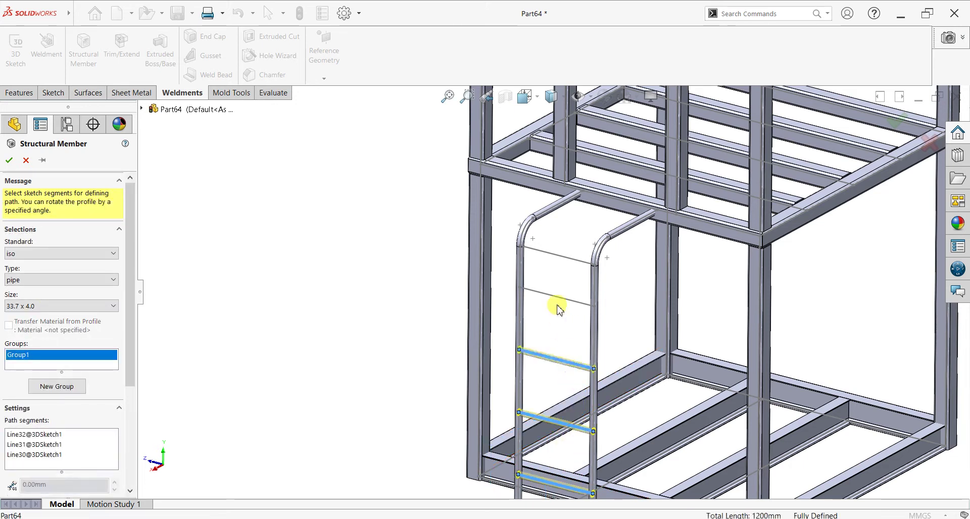
{"action": "left_click", "coordinate": [558, 298]}
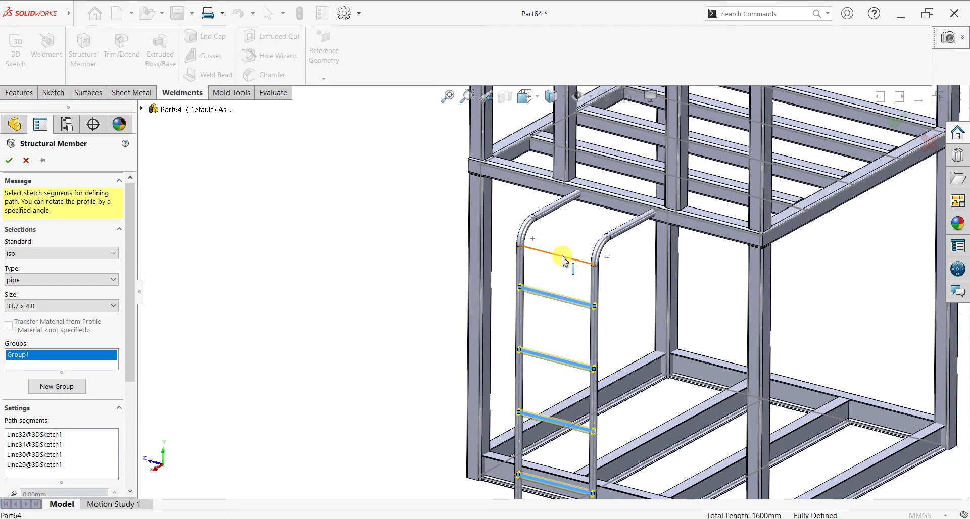
{"action": "left_click", "coordinate": [564, 259]}
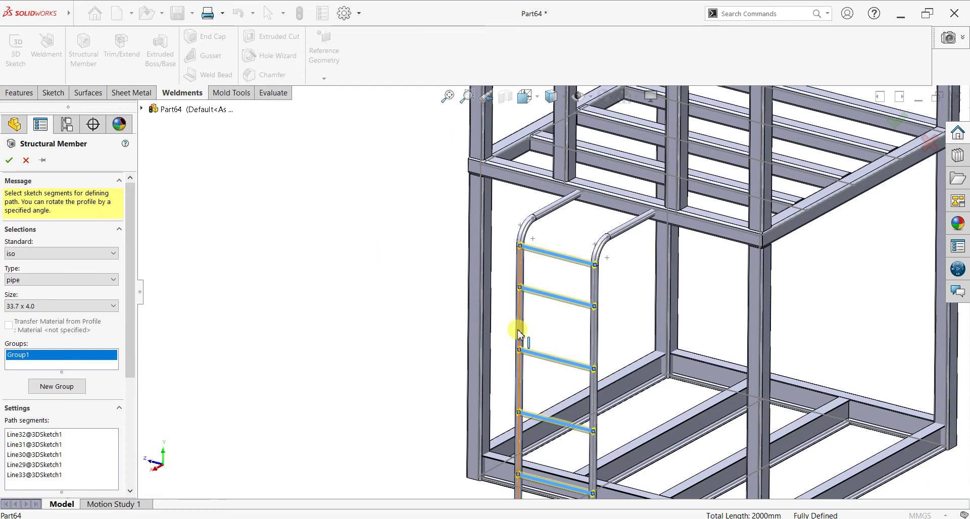
{"action": "scroll", "coordinate": [518, 334], "scroll_direction": "up", "scroll_amount": 3}
{"action": "mouse_move", "coordinate": [511, 336]}
{"action": "middle_mouse_down"}
{"action": "mouse_move", "coordinate": [518, 313]}
{"action": "mouse_move", "coordinate": [526, 328]}
{"action": "middle_mouse_up"}
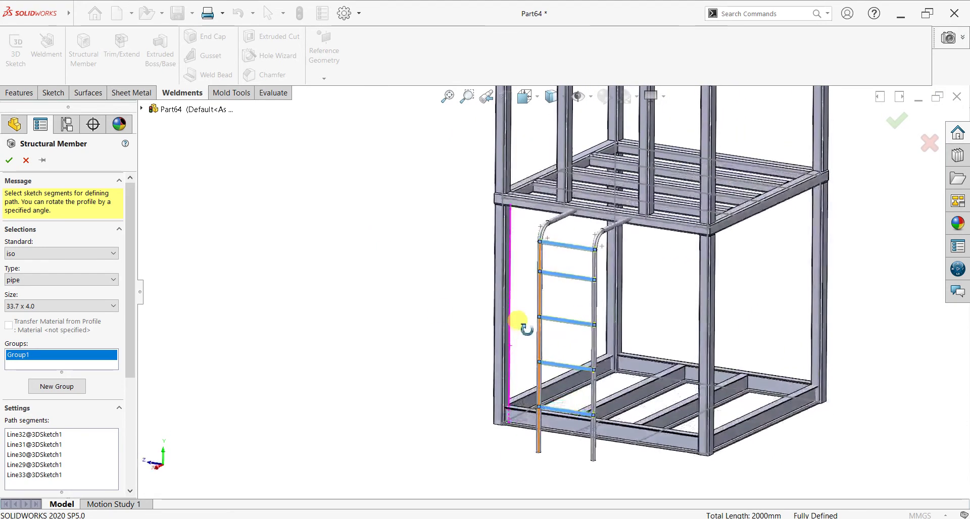
{"action": "left_click", "coordinate": [9, 160]}
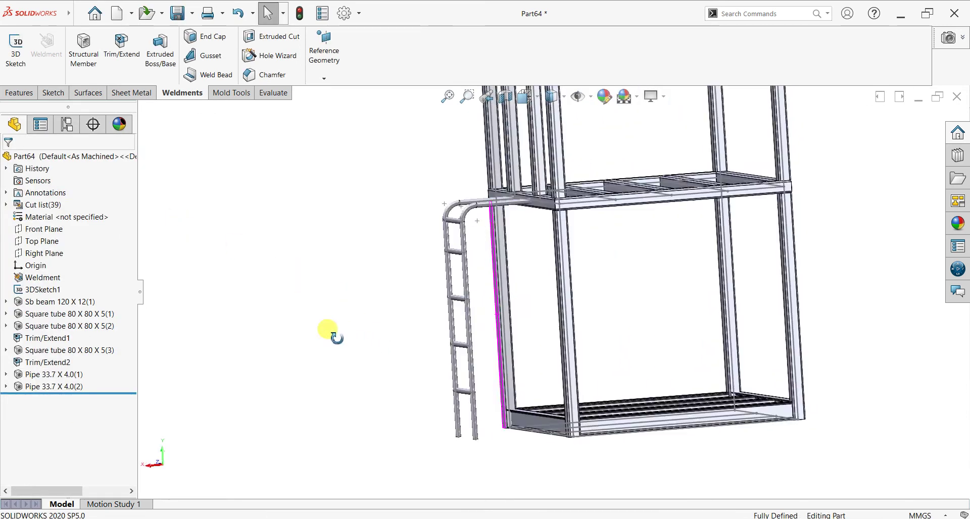
Step: Orbit and zoom in to inspect the top of the finished pipe ladder
{"action": "middle_click_drag", "start_coordinate": [380, 338], "coordinate": [439, 324]}
{"action": "scroll", "coordinate": [520, 248], "scroll_direction": "down", "scroll_amount": 3}
{"action": "scroll", "coordinate": [520, 248], "scroll_direction": "down", "scroll_amount": 3}
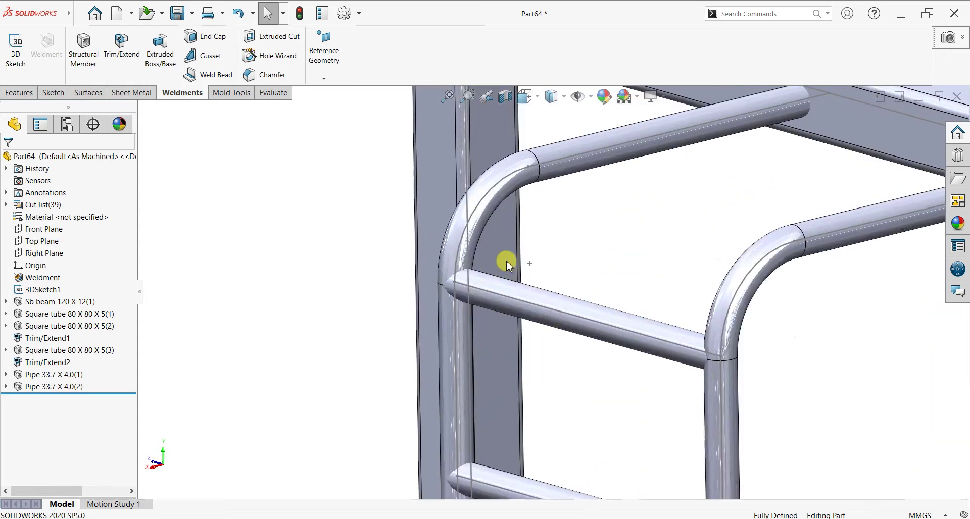
{"action": "scroll", "coordinate": [504, 262], "scroll_direction": "down", "scroll_amount": 3}
{"action": "middle_click_drag", "start_coordinate": [495, 303], "coordinate": [507, 296]}
{"action": "scroll", "coordinate": [508, 295], "scroll_direction": "up", "scroll_amount": 5}
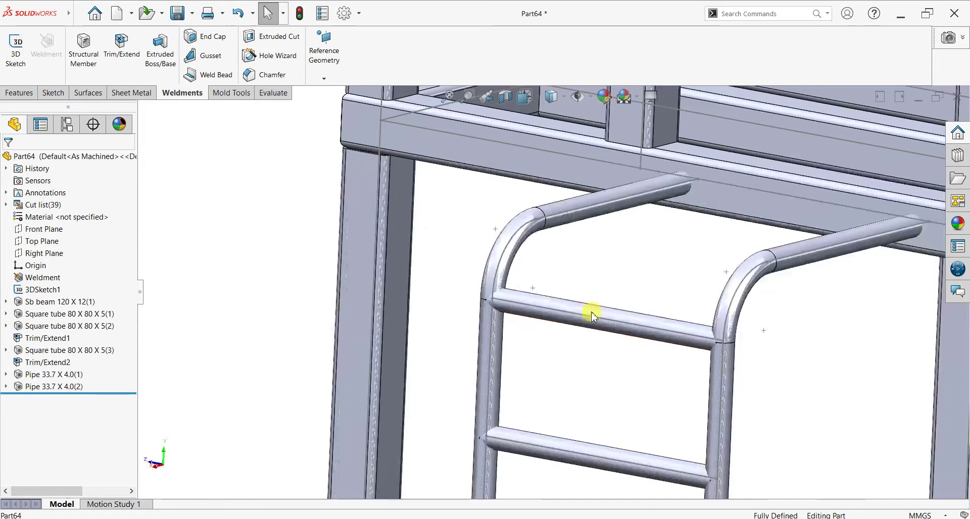
Step: In Trim/Extend, choose the five ladder rungs as bodies to trim, removing the mistakenly added Sb beam
{"action": "left_click", "coordinate": [122, 45]}
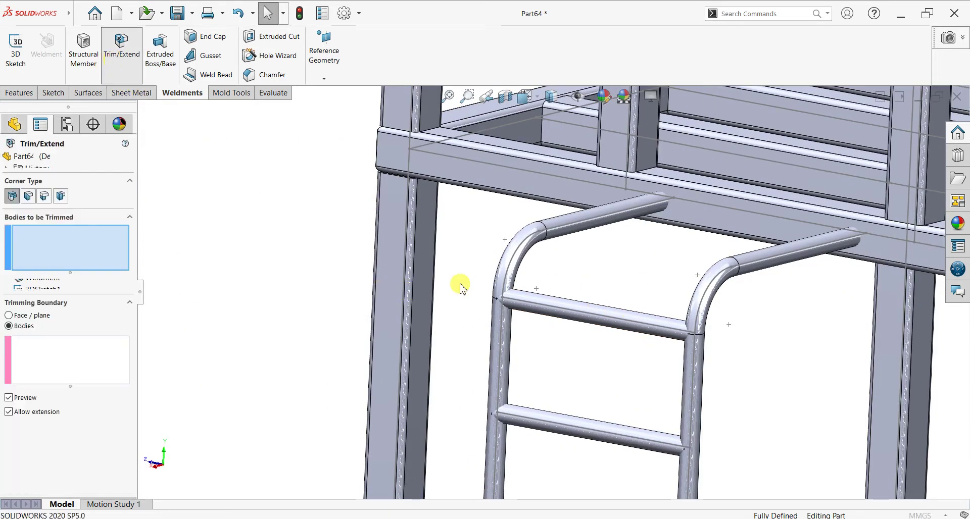
{"action": "scroll", "coordinate": [495, 286], "scroll_direction": "down", "scroll_amount": 5}
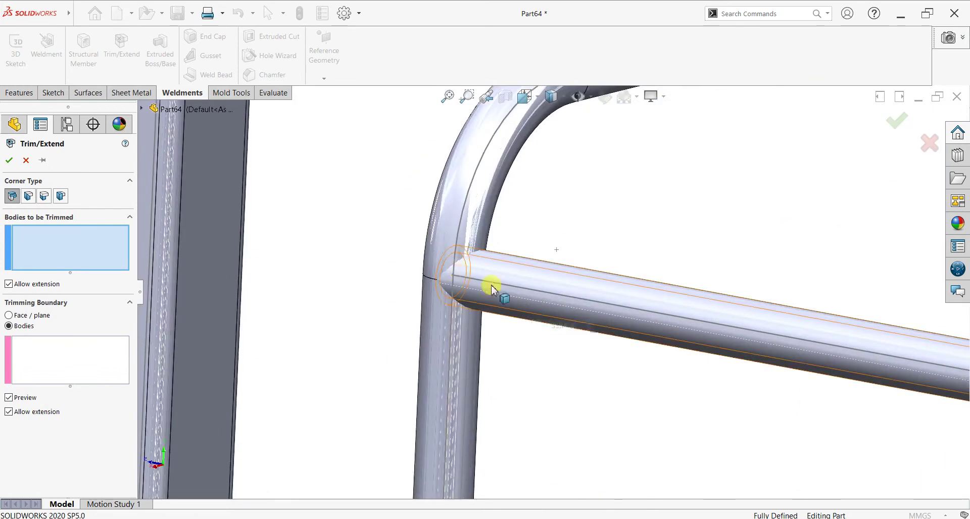
{"action": "left_click", "coordinate": [552, 296]}
{"action": "scroll", "coordinate": [555, 354], "scroll_direction": "up", "scroll_amount": 3}
{"action": "scroll", "coordinate": [581, 394], "scroll_direction": "up", "scroll_amount": 2}
{"action": "left_click", "coordinate": [593, 412]}
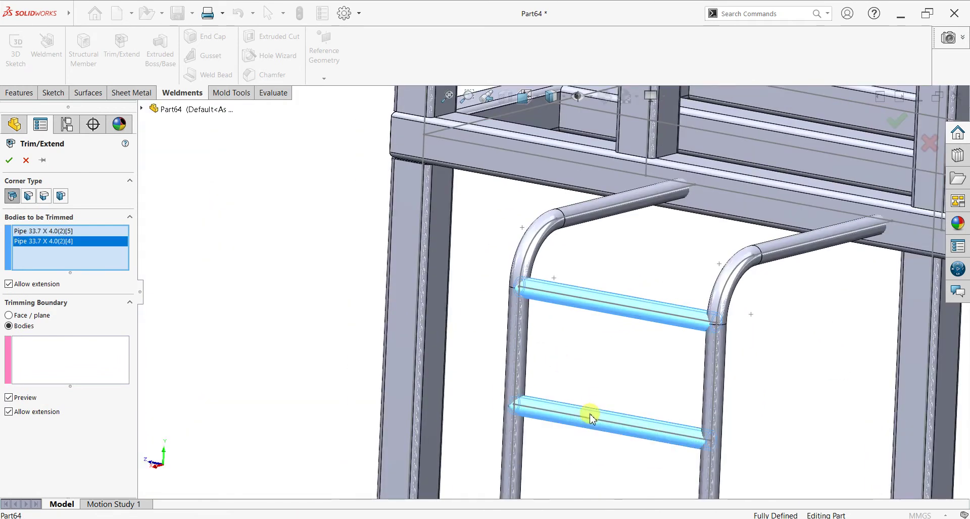
{"action": "scroll", "coordinate": [596, 435], "scroll_direction": "up", "scroll_amount": 2}
{"action": "left_click", "coordinate": [581, 441]}
{"action": "key", "text": "ctrl+Up"}
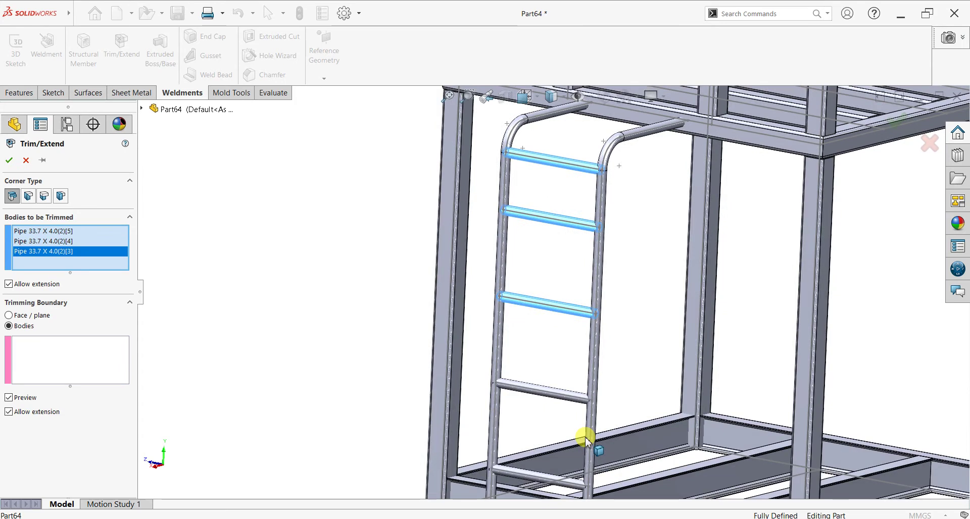
{"action": "left_click", "coordinate": [549, 398]}
{"action": "left_click", "coordinate": [521, 467]}
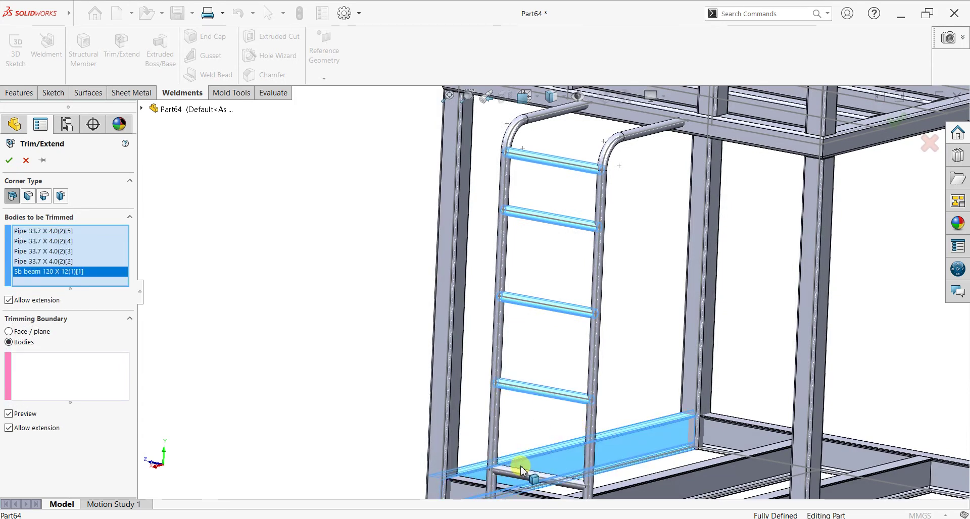
{"action": "right_click", "coordinate": [41, 279]}
{"action": "left_click", "coordinate": [71, 292]}
{"action": "scroll", "coordinate": [516, 396], "scroll_direction": "up", "scroll_amount": 2}
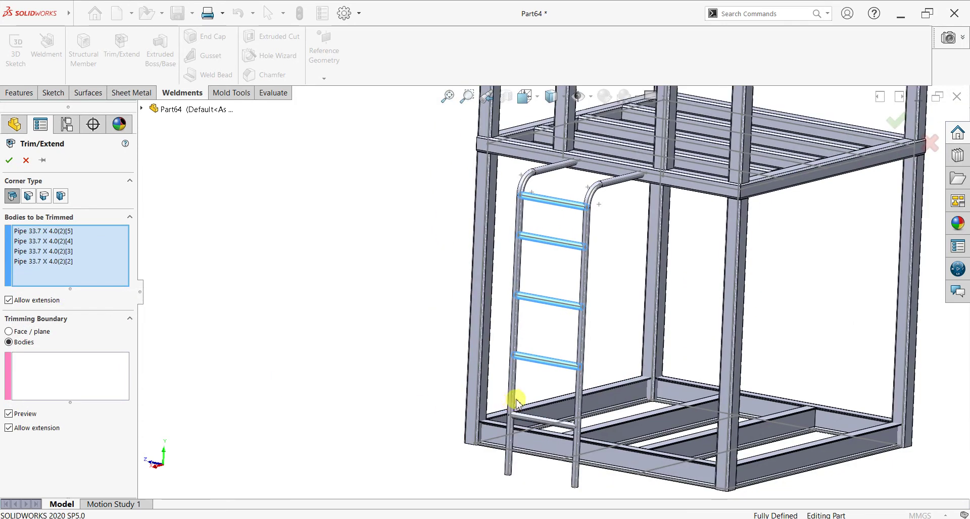
{"action": "scroll", "coordinate": [547, 410], "scroll_direction": "down", "scroll_amount": 4}
{"action": "left_click", "coordinate": [547, 410]}
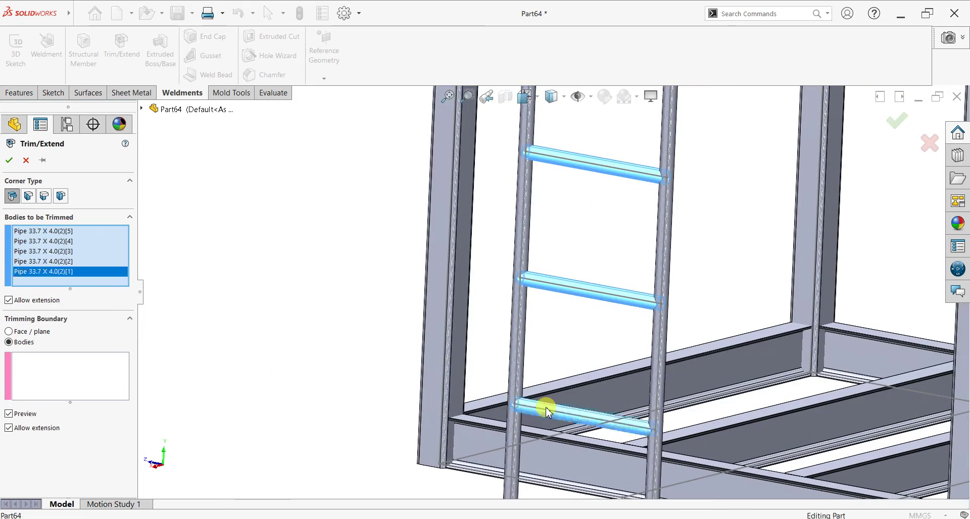
Step: Set the left and right ladder rails and both bent top pipes as trimming boundary bodies
{"action": "left_click", "coordinate": [67, 382]}
{"action": "left_click", "coordinate": [520, 357]}
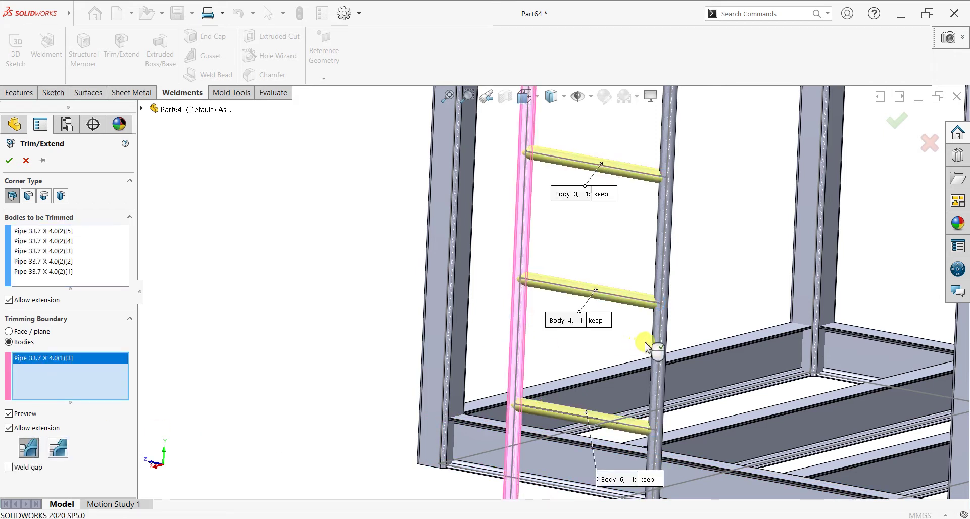
{"action": "left_click", "coordinate": [654, 347]}
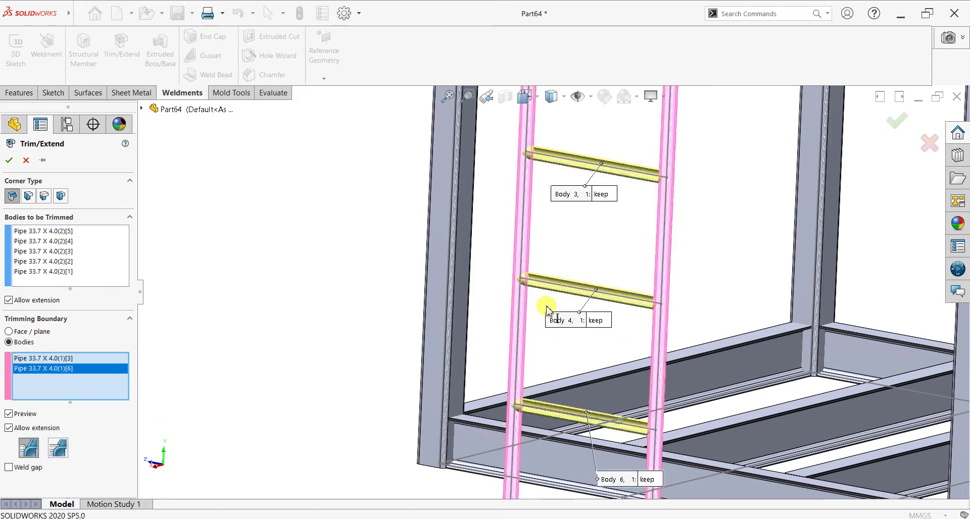
{"action": "scroll", "coordinate": [550, 303], "scroll_direction": "up", "scroll_amount": 2}
{"action": "scroll", "coordinate": [581, 268], "scroll_direction": "down", "scroll_amount": 1}
{"action": "scroll", "coordinate": [566, 202], "scroll_direction": "up", "scroll_amount": 1}
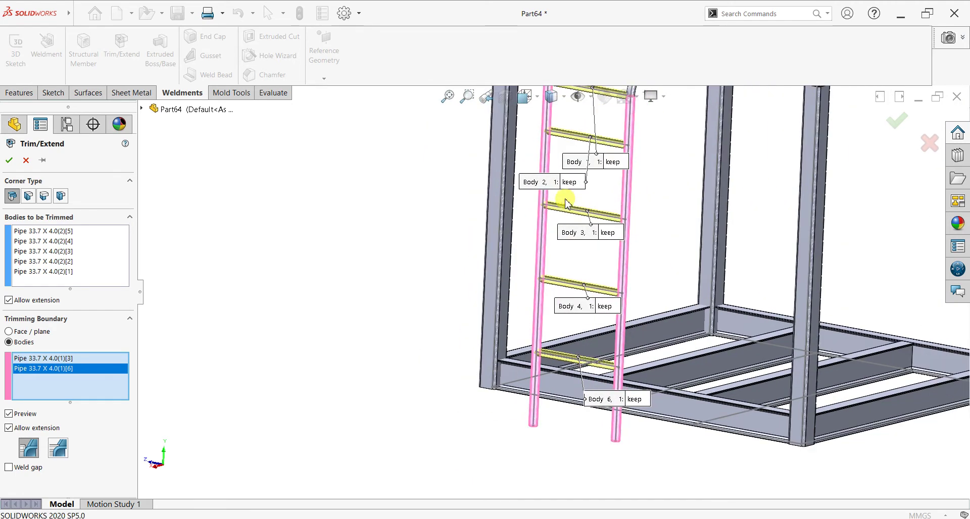
{"action": "scroll", "coordinate": [548, 404], "scroll_direction": "down", "scroll_amount": 2}
{"action": "mouse_move", "coordinate": [559, 411]}
{"action": "middle_mouse_down"}
{"action": "mouse_move", "coordinate": [566, 362]}
{"action": "mouse_move", "coordinate": [563, 434]}
{"action": "mouse_move", "coordinate": [671, 195]}
{"action": "middle_mouse_up"}
{"action": "scroll", "coordinate": [601, 120], "scroll_direction": "up", "scroll_amount": 1}
{"action": "scroll", "coordinate": [595, 134], "scroll_direction": "up", "scroll_amount": 1}
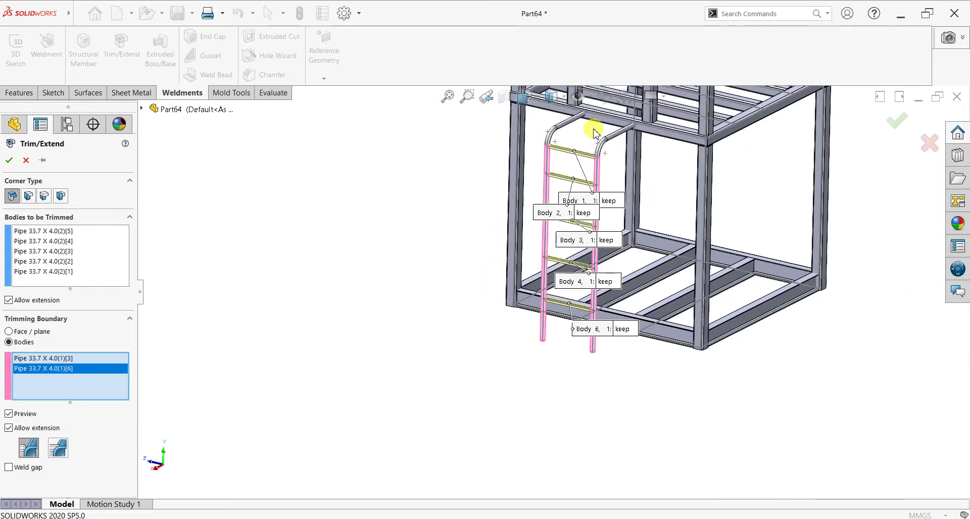
{"action": "scroll", "coordinate": [538, 180], "scroll_direction": "down", "scroll_amount": 3}
{"action": "scroll", "coordinate": [513, 205], "scroll_direction": "down", "scroll_amount": 3}
{"action": "left_click", "coordinate": [477, 220]}
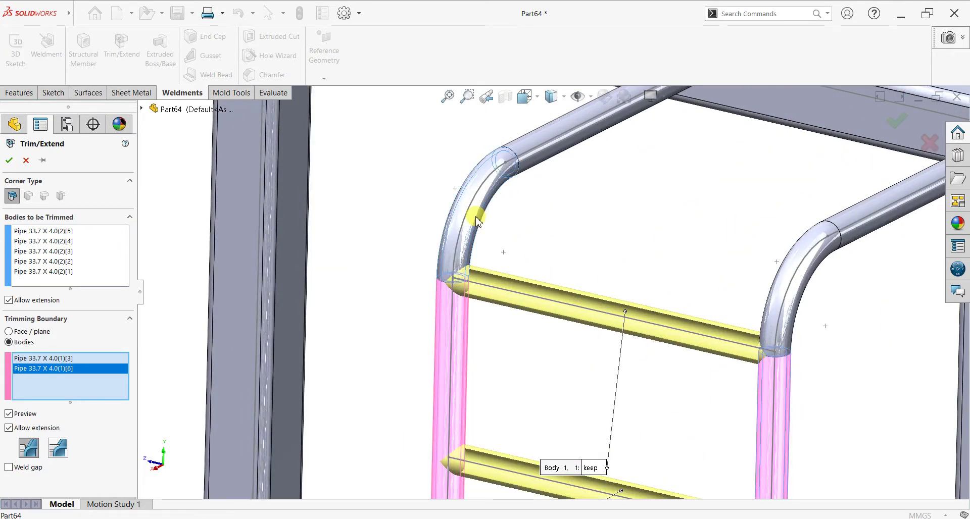
{"action": "left_click", "coordinate": [778, 311]}
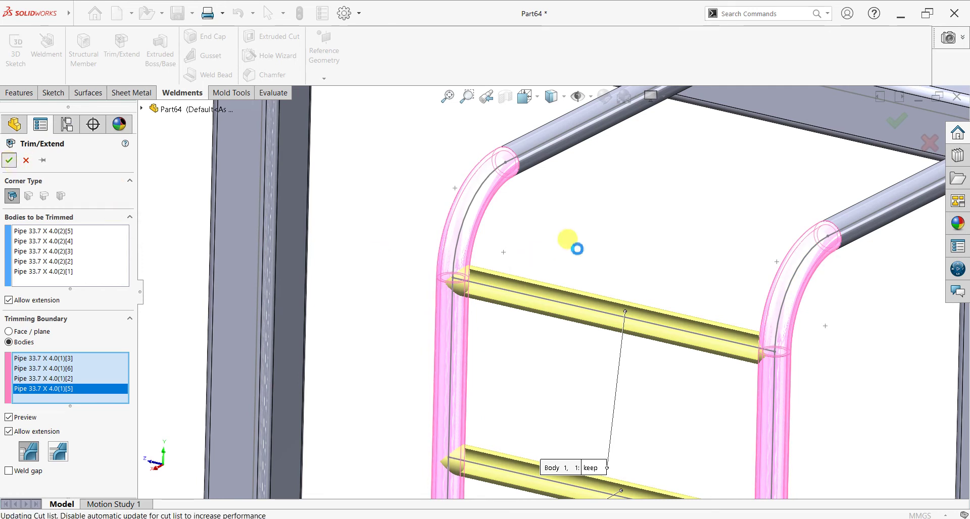
{"action": "scroll", "coordinate": [444, 281], "scroll_direction": "down", "scroll_amount": 5}
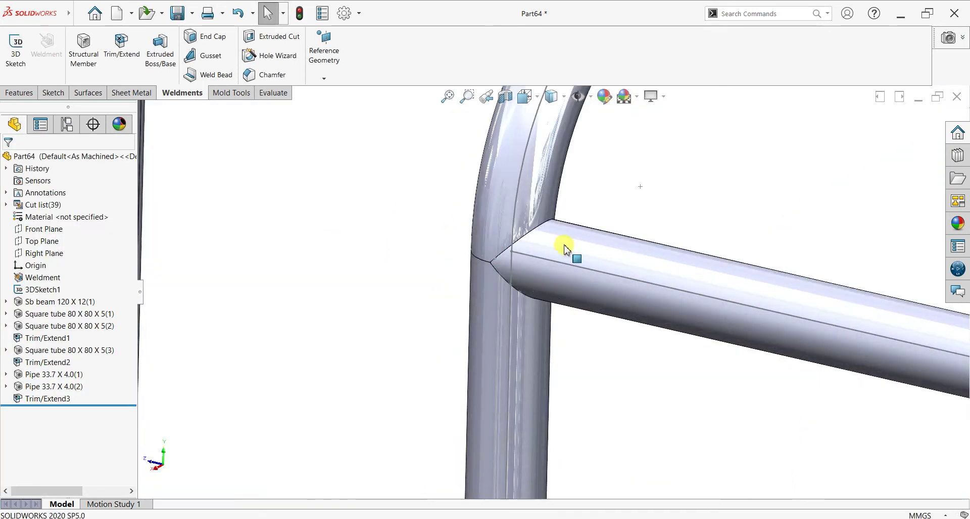
{"action": "scroll", "coordinate": [769, 314], "scroll_direction": "up", "scroll_amount": 3}
{"action": "scroll", "coordinate": [773, 318], "scroll_direction": "up", "scroll_amount": 5}
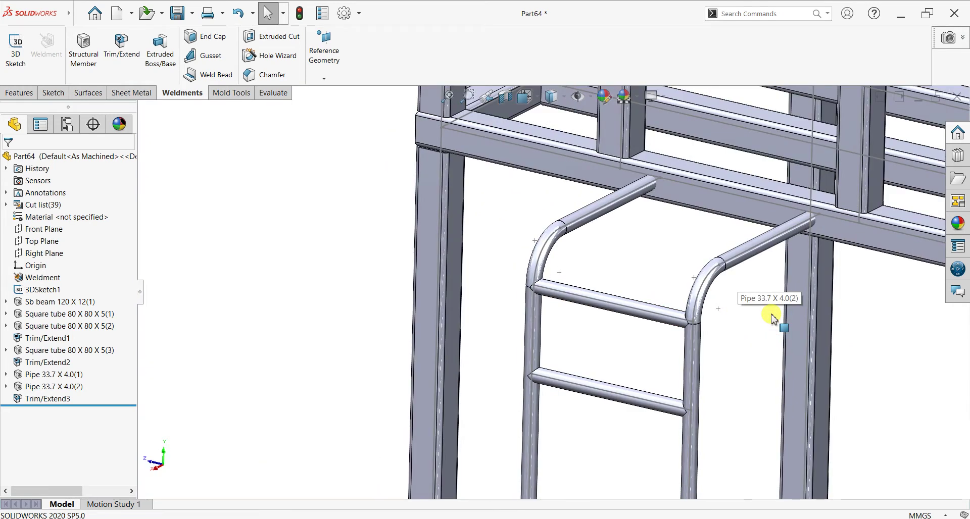
{"action": "middle_click_drag", "start_coordinate": [722, 354], "coordinate": [652, 205]}
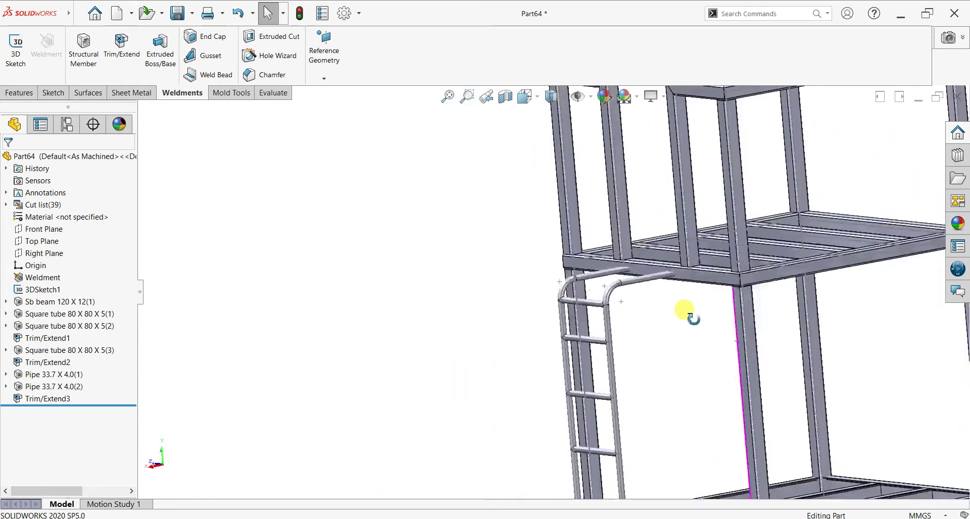
{"action": "scroll", "coordinate": [641, 218], "scroll_direction": "down", "scroll_amount": 2}
{"action": "scroll", "coordinate": [583, 337], "scroll_direction": "down", "scroll_amount": 2}
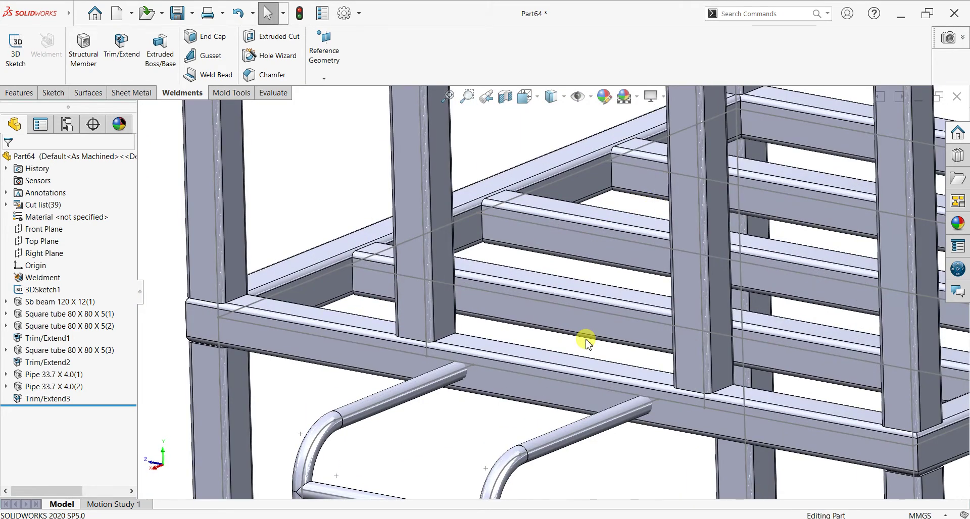
Step: Trim the left and right top ladder pipes against the platform's square tube beam
{"action": "left_click", "coordinate": [122, 43]}
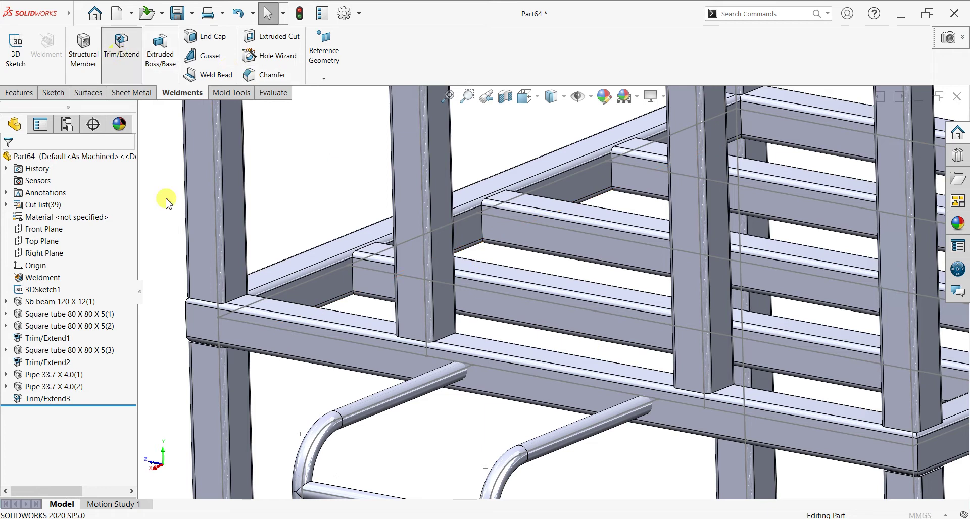
{"action": "left_click", "coordinate": [392, 392]}
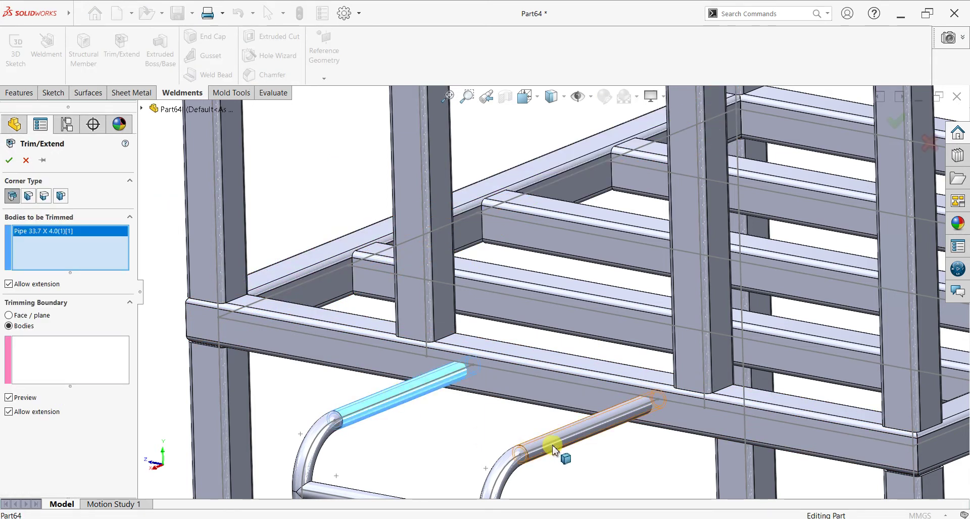
{"action": "left_click", "coordinate": [560, 446]}
{"action": "left_click", "coordinate": [53, 380]}
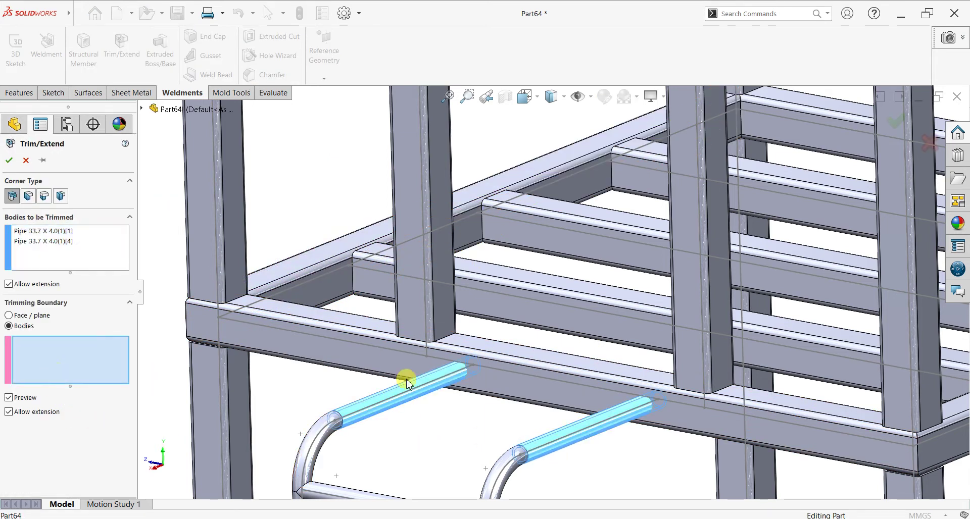
{"action": "left_click", "coordinate": [505, 386]}
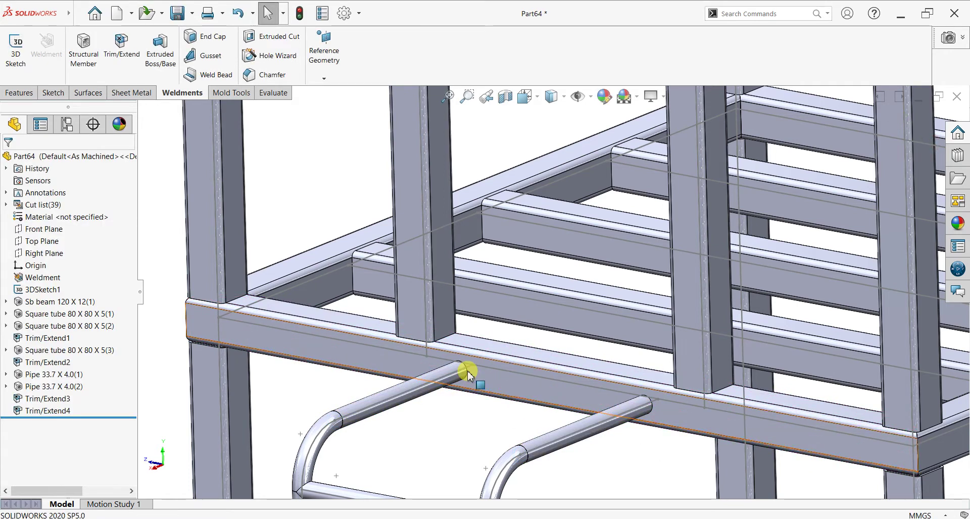
Step: Orbit around the frame, then view the Sb beam 120 X 12(1) face normal-to
{"action": "scroll", "coordinate": [468, 370], "scroll_direction": "down", "scroll_amount": 5}
{"action": "scroll", "coordinate": [506, 334], "scroll_direction": "up", "scroll_amount": 5}
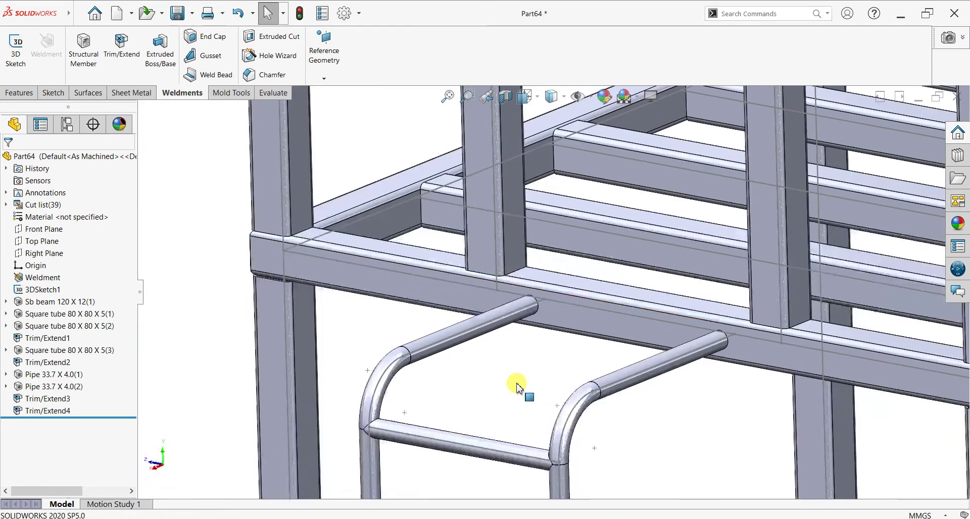
{"action": "mouse_move", "coordinate": [520, 389]}
{"action": "middle_mouse_down"}
{"action": "mouse_move", "coordinate": [538, 365]}
{"action": "mouse_move", "coordinate": [567, 364]}
{"action": "mouse_move", "coordinate": [559, 373]}
{"action": "mouse_move", "coordinate": [513, 368]}
{"action": "middle_mouse_up"}
{"action": "scroll", "coordinate": [519, 376], "scroll_direction": "up", "scroll_amount": 3}
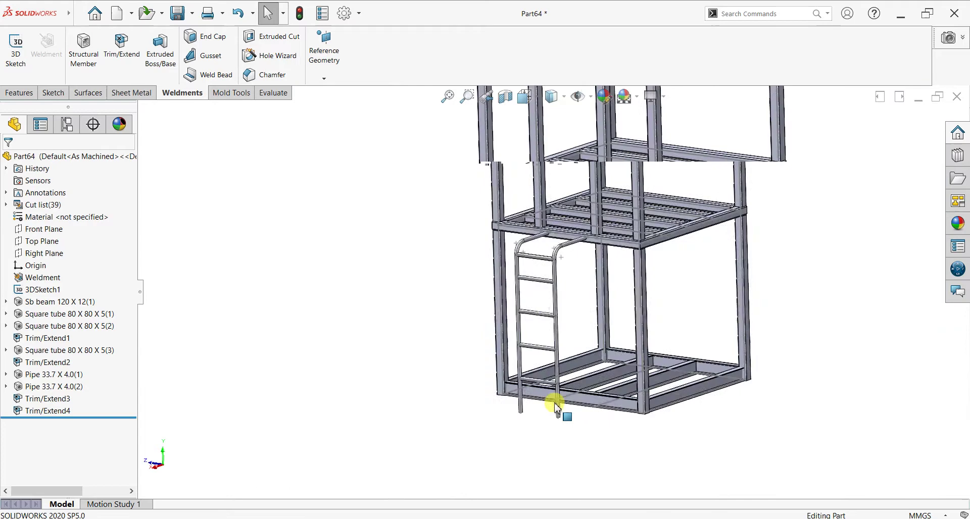
{"action": "middle_click_drag", "start_coordinate": [554, 402], "coordinate": [437, 437]}
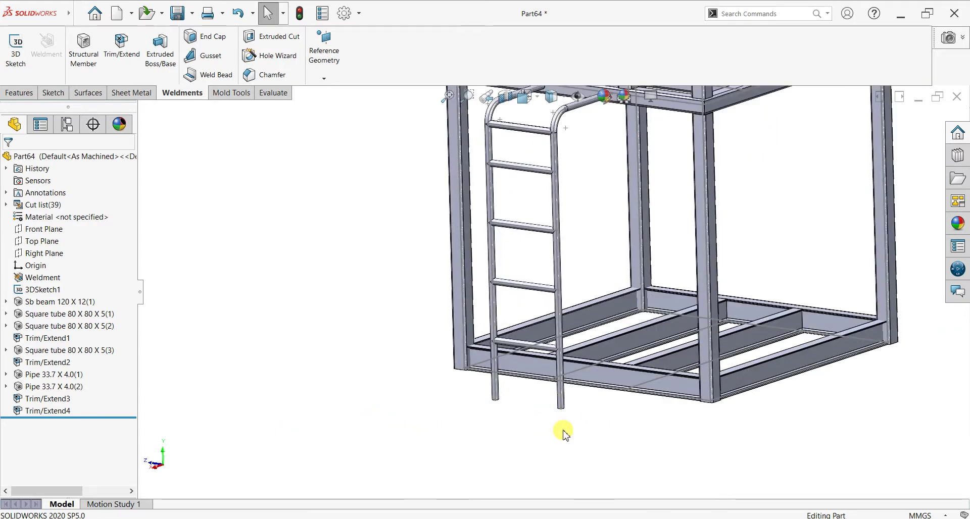
{"action": "mouse_move", "coordinate": [564, 432]}
{"action": "middle_mouse_down"}
{"action": "mouse_move", "coordinate": [531, 426]}
{"action": "mouse_move", "coordinate": [546, 416]}
{"action": "mouse_move", "coordinate": [556, 328]}
{"action": "mouse_move", "coordinate": [569, 427]}
{"action": "mouse_move", "coordinate": [620, 422]}
{"action": "middle_mouse_up"}
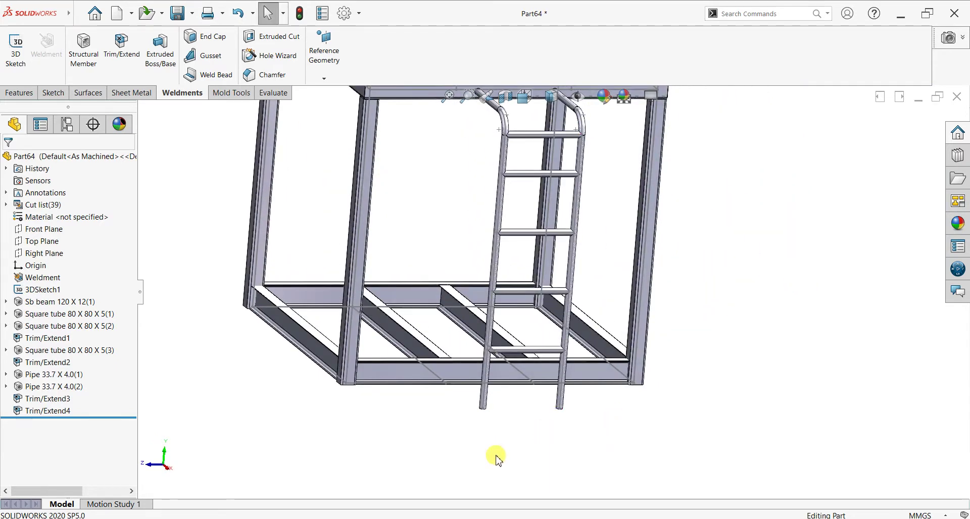
{"action": "middle_click_drag", "start_coordinate": [489, 455], "coordinate": [502, 325]}
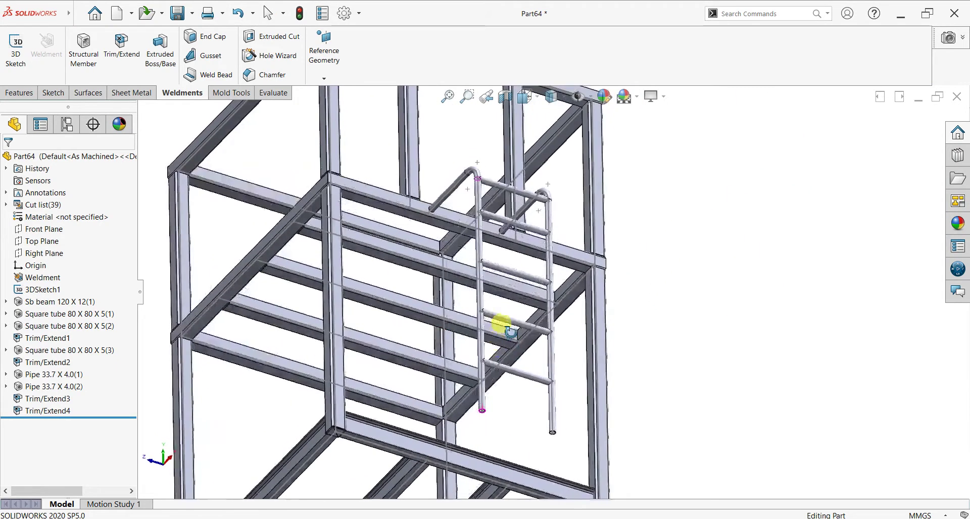
{"action": "scroll", "coordinate": [477, 467], "scroll_direction": "down", "scroll_amount": 3}
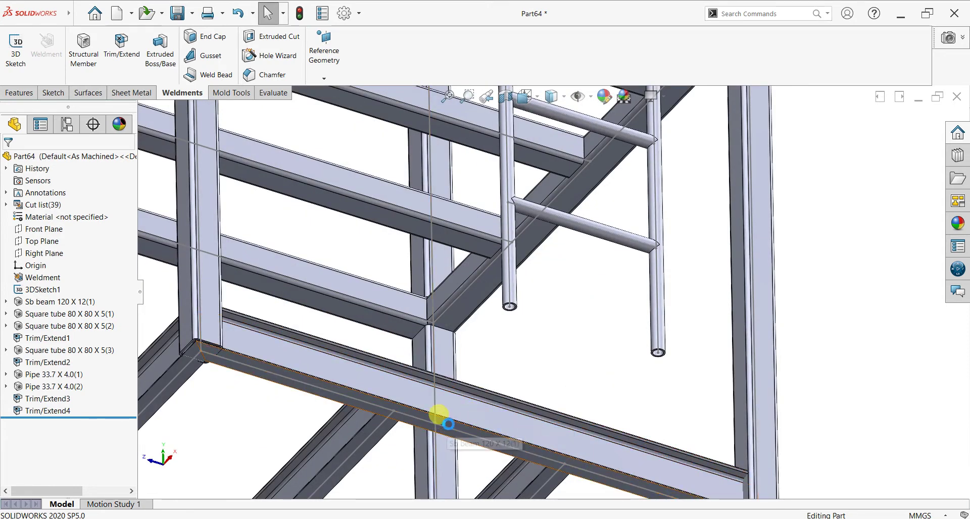
{"action": "left_click", "coordinate": [596, 430]}
{"action": "key", "text": "ctrl+8"}
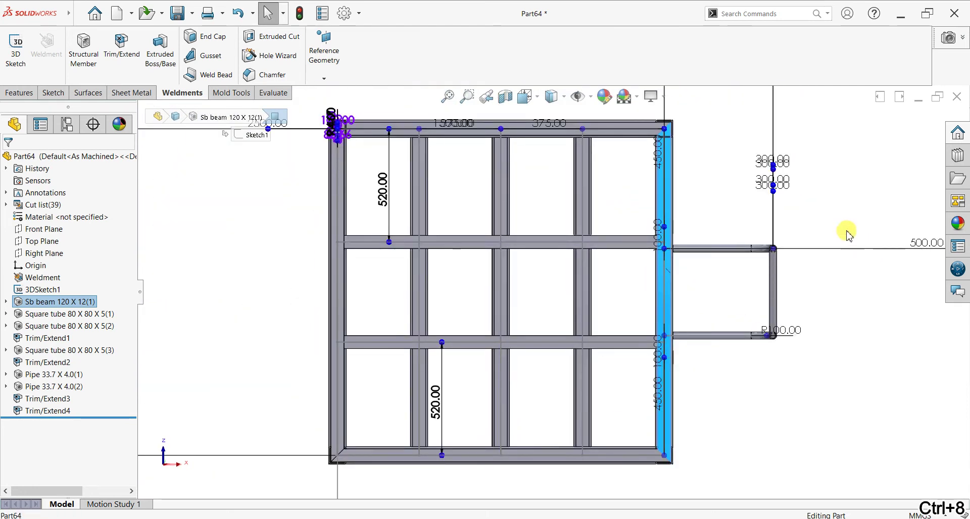
Step: Start a new sketch on the Sb beam's face
{"action": "scroll", "coordinate": [834, 237], "scroll_direction": "down", "scroll_amount": 3}
{"action": "scroll", "coordinate": [768, 278], "scroll_direction": "down", "scroll_amount": 1}
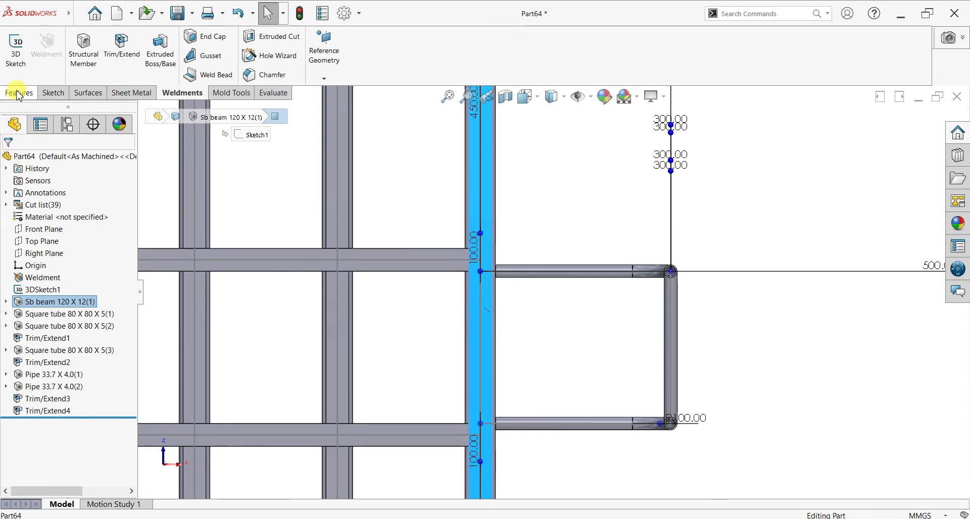
{"action": "left_click", "coordinate": [18, 93]}
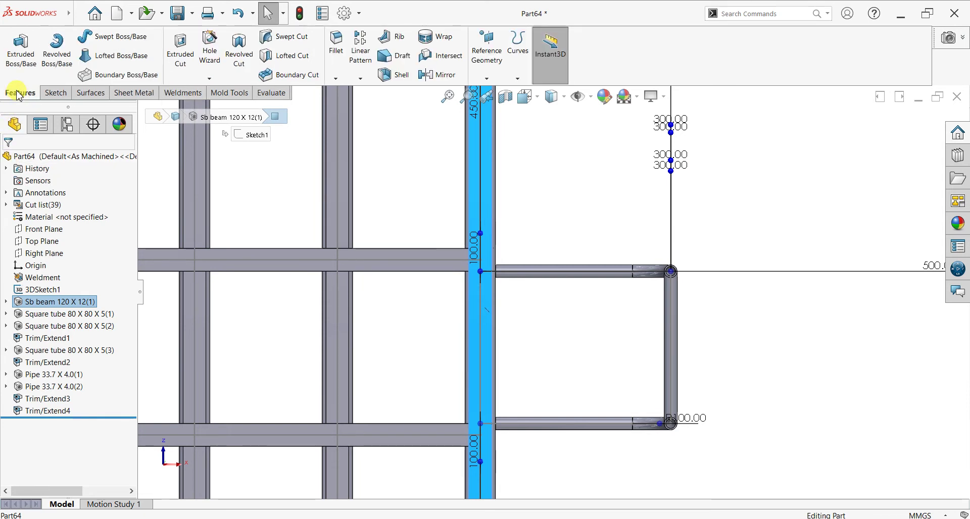
{"action": "left_click", "coordinate": [55, 93]}
{"action": "left_click", "coordinate": [13, 50]}
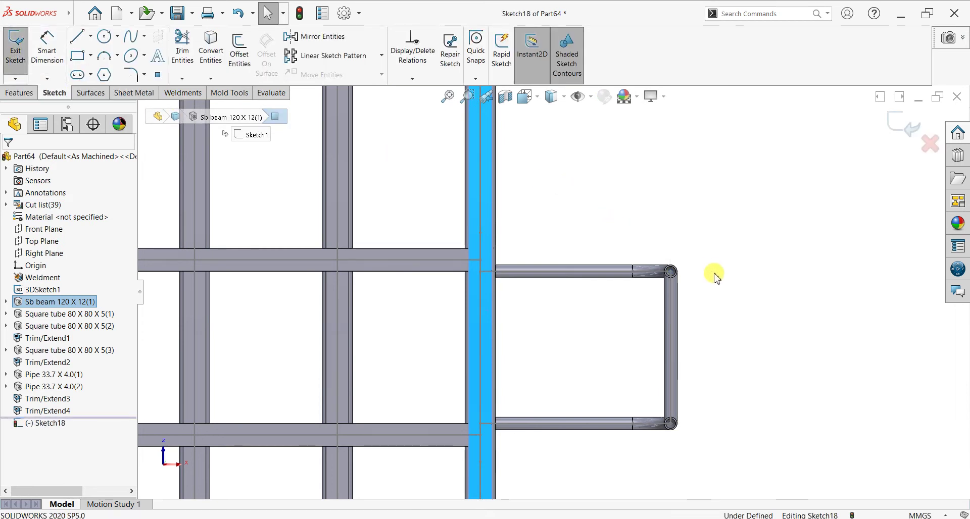
{"action": "scroll", "coordinate": [715, 276], "scroll_direction": "down", "scroll_amount": 2}
{"action": "scroll", "coordinate": [715, 276], "scroll_direction": "down", "scroll_amount": 2}
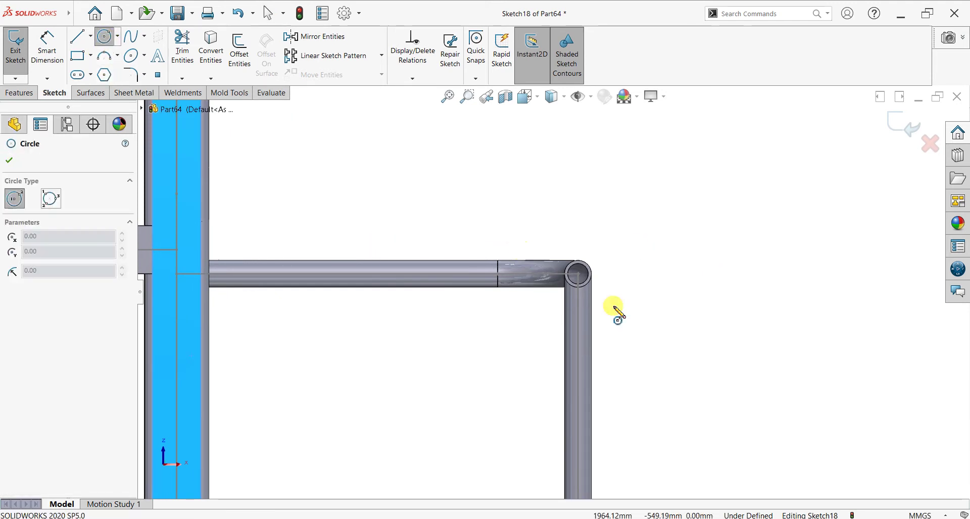
Step: Draw two circles centred on the upper and lower ladder pipe ends
{"action": "left_click", "coordinate": [579, 275]}
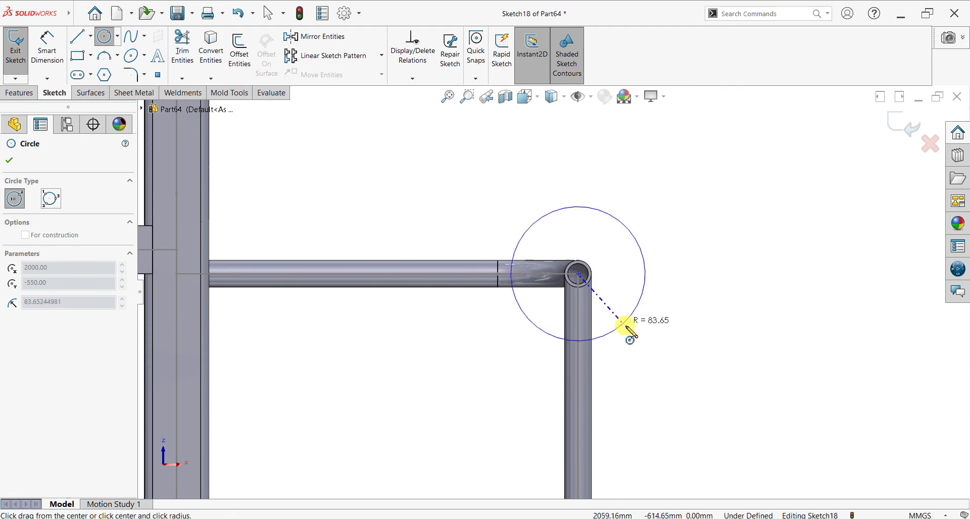
{"action": "left_click", "coordinate": [626, 329]}
{"action": "scroll", "coordinate": [576, 405], "scroll_direction": "up", "scroll_amount": 3}
{"action": "scroll", "coordinate": [576, 424], "scroll_direction": "down", "scroll_amount": 3}
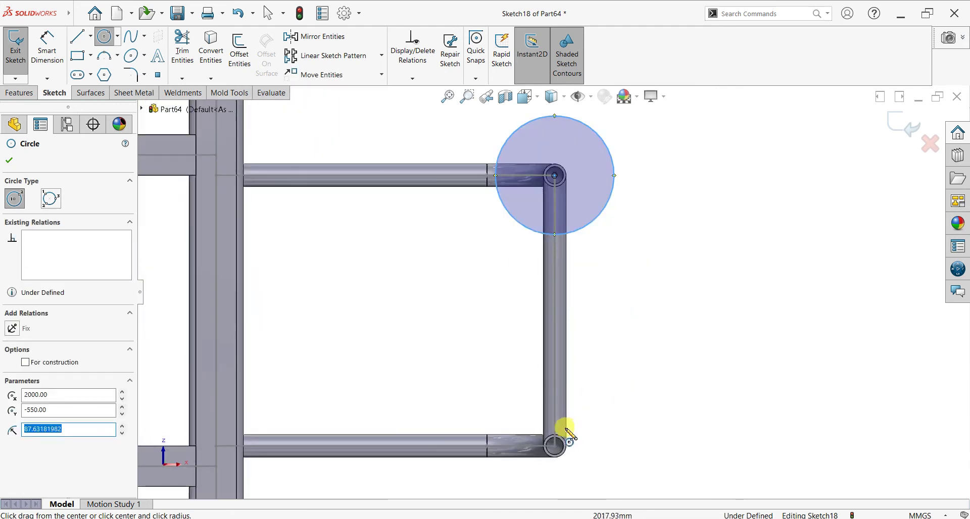
{"action": "left_click", "coordinate": [554, 446]}
{"action": "left_click", "coordinate": [578, 485]}
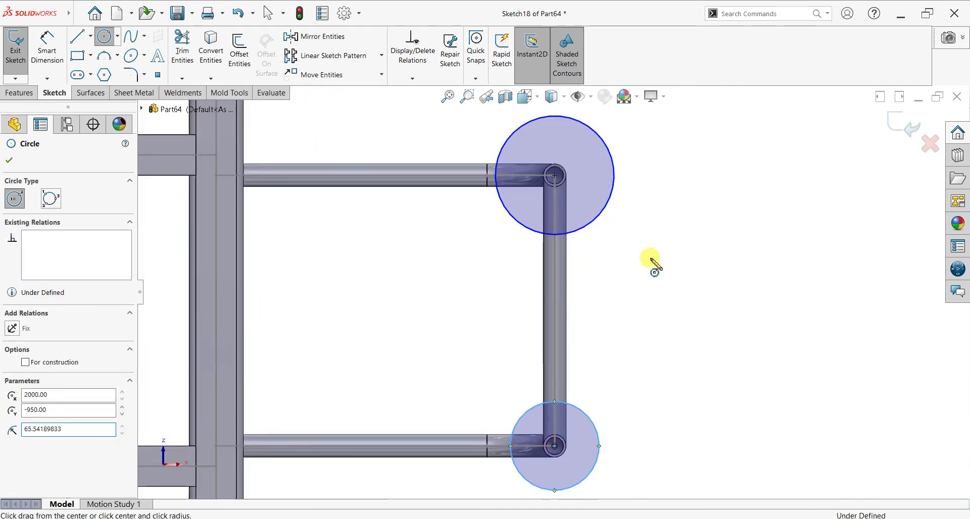
{"action": "key", "text": "Escape"}
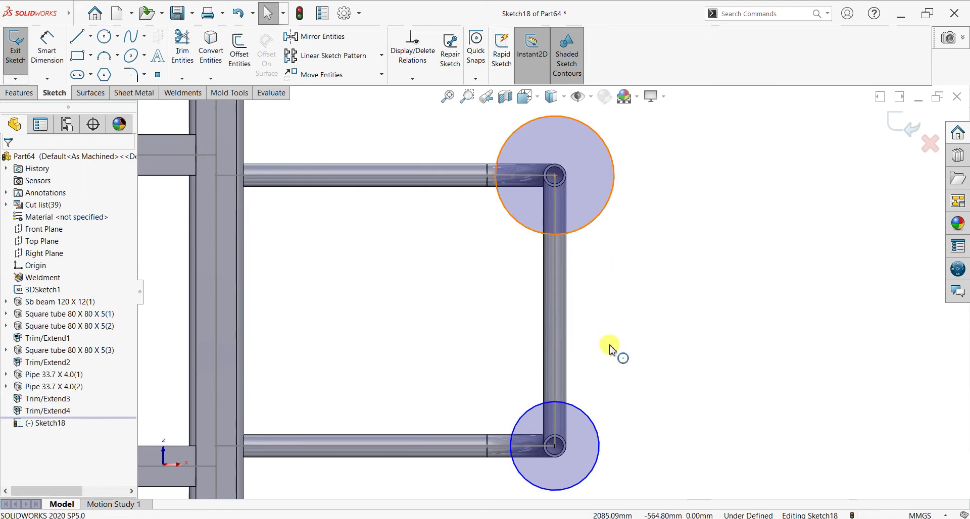
Step: Make the two circles equal, dimension the diameter to 120 mm, and exit the sketch
{"action": "left_click", "coordinate": [586, 426]}
{"action": "left_click", "coordinate": [589, 419], "text": "ctrl"}
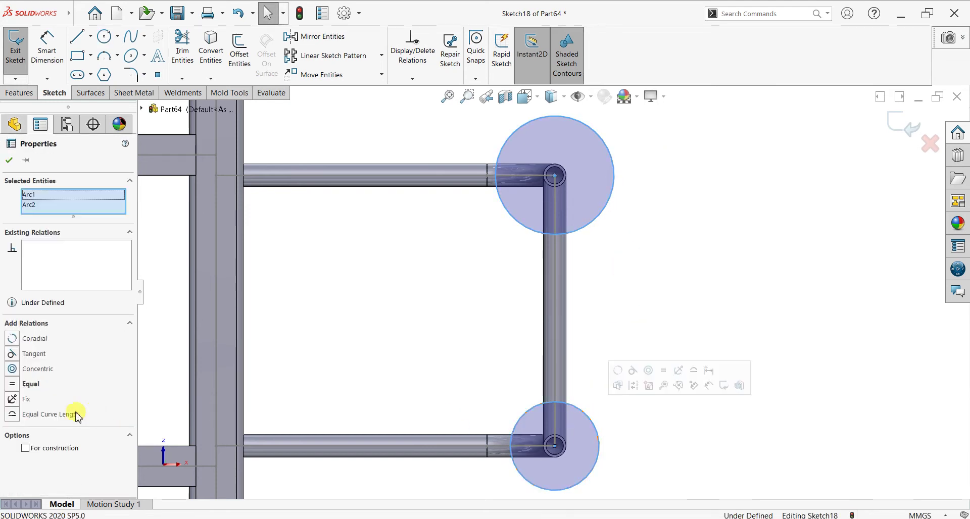
{"action": "left_click", "coordinate": [12, 385]}
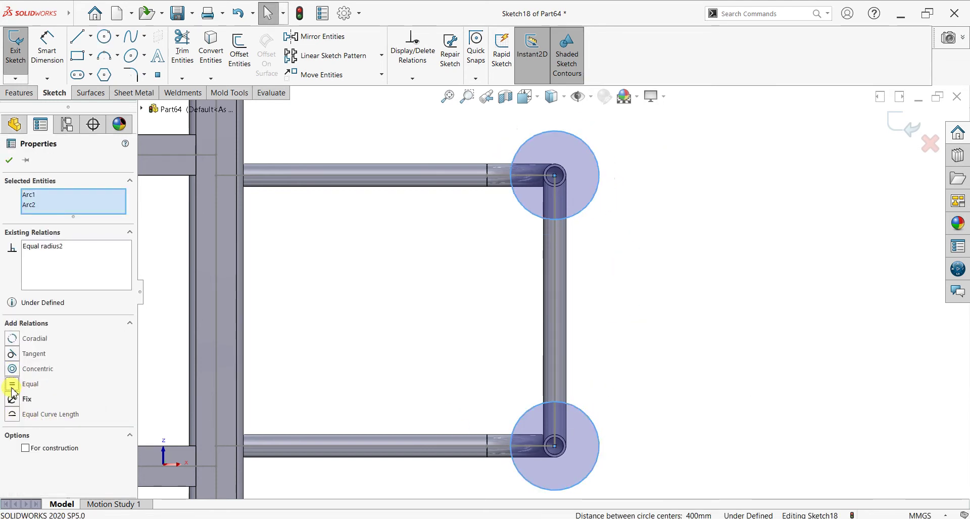
{"action": "left_click", "coordinate": [8, 161]}
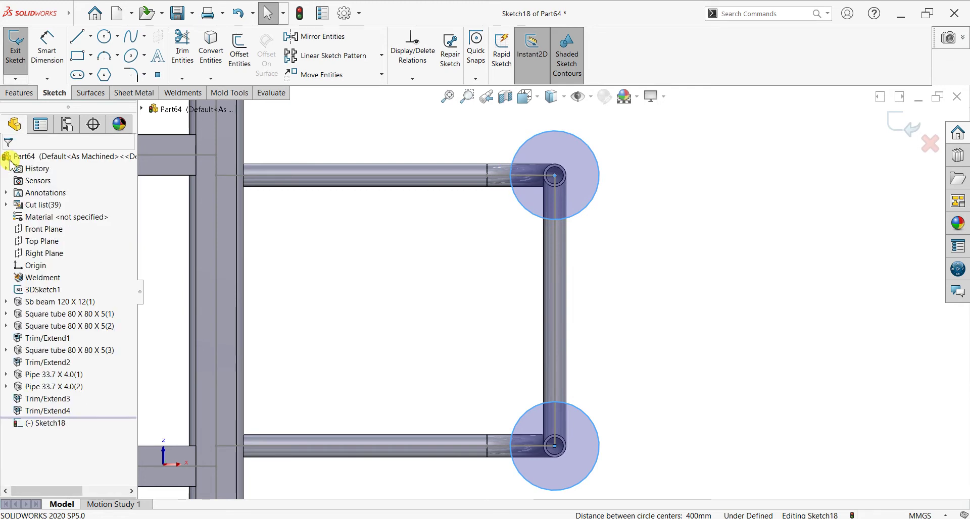
{"action": "left_click", "coordinate": [47, 48]}
{"action": "left_click", "coordinate": [582, 139]}
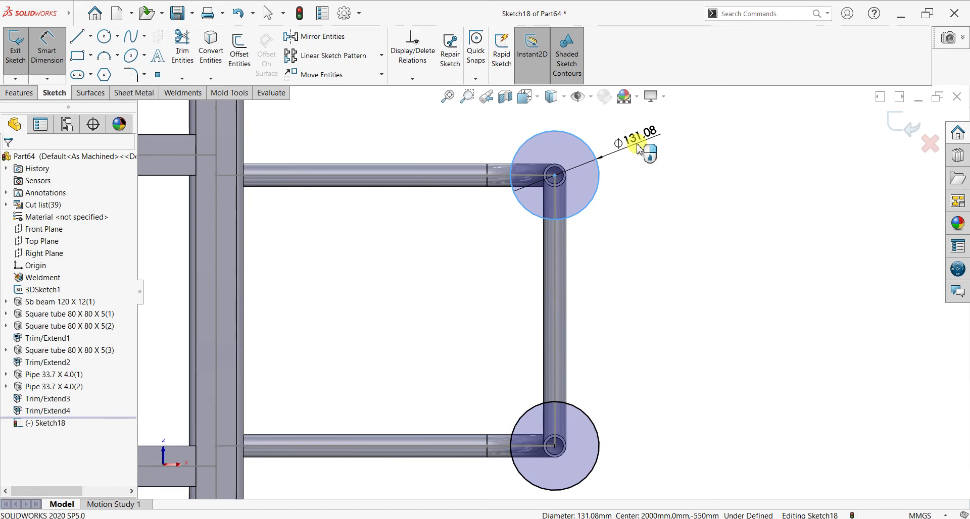
{"action": "left_click", "coordinate": [637, 149]}
{"action": "type", "text": "120"}
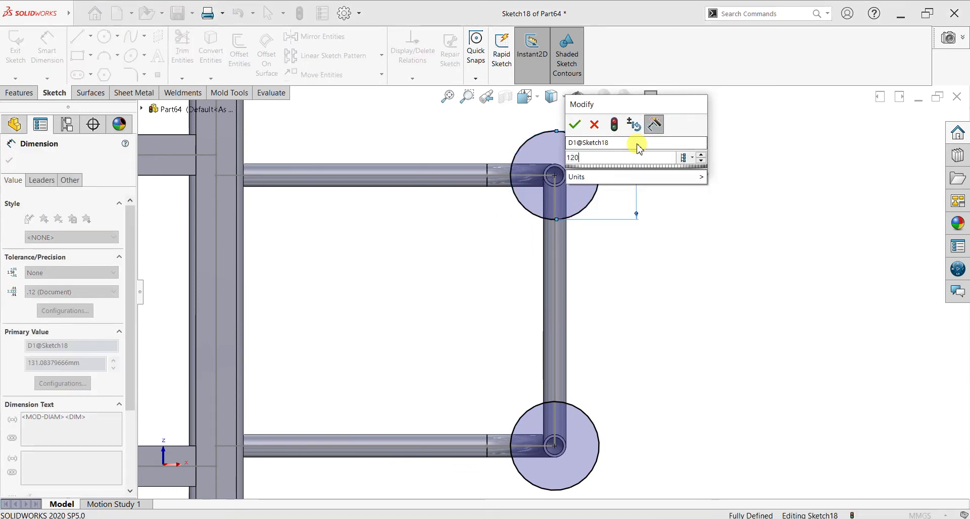
{"action": "key", "text": "Return"}
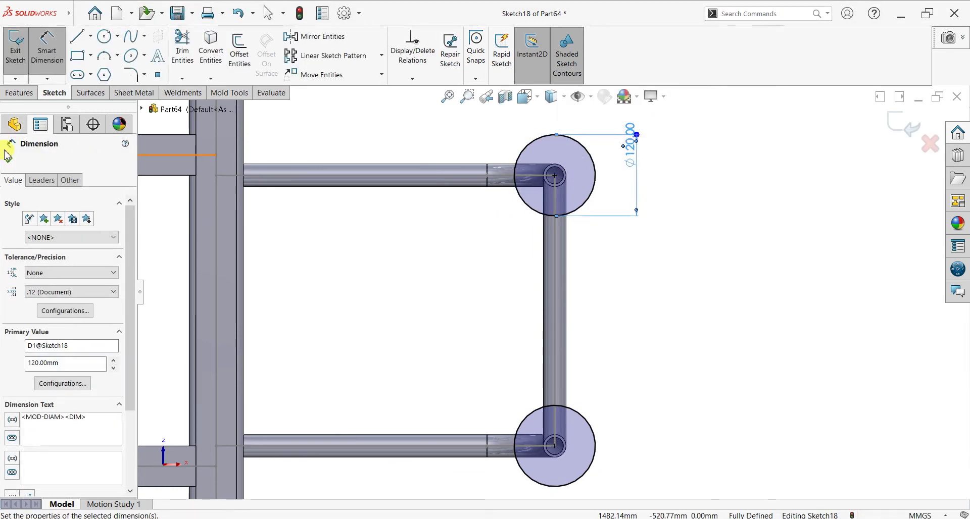
{"action": "left_click", "coordinate": [10, 160]}
{"action": "left_click", "coordinate": [19, 92]}
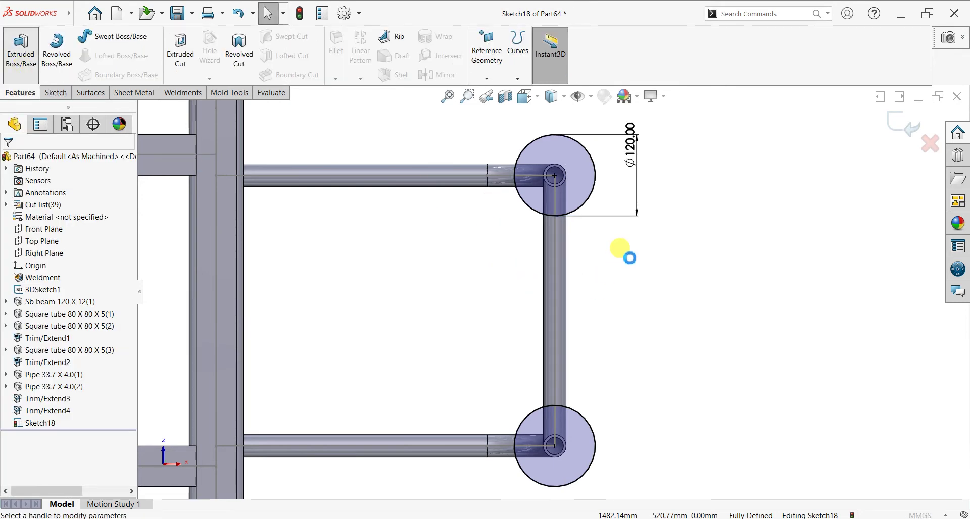
Step: Extrude Sketch18's circles 12 mm in the reversed direction into round foot plates
{"action": "mouse_move", "coordinate": [625, 242]}
{"action": "middle_mouse_down"}
{"action": "mouse_move", "coordinate": [541, 270]}
{"action": "mouse_move", "coordinate": [461, 221]}
{"action": "mouse_move", "coordinate": [505, 165]}
{"action": "mouse_move", "coordinate": [474, 147]}
{"action": "mouse_move", "coordinate": [520, 155]}
{"action": "mouse_move", "coordinate": [516, 249]}
{"action": "middle_mouse_up"}
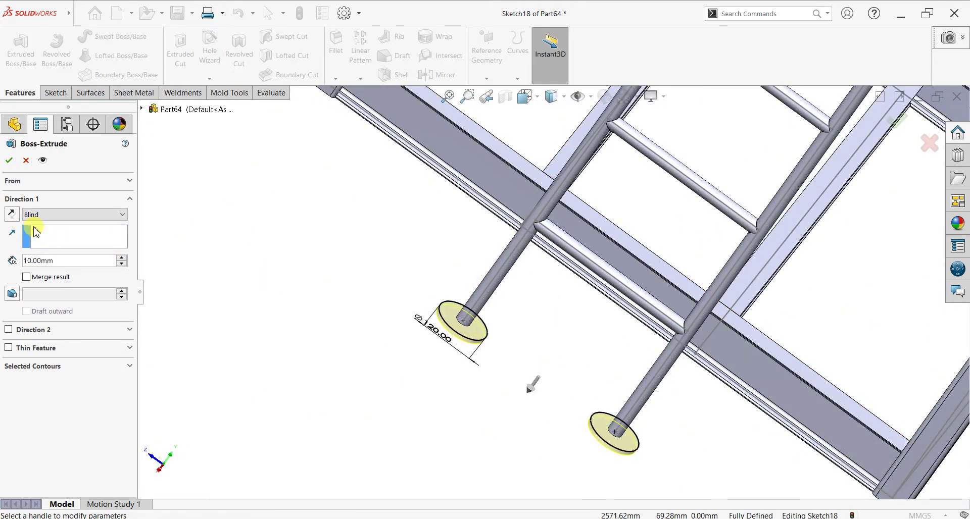
{"action": "left_click", "coordinate": [13, 218]}
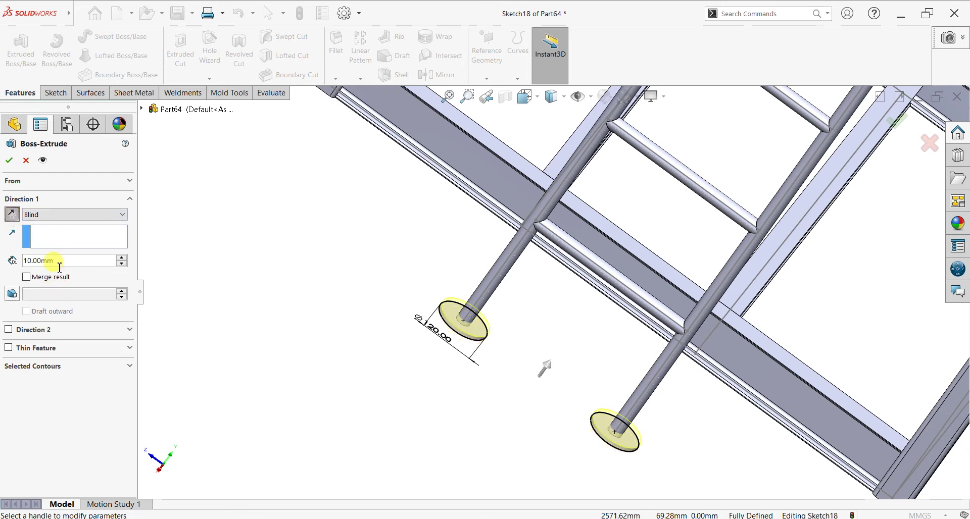
{"action": "type", "text": "1"}
{"action": "left_click", "coordinate": [9, 161]}
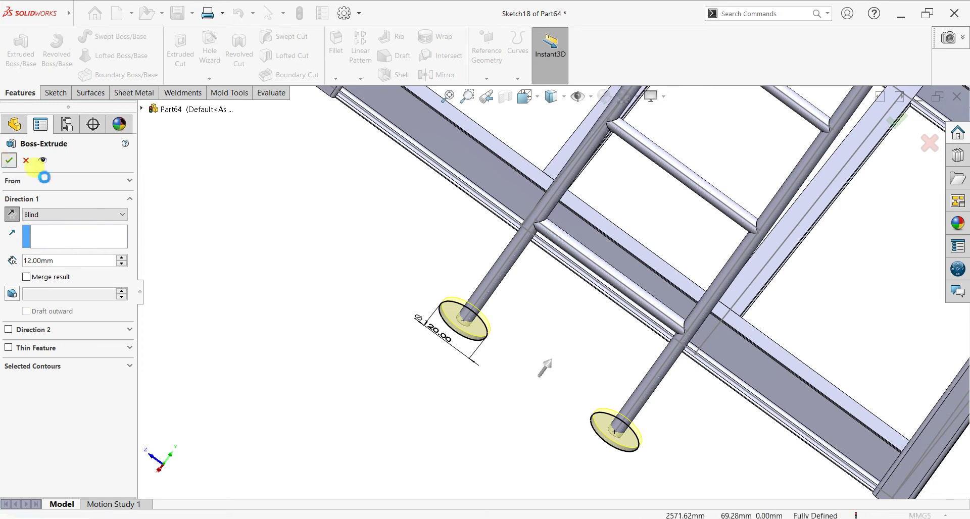
{"action": "mouse_move", "coordinate": [500, 254]}
{"action": "middle_mouse_down"}
{"action": "mouse_move", "coordinate": [372, 253]}
{"action": "mouse_move", "coordinate": [704, 270]}
{"action": "middle_mouse_up"}
{"action": "scroll", "coordinate": [704, 271], "scroll_direction": "up", "scroll_amount": 3}
{"action": "mouse_move", "coordinate": [780, 303]}
{"action": "middle_mouse_down"}
{"action": "mouse_move", "coordinate": [745, 283]}
{"action": "mouse_move", "coordinate": [725, 217]}
{"action": "middle_mouse_up"}
{"action": "scroll", "coordinate": [738, 245], "scroll_direction": "up", "scroll_amount": 3}
{"action": "scroll", "coordinate": [695, 188], "scroll_direction": "down", "scroll_amount": 3}
Step: Orbit and zoom to the lower frame corner and start the Weldments Gusset command
{"action": "mouse_move", "coordinate": [396, 411]}
{"action": "middle_mouse_down"}
{"action": "mouse_move", "coordinate": [340, 372]}
{"action": "mouse_move", "coordinate": [417, 372]}
{"action": "mouse_move", "coordinate": [451, 455]}
{"action": "middle_mouse_up"}
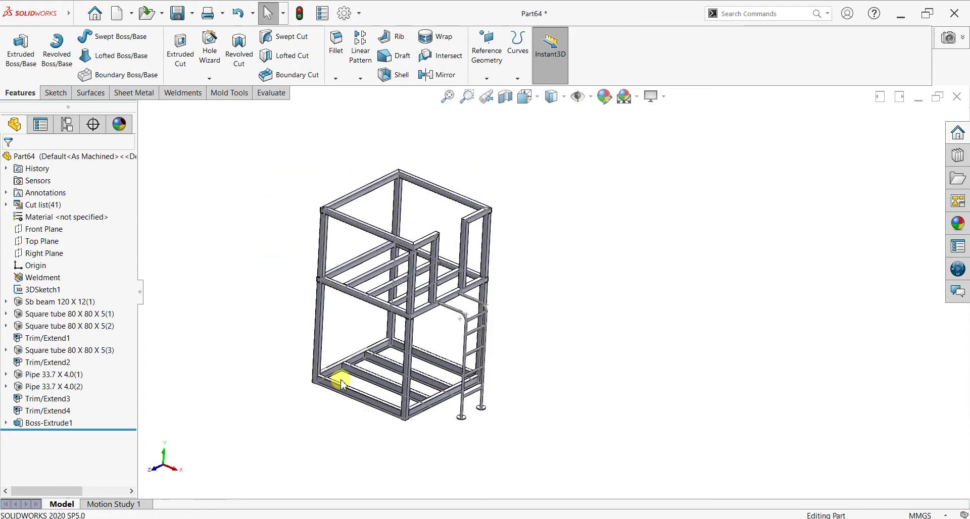
{"action": "scroll", "coordinate": [344, 379], "scroll_direction": "down", "scroll_amount": 2}
{"action": "scroll", "coordinate": [305, 303], "scroll_direction": "down", "scroll_amount": 1}
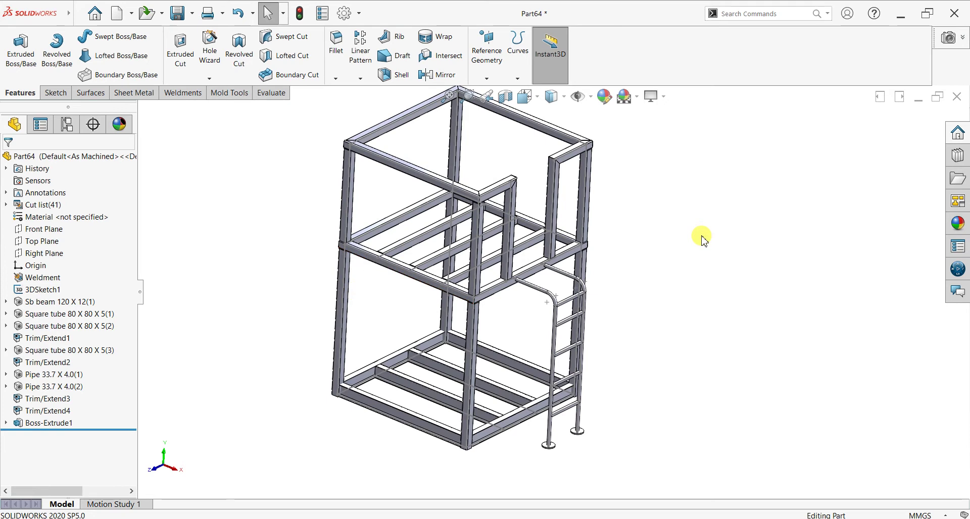
{"action": "scroll", "coordinate": [575, 359], "scroll_direction": "down", "scroll_amount": 1}
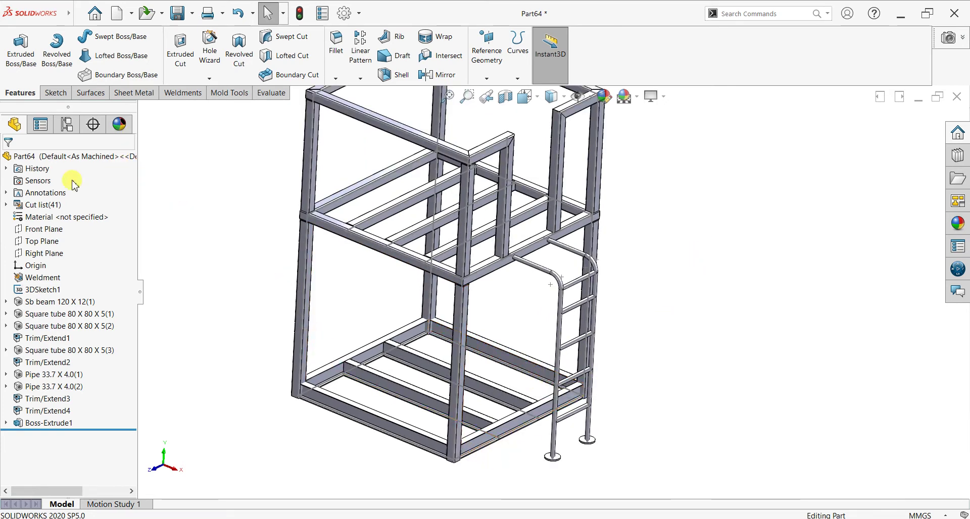
{"action": "mouse_move", "coordinate": [221, 224]}
{"action": "middle_mouse_down"}
{"action": "mouse_move", "coordinate": [222, 173]}
{"action": "mouse_move", "coordinate": [206, 181]}
{"action": "mouse_move", "coordinate": [191, 165]}
{"action": "mouse_move", "coordinate": [224, 182]}
{"action": "mouse_move", "coordinate": [223, 211]}
{"action": "middle_mouse_up"}
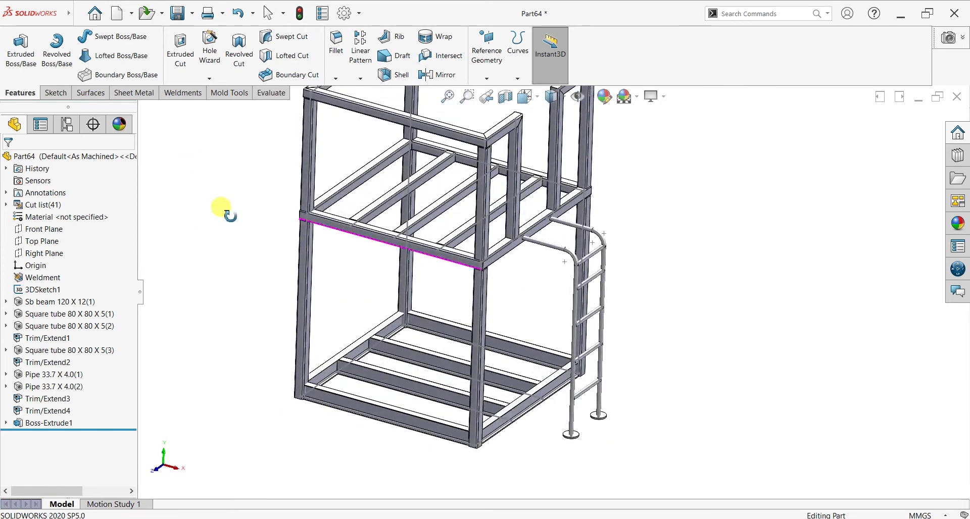
{"action": "scroll", "coordinate": [301, 201], "scroll_direction": "down", "scroll_amount": 2}
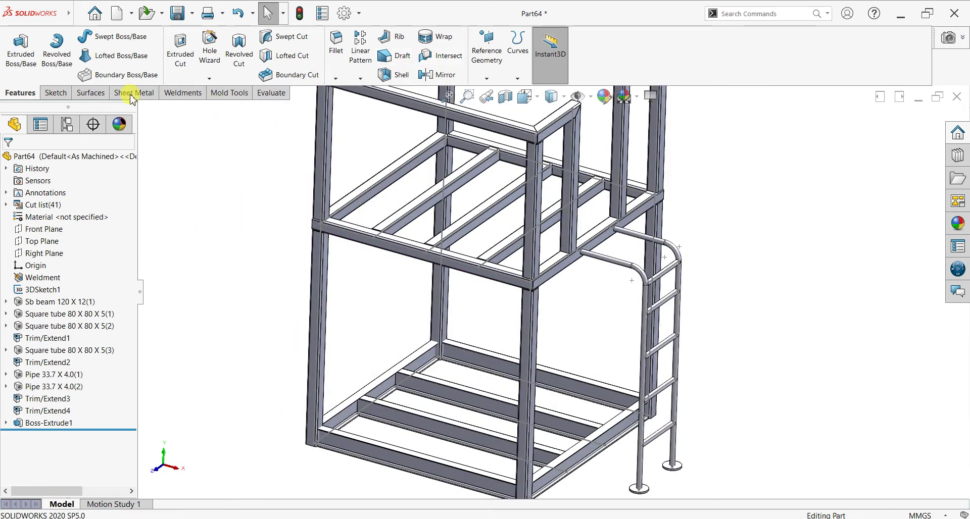
{"action": "left_click", "coordinate": [178, 92]}
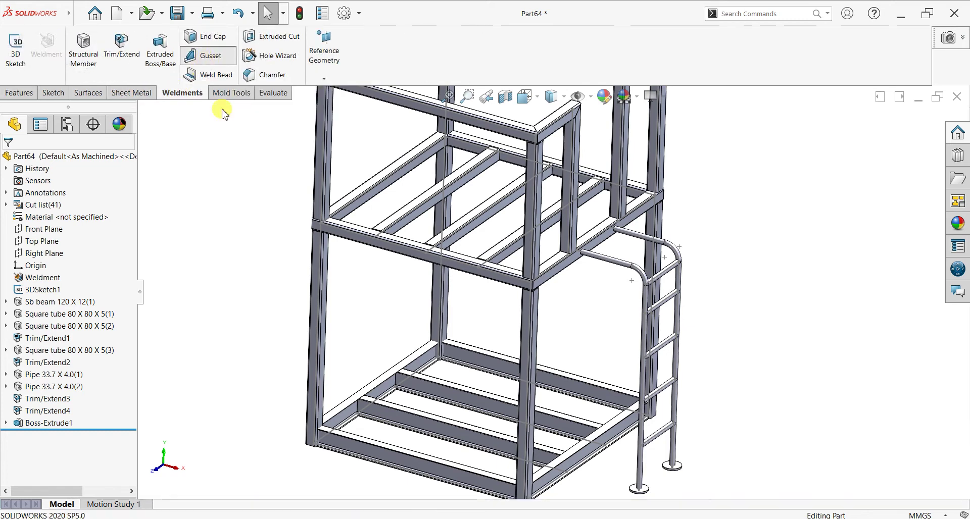
{"action": "scroll", "coordinate": [364, 405], "scroll_direction": "down", "scroll_amount": 3}
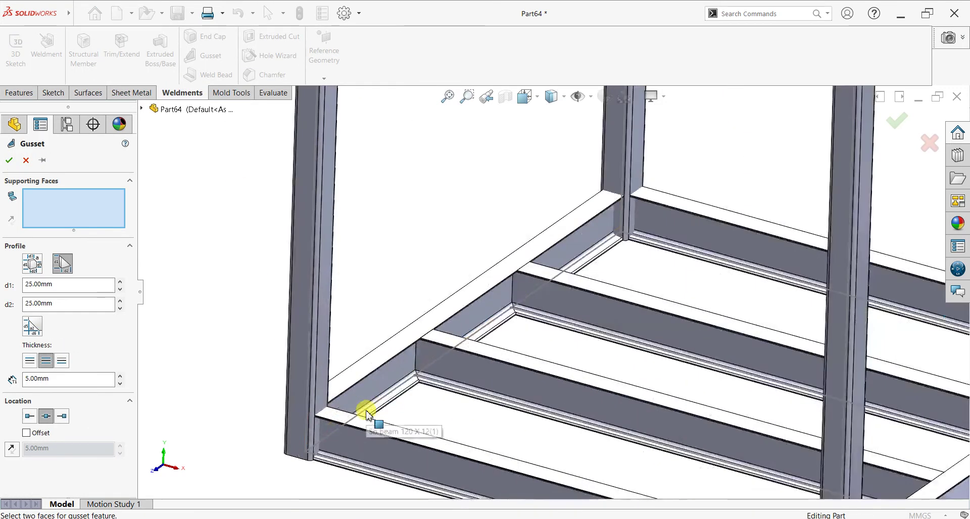
Step: Define a chamfered 400 × 400 mm gusset between the upright face and bottom beam face
{"action": "left_click", "coordinate": [323, 354]}
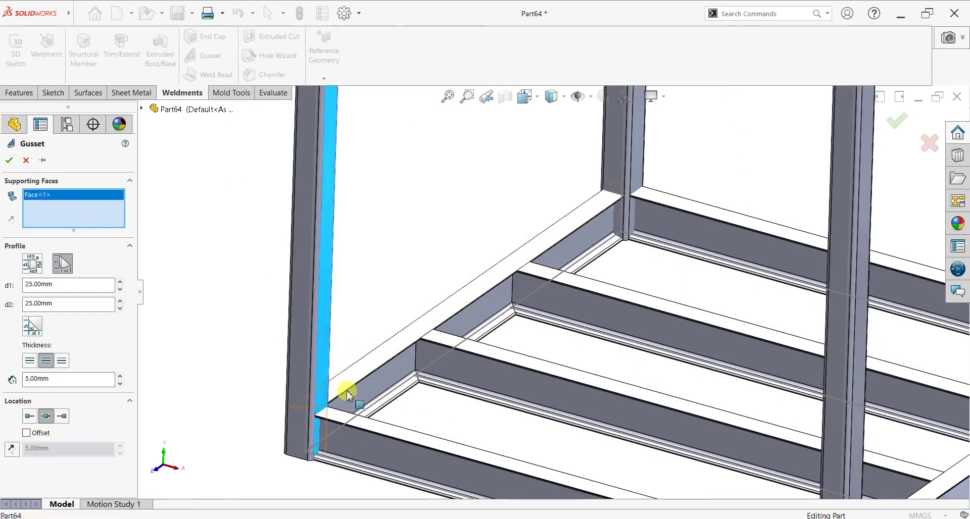
{"action": "left_click", "coordinate": [371, 427]}
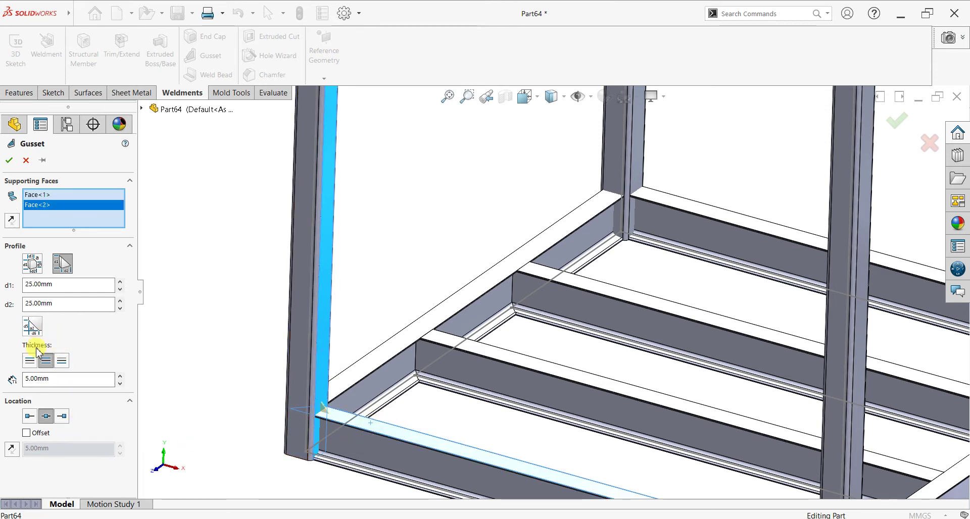
{"action": "left_click", "coordinate": [65, 284]}
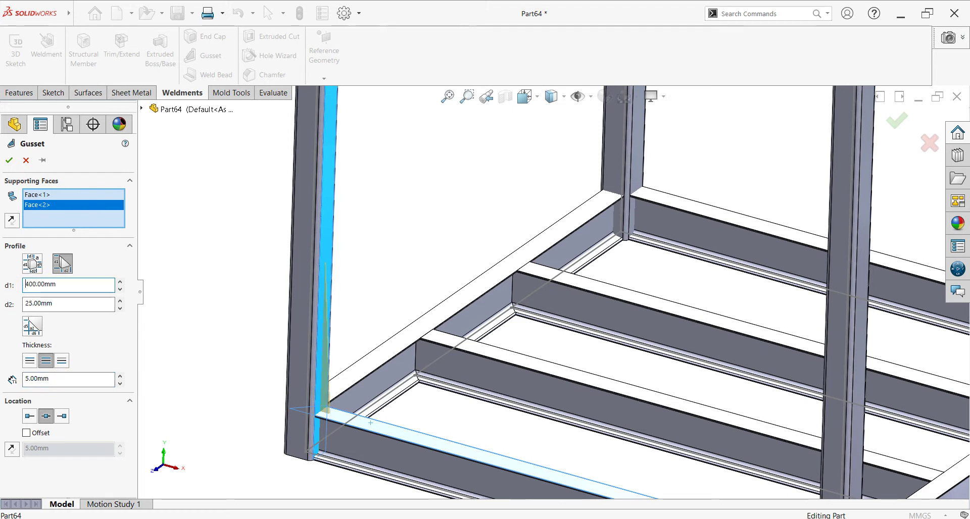
{"action": "type", "text": "400"}
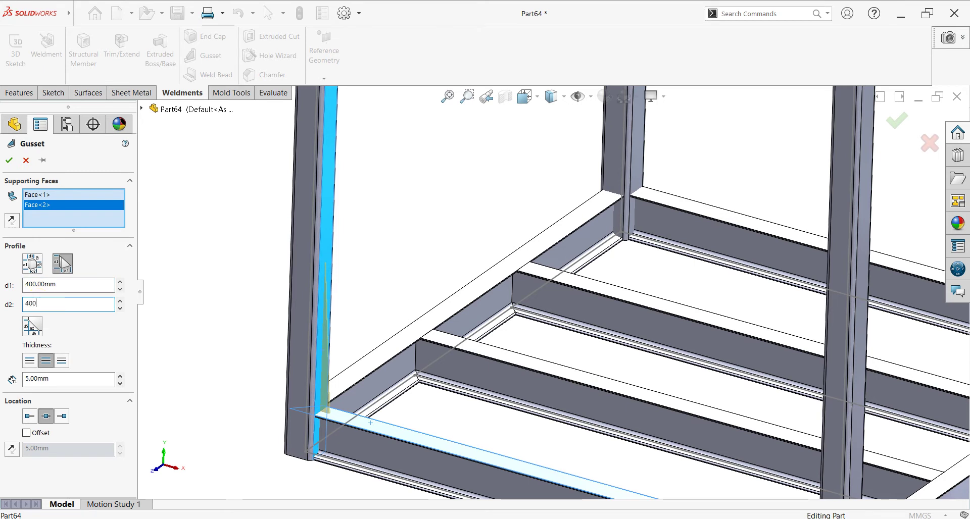
{"action": "key", "text": "Return"}
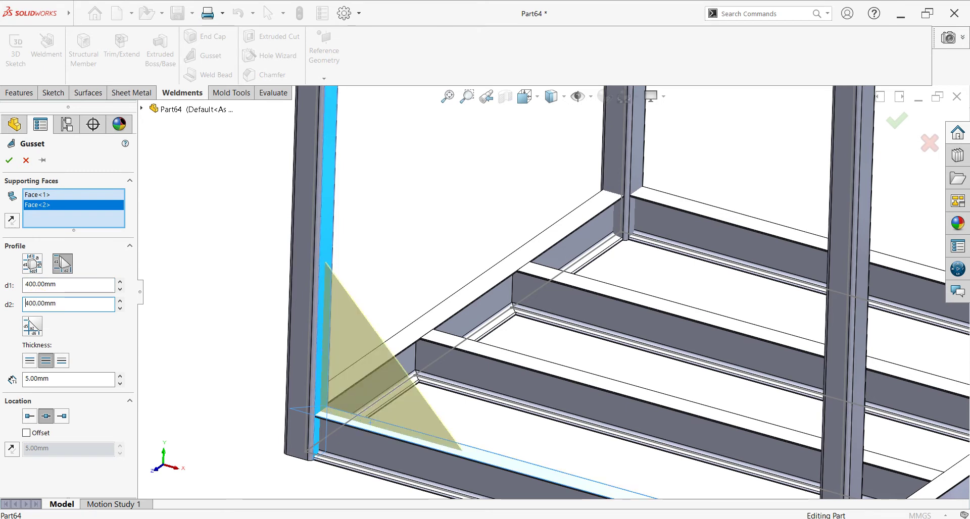
{"action": "scroll", "coordinate": [601, 207], "scroll_direction": "up", "scroll_amount": 3}
{"action": "scroll", "coordinate": [613, 201], "scroll_direction": "down", "scroll_amount": 1}
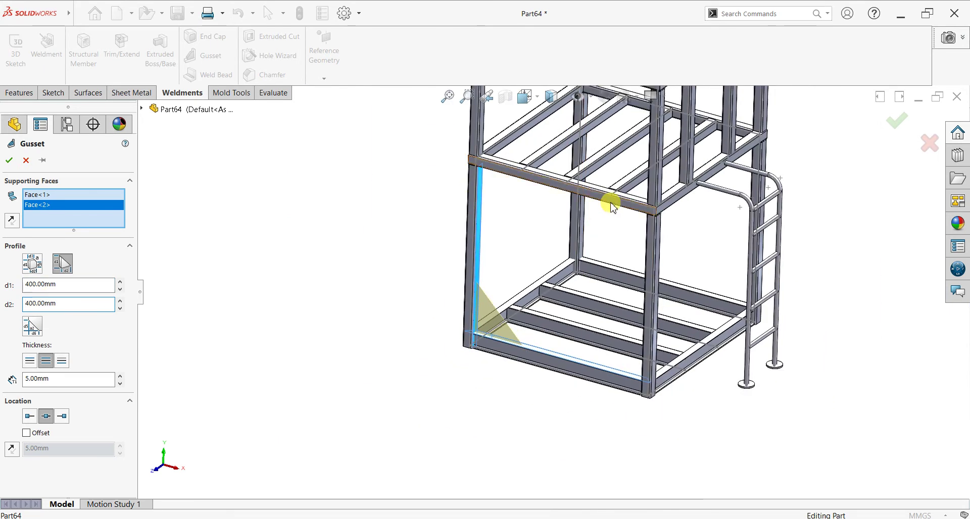
{"action": "scroll", "coordinate": [620, 202], "scroll_direction": "down", "scroll_amount": 2}
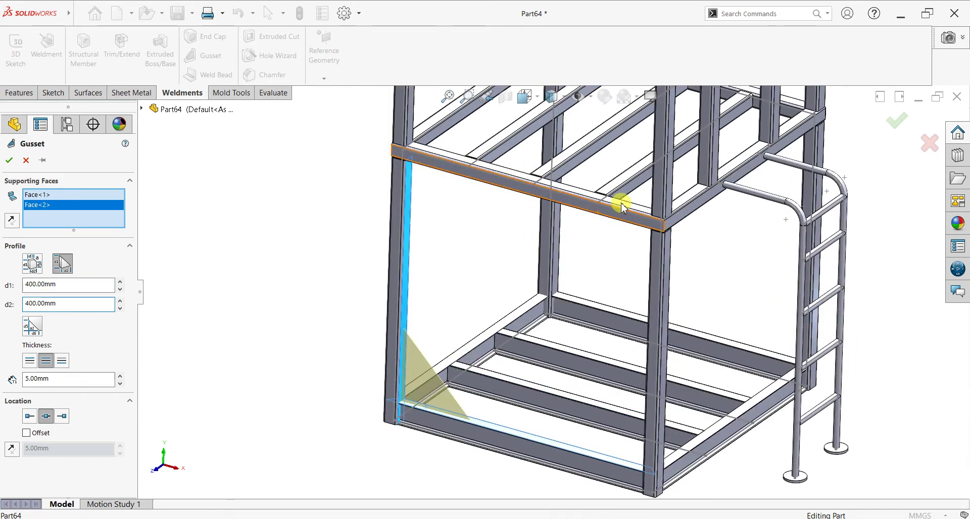
{"action": "left_click", "coordinate": [34, 328]}
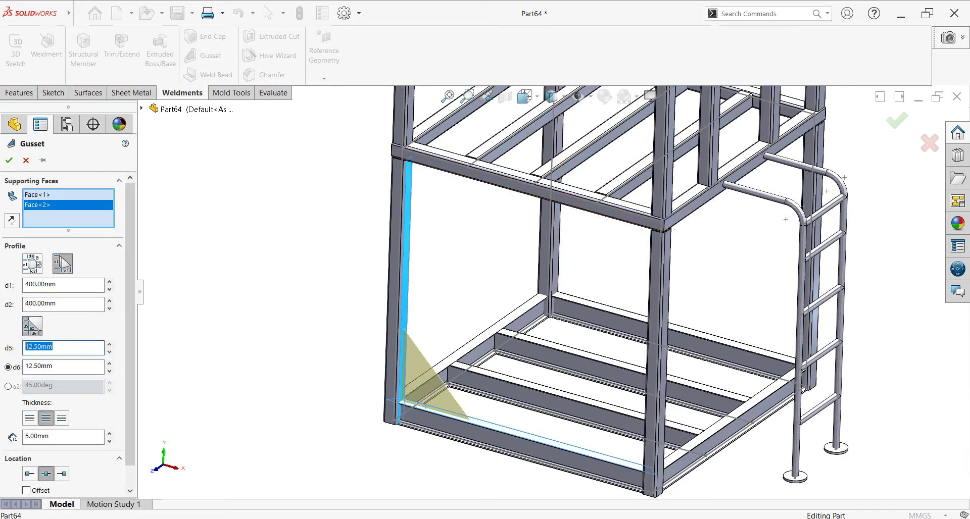
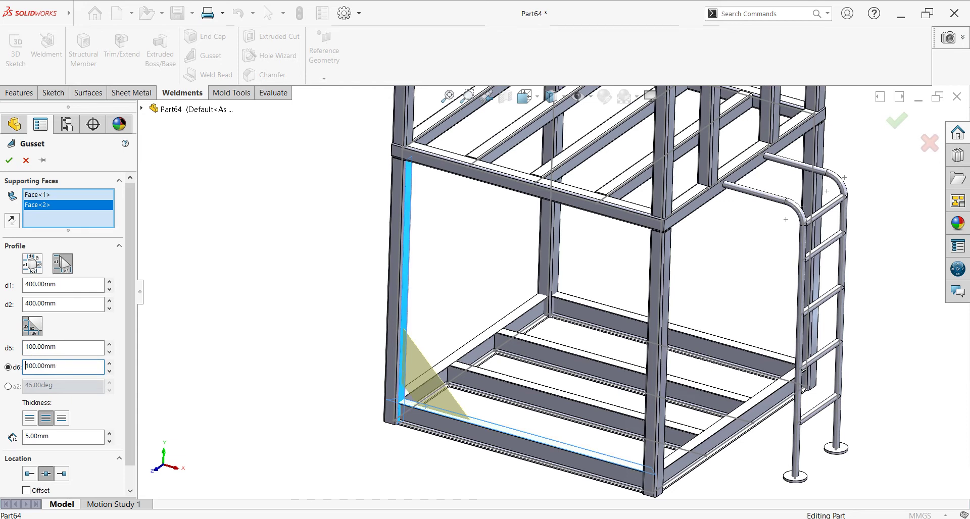
Step: Set gusset chamfers d5 and d6 to 200 mm and create the 5 mm Gusset1
{"action": "scroll", "coordinate": [444, 390], "scroll_direction": "down", "scroll_amount": 3}
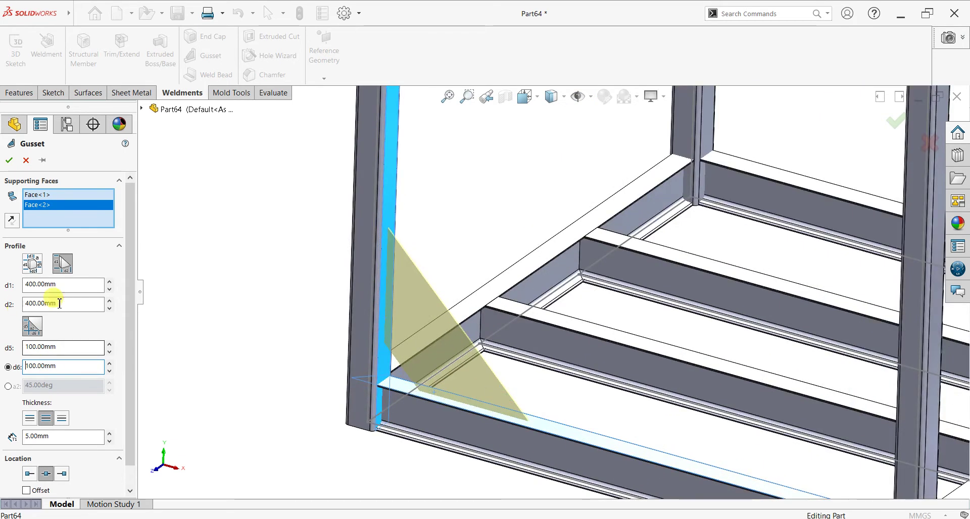
{"action": "left_click_drag", "start_coordinate": [68, 348], "coordinate": [3, 357]}
{"action": "type", "text": "200"}
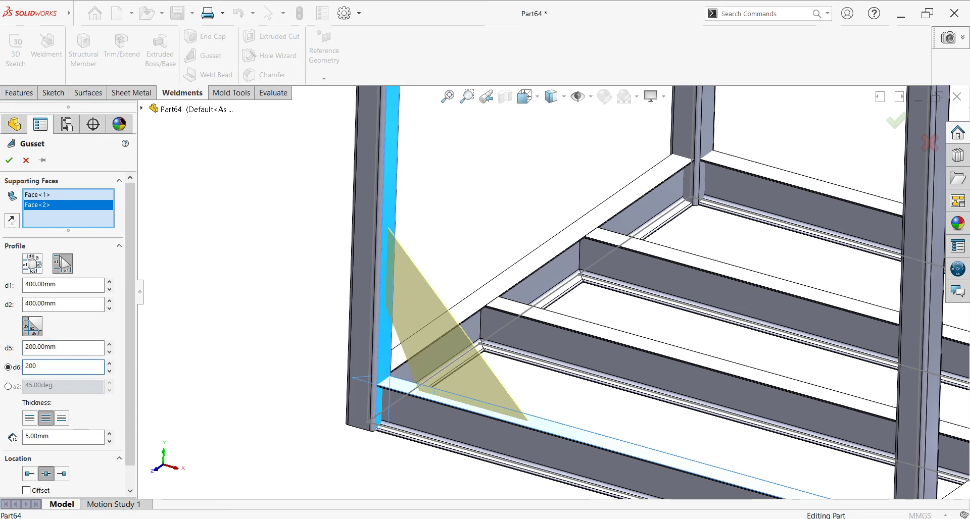
{"action": "key", "text": "Return"}
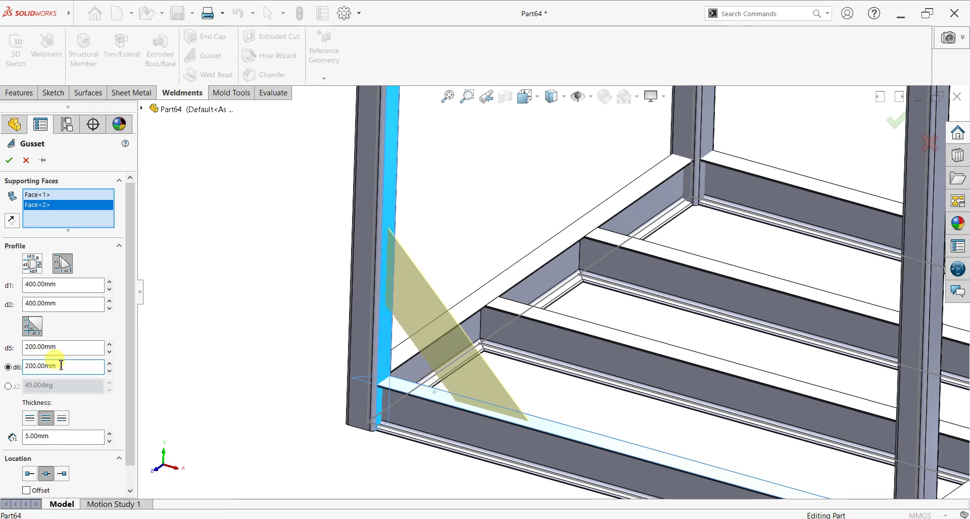
{"action": "left_click", "coordinate": [8, 161]}
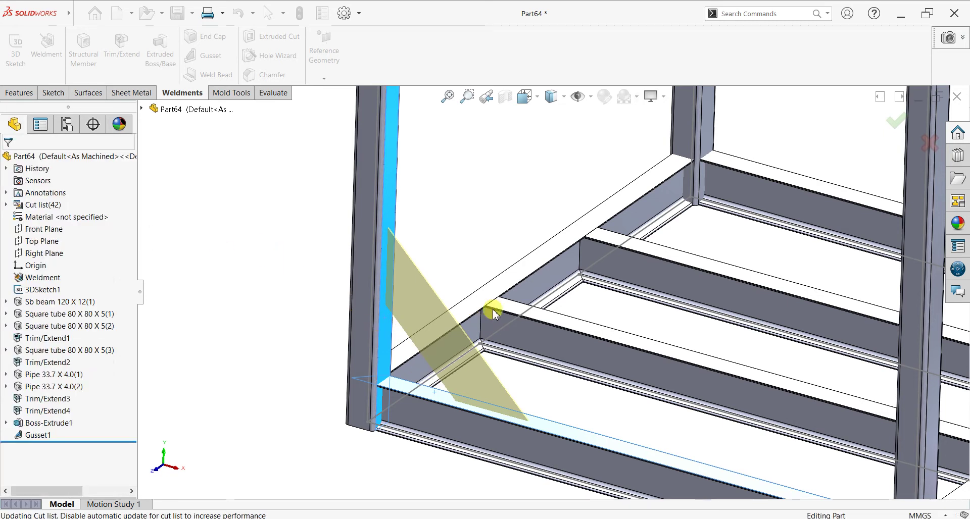
{"action": "middle_click_drag", "start_coordinate": [513, 251], "coordinate": [758, 150]}
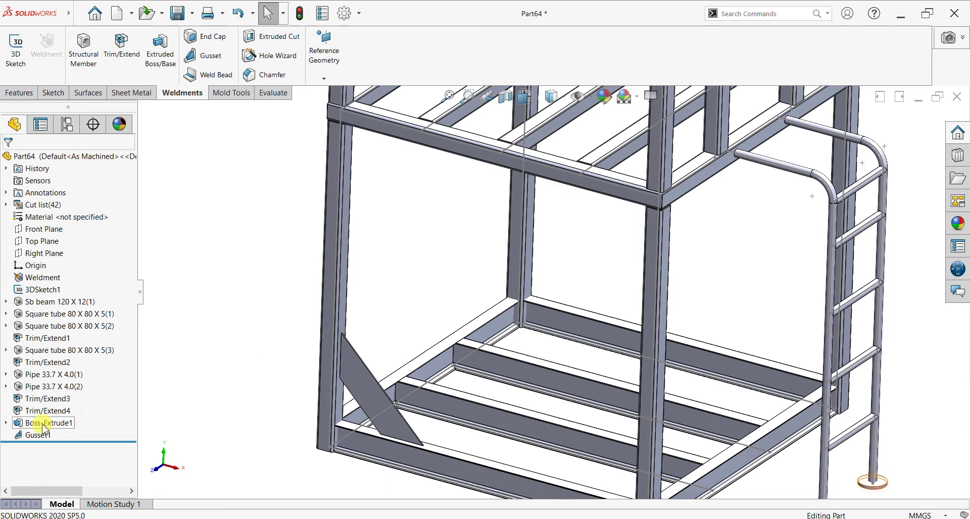
Step: Edit Gusset1 and change its thickness to 12 mm
{"action": "left_click", "coordinate": [34, 435]}
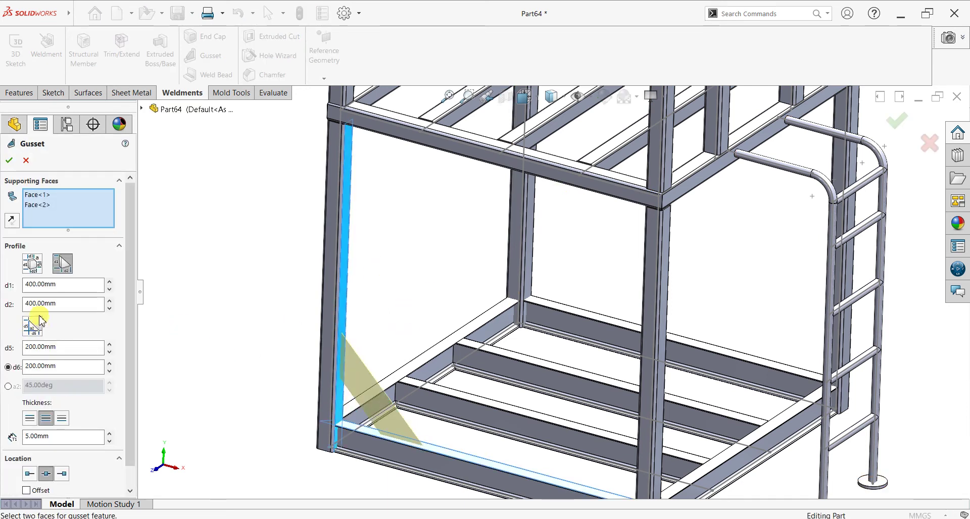
{"action": "double_click", "coordinate": [48, 437]}
{"action": "type", "text": "12"}
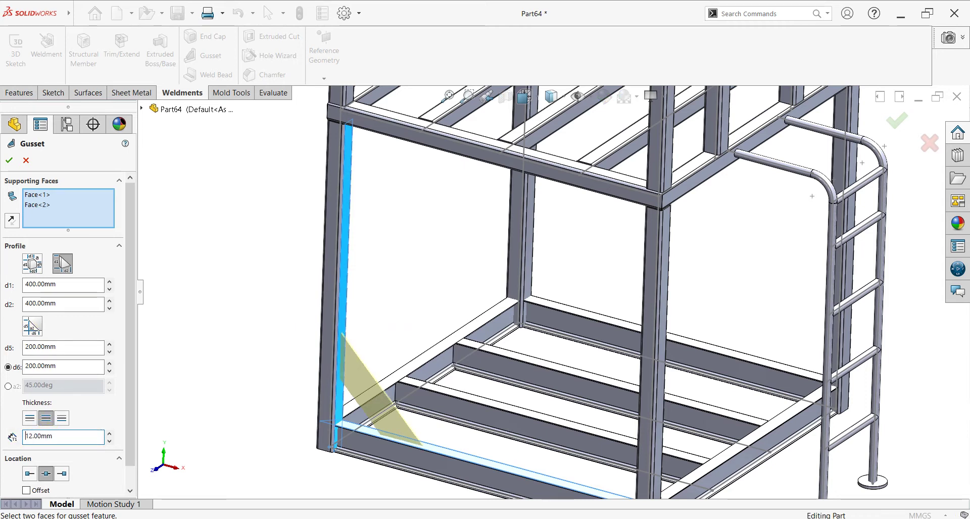
{"action": "mouse_move", "coordinate": [346, 342]}
{"action": "middle_mouse_down"}
{"action": "mouse_move", "coordinate": [316, 347]}
{"action": "mouse_move", "coordinate": [323, 336]}
{"action": "middle_mouse_up"}
{"action": "scroll", "coordinate": [394, 361], "scroll_direction": "down", "scroll_amount": 5}
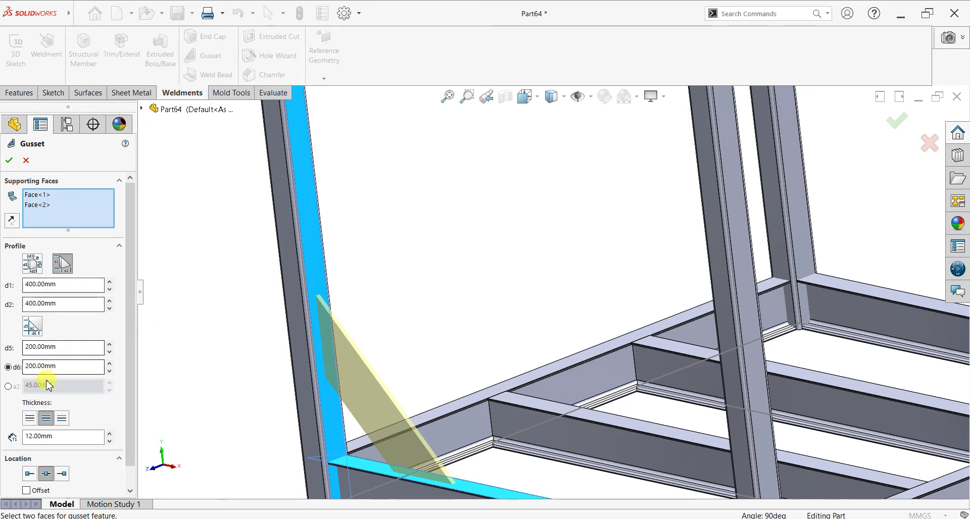
{"action": "scroll", "coordinate": [459, 270], "scroll_direction": "up", "scroll_amount": 5}
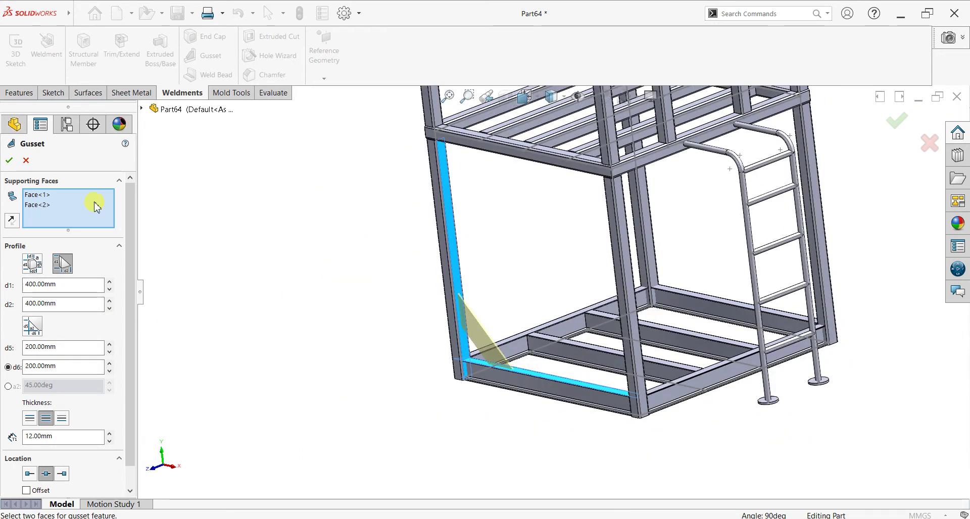
{"action": "key", "text": "Return"}
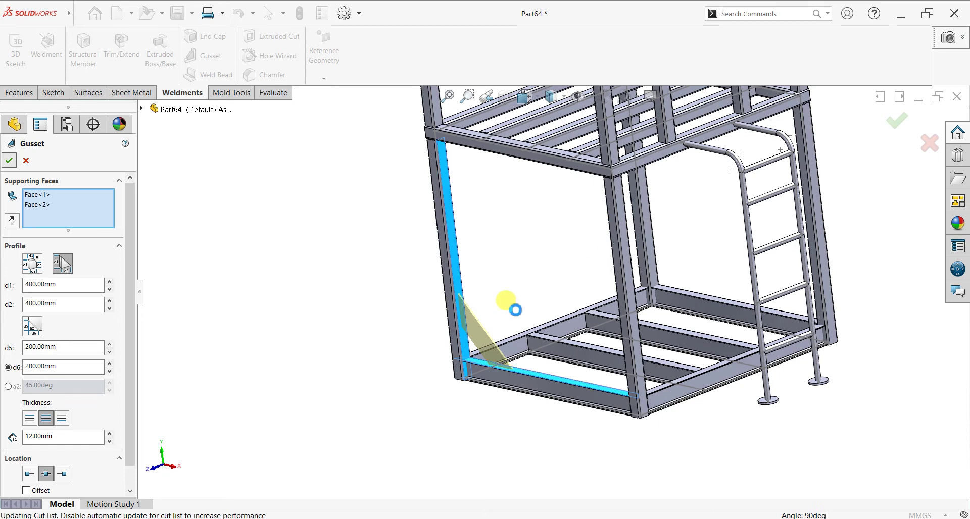
{"action": "scroll", "coordinate": [537, 299], "scroll_direction": "up", "scroll_amount": 3}
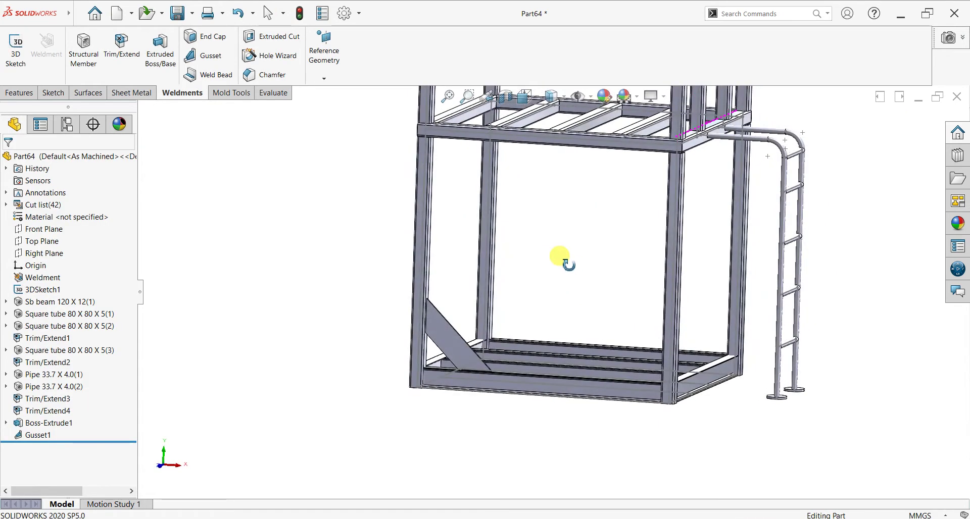
{"action": "scroll", "coordinate": [521, 282], "scroll_direction": "up", "scroll_amount": 3}
{"action": "scroll", "coordinate": [623, 216], "scroll_direction": "down", "scroll_amount": 2}
{"action": "scroll", "coordinate": [411, 353], "scroll_direction": "down", "scroll_amount": 2}
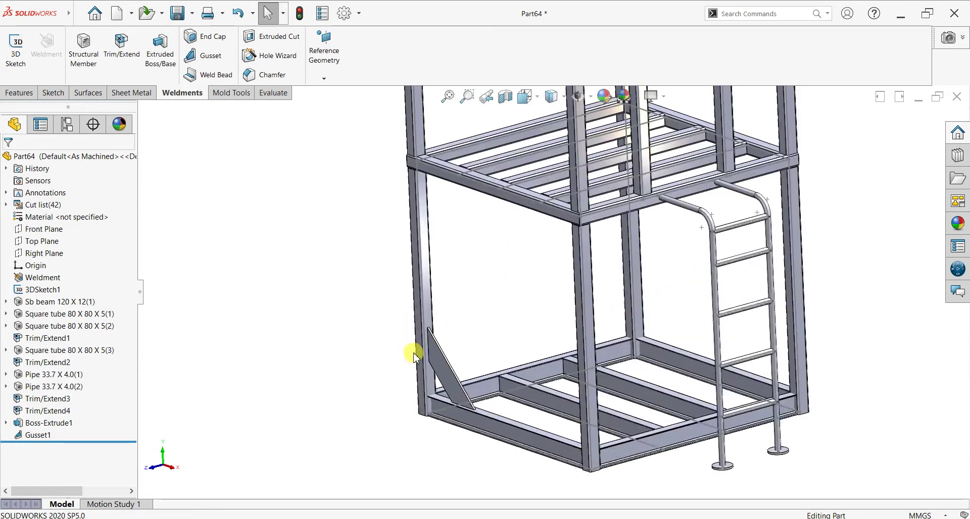
{"action": "scroll", "coordinate": [523, 325], "scroll_direction": "down", "scroll_amount": 2}
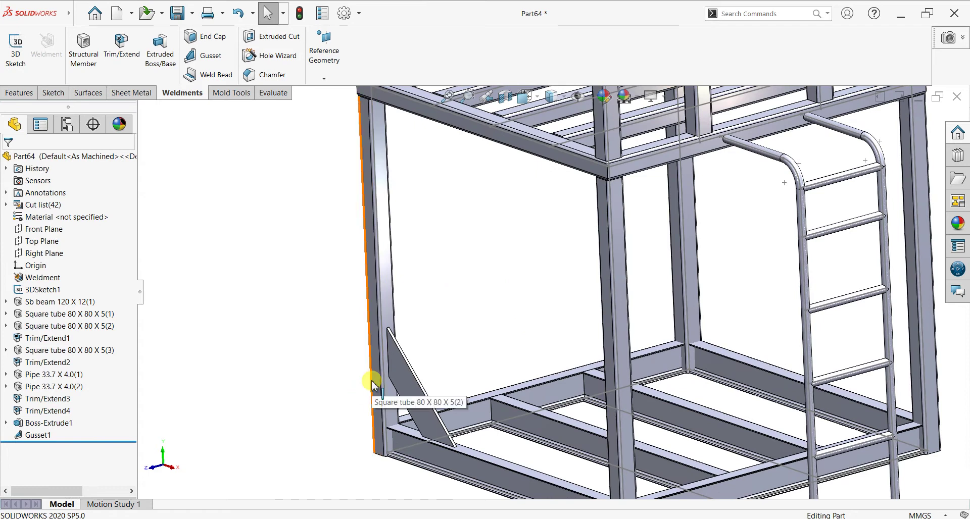
Step: Edit Gusset1 again and enlarge chamfers d5 and d6 to 300 mm
{"action": "left_click", "coordinate": [36, 434]}
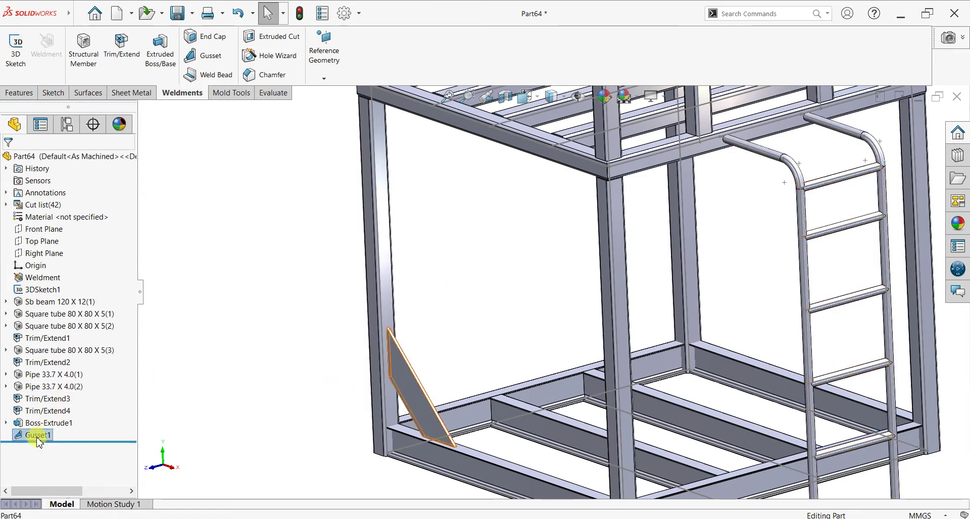
{"action": "left_click", "coordinate": [49, 408]}
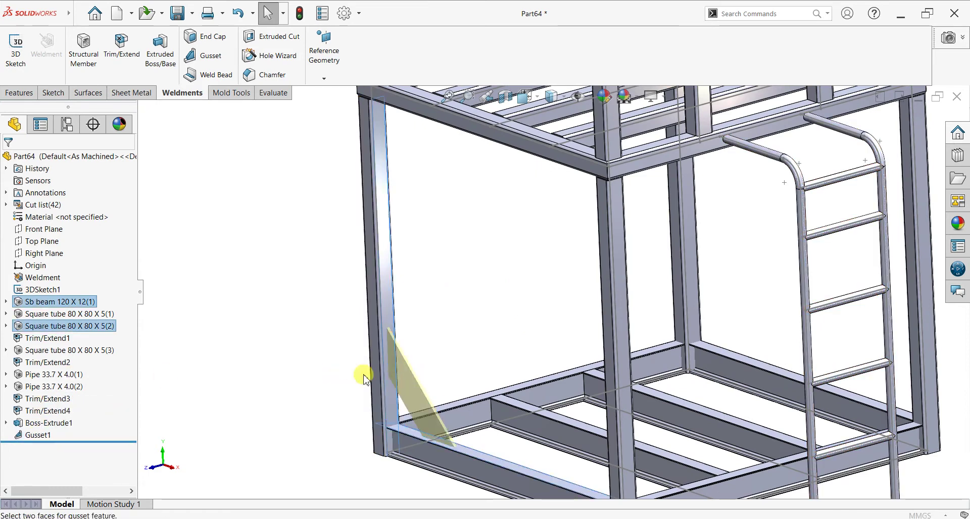
{"action": "left_click", "coordinate": [40, 368]}
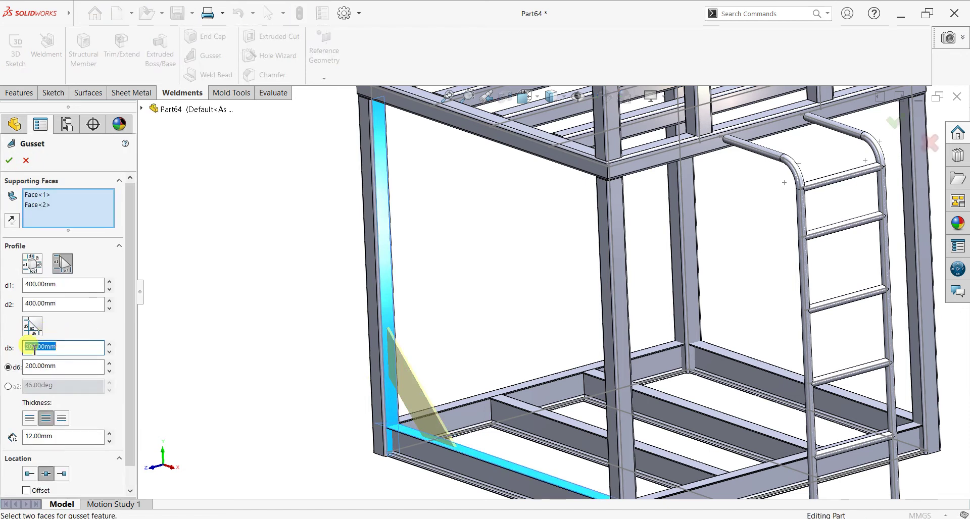
{"action": "key", "text": "Return"}
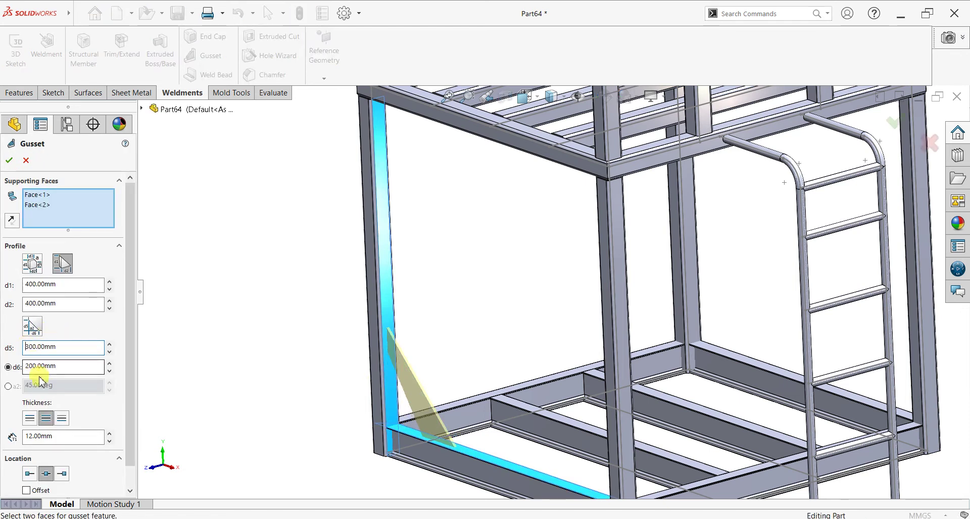
{"action": "type", "text": "30"}
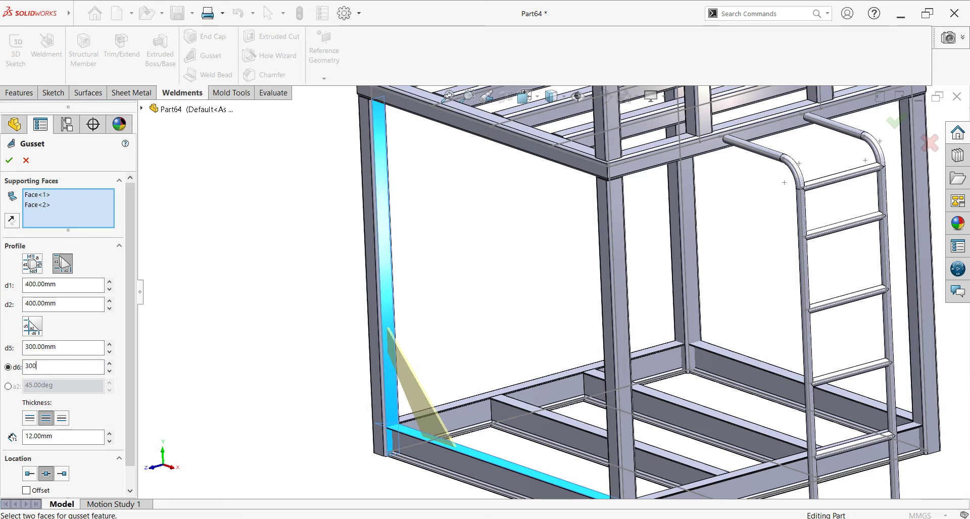
{"action": "left_click", "coordinate": [60, 252]}
{"action": "left_click", "coordinate": [9, 163]}
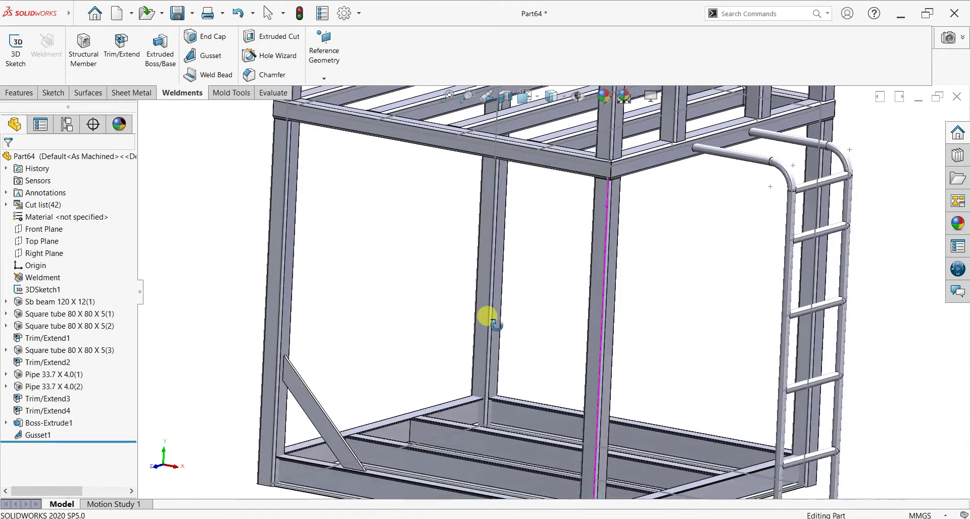
Step: Add Gusset2 between the corner upright's face and the bottom beam's top face
{"action": "middle_click_drag", "start_coordinate": [475, 342], "coordinate": [470, 340]}
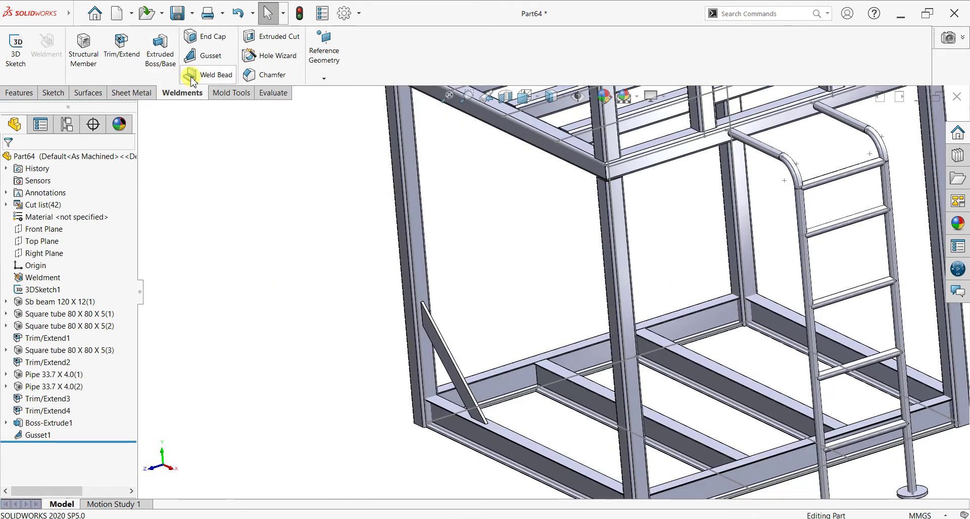
{"action": "left_click", "coordinate": [204, 57]}
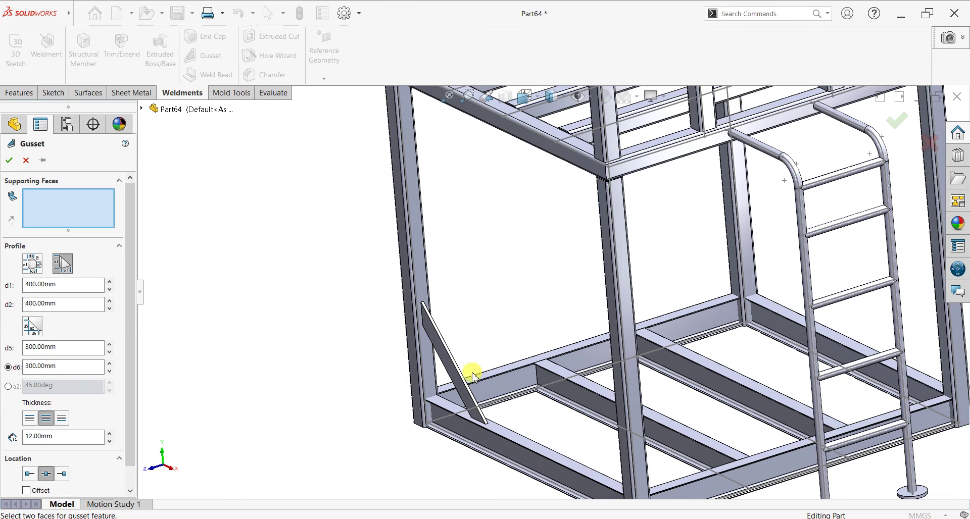
{"action": "mouse_move", "coordinate": [459, 382]}
{"action": "middle_mouse_down"}
{"action": "mouse_move", "coordinate": [652, 366]}
{"action": "mouse_move", "coordinate": [662, 394]}
{"action": "middle_mouse_up"}
{"action": "scroll", "coordinate": [499, 362], "scroll_direction": "down", "scroll_amount": 3}
{"action": "scroll", "coordinate": [455, 362], "scroll_direction": "down", "scroll_amount": 3}
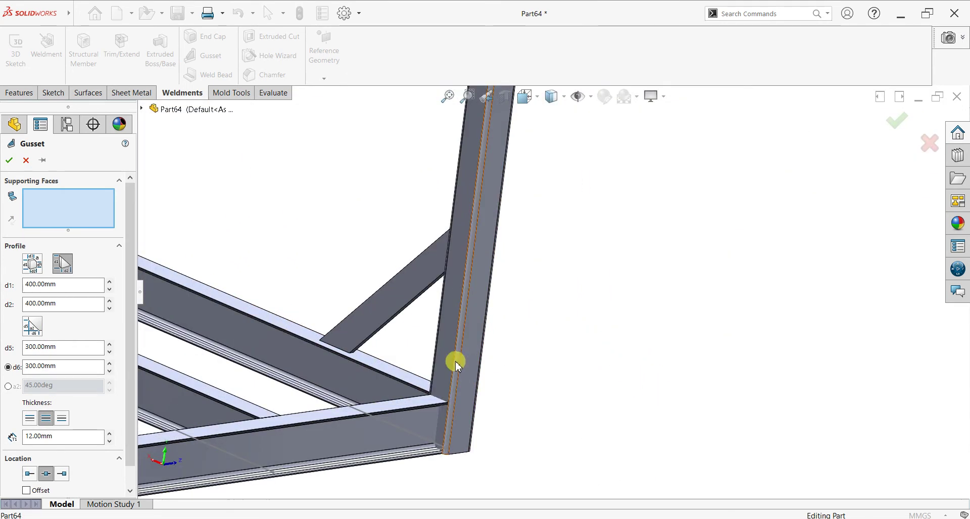
{"action": "left_click", "coordinate": [450, 362]}
{"action": "left_click", "coordinate": [425, 404]}
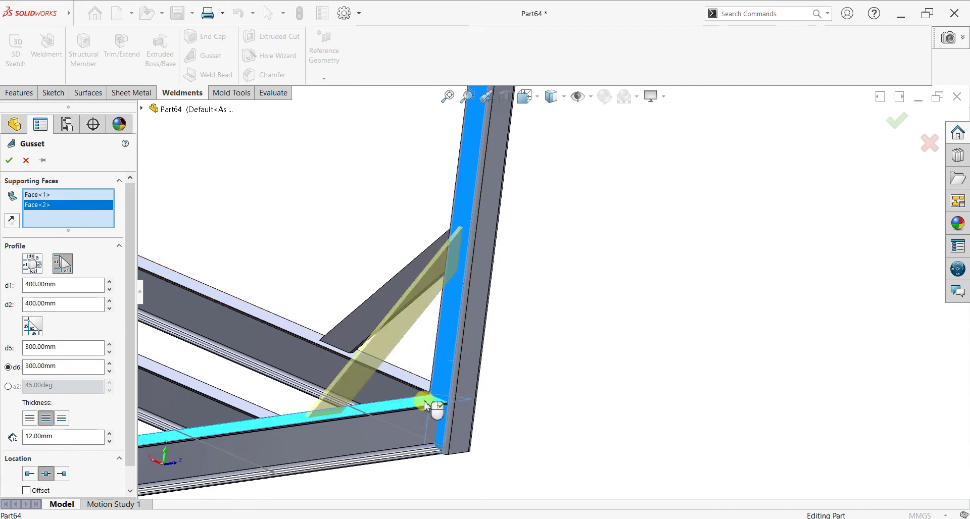
{"action": "right_click", "coordinate": [530, 202]}
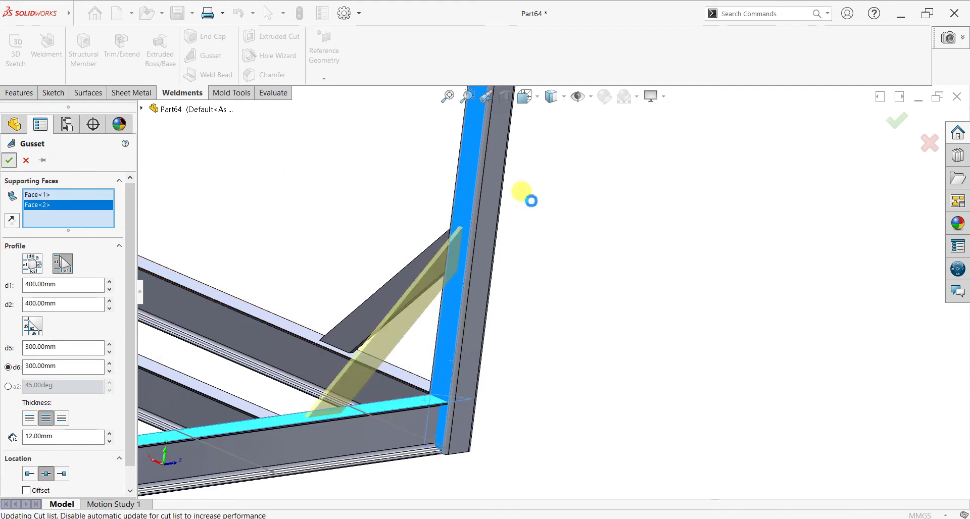
{"action": "mouse_move", "coordinate": [530, 279]}
{"action": "middle_mouse_down"}
{"action": "mouse_move", "coordinate": [397, 262]}
{"action": "mouse_move", "coordinate": [359, 302]}
{"action": "mouse_move", "coordinate": [620, 275]}
{"action": "mouse_move", "coordinate": [685, 288]}
{"action": "mouse_move", "coordinate": [595, 253]}
{"action": "mouse_move", "coordinate": [594, 292]}
{"action": "mouse_move", "coordinate": [879, 201]}
{"action": "mouse_move", "coordinate": [742, 201]}
{"action": "mouse_move", "coordinate": [818, 217]}
{"action": "middle_mouse_up"}
{"action": "mouse_move", "coordinate": [569, 253]}
{"action": "middle_mouse_down"}
{"action": "mouse_move", "coordinate": [541, 214]}
{"action": "mouse_move", "coordinate": [550, 244]}
{"action": "mouse_move", "coordinate": [791, 148]}
{"action": "middle_mouse_up"}
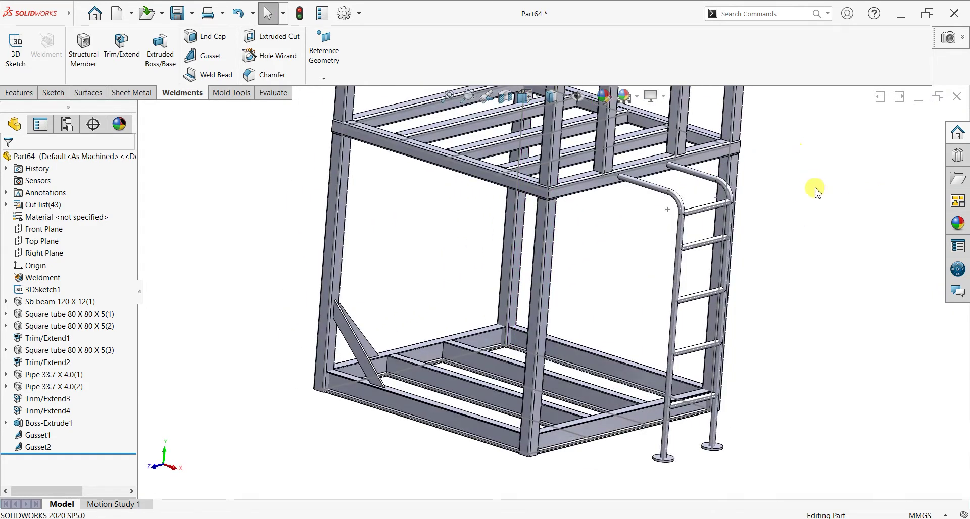
Step: Create horizontal Plane9 referenced to a top-frame beam face and a lower beam face
{"action": "scroll", "coordinate": [814, 190], "scroll_direction": "down", "scroll_amount": 2}
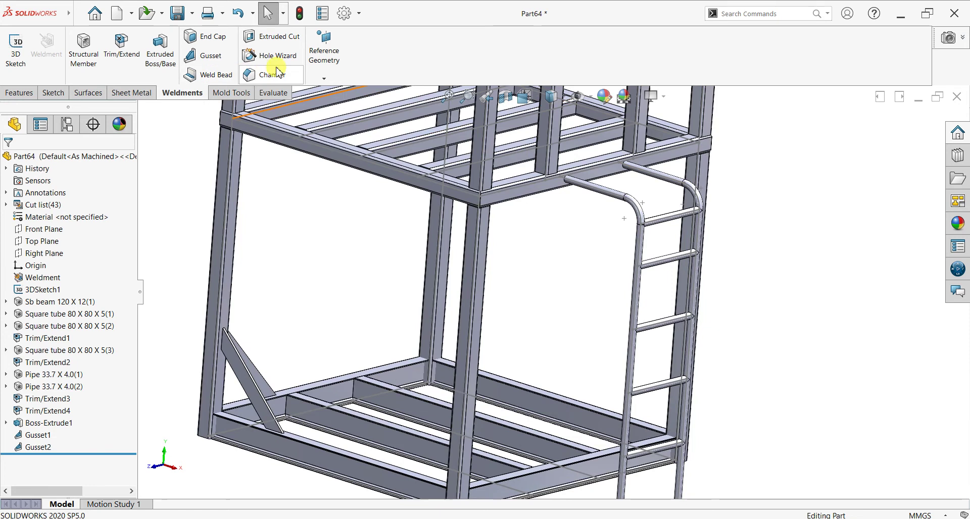
{"action": "left_click", "coordinate": [324, 78]}
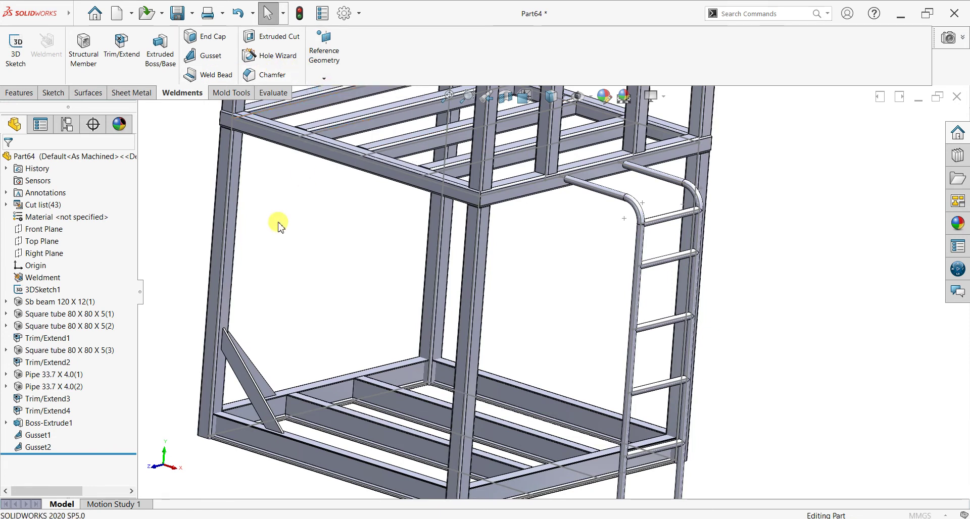
{"action": "mouse_move", "coordinate": [278, 223]}
{"action": "middle_mouse_down"}
{"action": "mouse_move", "coordinate": [277, 152]}
{"action": "mouse_move", "coordinate": [293, 125]}
{"action": "middle_mouse_up"}
{"action": "scroll", "coordinate": [273, 193], "scroll_direction": "down", "scroll_amount": 3}
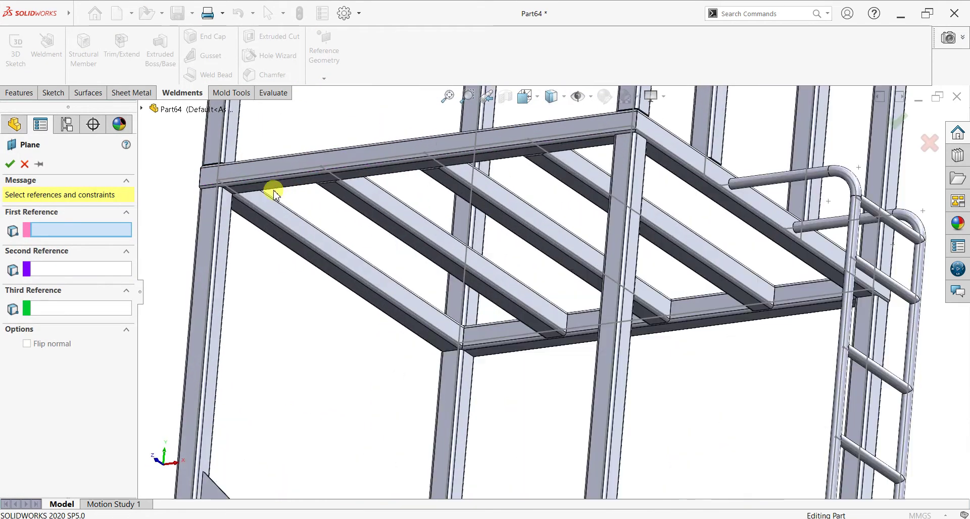
{"action": "left_click", "coordinate": [278, 190]}
{"action": "scroll", "coordinate": [404, 292], "scroll_direction": "up", "scroll_amount": 3}
{"action": "middle_click_drag", "start_coordinate": [404, 293], "coordinate": [396, 429]}
{"action": "scroll", "coordinate": [470, 417], "scroll_direction": "up", "scroll_amount": 4}
{"action": "scroll", "coordinate": [613, 284], "scroll_direction": "down", "scroll_amount": 4}
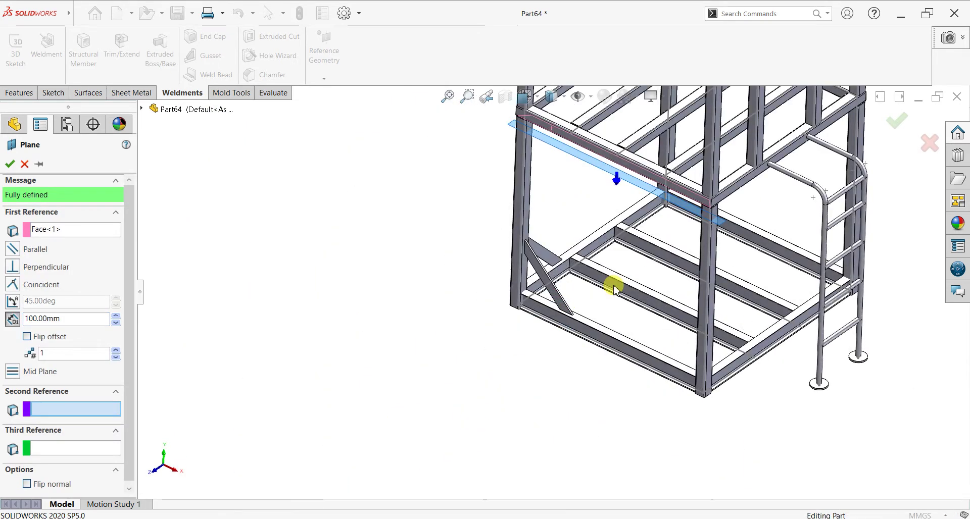
{"action": "scroll", "coordinate": [553, 341], "scroll_direction": "down", "scroll_amount": 2}
{"action": "left_click", "coordinate": [546, 349]}
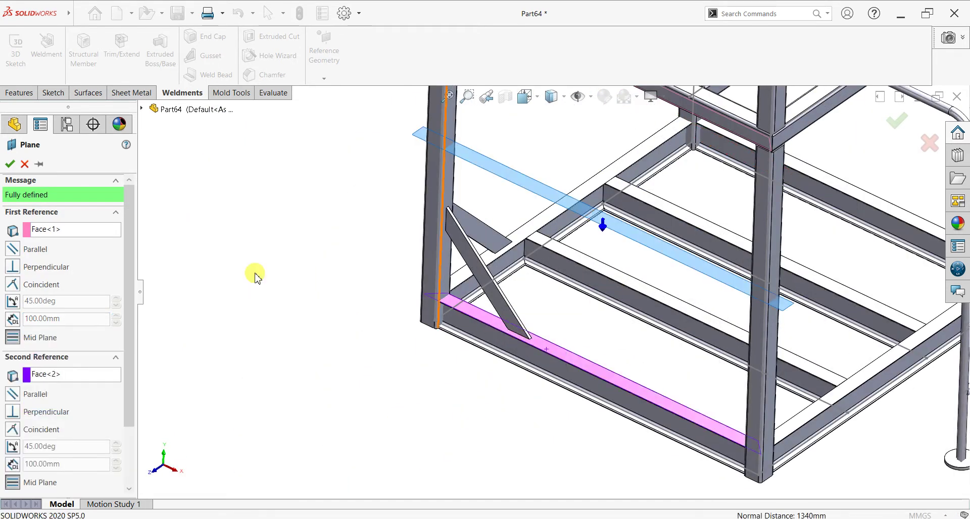
{"action": "left_click", "coordinate": [9, 164]}
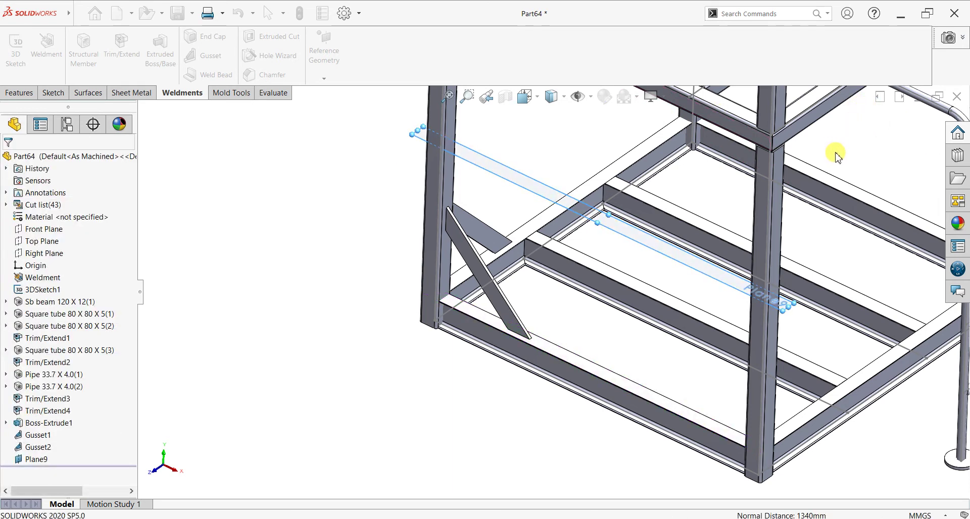
Step: Drag Plane9's corner handle so it spans the platform frame
{"action": "middle_click_drag", "start_coordinate": [833, 152], "coordinate": [831, 158]}
{"action": "scroll", "coordinate": [831, 157], "scroll_direction": "down", "scroll_amount": 2}
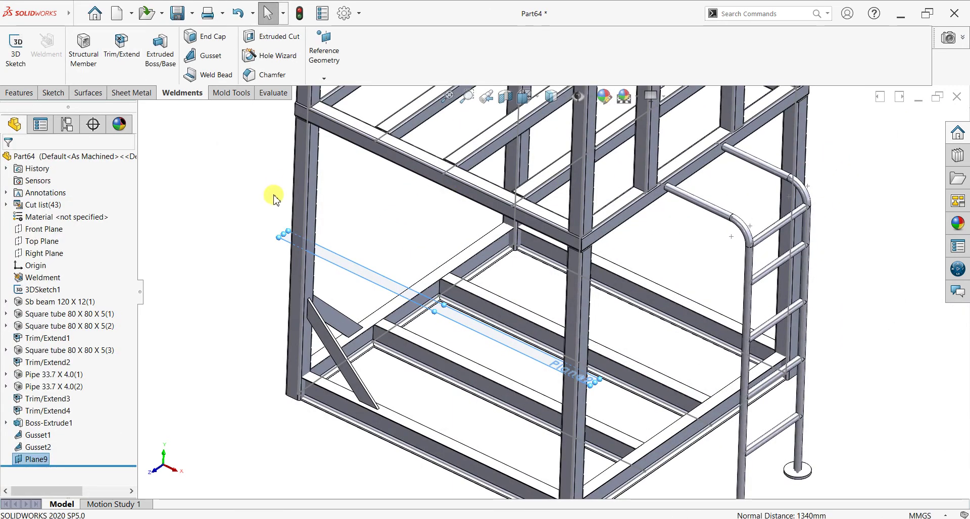
{"action": "left_click_drag", "start_coordinate": [288, 230], "coordinate": [510, 87]}
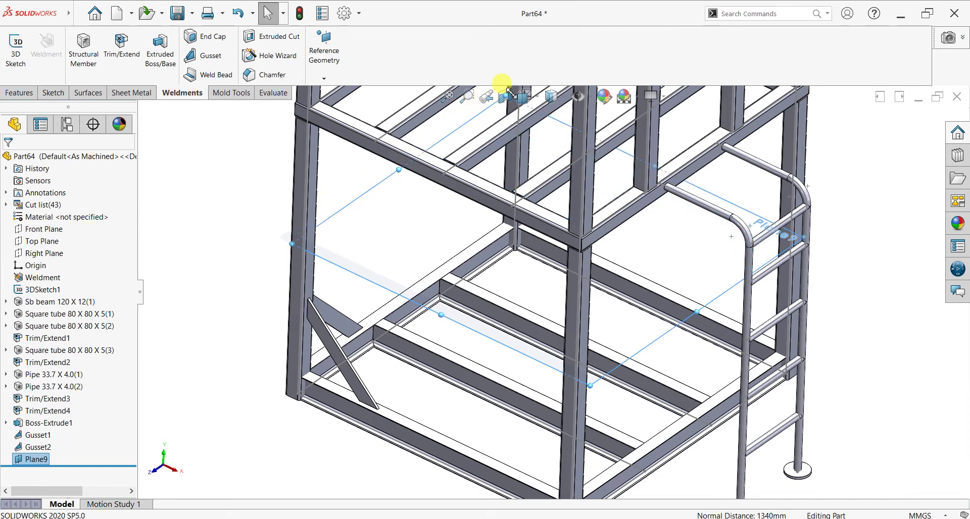
{"action": "scroll", "coordinate": [411, 157], "scroll_direction": "up", "scroll_amount": 3}
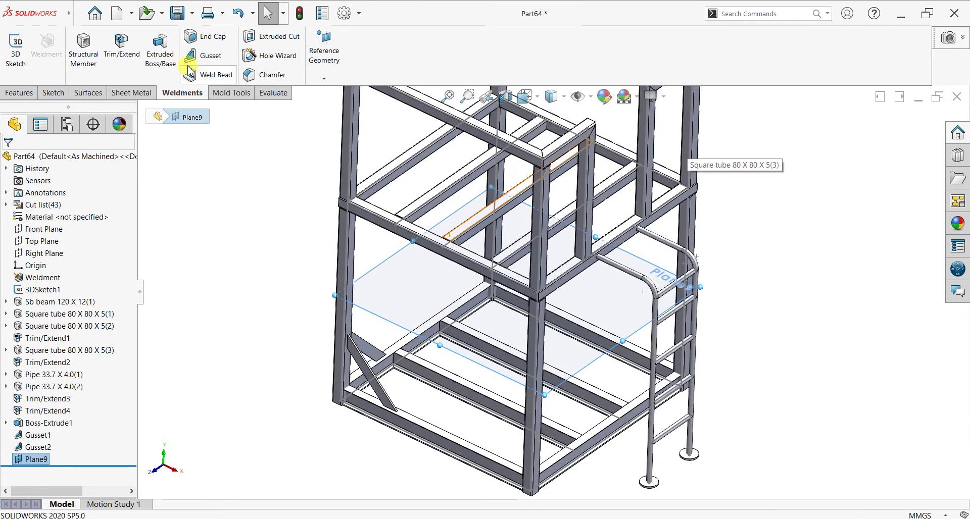
Step: Define another plane from Plane9 and a beam face, then close it
{"action": "left_click", "coordinate": [324, 79]}
{"action": "left_click", "coordinate": [331, 92]}
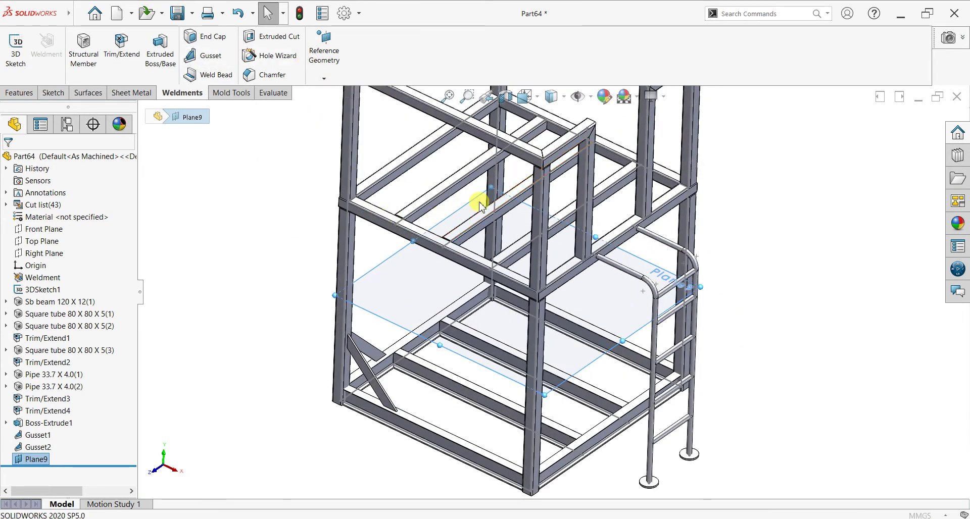
{"action": "left_click", "coordinate": [490, 179]}
{"action": "mouse_move", "coordinate": [373, 266]}
{"action": "middle_mouse_down"}
{"action": "mouse_move", "coordinate": [439, 222]}
{"action": "mouse_move", "coordinate": [429, 227]}
{"action": "middle_mouse_up"}
{"action": "left_click", "coordinate": [10, 164]}
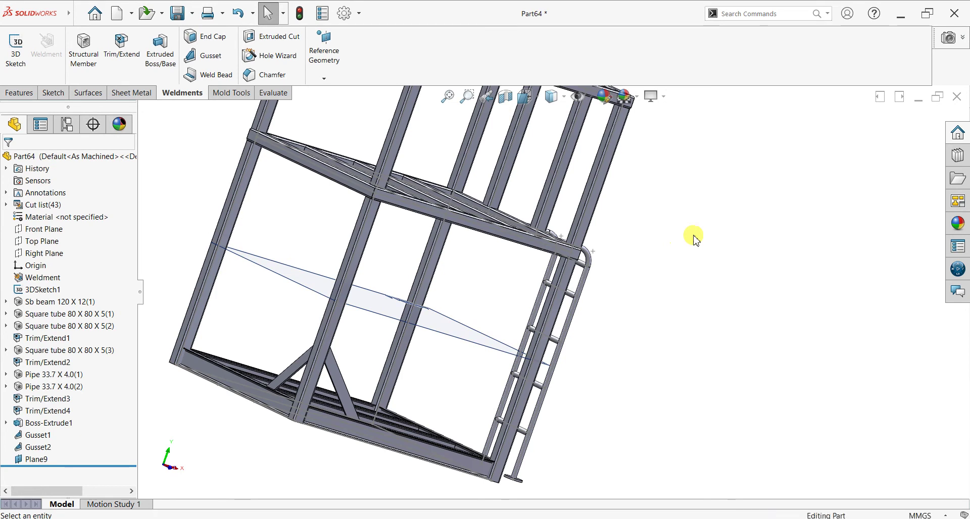
{"action": "mouse_move", "coordinate": [627, 306]}
{"action": "middle_mouse_down"}
{"action": "mouse_move", "coordinate": [546, 264]}
{"action": "mouse_move", "coordinate": [526, 266]}
{"action": "middle_mouse_up"}
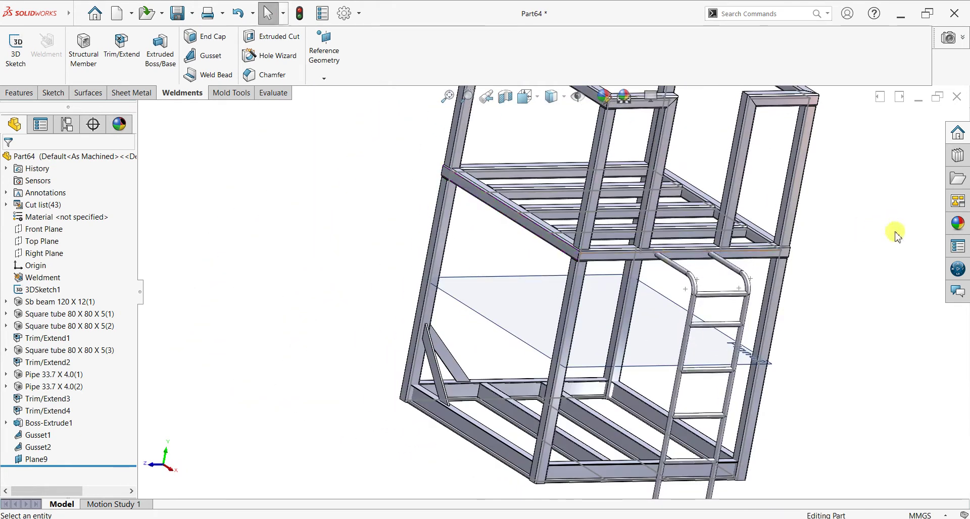
{"action": "scroll", "coordinate": [916, 269], "scroll_direction": "down", "scroll_amount": 2}
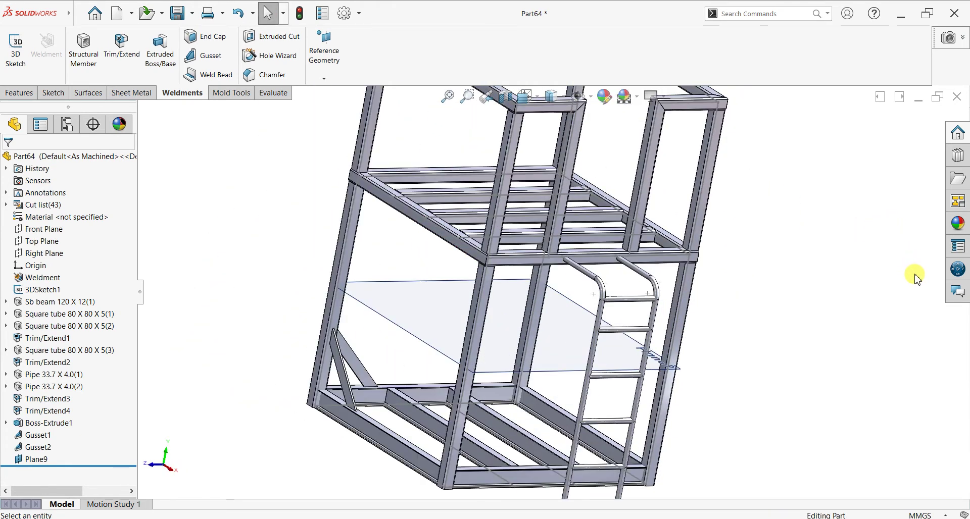
{"action": "scroll", "coordinate": [909, 277], "scroll_direction": "down", "scroll_amount": 2}
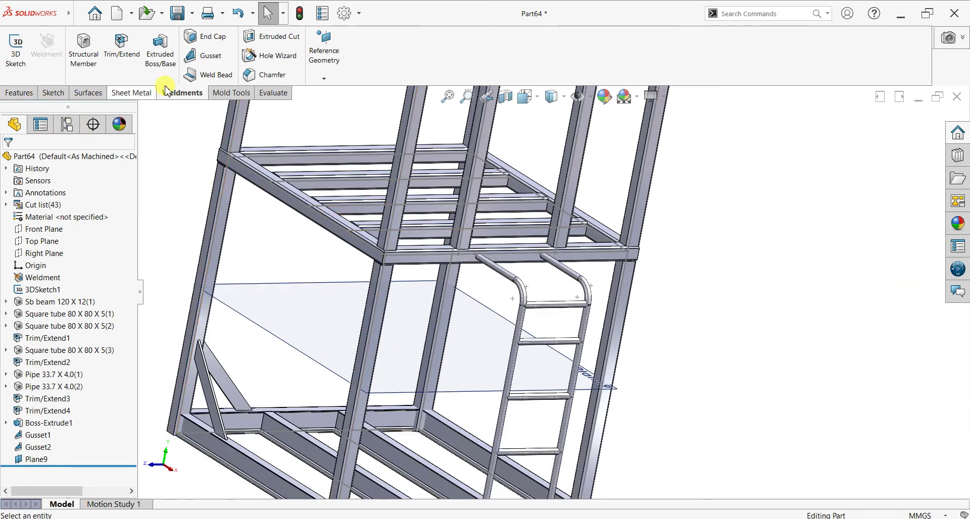
{"action": "left_click", "coordinate": [320, 75]}
Step: Create mid-plane Plane10 between two opposite post faces of the lower frame
{"action": "left_click", "coordinate": [323, 92]}
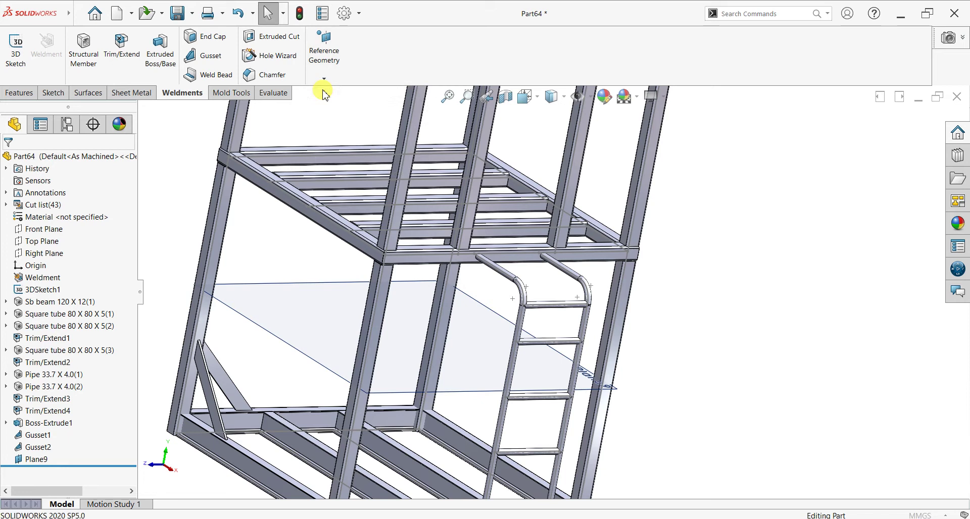
{"action": "left_click", "coordinate": [443, 277]}
{"action": "key", "text": "ctrl+4"}
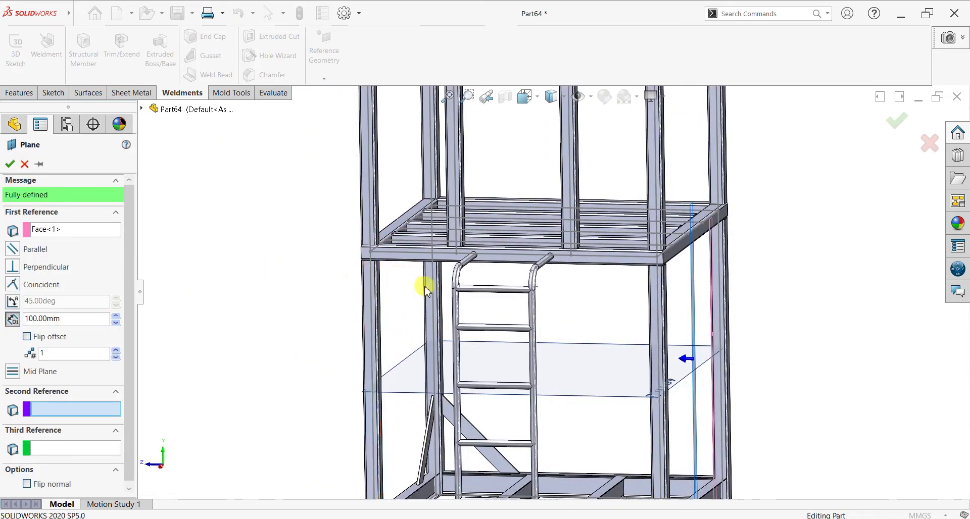
{"action": "scroll", "coordinate": [465, 288], "scroll_direction": "down", "scroll_amount": 5}
{"action": "left_click", "coordinate": [474, 293]}
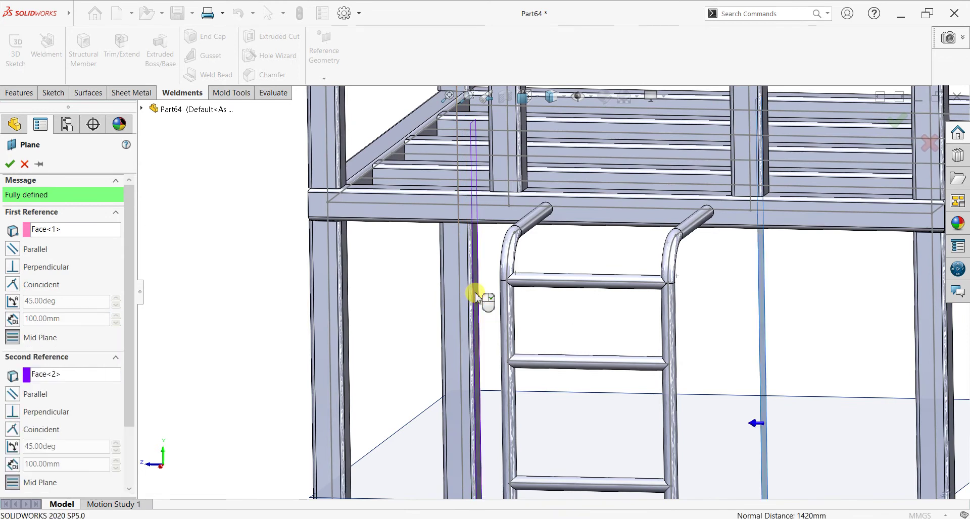
{"action": "key", "text": "f"}
{"action": "mouse_move", "coordinate": [466, 338]}
{"action": "middle_mouse_down"}
{"action": "mouse_move", "coordinate": [541, 292]}
{"action": "mouse_move", "coordinate": [552, 350]}
{"action": "middle_mouse_up"}
{"action": "left_click", "coordinate": [9, 165]}
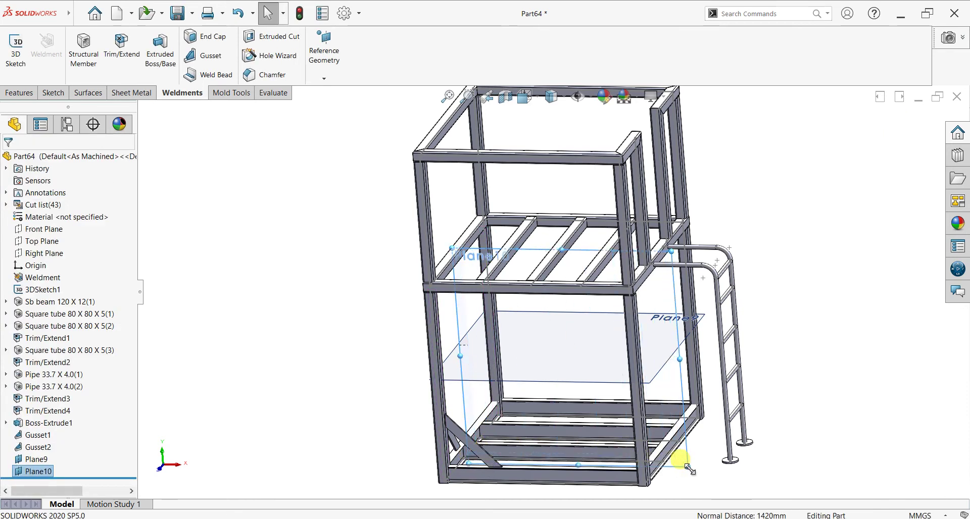
{"action": "mouse_move", "coordinate": [478, 457]}
{"action": "middle_mouse_down"}
{"action": "mouse_move", "coordinate": [501, 408]}
{"action": "mouse_move", "coordinate": [433, 411]}
{"action": "mouse_move", "coordinate": [439, 459]}
{"action": "middle_mouse_up"}
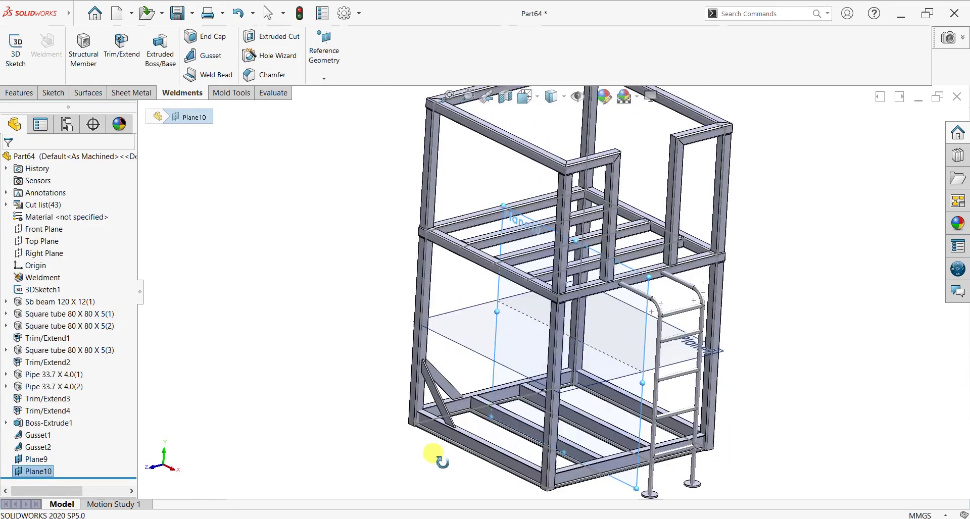
{"action": "scroll", "coordinate": [819, 251], "scroll_direction": "down", "scroll_amount": 2}
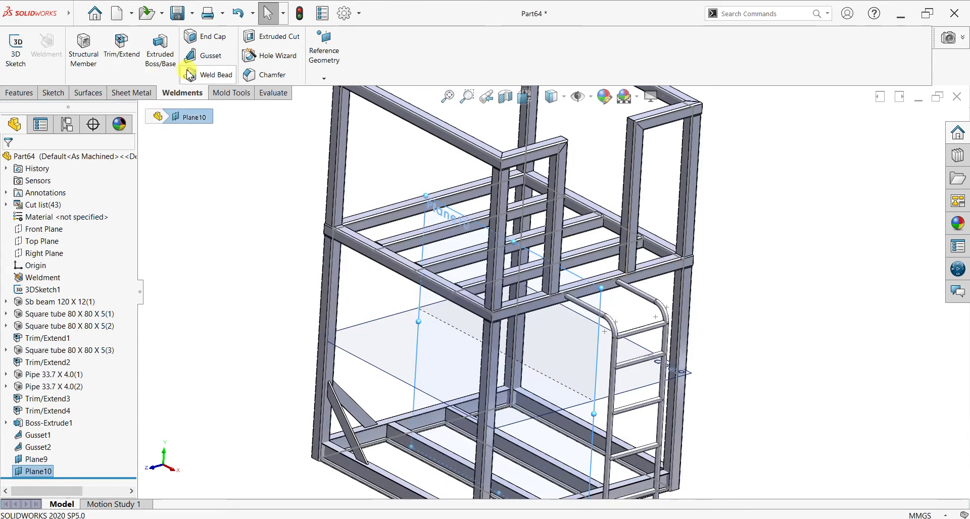
{"action": "left_click", "coordinate": [19, 92]}
Step: Mirror Gusset2 and Gusset1 across Plane10 to create Mirror1
{"action": "left_click", "coordinate": [437, 75]}
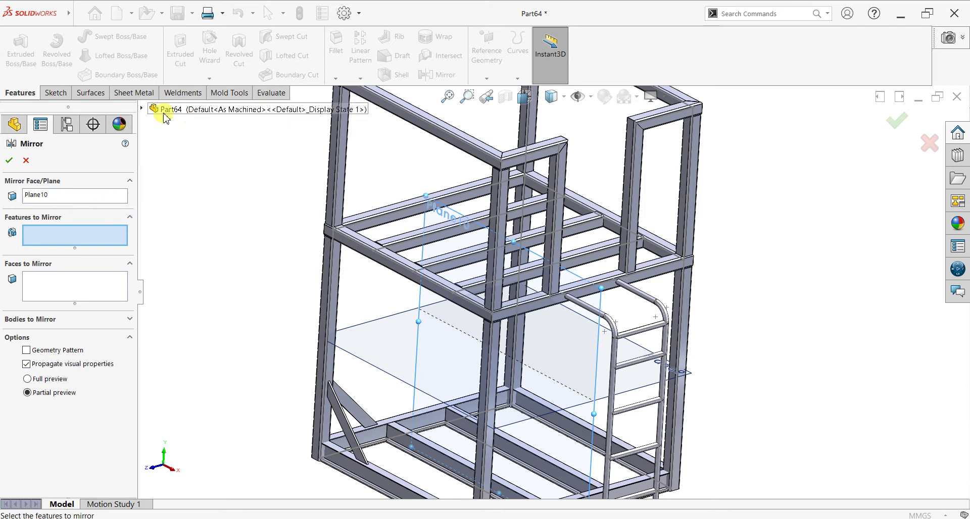
{"action": "left_click", "coordinate": [353, 404]}
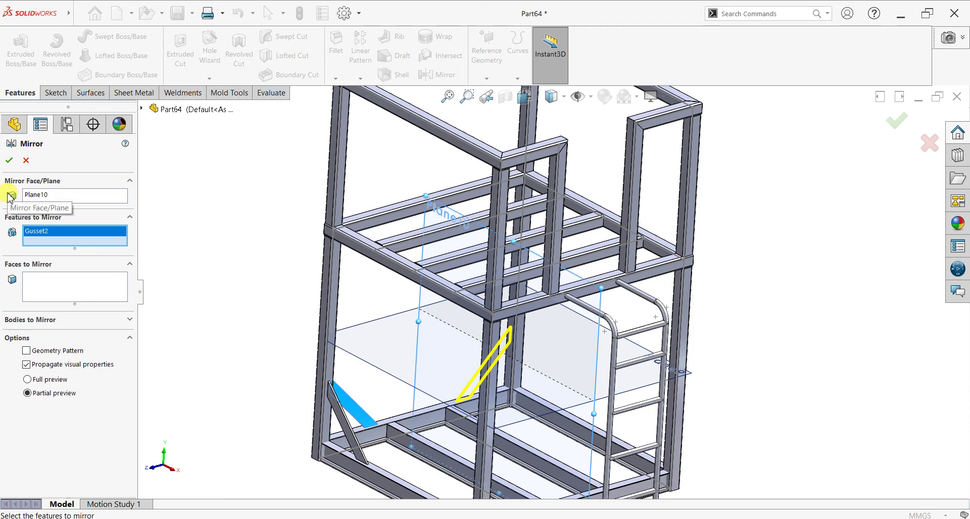
{"action": "left_click", "coordinate": [350, 432]}
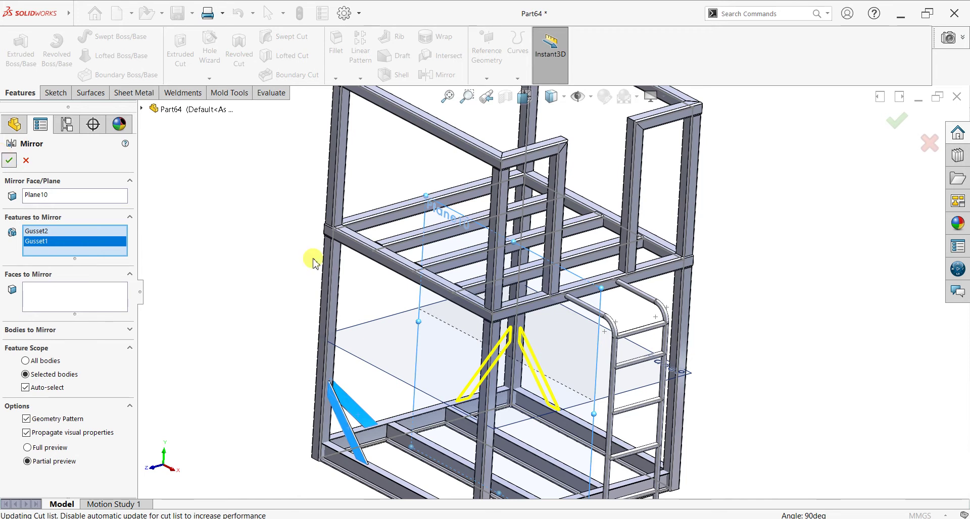
{"action": "mouse_move", "coordinate": [768, 292]}
{"action": "middle_mouse_down"}
{"action": "mouse_move", "coordinate": [731, 336]}
{"action": "mouse_move", "coordinate": [727, 281]}
{"action": "mouse_move", "coordinate": [751, 325]}
{"action": "middle_mouse_up"}
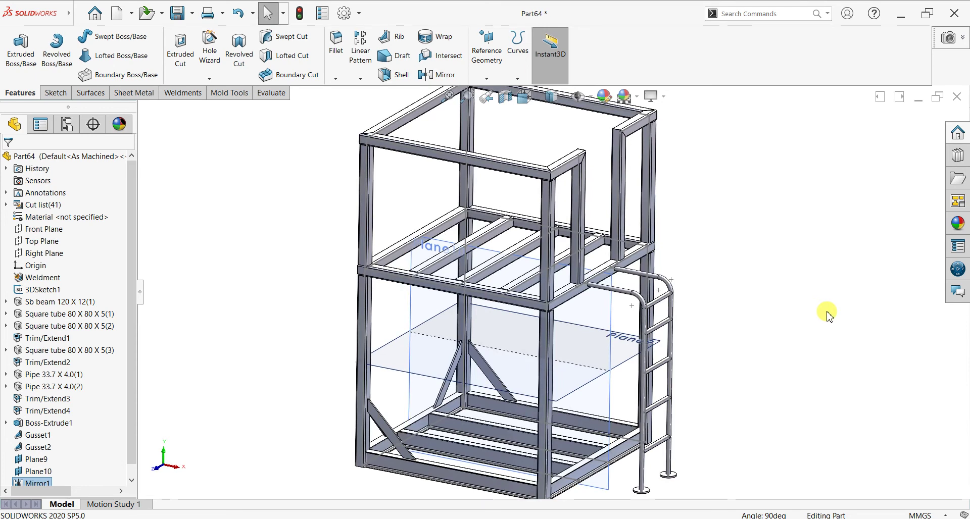
Step: Hide the vertical mid-plane Plane10, leaving only Plane9 visible
{"action": "mouse_move", "coordinate": [818, 304]}
{"action": "middle_mouse_down"}
{"action": "mouse_move", "coordinate": [817, 278]}
{"action": "mouse_move", "coordinate": [816, 301]}
{"action": "middle_mouse_up"}
{"action": "scroll", "coordinate": [823, 305], "scroll_direction": "down", "scroll_amount": 3}
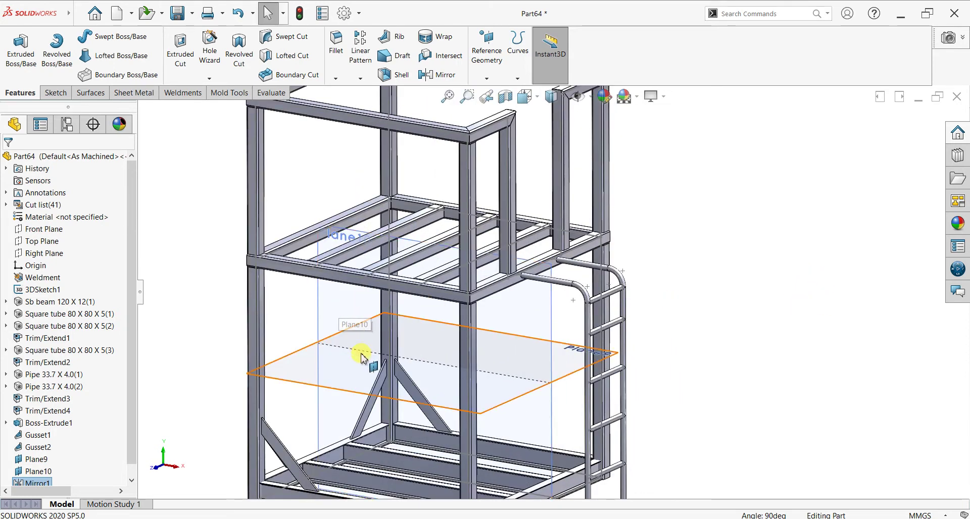
{"action": "left_click", "coordinate": [512, 305]}
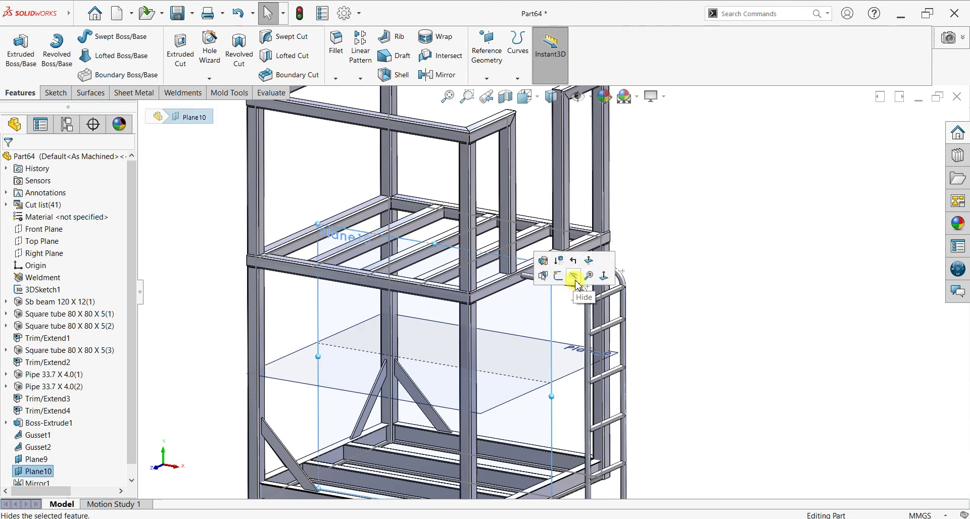
{"action": "left_click", "coordinate": [574, 276]}
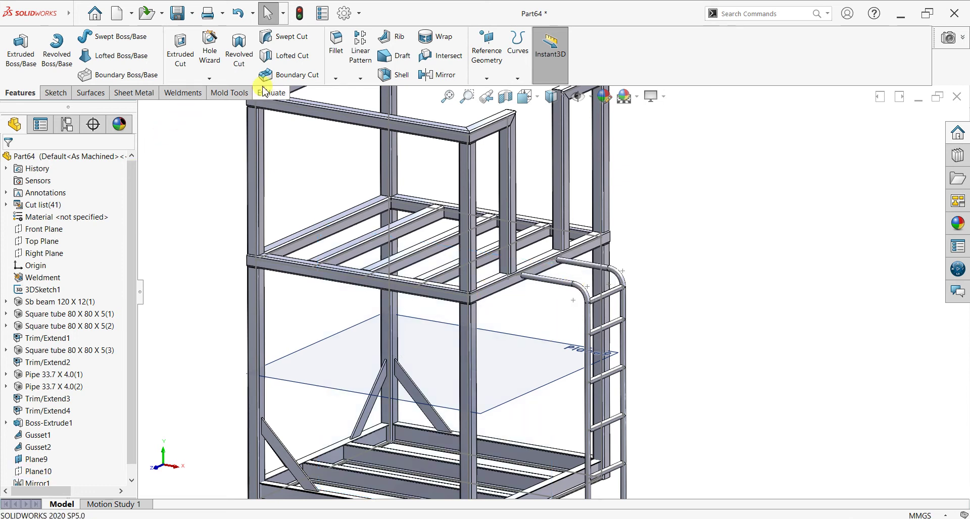
Step: Create Plane11 midway between two other opposite post faces and stretch it across the frame
{"action": "left_click", "coordinate": [484, 80]}
{"action": "left_click", "coordinate": [492, 91]}
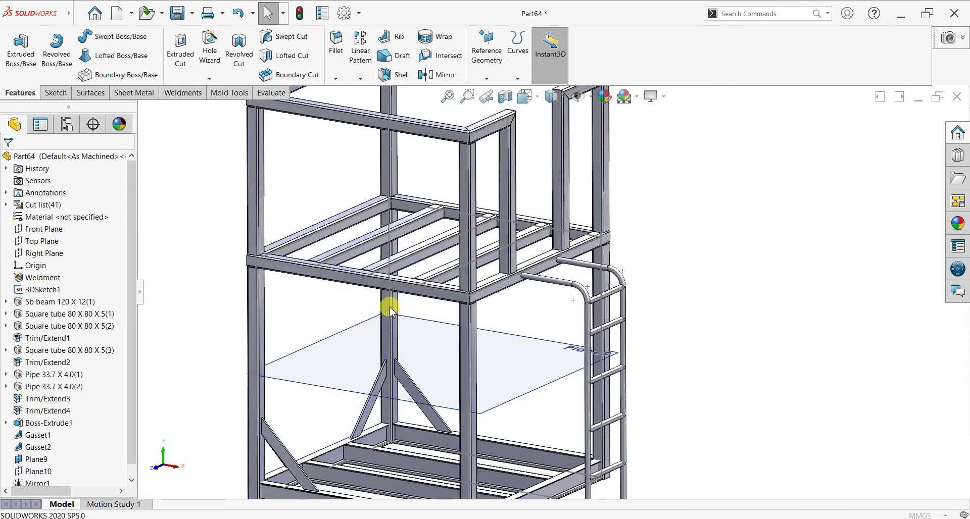
{"action": "left_click", "coordinate": [262, 334]}
{"action": "middle_click_drag", "start_coordinate": [367, 376], "coordinate": [429, 368]}
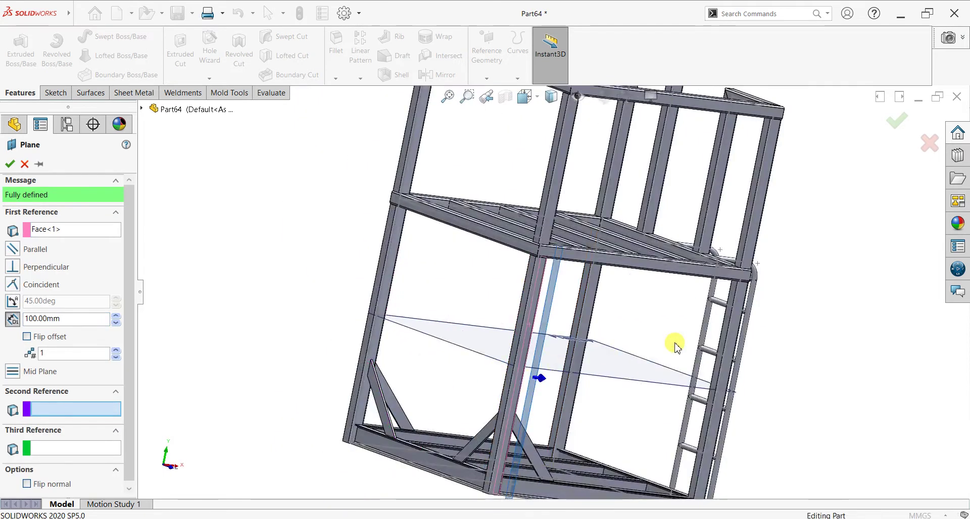
{"action": "left_click", "coordinate": [723, 344]}
{"action": "mouse_move", "coordinate": [724, 344]}
{"action": "middle_mouse_down"}
{"action": "mouse_move", "coordinate": [615, 321]}
{"action": "mouse_move", "coordinate": [886, 357]}
{"action": "mouse_move", "coordinate": [843, 340]}
{"action": "middle_mouse_up"}
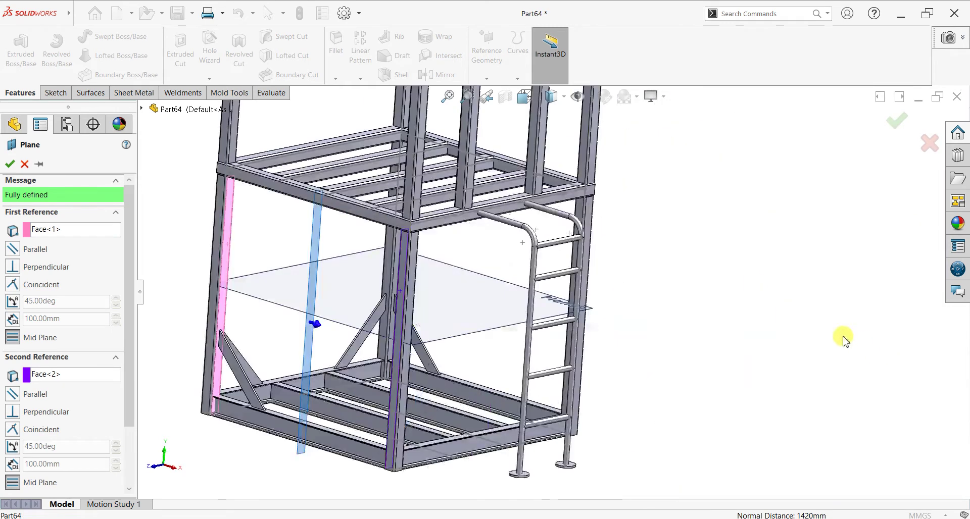
{"action": "left_click", "coordinate": [10, 164]}
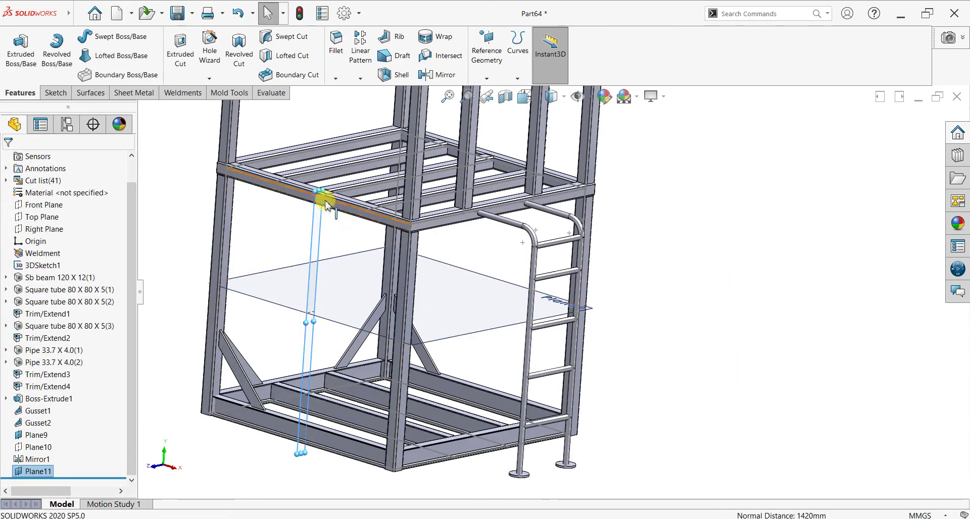
{"action": "left_click_drag", "start_coordinate": [324, 191], "coordinate": [520, 173]}
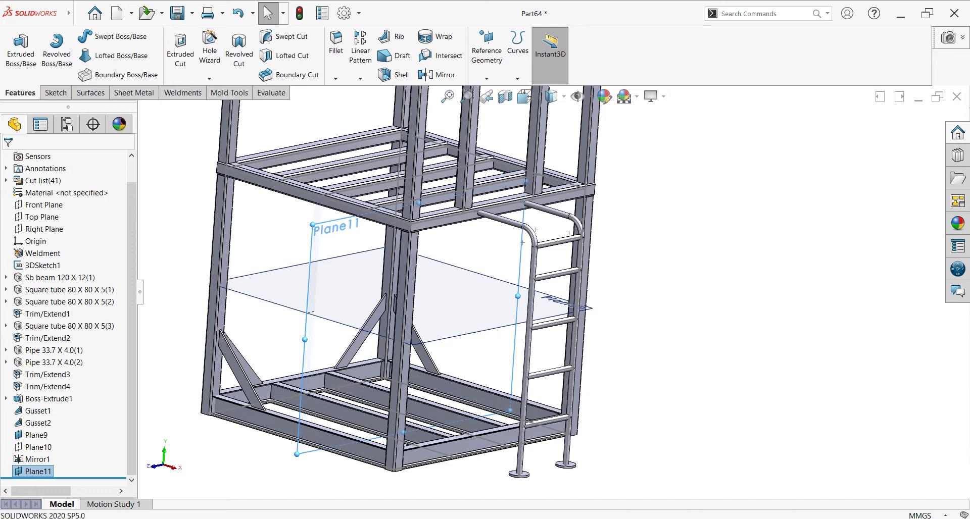
Step: Mirror Mirror1, Gusset1 and Gusset2 across Plane11 to create Mirror2
{"action": "left_click", "coordinate": [113, 10]}
{"action": "left_click", "coordinate": [427, 76]}
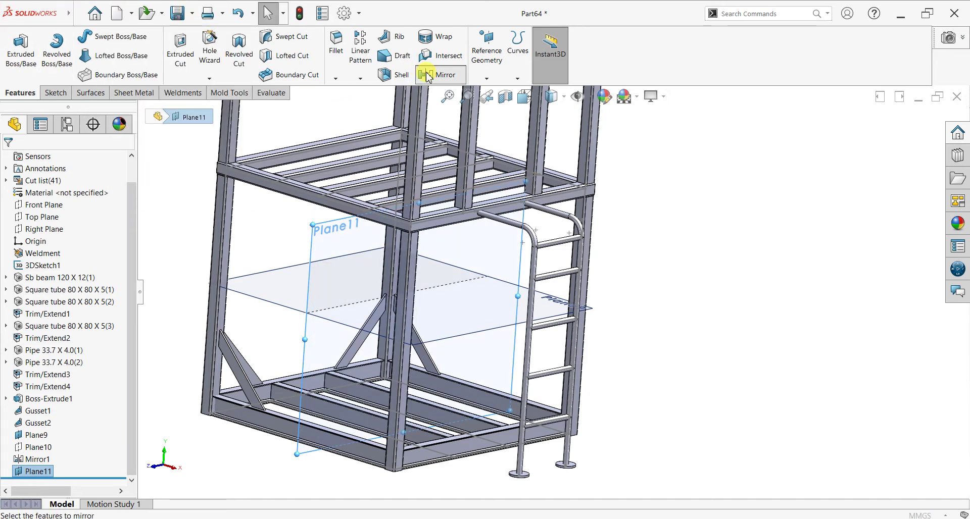
{"action": "left_click", "coordinate": [362, 342]}
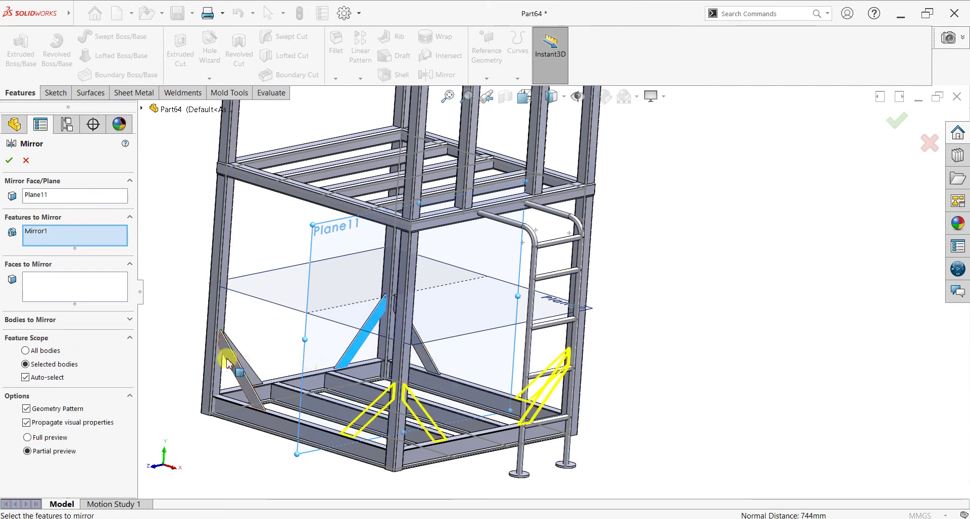
{"action": "left_click", "coordinate": [242, 362]}
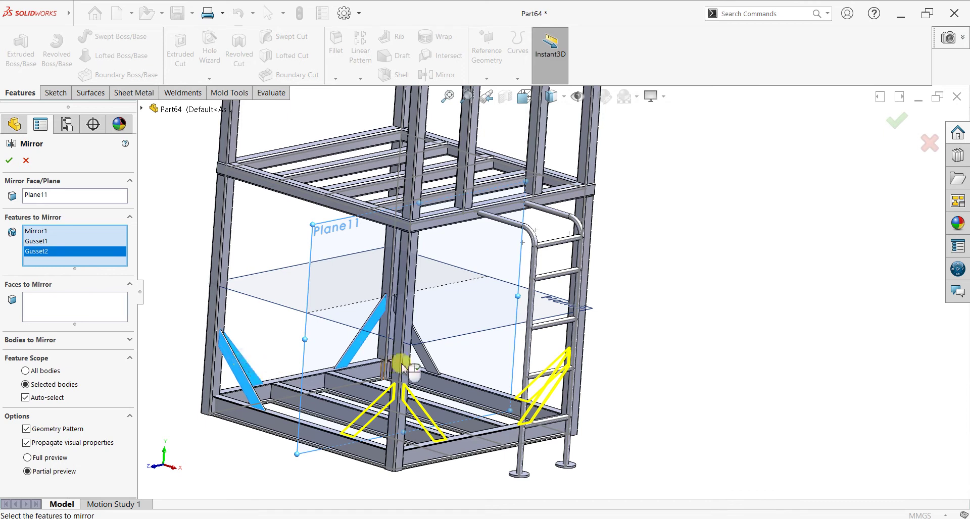
{"action": "left_click", "coordinate": [427, 360]}
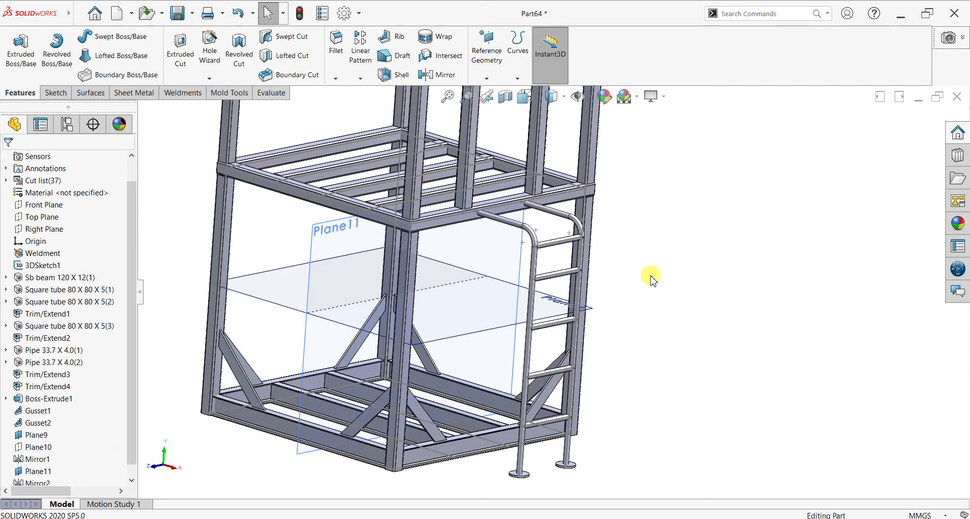
{"action": "middle_click_drag", "start_coordinate": [650, 277], "coordinate": [585, 275]}
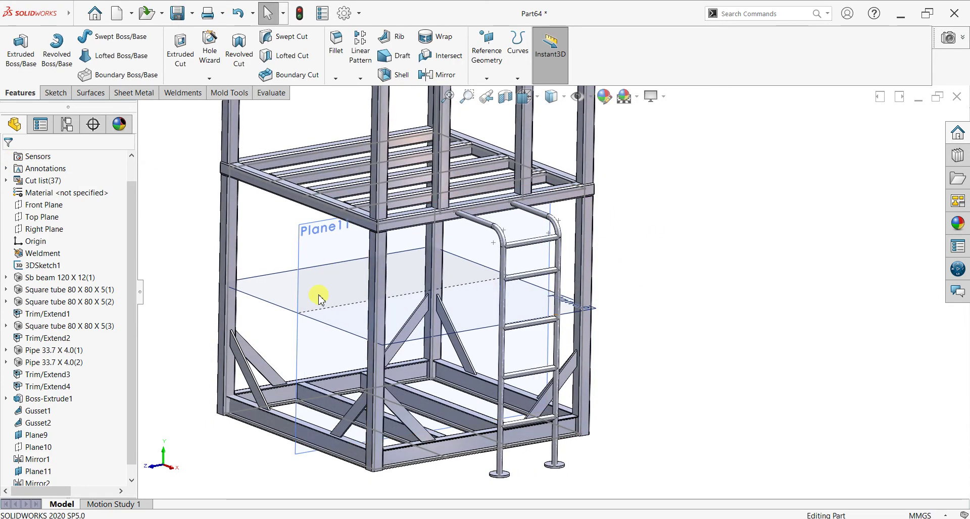
Step: Hide reference planes Plane9 and Plane11
{"action": "left_click", "coordinate": [253, 298]}
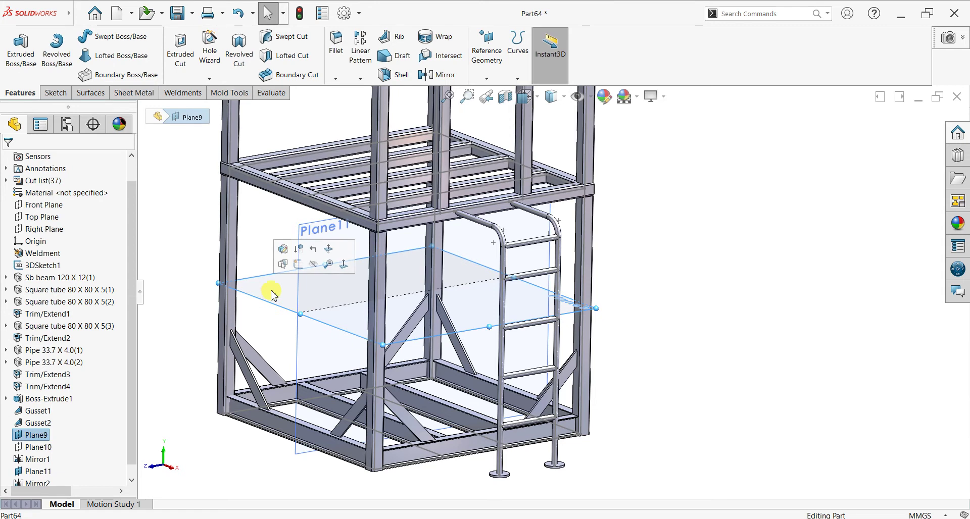
{"action": "left_click", "coordinate": [309, 268]}
{"action": "left_click", "coordinate": [304, 260]}
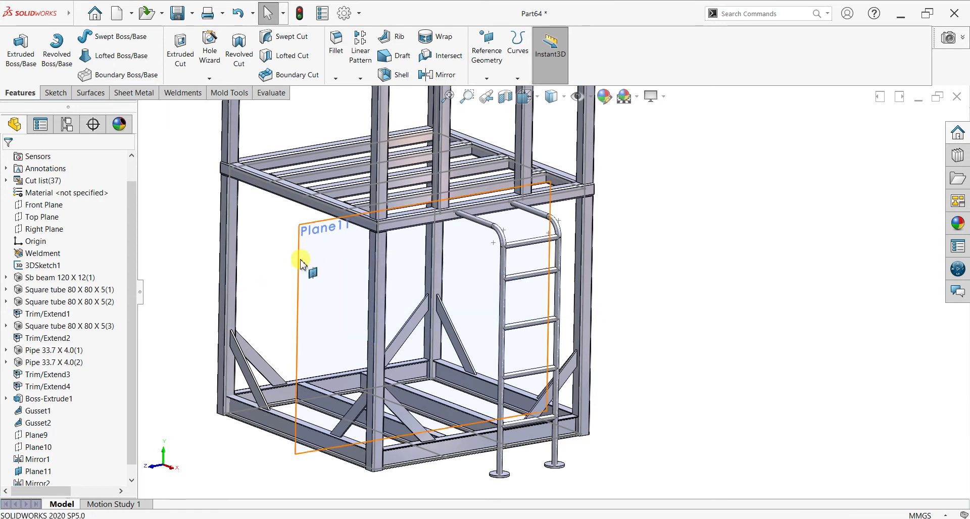
{"action": "left_click", "coordinate": [361, 234]}
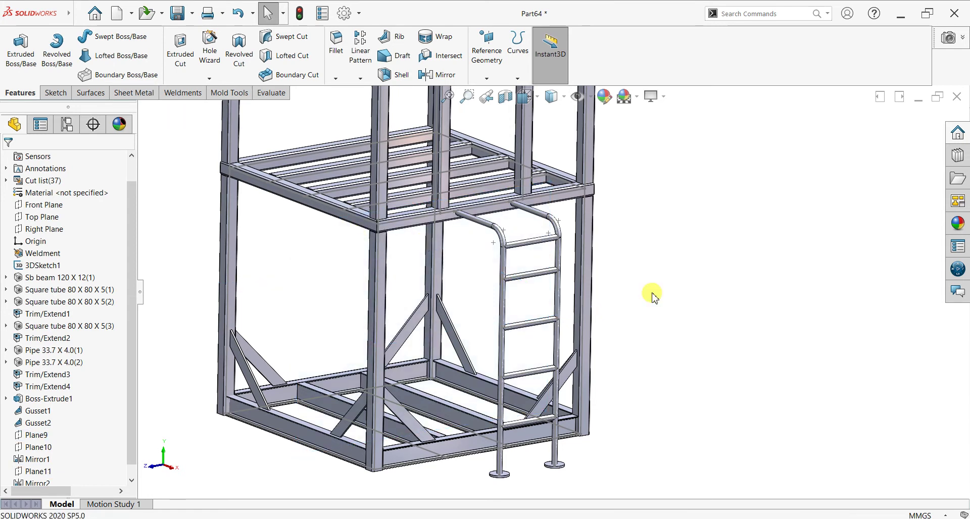
{"action": "mouse_move", "coordinate": [641, 302]}
{"action": "middle_mouse_down"}
{"action": "mouse_move", "coordinate": [613, 307]}
{"action": "mouse_move", "coordinate": [634, 275]}
{"action": "mouse_move", "coordinate": [643, 307]}
{"action": "mouse_move", "coordinate": [530, 210]}
{"action": "middle_mouse_up"}
{"action": "scroll", "coordinate": [329, 192], "scroll_direction": "down", "scroll_amount": 3}
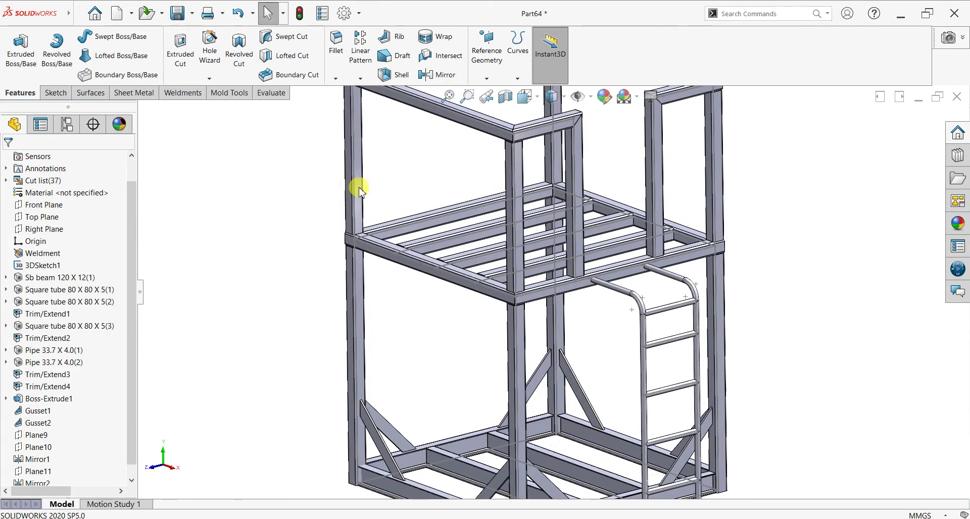
{"action": "scroll", "coordinate": [597, 277], "scroll_direction": "up", "scroll_amount": 2}
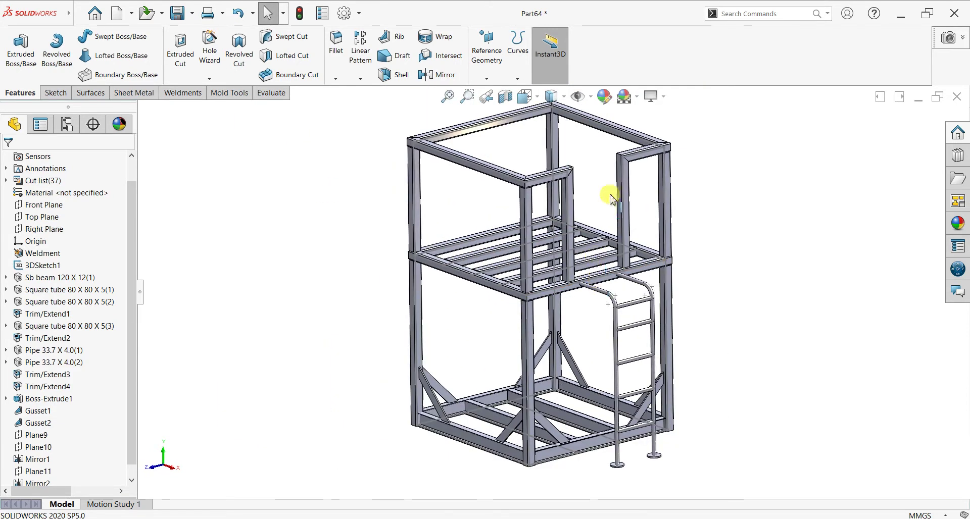
Step: Preview 3DSketch1's dimensions on the model, then dismiss them
{"action": "left_click", "coordinate": [40, 265]}
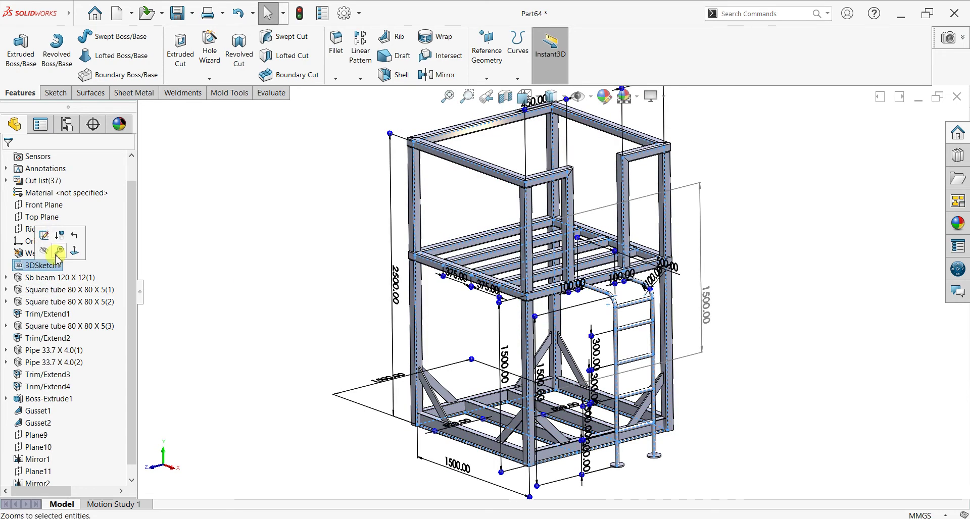
{"action": "left_click", "coordinate": [729, 171]}
{"action": "scroll", "coordinate": [727, 172], "scroll_direction": "down", "scroll_amount": 2}
{"action": "scroll", "coordinate": [722, 176], "scroll_direction": "down", "scroll_amount": 2}
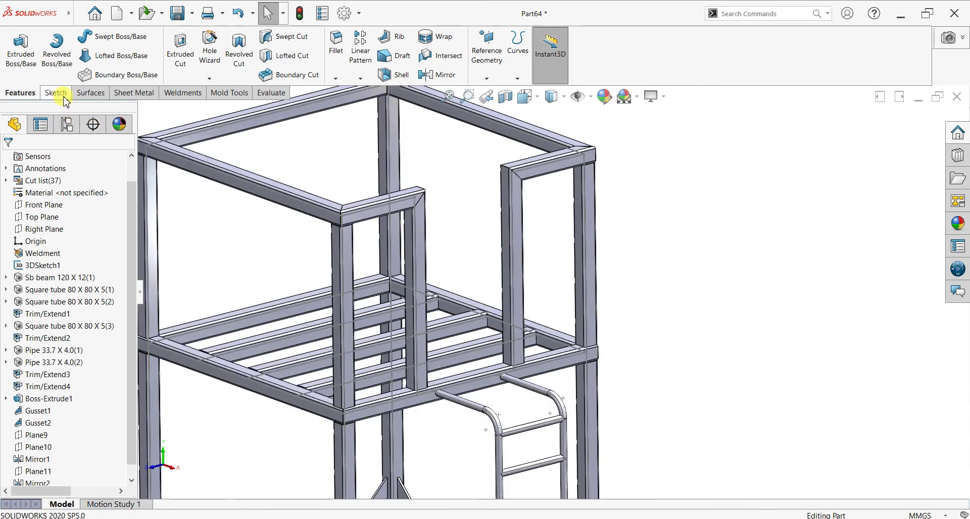
Step: Start a new 3D sketch from the Weldments tools
{"action": "left_click", "coordinate": [181, 92]}
{"action": "left_click", "coordinate": [14, 64]}
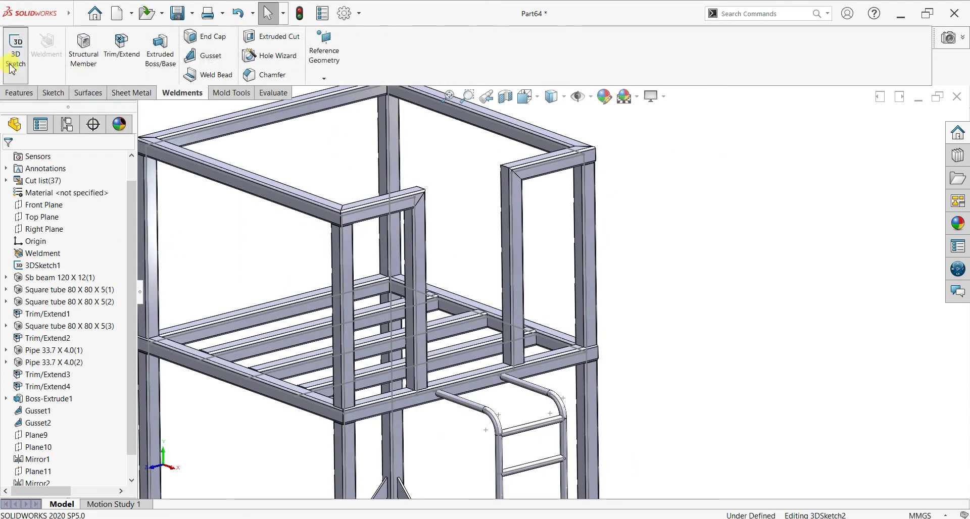
{"action": "middle_click_drag", "start_coordinate": [320, 155], "coordinate": [305, 174]}
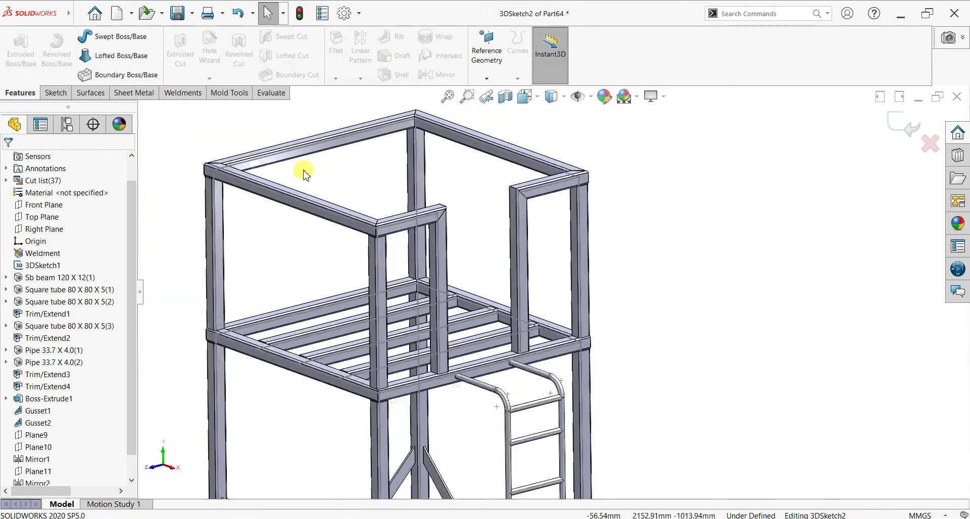
{"action": "scroll", "coordinate": [273, 205], "scroll_direction": "down", "scroll_amount": 1}
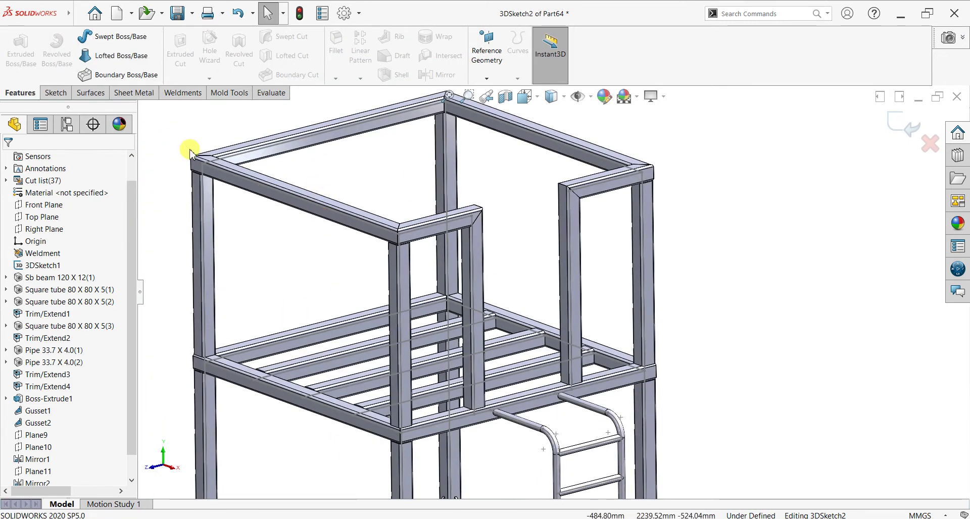
Step: Draw a 3D line chain from the left corner post to the inner post near the ladder side
{"action": "left_click", "coordinate": [52, 94]}
{"action": "left_click", "coordinate": [222, 300]}
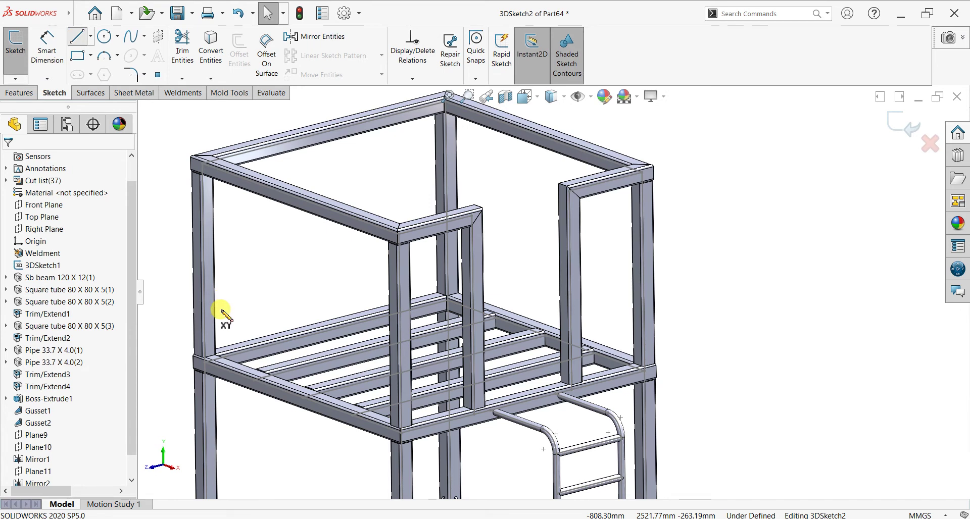
{"action": "left_click", "coordinate": [206, 313]}
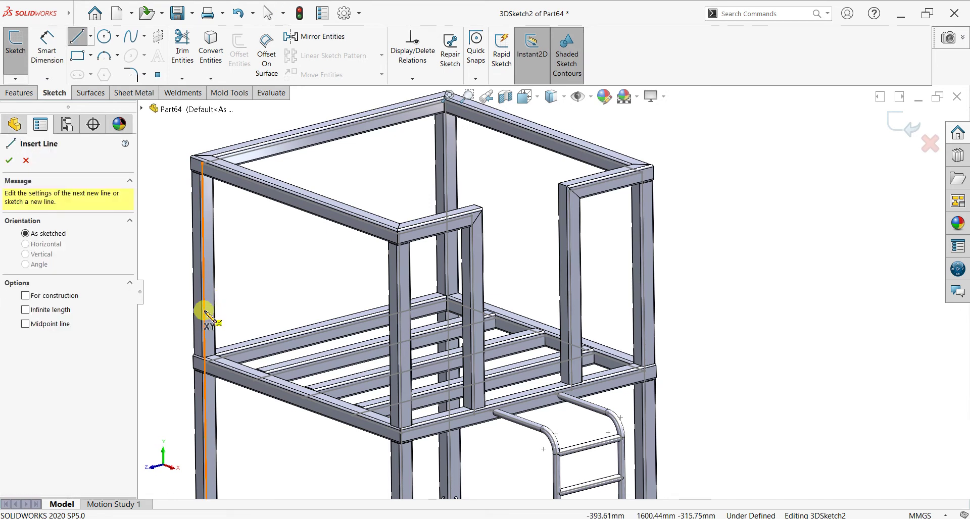
{"action": "left_click", "coordinate": [348, 363]}
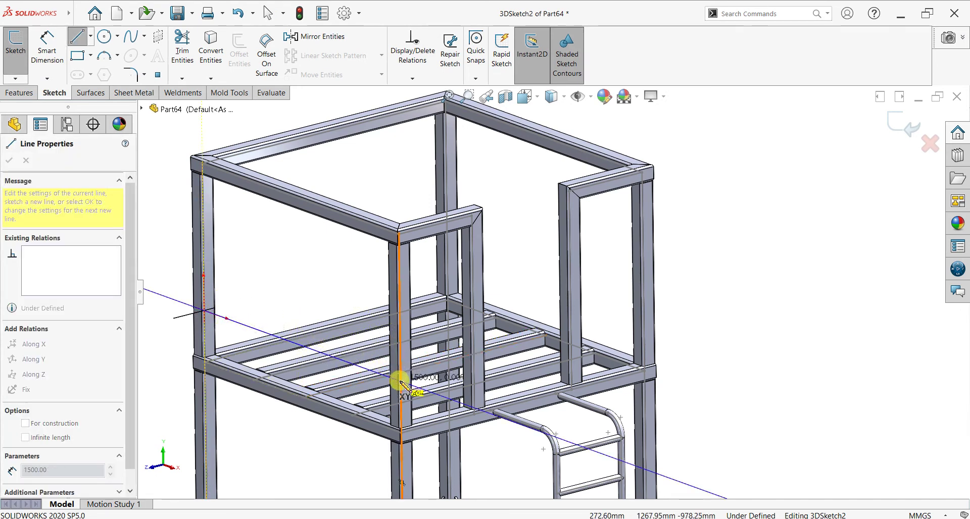
{"action": "left_click", "coordinate": [404, 385]}
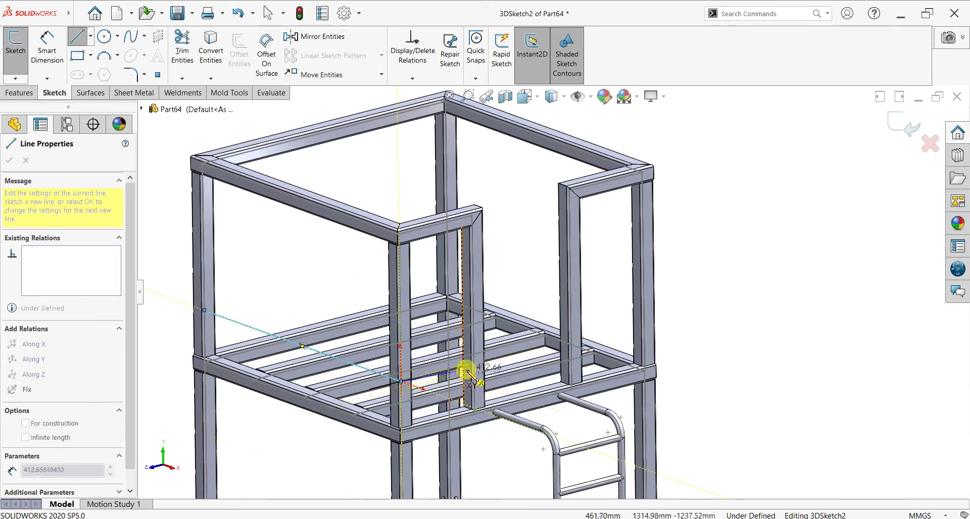
{"action": "scroll", "coordinate": [439, 375], "scroll_direction": "down", "scroll_amount": 3}
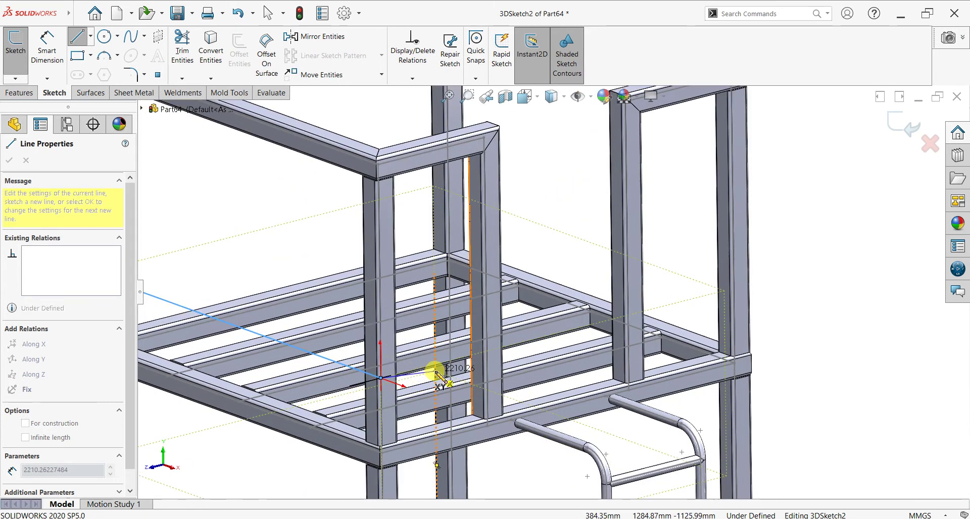
{"action": "left_click", "coordinate": [488, 353]}
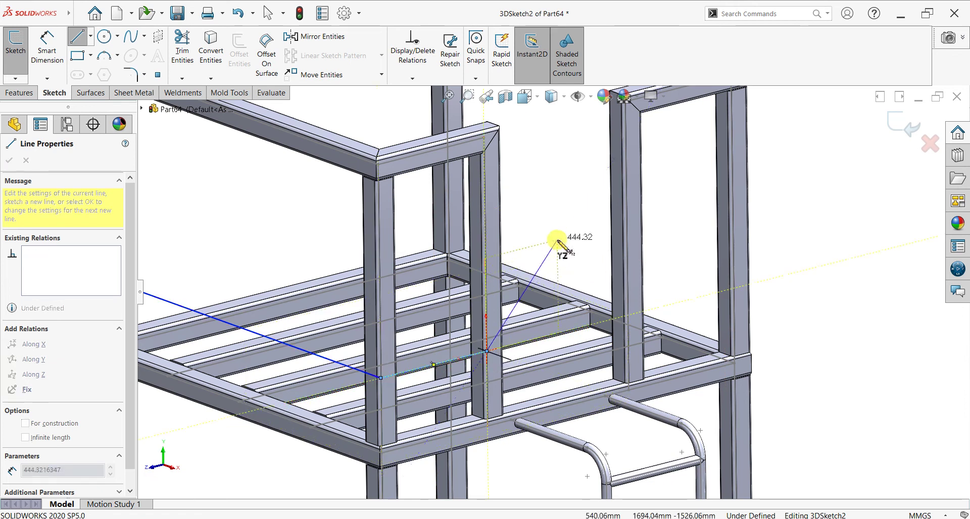
{"action": "right_click", "coordinate": [560, 248]}
{"action": "left_click", "coordinate": [576, 260]}
{"action": "key", "text": "Escape"}
Step: Start a new line chain from the inner post to the left corner post
{"action": "mouse_move", "coordinate": [526, 280]}
{"action": "middle_mouse_down"}
{"action": "mouse_move", "coordinate": [510, 309]}
{"action": "mouse_move", "coordinate": [498, 288]}
{"action": "mouse_move", "coordinate": [476, 289]}
{"action": "mouse_move", "coordinate": [516, 302]}
{"action": "mouse_move", "coordinate": [498, 299]}
{"action": "mouse_move", "coordinate": [505, 318]}
{"action": "middle_mouse_up"}
{"action": "key", "text": "f"}
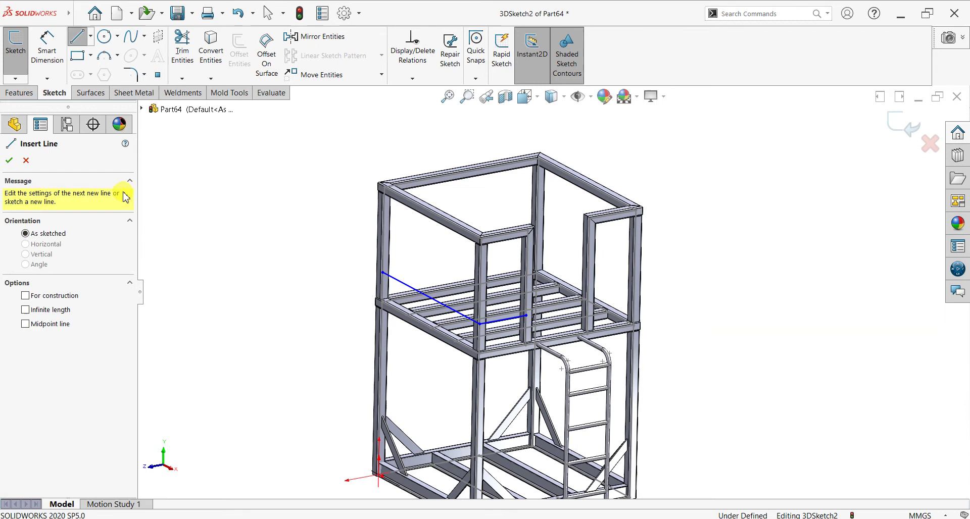
{"action": "scroll", "coordinate": [515, 267], "scroll_direction": "down", "scroll_amount": 2}
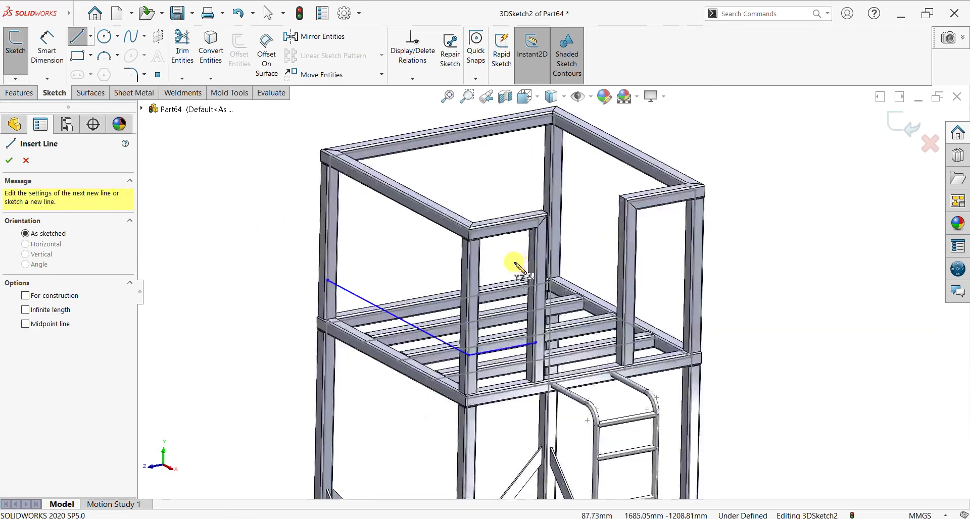
{"action": "scroll", "coordinate": [515, 263], "scroll_direction": "down", "scroll_amount": 1}
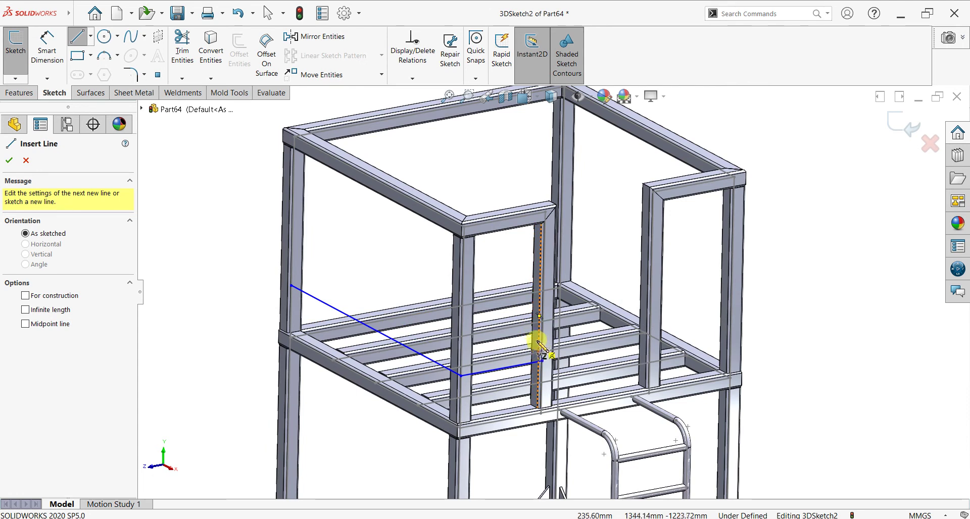
{"action": "left_click", "coordinate": [543, 316]}
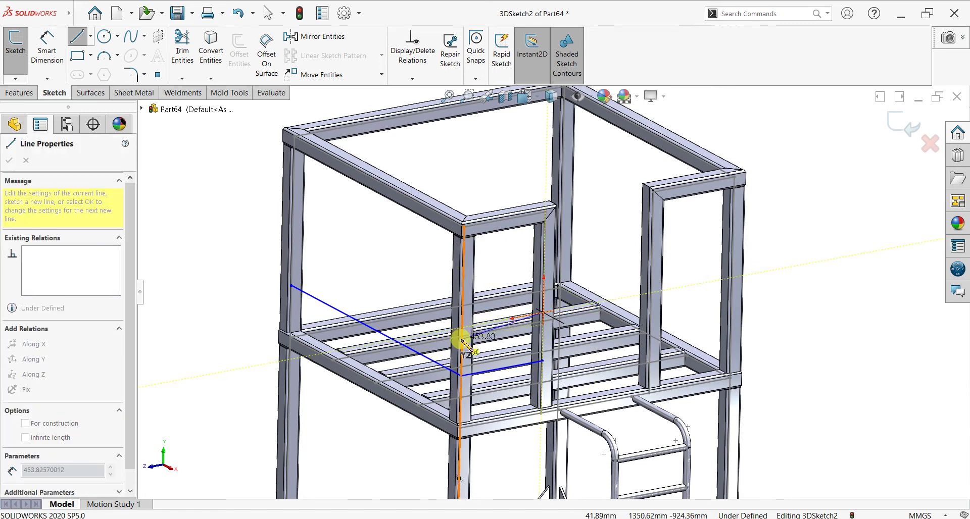
{"action": "mouse_move", "coordinate": [461, 340]}
{"action": "middle_mouse_down"}
{"action": "mouse_move", "coordinate": [435, 310]}
{"action": "mouse_move", "coordinate": [450, 327]}
{"action": "middle_mouse_up"}
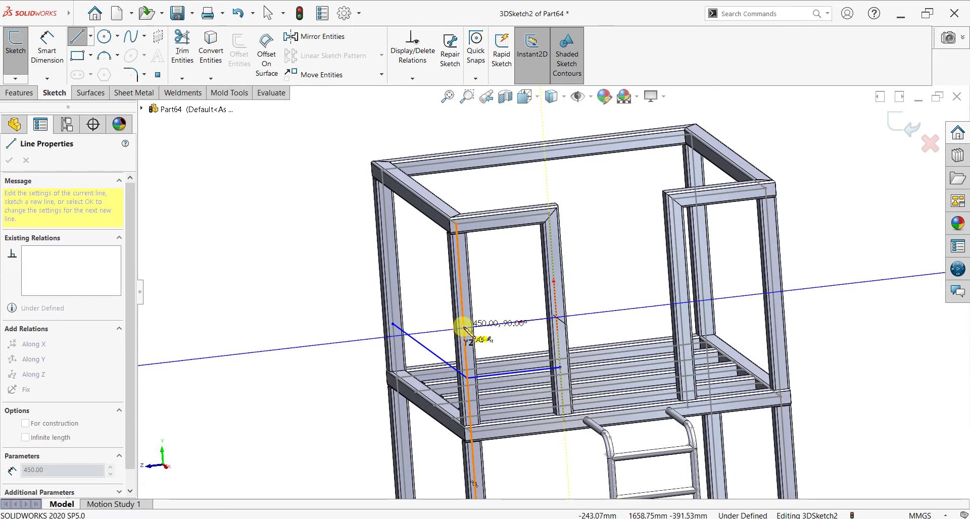
{"action": "middle_click_drag", "start_coordinate": [386, 328], "coordinate": [417, 333]}
{"action": "left_click", "coordinate": [389, 325]}
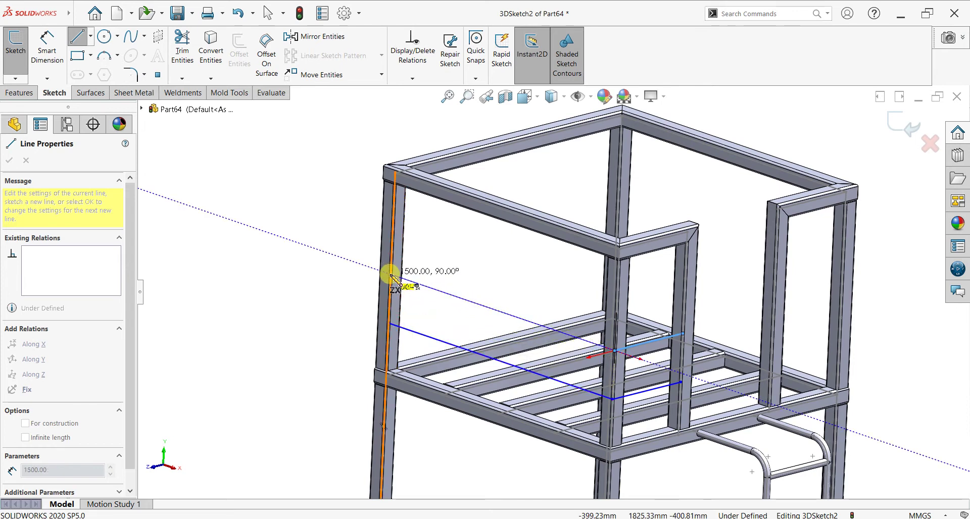
Step: Continue the chain 500 mm up the post, 1500 mm across, and 450 mm along the right side
{"action": "left_click", "coordinate": [392, 277]}
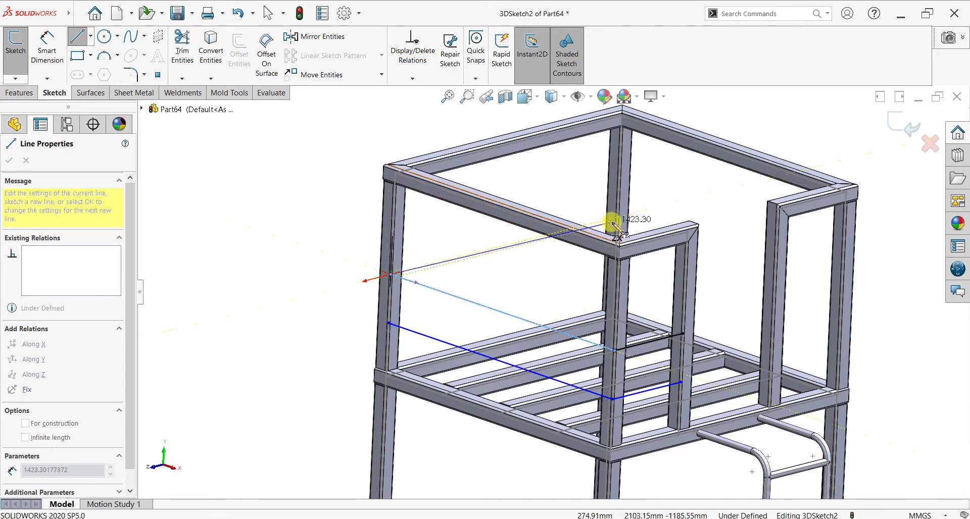
{"action": "key", "text": "Left"}
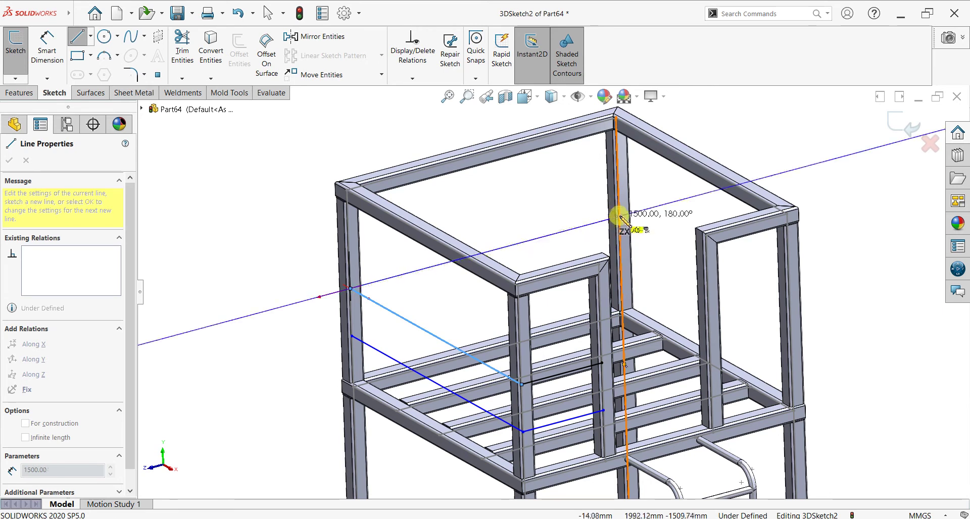
{"action": "left_click", "coordinate": [621, 216]}
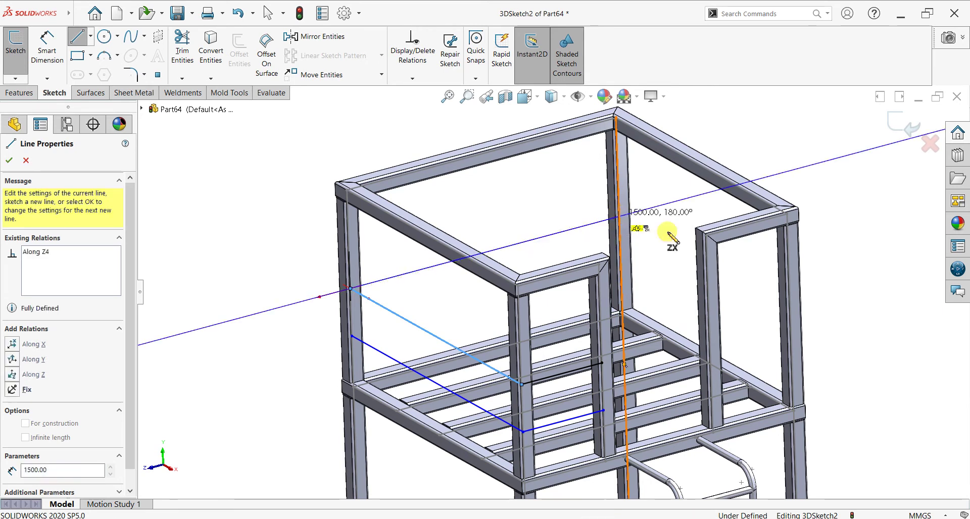
{"action": "left_click", "coordinate": [791, 313]}
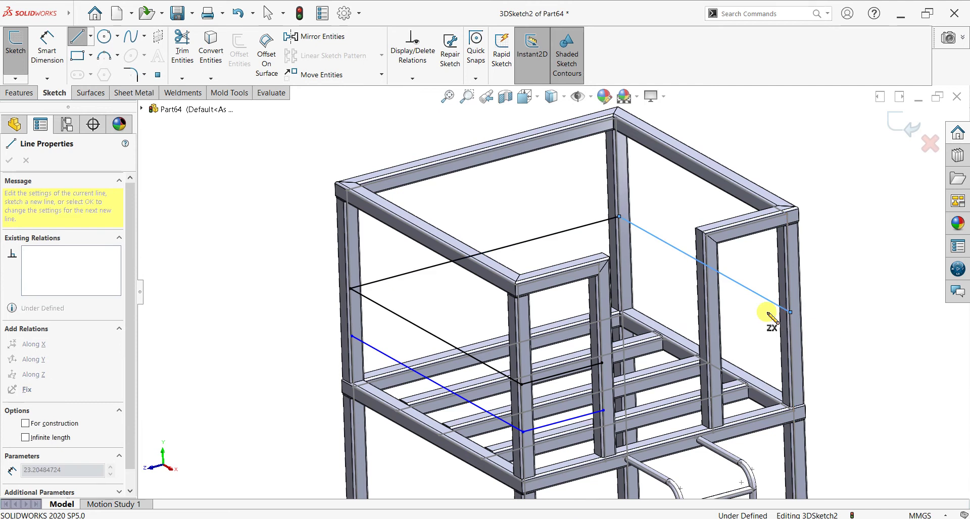
{"action": "left_click", "coordinate": [710, 334]}
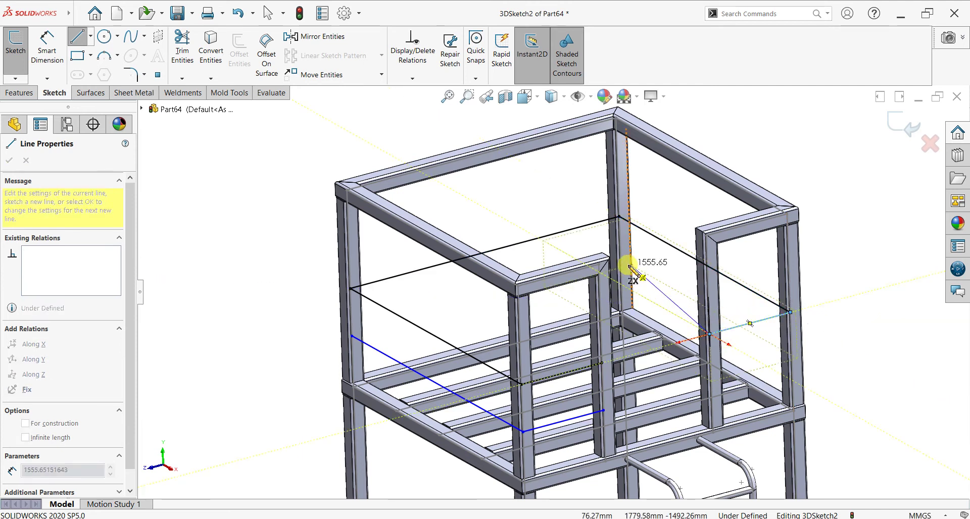
{"action": "right_click", "coordinate": [281, 157]}
{"action": "left_click", "coordinate": [288, 168]}
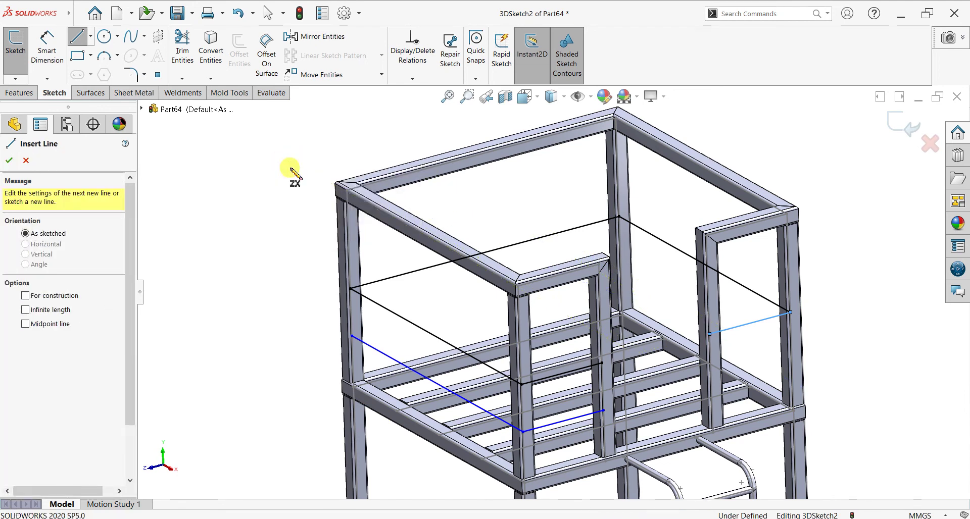
Step: Complete the lower rail loop from the left frame corner through the inner and right posts
{"action": "left_click", "coordinate": [353, 337]}
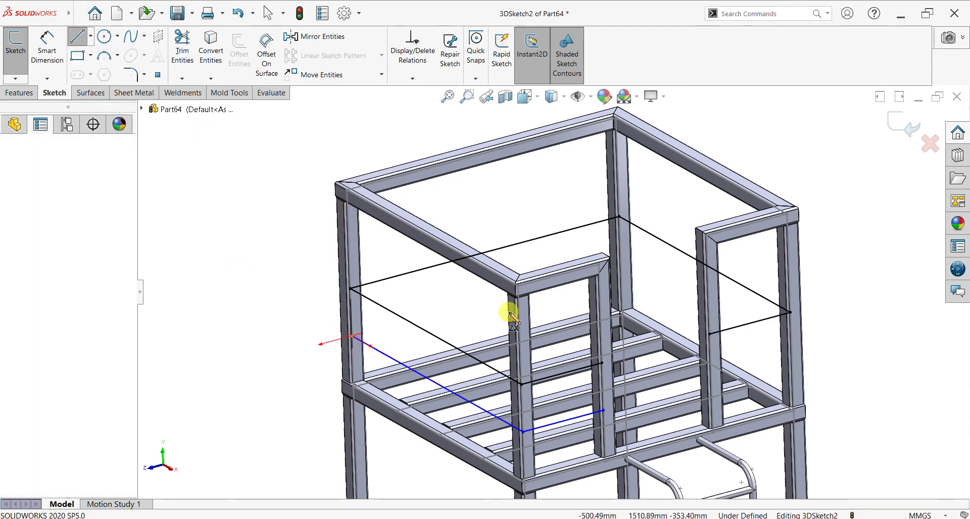
{"action": "left_click", "coordinate": [621, 265]}
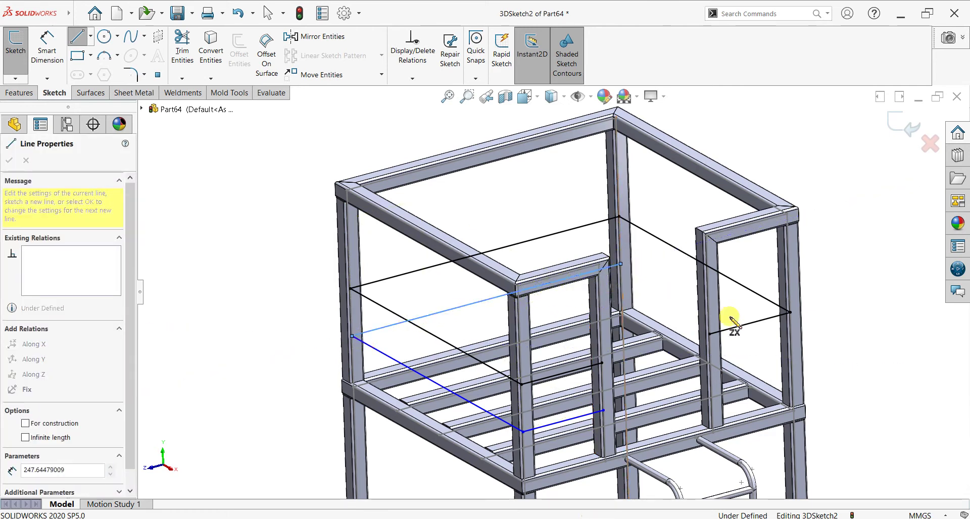
{"action": "left_click", "coordinate": [792, 360]}
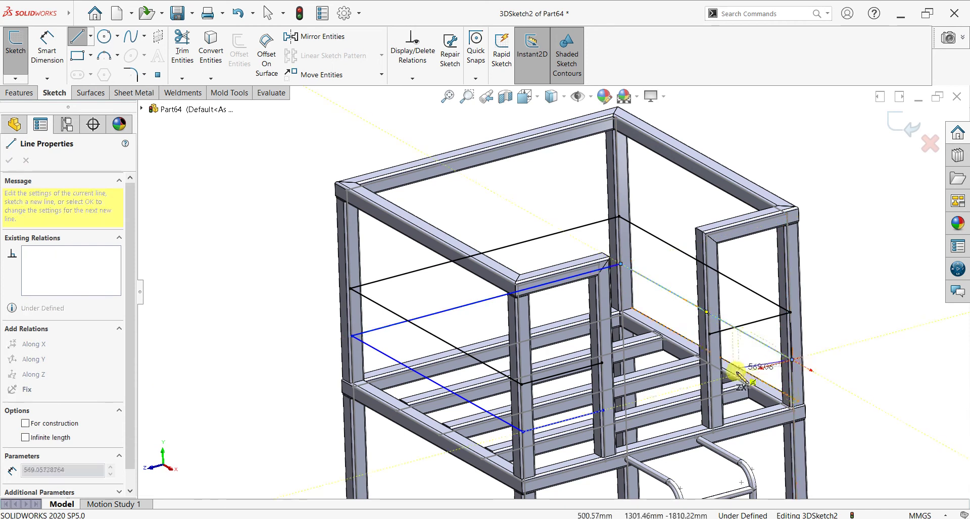
{"action": "left_click", "coordinate": [712, 382]}
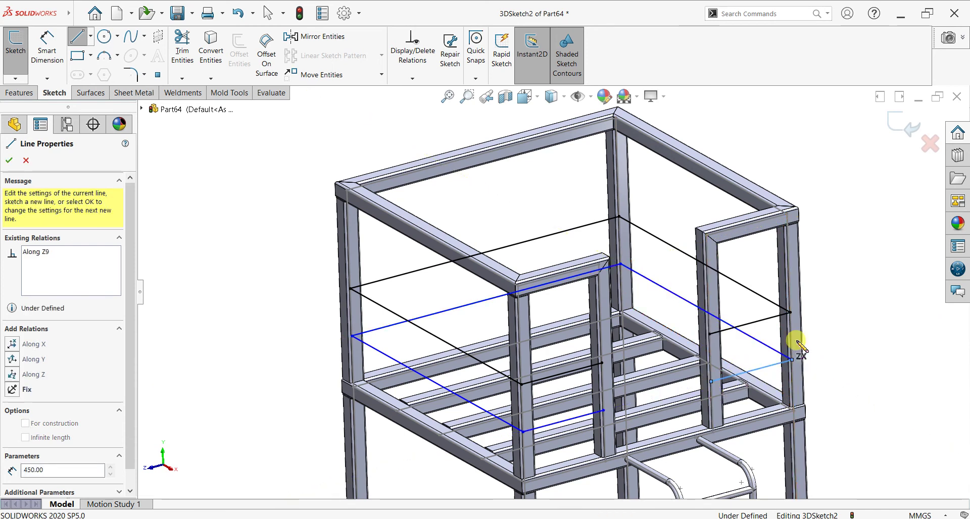
{"action": "key", "text": "Escape"}
{"action": "key", "text": "Escape"}
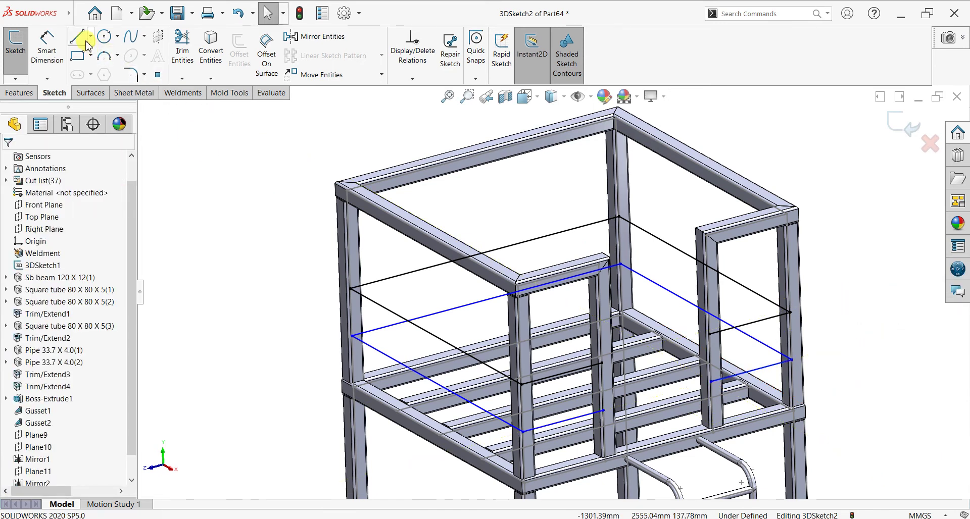
Step: Discard a stray line and resume line drawing from a more frontal view
{"action": "key", "text": "l"}
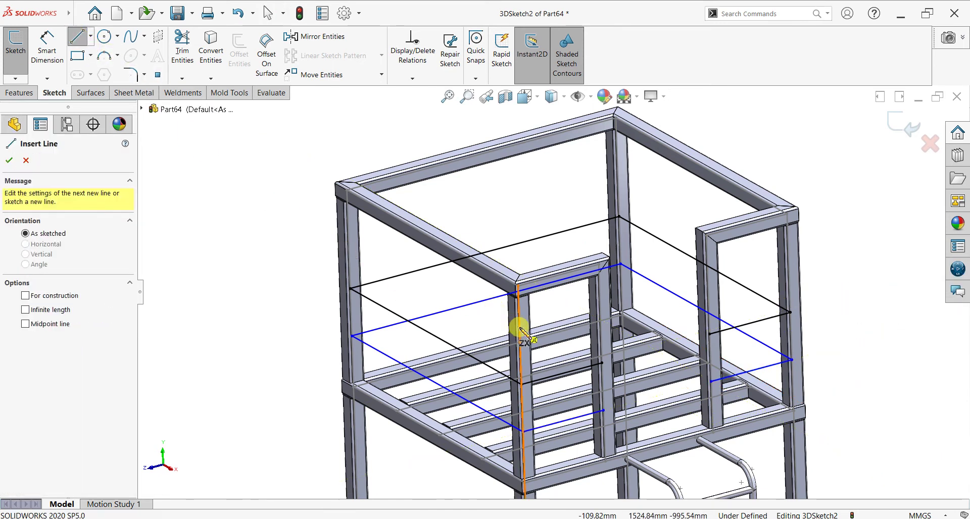
{"action": "left_click", "coordinate": [518, 329]}
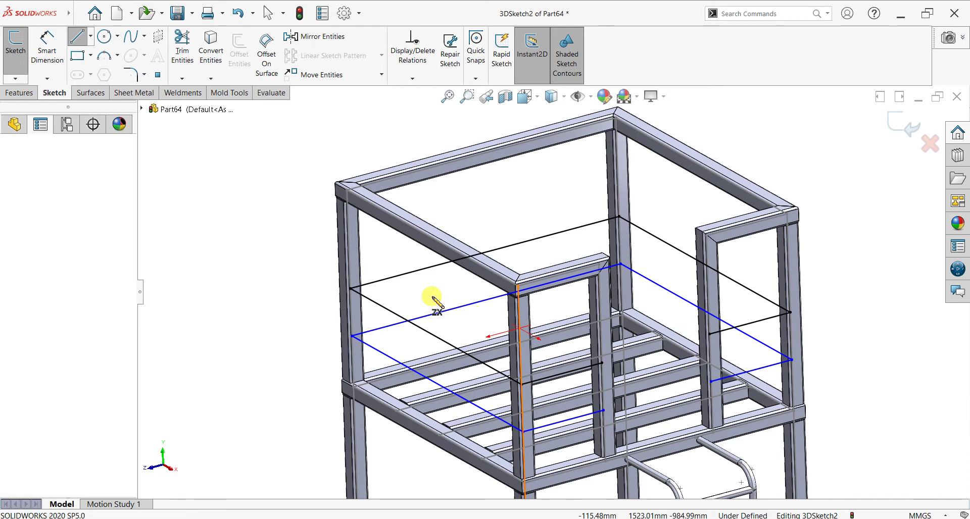
{"action": "key", "text": "Escape"}
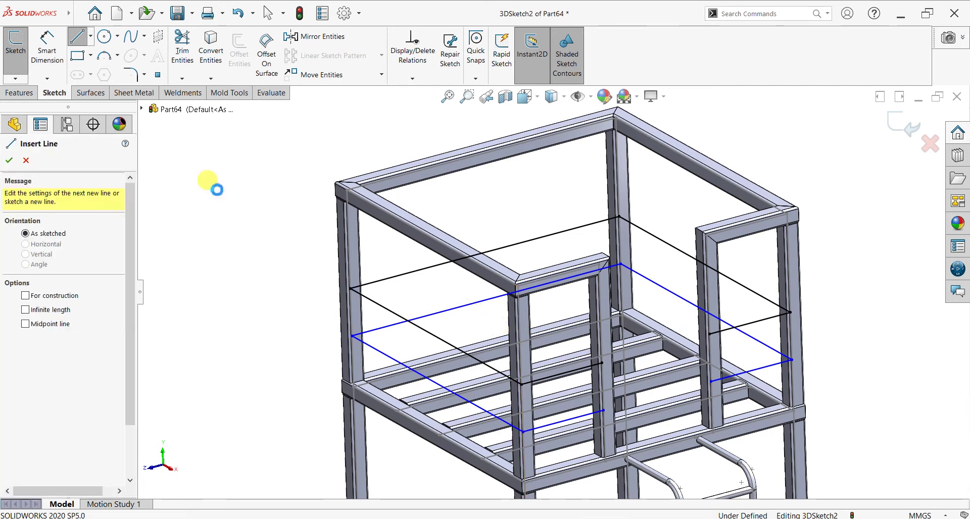
{"action": "key", "text": "Escape"}
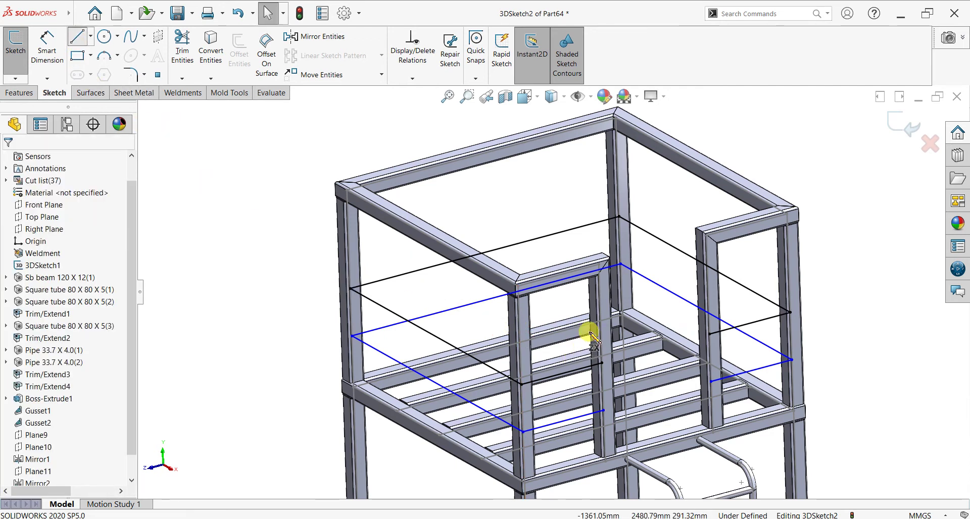
{"action": "key", "text": "Return"}
{"action": "mouse_move", "coordinate": [591, 350]}
{"action": "middle_mouse_down"}
{"action": "mouse_move", "coordinate": [576, 323]}
{"action": "mouse_move", "coordinate": [592, 331]}
{"action": "middle_mouse_up"}
Step: Draw the upper rail loop with 450, 1500, 1500, 1500 and 450 mm lines
{"action": "left_click", "coordinate": [603, 317]}
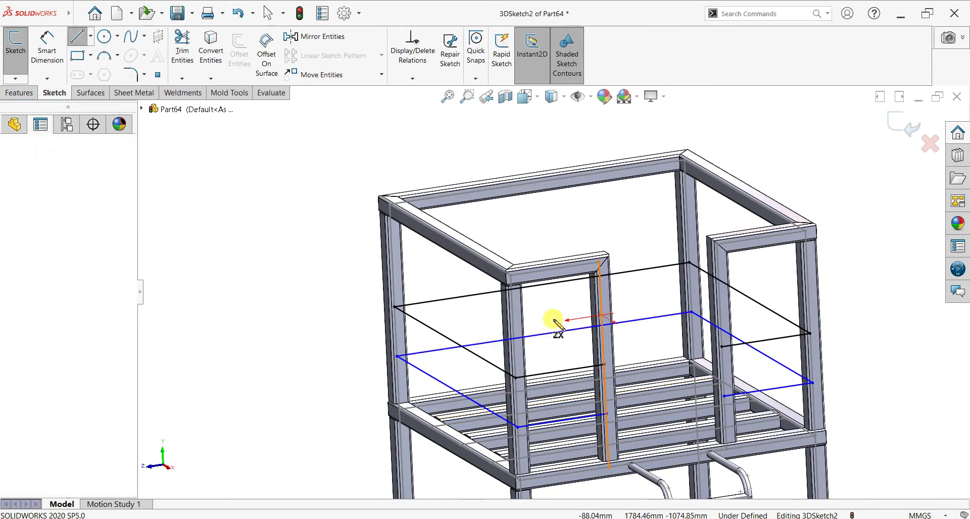
{"action": "left_click", "coordinate": [514, 329]}
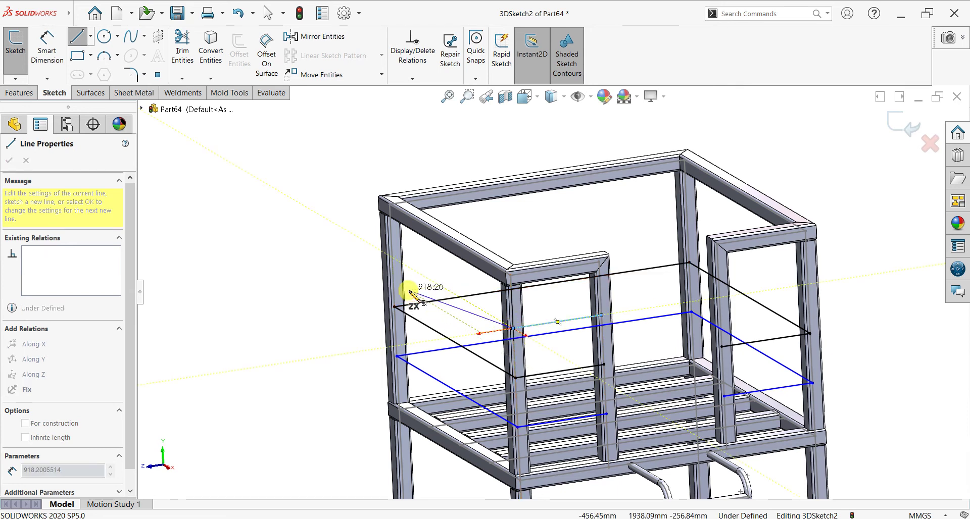
{"action": "left_click", "coordinate": [394, 258]}
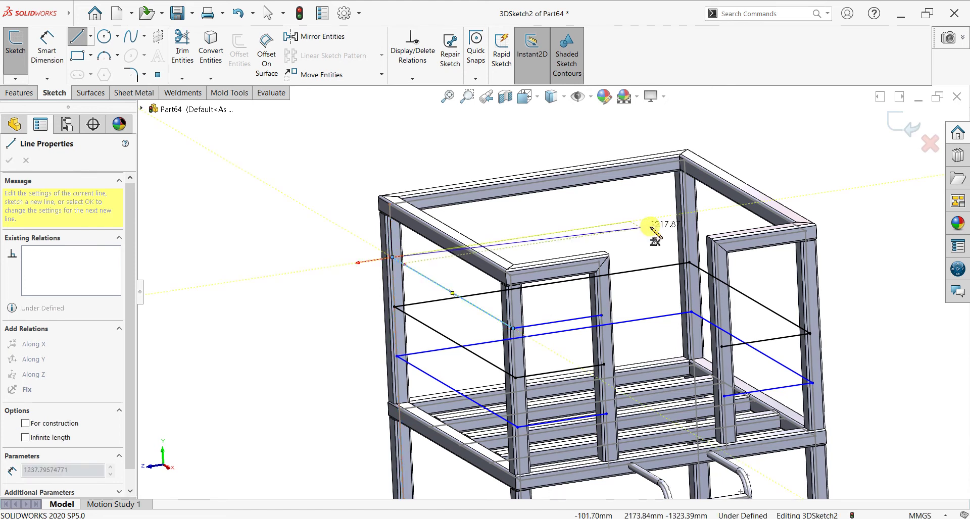
{"action": "left_click", "coordinate": [687, 214]}
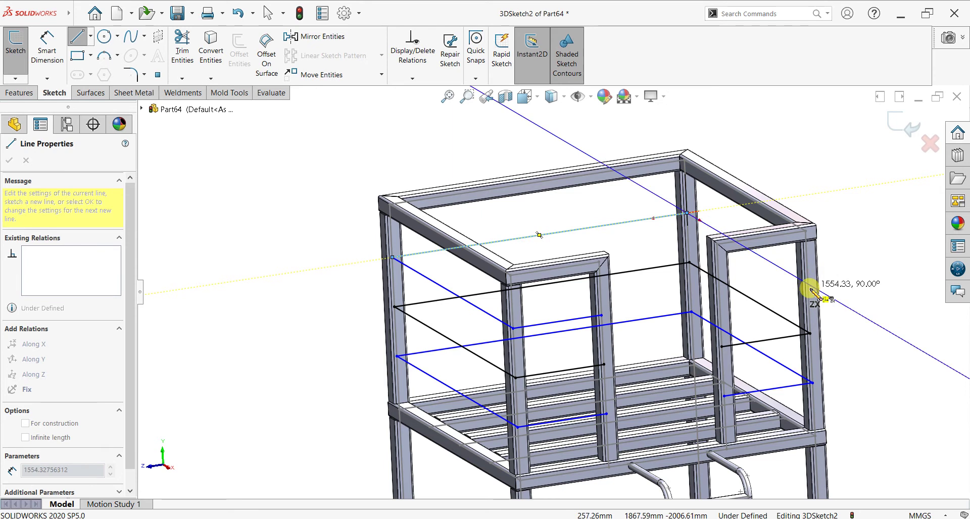
{"action": "left_click", "coordinate": [808, 284]}
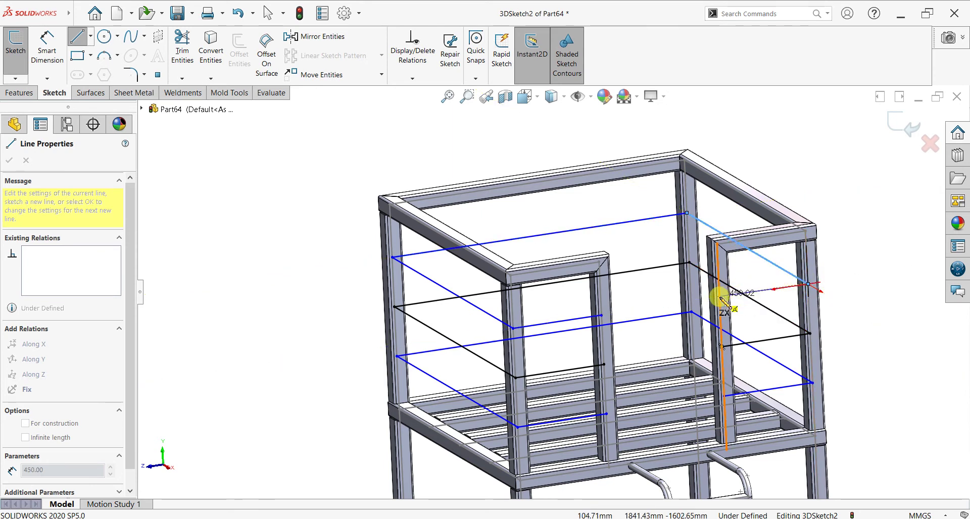
{"action": "left_click", "coordinate": [719, 297]}
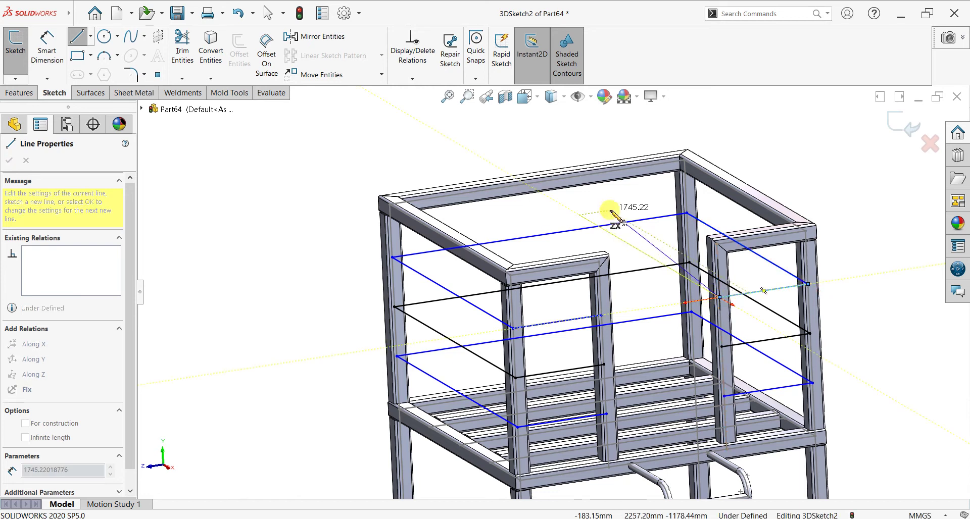
{"action": "key", "text": "Escape"}
{"action": "key", "text": "Escape"}
{"action": "mouse_move", "coordinate": [636, 277]}
{"action": "middle_mouse_down"}
{"action": "mouse_move", "coordinate": [628, 364]}
{"action": "mouse_move", "coordinate": [623, 335]}
{"action": "mouse_move", "coordinate": [658, 356]}
{"action": "mouse_move", "coordinate": [530, 275]}
{"action": "middle_mouse_up"}
{"action": "scroll", "coordinate": [654, 336], "scroll_direction": "down", "scroll_amount": 2}
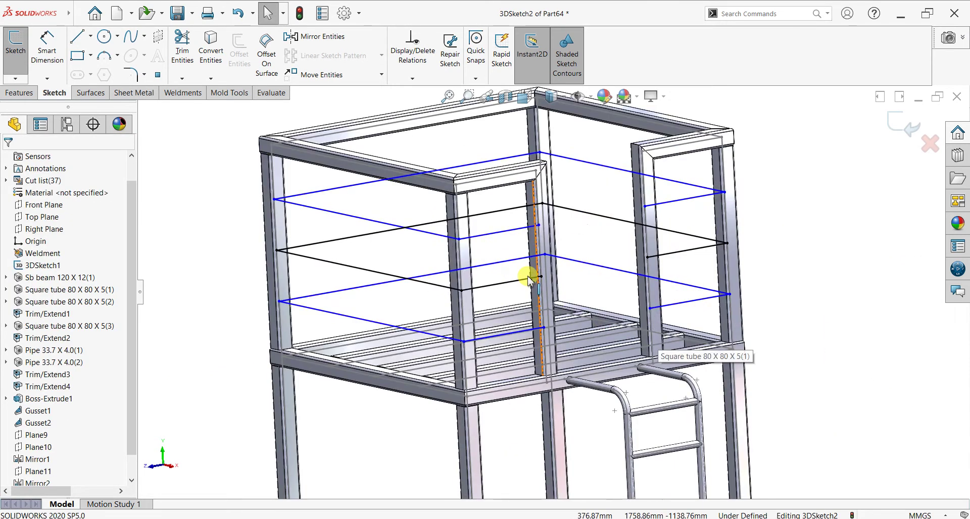
{"action": "mouse_move", "coordinate": [494, 320]}
{"action": "middle_mouse_down"}
{"action": "mouse_move", "coordinate": [492, 302]}
{"action": "mouse_move", "coordinate": [495, 322]}
{"action": "middle_mouse_up"}
{"action": "scroll", "coordinate": [493, 320], "scroll_direction": "up", "scroll_amount": 2}
{"action": "scroll", "coordinate": [493, 321], "scroll_direction": "up", "scroll_amount": 1}
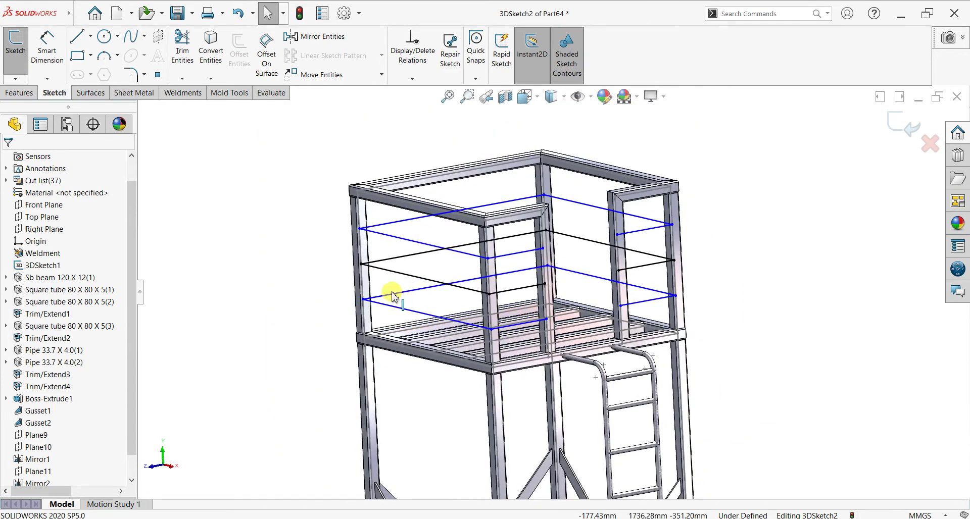
Step: Make the six 1500 mm rail lines equal in length
{"action": "left_click", "coordinate": [399, 302]}
{"action": "left_click", "coordinate": [397, 271], "text": "ctrl"}
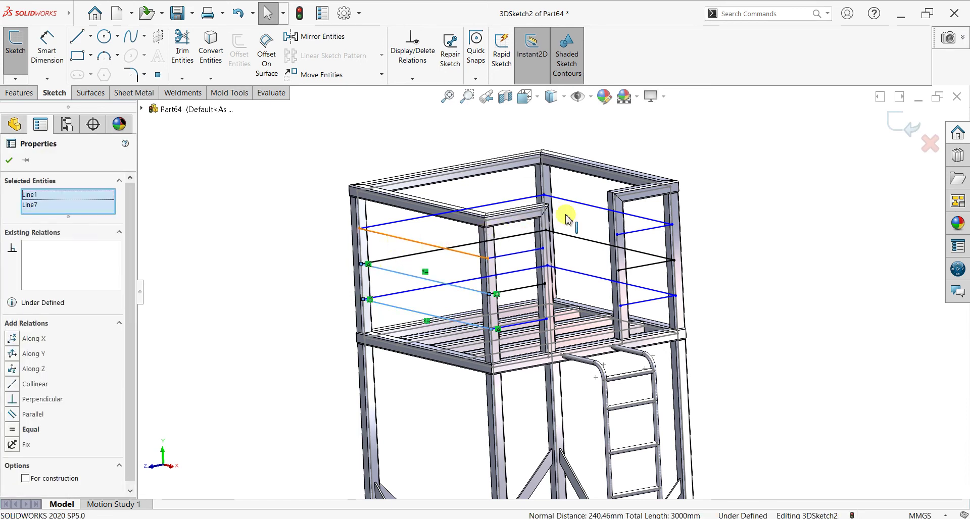
{"action": "left_click", "coordinate": [581, 204], "text": "ctrl"}
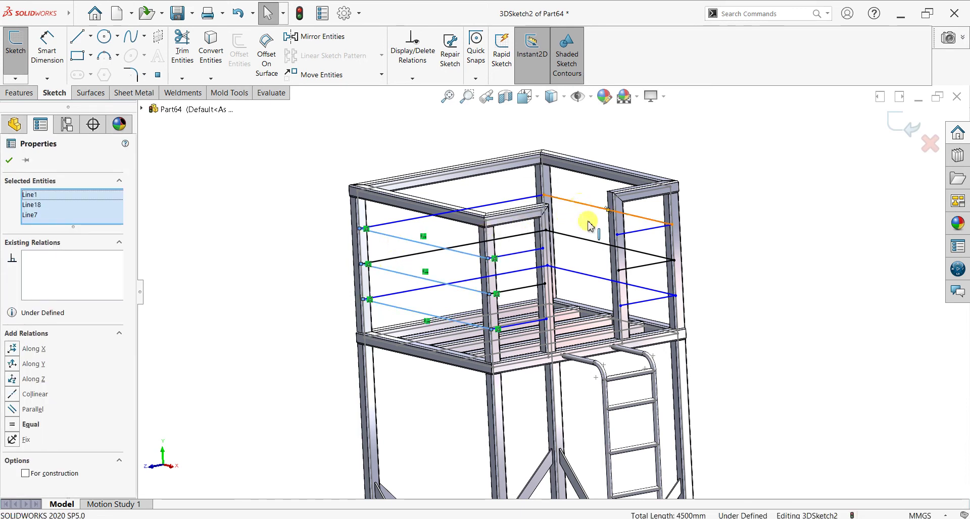
{"action": "left_click", "coordinate": [597, 243], "text": "ctrl"}
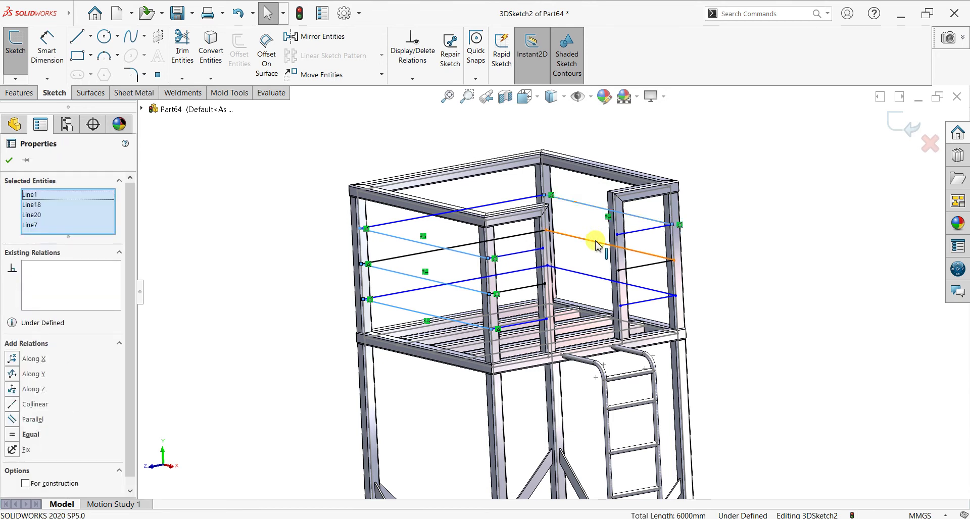
{"action": "left_click", "coordinate": [585, 275]}
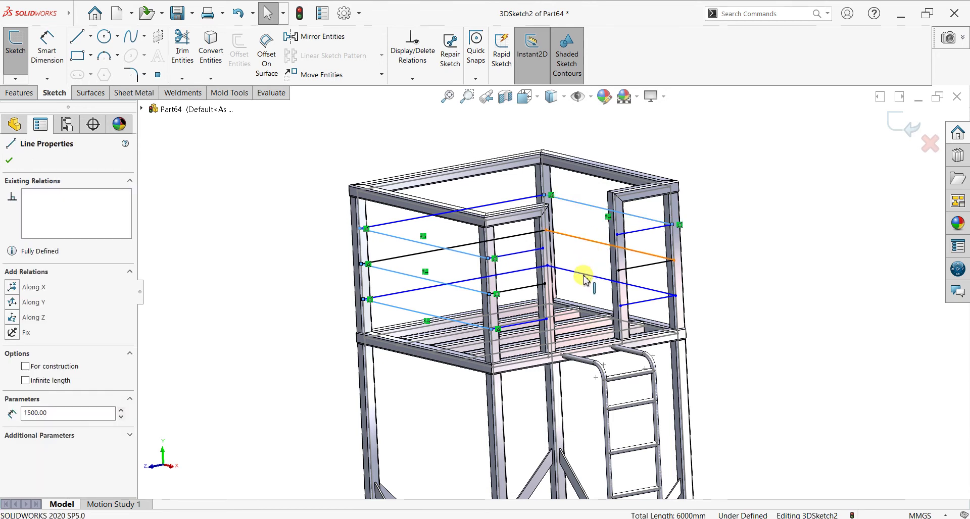
{"action": "left_click", "coordinate": [584, 277], "text": "ctrl"}
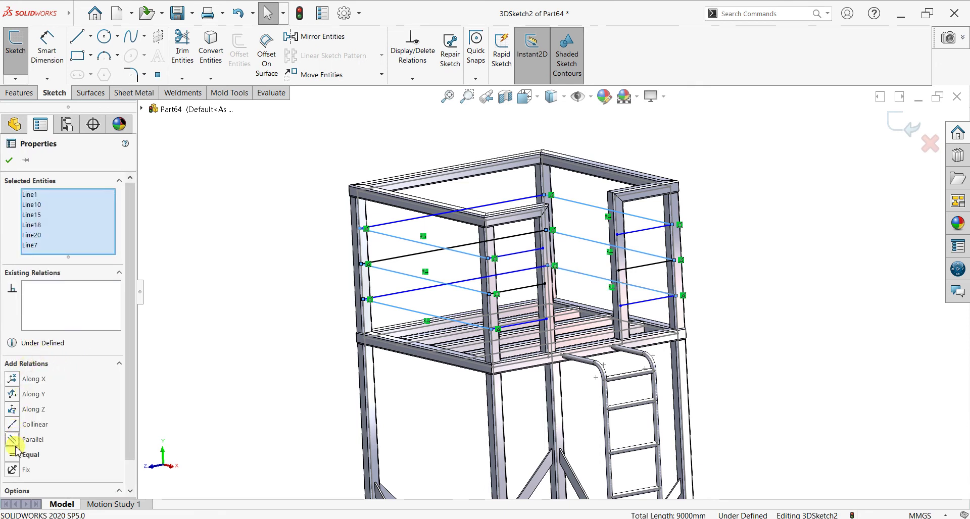
{"action": "left_click", "coordinate": [18, 161]}
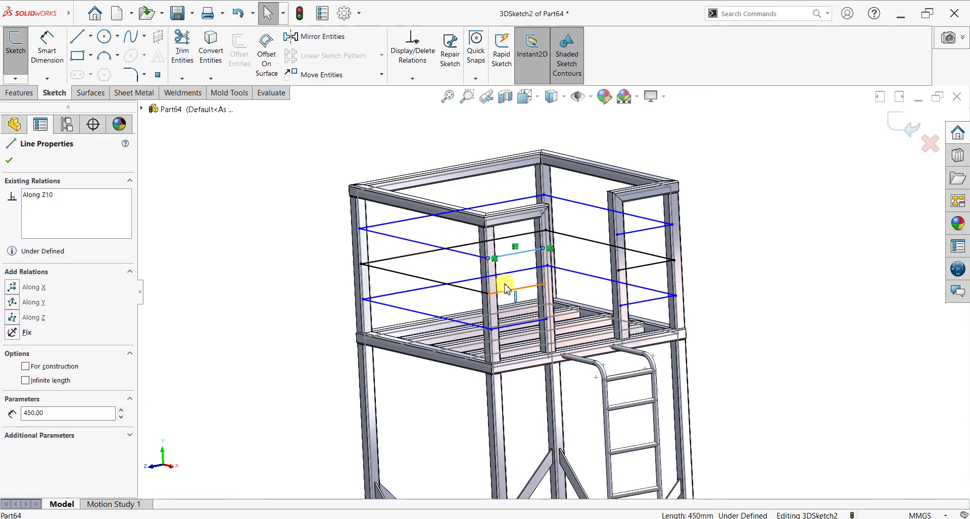
{"action": "middle_click_drag", "start_coordinate": [506, 288], "coordinate": [504, 258], "text": "ctrl"}
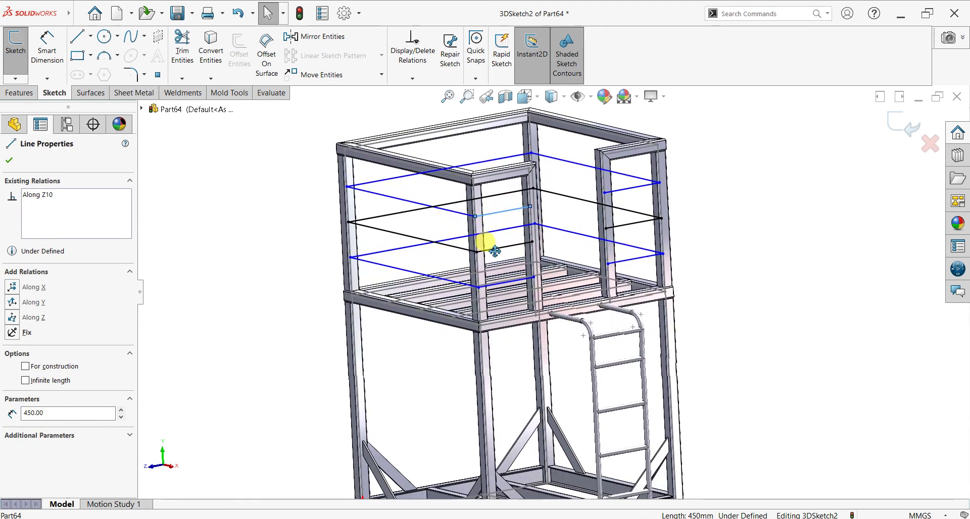
Step: Make the six 450 mm rail lines equal, dropping a stray point from the selection
{"action": "left_click", "coordinate": [507, 282], "text": "ctrl"}
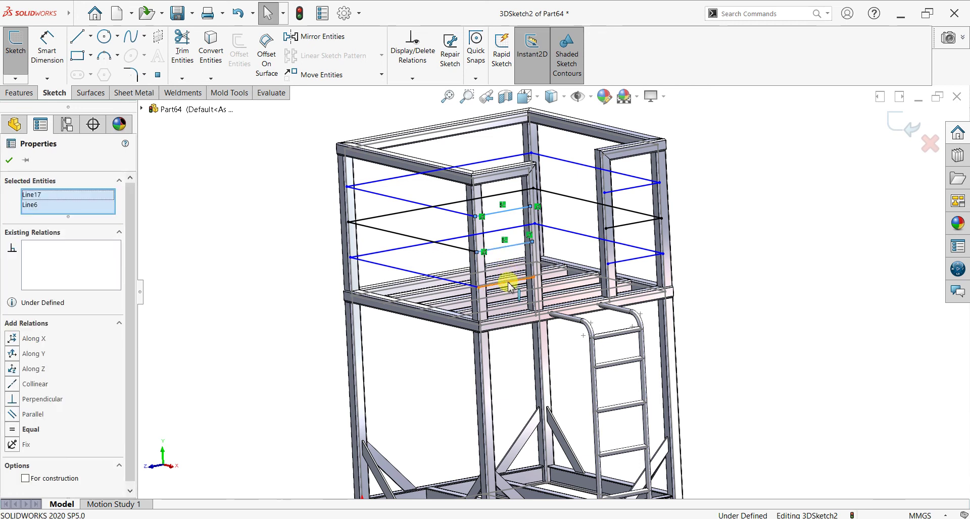
{"action": "left_click", "coordinate": [546, 279]}
{"action": "left_click", "coordinate": [558, 277], "text": "ctrl"}
{"action": "scroll", "coordinate": [531, 273], "scroll_direction": "down", "scroll_amount": 3}
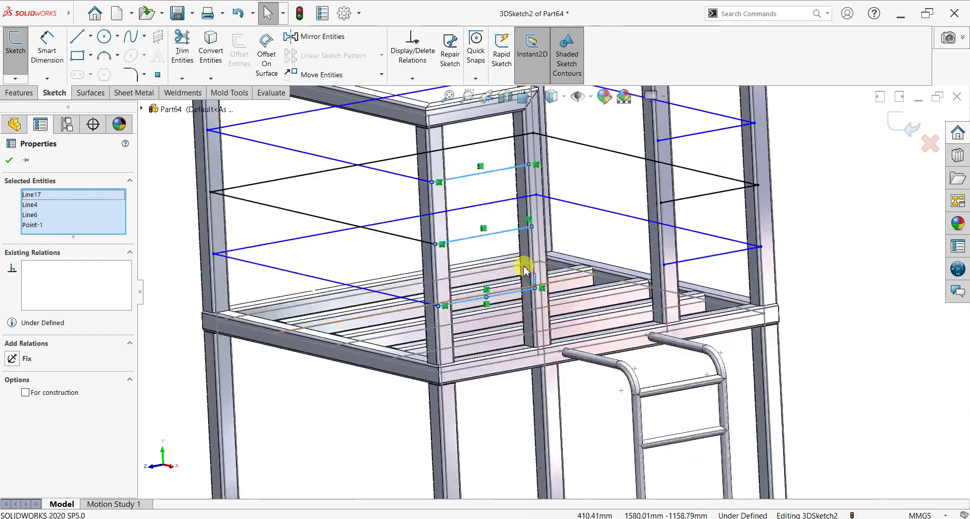
{"action": "right_click", "coordinate": [48, 232]}
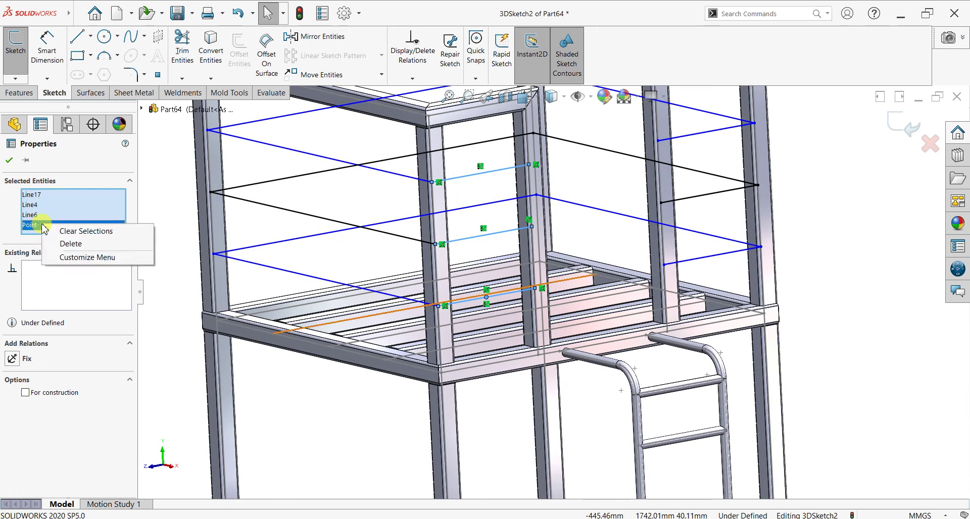
{"action": "left_click", "coordinate": [66, 242]}
{"action": "mouse_move", "coordinate": [498, 284]}
{"action": "middle_mouse_down"}
{"action": "mouse_move", "coordinate": [493, 256]}
{"action": "mouse_move", "coordinate": [499, 285]}
{"action": "mouse_move", "coordinate": [485, 270]}
{"action": "middle_mouse_up"}
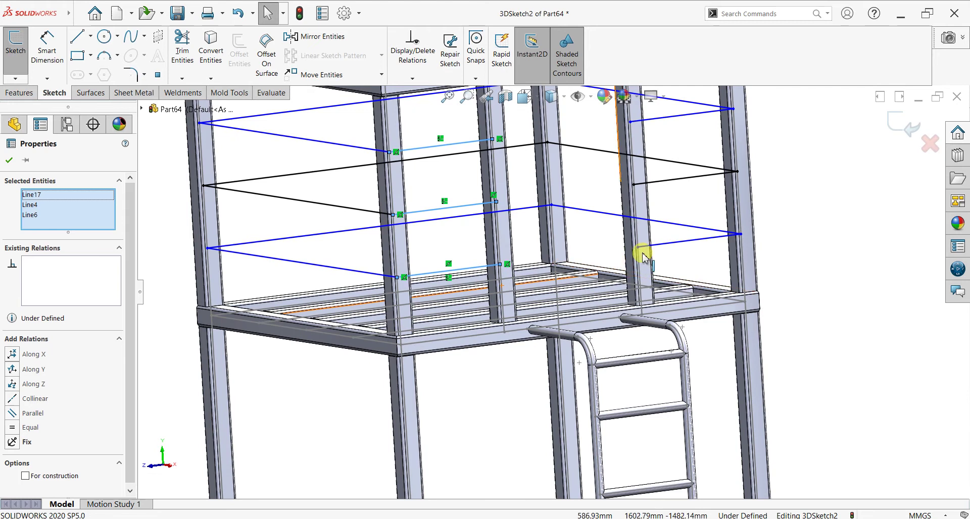
{"action": "left_click", "coordinate": [664, 183]}
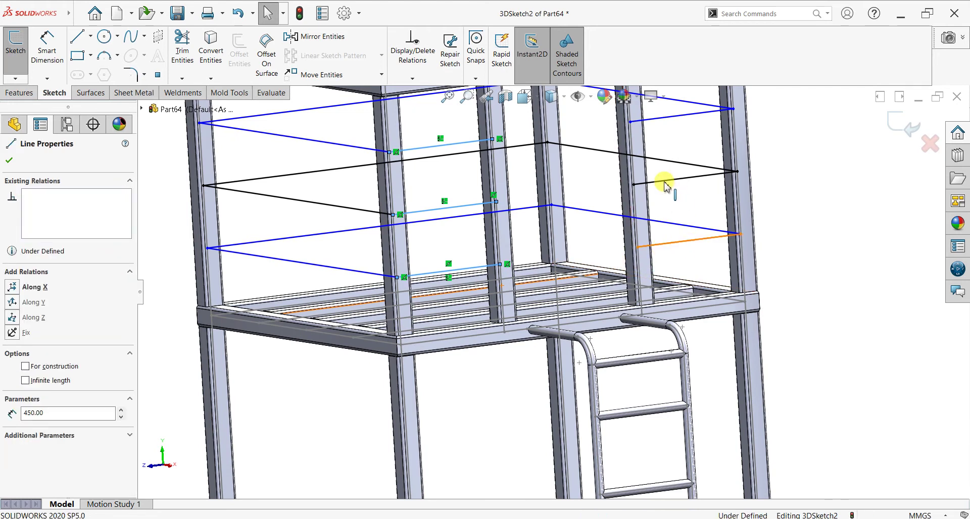
{"action": "left_click", "coordinate": [664, 181], "text": "ctrl"}
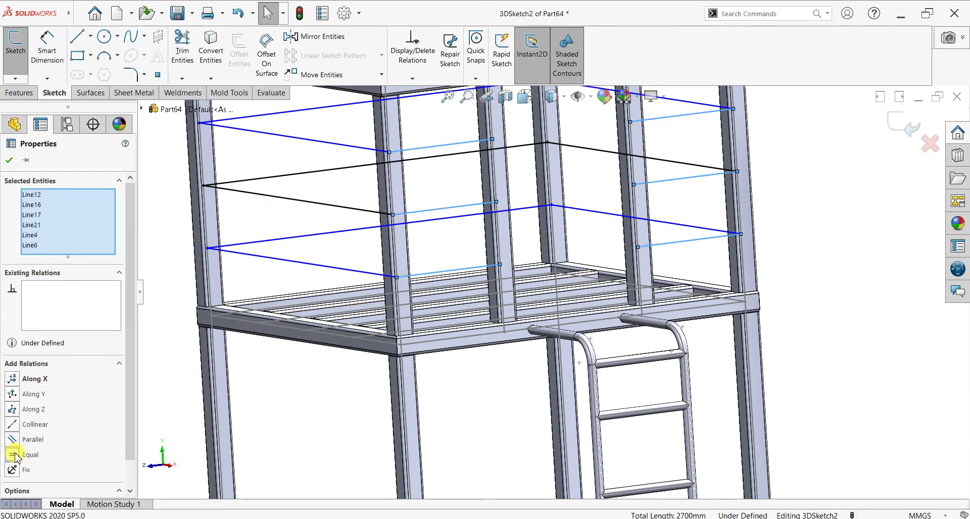
{"action": "left_click", "coordinate": [9, 162]}
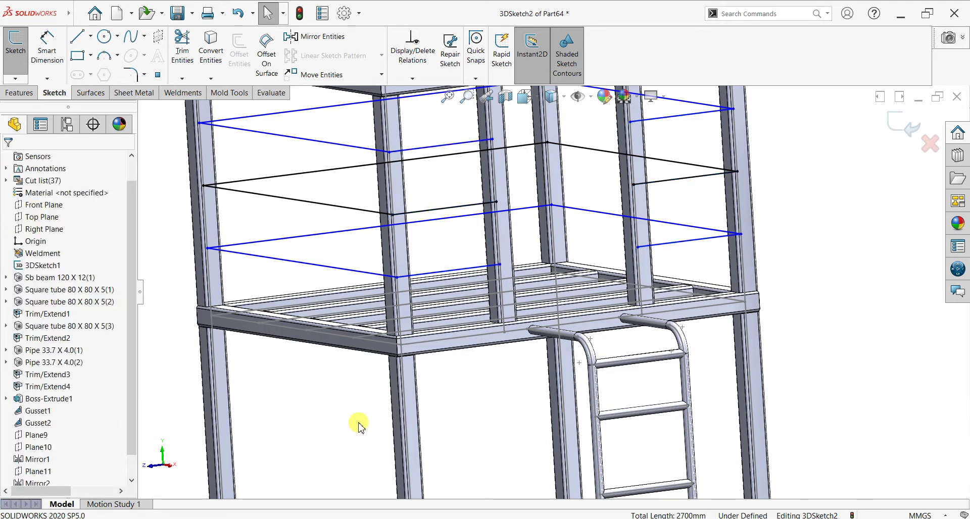
{"action": "scroll", "coordinate": [477, 369], "scroll_direction": "up", "scroll_amount": 5}
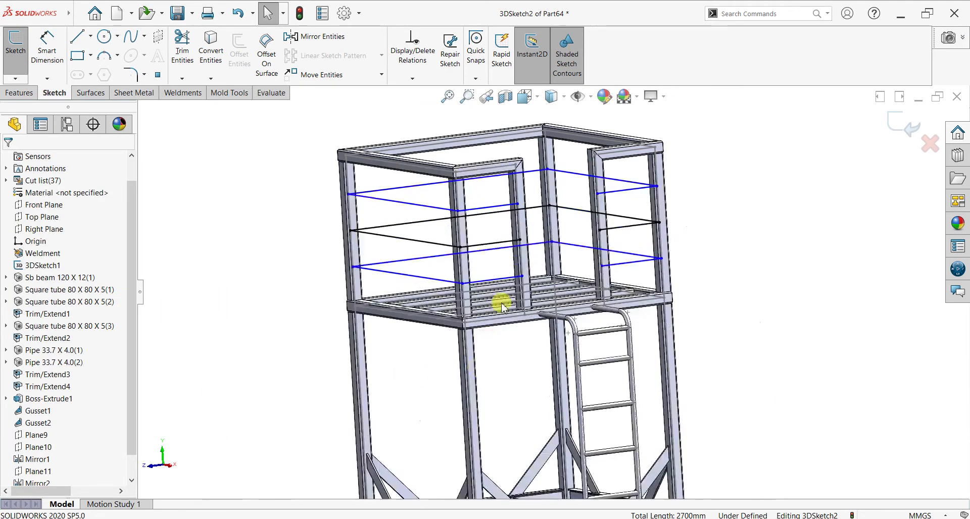
{"action": "middle_click_drag", "start_coordinate": [503, 303], "coordinate": [519, 342]}
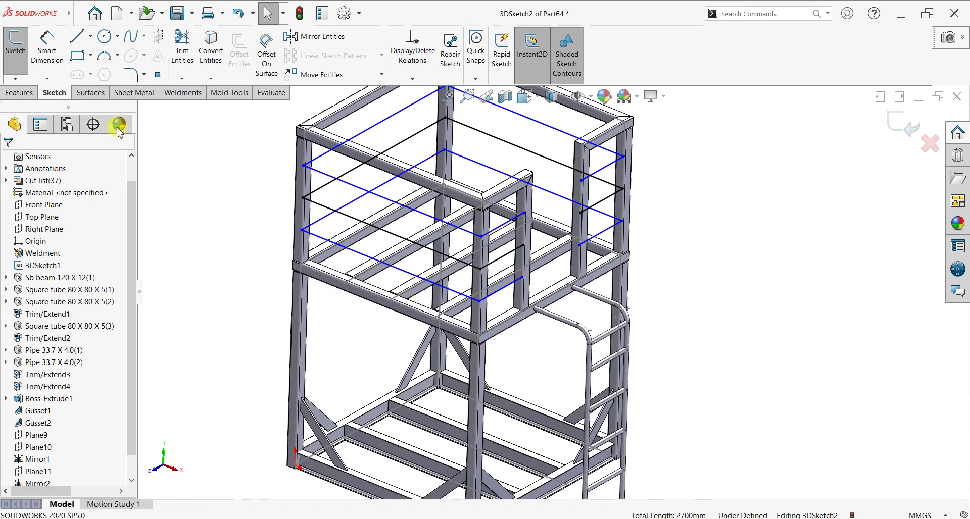
Step: Dimension both rail gaps at the front post to 250 mm
{"action": "left_click", "coordinate": [43, 45]}
{"action": "scroll", "coordinate": [495, 268], "scroll_direction": "down", "scroll_amount": 5}
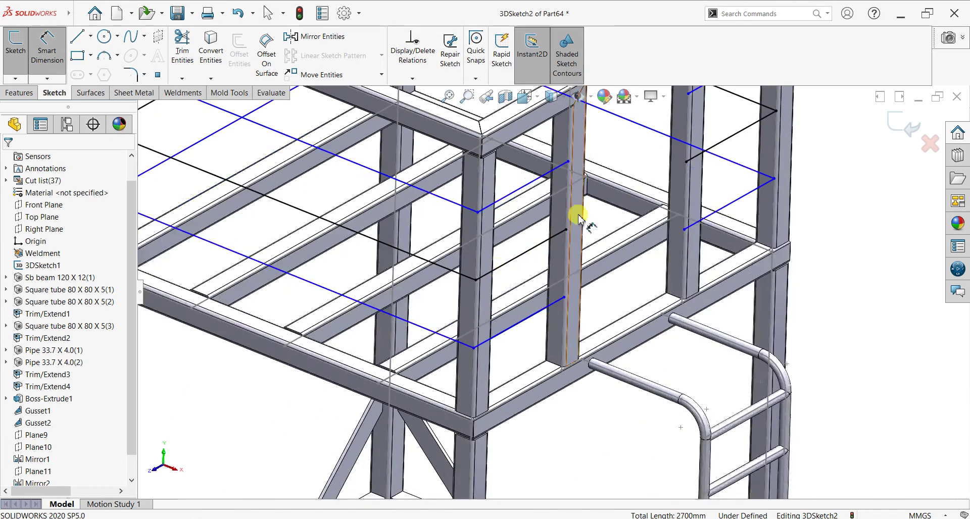
{"action": "left_click", "coordinate": [477, 284]}
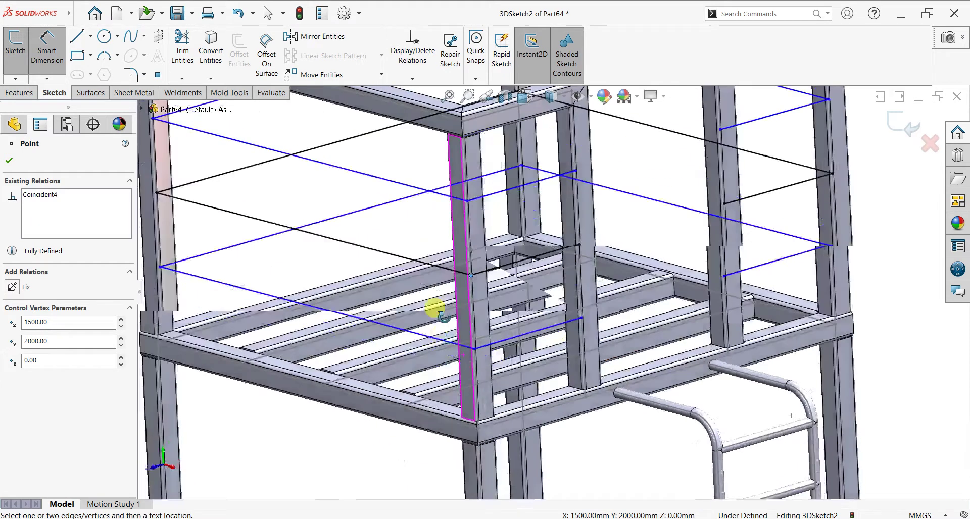
{"action": "middle_click_drag", "start_coordinate": [455, 356], "coordinate": [423, 309]}
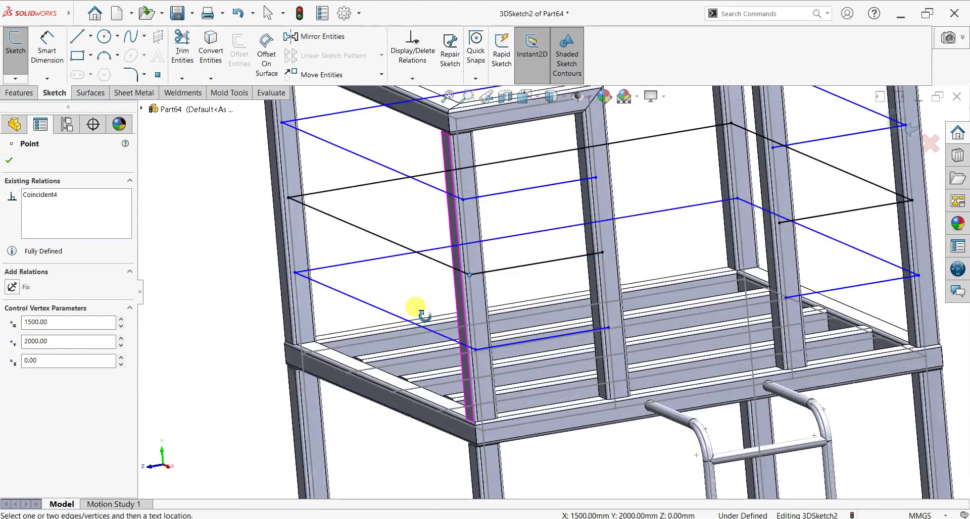
{"action": "left_click", "coordinate": [476, 350]}
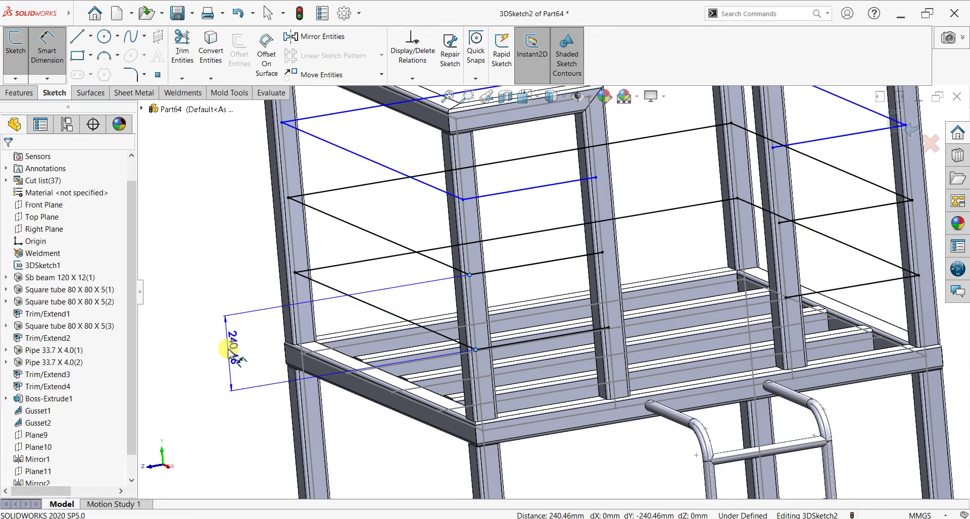
{"action": "left_click", "coordinate": [233, 355]}
{"action": "type", "text": "250"}
{"action": "key", "text": "Return"}
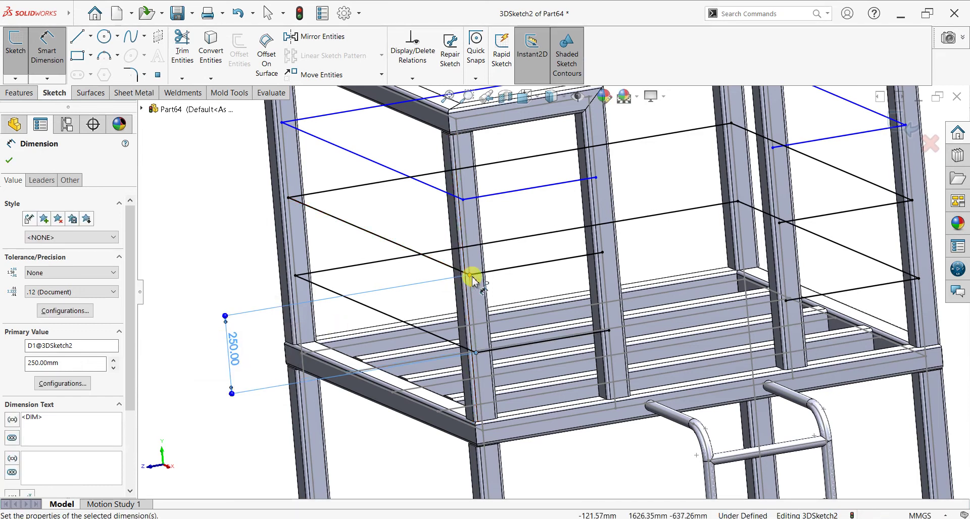
{"action": "left_click", "coordinate": [463, 200]}
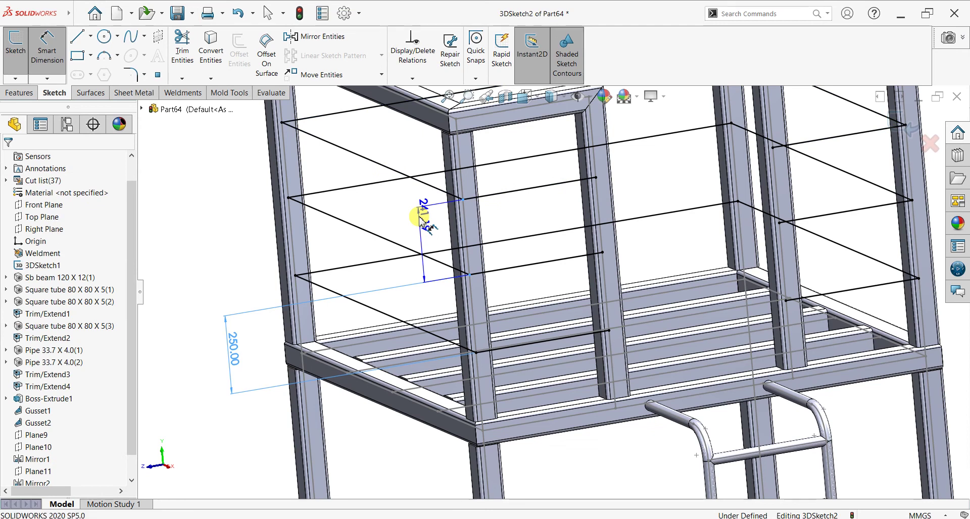
{"action": "left_click", "coordinate": [419, 218]}
{"action": "key", "text": "Return"}
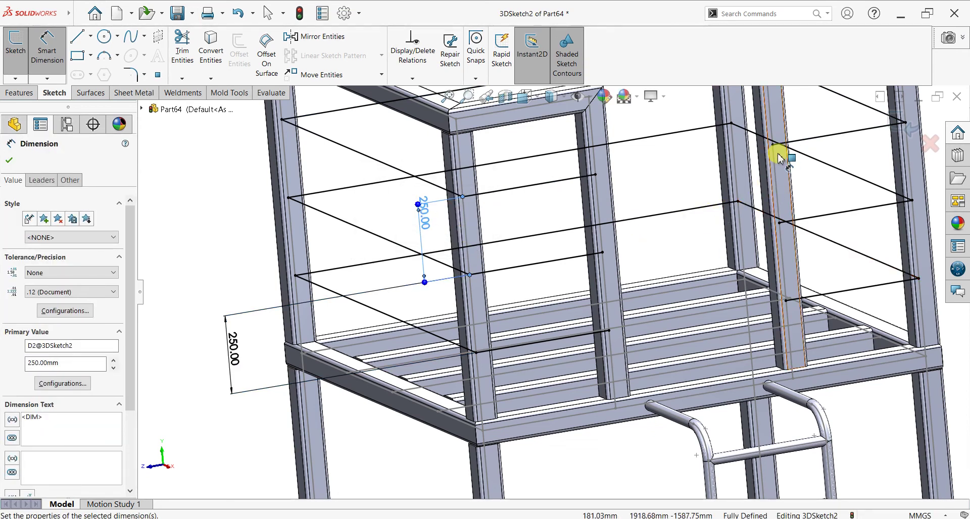
Step: Add 250 mm rail spacing dimensions at the right post, accepting them as driven
{"action": "left_click", "coordinate": [785, 230]}
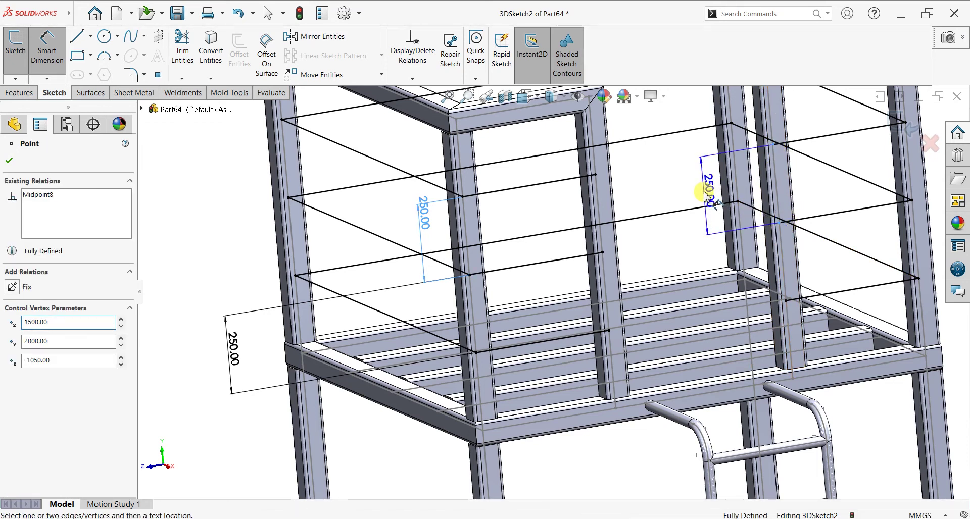
{"action": "left_click", "coordinate": [710, 195]}
{"action": "left_click", "coordinate": [553, 259]}
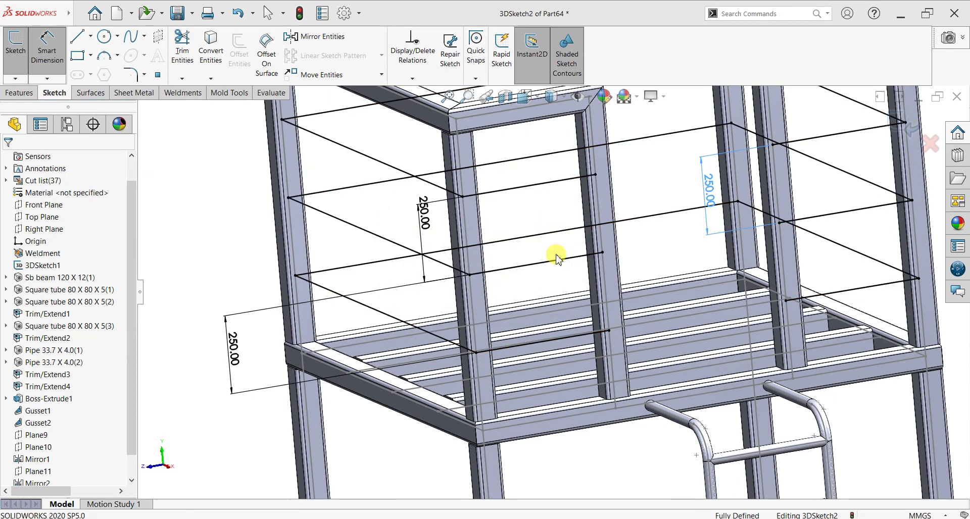
{"action": "left_click", "coordinate": [786, 301]}
{"action": "left_click", "coordinate": [780, 222]}
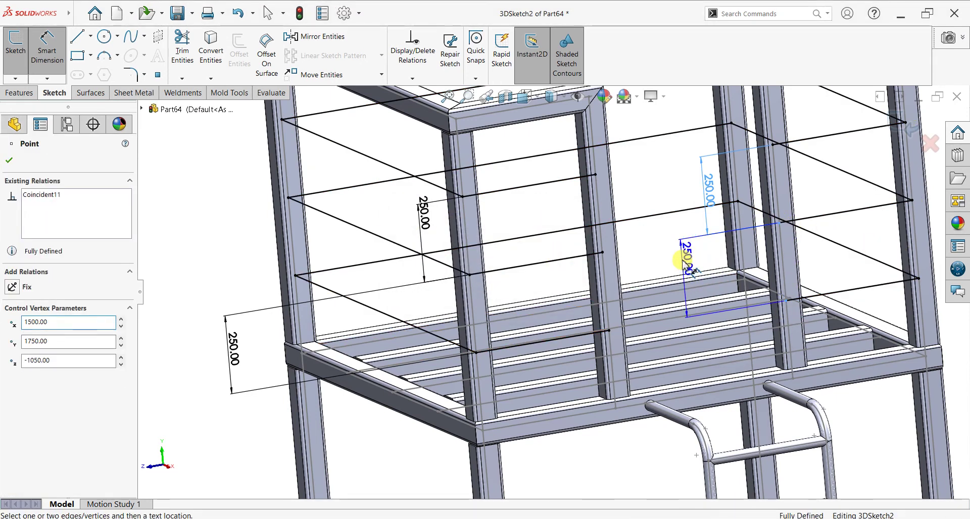
{"action": "left_click", "coordinate": [683, 262]}
{"action": "left_click", "coordinate": [554, 259]}
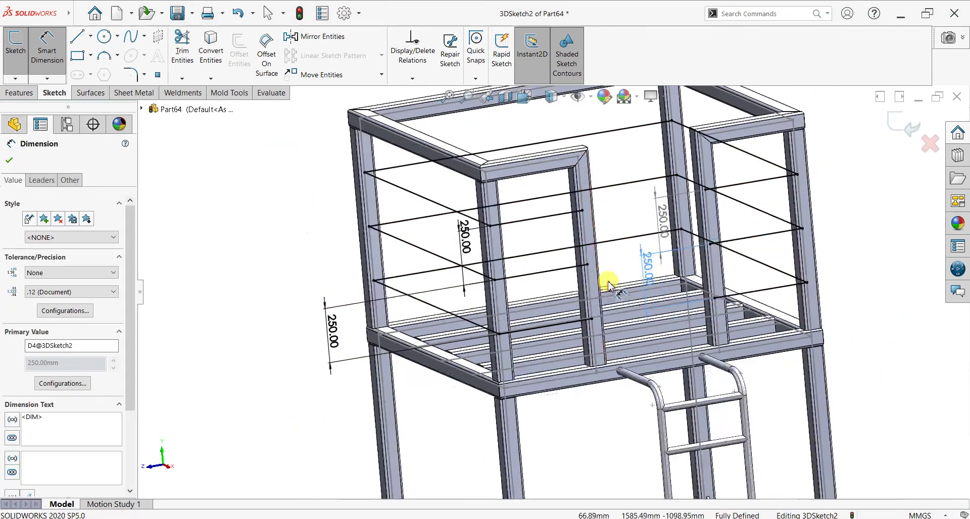
Step: Exit the finished 3D sketch
{"action": "scroll", "coordinate": [616, 277], "scroll_direction": "up", "scroll_amount": 2}
{"action": "scroll", "coordinate": [586, 278], "scroll_direction": "up", "scroll_amount": 1}
{"action": "middle_click_drag", "start_coordinate": [585, 280], "coordinate": [678, 234]}
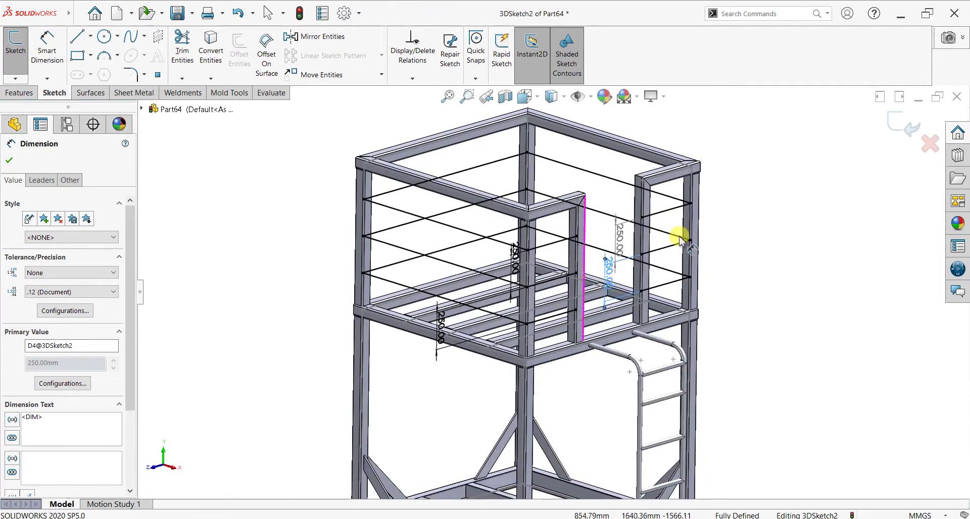
{"action": "left_click", "coordinate": [888, 123]}
{"action": "left_click", "coordinate": [884, 118]}
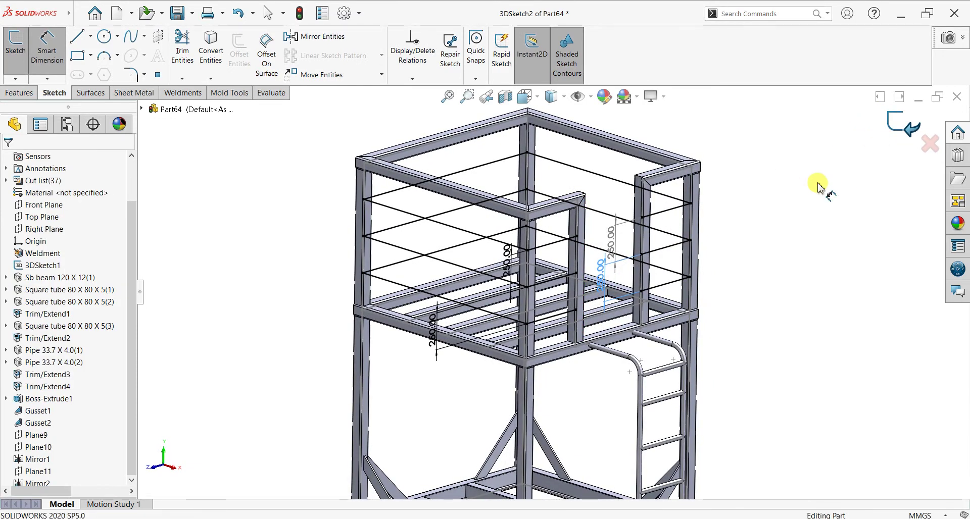
Step: Set up a structural member using iso pipe 26.9 x 3.2
{"action": "left_click", "coordinate": [808, 199]}
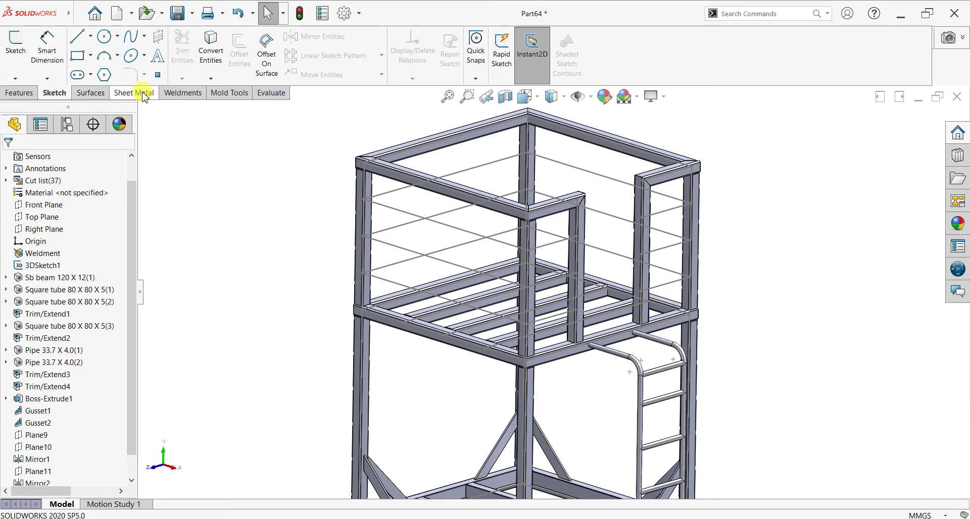
{"action": "left_click", "coordinate": [188, 93]}
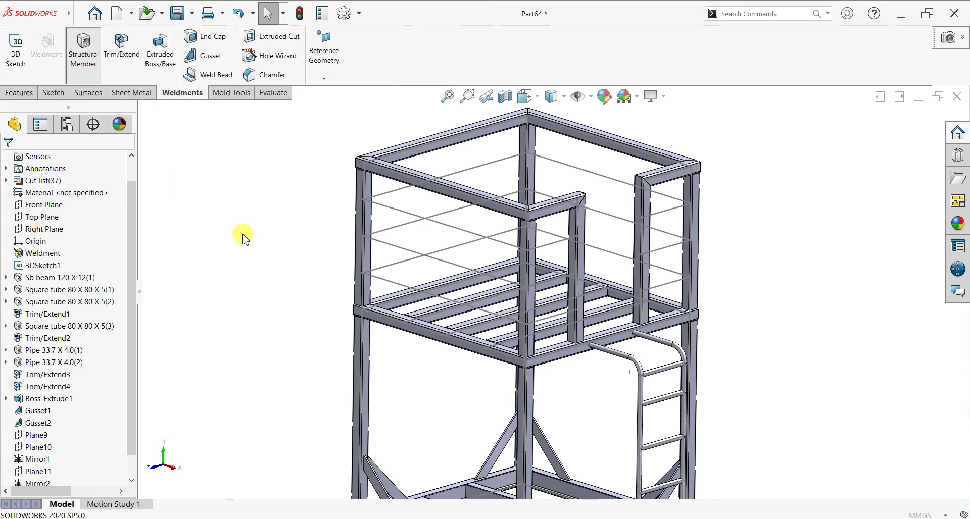
{"action": "left_click", "coordinate": [43, 290]}
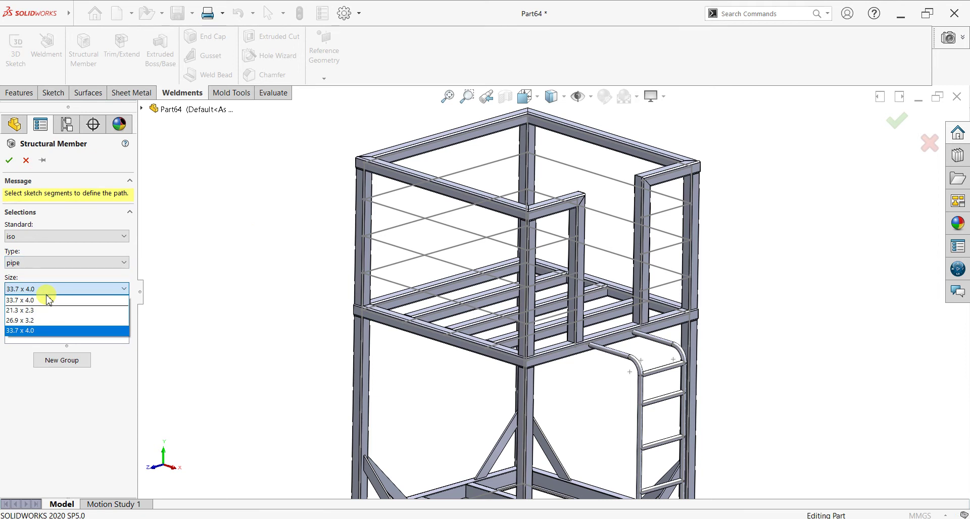
{"action": "left_click", "coordinate": [37, 321]}
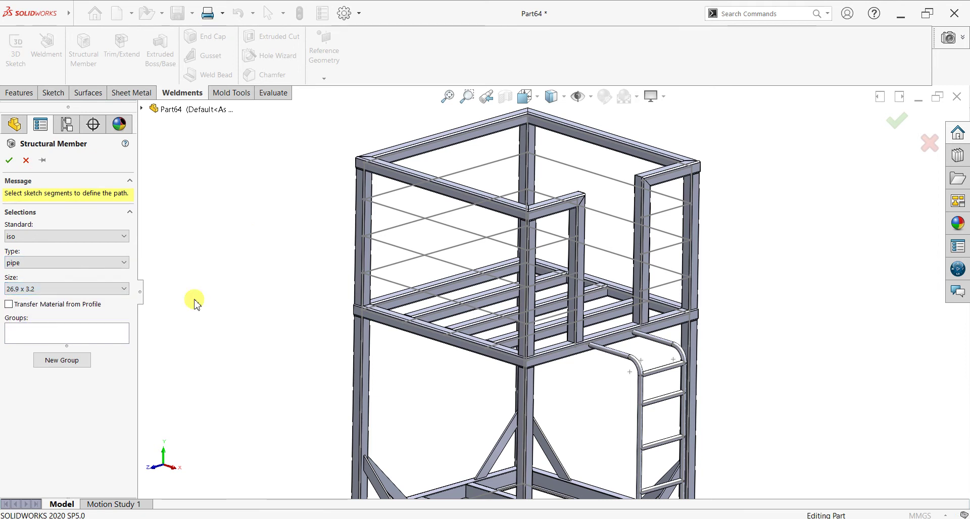
{"action": "scroll", "coordinate": [544, 247], "scroll_direction": "down", "scroll_amount": 5}
Step: Add the top rail lines to Group1
{"action": "left_click", "coordinate": [567, 267]}
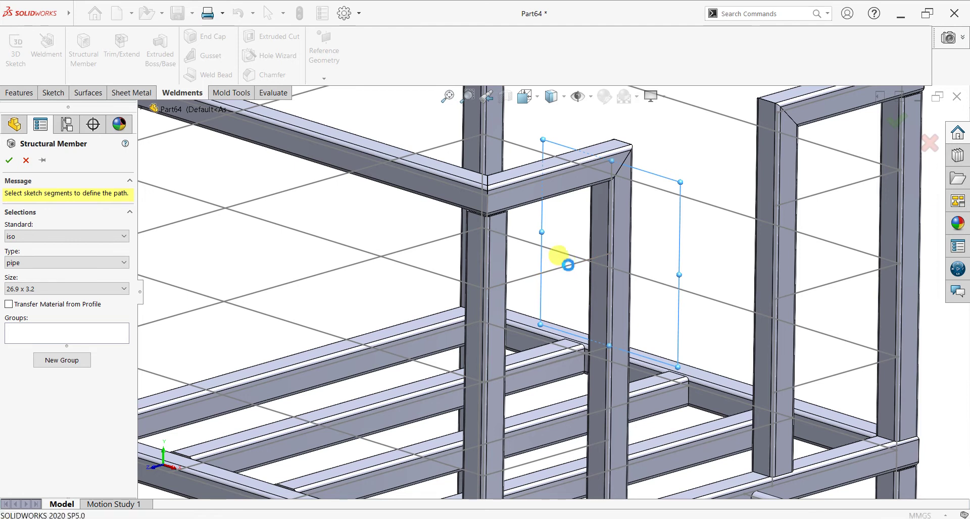
{"action": "left_click", "coordinate": [567, 268]}
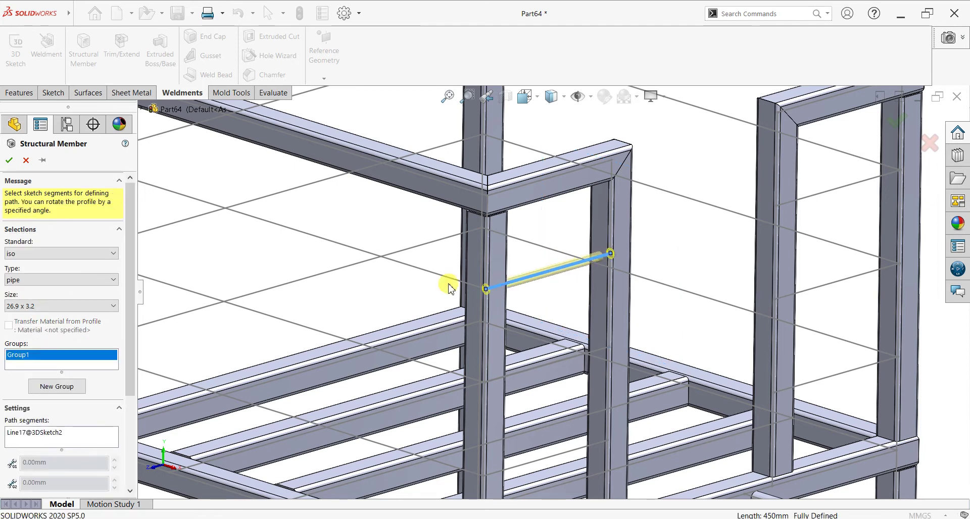
{"action": "left_click", "coordinate": [391, 264]}
{"action": "key", "text": "z"}
{"action": "left_click", "coordinate": [230, 164]}
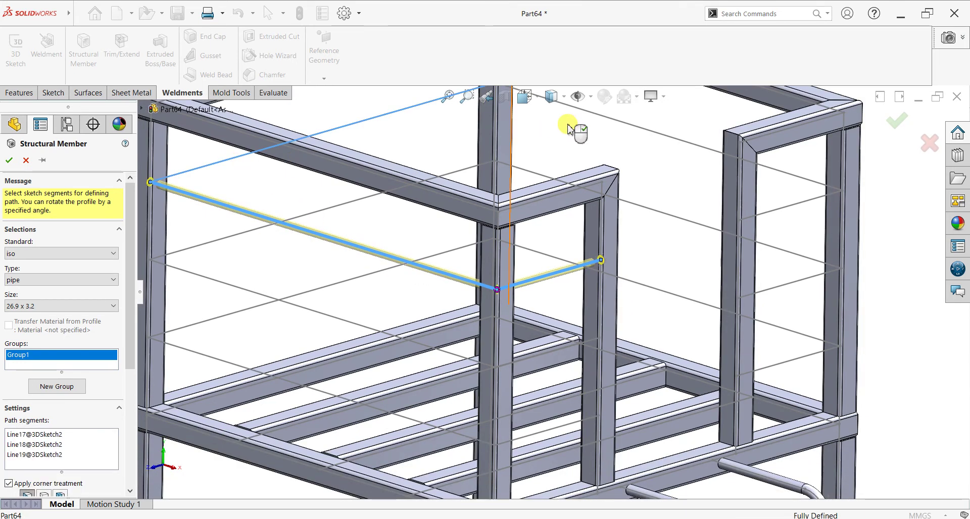
{"action": "left_click", "coordinate": [615, 123]}
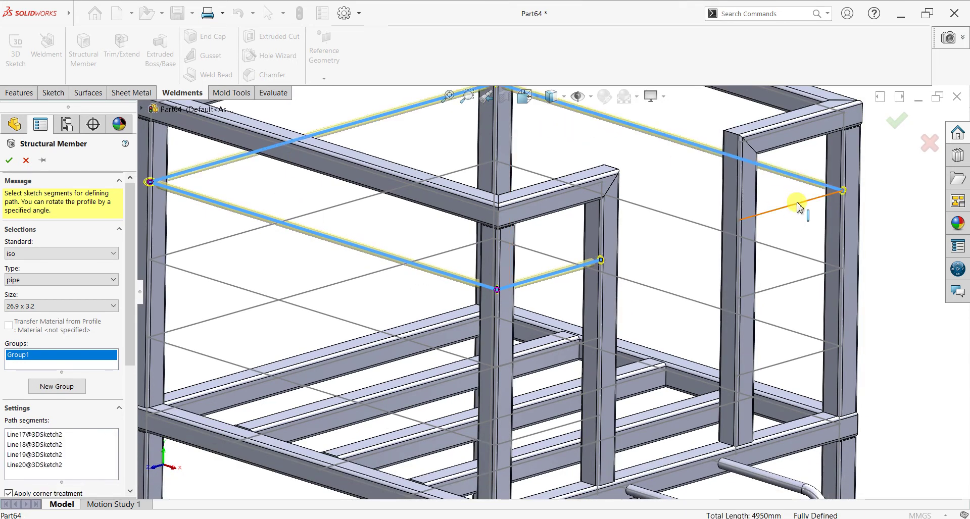
{"action": "left_click", "coordinate": [797, 206]}
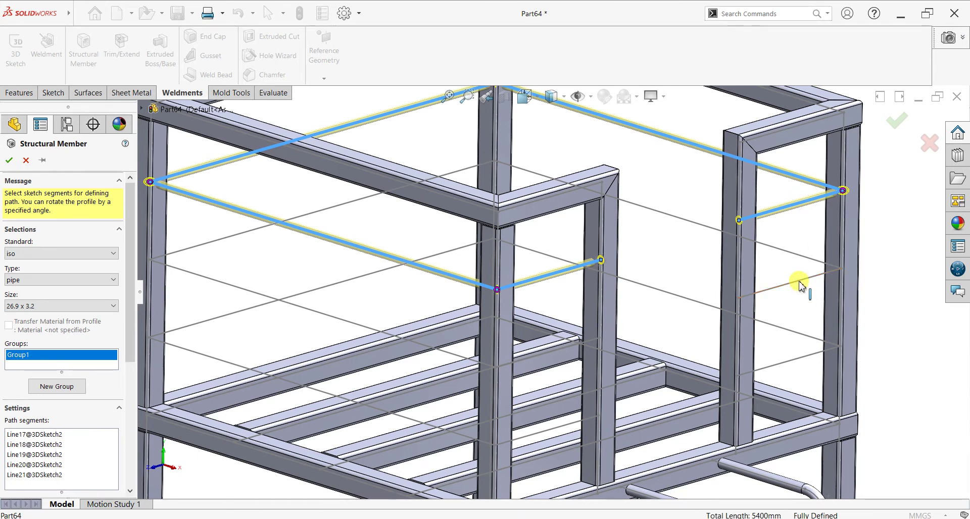
Step: Create Group2 from the middle rail lines
{"action": "left_click", "coordinate": [51, 387]}
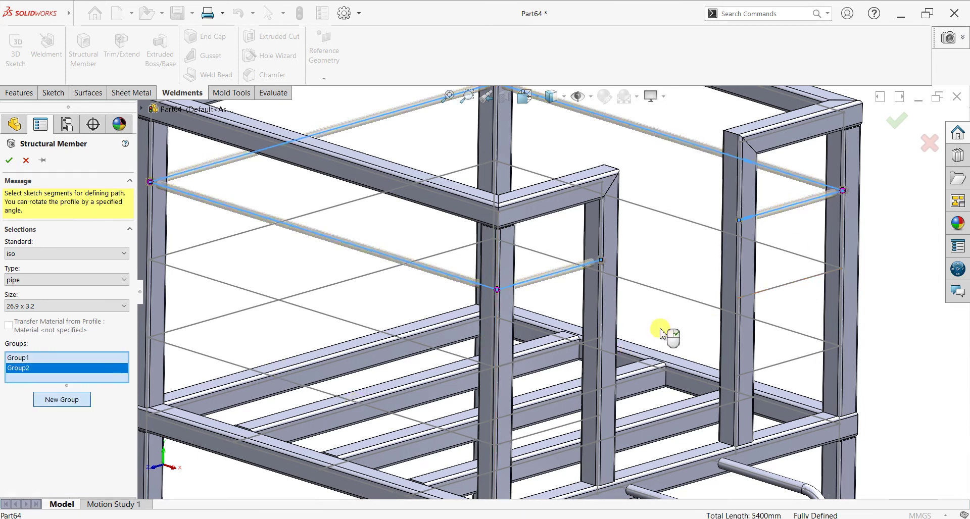
{"action": "left_click", "coordinate": [775, 289]}
{"action": "left_click", "coordinate": [817, 261]}
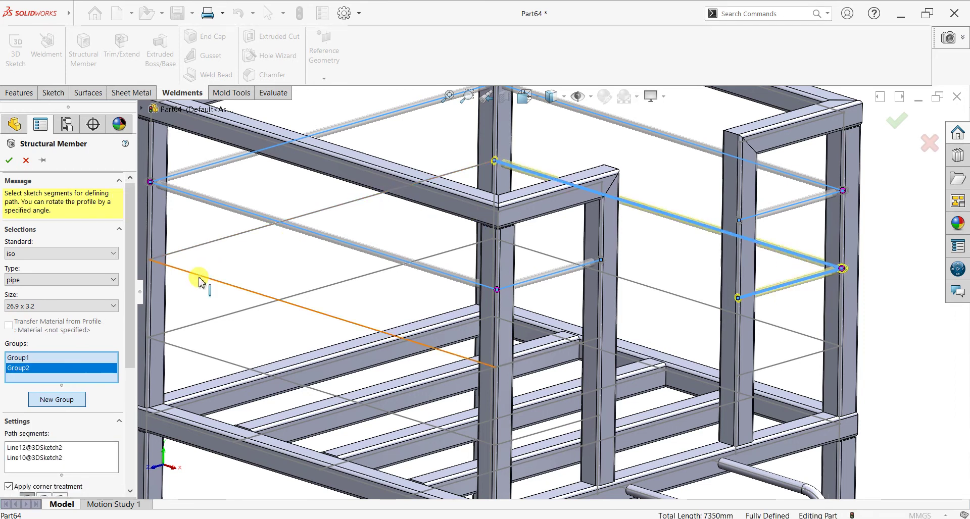
{"action": "left_click", "coordinate": [205, 246]}
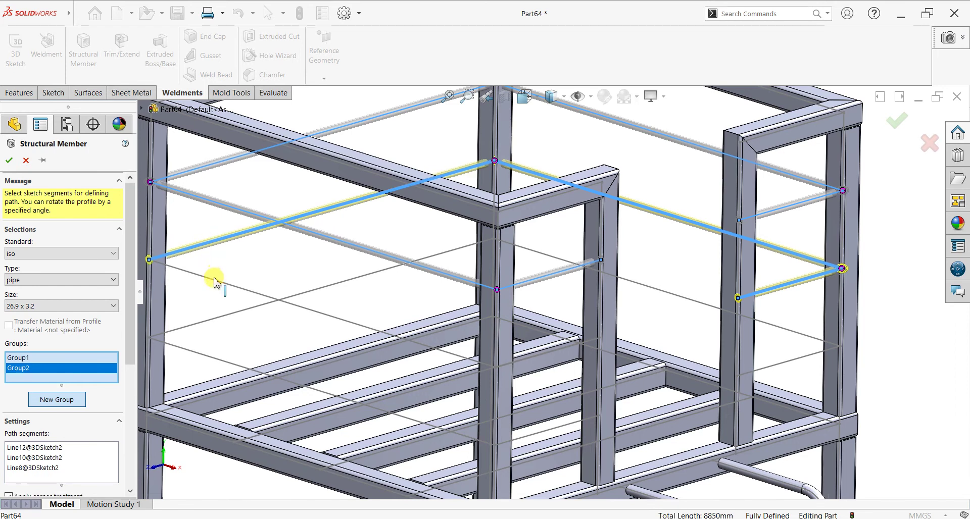
{"action": "left_click", "coordinate": [215, 282]}
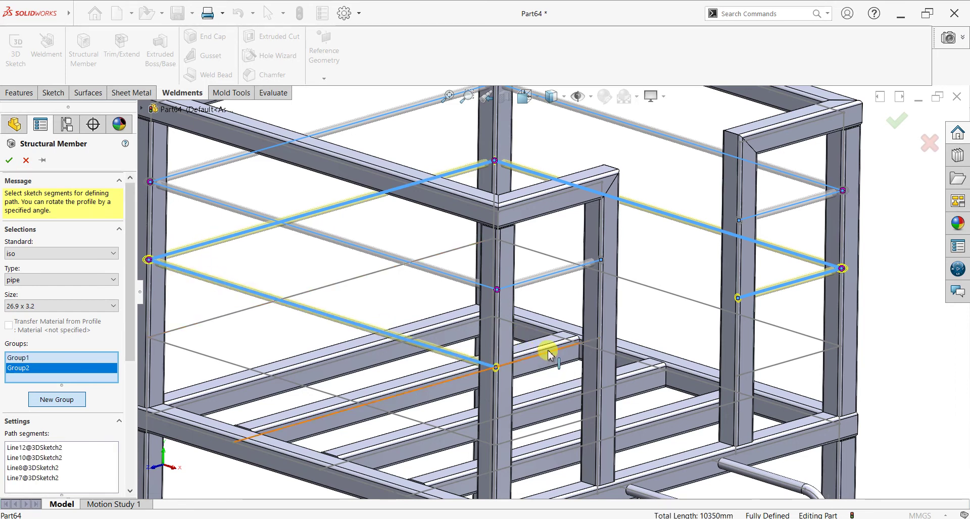
{"action": "mouse_move", "coordinate": [559, 378]}
{"action": "middle_mouse_down"}
{"action": "mouse_move", "coordinate": [535, 329]}
{"action": "mouse_move", "coordinate": [534, 346]}
{"action": "mouse_move", "coordinate": [410, 331]}
{"action": "middle_mouse_up"}
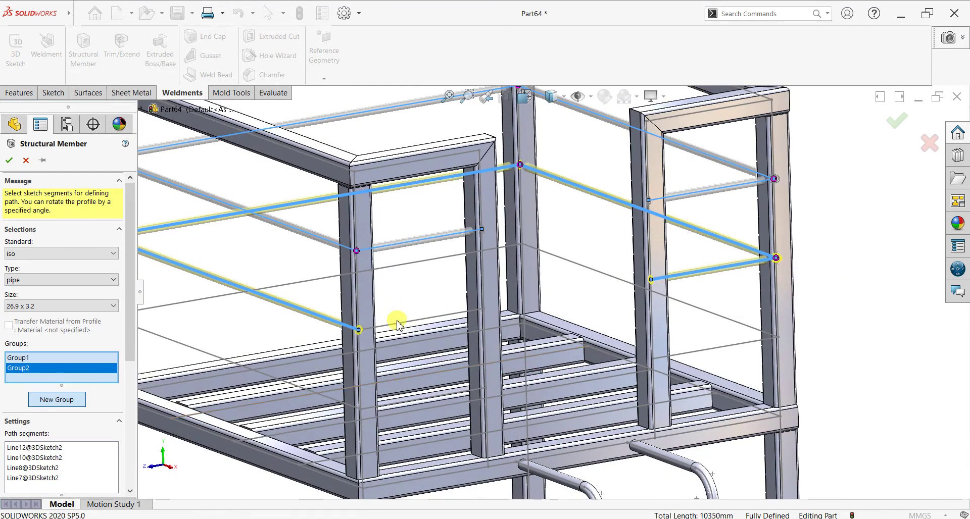
{"action": "left_click", "coordinate": [402, 331]}
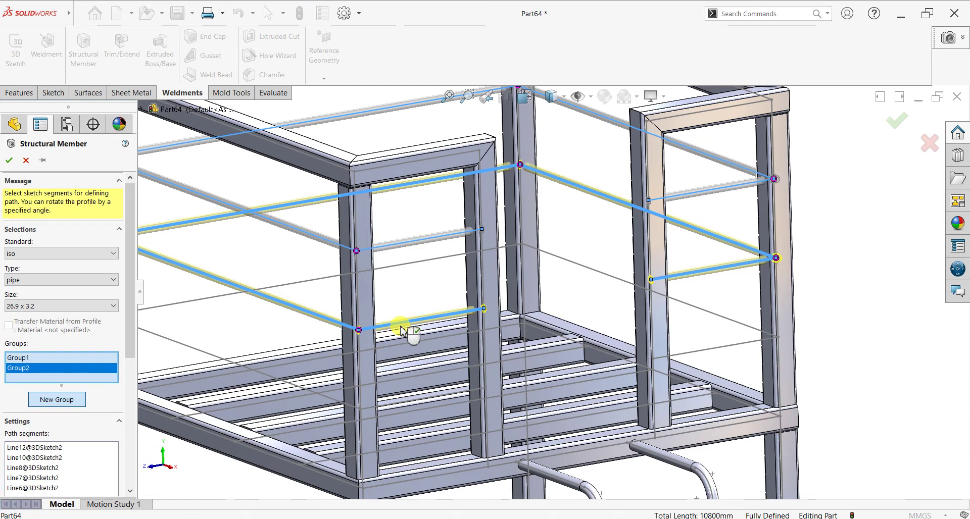
{"action": "scroll", "coordinate": [504, 314], "scroll_direction": "up", "scroll_amount": 3}
{"action": "scroll", "coordinate": [508, 323], "scroll_direction": "down", "scroll_amount": 1}
{"action": "mouse_move", "coordinate": [508, 323]}
{"action": "middle_mouse_down"}
{"action": "mouse_move", "coordinate": [498, 277]}
{"action": "mouse_move", "coordinate": [500, 288]}
{"action": "middle_mouse_up"}
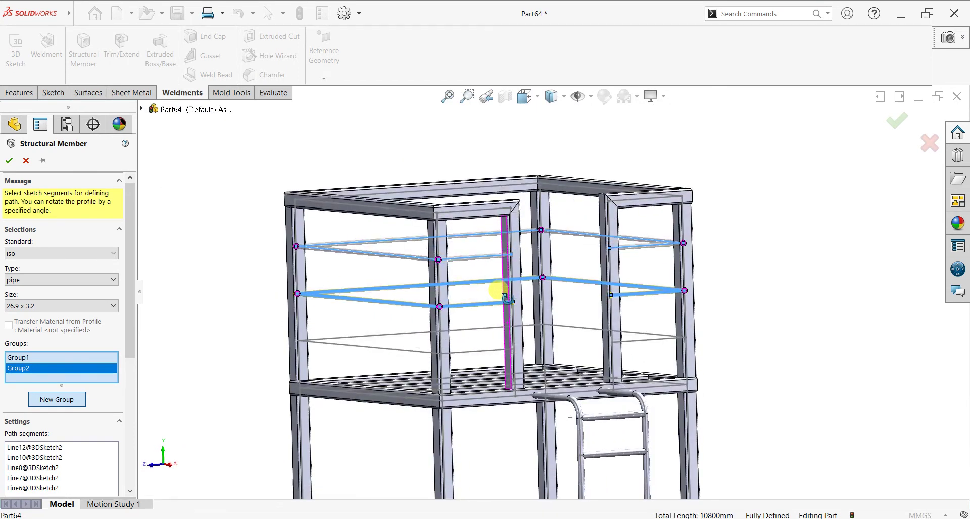
Step: Create Group3 from the lower rail lines
{"action": "left_click", "coordinate": [57, 399]}
{"action": "left_click", "coordinate": [483, 352]}
{"action": "left_click", "coordinate": [388, 348]}
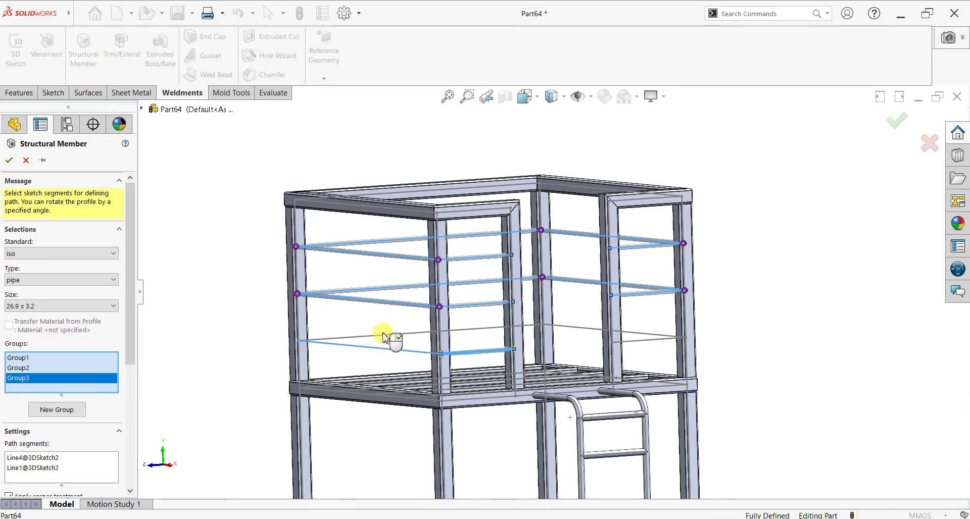
{"action": "left_click", "coordinate": [569, 330]}
{"action": "left_click", "coordinate": [645, 345]}
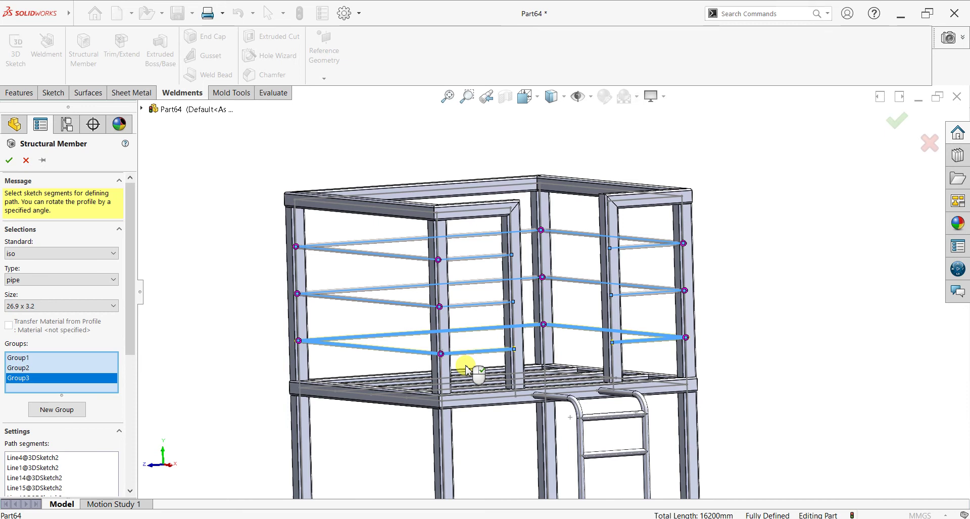
{"action": "middle_click_drag", "start_coordinate": [465, 371], "coordinate": [479, 390]}
{"action": "scroll", "coordinate": [482, 391], "scroll_direction": "up", "scroll_amount": 3}
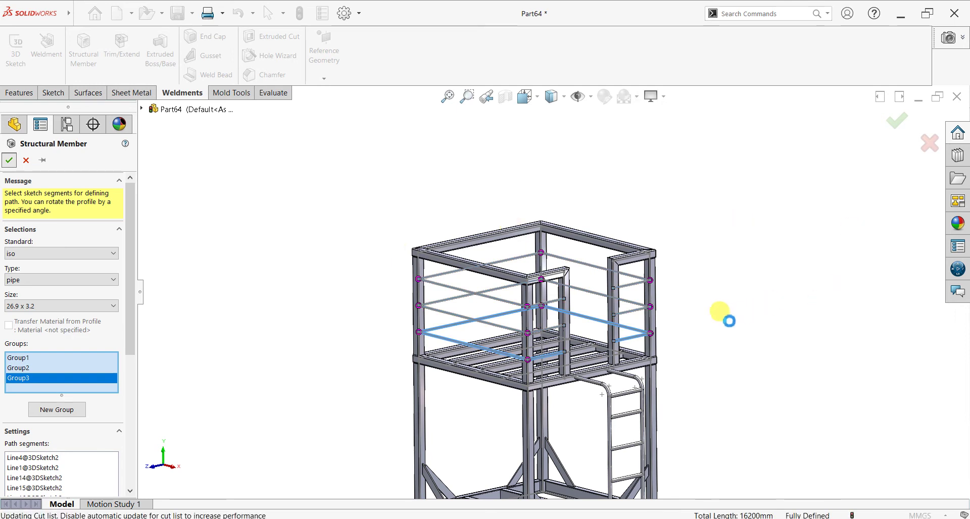
Step: Orbit and zoom to inspect the finished 26.9 x 3.2 pipe guardrails
{"action": "mouse_move", "coordinate": [701, 354]}
{"action": "middle_mouse_down"}
{"action": "mouse_move", "coordinate": [692, 363]}
{"action": "mouse_move", "coordinate": [699, 369]}
{"action": "mouse_move", "coordinate": [568, 277]}
{"action": "mouse_move", "coordinate": [608, 283]}
{"action": "mouse_move", "coordinate": [607, 297]}
{"action": "mouse_move", "coordinate": [585, 301]}
{"action": "middle_mouse_up"}
{"action": "scroll", "coordinate": [374, 236], "scroll_direction": "down", "scroll_amount": 3}
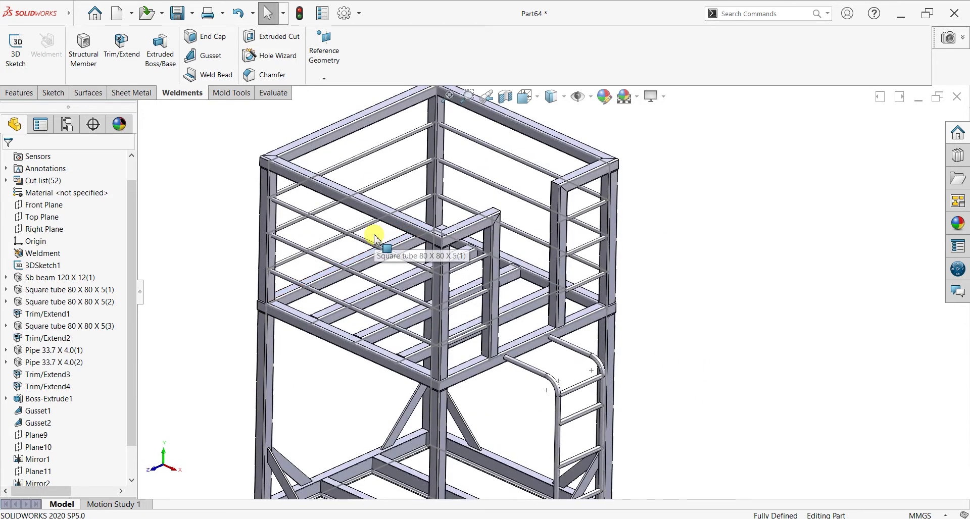
{"action": "scroll", "coordinate": [472, 325], "scroll_direction": "down", "scroll_amount": 2}
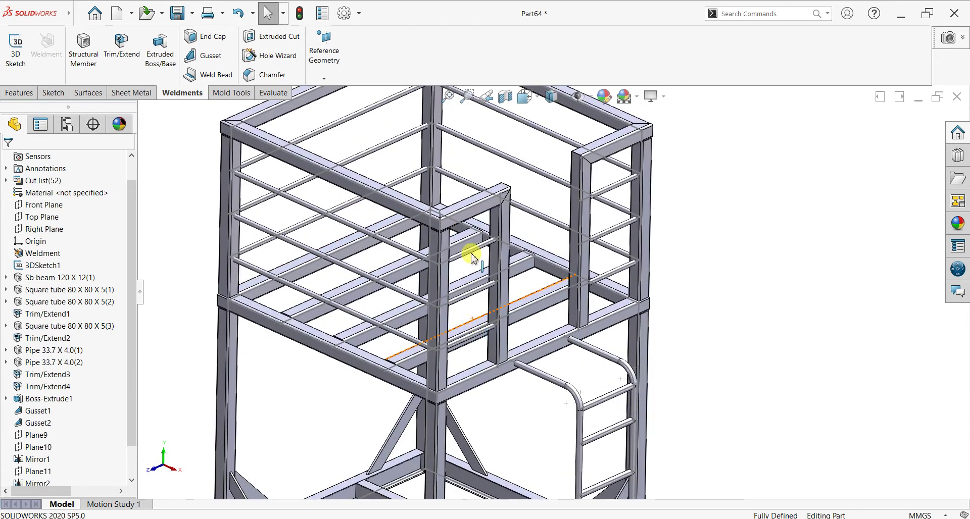
Step: Start Trim/Extend with End Trim and bring the railings into a level front view
{"action": "left_click", "coordinate": [128, 68]}
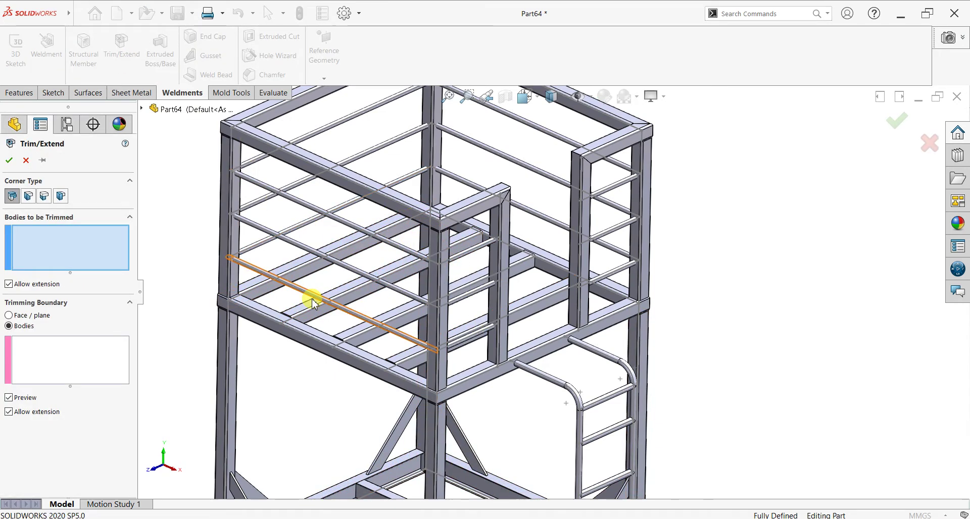
{"action": "middle_click_drag", "start_coordinate": [314, 296], "coordinate": [297, 252]}
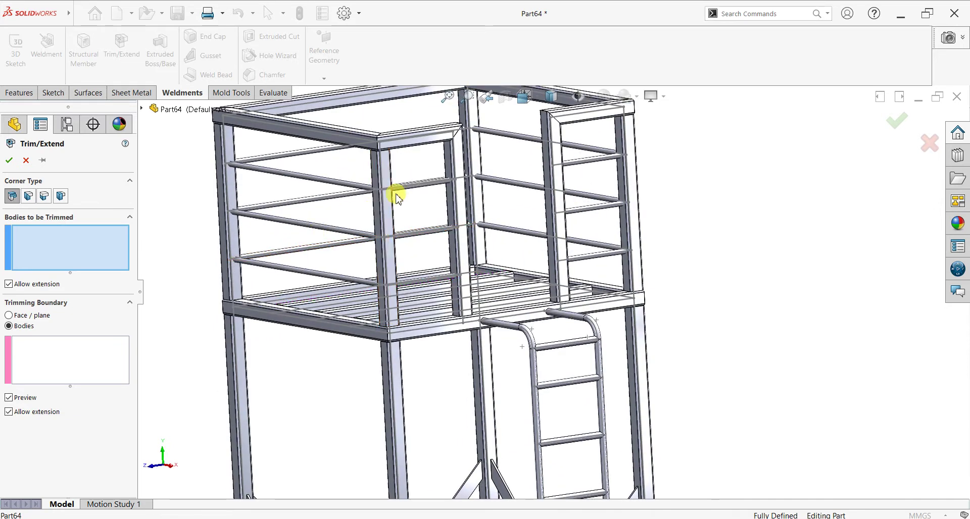
{"action": "middle_click_drag", "start_coordinate": [390, 200], "coordinate": [392, 177]}
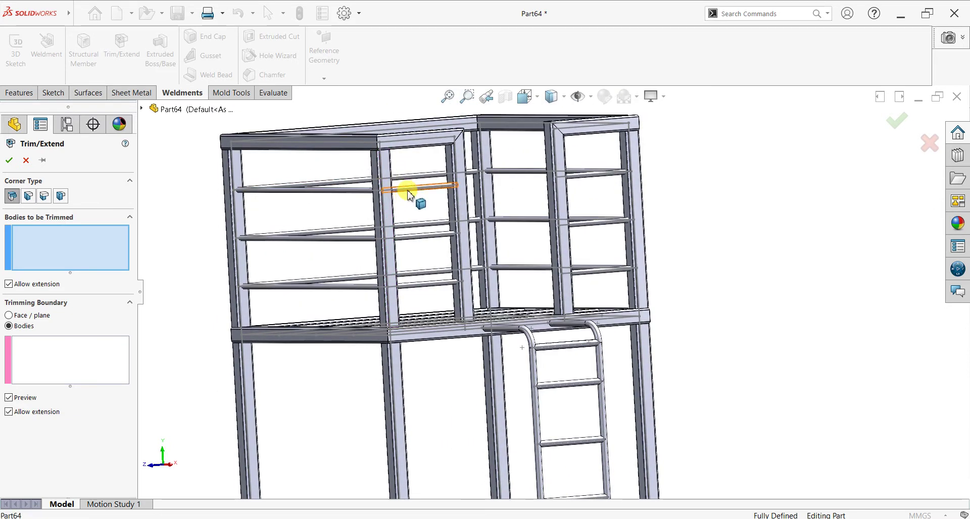
Step: Add all fifteen 26.9 x 3.2 guardrail pipes to Bodies to be Trimmed
{"action": "left_click", "coordinate": [409, 195]}
{"action": "left_click", "coordinate": [414, 226]}
{"action": "left_click", "coordinate": [419, 236]}
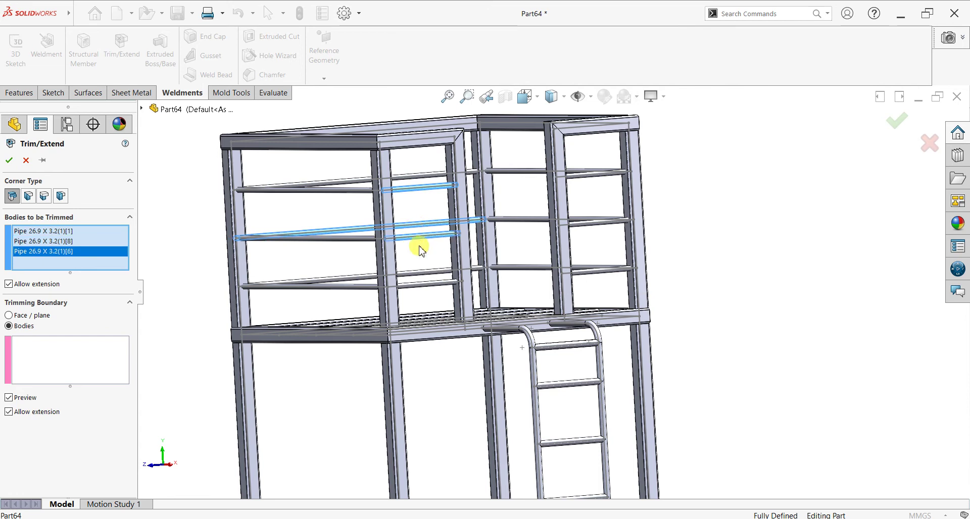
{"action": "left_click", "coordinate": [423, 277]}
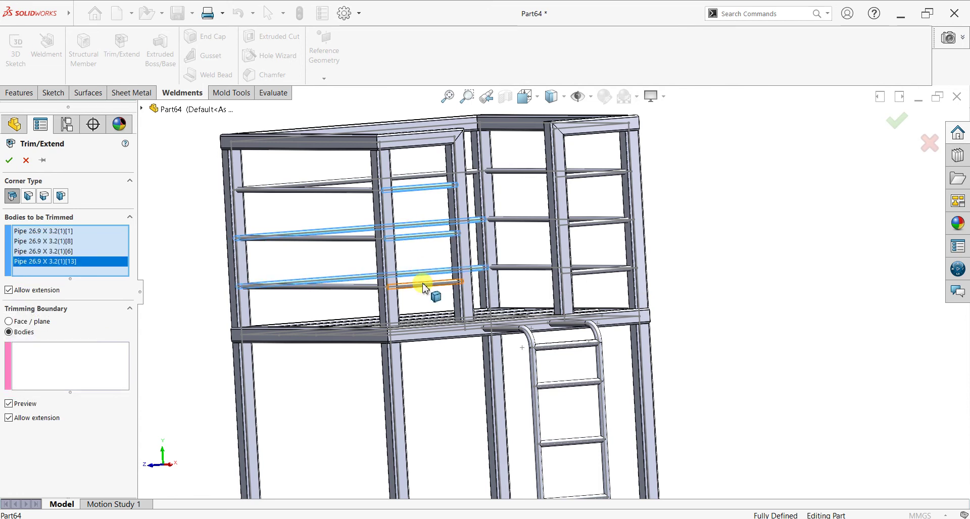
{"action": "left_click", "coordinate": [430, 282]}
{"action": "left_click", "coordinate": [372, 287]}
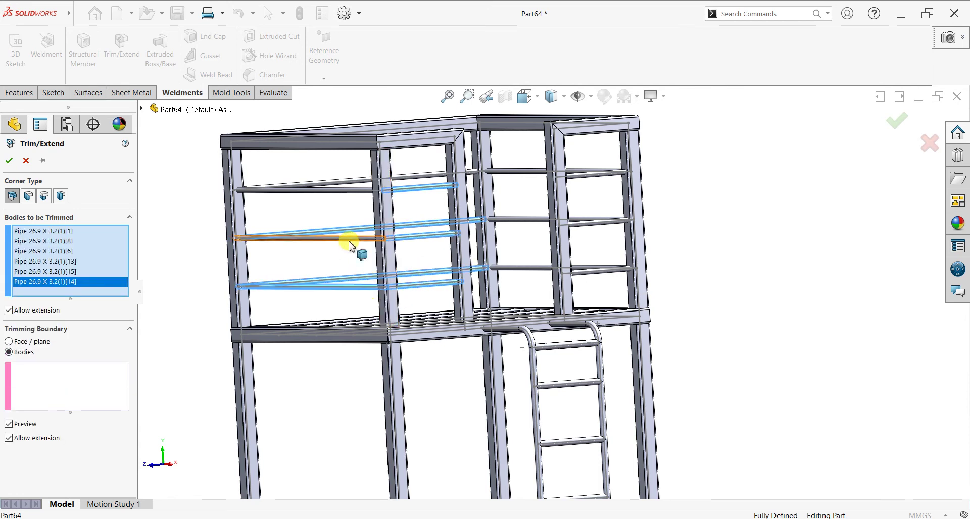
{"action": "left_click", "coordinate": [347, 240]}
{"action": "left_click", "coordinate": [341, 189]}
{"action": "left_click", "coordinate": [342, 184]}
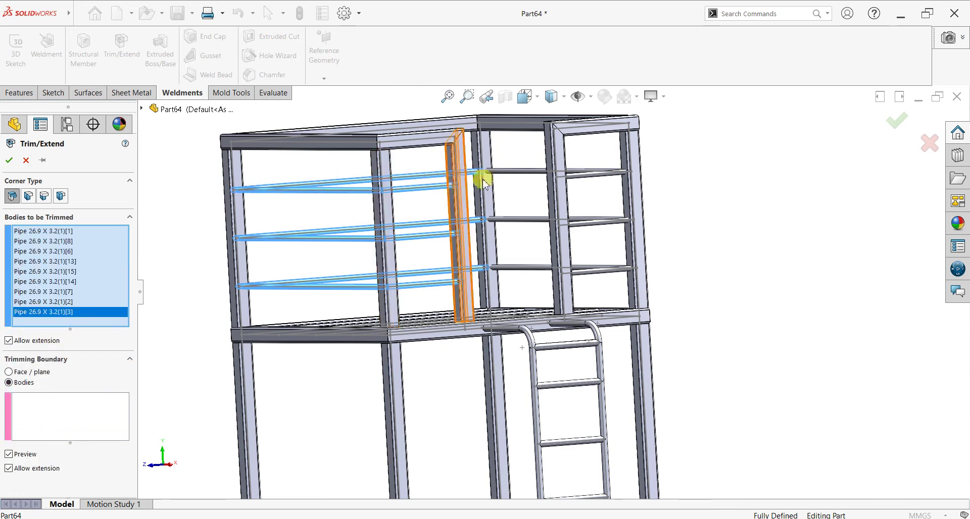
{"action": "left_click", "coordinate": [516, 173]}
{"action": "left_click", "coordinate": [584, 178]}
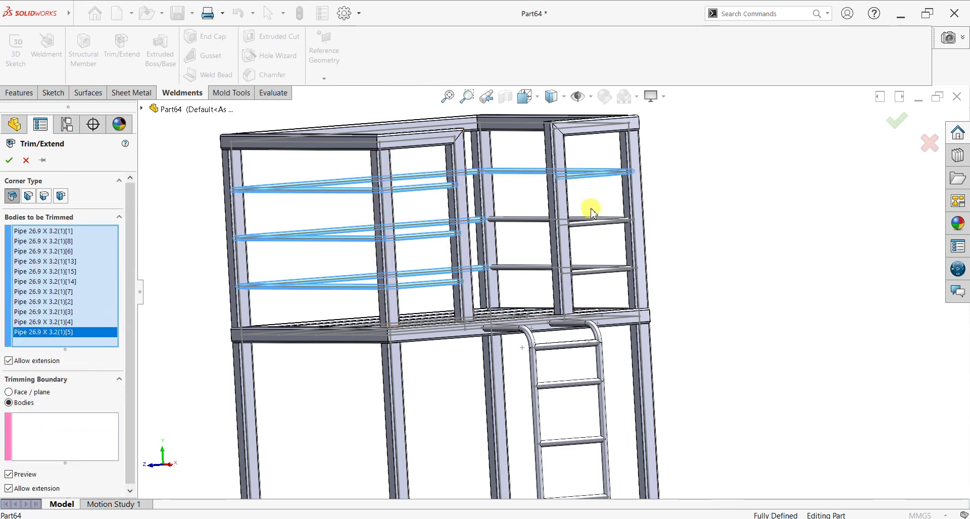
{"action": "left_click", "coordinate": [589, 222]}
{"action": "left_click", "coordinate": [589, 223]}
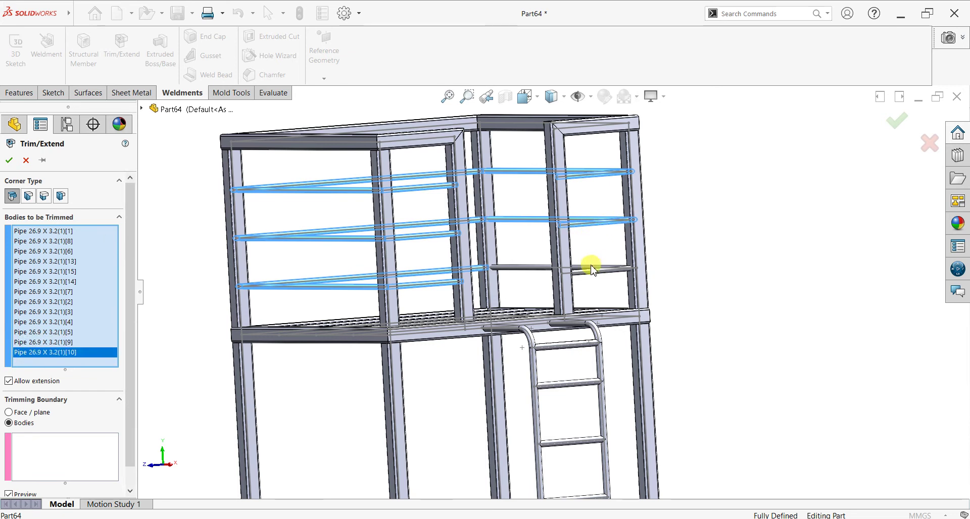
{"action": "left_click", "coordinate": [590, 269]}
Step: Orbit to view the railings from above and set the trimming boundary to Bodies
{"action": "middle_click_drag", "start_coordinate": [539, 281], "coordinate": [553, 313]}
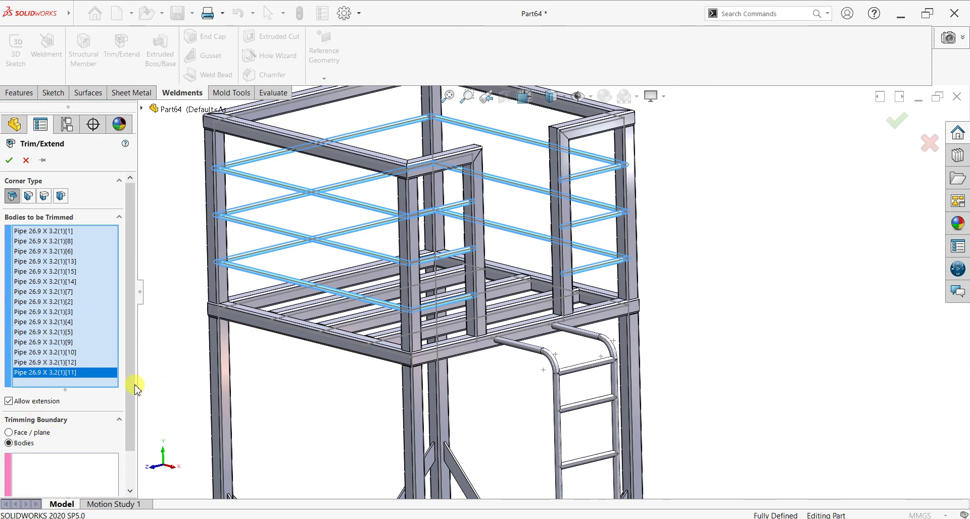
{"action": "left_click_drag", "start_coordinate": [133, 388], "coordinate": [130, 424]}
{"action": "left_click", "coordinate": [71, 429]}
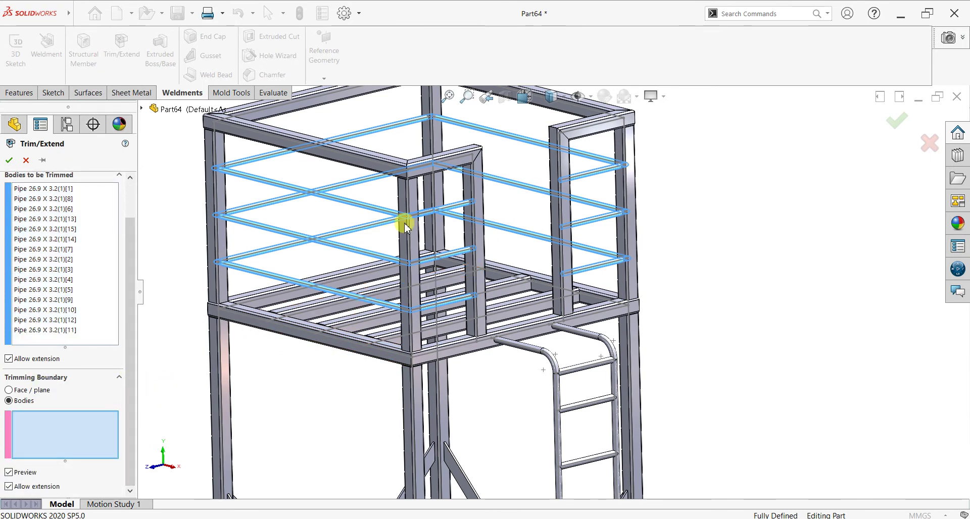
Step: Trim the guardrail pipes against the six vertical railing posts as boundary bodies, keeping all pieces
{"action": "left_click", "coordinate": [484, 211]}
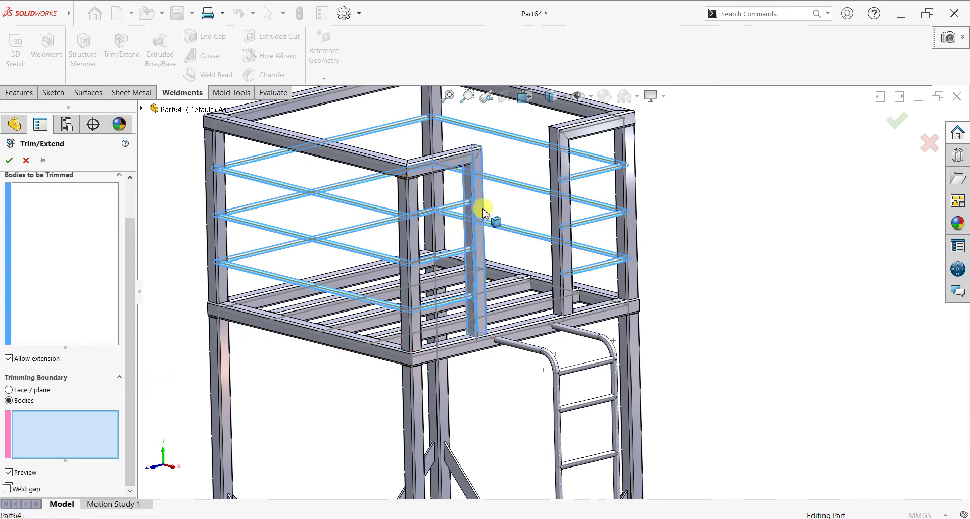
{"action": "left_click", "coordinate": [405, 237]}
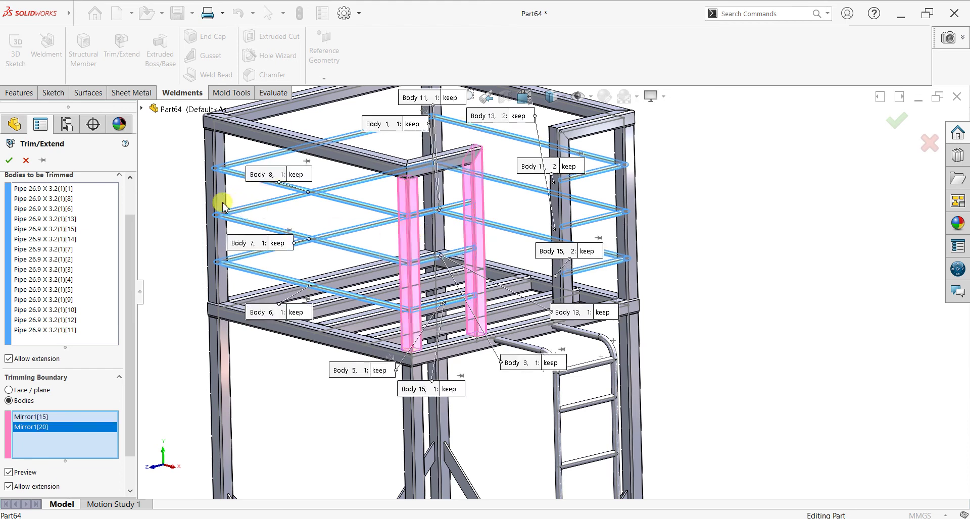
{"action": "left_click", "coordinate": [441, 143]}
{"action": "left_click", "coordinate": [590, 169]}
{"action": "left_click", "coordinate": [557, 192]}
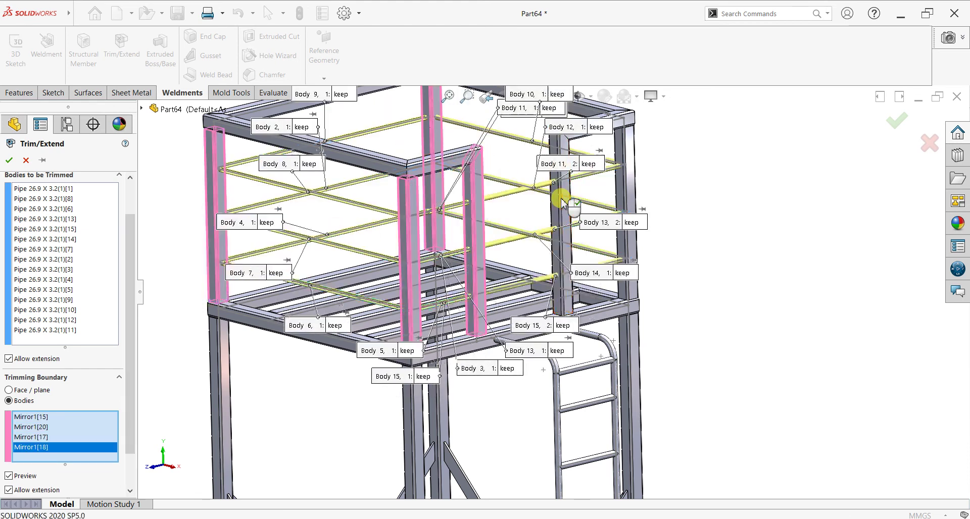
{"action": "left_click", "coordinate": [628, 190]}
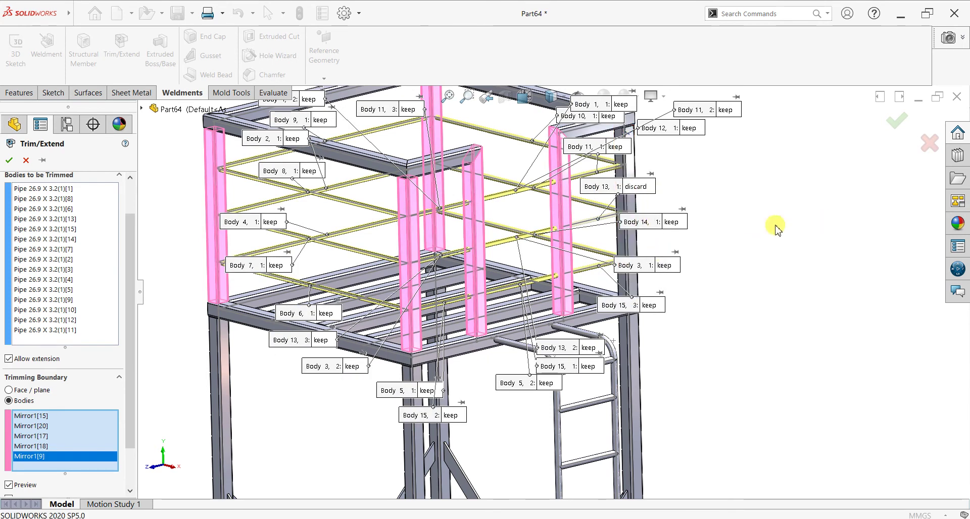
{"action": "left_click", "coordinate": [636, 207]}
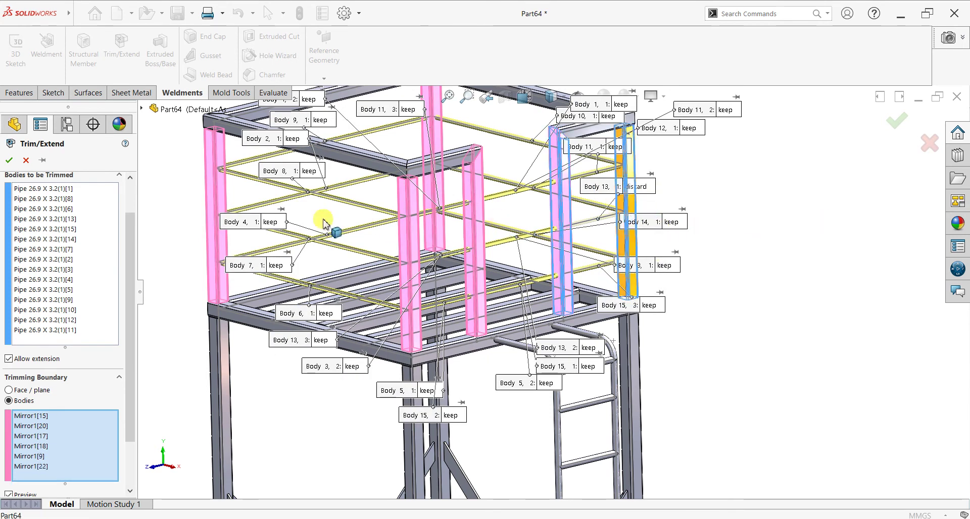
{"action": "scroll", "coordinate": [325, 218], "scroll_direction": "up", "scroll_amount": 3}
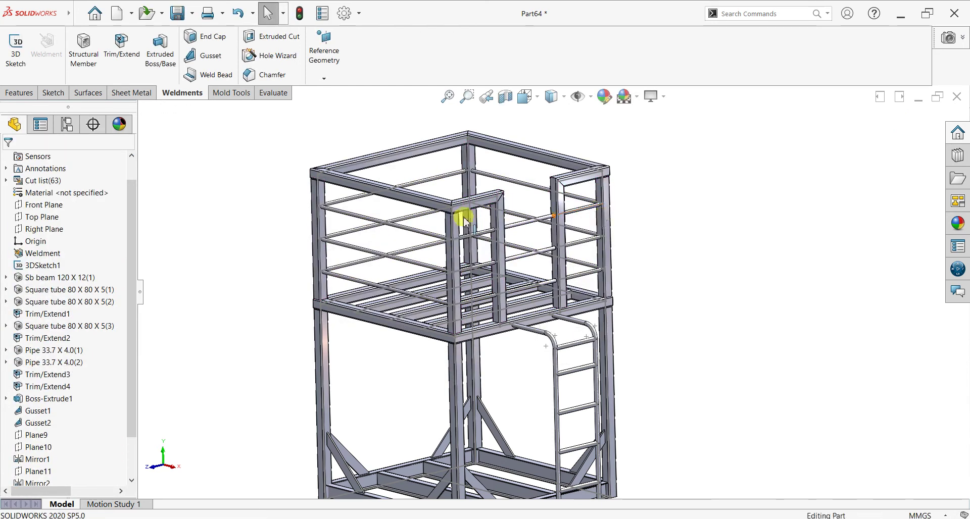
{"action": "scroll", "coordinate": [464, 220], "scroll_direction": "down", "scroll_amount": 3}
{"action": "scroll", "coordinate": [480, 231], "scroll_direction": "down", "scroll_amount": 3}
{"action": "scroll", "coordinate": [563, 277], "scroll_direction": "down", "scroll_amount": 1}
{"action": "middle_click_drag", "start_coordinate": [504, 288], "coordinate": [518, 280]}
{"action": "key", "text": "f"}
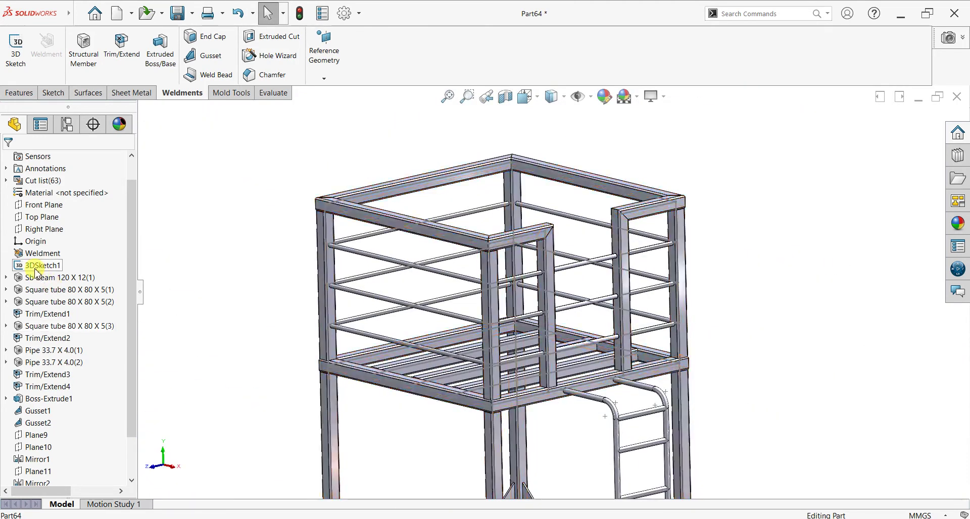
{"action": "left_click", "coordinate": [37, 266]}
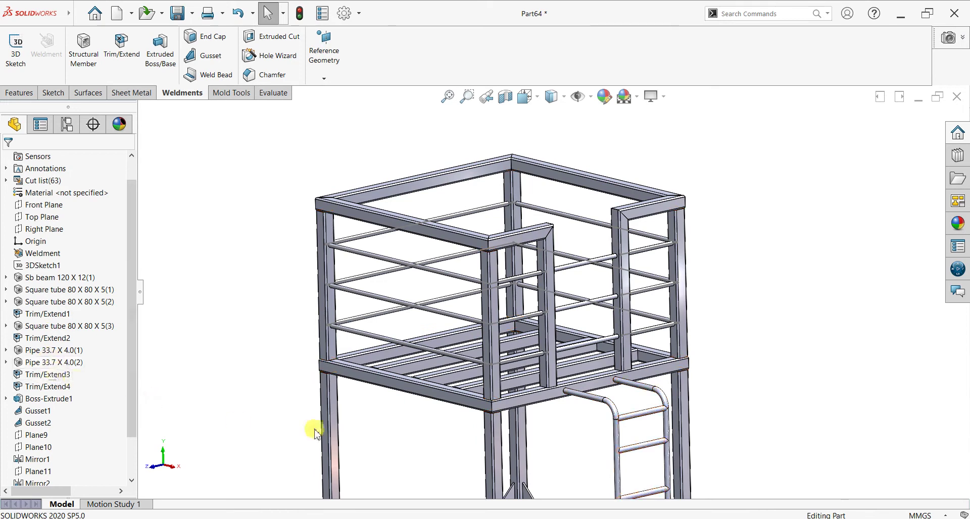
{"action": "scroll", "coordinate": [438, 431], "scroll_direction": "down", "scroll_amount": 2}
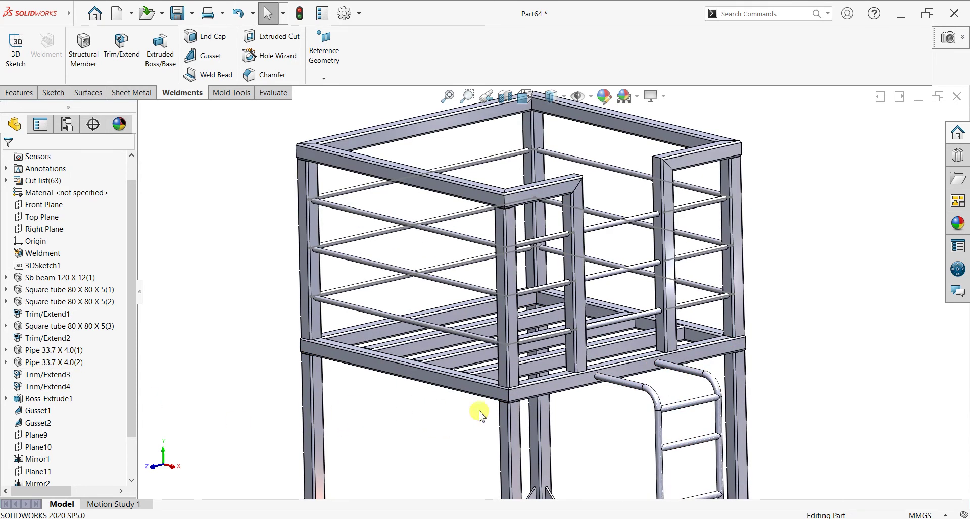
{"action": "scroll", "coordinate": [480, 414], "scroll_direction": "up", "scroll_amount": 5}
{"action": "middle_click_drag", "start_coordinate": [541, 347], "coordinate": [602, 298]}
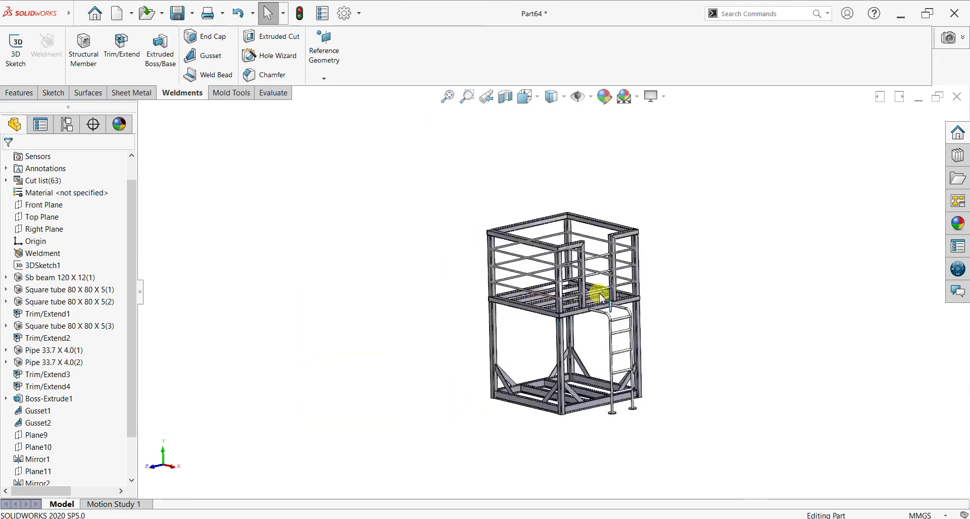
{"action": "scroll", "coordinate": [601, 298], "scroll_direction": "down", "scroll_amount": 5}
{"action": "scroll", "coordinate": [553, 277], "scroll_direction": "down", "scroll_amount": 4}
{"action": "left_click", "coordinate": [334, 382]}
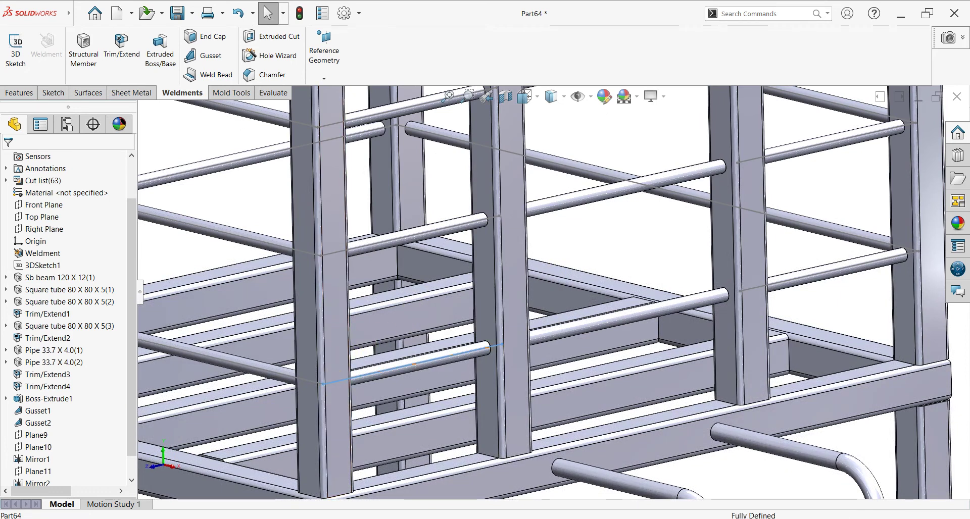
{"action": "left_click", "coordinate": [379, 346]}
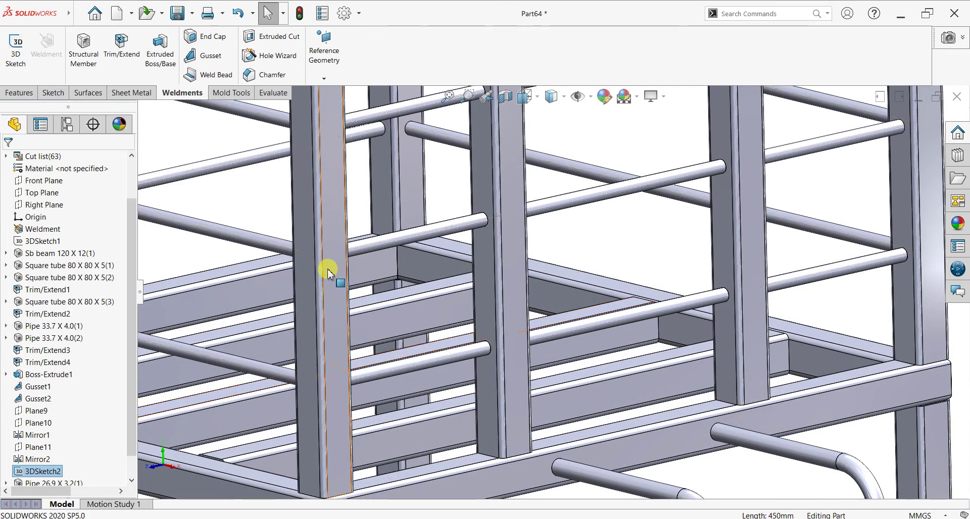
{"action": "key", "text": "Escape"}
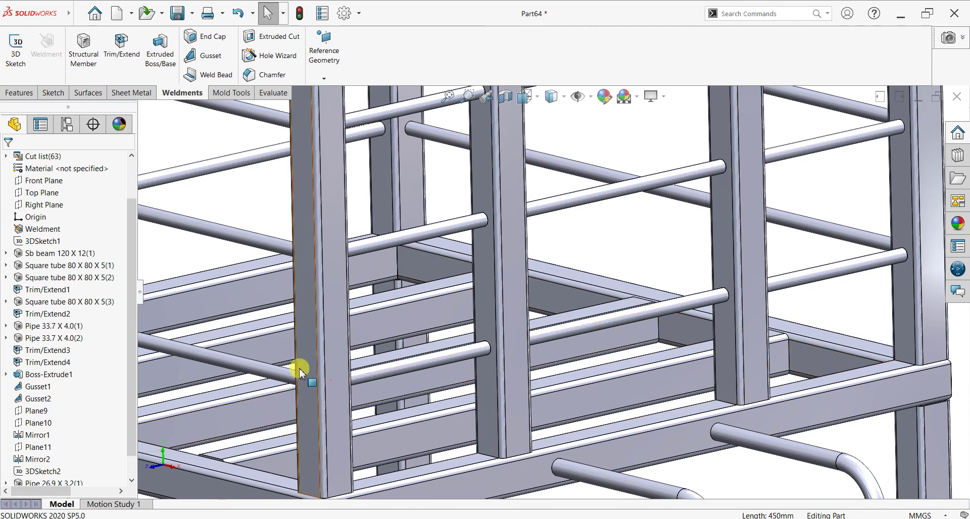
{"action": "scroll", "coordinate": [300, 373], "scroll_direction": "up", "scroll_amount": 5}
{"action": "scroll", "coordinate": [613, 422], "scroll_direction": "down", "scroll_amount": 2}
{"action": "scroll", "coordinate": [589, 378], "scroll_direction": "down", "scroll_amount": 3}
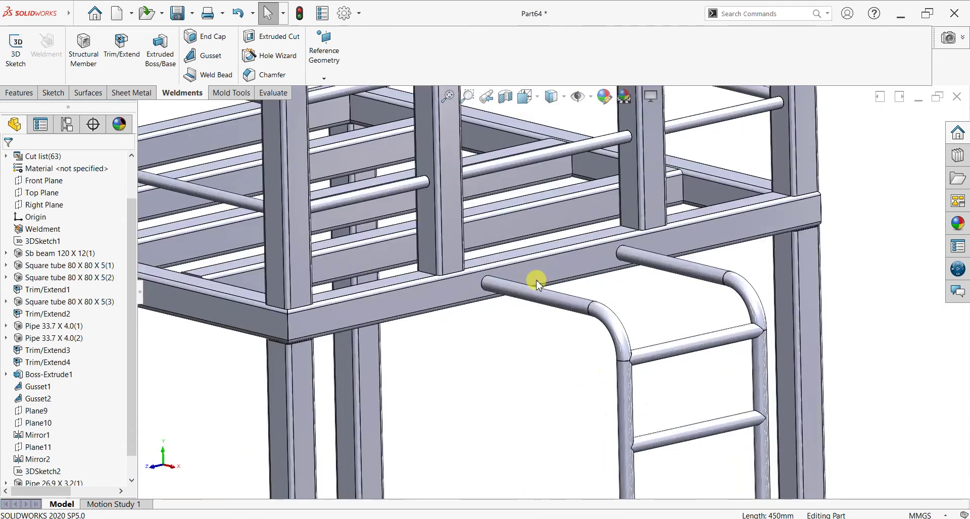
{"action": "scroll", "coordinate": [399, 381], "scroll_direction": "up", "scroll_amount": 2}
{"action": "scroll", "coordinate": [364, 394], "scroll_direction": "up", "scroll_amount": 3}
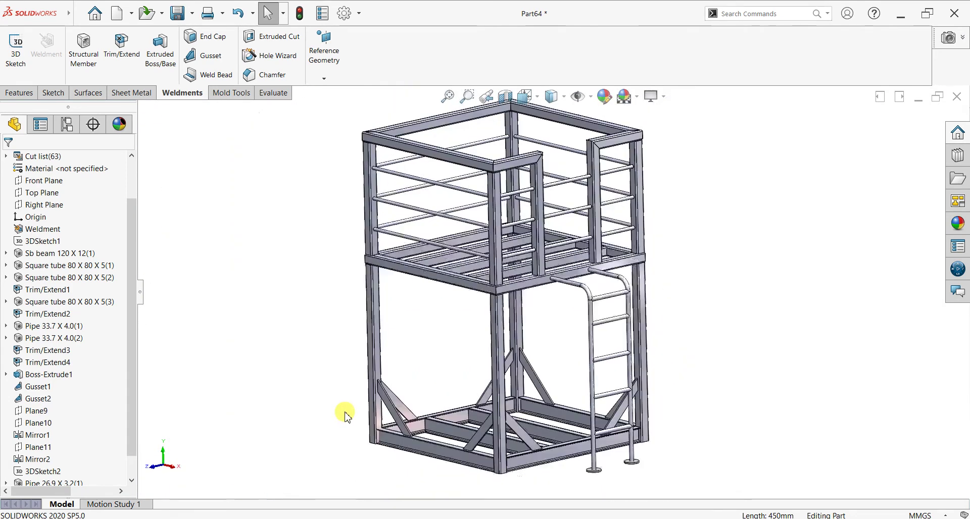
{"action": "scroll", "coordinate": [445, 419], "scroll_direction": "down", "scroll_amount": 5}
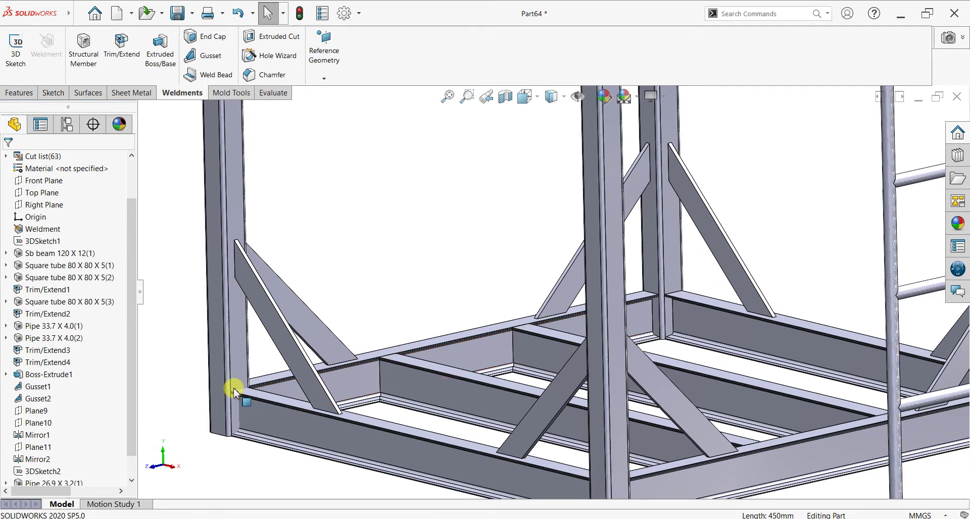
{"action": "scroll", "coordinate": [255, 404], "scroll_direction": "down", "scroll_amount": 1}
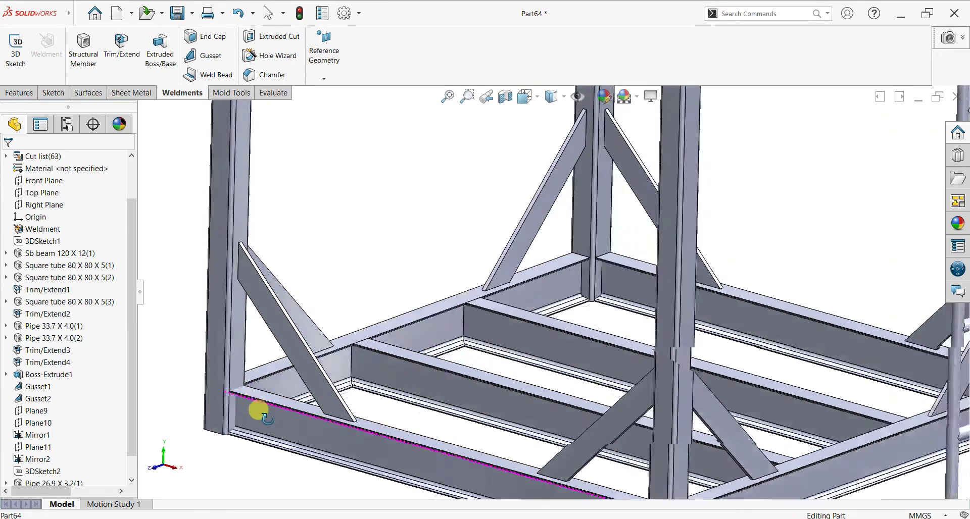
{"action": "scroll", "coordinate": [253, 399], "scroll_direction": "down", "scroll_amount": 2}
{"action": "scroll", "coordinate": [329, 374], "scroll_direction": "down", "scroll_amount": 2}
{"action": "scroll", "coordinate": [407, 365], "scroll_direction": "down", "scroll_amount": 2}
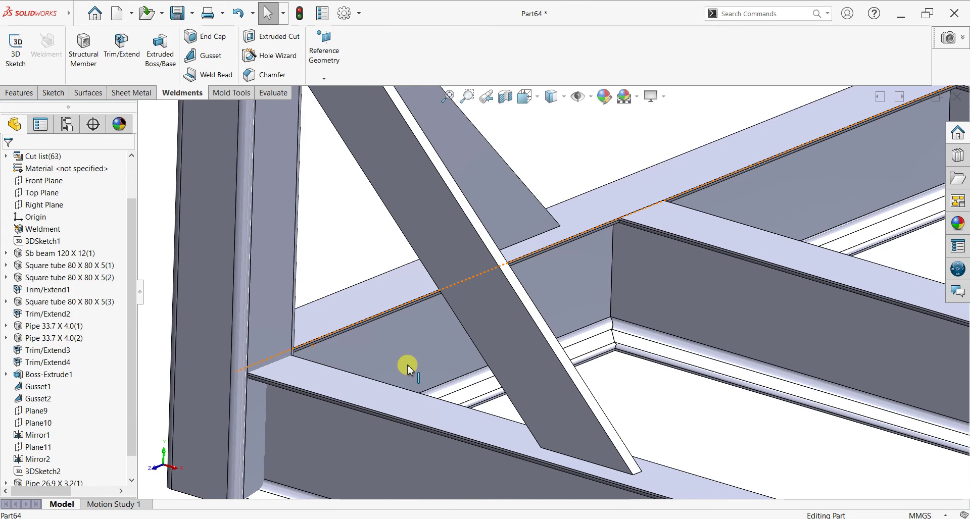
{"action": "scroll", "coordinate": [392, 354], "scroll_direction": "up", "scroll_amount": 3}
{"action": "scroll", "coordinate": [454, 326], "scroll_direction": "down", "scroll_amount": 2}
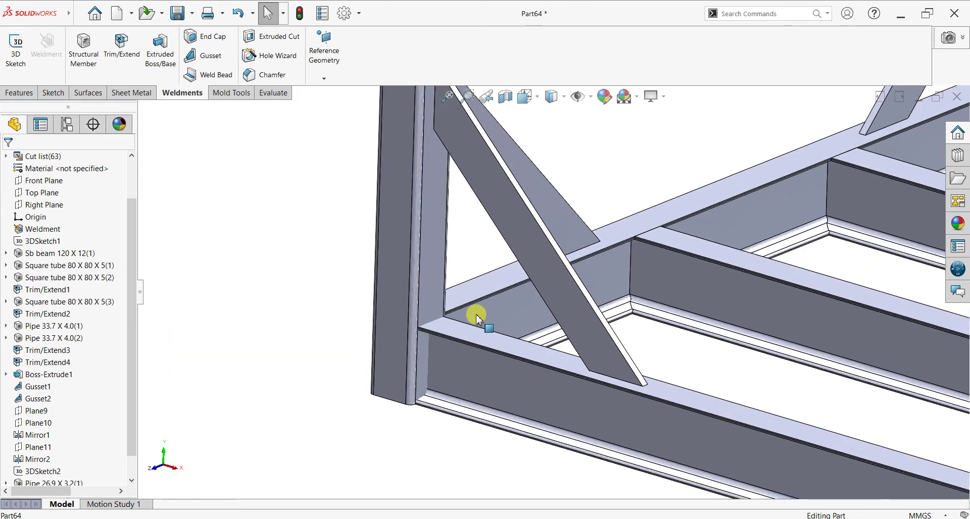
{"action": "scroll", "coordinate": [496, 306], "scroll_direction": "down", "scroll_amount": 1}
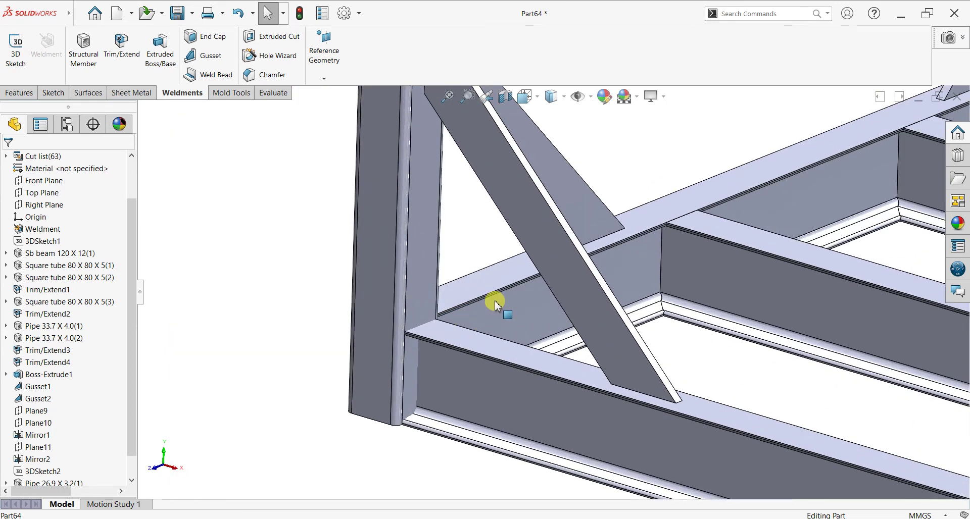
{"action": "scroll", "coordinate": [495, 304], "scroll_direction": "up", "scroll_amount": 1}
{"action": "scroll", "coordinate": [647, 262], "scroll_direction": "down", "scroll_amount": 1}
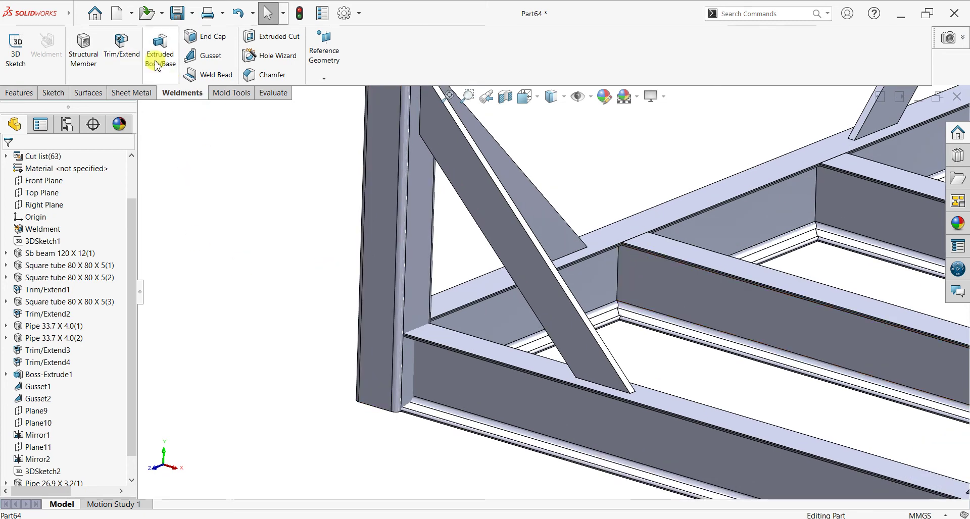
{"action": "left_click", "coordinate": [134, 64]}
{"action": "left_click", "coordinate": [401, 260]}
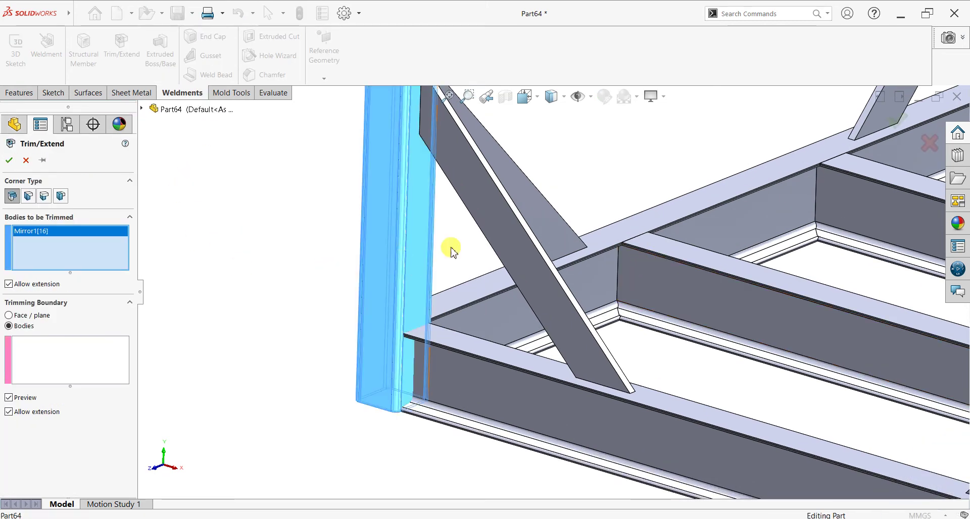
{"action": "scroll", "coordinate": [774, 130], "scroll_direction": "up", "scroll_amount": 1}
{"action": "scroll", "coordinate": [834, 136], "scroll_direction": "up", "scroll_amount": 1}
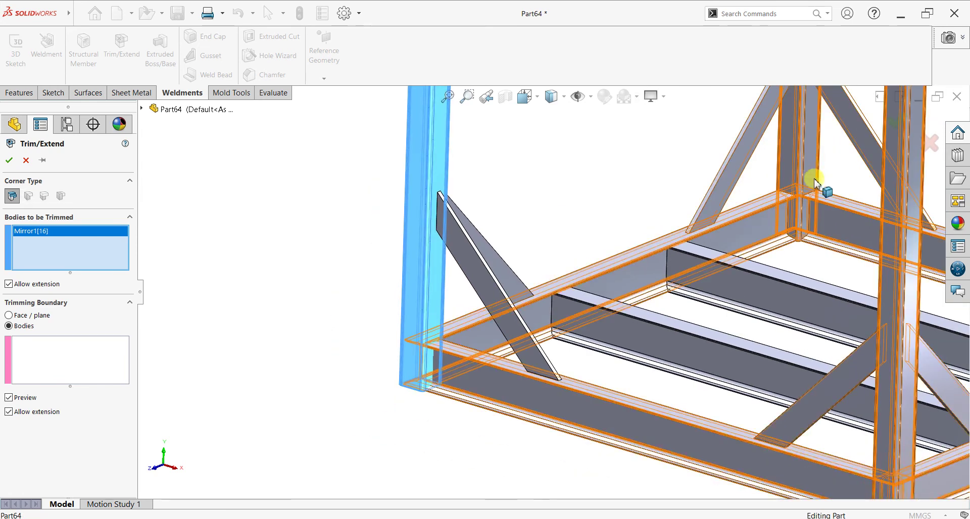
{"action": "left_click", "coordinate": [812, 180]}
{"action": "scroll", "coordinate": [757, 342], "scroll_direction": "up", "scroll_amount": 2}
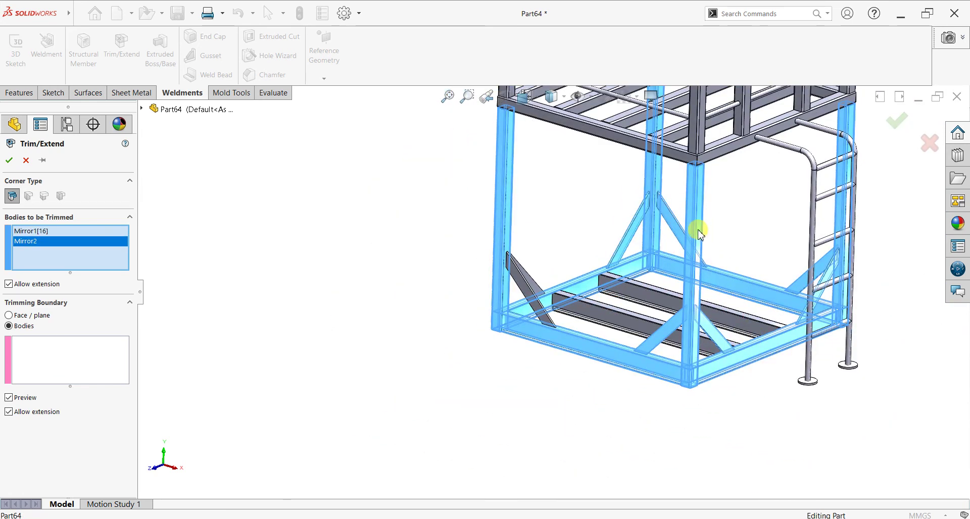
{"action": "right_click", "coordinate": [64, 246]}
{"action": "left_click", "coordinate": [67, 249]}
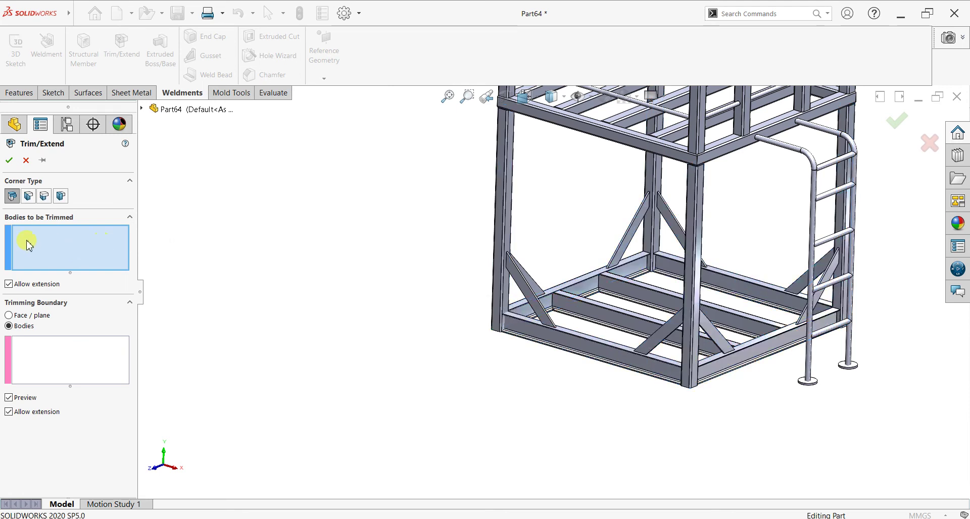
{"action": "left_click", "coordinate": [501, 213]}
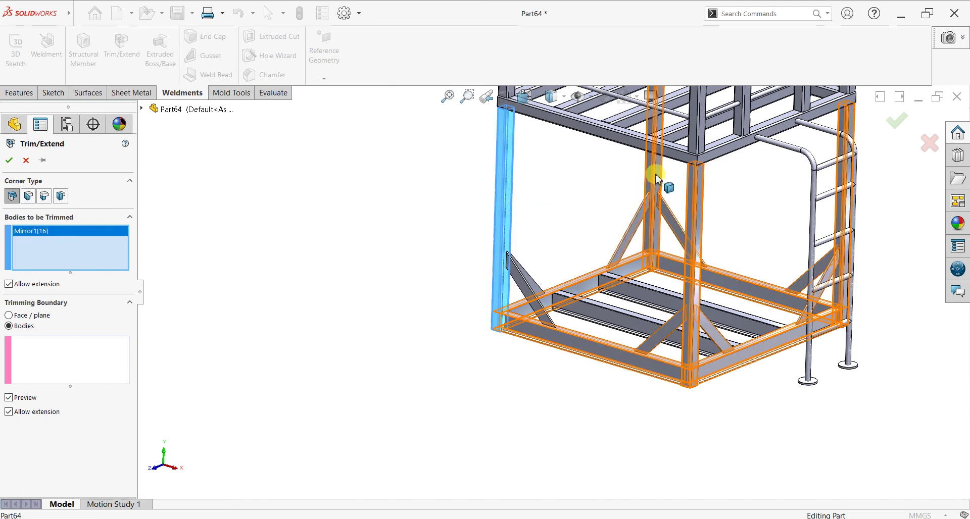
{"action": "scroll", "coordinate": [760, 182], "scroll_direction": "down", "scroll_amount": 2}
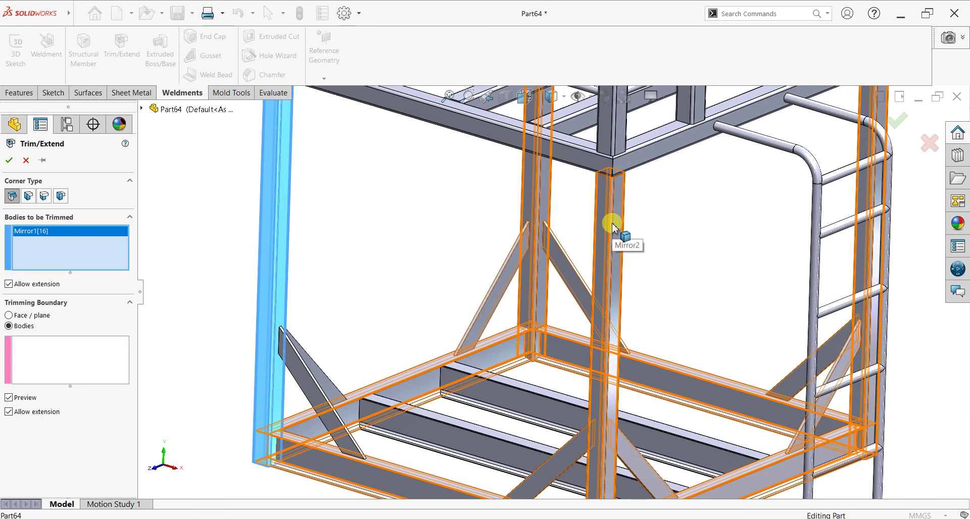
{"action": "left_click", "coordinate": [25, 161]}
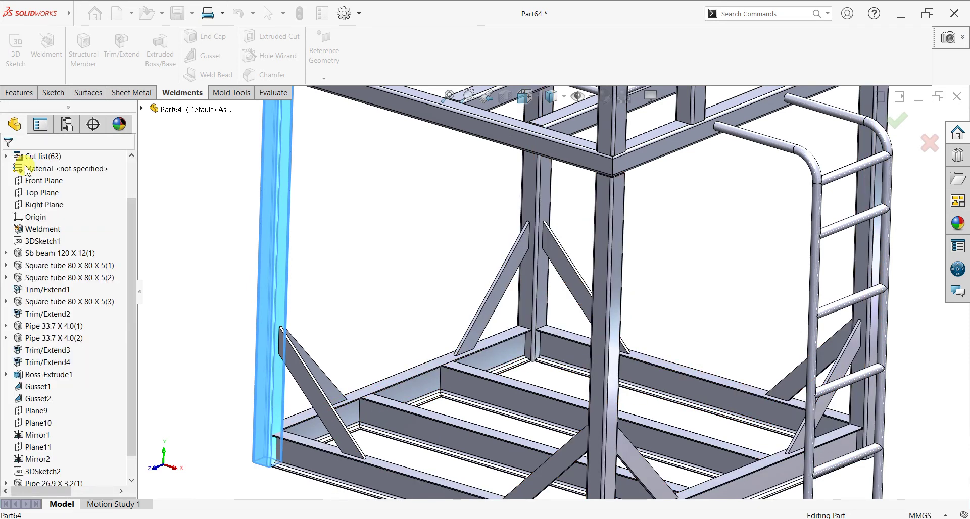
Step: Zoom around the platform, then show the whole model in Isometric view
{"action": "scroll", "coordinate": [357, 421], "scroll_direction": "down", "scroll_amount": 2}
{"action": "scroll", "coordinate": [398, 382], "scroll_direction": "down", "scroll_amount": 2}
{"action": "scroll", "coordinate": [397, 382], "scroll_direction": "down", "scroll_amount": 2}
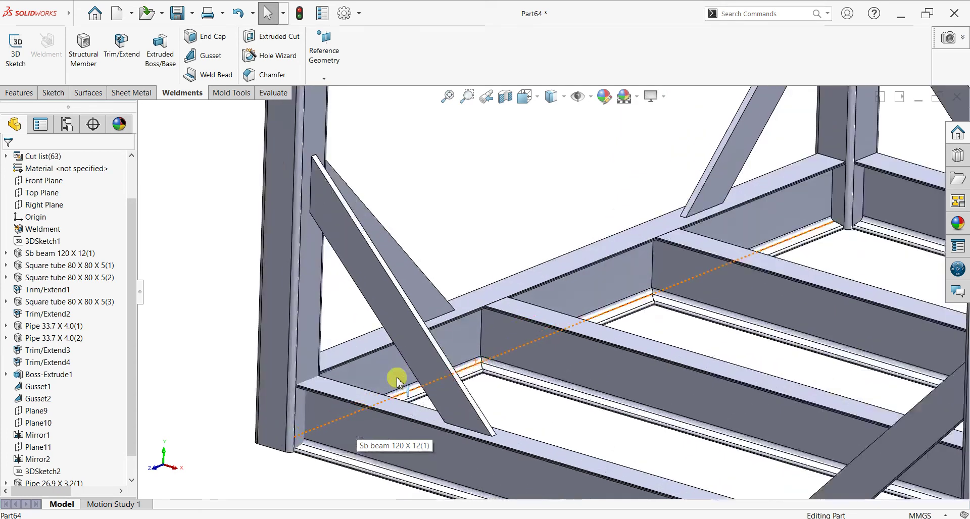
{"action": "scroll", "coordinate": [397, 380], "scroll_direction": "down", "scroll_amount": 1}
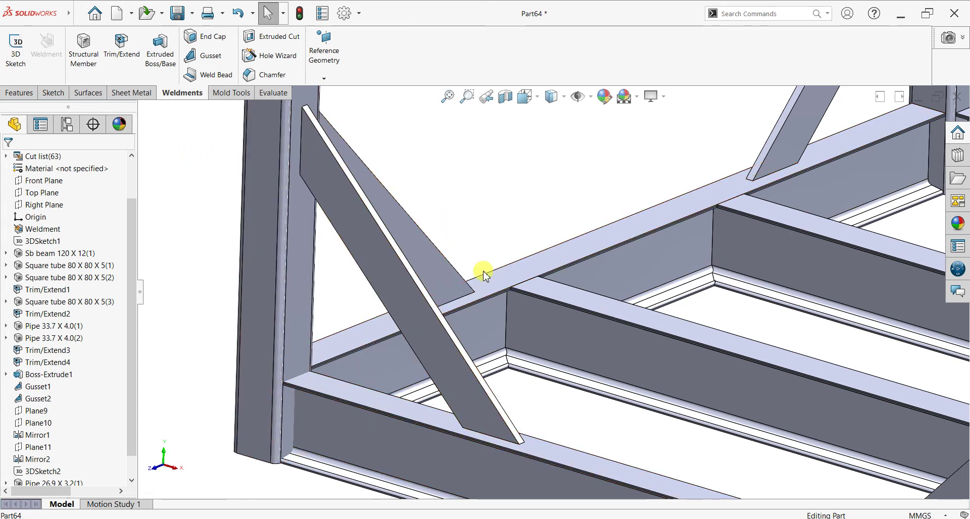
{"action": "scroll", "coordinate": [483, 274], "scroll_direction": "up", "scroll_amount": 2}
{"action": "scroll", "coordinate": [804, 228], "scroll_direction": "up", "scroll_amount": 3}
{"action": "scroll", "coordinate": [884, 142], "scroll_direction": "down", "scroll_amount": 1}
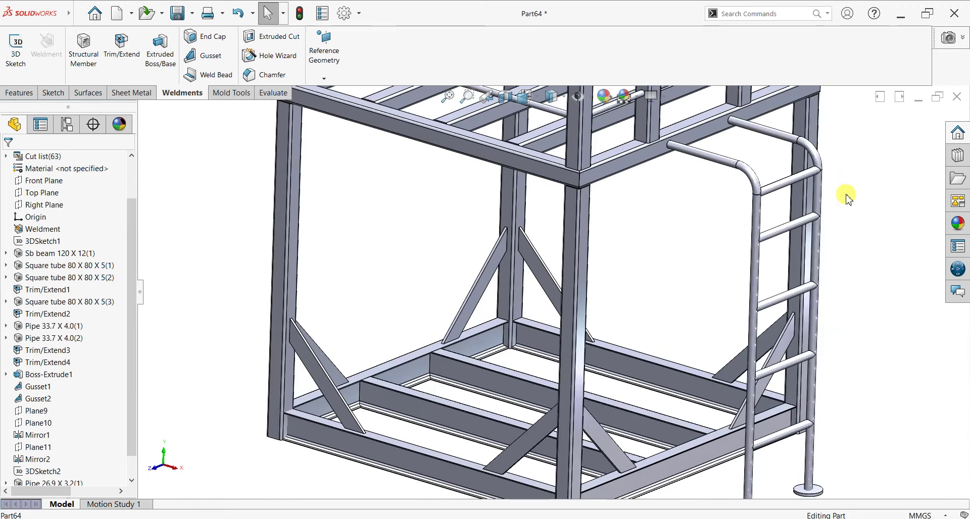
{"action": "scroll", "coordinate": [861, 259], "scroll_direction": "up", "scroll_amount": 2}
{"action": "scroll", "coordinate": [862, 275], "scroll_direction": "up", "scroll_amount": 1}
{"action": "scroll", "coordinate": [854, 253], "scroll_direction": "up", "scroll_amount": 3}
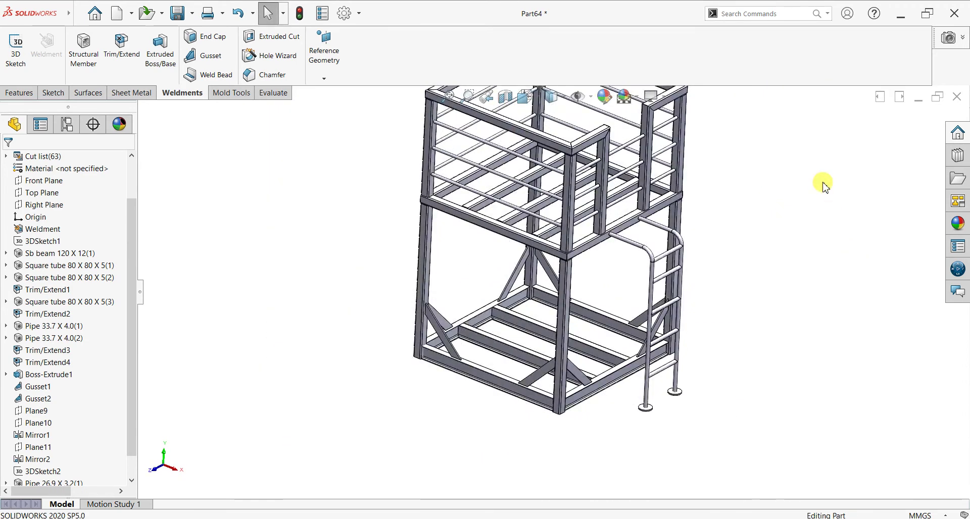
{"action": "scroll", "coordinate": [620, 213], "scroll_direction": "down", "scroll_amount": 2}
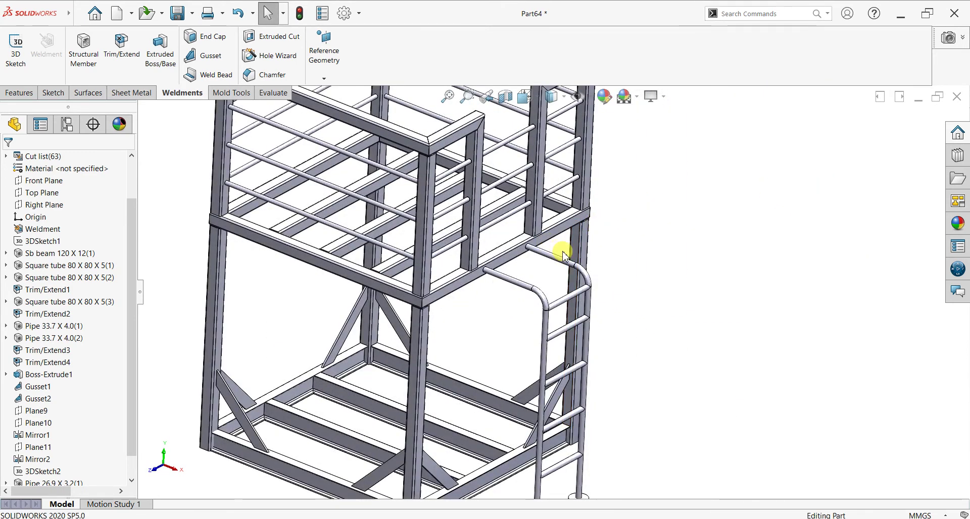
{"action": "key", "text": "space"}
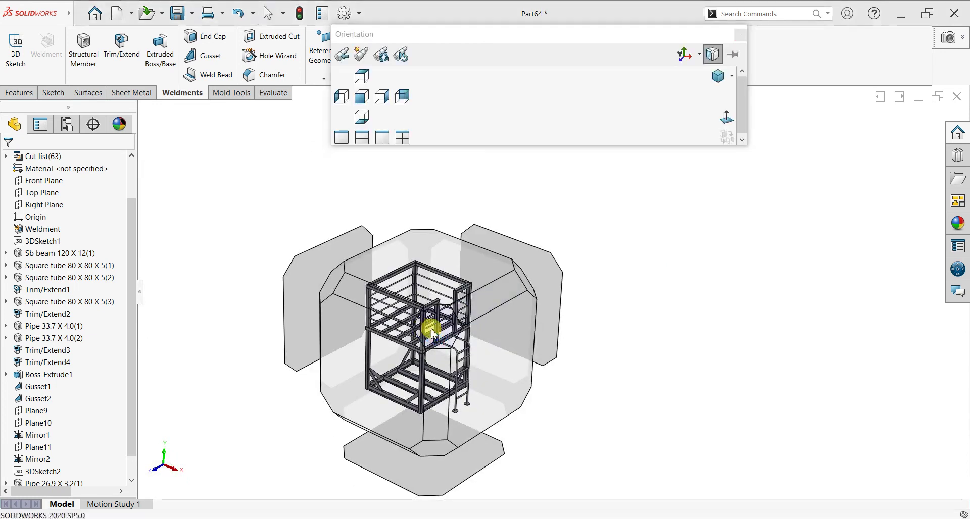
{"action": "left_click", "coordinate": [431, 331]}
Step: View an upper-frame tube face-on, then reorient and fit the whole platform, dismissing the unsaved reminder
{"action": "scroll", "coordinate": [500, 232], "scroll_direction": "down", "scroll_amount": 2}
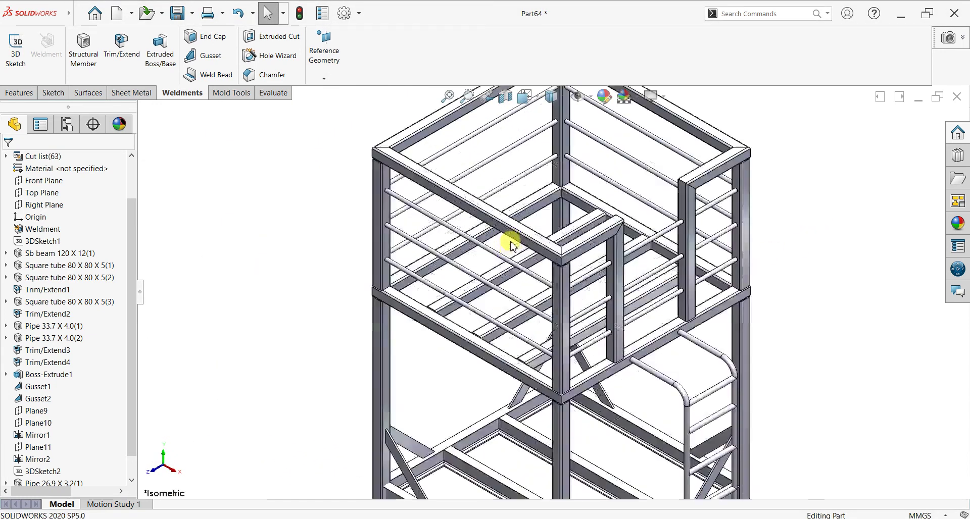
{"action": "left_click", "coordinate": [545, 196]}
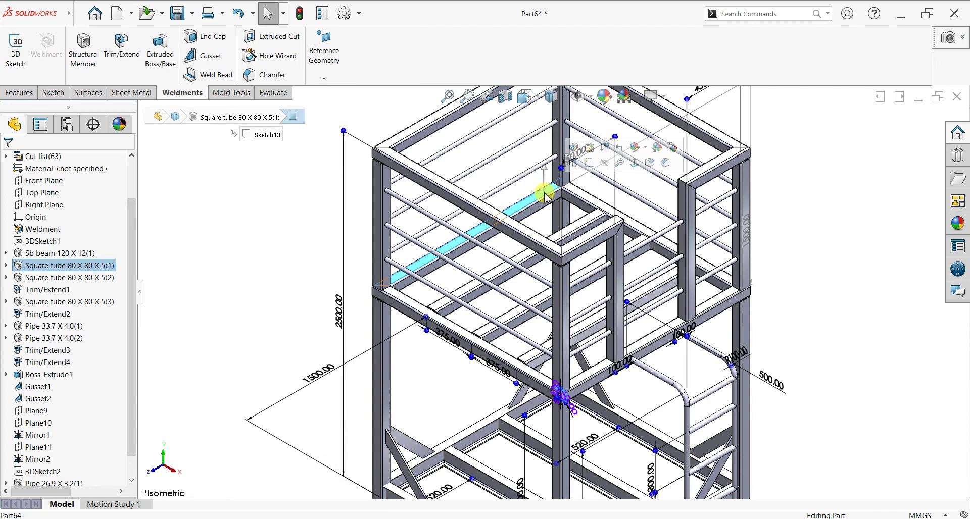
{"action": "key", "text": "ctrl+8"}
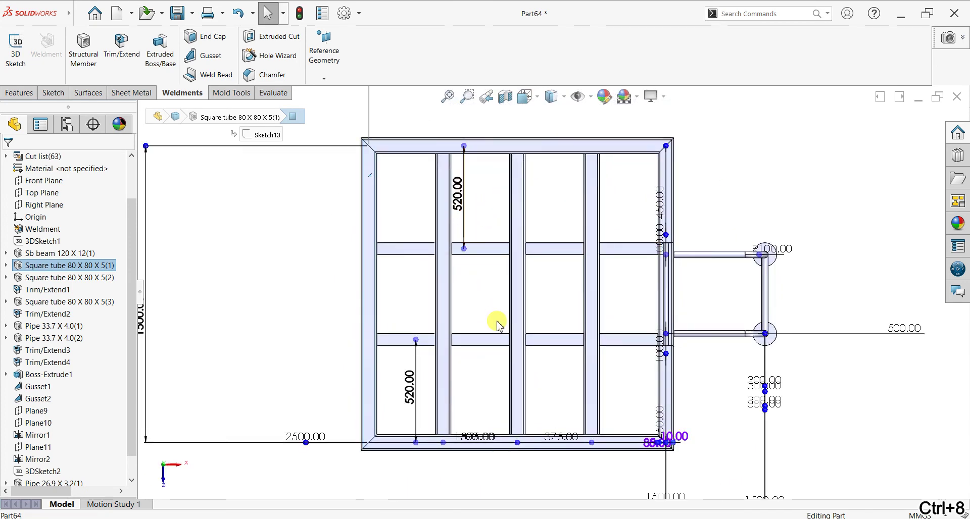
{"action": "middle_click_drag", "start_coordinate": [498, 326], "coordinate": [470, 198]}
{"action": "scroll", "coordinate": [467, 196], "scroll_direction": "down", "scroll_amount": 2}
{"action": "scroll", "coordinate": [465, 200], "scroll_direction": "down", "scroll_amount": 2}
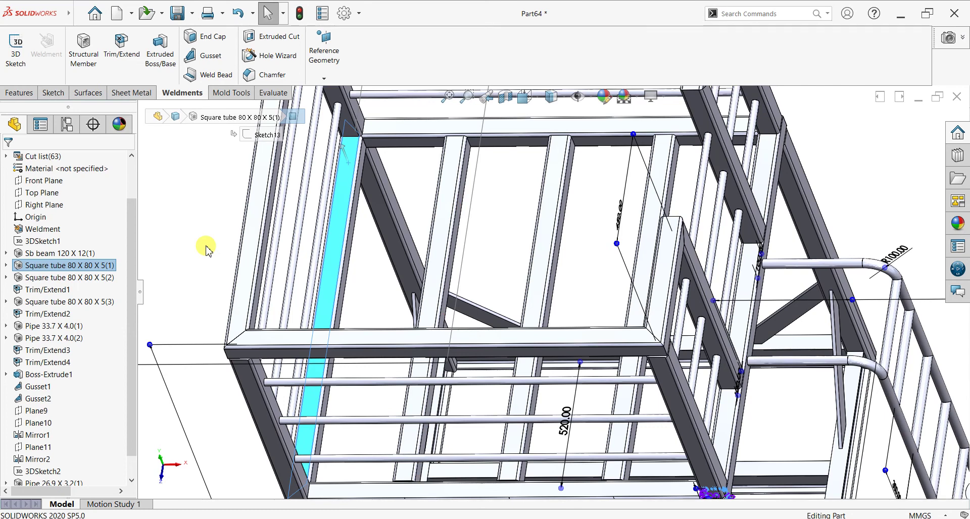
{"action": "mouse_move", "coordinate": [515, 261]}
{"action": "middle_mouse_down"}
{"action": "mouse_move", "coordinate": [543, 230]}
{"action": "mouse_move", "coordinate": [472, 180]}
{"action": "middle_mouse_up"}
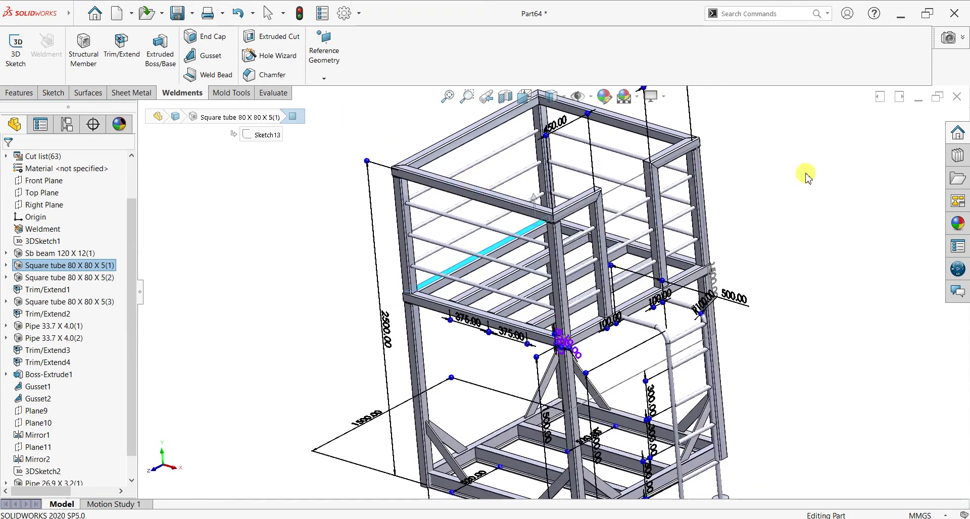
{"action": "key", "text": "f"}
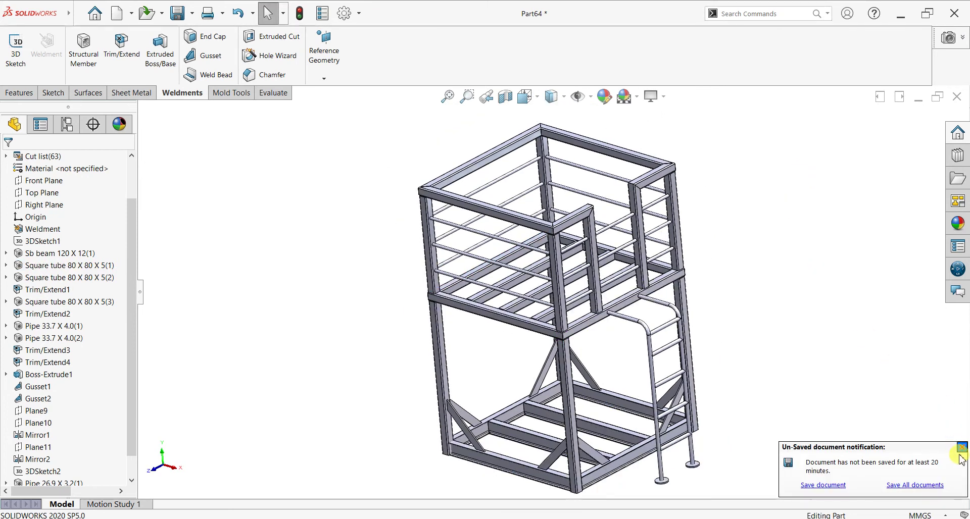
{"action": "left_click", "coordinate": [962, 448]}
{"action": "mouse_move", "coordinate": [687, 346]}
{"action": "middle_mouse_down"}
{"action": "mouse_move", "coordinate": [689, 299]}
{"action": "mouse_move", "coordinate": [672, 325]}
{"action": "mouse_move", "coordinate": [691, 340]}
{"action": "mouse_move", "coordinate": [692, 328]}
{"action": "middle_mouse_up"}
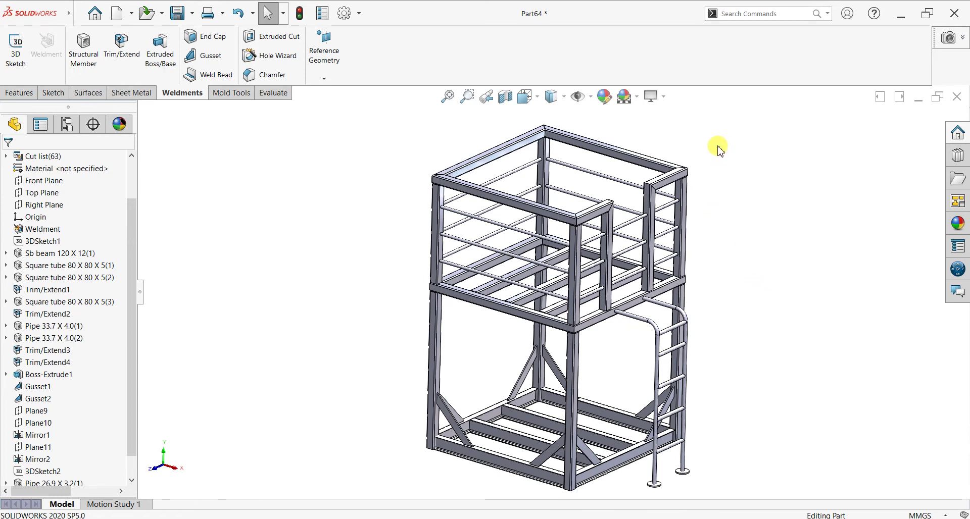
Step: Section the model along the Top Plane, raised to 1558 mm through the top frame
{"action": "left_click", "coordinate": [20, 93]}
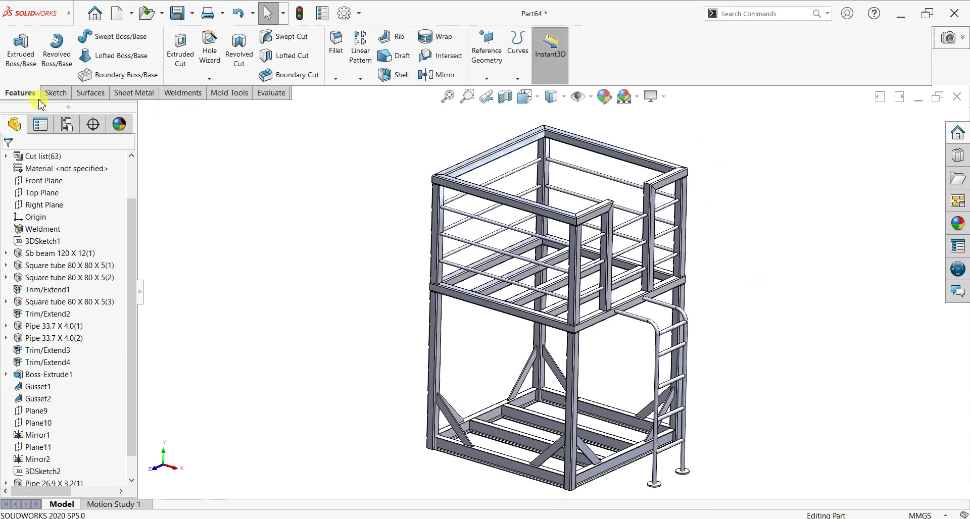
{"action": "left_click", "coordinate": [487, 96]}
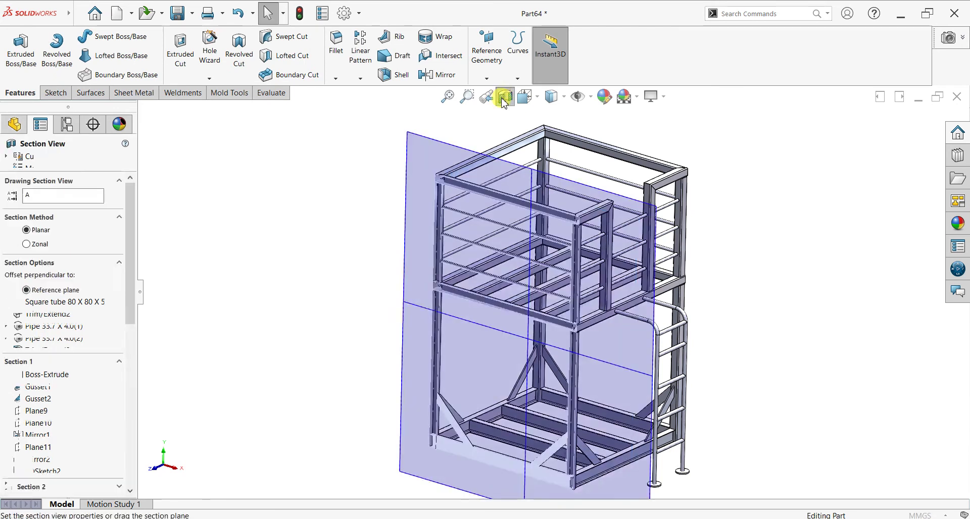
{"action": "left_click", "coordinate": [45, 377]}
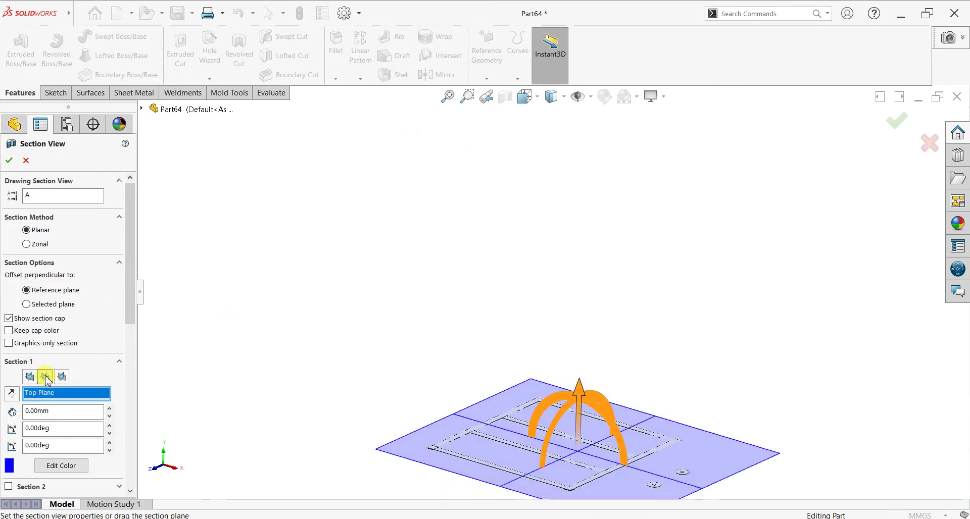
{"action": "mouse_move", "coordinate": [578, 397]}
{"action": "left_mouse_down"}
{"action": "mouse_move", "coordinate": [575, 180]}
{"action": "mouse_move", "coordinate": [582, 216]}
{"action": "left_mouse_up"}
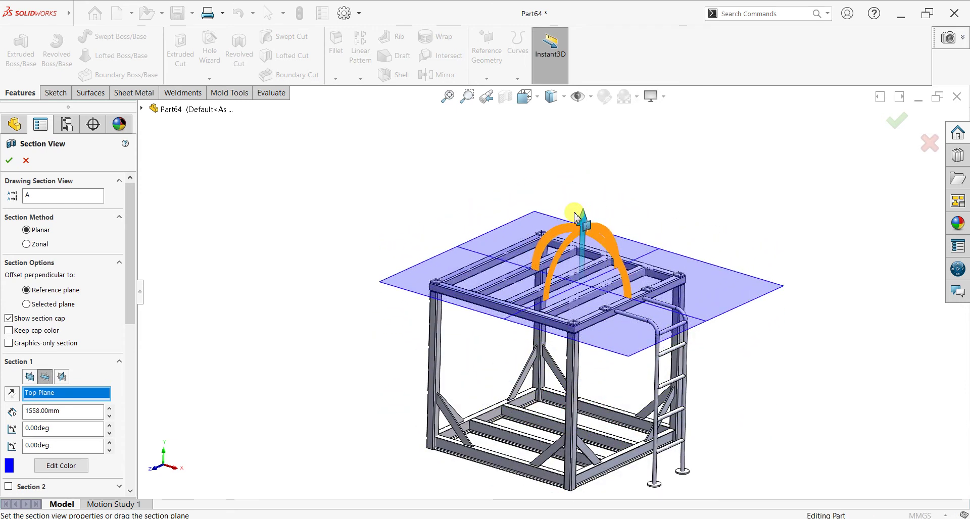
{"action": "left_click", "coordinate": [894, 126]}
Step: Open Sketch192 on a top-frame tube's top face and view it face-on
{"action": "scroll", "coordinate": [502, 253], "scroll_direction": "down", "scroll_amount": 5}
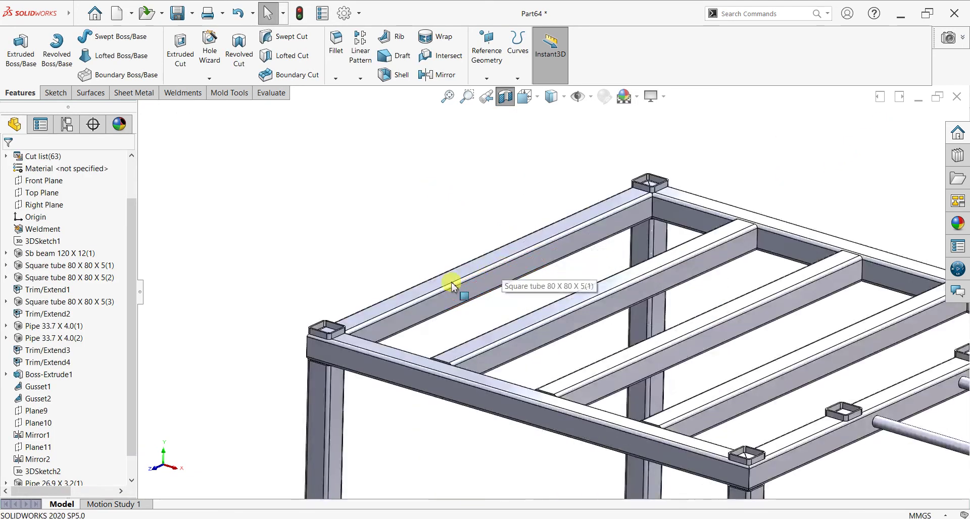
{"action": "left_click", "coordinate": [440, 274]}
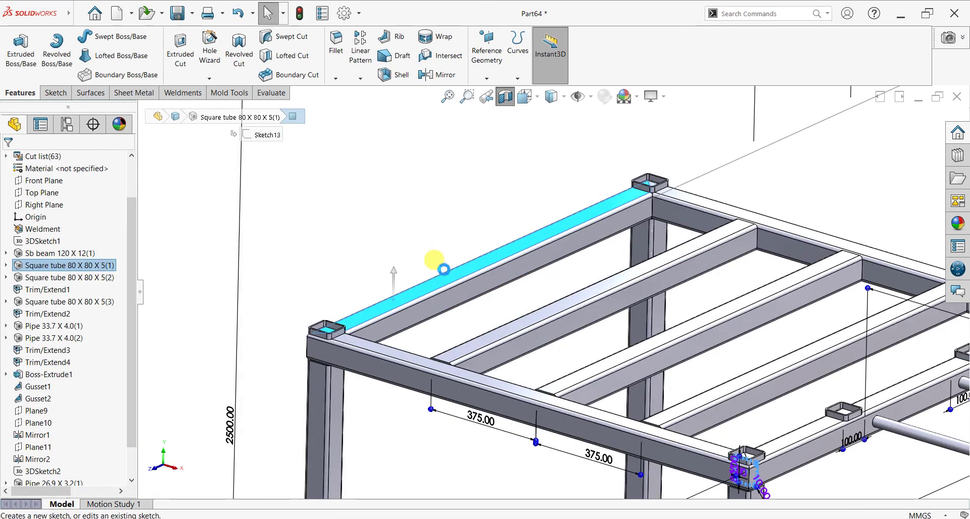
{"action": "key", "text": "ctrl+8"}
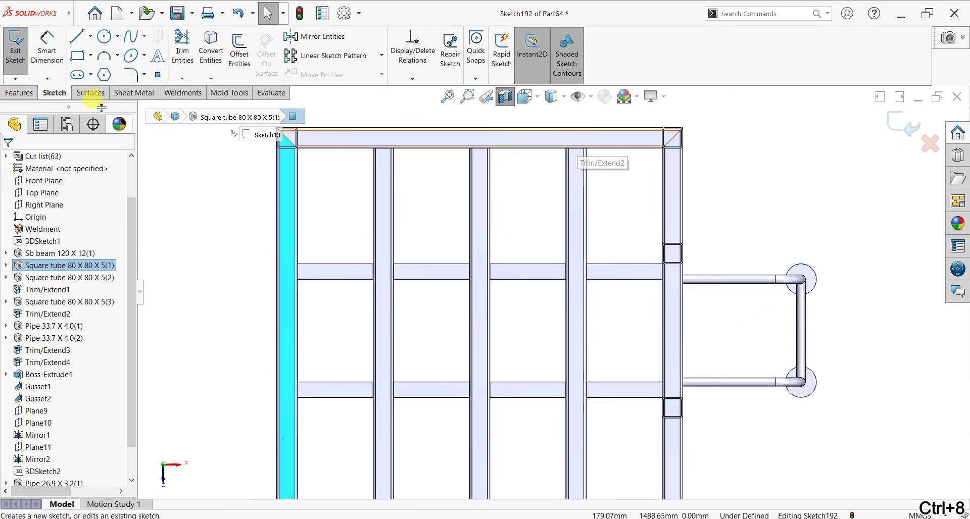
Step: Draw a corner rectangle from the frame's top-left corner to its bottom-right corner
{"action": "left_click", "coordinate": [78, 56]}
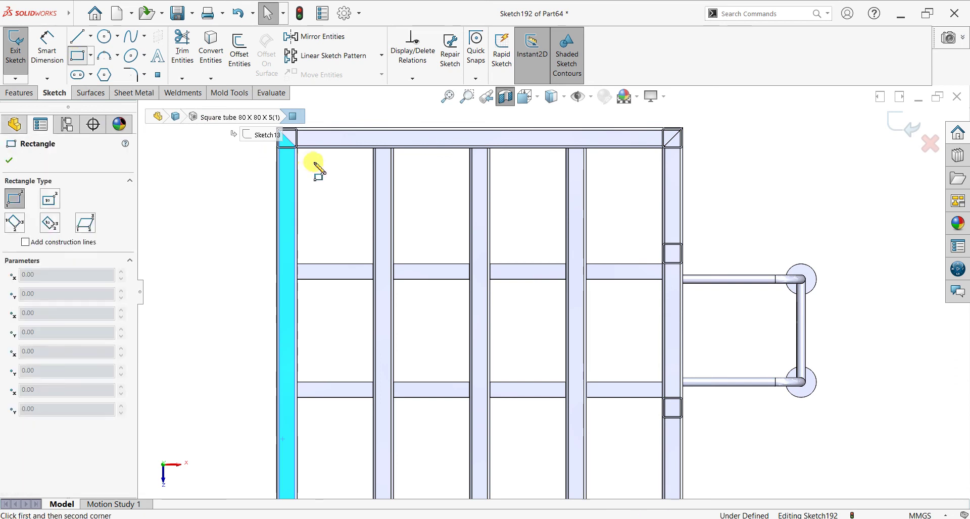
{"action": "scroll", "coordinate": [354, 169], "scroll_direction": "up", "scroll_amount": 1}
{"action": "scroll", "coordinate": [328, 172], "scroll_direction": "down", "scroll_amount": 3}
{"action": "scroll", "coordinate": [343, 177], "scroll_direction": "down", "scroll_amount": 2}
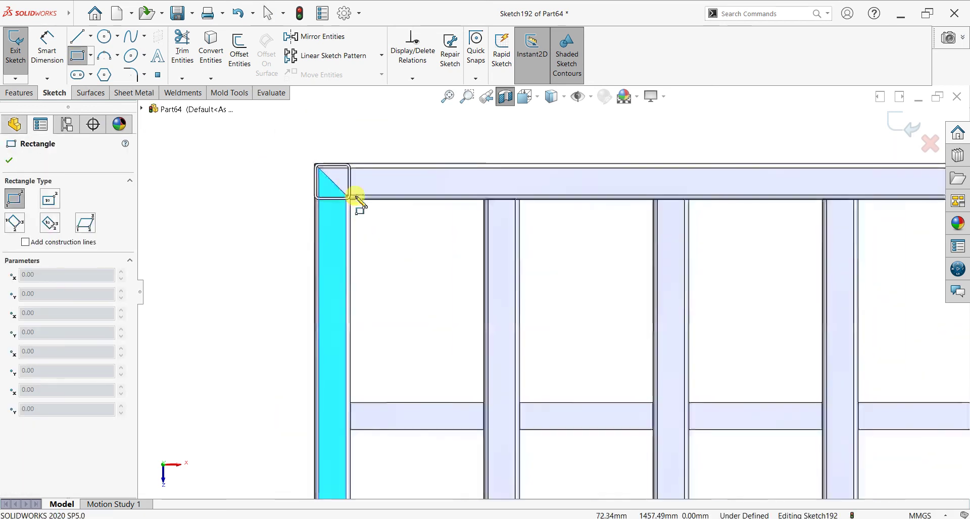
{"action": "left_click", "coordinate": [326, 169]}
{"action": "scroll", "coordinate": [606, 343], "scroll_direction": "up", "scroll_amount": 1}
{"action": "scroll", "coordinate": [708, 430], "scroll_direction": "up", "scroll_amount": 4}
{"action": "scroll", "coordinate": [763, 472], "scroll_direction": "up", "scroll_amount": 2}
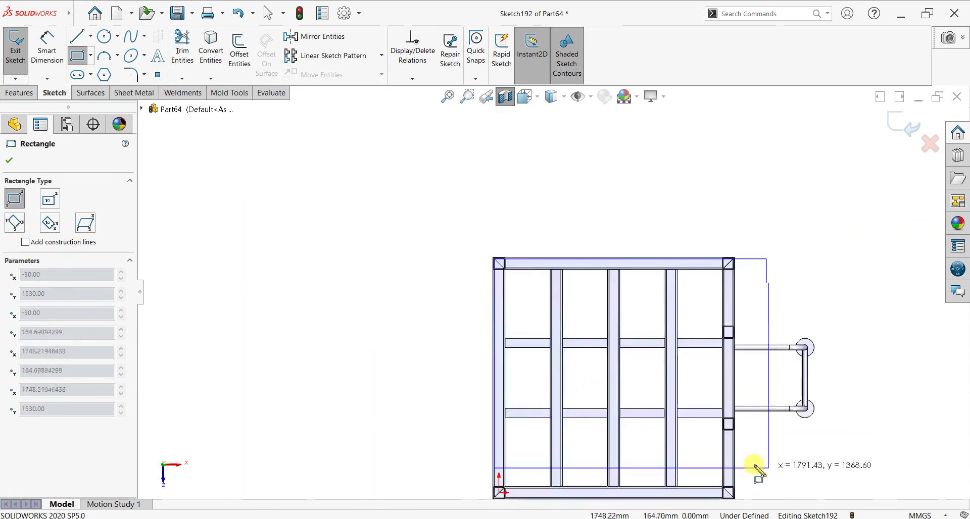
{"action": "scroll", "coordinate": [753, 468], "scroll_direction": "down", "scroll_amount": 3}
{"action": "scroll", "coordinate": [703, 467], "scroll_direction": "down", "scroll_amount": 2}
{"action": "scroll", "coordinate": [682, 444], "scroll_direction": "down", "scroll_amount": 1}
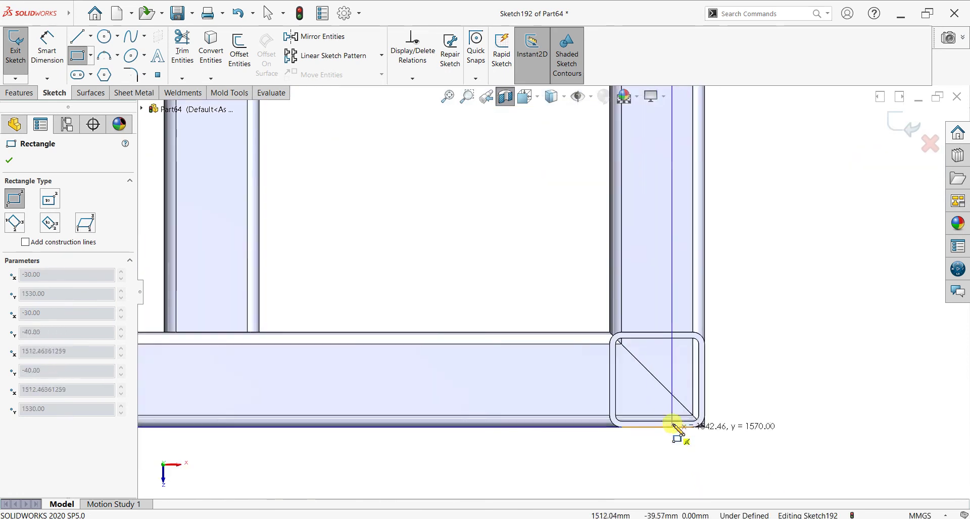
{"action": "left_click", "coordinate": [693, 416]}
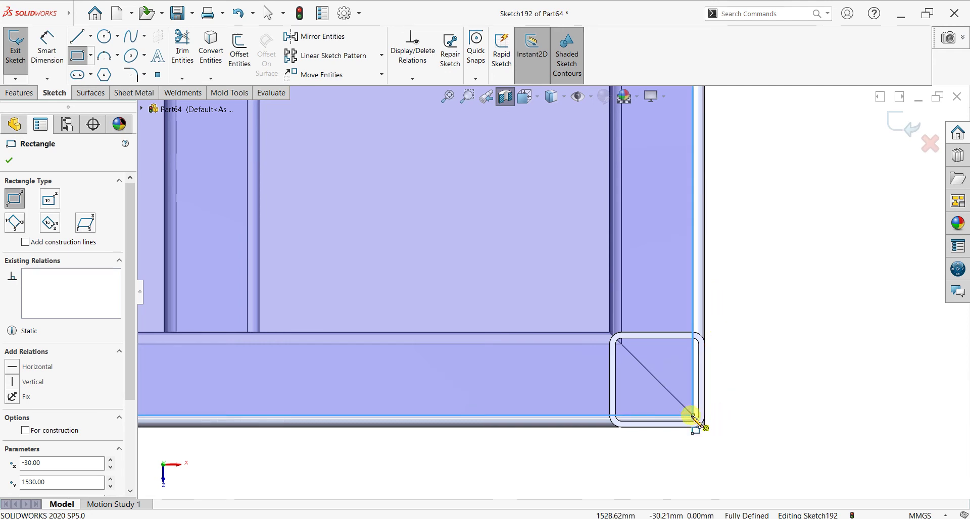
{"action": "left_click", "coordinate": [9, 160]}
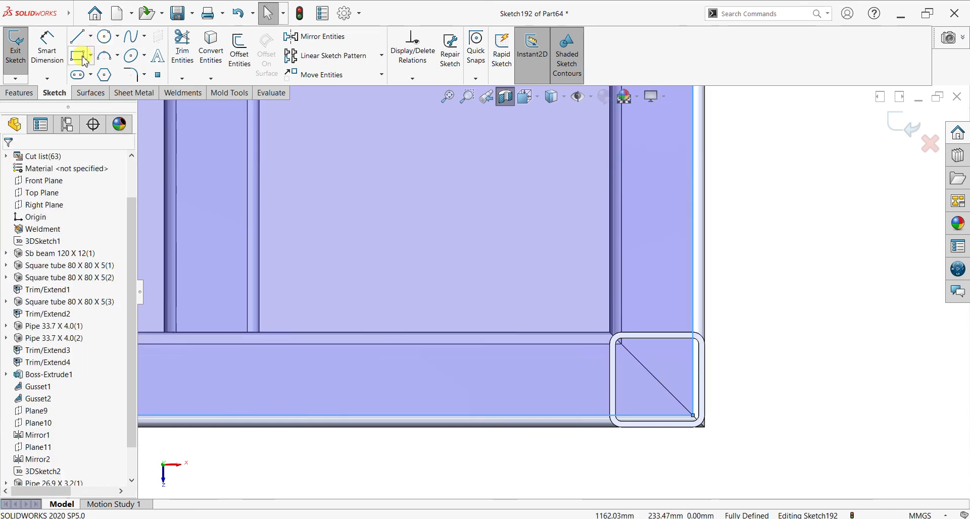
Step: Draw a small rectangle around the bottom-right corner post, then return to Select
{"action": "key", "text": "Return"}
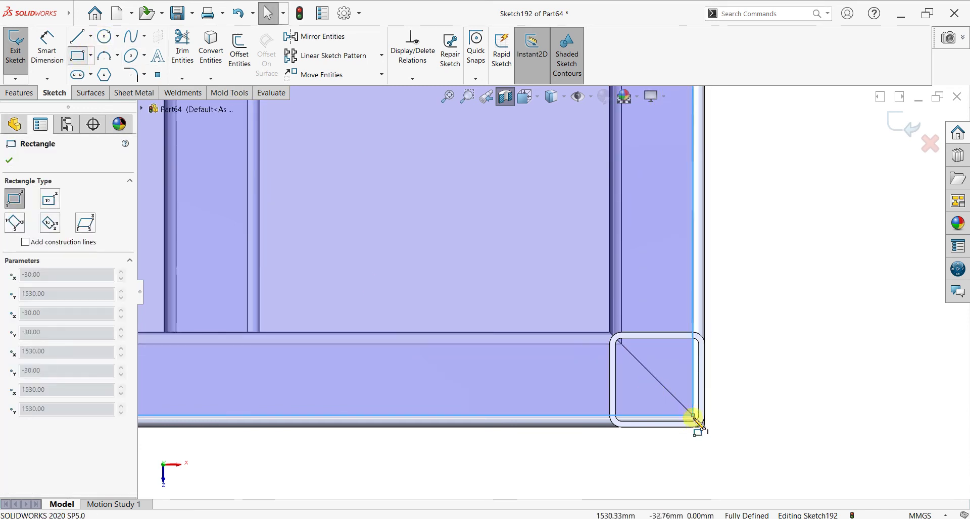
{"action": "left_click", "coordinate": [694, 417]}
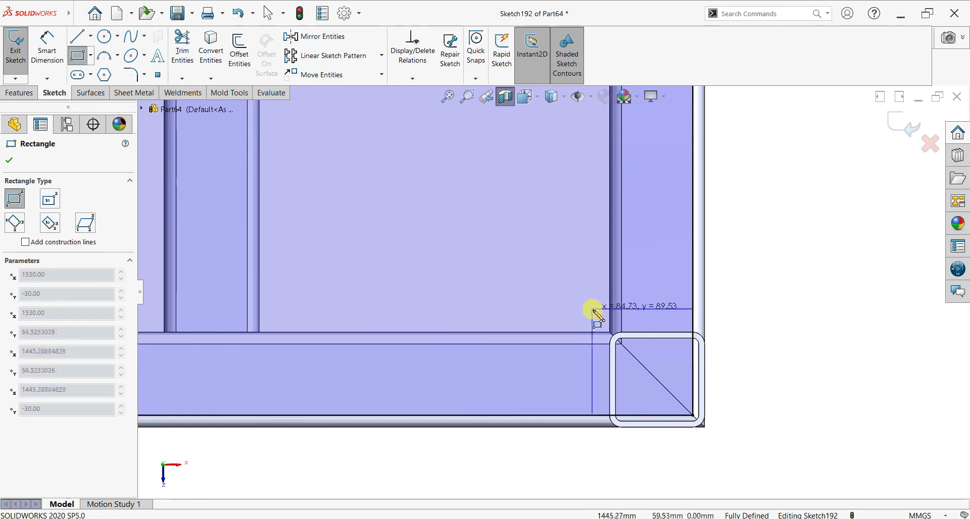
{"action": "left_click", "coordinate": [593, 311]}
{"action": "right_click", "coordinate": [745, 266]}
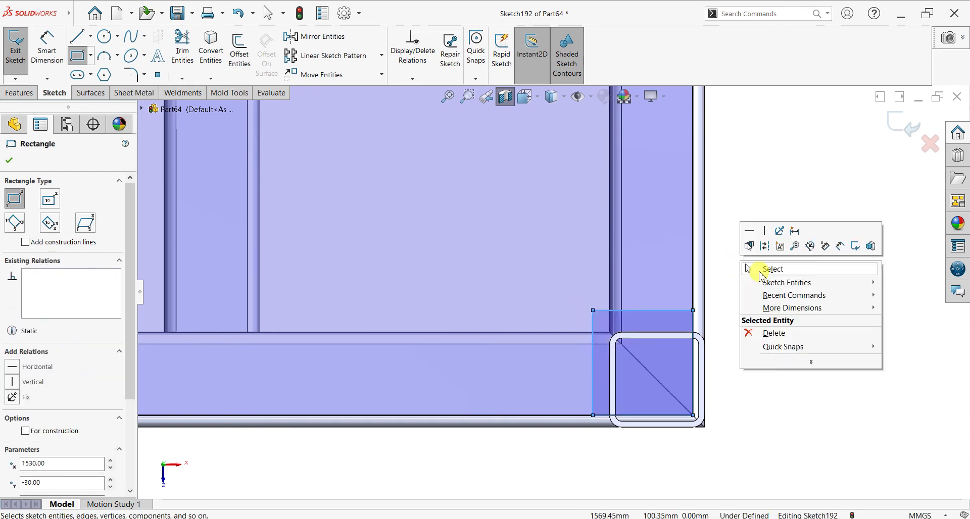
{"action": "left_click", "coordinate": [756, 269]}
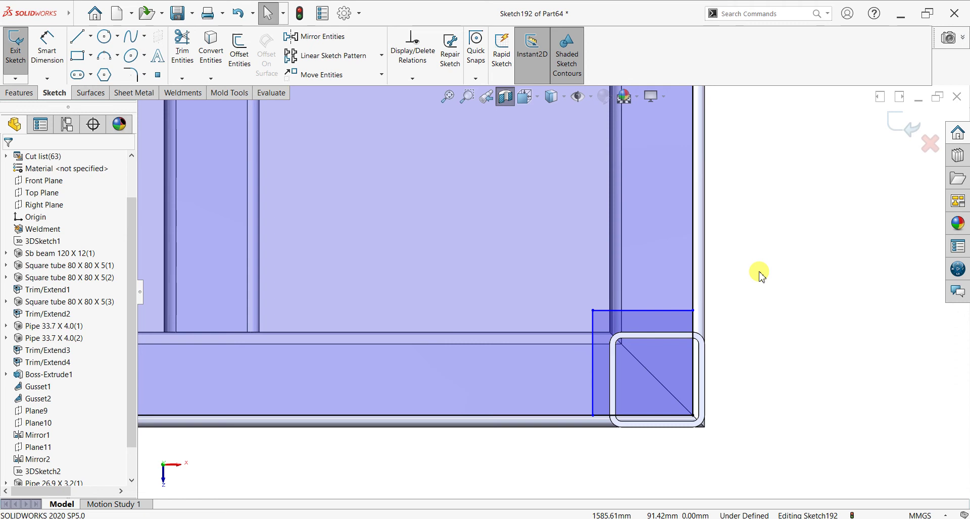
{"action": "scroll", "coordinate": [901, 393], "scroll_direction": "up", "scroll_amount": 3}
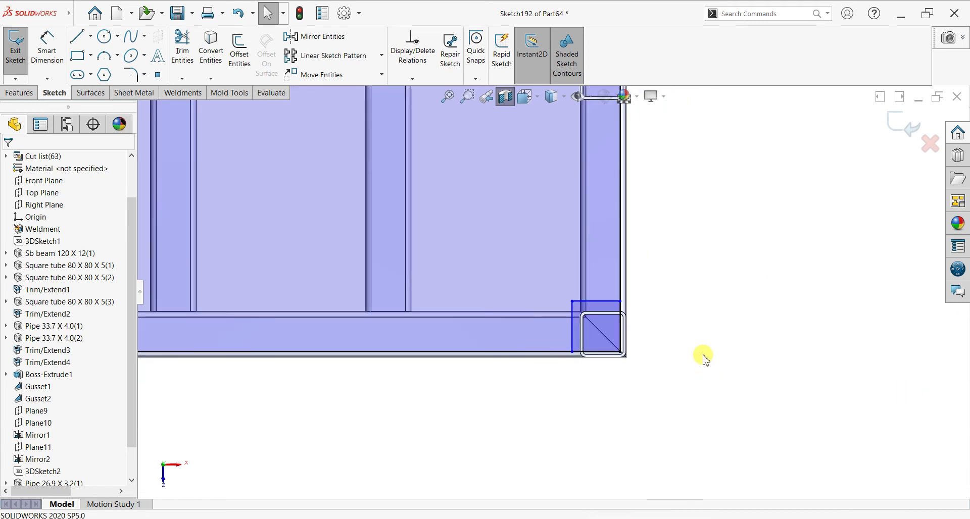
{"action": "scroll", "coordinate": [704, 356], "scroll_direction": "up", "scroll_amount": 3}
{"action": "scroll", "coordinate": [505, 217], "scroll_direction": "down", "scroll_amount": 2}
{"action": "scroll", "coordinate": [559, 197], "scroll_direction": "up", "scroll_amount": 2}
{"action": "scroll", "coordinate": [570, 212], "scroll_direction": "down", "scroll_amount": 3}
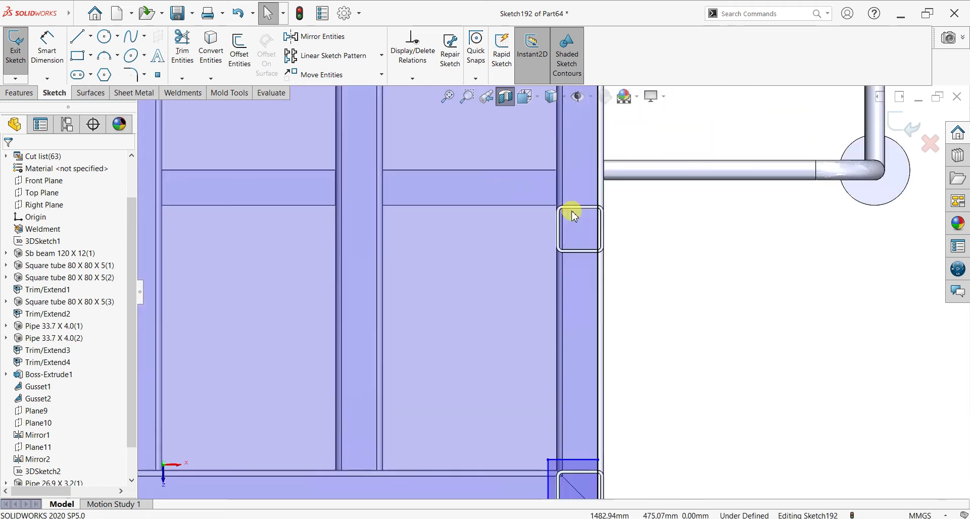
{"action": "scroll", "coordinate": [627, 251], "scroll_direction": "up", "scroll_amount": 2}
{"action": "scroll", "coordinate": [626, 251], "scroll_direction": "up", "scroll_amount": 2}
{"action": "scroll", "coordinate": [625, 249], "scroll_direction": "up", "scroll_amount": 2}
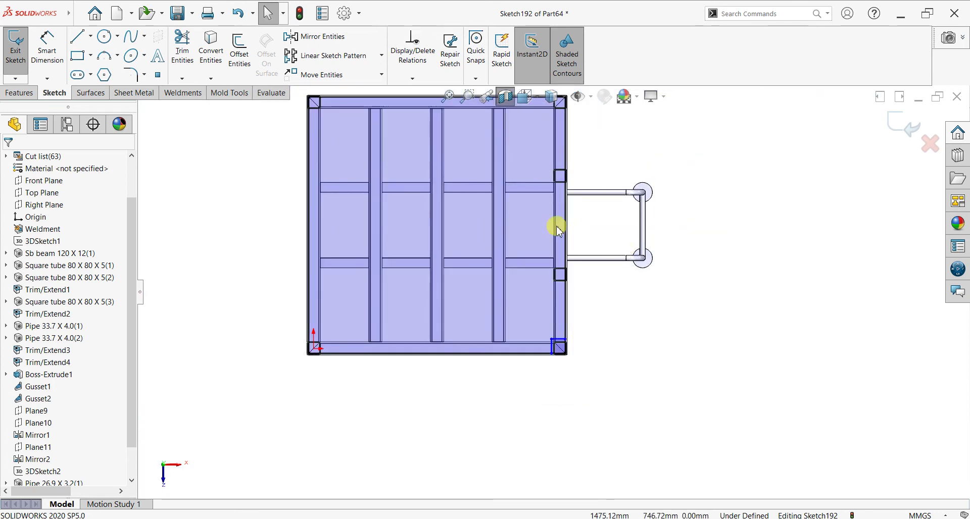
{"action": "scroll", "coordinate": [559, 231], "scroll_direction": "down", "scroll_amount": 2}
{"action": "scroll", "coordinate": [585, 298], "scroll_direction": "down", "scroll_amount": 2}
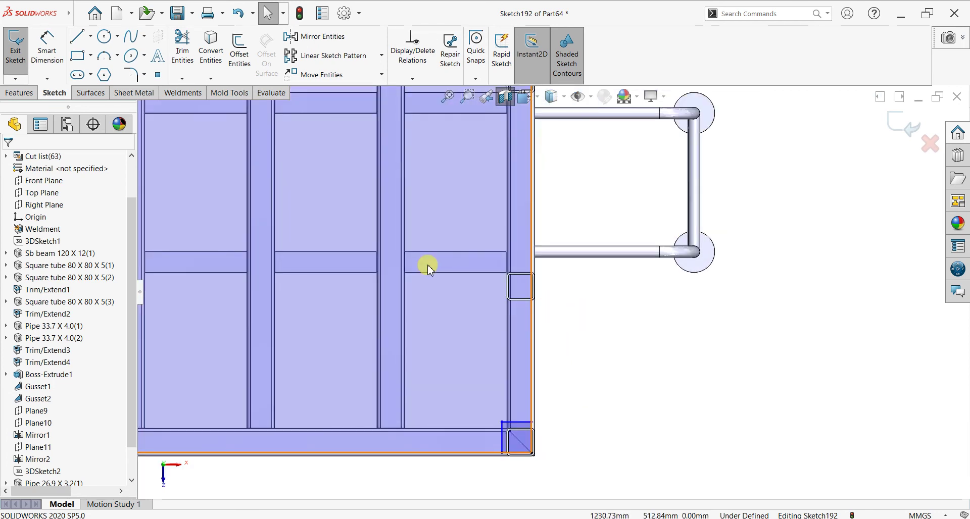
Step: Dimension the corner rectangle's right side to 90 mm
{"action": "left_click", "coordinate": [47, 48]}
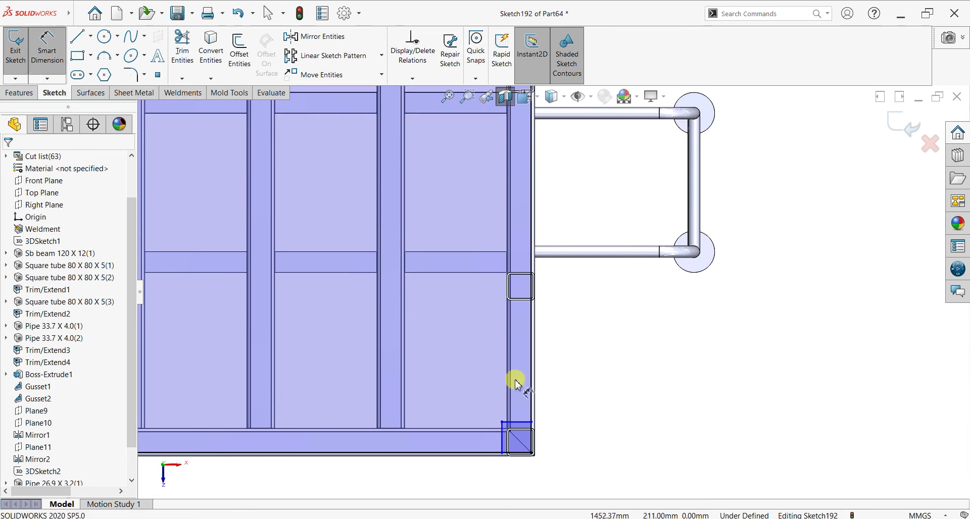
{"action": "scroll", "coordinate": [536, 417], "scroll_direction": "down", "scroll_amount": 2}
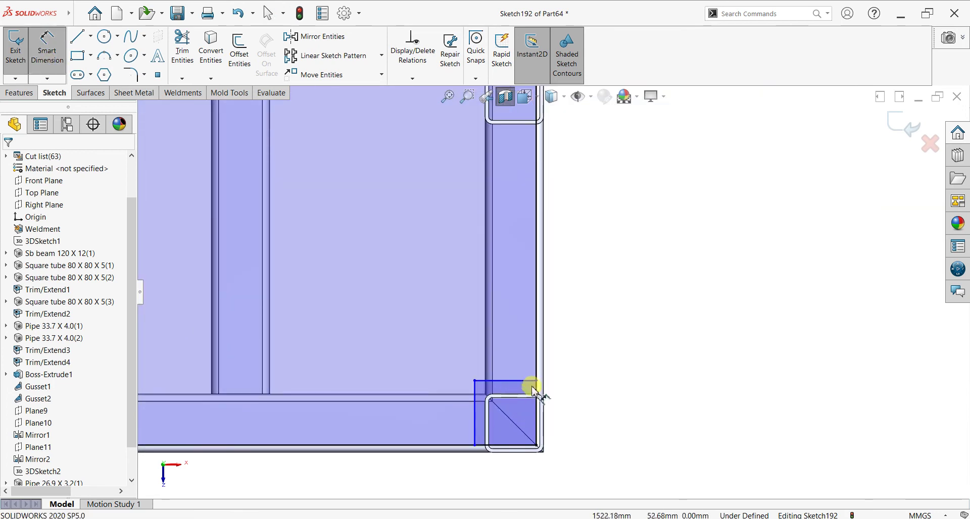
{"action": "left_click", "coordinate": [537, 382]}
{"action": "left_click", "coordinate": [536, 446]}
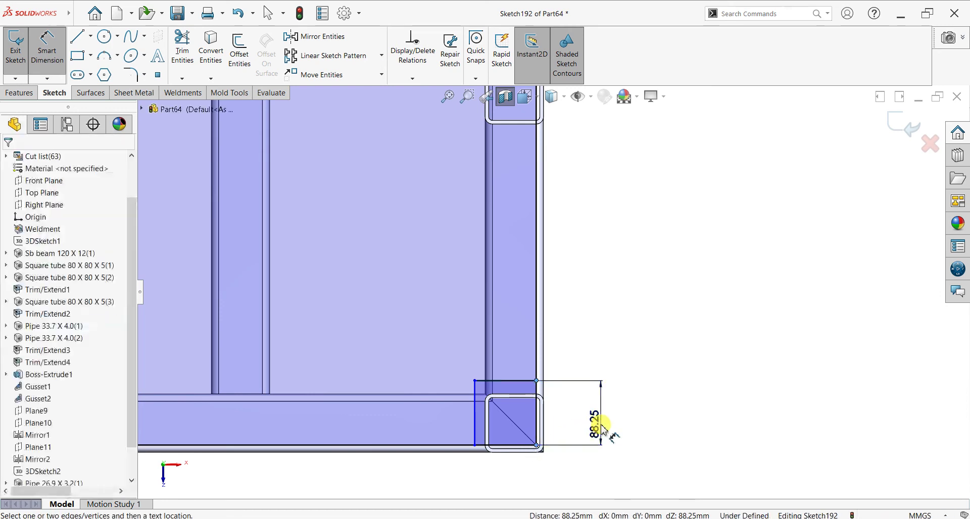
{"action": "left_click", "coordinate": [602, 427]}
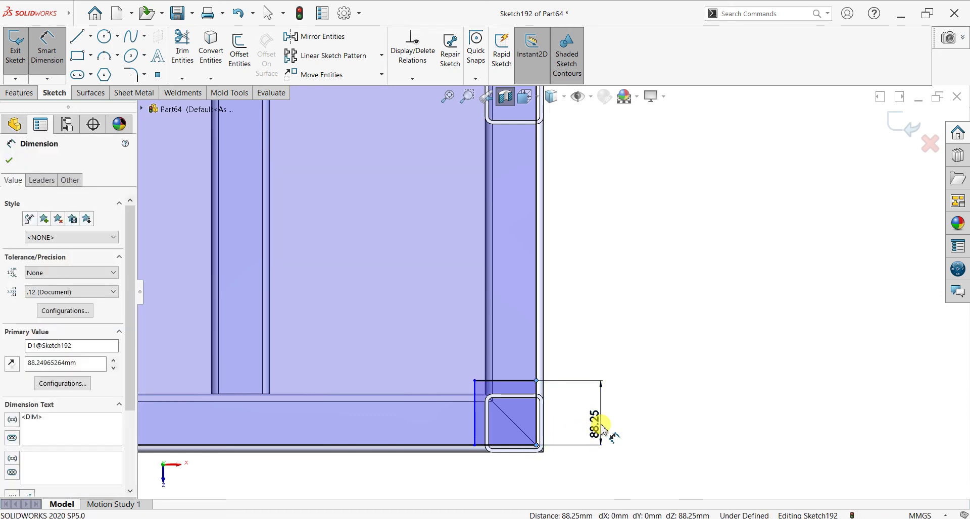
{"action": "type", "text": "90"}
{"action": "key", "text": "Return"}
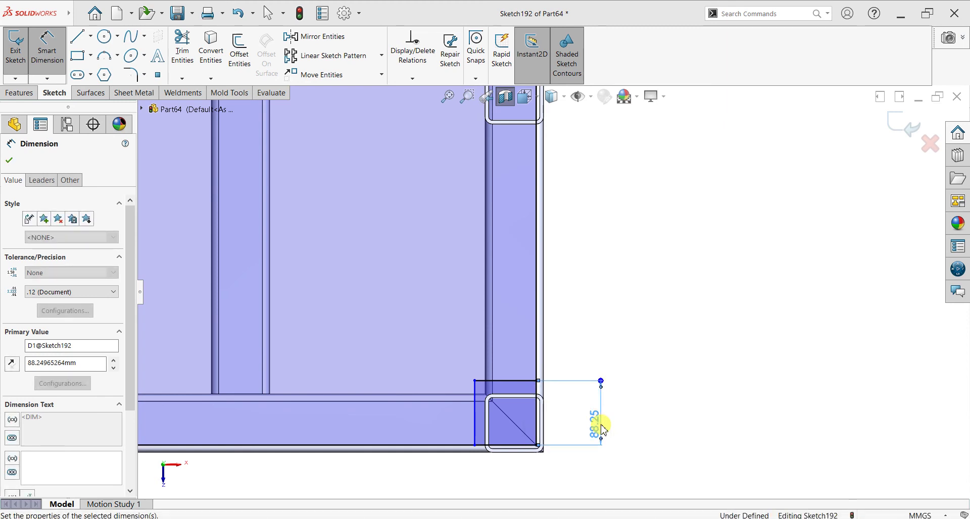
{"action": "type", "text": "90"}
Step: Add a driven 90.00 dimension on the left edge and delete the right-hand dimension
{"action": "left_click", "coordinate": [453, 417]}
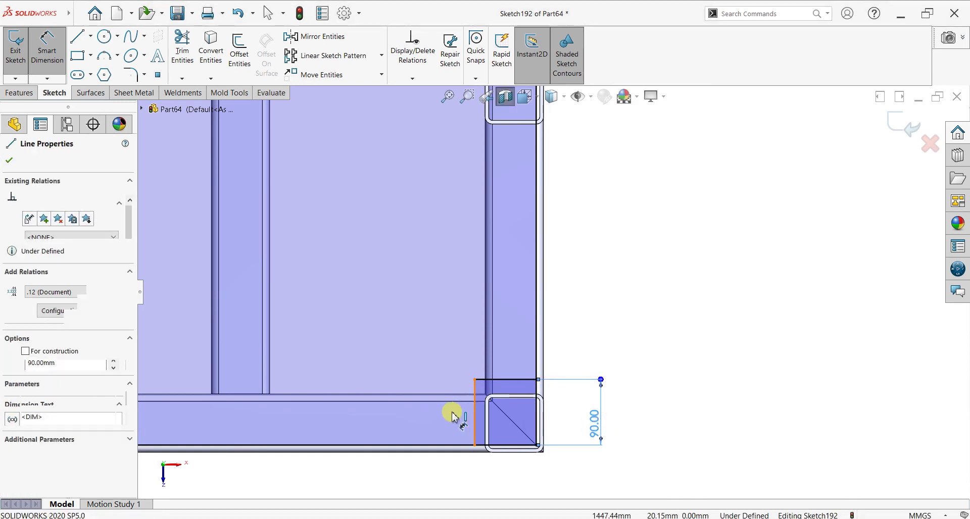
{"action": "left_click", "coordinate": [452, 414]}
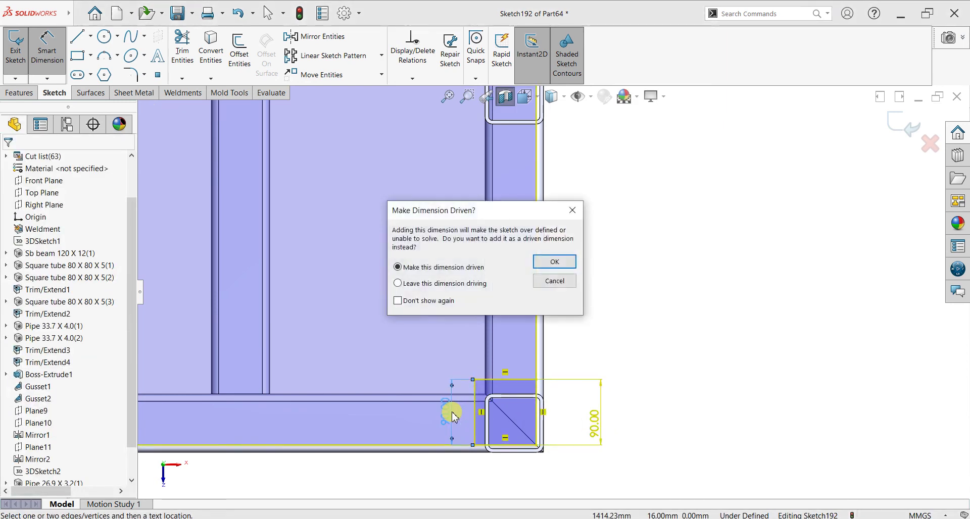
{"action": "left_click", "coordinate": [554, 261]}
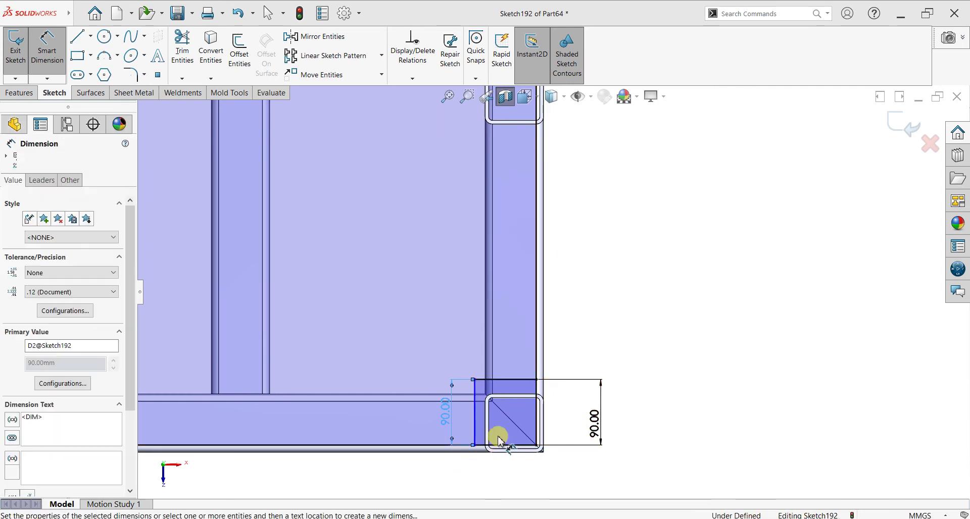
{"action": "scroll", "coordinate": [495, 433], "scroll_direction": "down", "scroll_amount": 2}
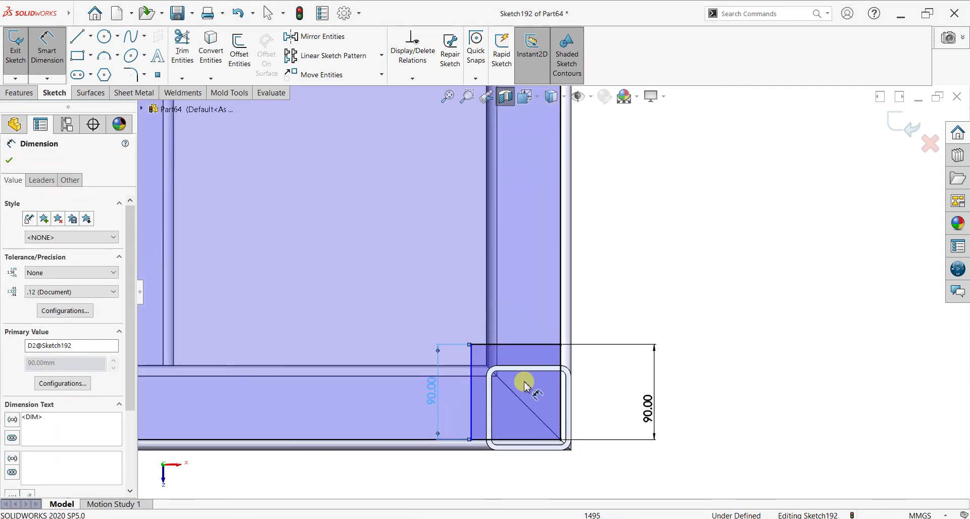
{"action": "left_click", "coordinate": [646, 411]}
{"action": "key", "text": "Delete"}
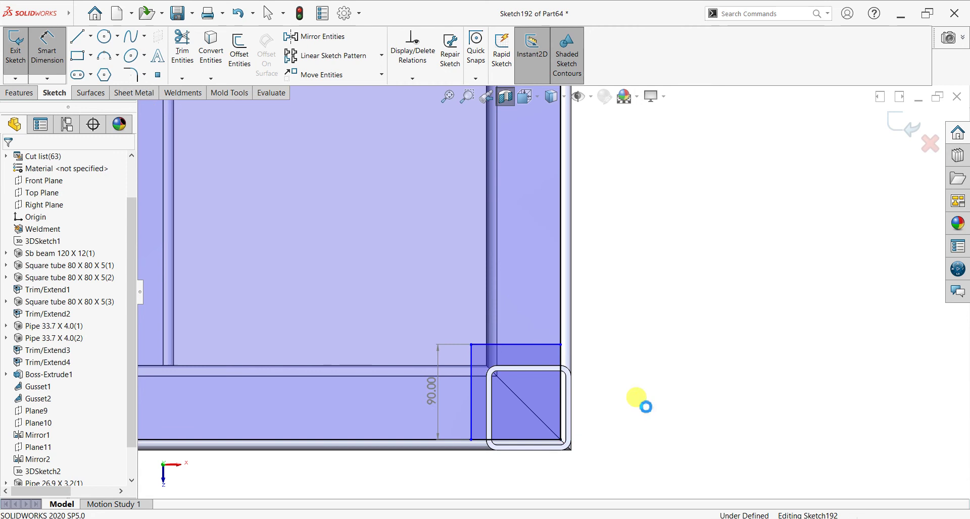
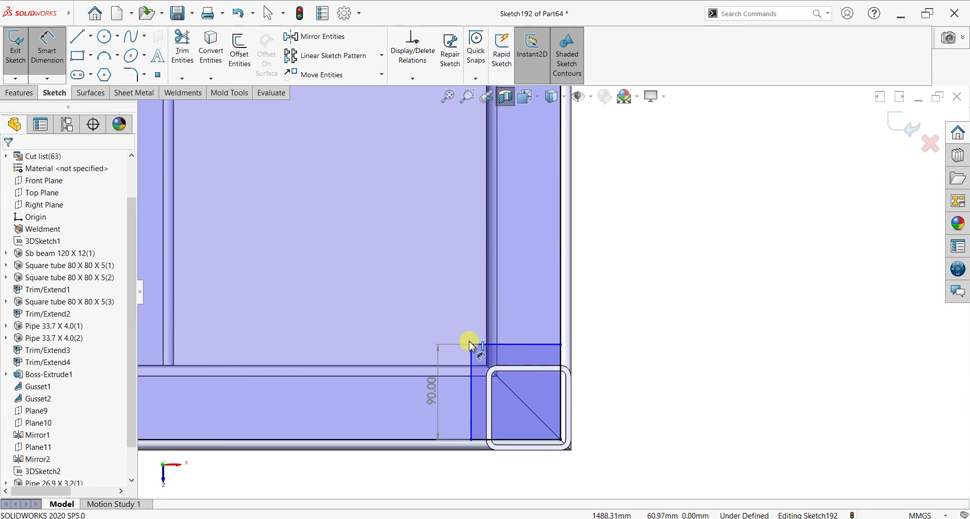
Step: Dimension the corner rectangle 20 mm above the square tube and 90 mm wide
{"action": "left_click", "coordinate": [531, 366]}
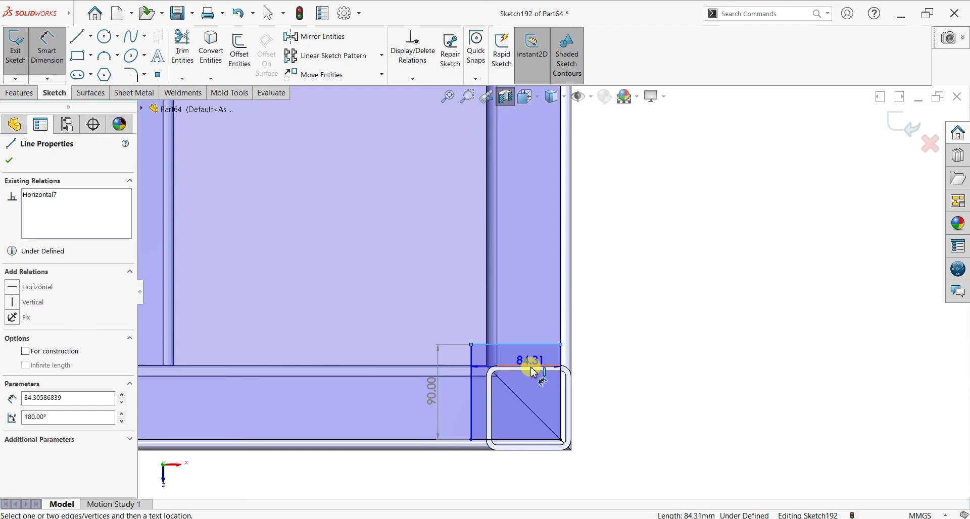
{"action": "left_click", "coordinate": [533, 372]}
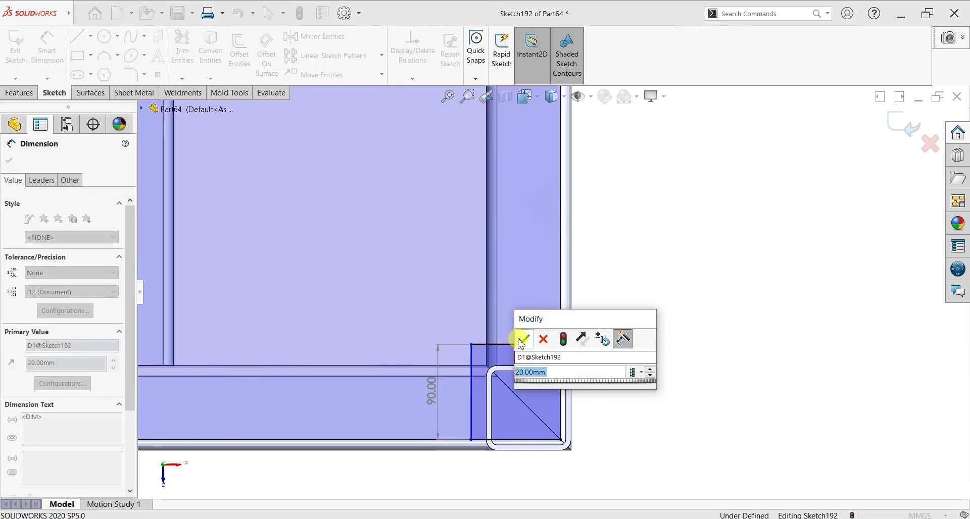
{"action": "left_click", "coordinate": [521, 340]}
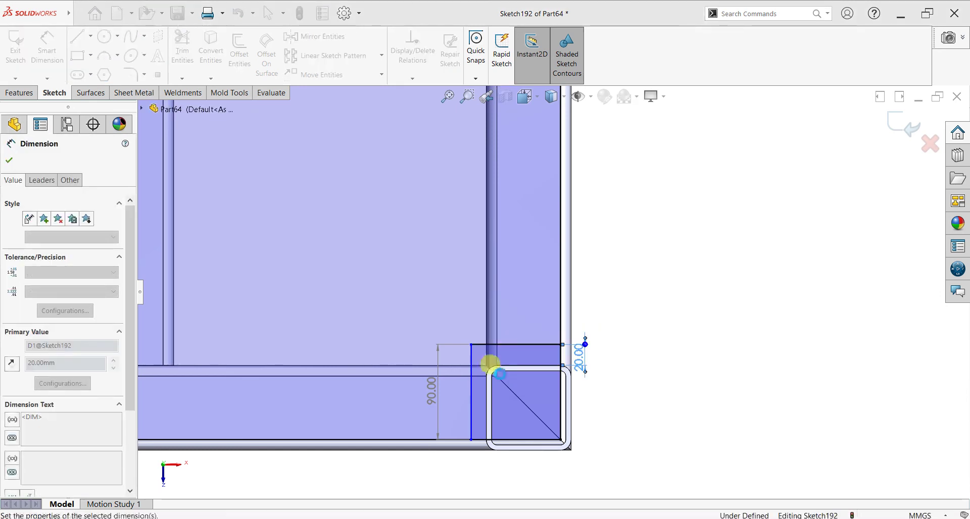
{"action": "left_click", "coordinate": [471, 419]}
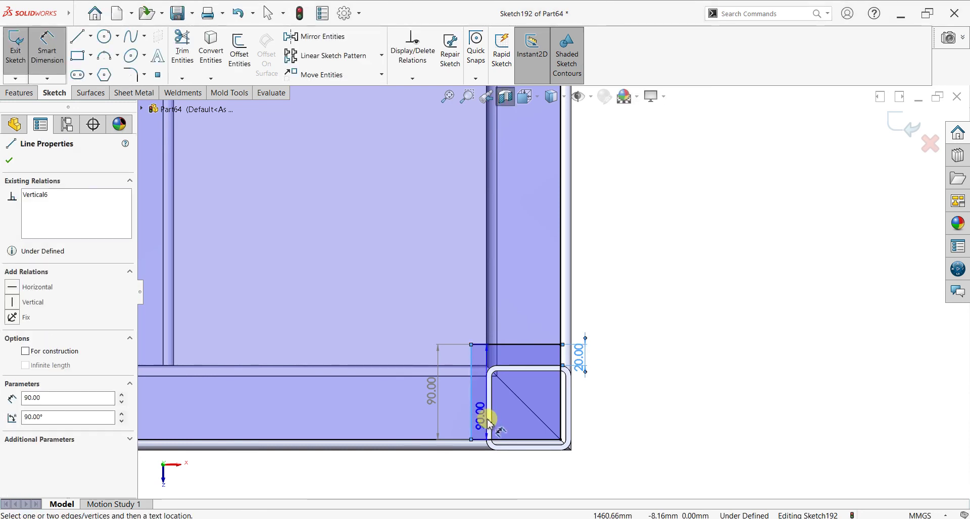
{"action": "scroll", "coordinate": [487, 421], "scroll_direction": "down", "scroll_amount": 2}
{"action": "scroll", "coordinate": [485, 422], "scroll_direction": "down", "scroll_amount": 1}
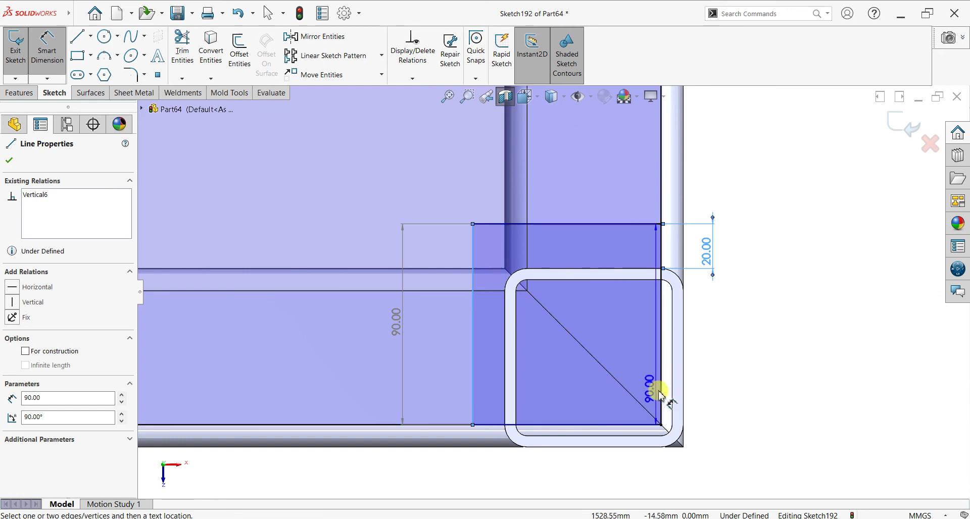
{"action": "left_click_drag", "start_coordinate": [660, 394], "coordinate": [586, 412]}
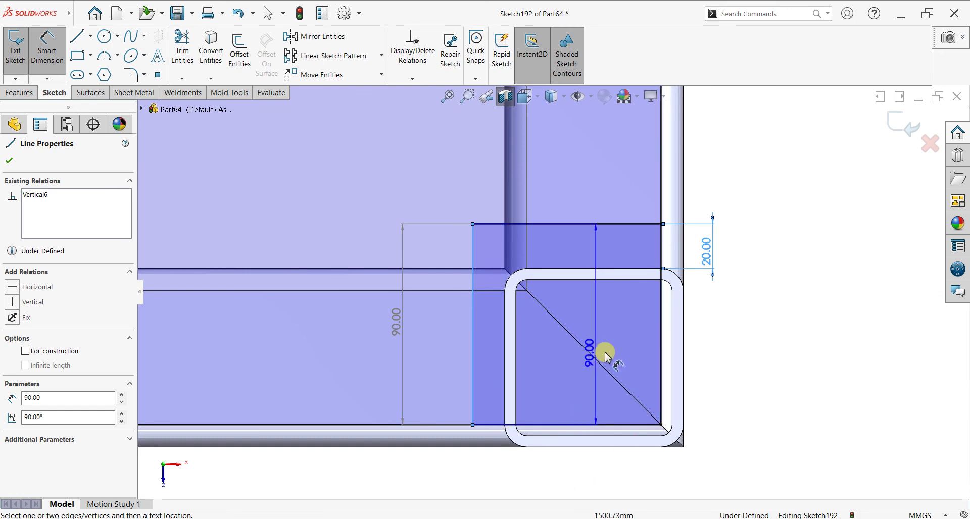
{"action": "left_click", "coordinate": [663, 364]}
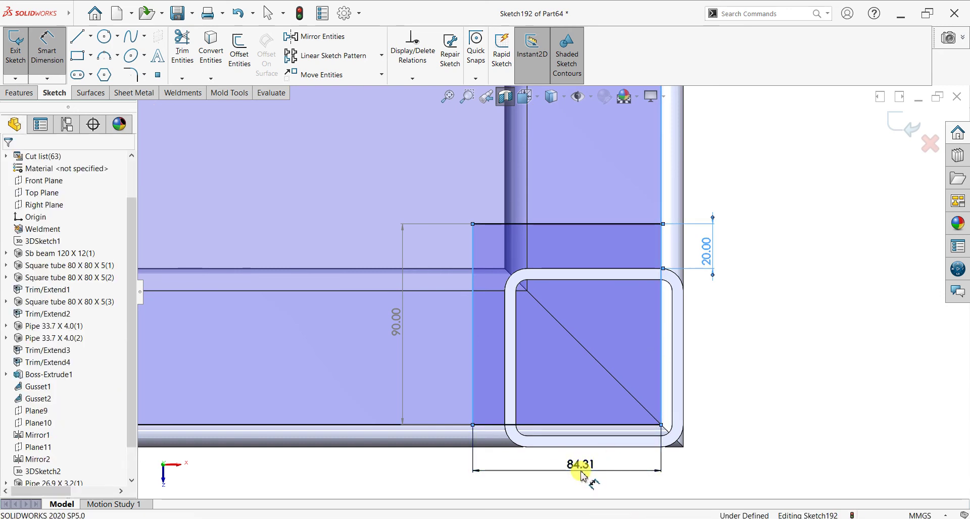
{"action": "left_click", "coordinate": [581, 475]}
{"action": "type", "text": "90"}
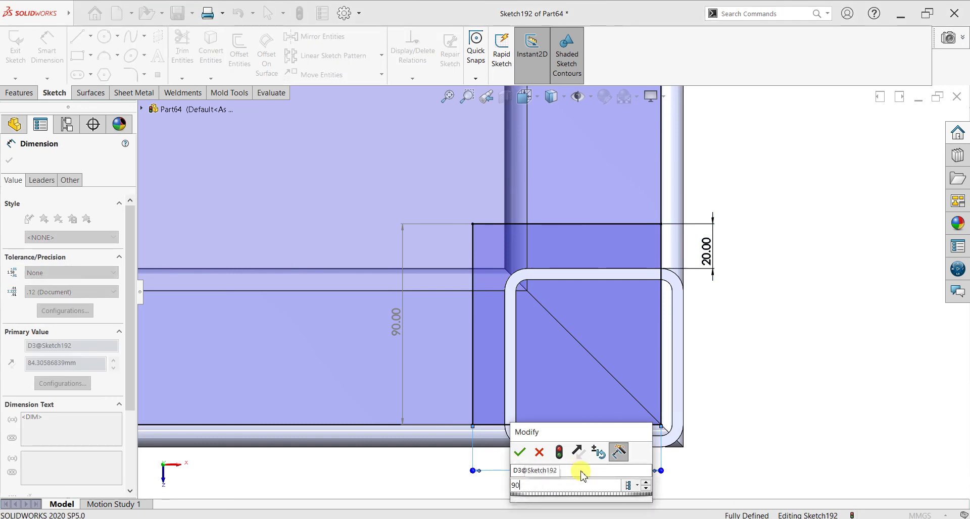
{"action": "key", "text": "Return"}
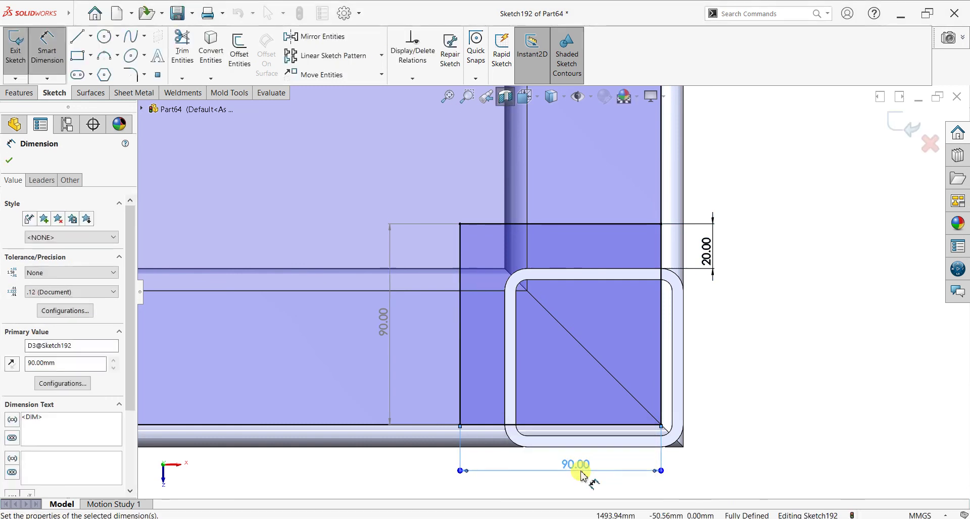
{"action": "left_click", "coordinate": [9, 160]}
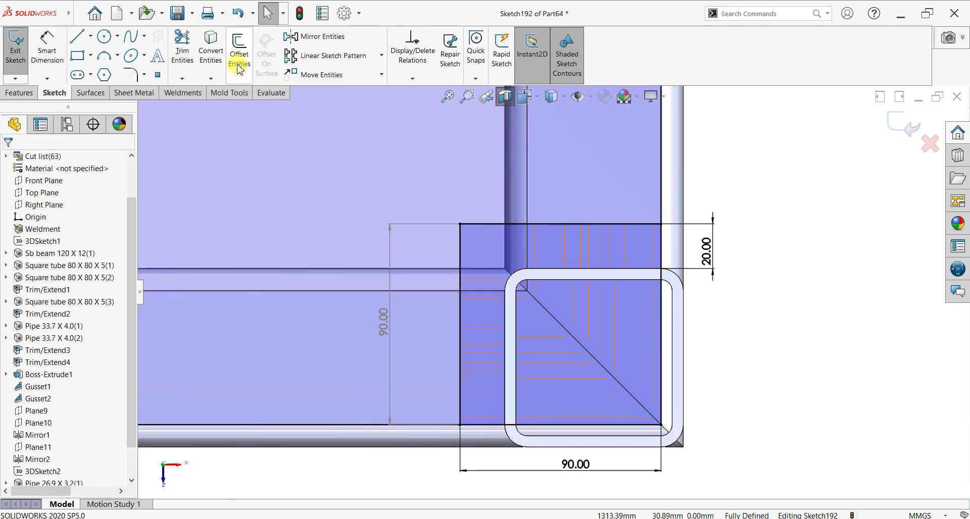
Step: Power-trim the extra line segments where the corner rectangle overlaps the frame
{"action": "left_click", "coordinate": [181, 66]}
{"action": "left_click_drag", "start_coordinate": [626, 326], "coordinate": [523, 433]}
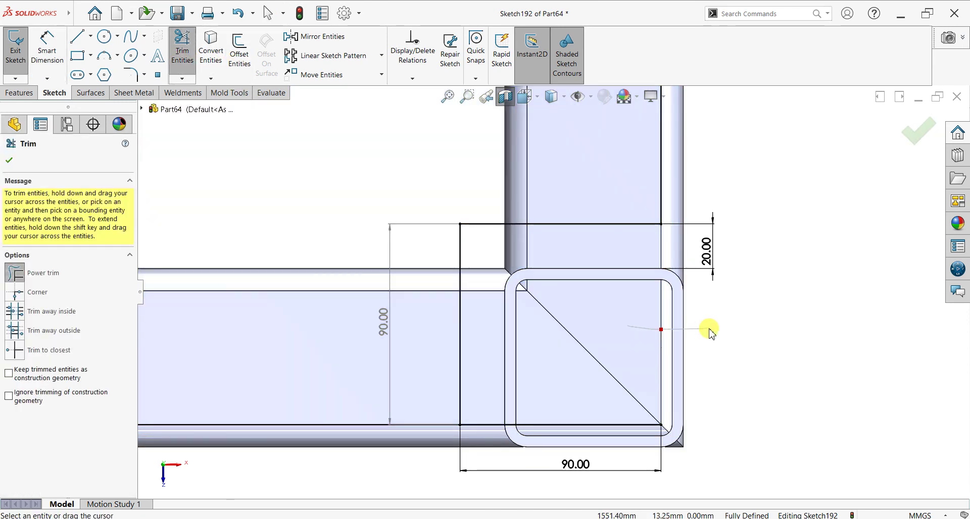
{"action": "scroll", "coordinate": [526, 253], "scroll_direction": "up", "scroll_amount": 1}
{"action": "scroll", "coordinate": [528, 253], "scroll_direction": "up", "scroll_amount": 4}
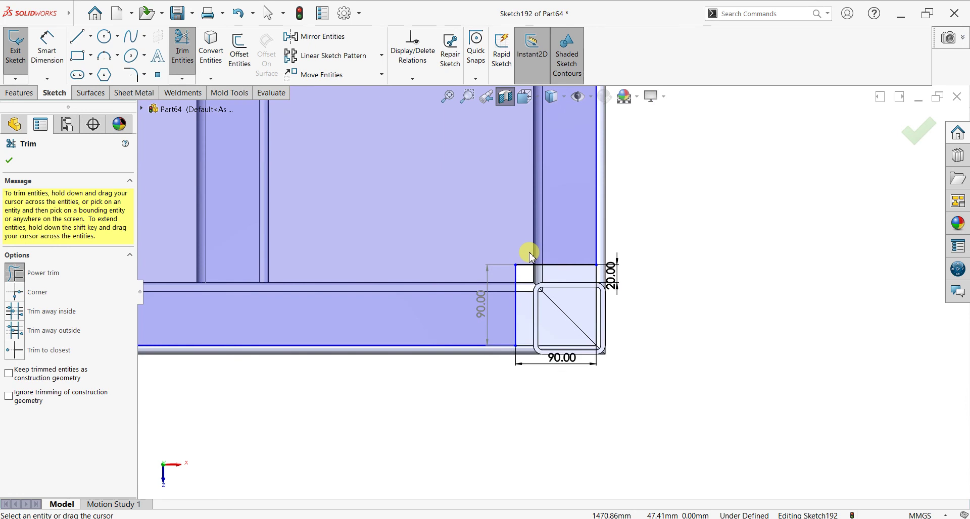
{"action": "scroll", "coordinate": [529, 253], "scroll_direction": "up", "scroll_amount": 3}
{"action": "left_click", "coordinate": [9, 161]}
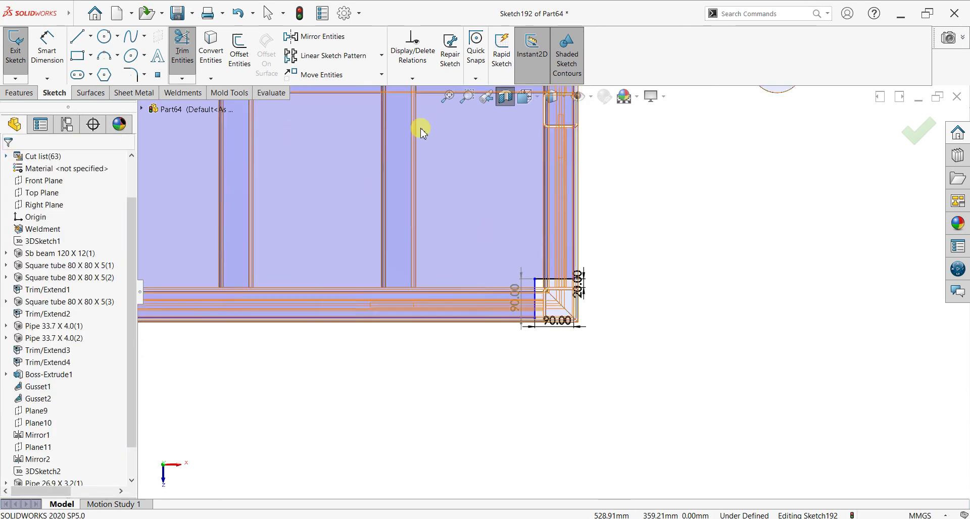
{"action": "scroll", "coordinate": [461, 130], "scroll_direction": "up", "scroll_amount": 3}
{"action": "scroll", "coordinate": [461, 130], "scroll_direction": "down", "scroll_amount": 2}
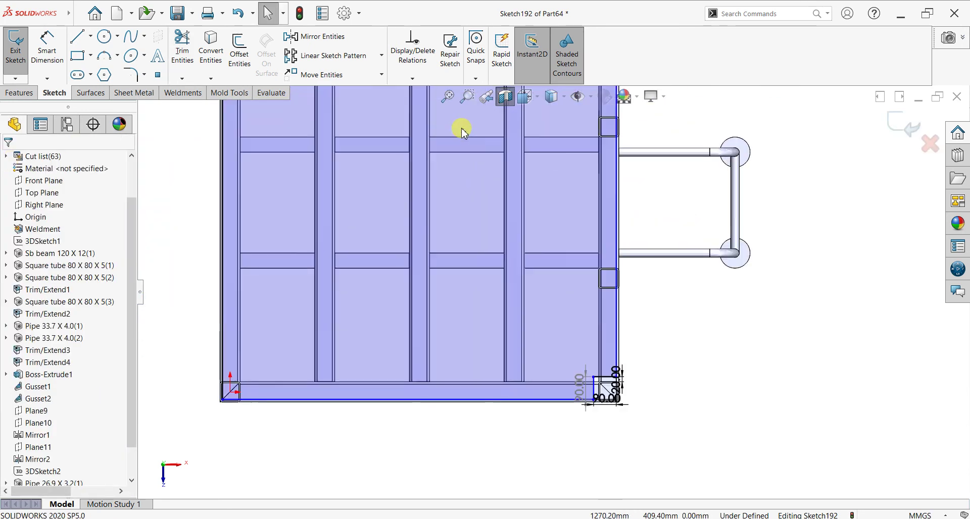
{"action": "left_click", "coordinate": [90, 36]}
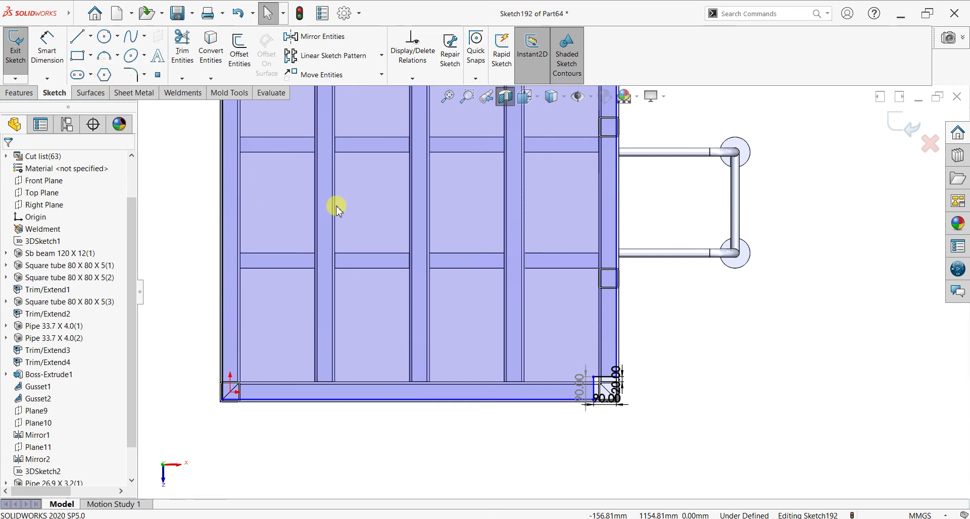
{"action": "scroll", "coordinate": [504, 191], "scroll_direction": "up", "scroll_amount": 2}
{"action": "scroll", "coordinate": [457, 202], "scroll_direction": "down", "scroll_amount": 1}
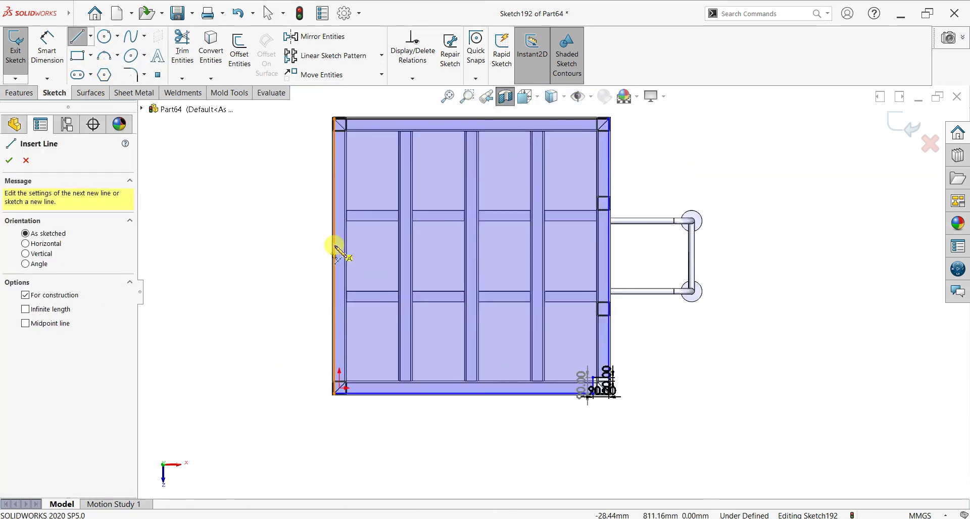
Step: Draw a horizontal centerline across the frame, dimensioned 780 mm above the bottom edge
{"action": "left_click", "coordinate": [334, 256]}
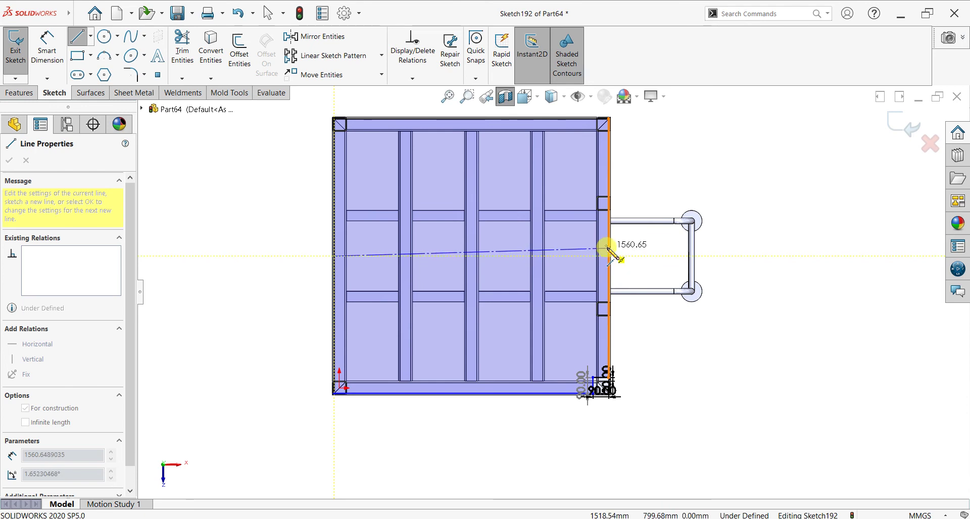
{"action": "left_click", "coordinate": [609, 256]}
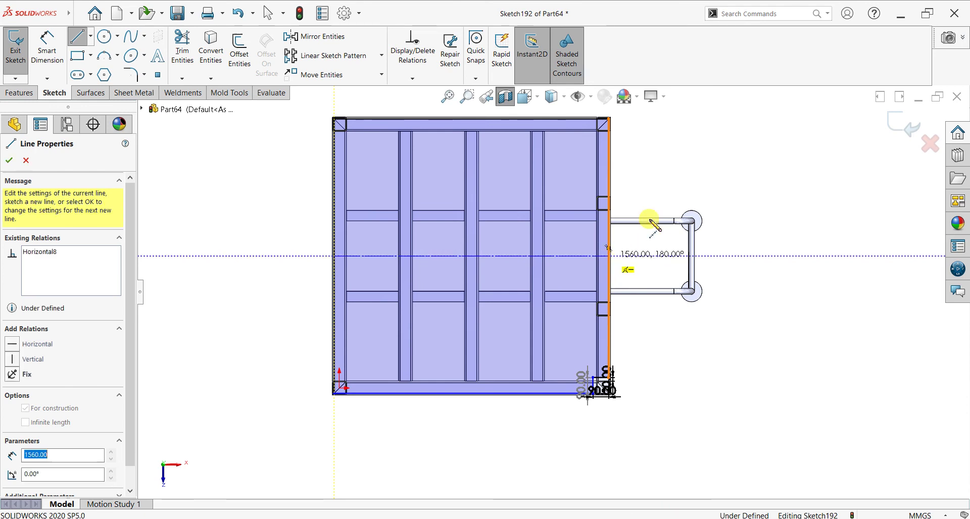
{"action": "key", "text": "Escape"}
{"action": "key", "text": "Escape"}
{"action": "scroll", "coordinate": [678, 197], "scroll_direction": "down", "scroll_amount": 2}
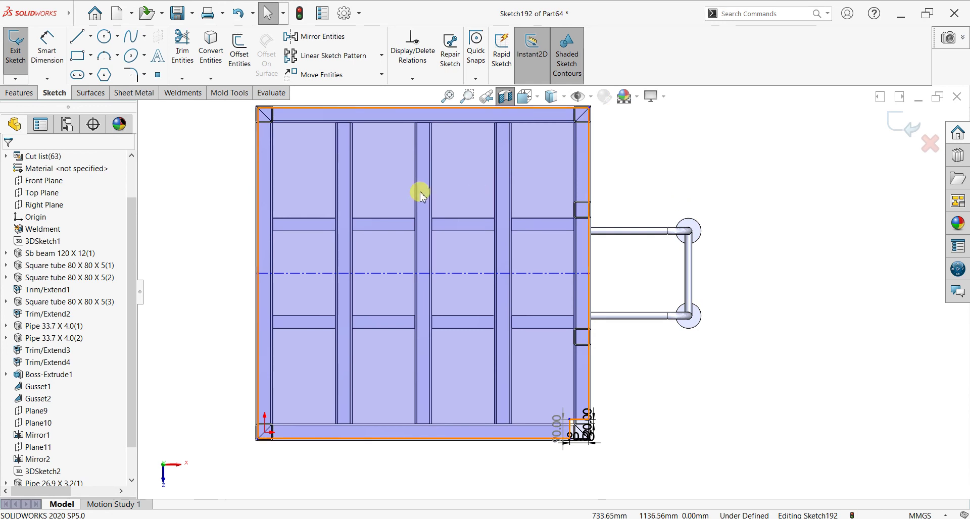
{"action": "left_click", "coordinate": [259, 239]}
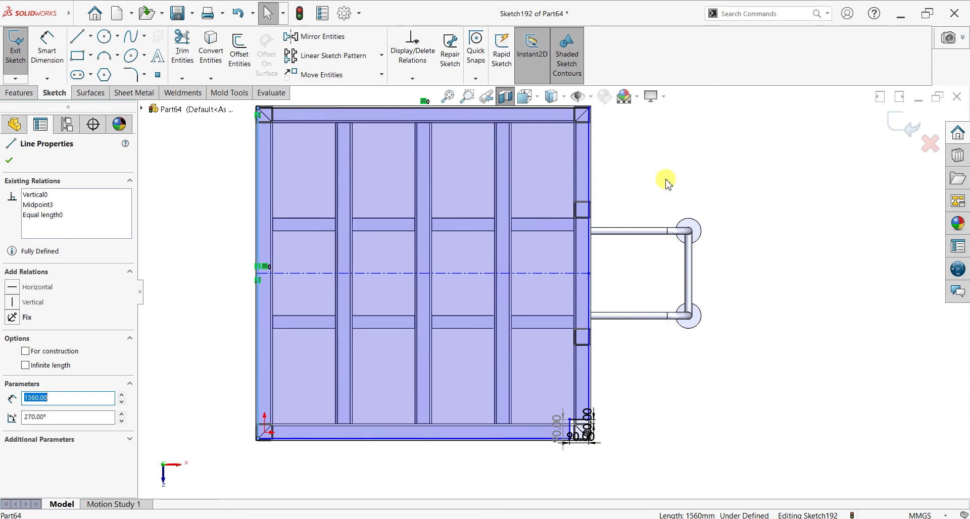
{"action": "left_click", "coordinate": [177, 161]}
{"action": "left_click", "coordinate": [60, 53]}
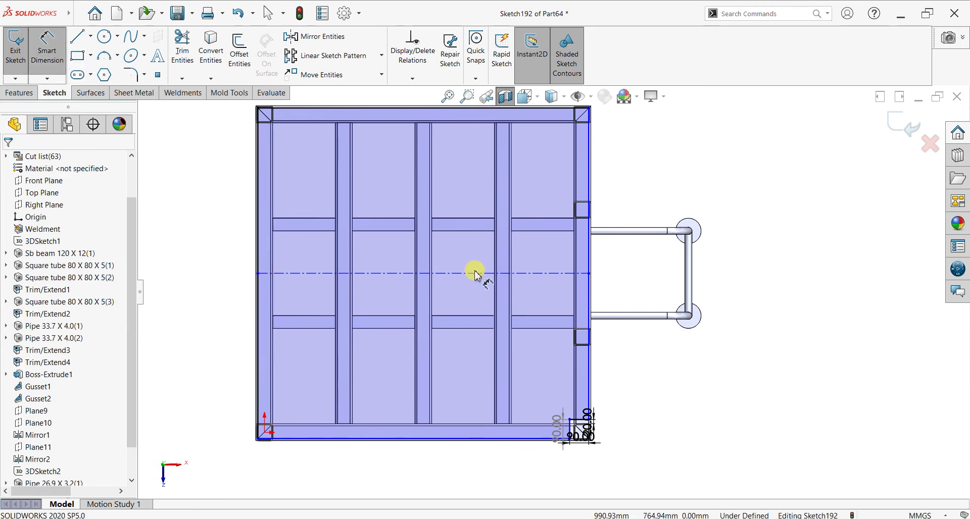
{"action": "left_click", "coordinate": [486, 438]}
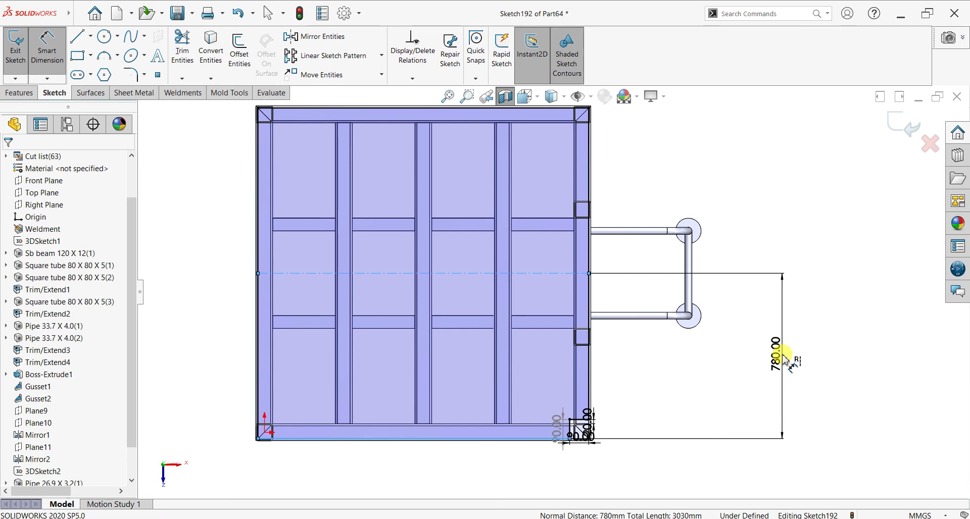
{"action": "left_click", "coordinate": [785, 359]}
{"action": "type", "text": "780"}
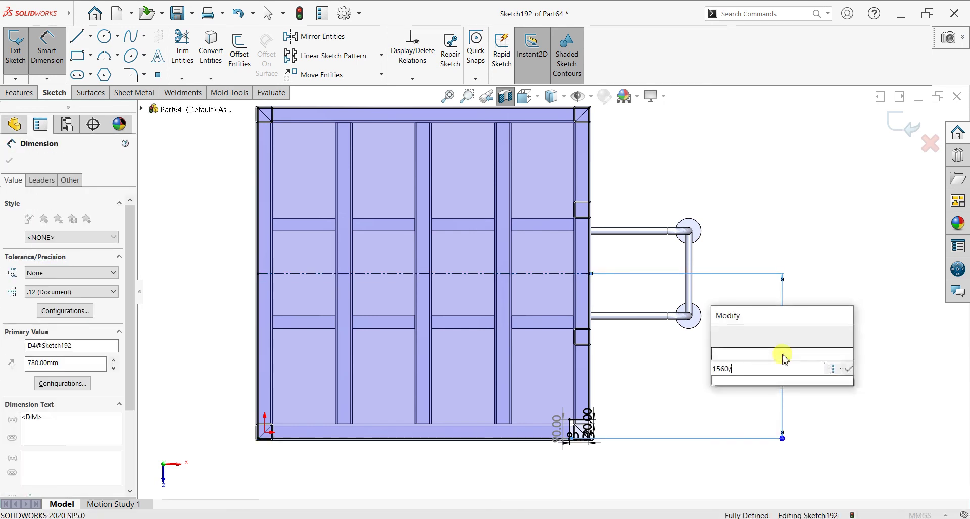
{"action": "key", "text": "Return"}
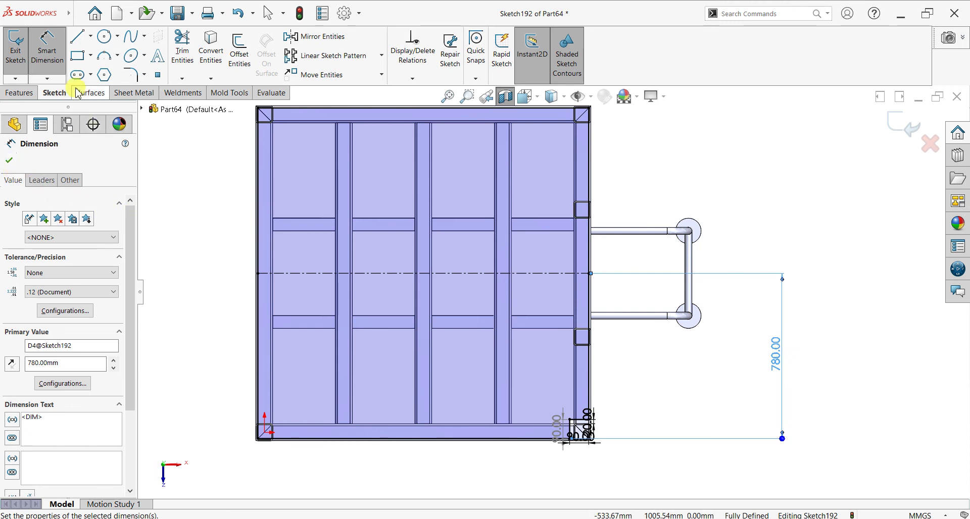
Step: Draw a vertical centerline between the top and bottom edge midpoints
{"action": "left_click", "coordinate": [90, 36]}
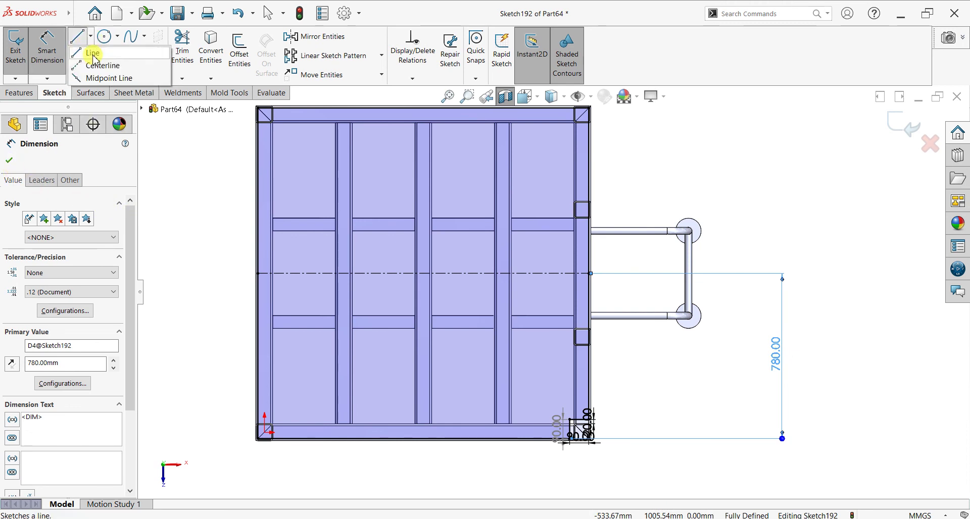
{"action": "left_click", "coordinate": [422, 108]}
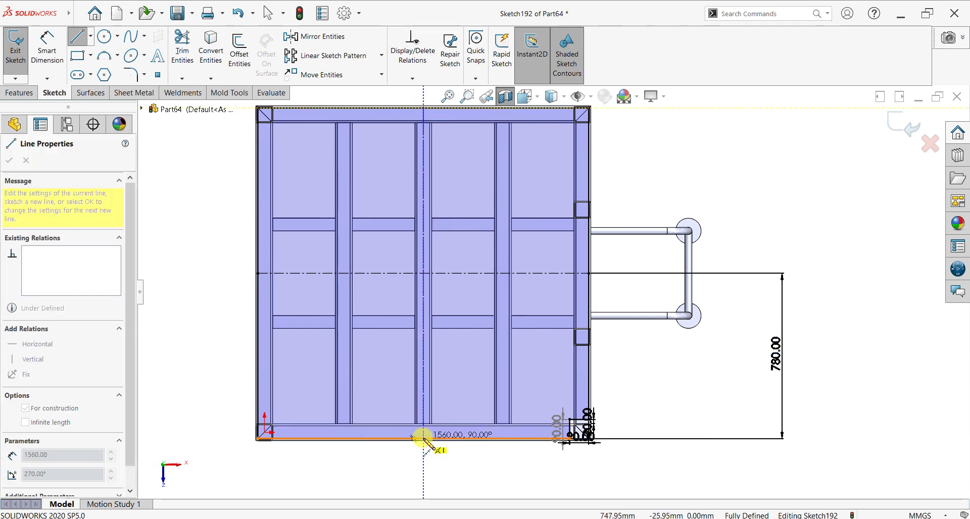
{"action": "left_click", "coordinate": [423, 438]}
{"action": "right_click", "coordinate": [693, 185]}
{"action": "left_click", "coordinate": [723, 206]}
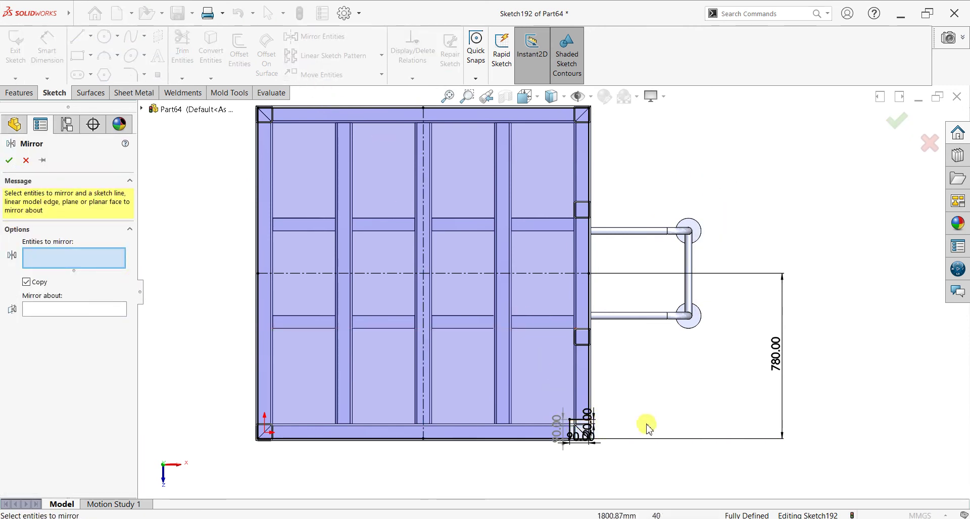
Step: Mirror the bottom corner notch lines across the vertical centerline
{"action": "scroll", "coordinate": [648, 428], "scroll_direction": "down", "scroll_amount": 3}
{"action": "left_click", "coordinate": [448, 362]}
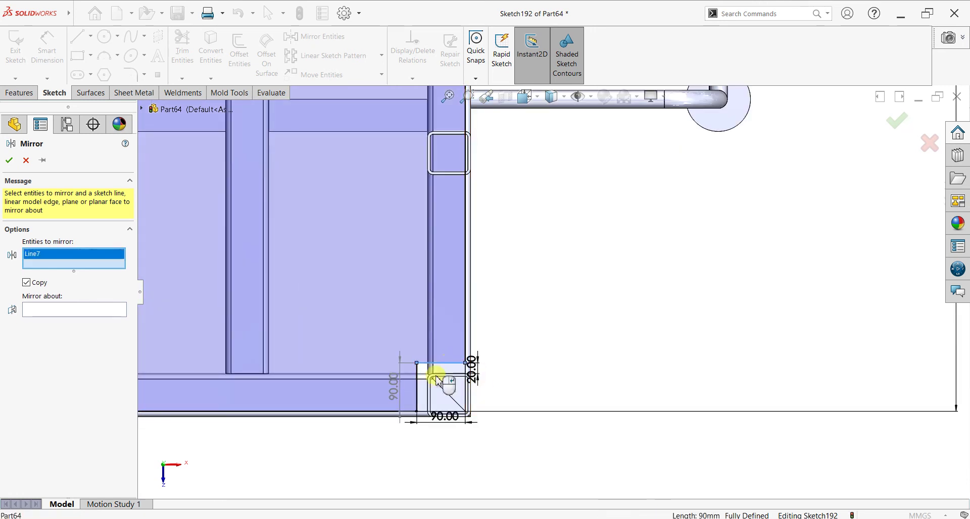
{"action": "left_click", "coordinate": [417, 389]}
{"action": "left_click", "coordinate": [75, 322]}
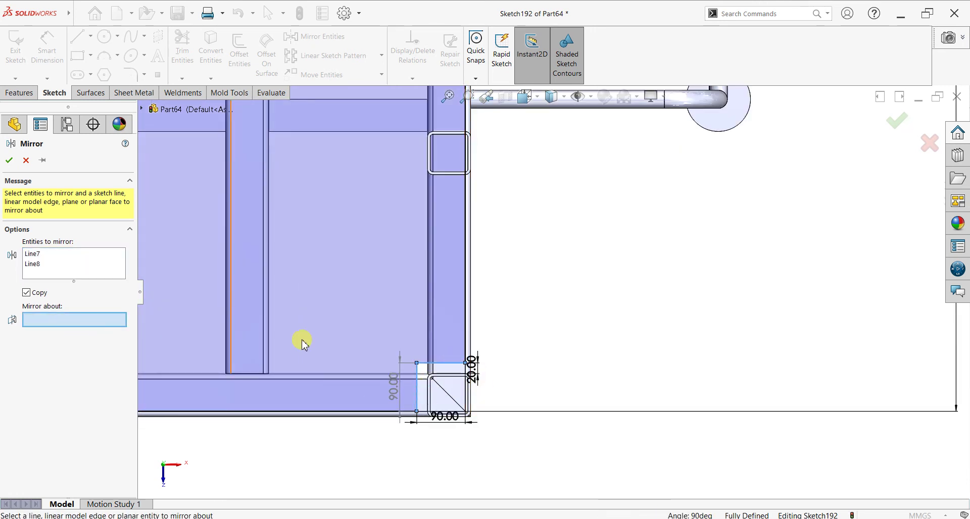
{"action": "scroll", "coordinate": [372, 306], "scroll_direction": "up", "scroll_amount": 2}
{"action": "scroll", "coordinate": [290, 305], "scroll_direction": "up", "scroll_amount": 1}
{"action": "left_click", "coordinate": [308, 313]}
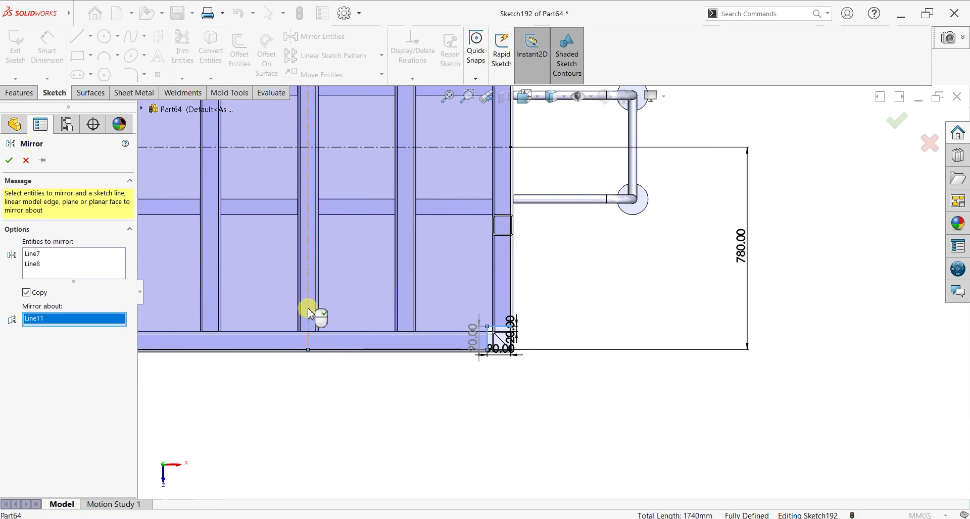
{"action": "scroll", "coordinate": [310, 288], "scroll_direction": "up", "scroll_amount": 3}
{"action": "scroll", "coordinate": [404, 271], "scroll_direction": "down", "scroll_amount": 3}
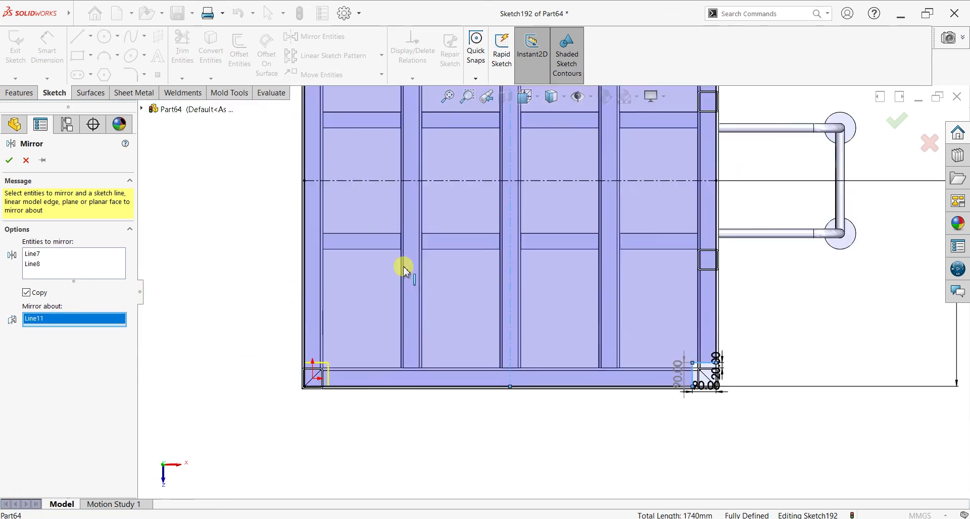
{"action": "left_click", "coordinate": [9, 161]}
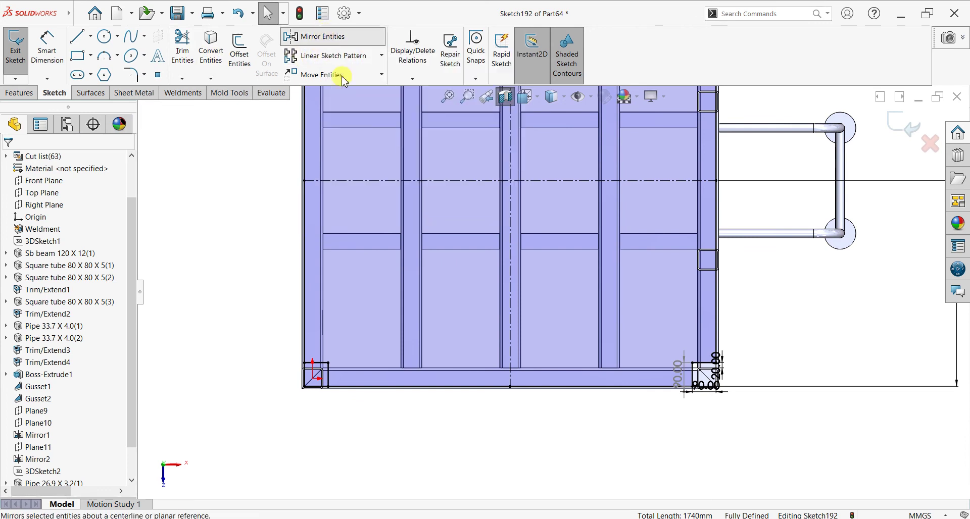
Step: Mirror both bottom corner notches across the horizontal centerline onto the top corners
{"action": "left_click", "coordinate": [352, 181]}
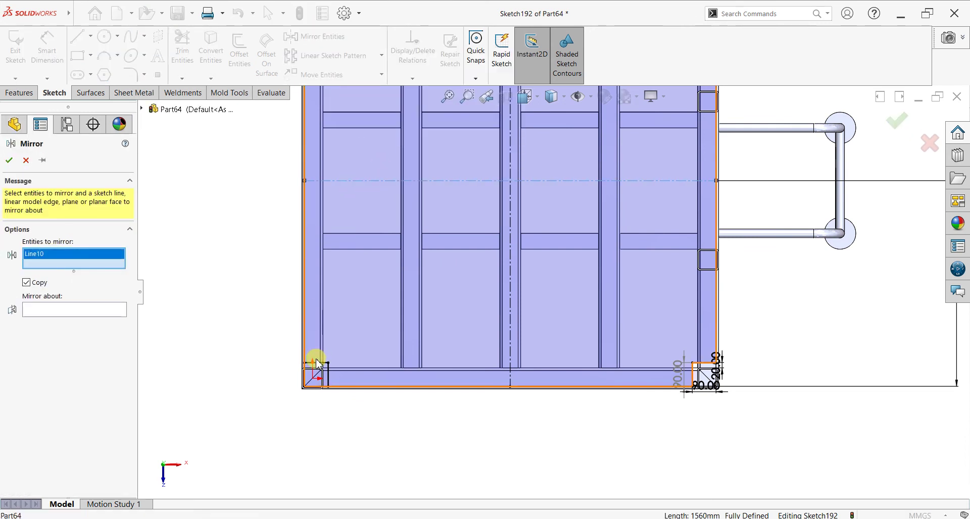
{"action": "right_click", "coordinate": [64, 263]}
{"action": "left_click", "coordinate": [91, 265]}
{"action": "left_click", "coordinate": [329, 365]}
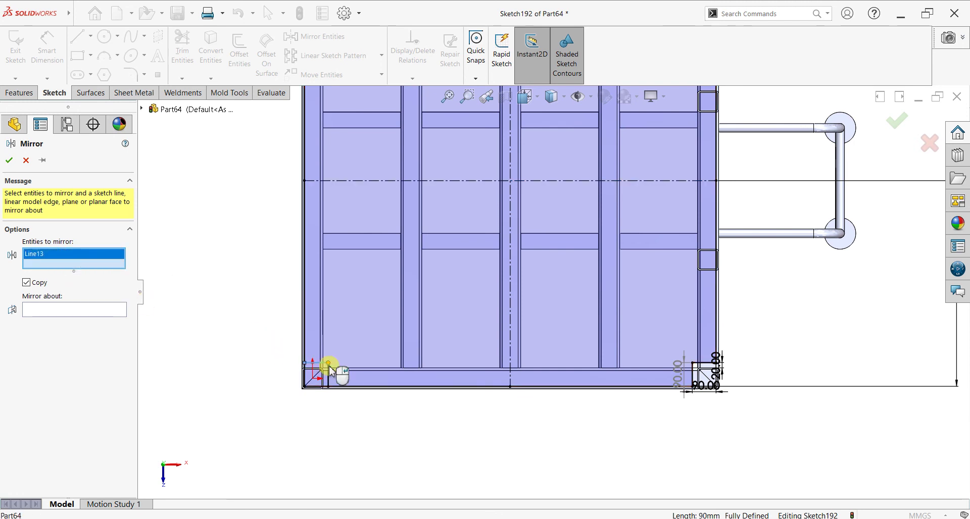
{"action": "left_click", "coordinate": [328, 375]}
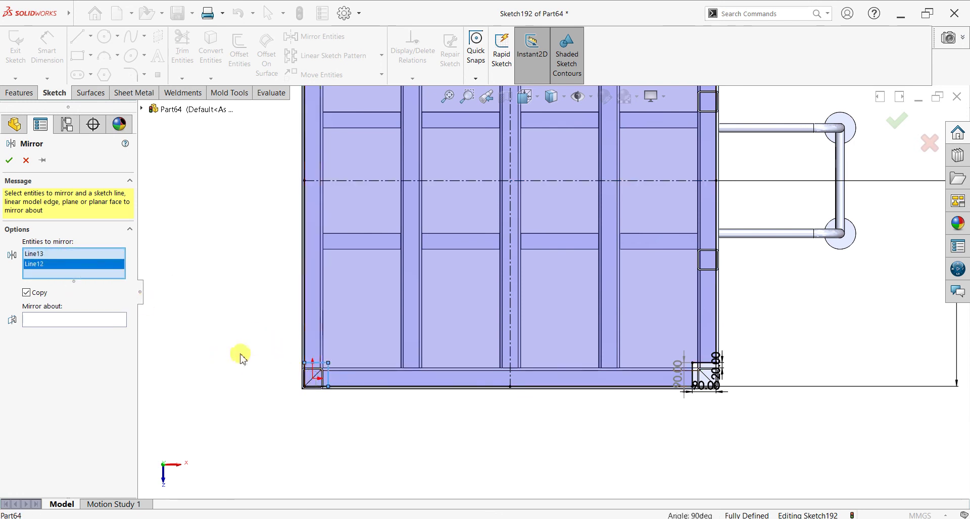
{"action": "left_click", "coordinate": [704, 370]}
{"action": "left_click", "coordinate": [693, 374]}
{"action": "left_click", "coordinate": [82, 341]}
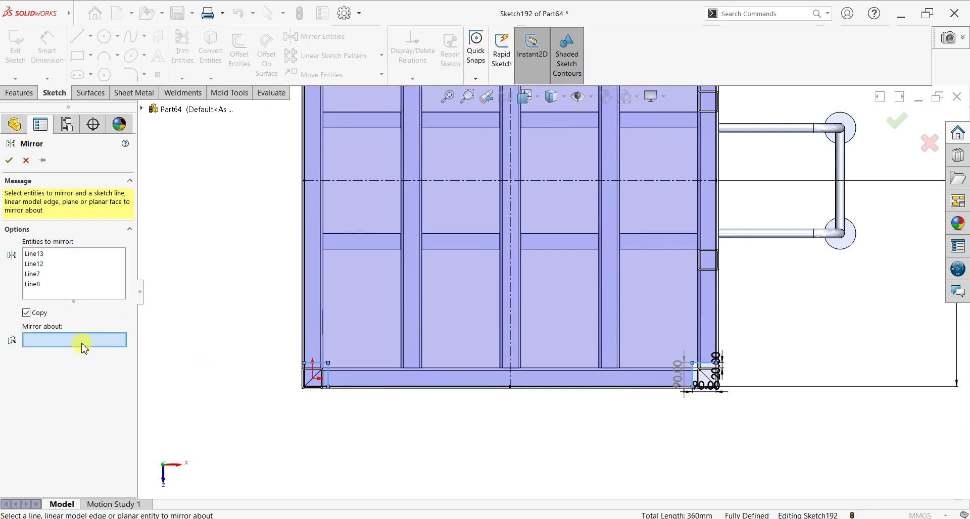
{"action": "left_click", "coordinate": [432, 183]}
{"action": "scroll", "coordinate": [502, 184], "scroll_direction": "up", "scroll_amount": 3}
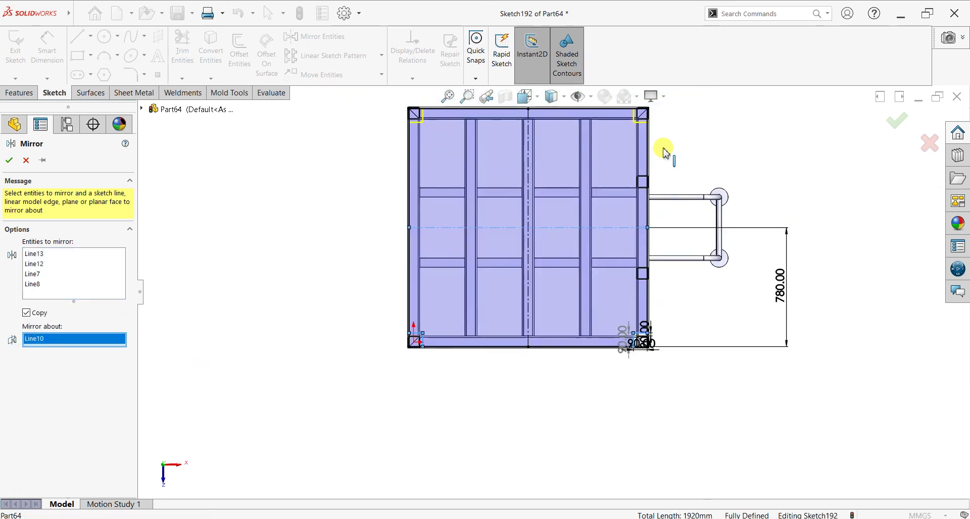
{"action": "scroll", "coordinate": [667, 151], "scroll_direction": "down", "scroll_amount": 3}
{"action": "left_click", "coordinate": [9, 160]}
{"action": "left_click", "coordinate": [182, 50]}
{"action": "scroll", "coordinate": [606, 139], "scroll_direction": "down", "scroll_amount": 2}
Step: Exit Trim and undo the last edit so Sketch192 is fully defined
{"action": "scroll", "coordinate": [609, 138], "scroll_direction": "down", "scroll_amount": 1}
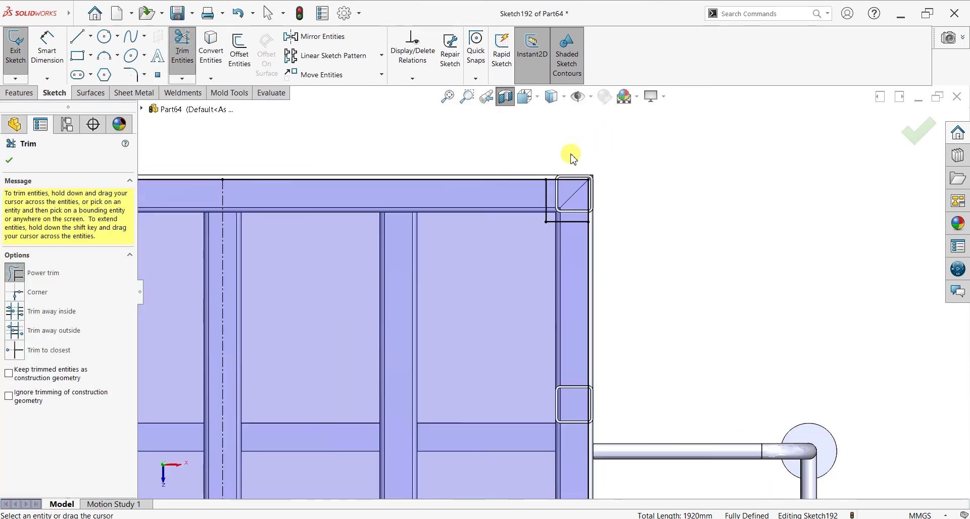
{"action": "scroll", "coordinate": [569, 155], "scroll_direction": "down", "scroll_amount": 1}
{"action": "scroll", "coordinate": [404, 205], "scroll_direction": "up", "scroll_amount": 2}
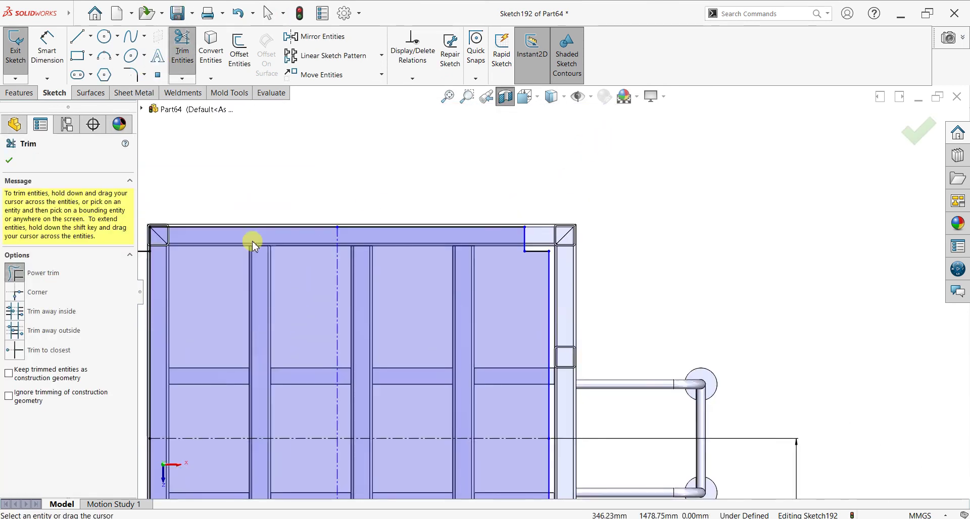
{"action": "scroll", "coordinate": [253, 244], "scroll_direction": "up", "scroll_amount": 1}
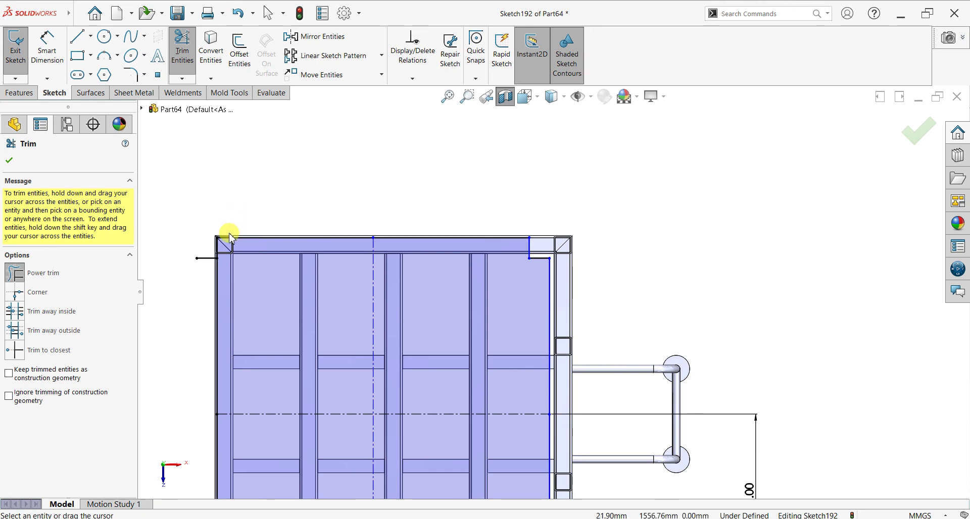
{"action": "scroll", "coordinate": [229, 237], "scroll_direction": "up", "scroll_amount": 1}
{"action": "left_click", "coordinate": [10, 164]}
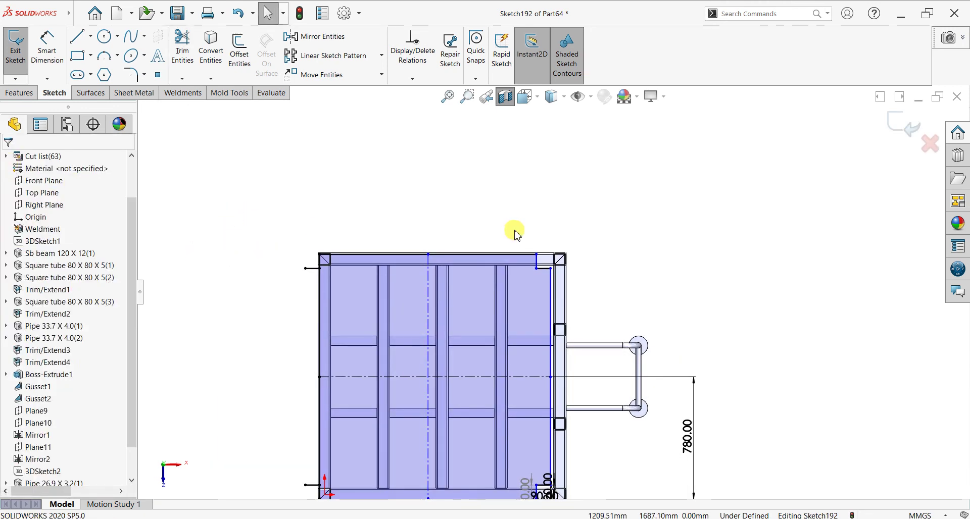
{"action": "key", "text": "ctrl+z"}
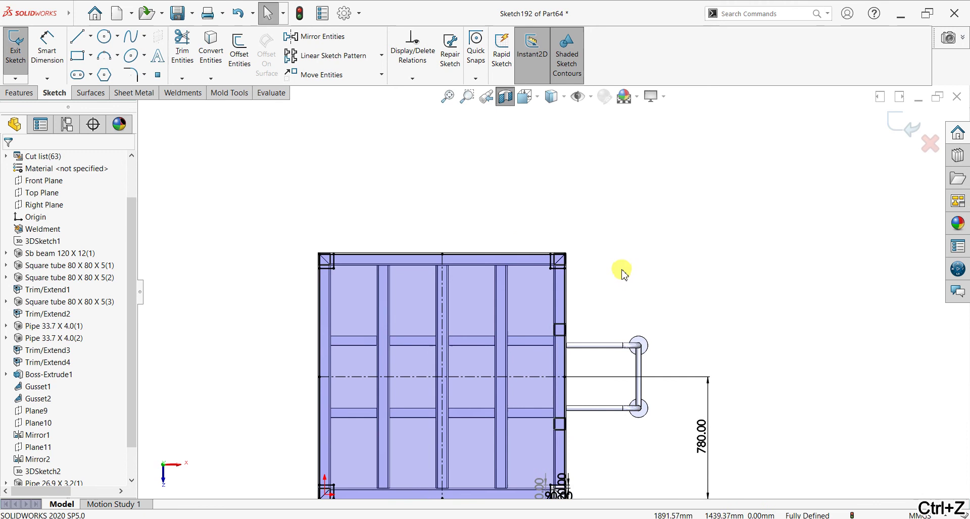
{"action": "scroll", "coordinate": [624, 270], "scroll_direction": "down", "scroll_amount": 3}
{"action": "scroll", "coordinate": [494, 216], "scroll_direction": "down", "scroll_amount": 2}
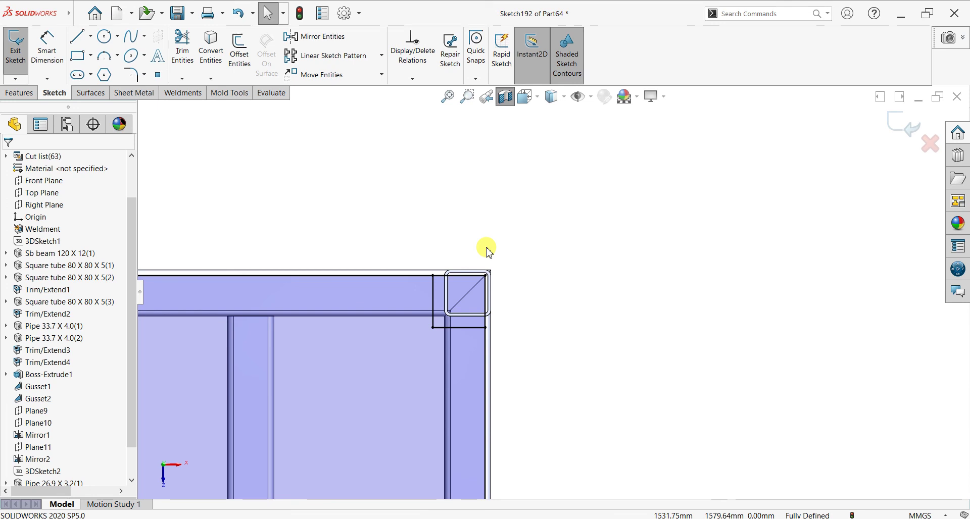
Step: Add a driven 20 mm reference dimension to the top-left corner notch
{"action": "left_click", "coordinate": [45, 43]}
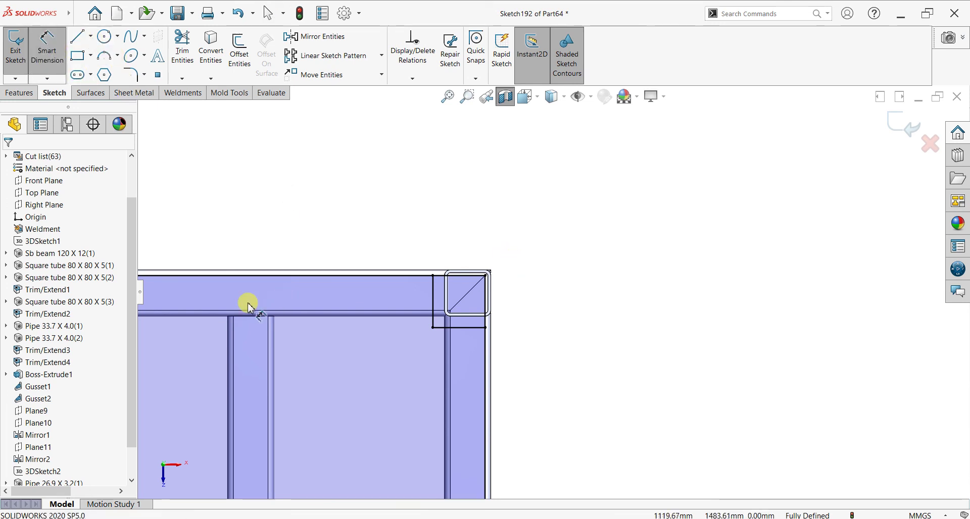
{"action": "scroll", "coordinate": [303, 328], "scroll_direction": "up", "scroll_amount": 3}
{"action": "scroll", "coordinate": [379, 354], "scroll_direction": "up", "scroll_amount": 3}
{"action": "scroll", "coordinate": [437, 381], "scroll_direction": "down", "scroll_amount": 2}
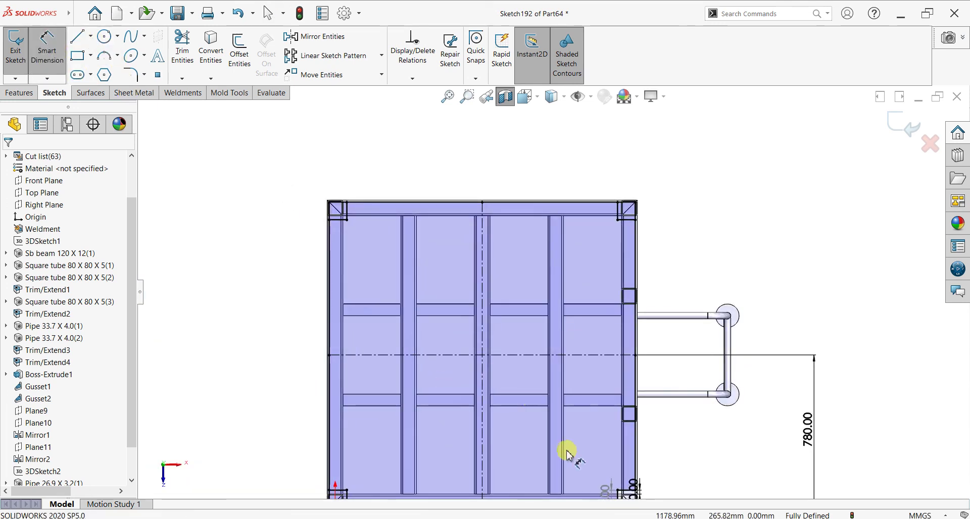
{"action": "scroll", "coordinate": [562, 447], "scroll_direction": "down", "scroll_amount": 2}
{"action": "scroll", "coordinate": [558, 444], "scroll_direction": "down", "scroll_amount": 1}
{"action": "scroll", "coordinate": [343, 233], "scroll_direction": "up", "scroll_amount": 1}
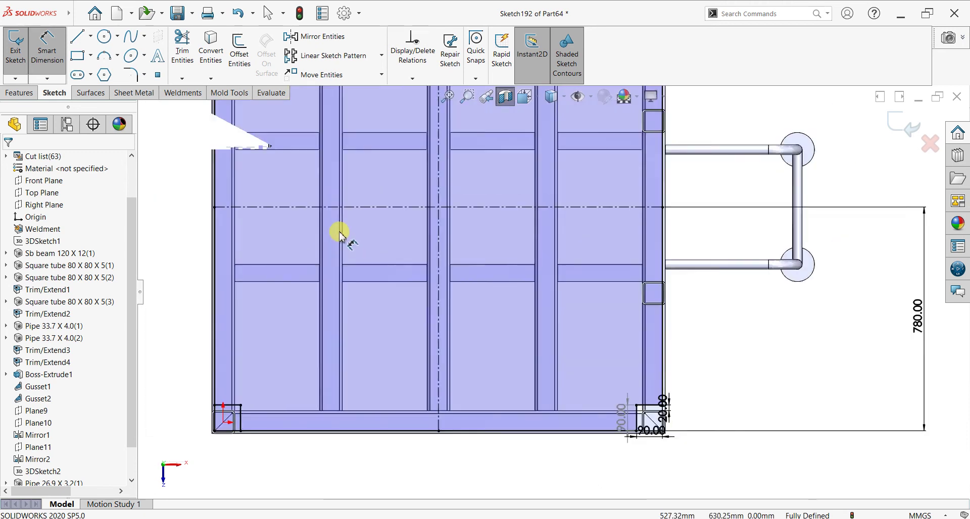
{"action": "scroll", "coordinate": [382, 160], "scroll_direction": "up", "scroll_amount": 2}
{"action": "scroll", "coordinate": [381, 159], "scroll_direction": "down", "scroll_amount": 2}
{"action": "scroll", "coordinate": [426, 114], "scroll_direction": "down", "scroll_amount": 2}
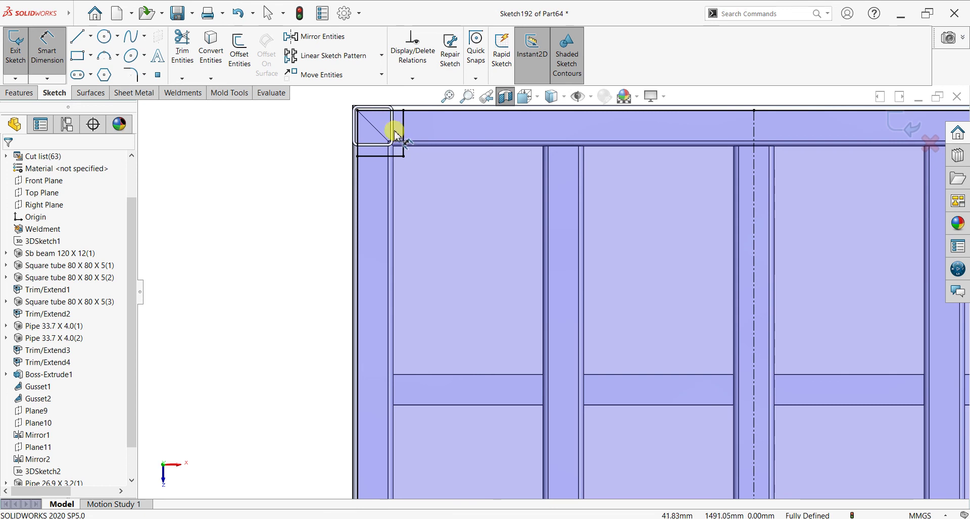
{"action": "left_click", "coordinate": [379, 150]}
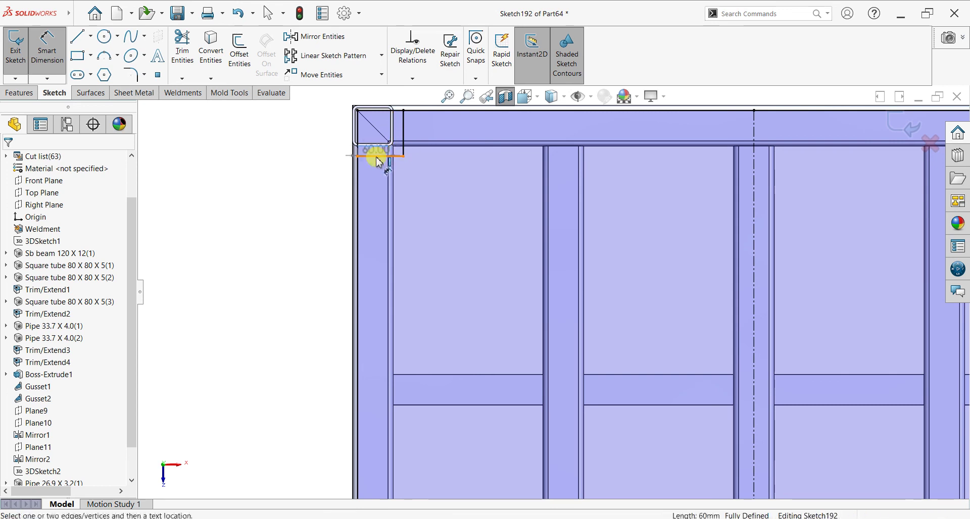
{"action": "left_click", "coordinate": [310, 157]}
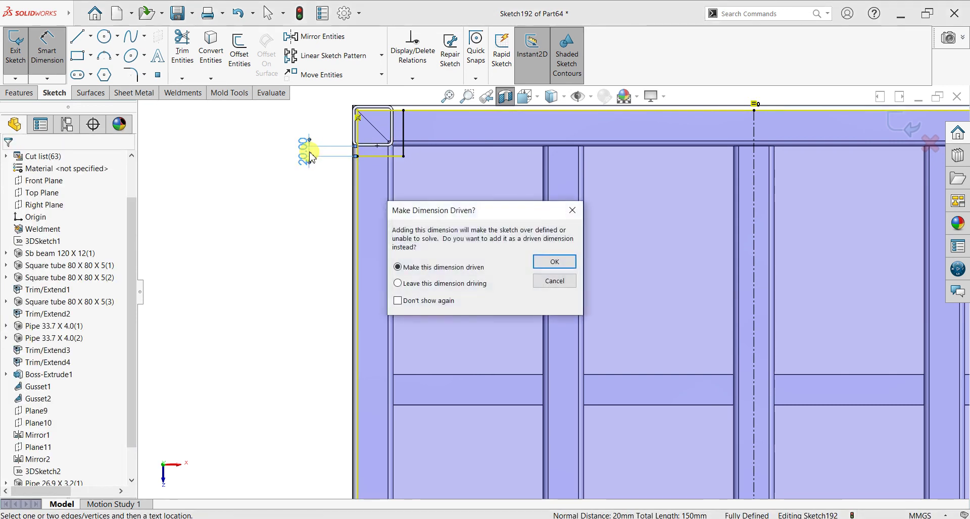
{"action": "left_click", "coordinate": [548, 261]}
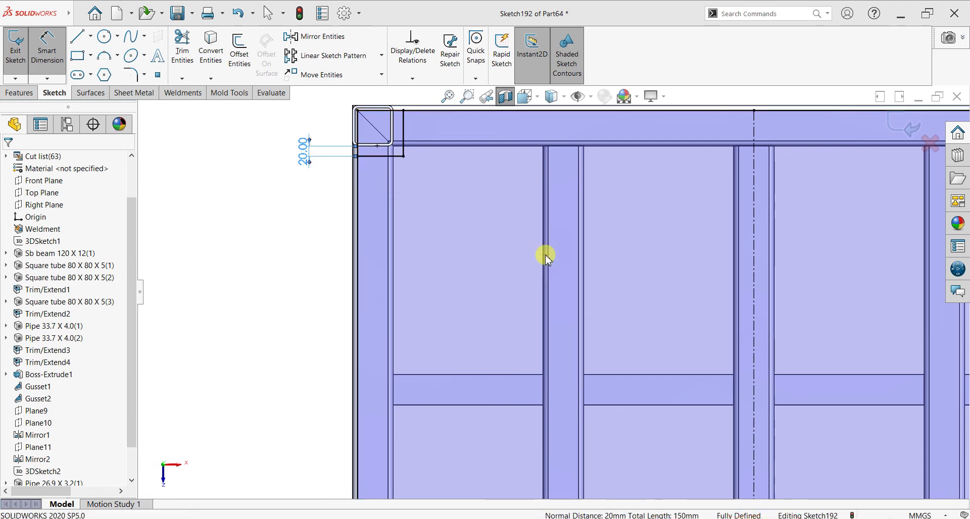
Step: Add a driven 90 mm width reference dimension to the top-left notch
{"action": "left_click", "coordinate": [359, 129]}
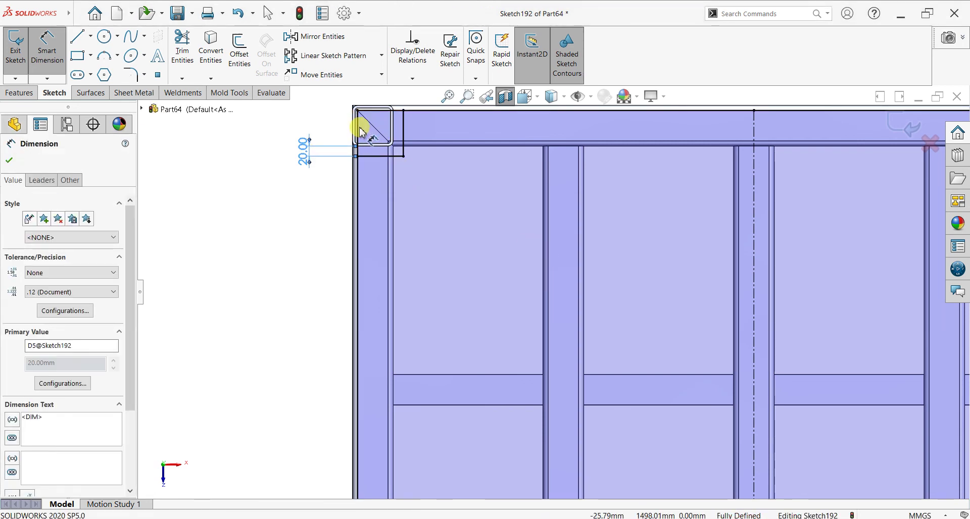
{"action": "scroll", "coordinate": [480, 121], "scroll_direction": "up", "scroll_amount": 1}
{"action": "left_click", "coordinate": [411, 134]}
{"action": "left_click", "coordinate": [390, 134]}
{"action": "left_click", "coordinate": [369, 100]}
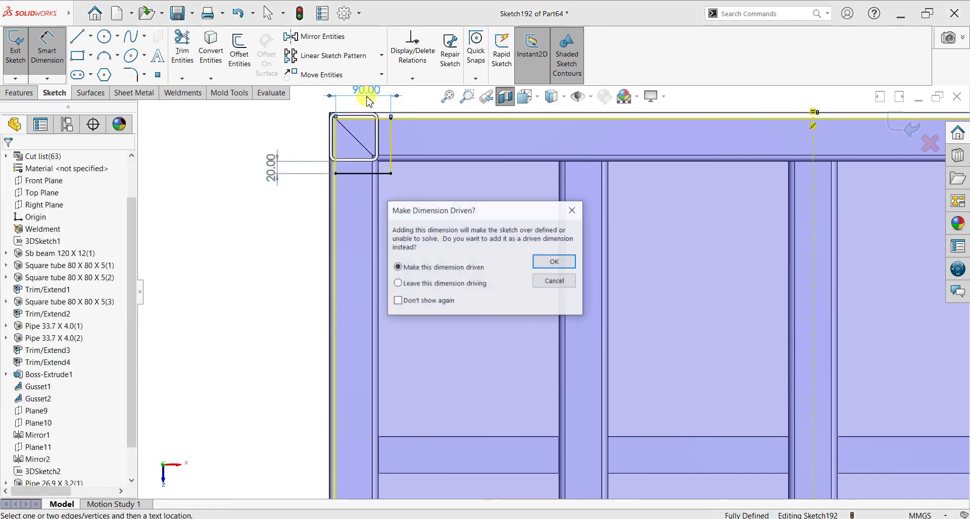
{"action": "left_click", "coordinate": [555, 261]}
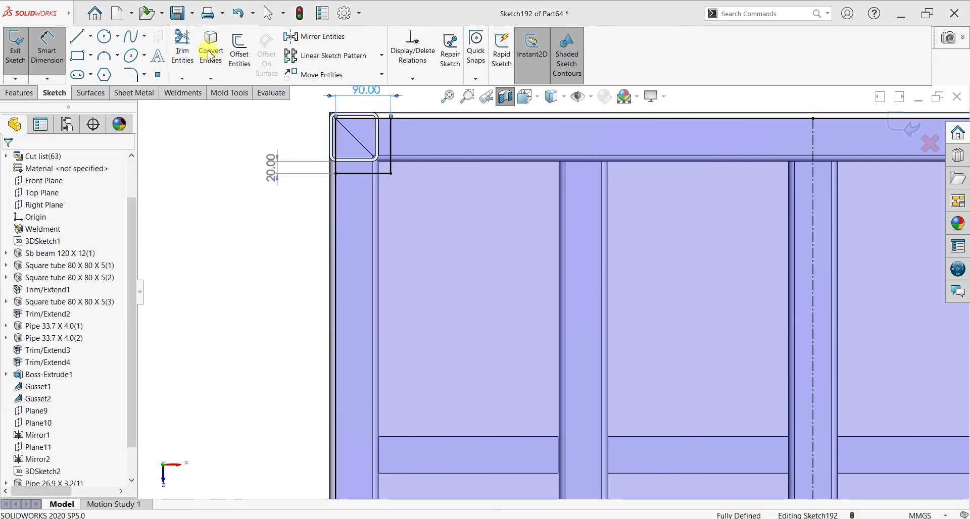
Step: Power-trim overlapping lines at the top-right corner and bottom edge until the sketch solves
{"action": "left_click", "coordinate": [182, 48]}
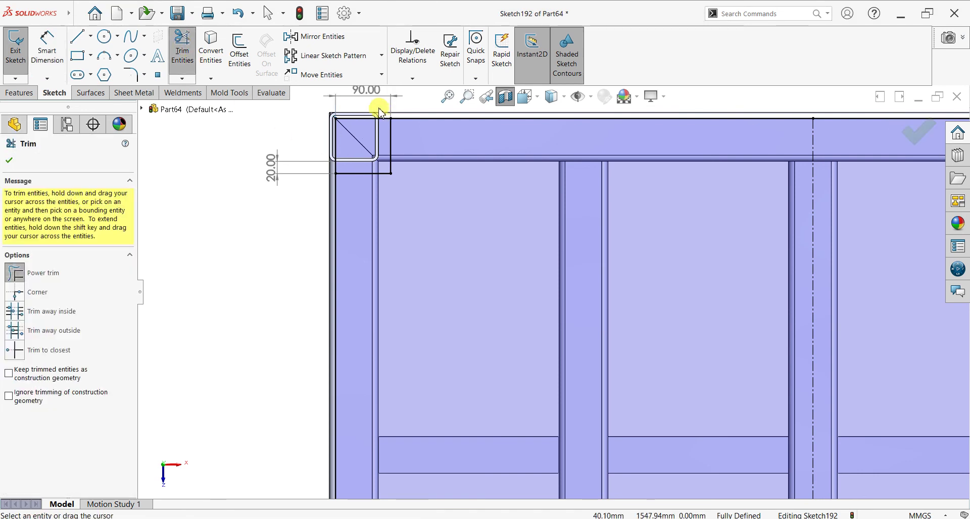
{"action": "scroll", "coordinate": [335, 152], "scroll_direction": "up", "scroll_amount": 3}
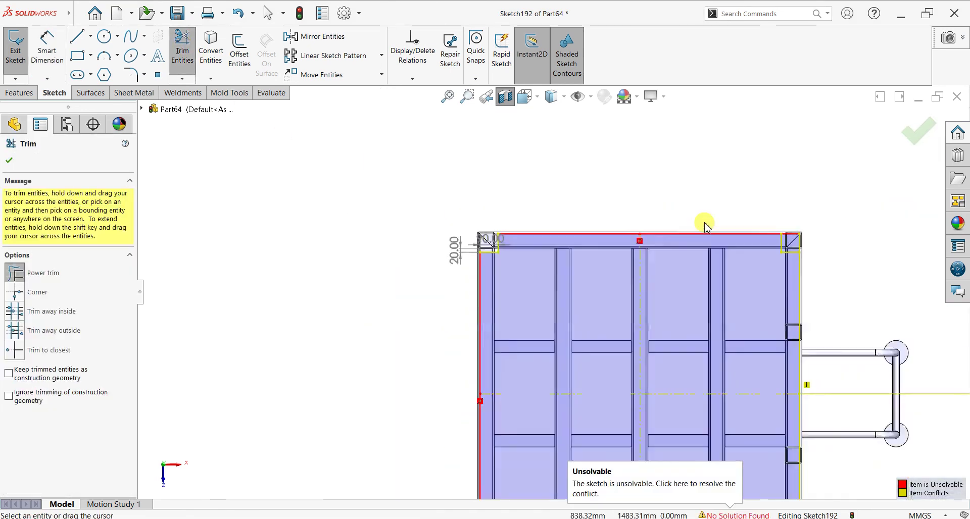
{"action": "scroll", "coordinate": [705, 225], "scroll_direction": "down", "scroll_amount": 2}
{"action": "left_click_drag", "start_coordinate": [676, 266], "coordinate": [704, 305]}
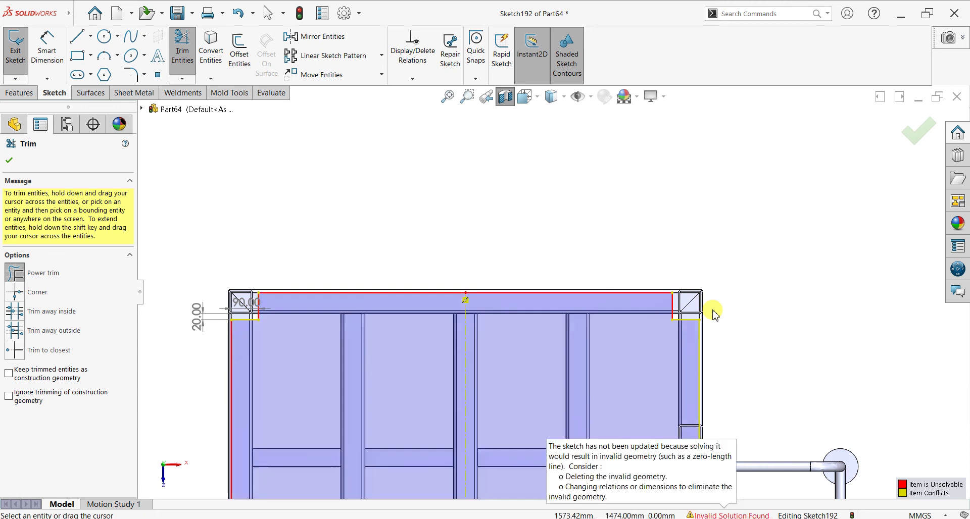
{"action": "scroll", "coordinate": [667, 346], "scroll_direction": "up", "scroll_amount": 1}
{"action": "scroll", "coordinate": [472, 385], "scroll_direction": "up", "scroll_amount": 2}
{"action": "scroll", "coordinate": [480, 418], "scroll_direction": "down", "scroll_amount": 1}
{"action": "scroll", "coordinate": [386, 467], "scroll_direction": "down", "scroll_amount": 2}
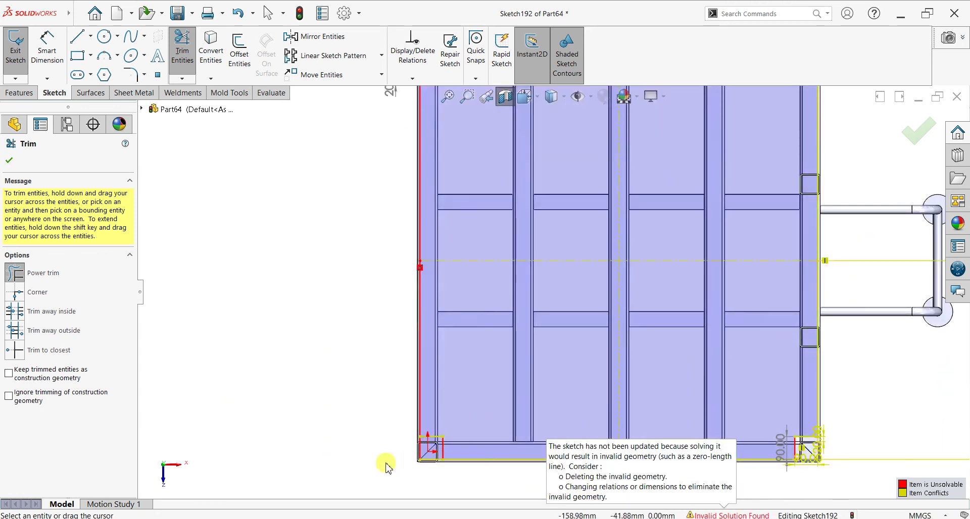
{"action": "left_click_drag", "start_coordinate": [397, 455], "coordinate": [433, 459]}
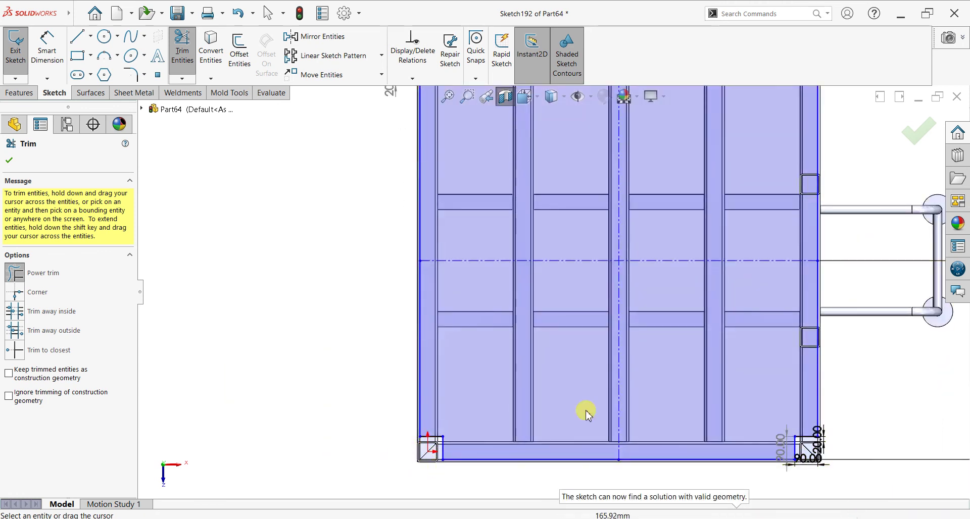
{"action": "scroll", "coordinate": [667, 234], "scroll_direction": "up", "scroll_amount": 2}
{"action": "scroll", "coordinate": [596, 215], "scroll_direction": "down", "scroll_amount": 2}
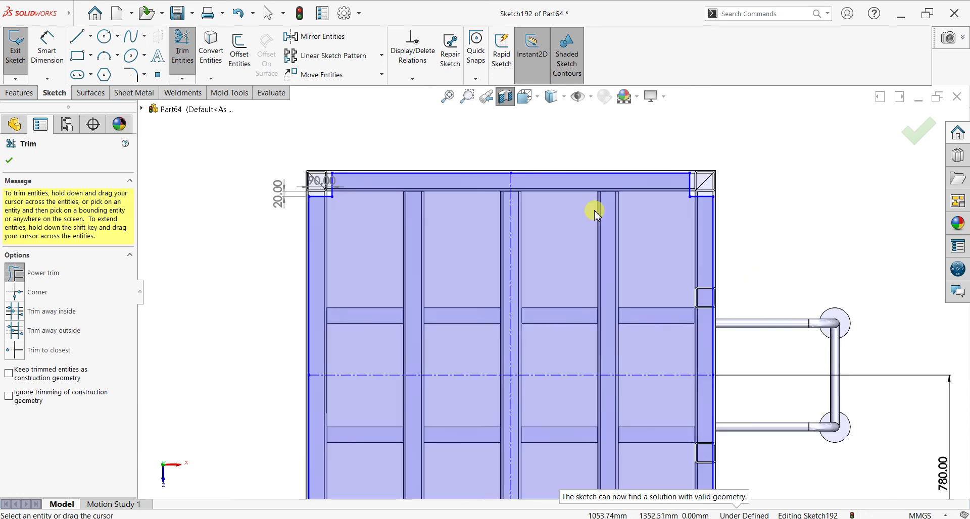
{"action": "left_click", "coordinate": [12, 127]}
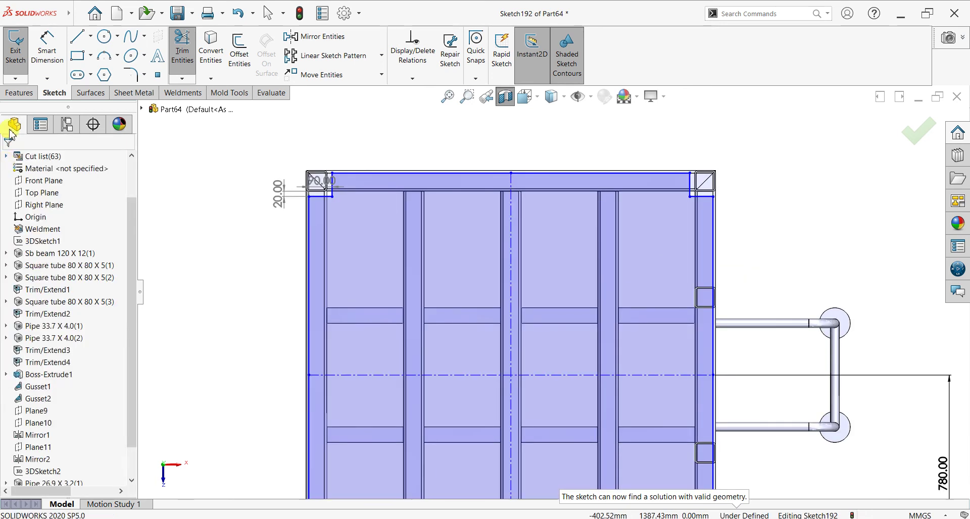
Step: Boss-extrude Sketch192 blind 25 mm upward as an unmerged separate floor-plate body
{"action": "left_click", "coordinate": [15, 92]}
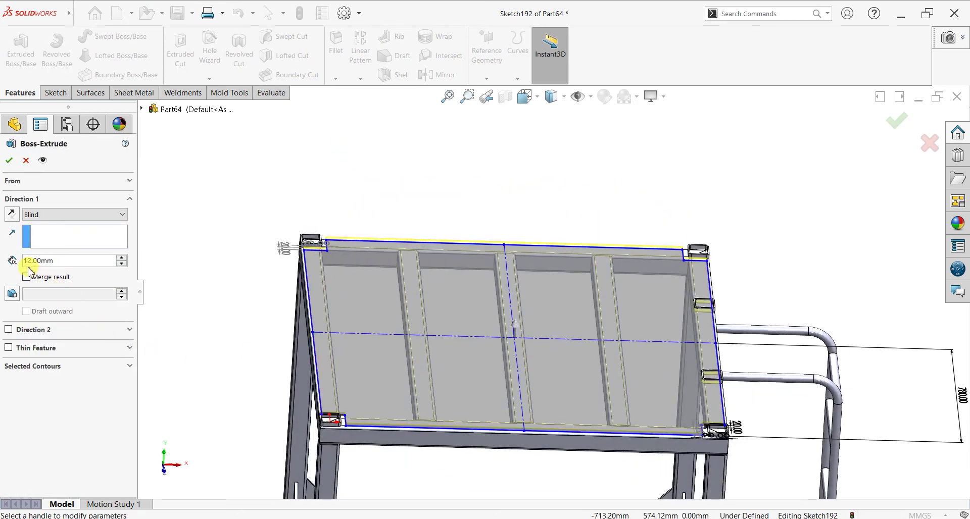
{"action": "left_click", "coordinate": [13, 215]}
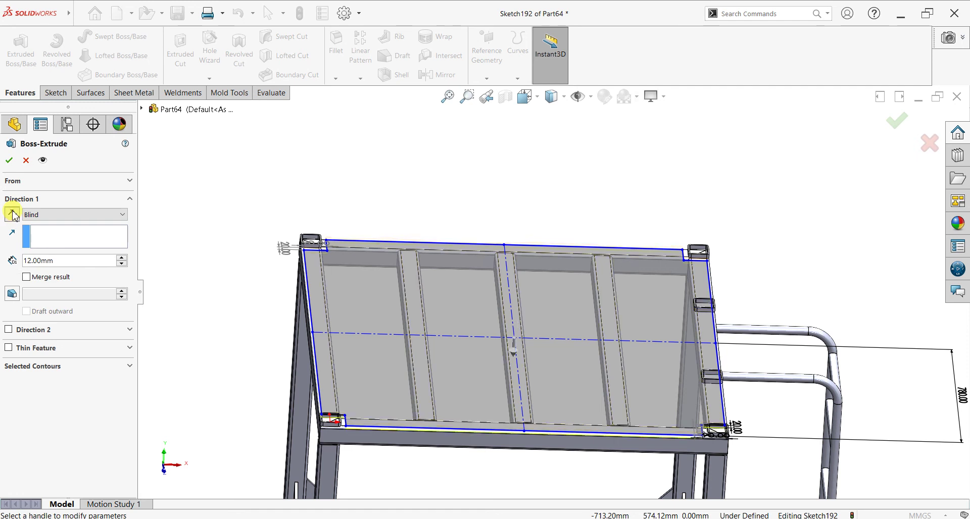
{"action": "left_click", "coordinate": [12, 214]}
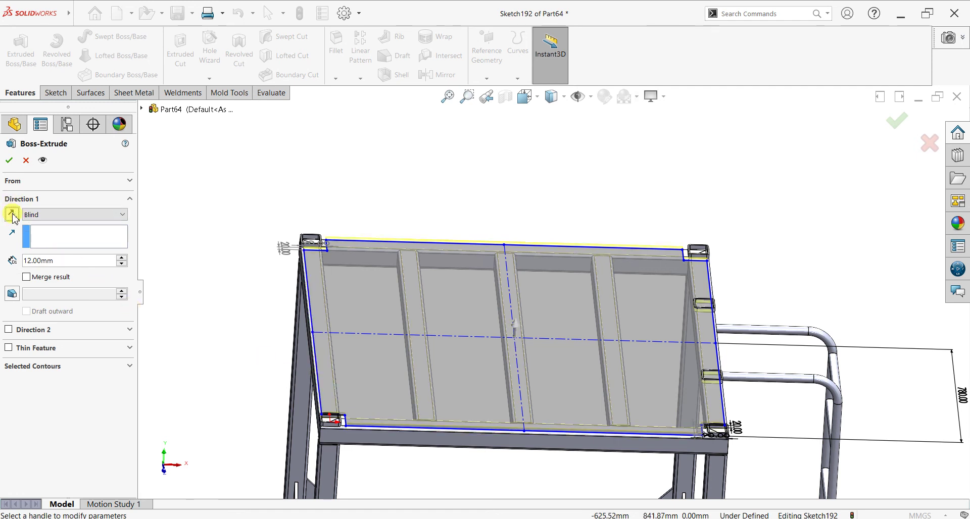
{"action": "scroll", "coordinate": [433, 418], "scroll_direction": "down", "scroll_amount": 5}
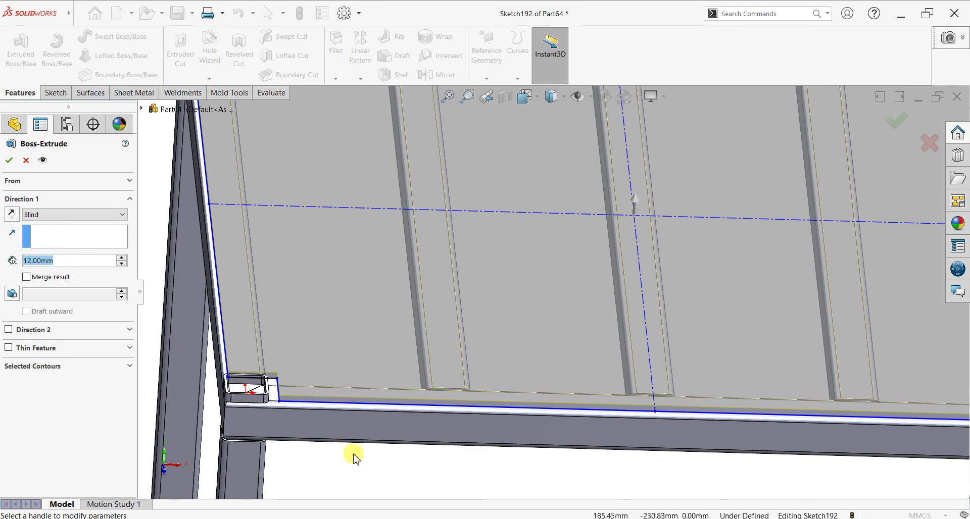
{"action": "scroll", "coordinate": [329, 424], "scroll_direction": "up", "scroll_amount": 3}
{"action": "scroll", "coordinate": [303, 404], "scroll_direction": "up", "scroll_amount": 2}
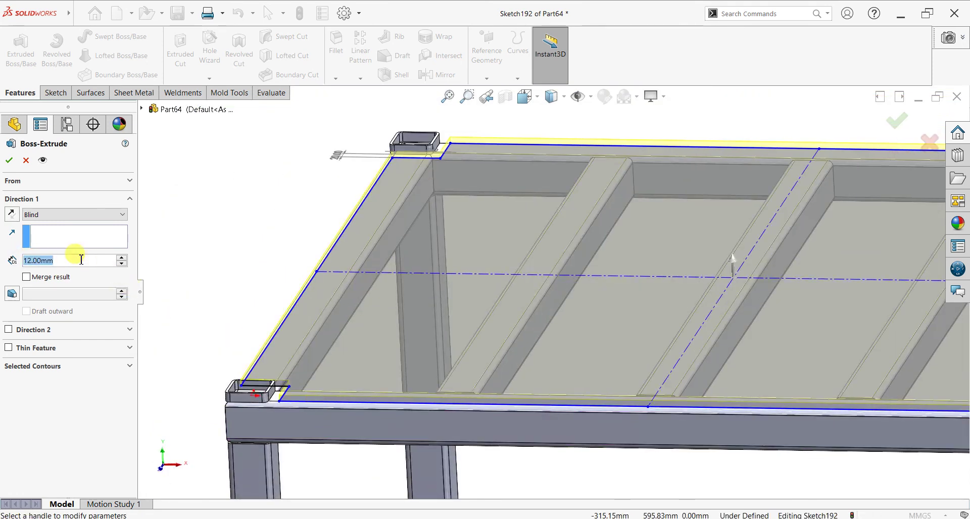
{"action": "type", "text": "25"}
{"action": "key", "text": "Return"}
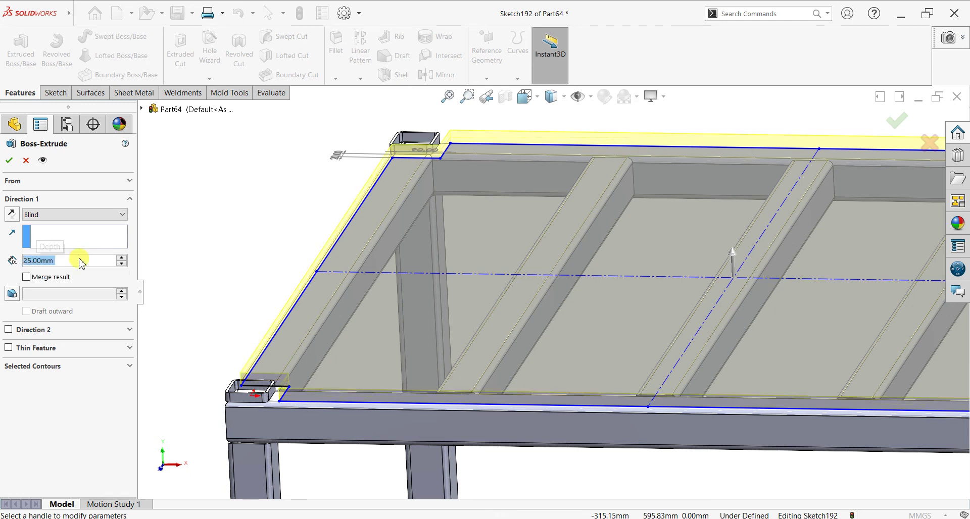
{"action": "left_click", "coordinate": [26, 277]}
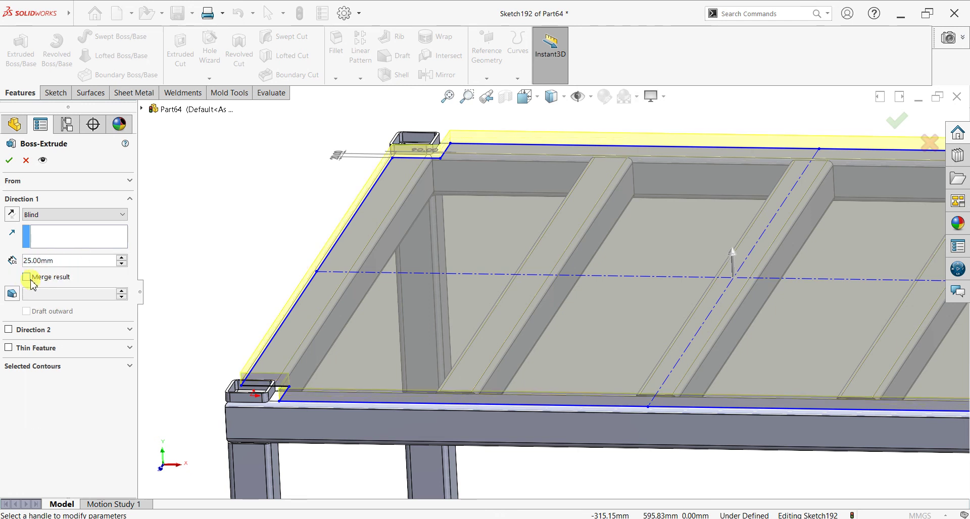
{"action": "left_click", "coordinate": [9, 161]}
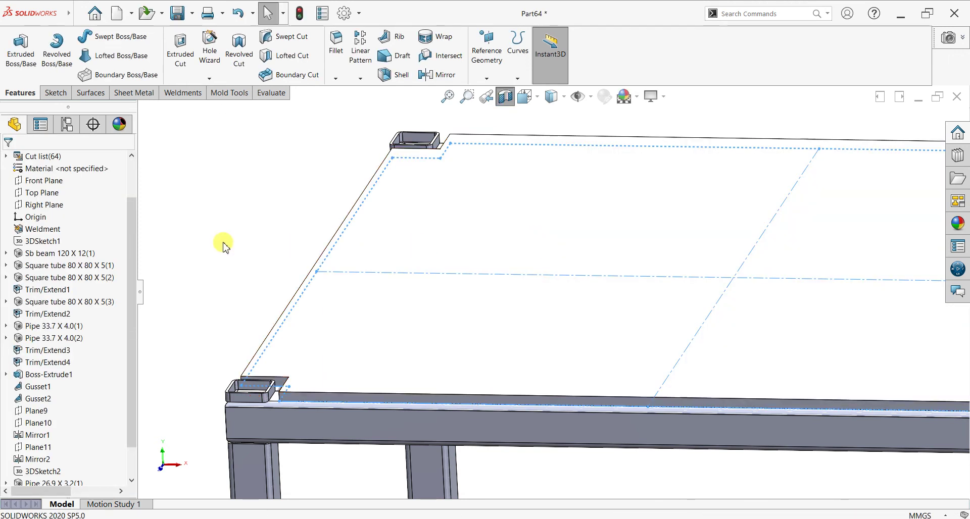
{"action": "left_click", "coordinate": [198, 223]}
{"action": "scroll", "coordinate": [298, 257], "scroll_direction": "up", "scroll_amount": 5}
{"action": "mouse_move", "coordinate": [403, 331]}
{"action": "middle_mouse_down"}
{"action": "mouse_move", "coordinate": [433, 283]}
{"action": "mouse_move", "coordinate": [385, 284]}
{"action": "mouse_move", "coordinate": [372, 342]}
{"action": "middle_mouse_up"}
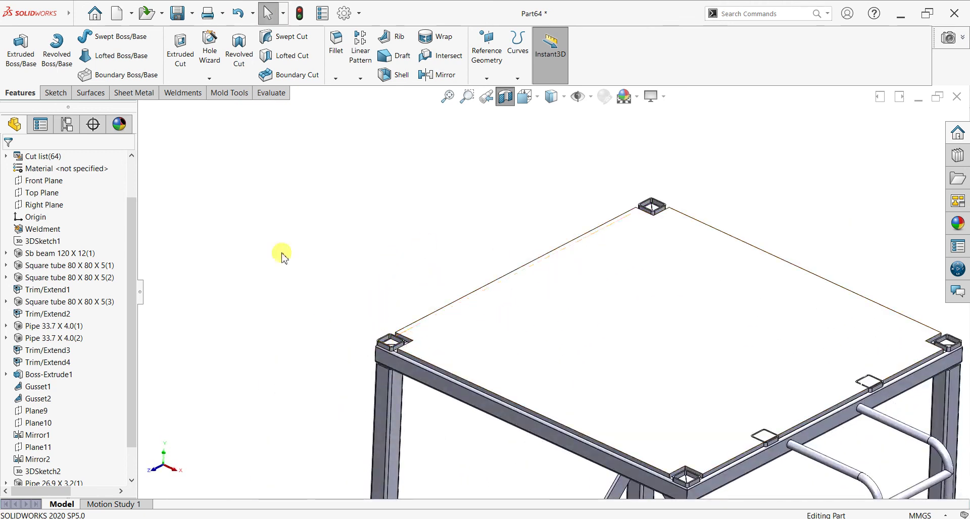
{"action": "scroll", "coordinate": [501, 242], "scroll_direction": "up", "scroll_amount": 5}
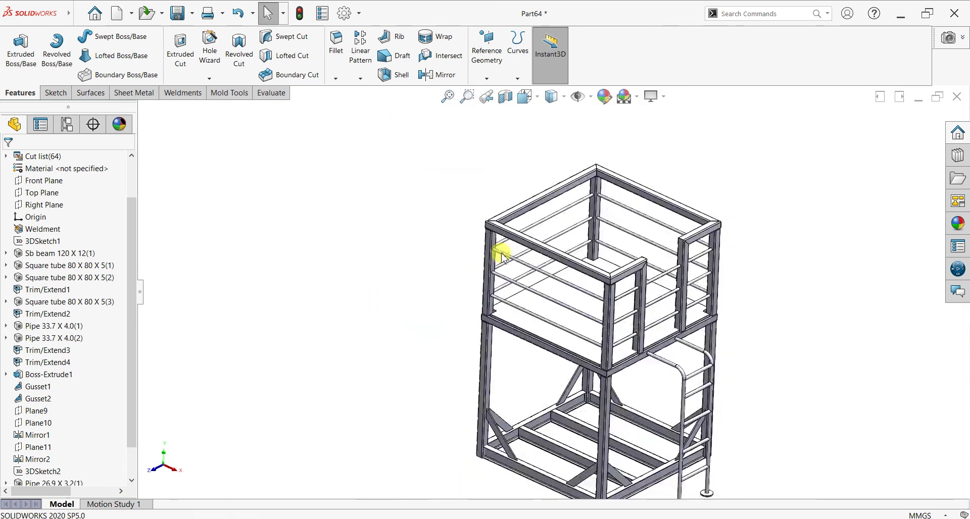
{"action": "scroll", "coordinate": [783, 364], "scroll_direction": "down", "scroll_amount": 2}
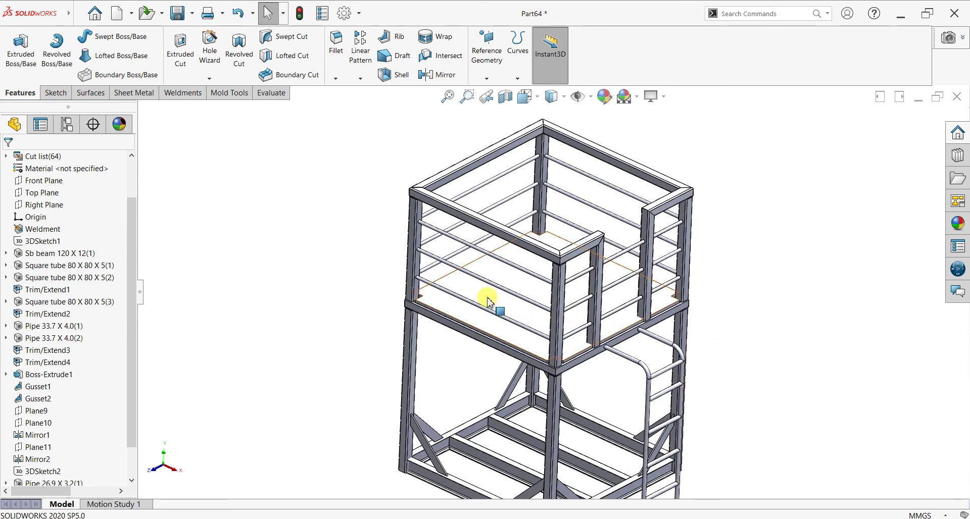
{"action": "middle_click_drag", "start_coordinate": [472, 368], "coordinate": [515, 188]}
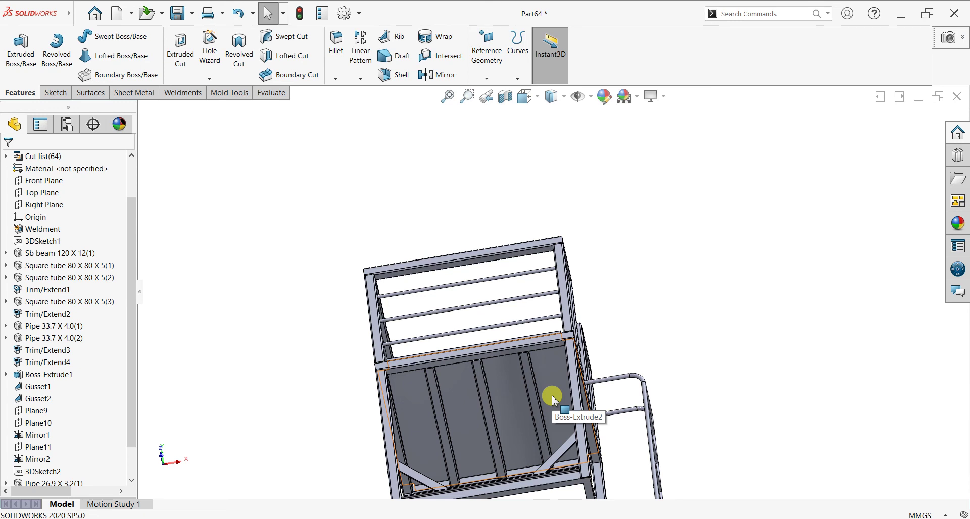
{"action": "middle_click_drag", "start_coordinate": [553, 399], "coordinate": [527, 511]}
{"action": "mouse_move", "coordinate": [559, 449]}
{"action": "middle_mouse_down"}
{"action": "mouse_move", "coordinate": [476, 432]}
{"action": "mouse_move", "coordinate": [522, 398]}
{"action": "middle_mouse_up"}
{"action": "scroll", "coordinate": [522, 398], "scroll_direction": "down", "scroll_amount": 3}
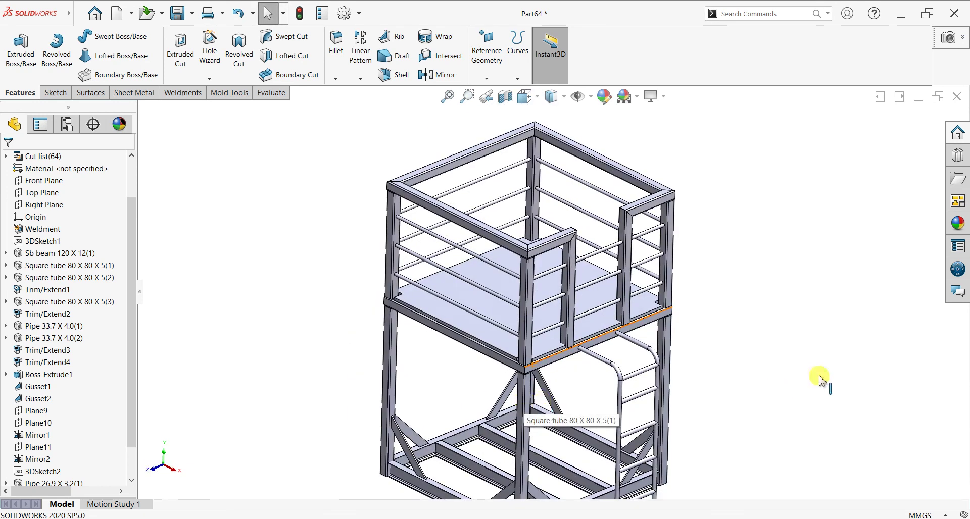
{"action": "scroll", "coordinate": [789, 374], "scroll_direction": "up", "scroll_amount": 1}
{"action": "scroll", "coordinate": [711, 369], "scroll_direction": "up", "scroll_amount": 1}
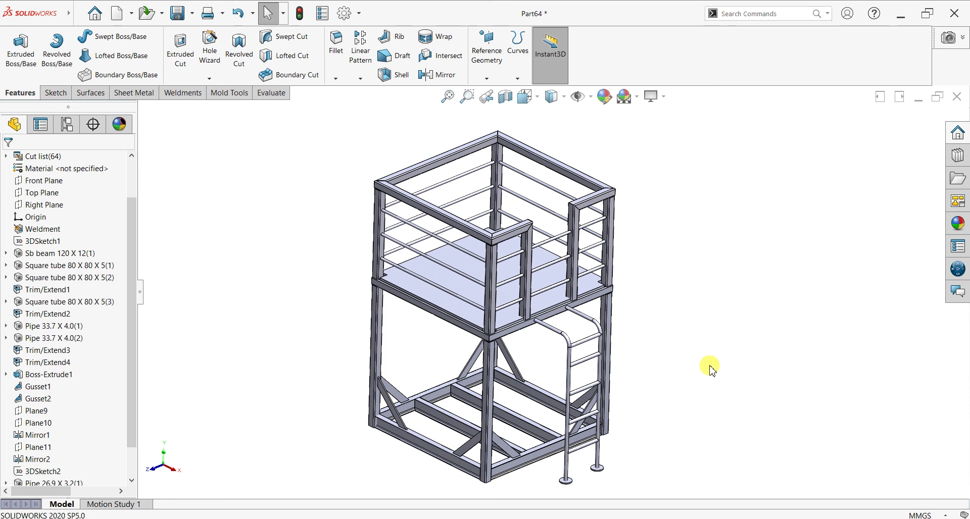
{"action": "right_click", "coordinate": [463, 293]}
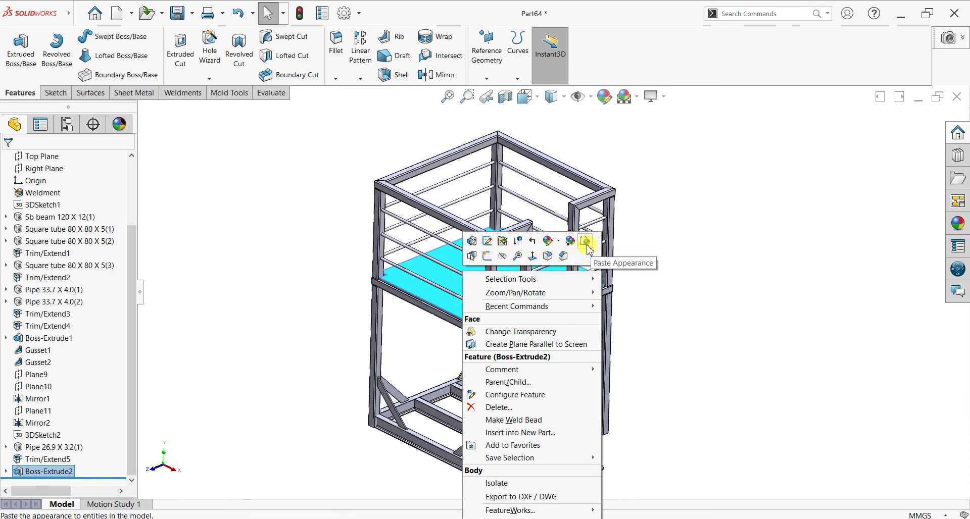
{"action": "left_click", "coordinate": [718, 307]}
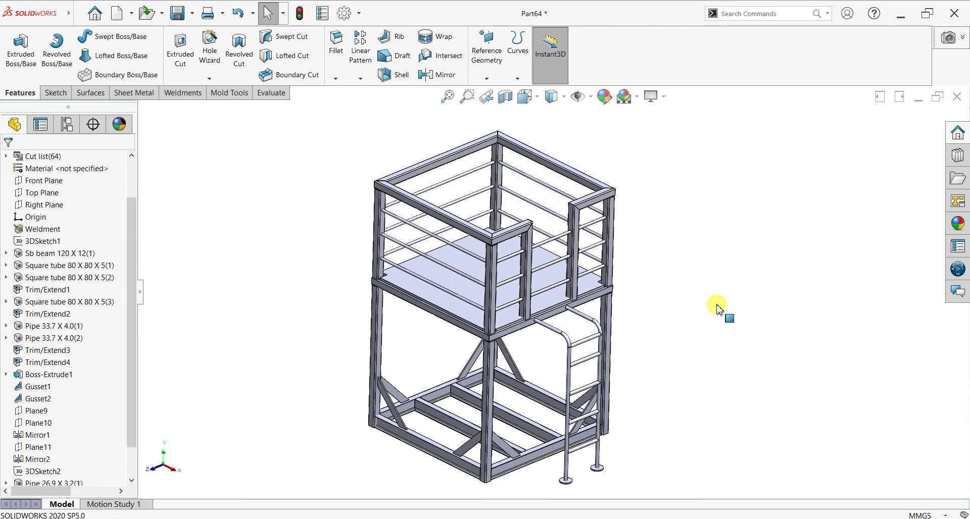
{"action": "scroll", "coordinate": [634, 275], "scroll_direction": "down", "scroll_amount": 2}
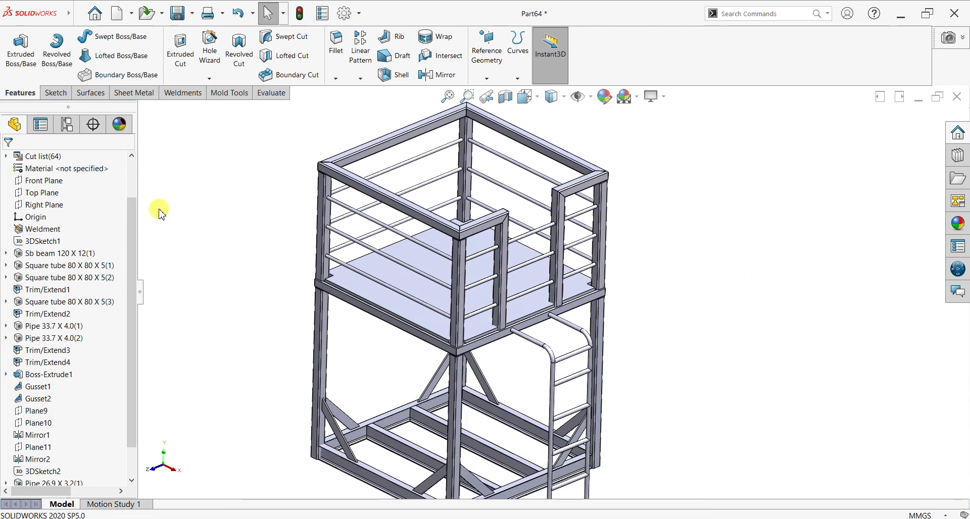
Step: Apply Plain Carbon Steel as the part's material
{"action": "right_click", "coordinate": [41, 168]}
{"action": "left_click", "coordinate": [69, 179]}
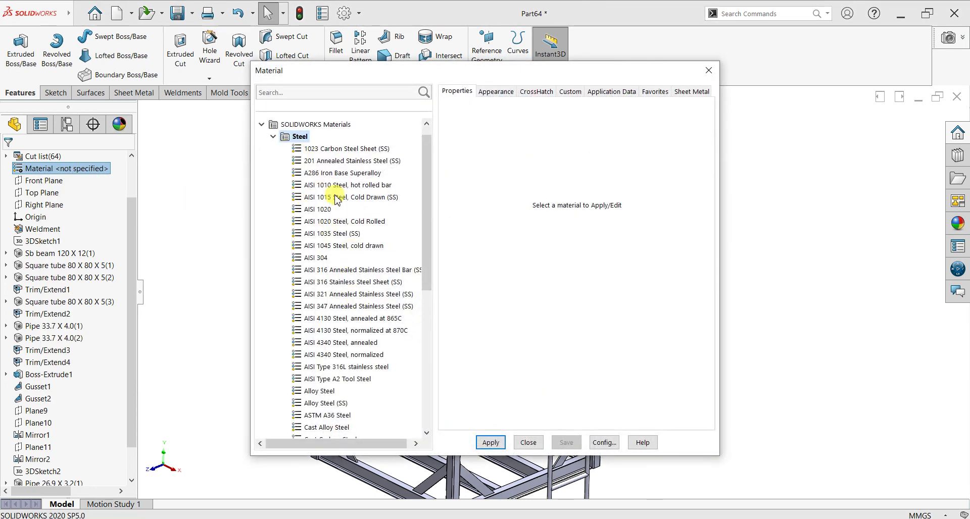
{"action": "scroll", "coordinate": [343, 338], "scroll_direction": "down", "scroll_amount": 1}
{"action": "scroll", "coordinate": [324, 371], "scroll_direction": "down", "scroll_amount": 1}
{"action": "scroll", "coordinate": [336, 379], "scroll_direction": "down", "scroll_amount": 1}
{"action": "left_click", "coordinate": [322, 380]}
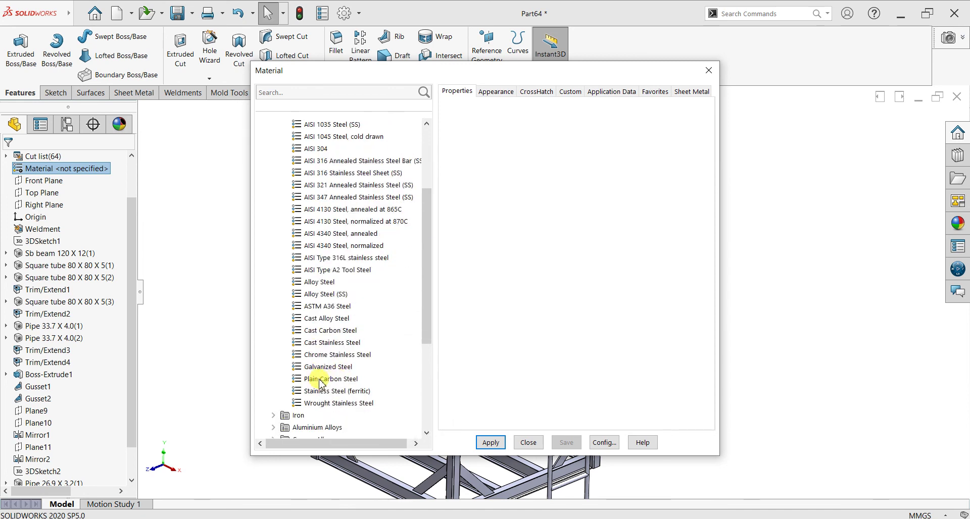
{"action": "left_click", "coordinate": [490, 443]}
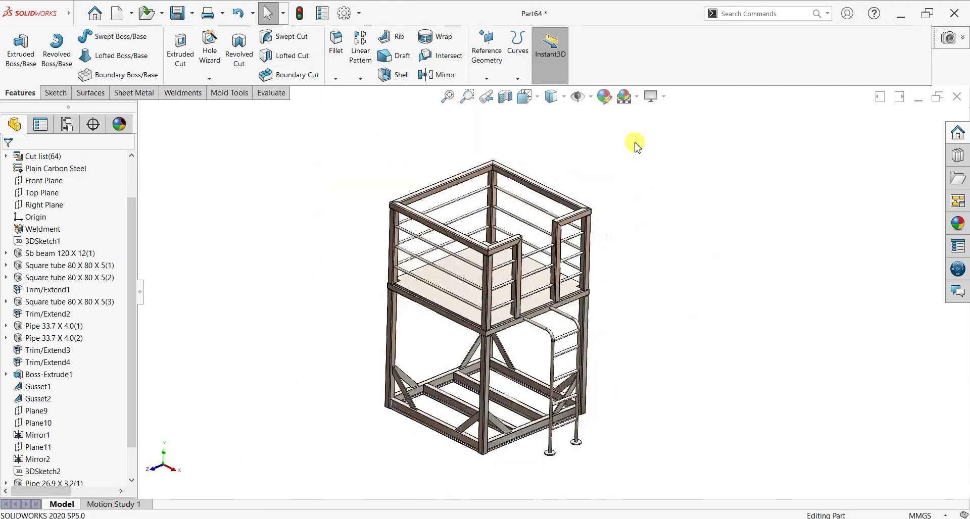
Step: Turn on Shadows In Shaded Mode so the model casts shadows
{"action": "left_click", "coordinate": [652, 96]}
{"action": "left_click", "coordinate": [667, 125]}
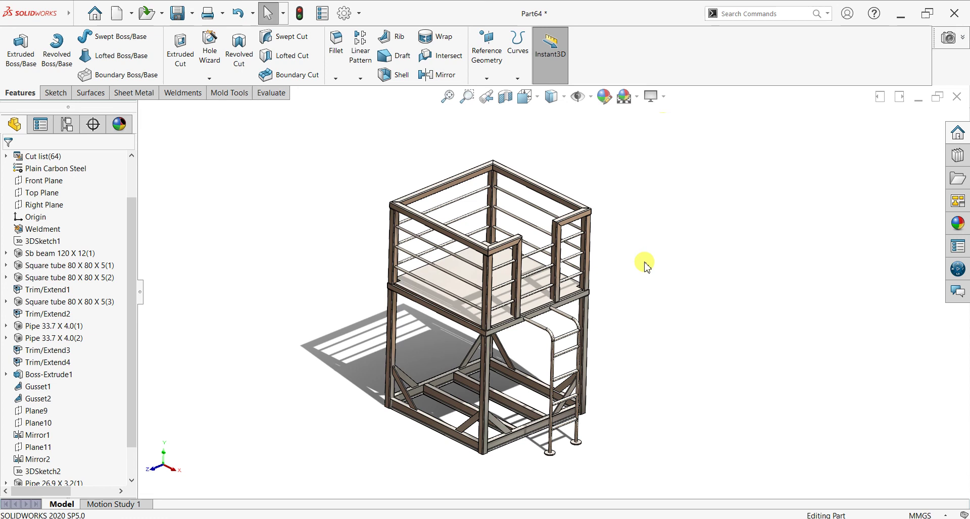
{"action": "scroll", "coordinate": [645, 266], "scroll_direction": "down", "scroll_amount": 2}
{"action": "scroll", "coordinate": [645, 317], "scroll_direction": "down", "scroll_amount": 2}
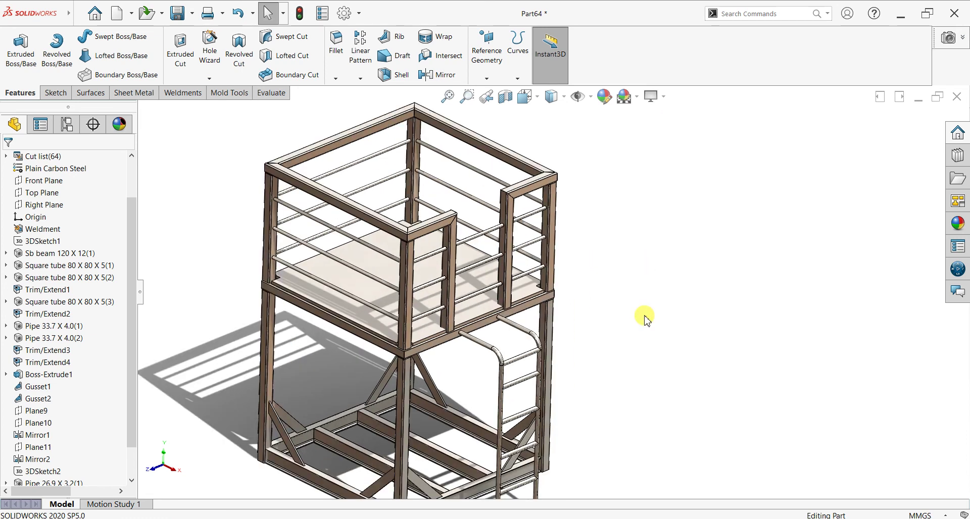
{"action": "scroll", "coordinate": [646, 317], "scroll_direction": "up", "scroll_amount": 2}
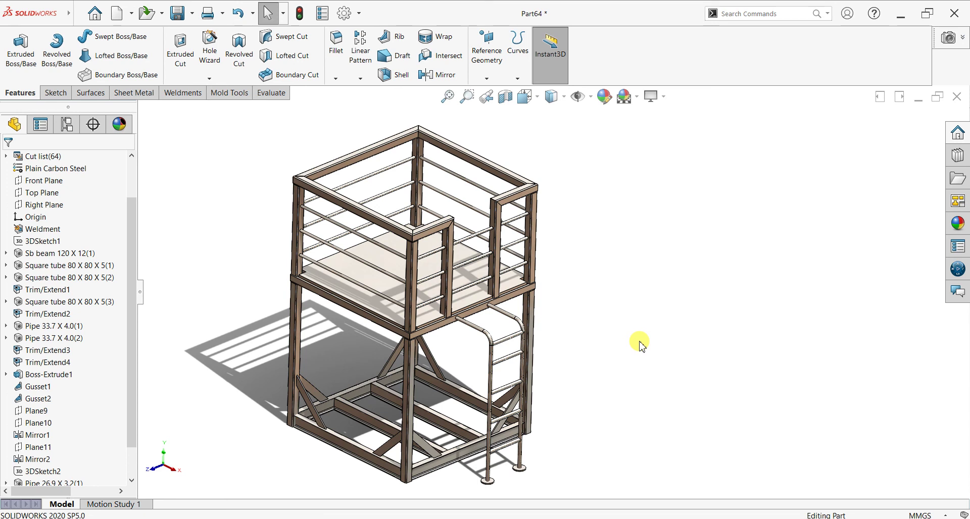
{"action": "scroll", "coordinate": [640, 343], "scroll_direction": "down", "scroll_amount": 2}
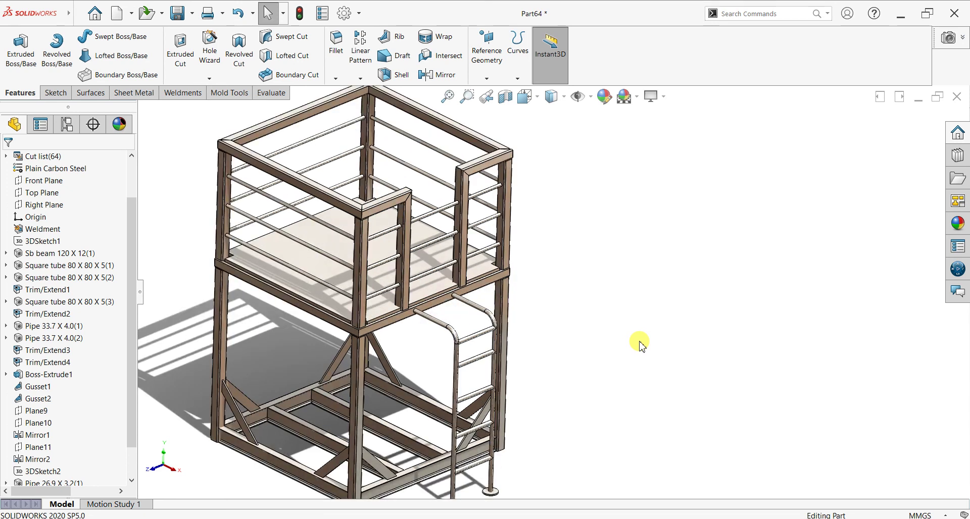
{"action": "scroll", "coordinate": [639, 343], "scroll_direction": "down", "scroll_amount": 2}
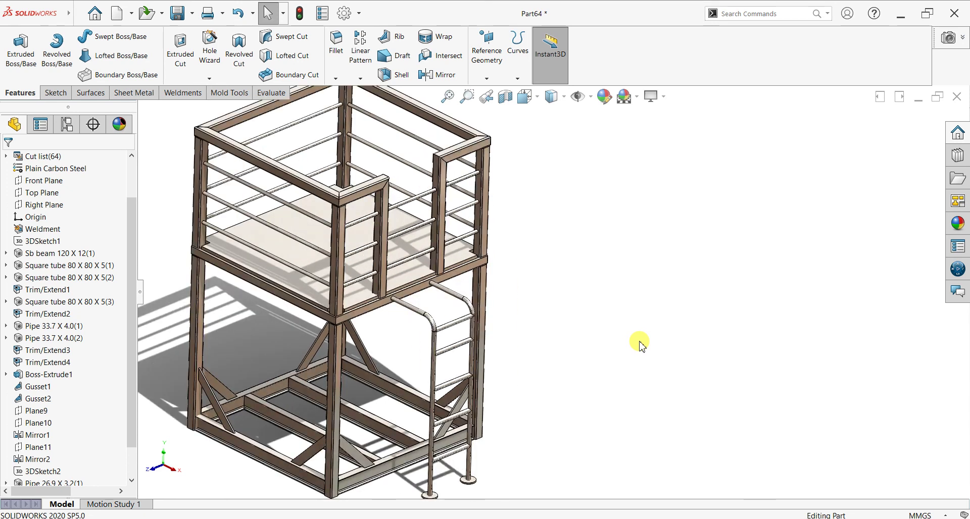